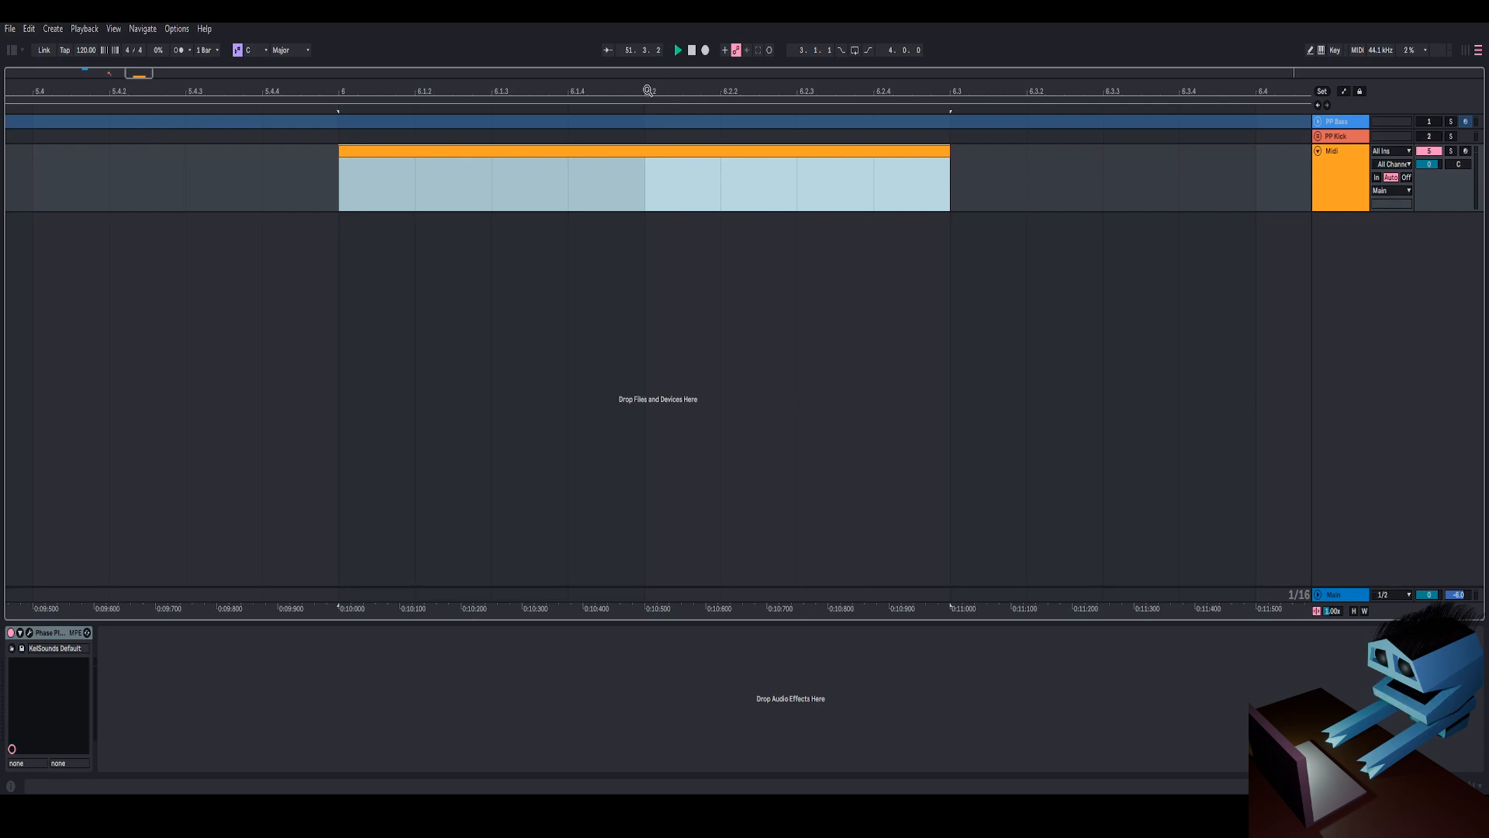
# Open Phase Plant on the Midi track and set its analog oscillator to a sine wave
pyautogui.moveTo(650, 92); pyautogui.dragTo(604, 95)
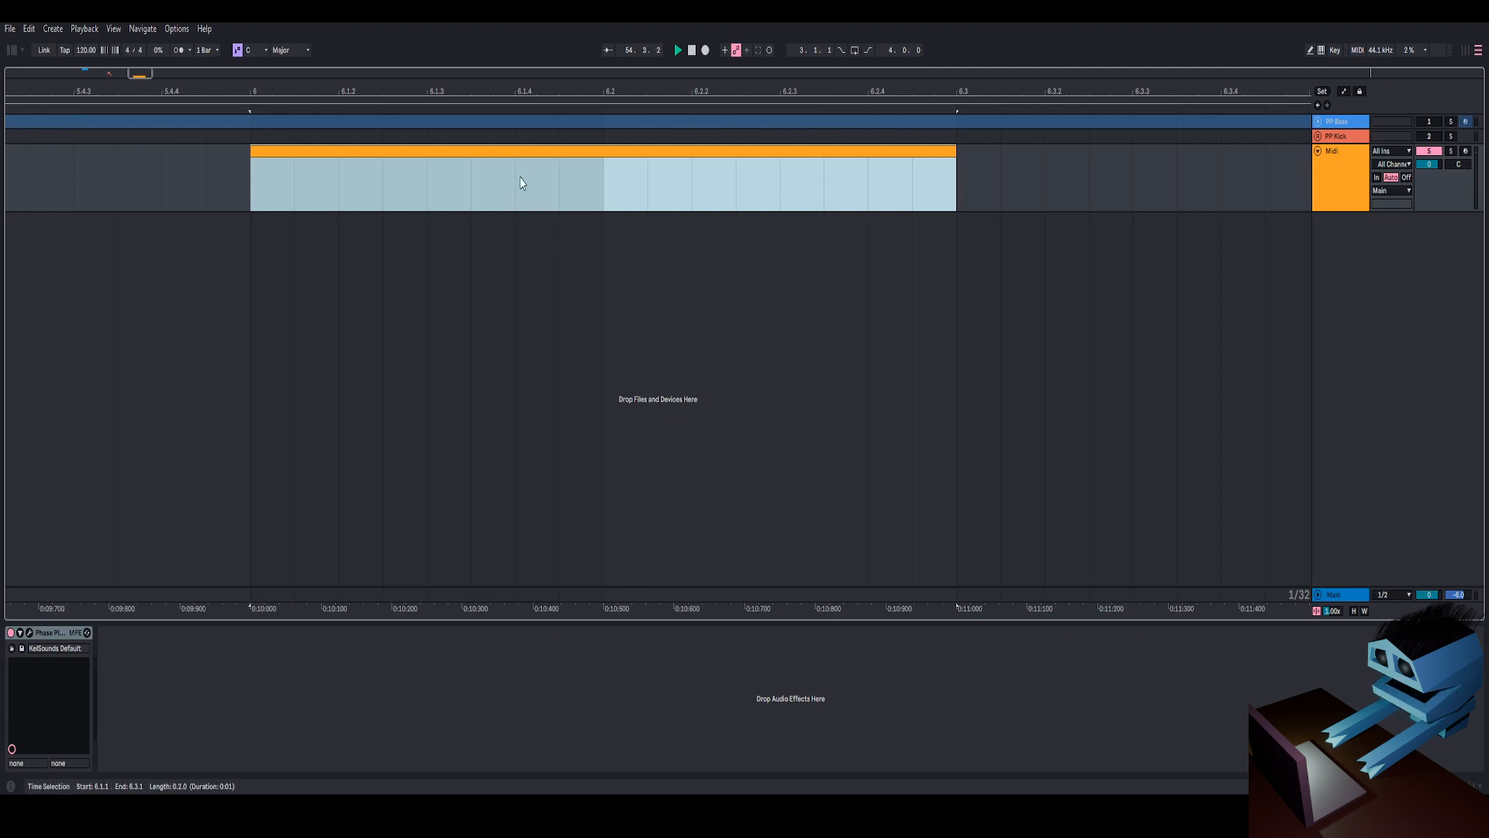
pyautogui.click(30, 633)
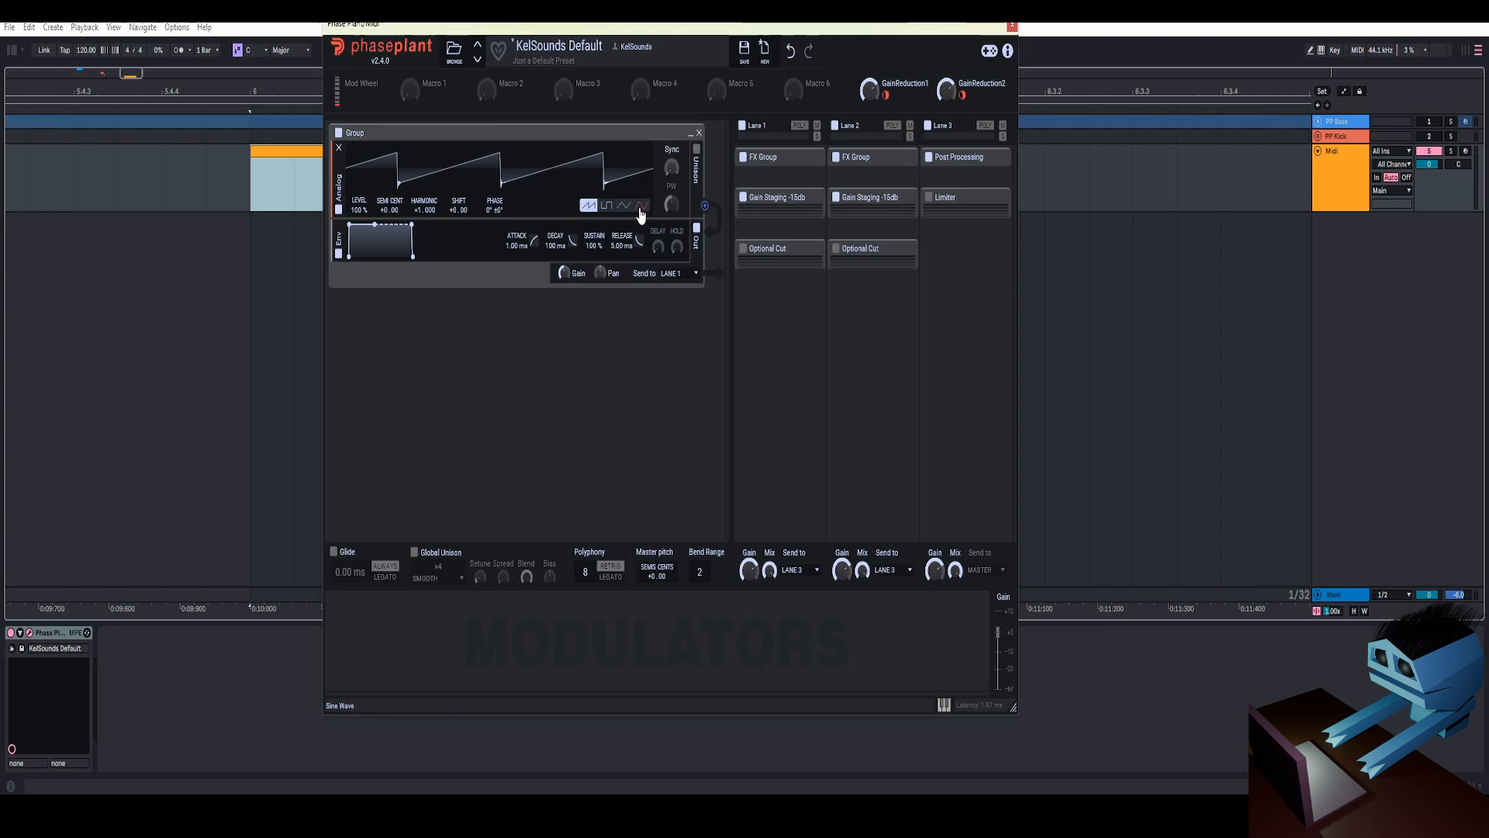
pyautogui.click(641, 208)
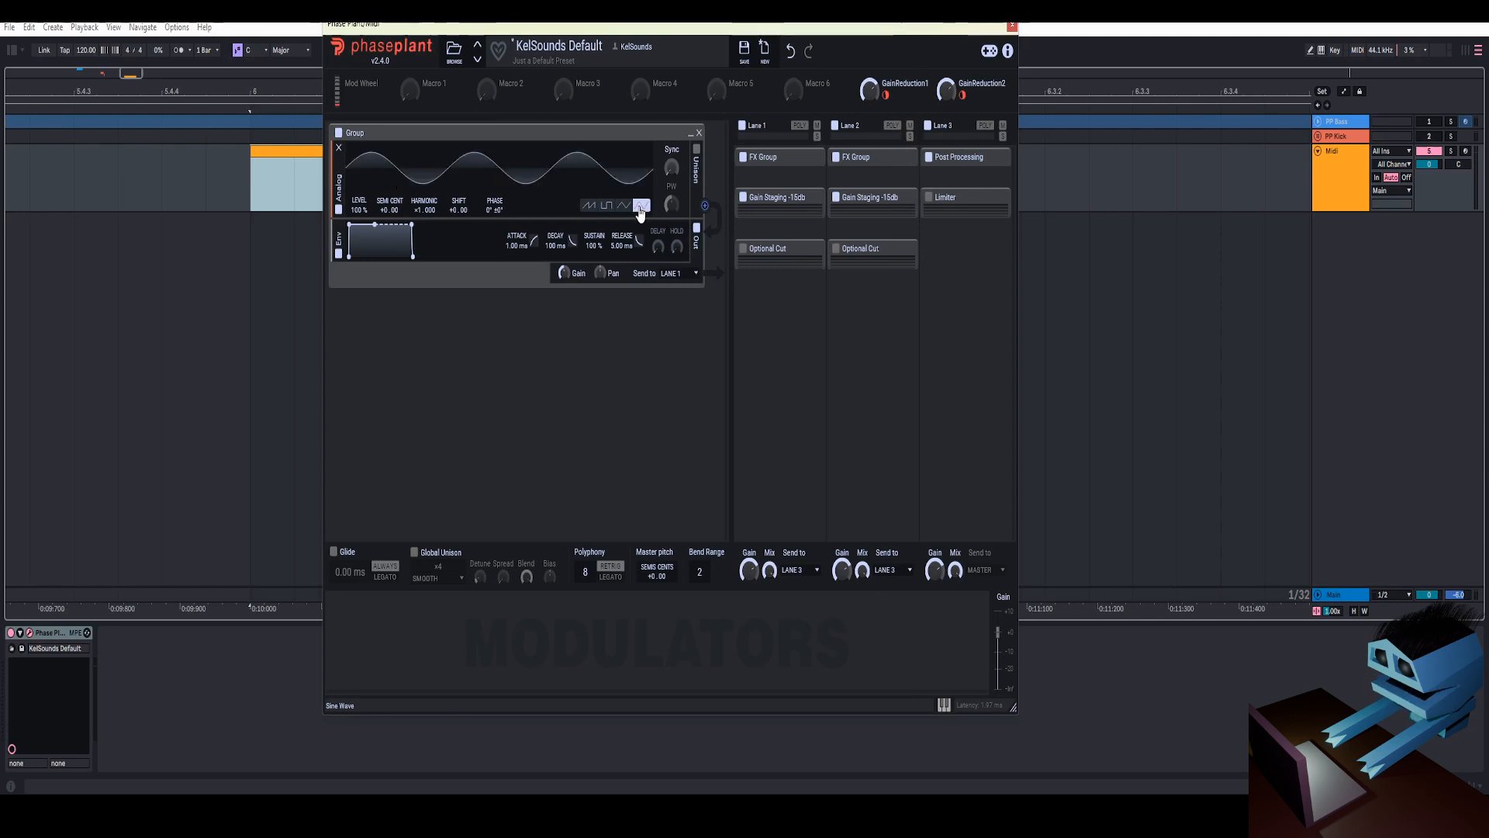
# Add modulator groups named body, transient/tail and pitch modulation, with an LFO in the body group
pyautogui.click(356, 616)
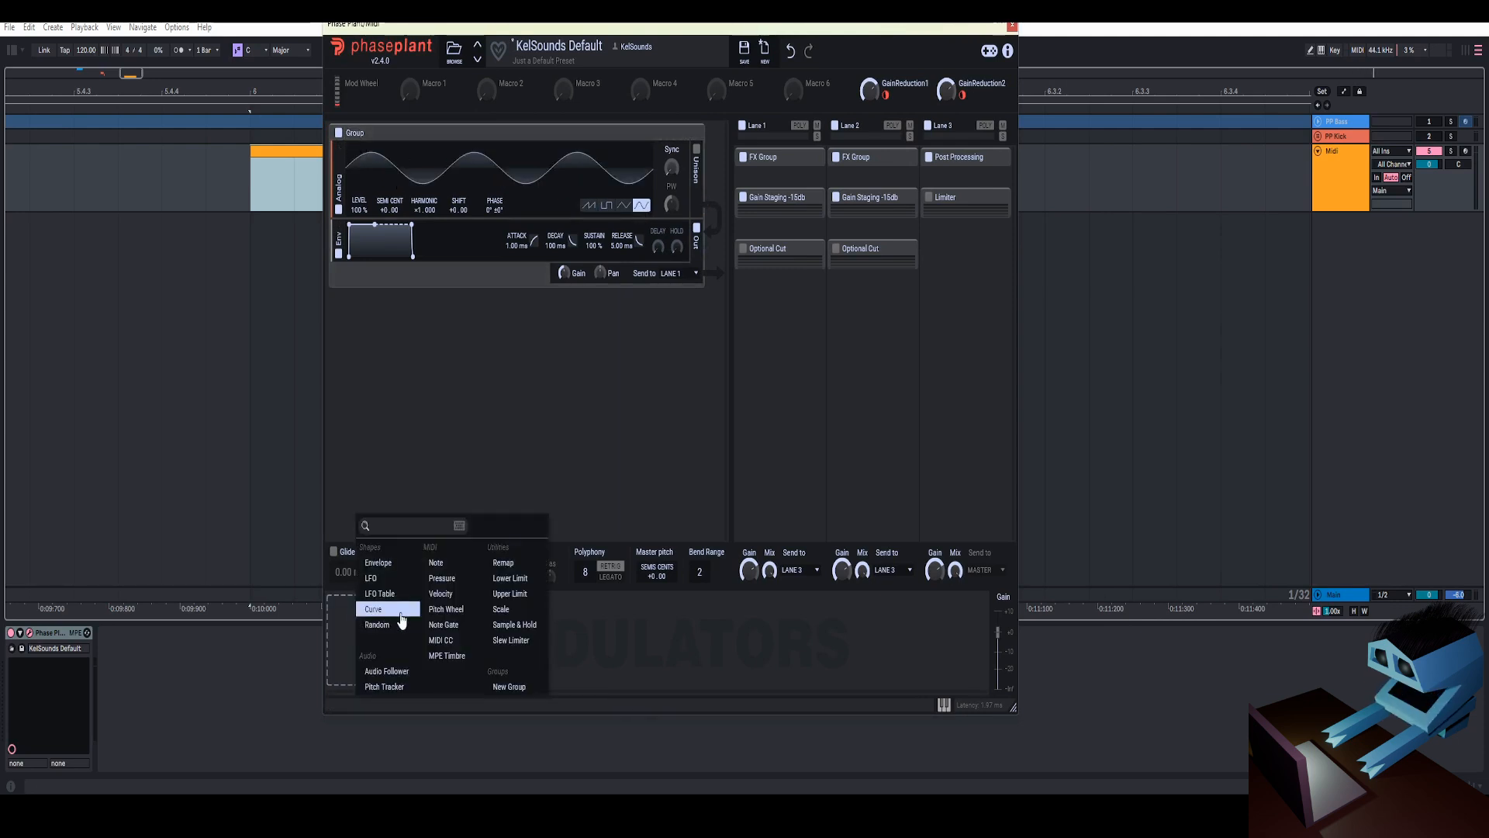
pyautogui.click(378, 578)
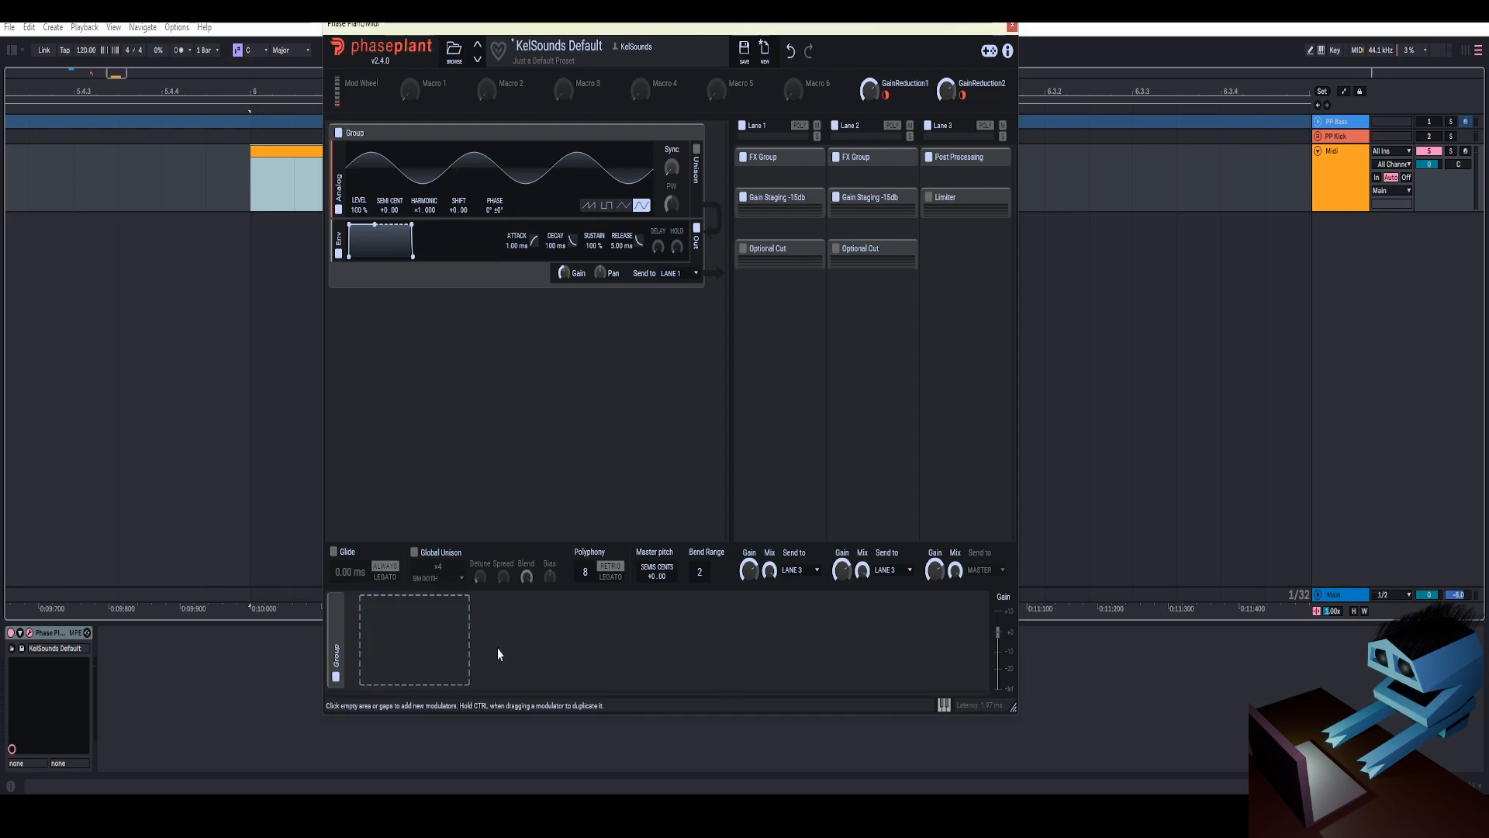
pyautogui.click(434, 678)
pyautogui.click(381, 581)
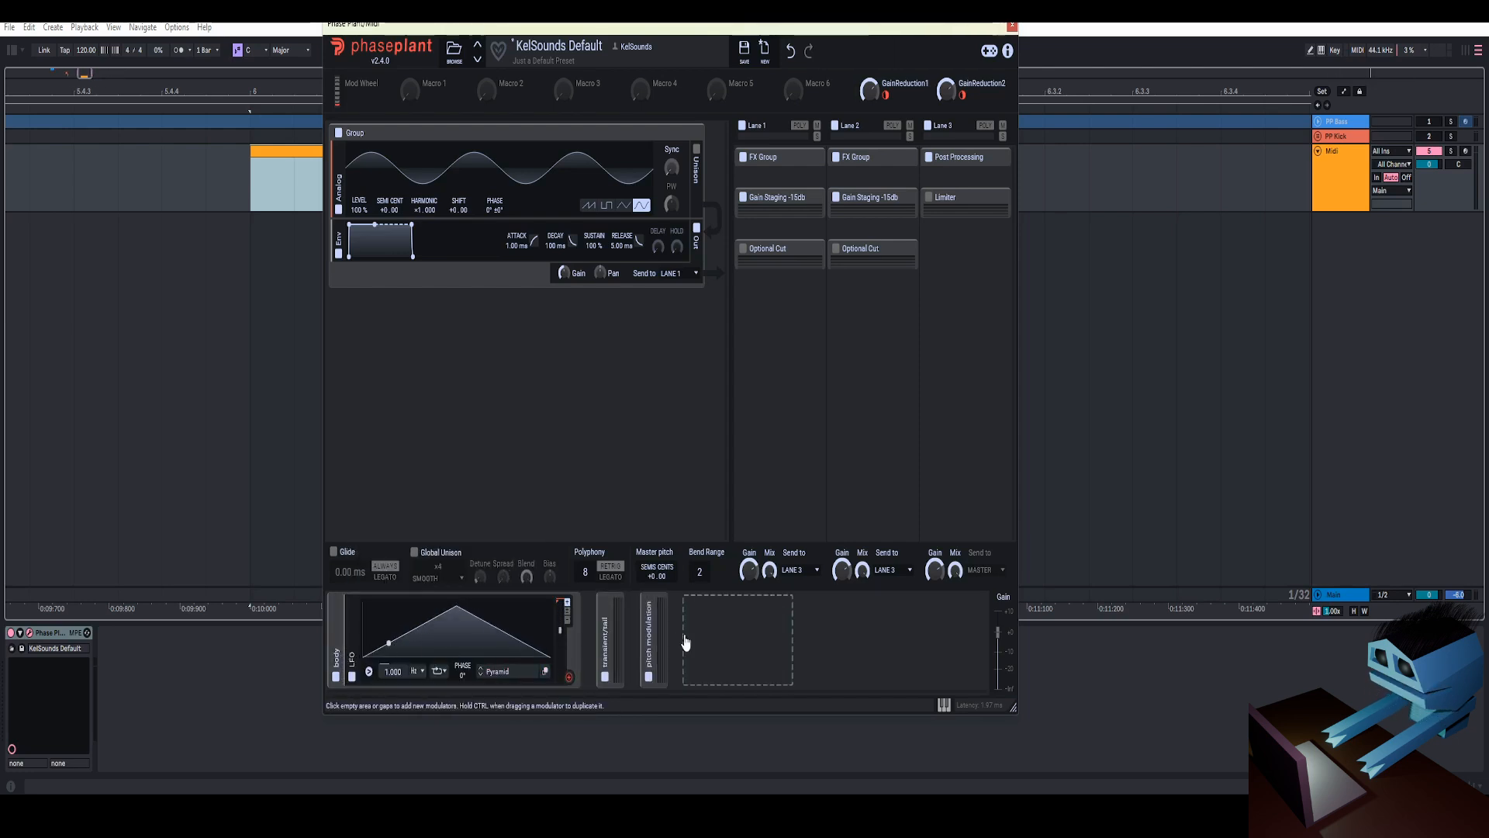
# Add a further modulator group and name it volume
pyautogui.click(709, 634)
pyautogui.click(856, 690)
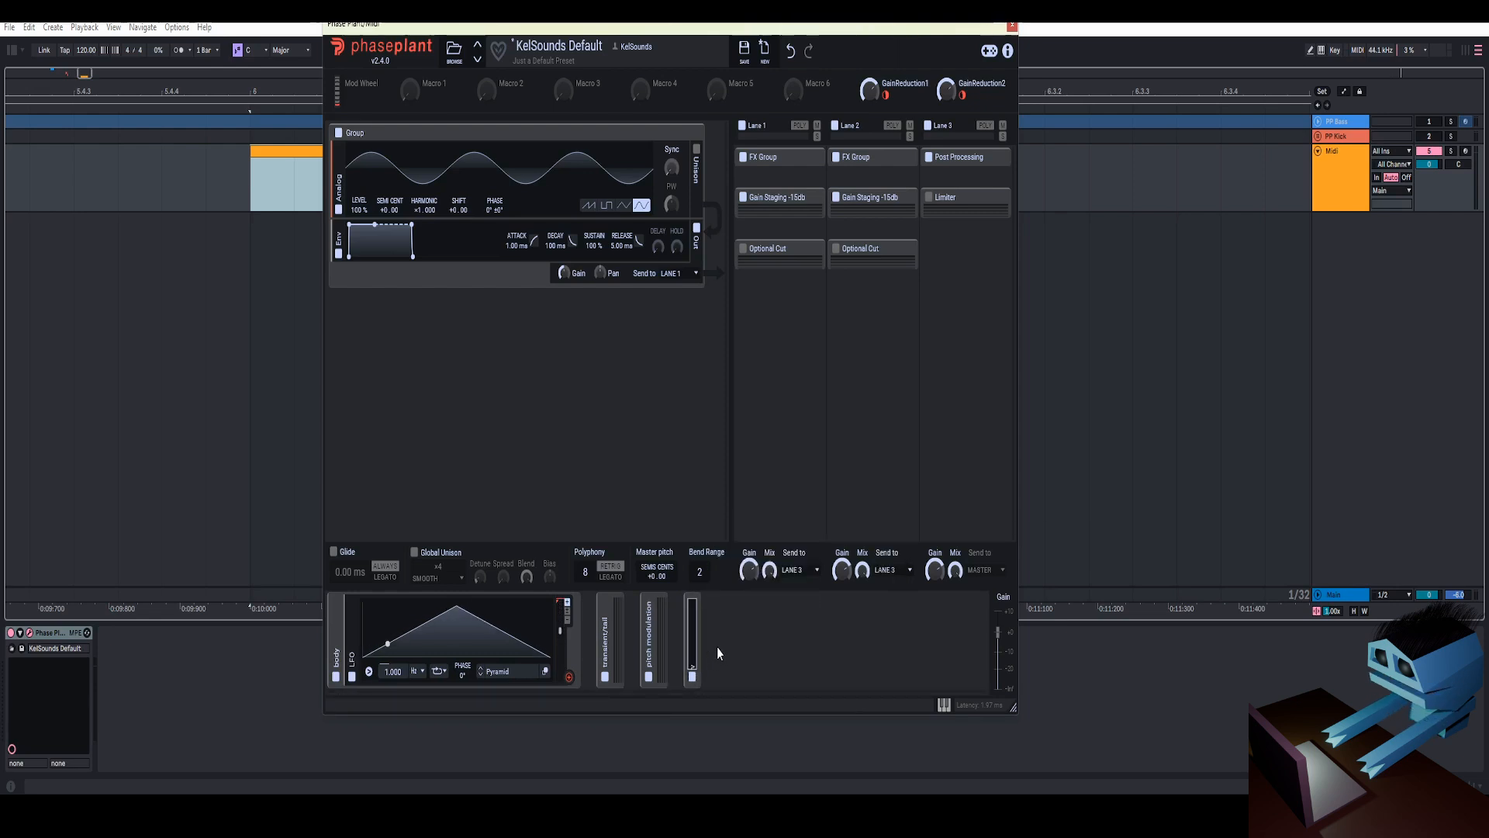
pyautogui.write('volume')
pyautogui.press('Return')
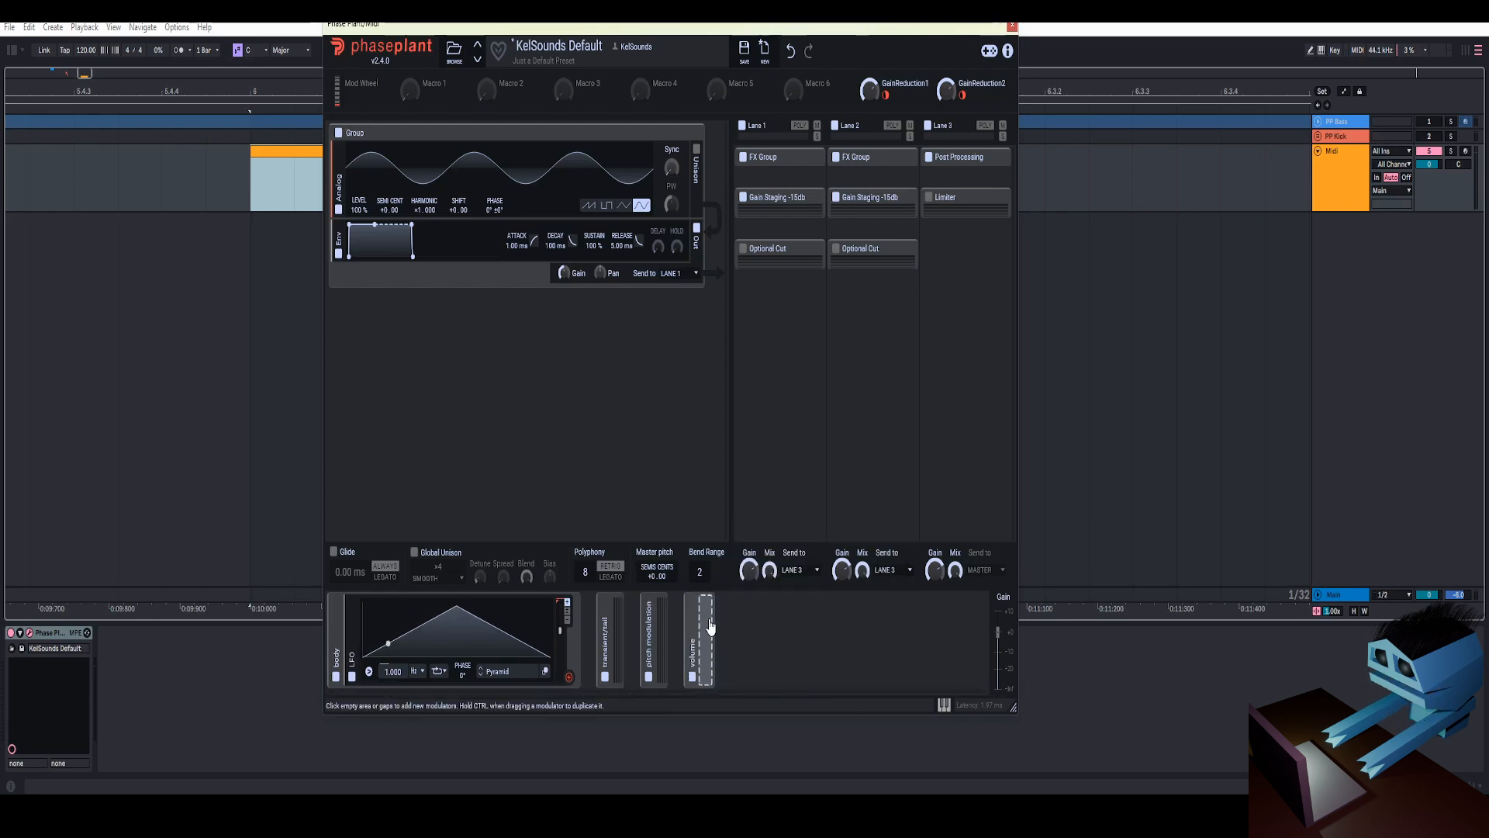
# Add a Gain effect in percentage mode to lane 3's Post Processing group, and an LFO to the volume modulator group, collapsed
pyautogui.click(949, 172)
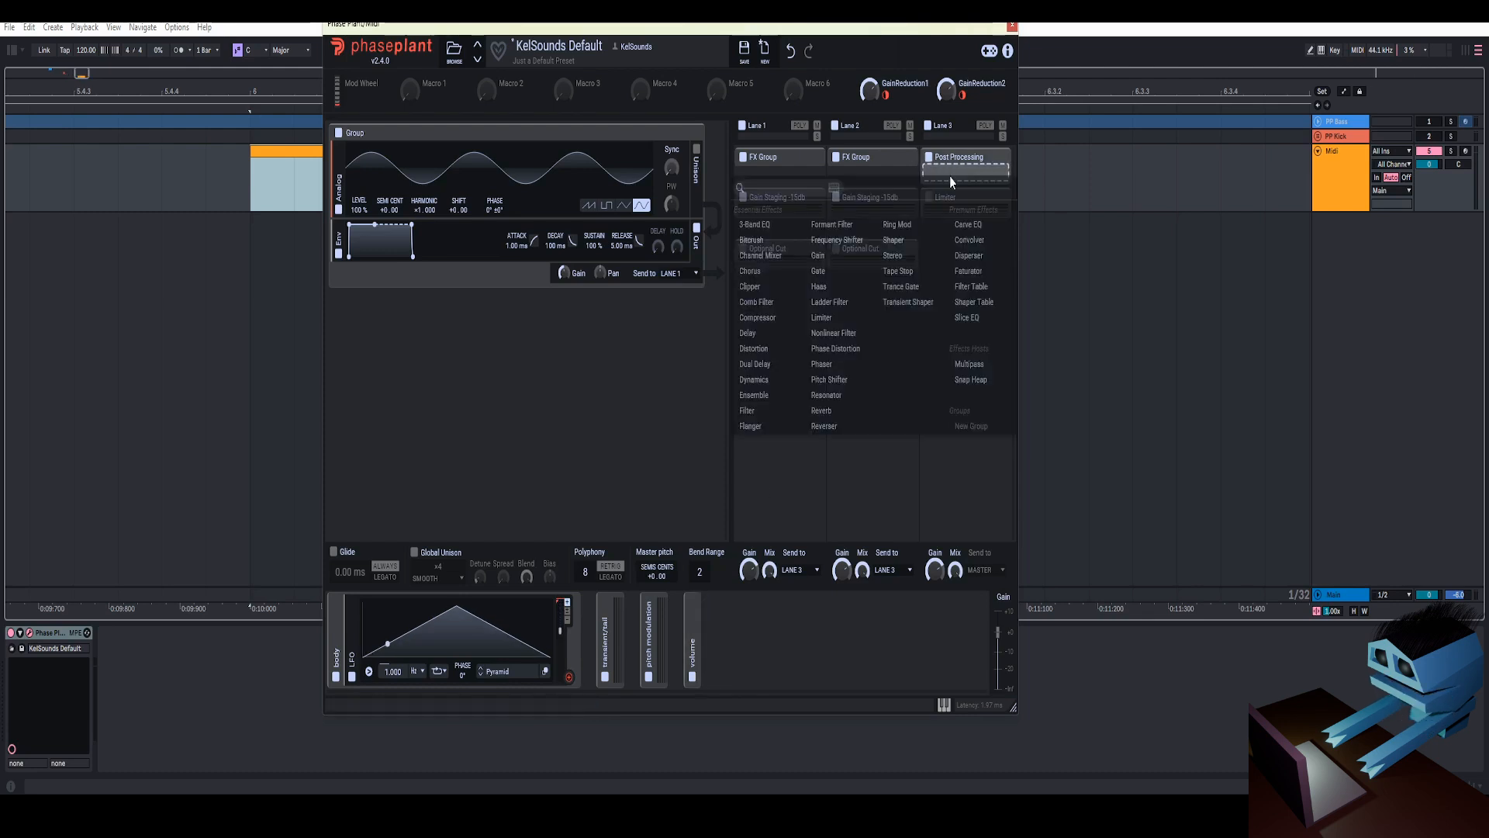
pyautogui.click(822, 256)
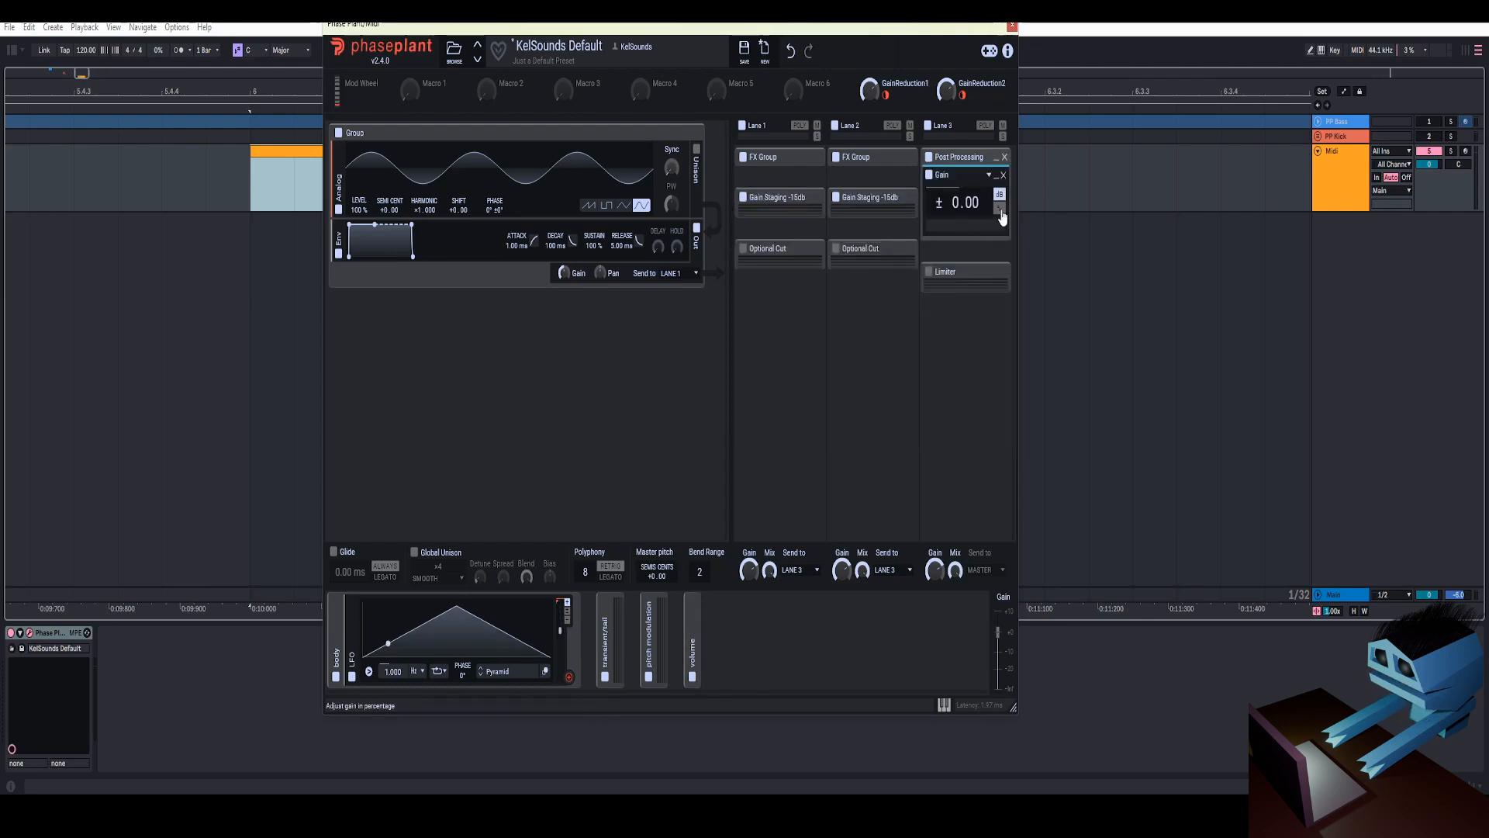
pyautogui.click(714, 628)
pyautogui.click(720, 580)
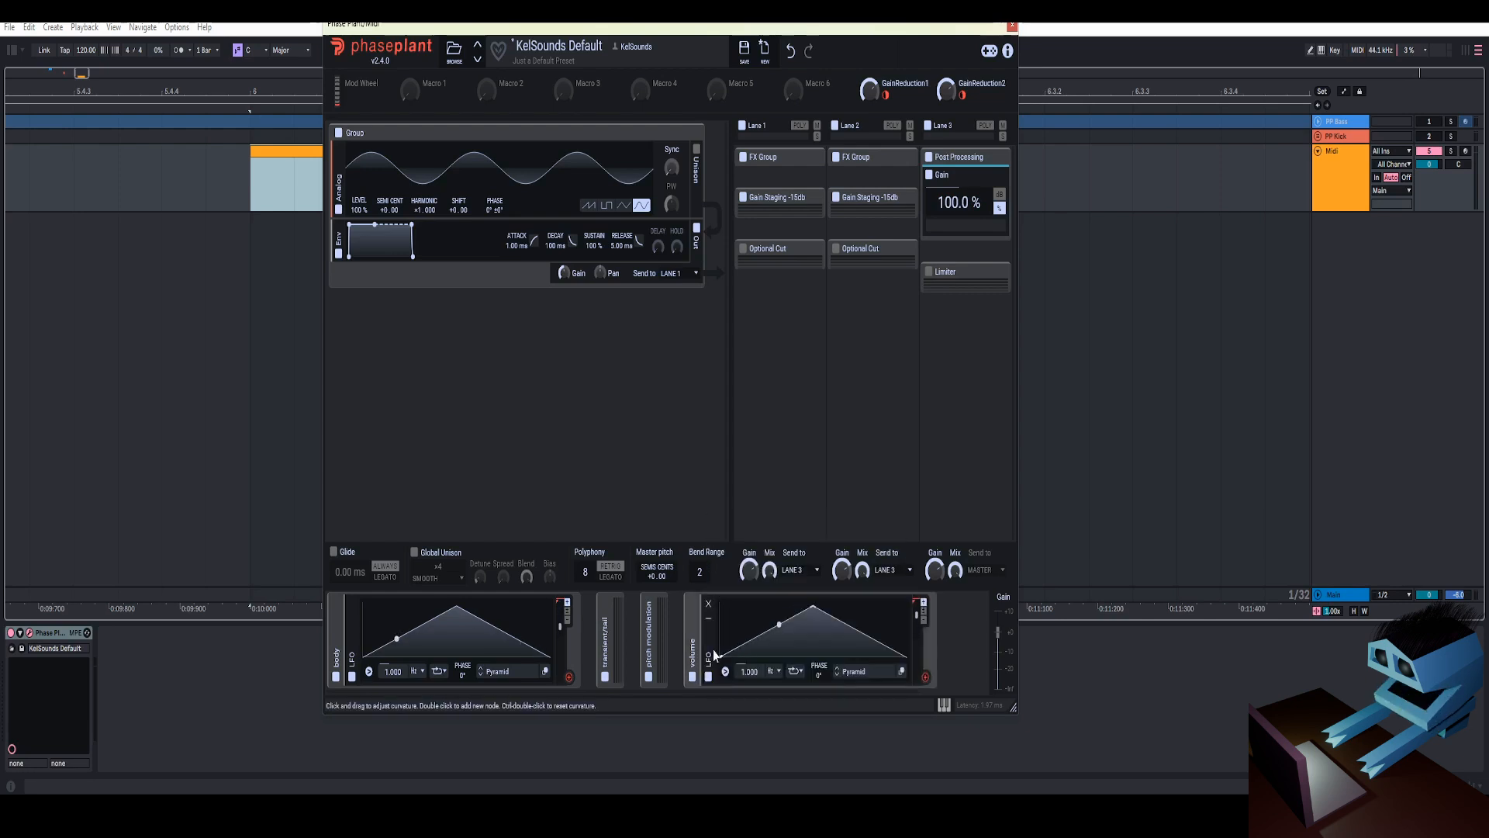
pyautogui.click(693, 604)
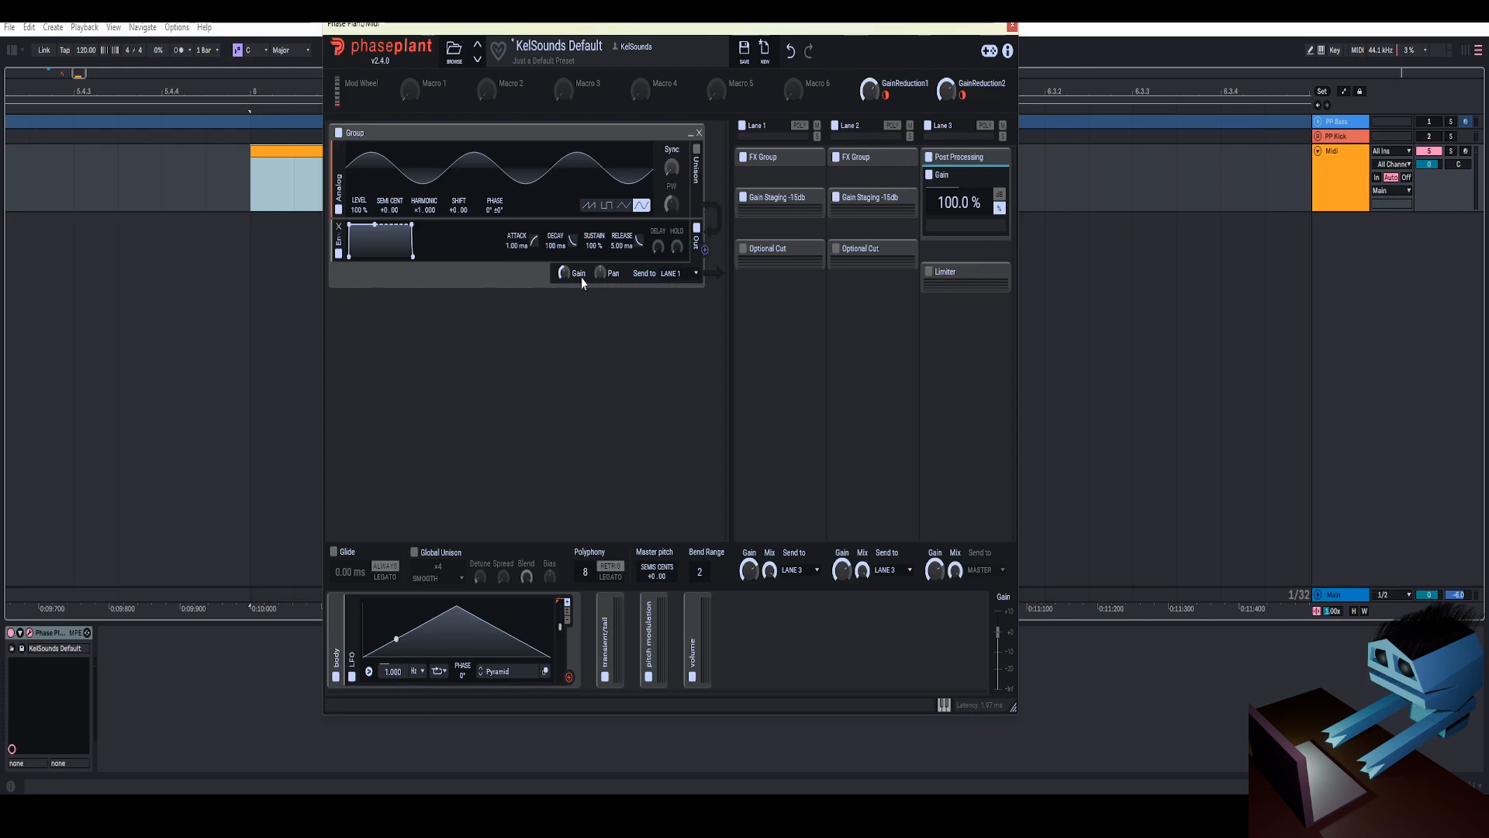
# Turn off looping for the body LFO and reshape it to start at maximum, hold briefly and decay in a concave curve
pyautogui.click(439, 670)
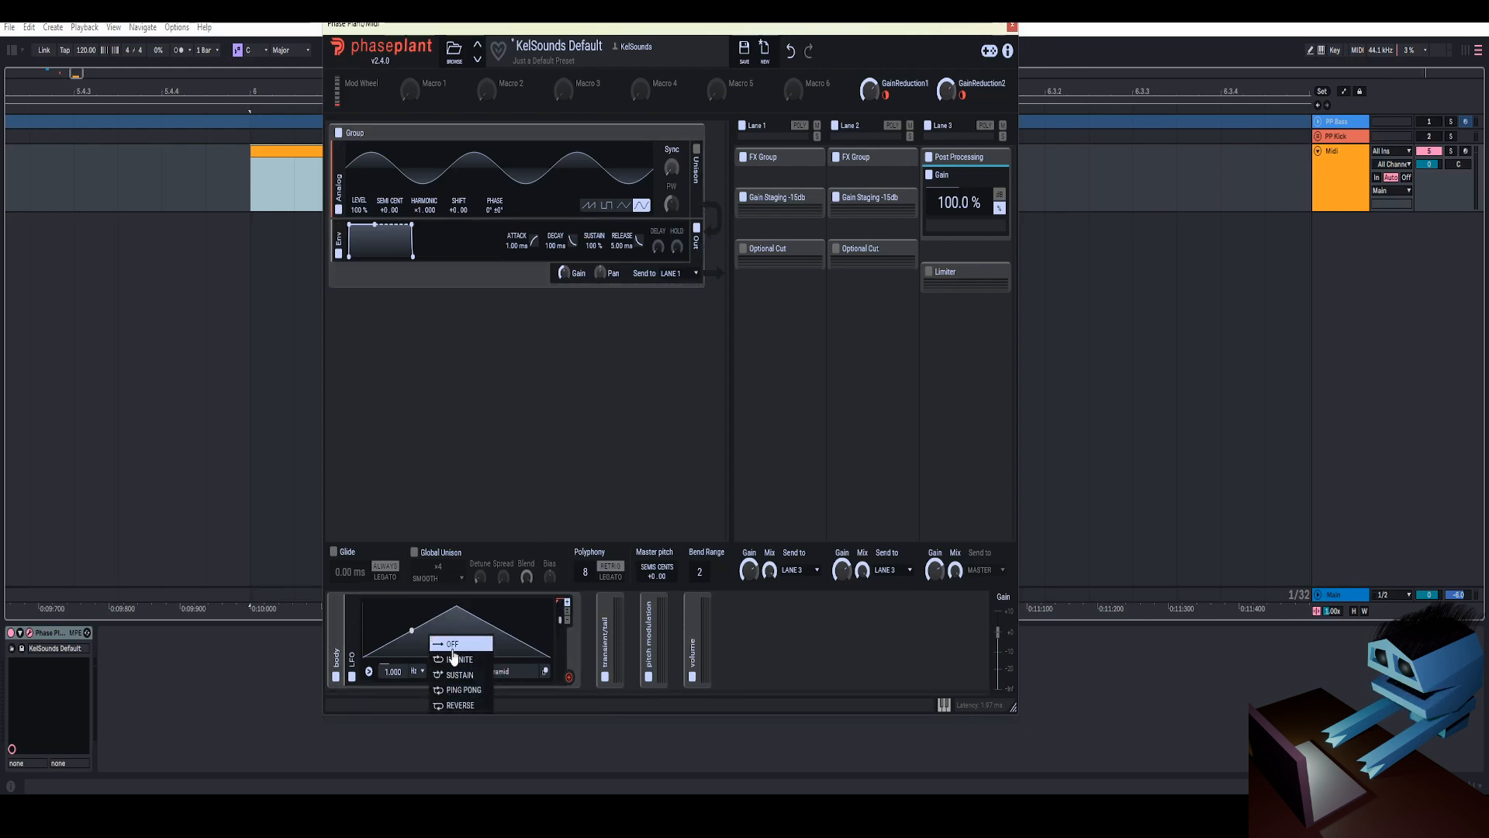
pyautogui.click(452, 648)
pyautogui.moveTo(457, 608); pyautogui.dragTo(362, 605)
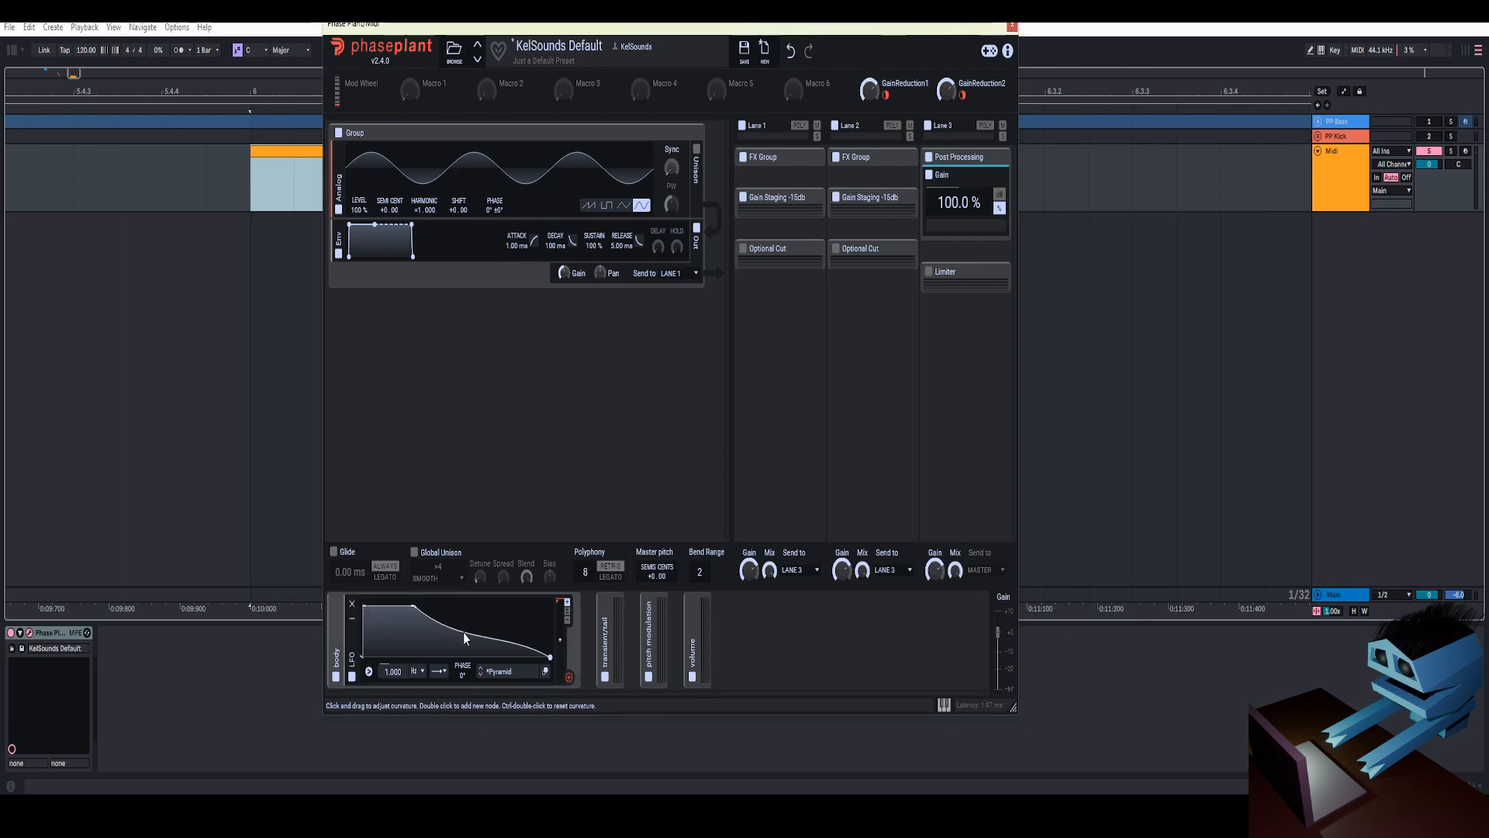
pyautogui.moveTo(463, 632); pyautogui.dragTo(470, 647)
# Set the oscillator group's output gain to -inf dB and modulate it with the body LFO
pyautogui.click(569, 678)
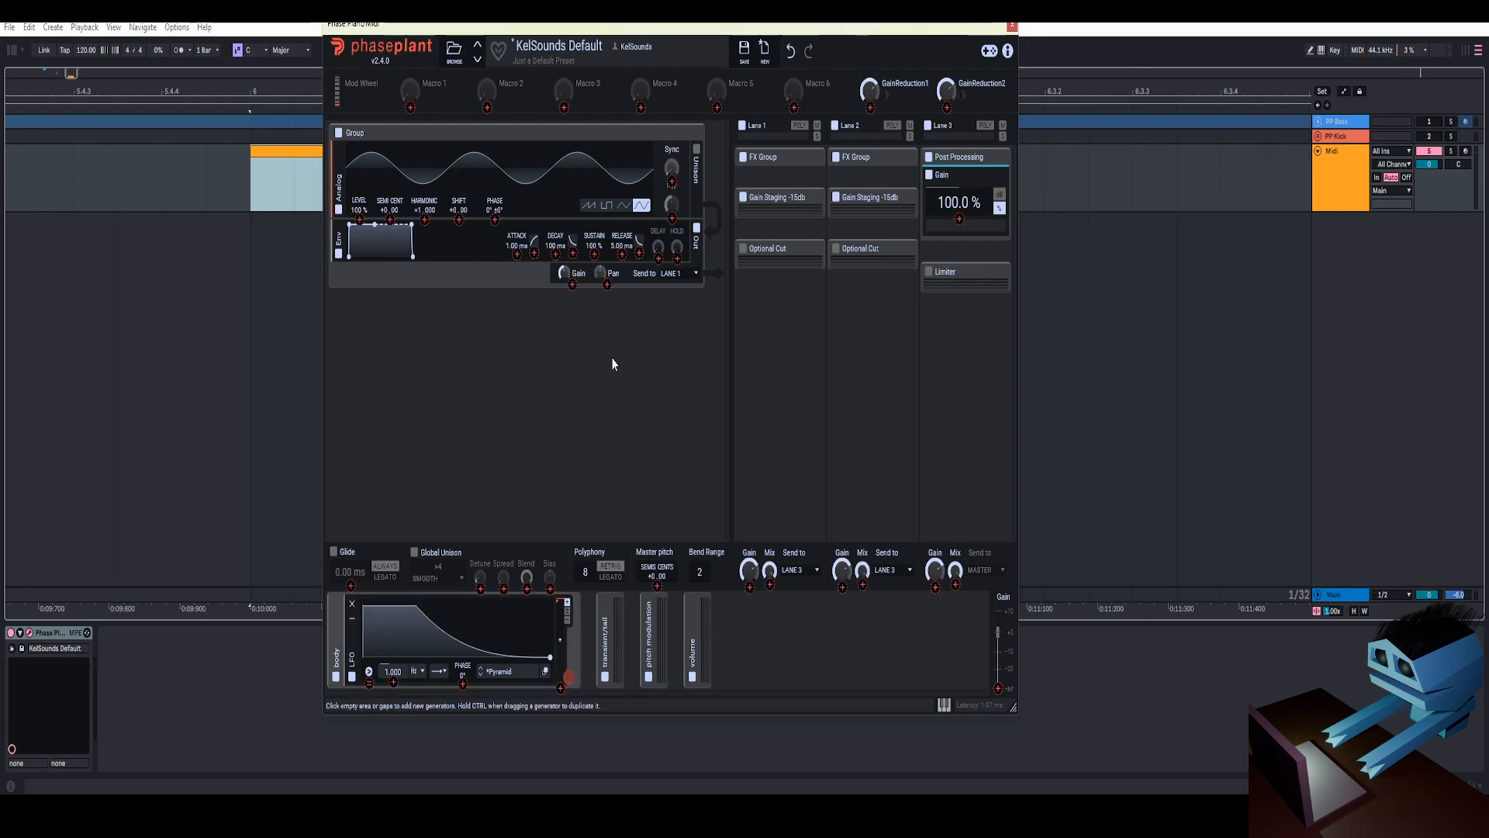
pyautogui.moveTo(564, 273); pyautogui.dragTo(564, 334)
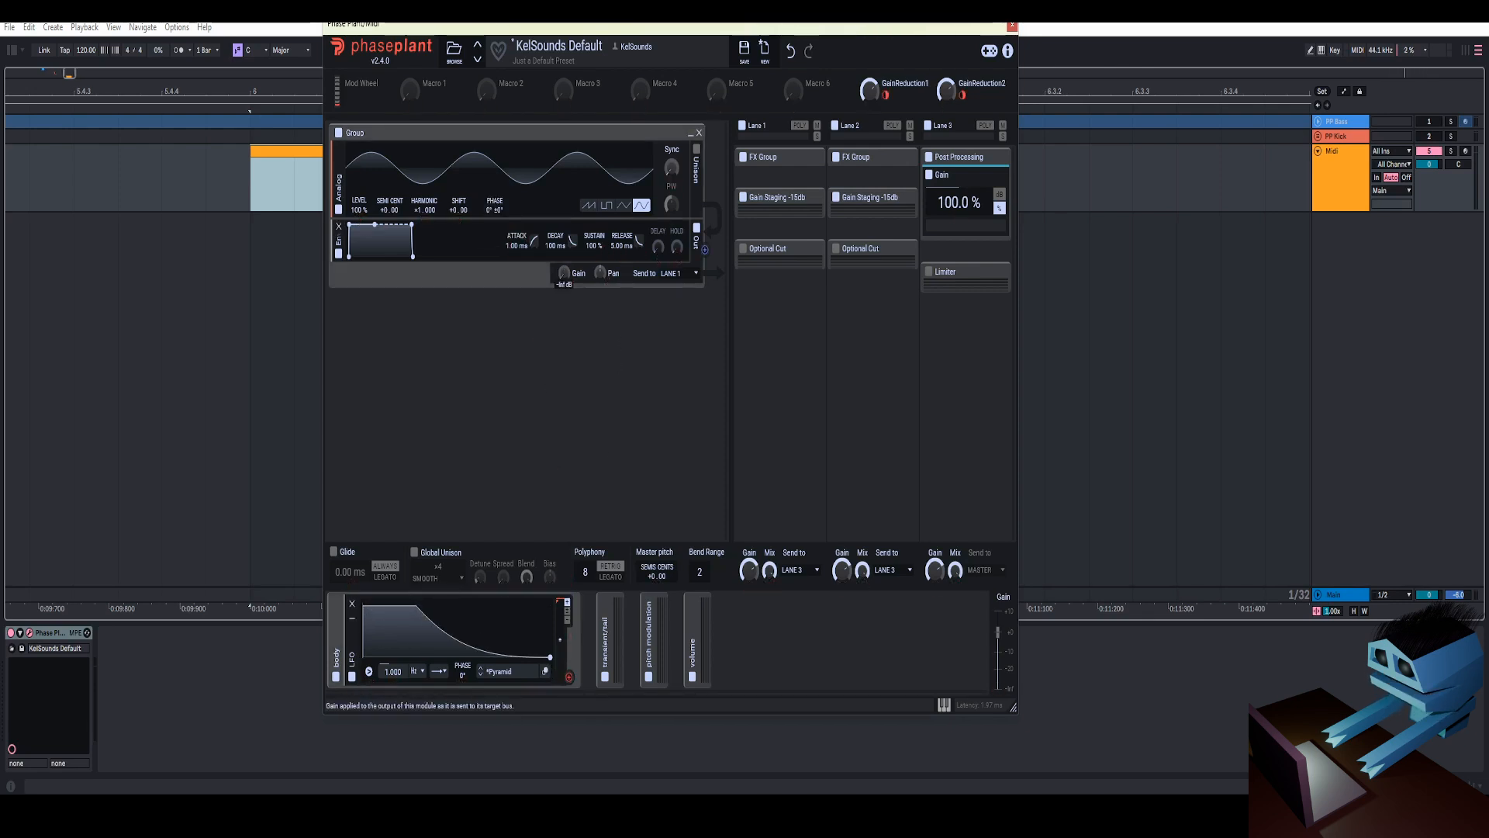
pyautogui.rightClick(564, 275)
pyautogui.write('-inf')
pyautogui.press('Return')
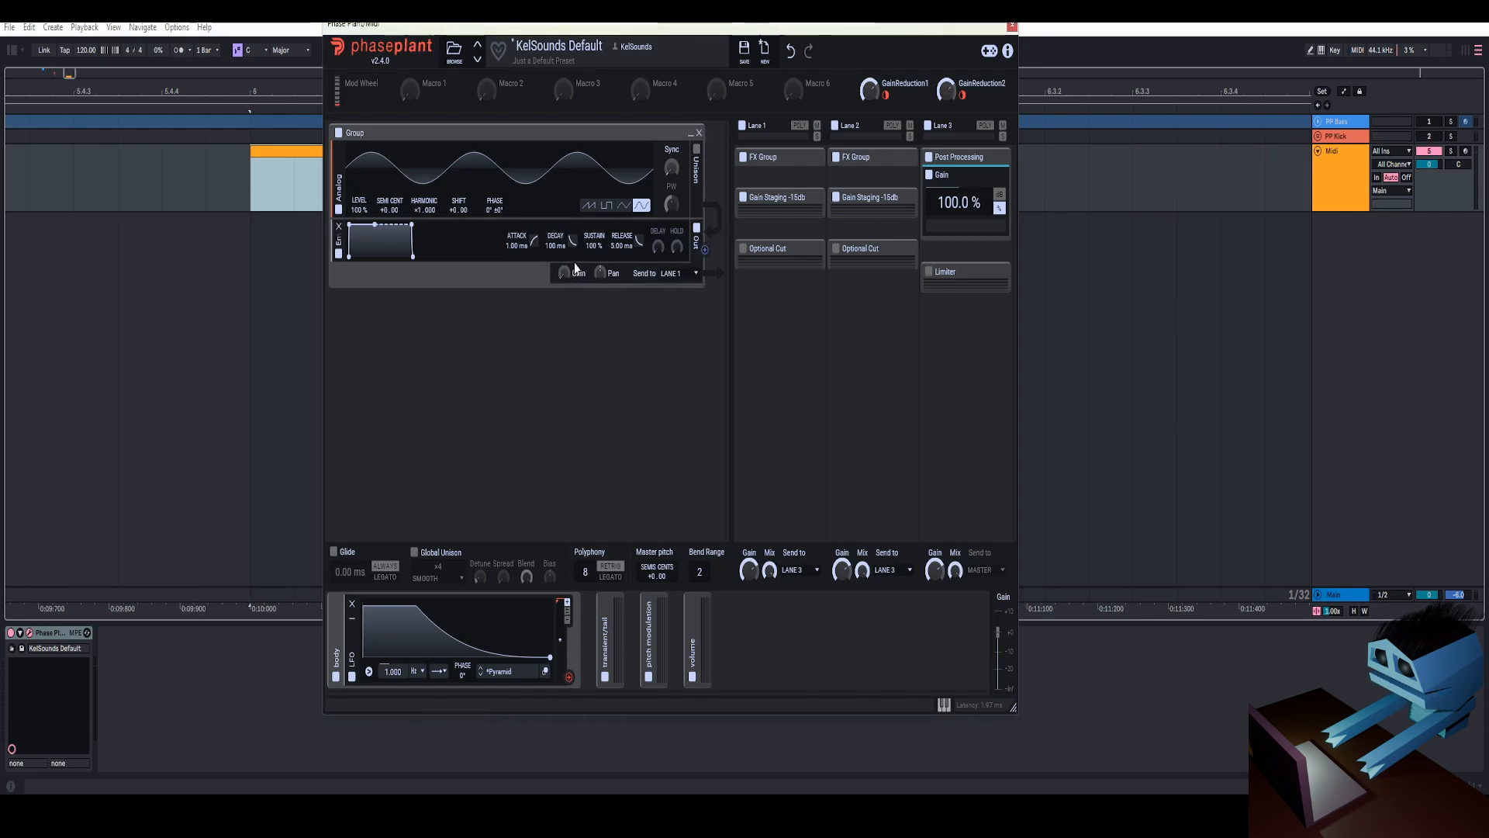
pyautogui.click(569, 676)
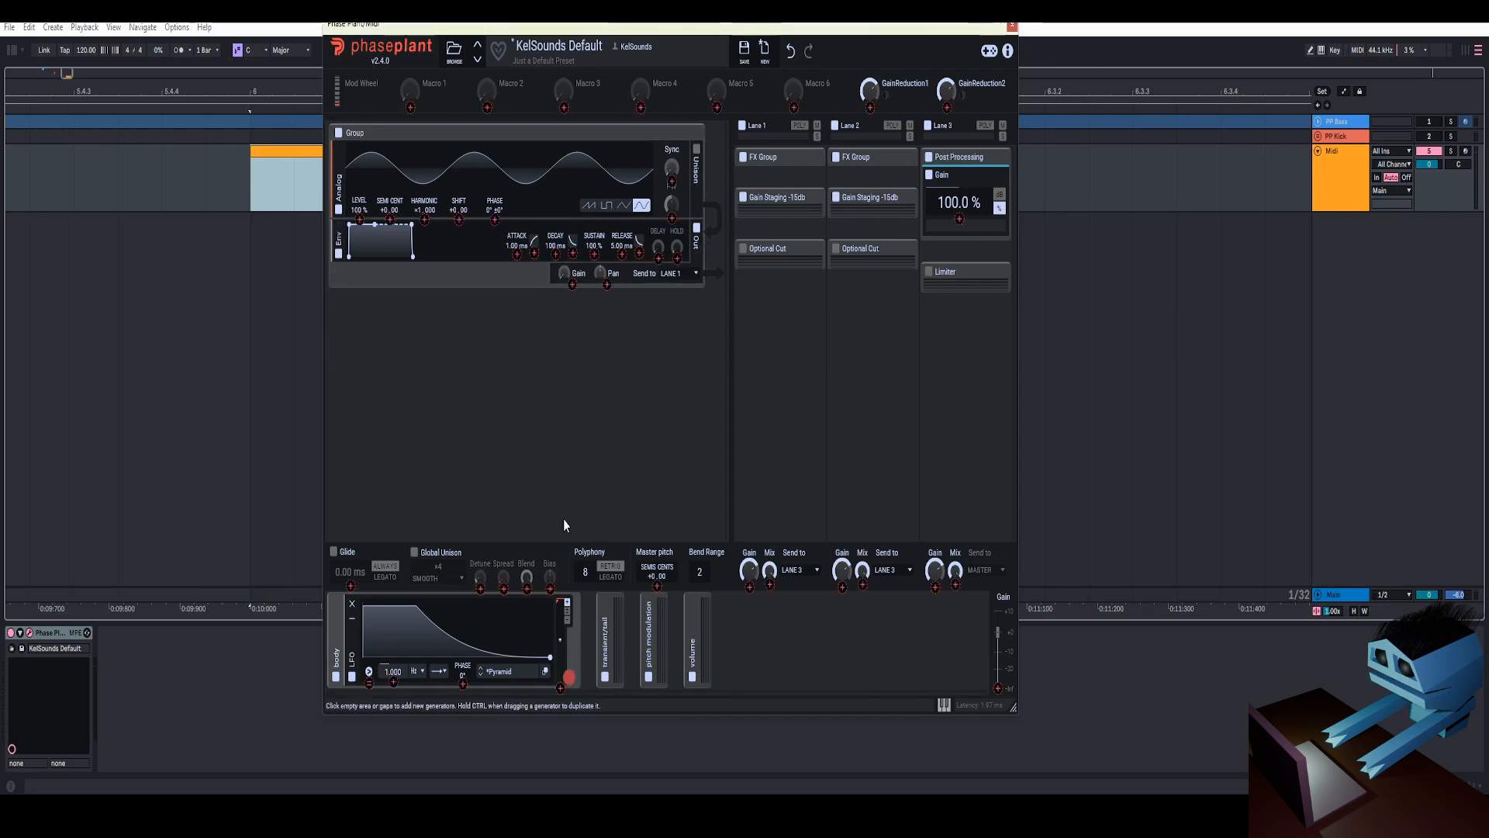
pyautogui.moveTo(573, 284); pyautogui.dragTo(572, 198)
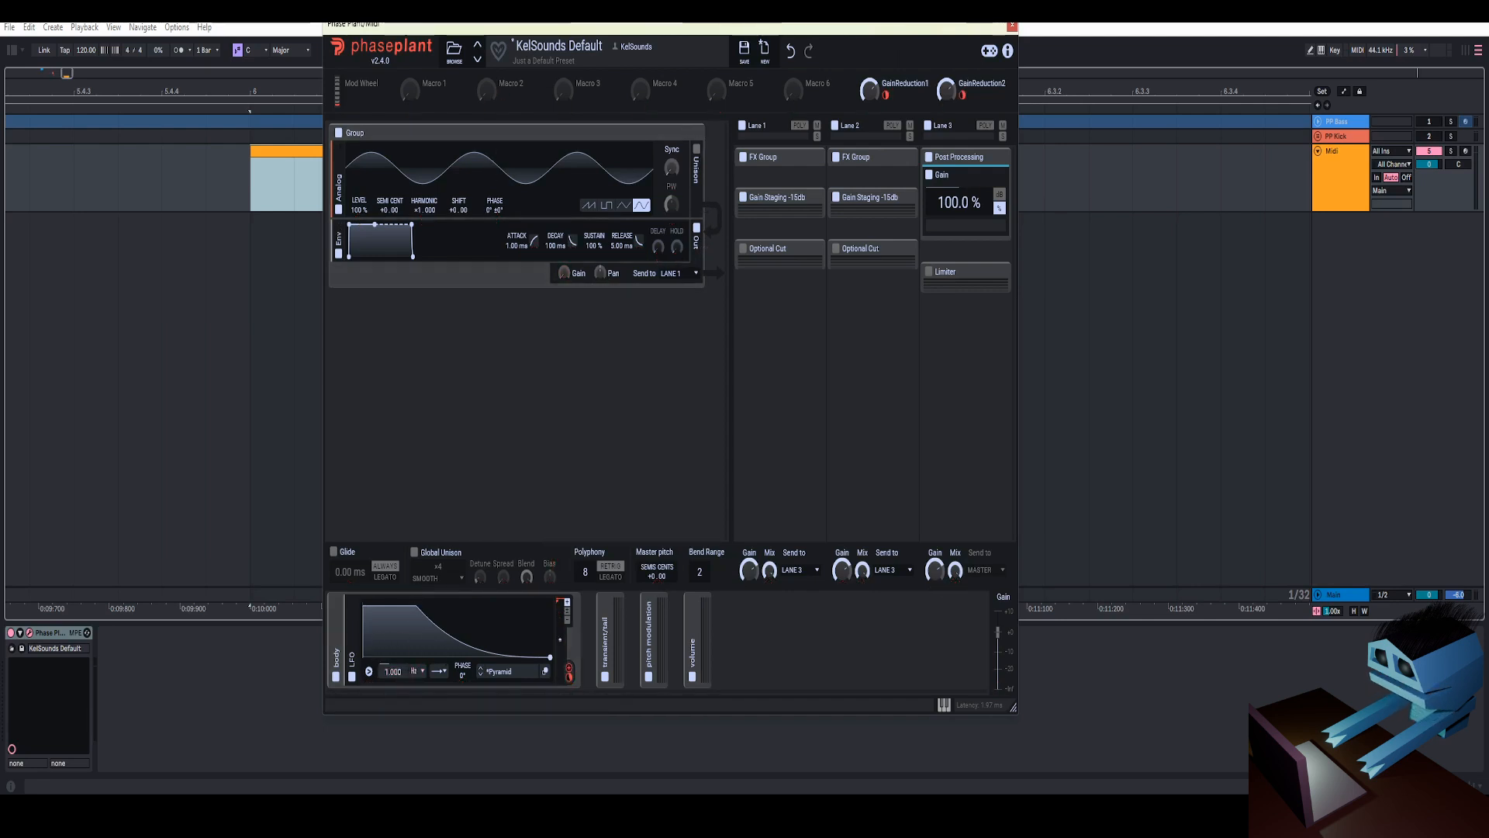
# Fill the MIDI clip with one full-length C2 note and play it back with Phase Plant reopened
pyautogui.click(1013, 29)
pyautogui.click(1455, 747)
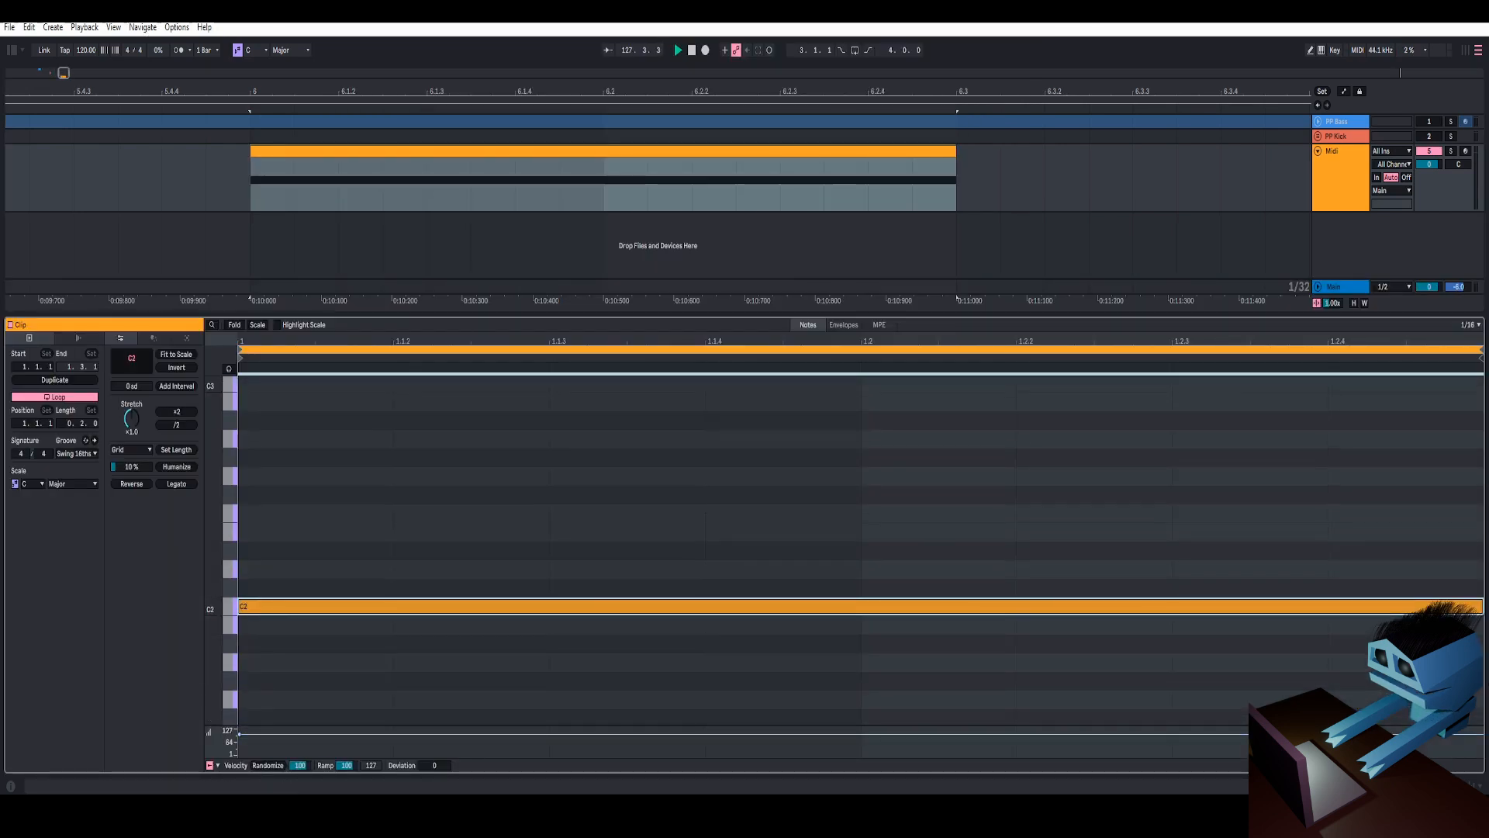
pyautogui.hotkey('shift', 'Tab')
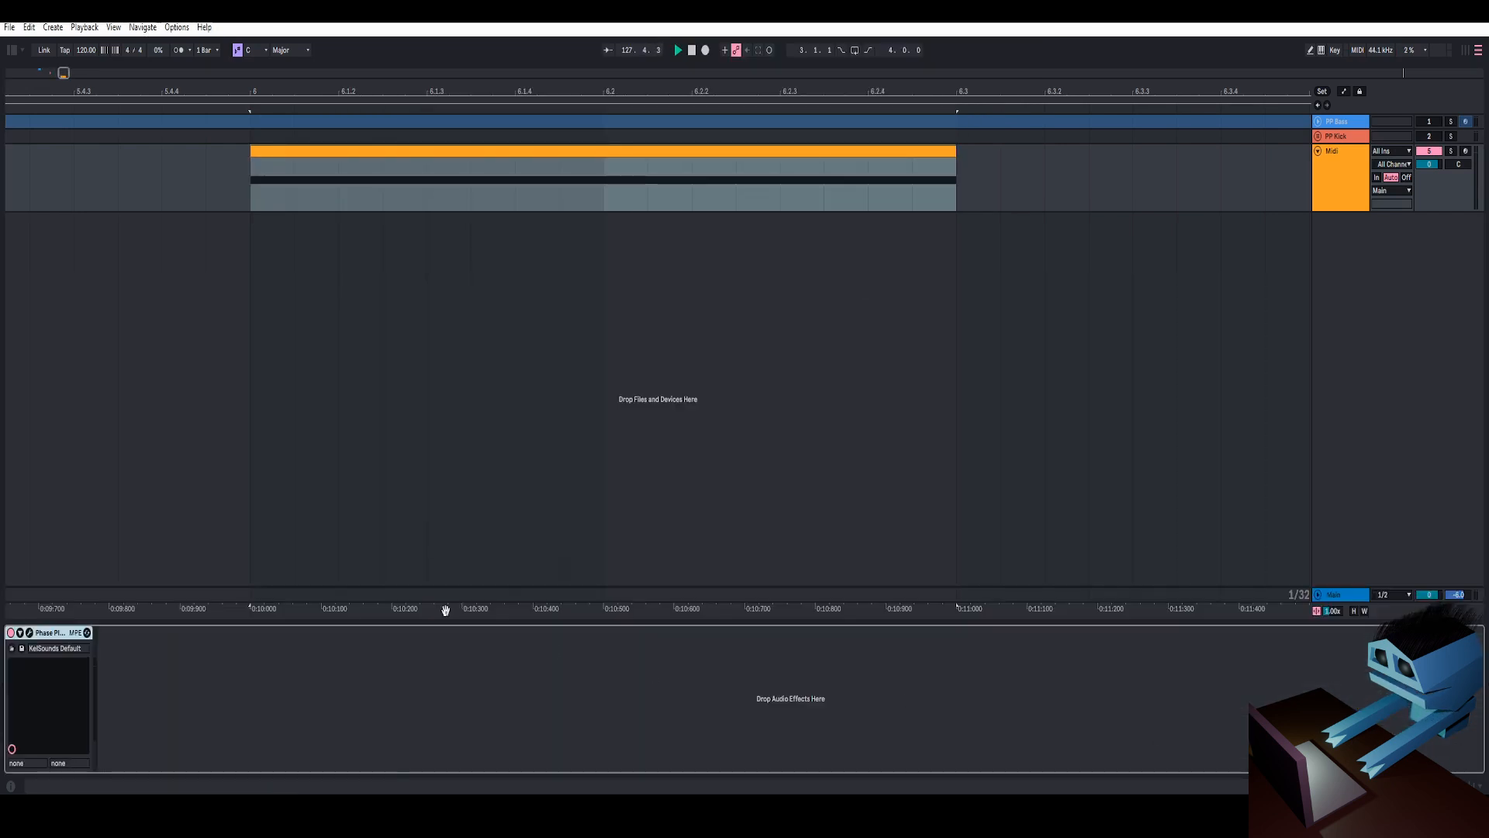
pyautogui.click(29, 634)
pyautogui.click(314, 150)
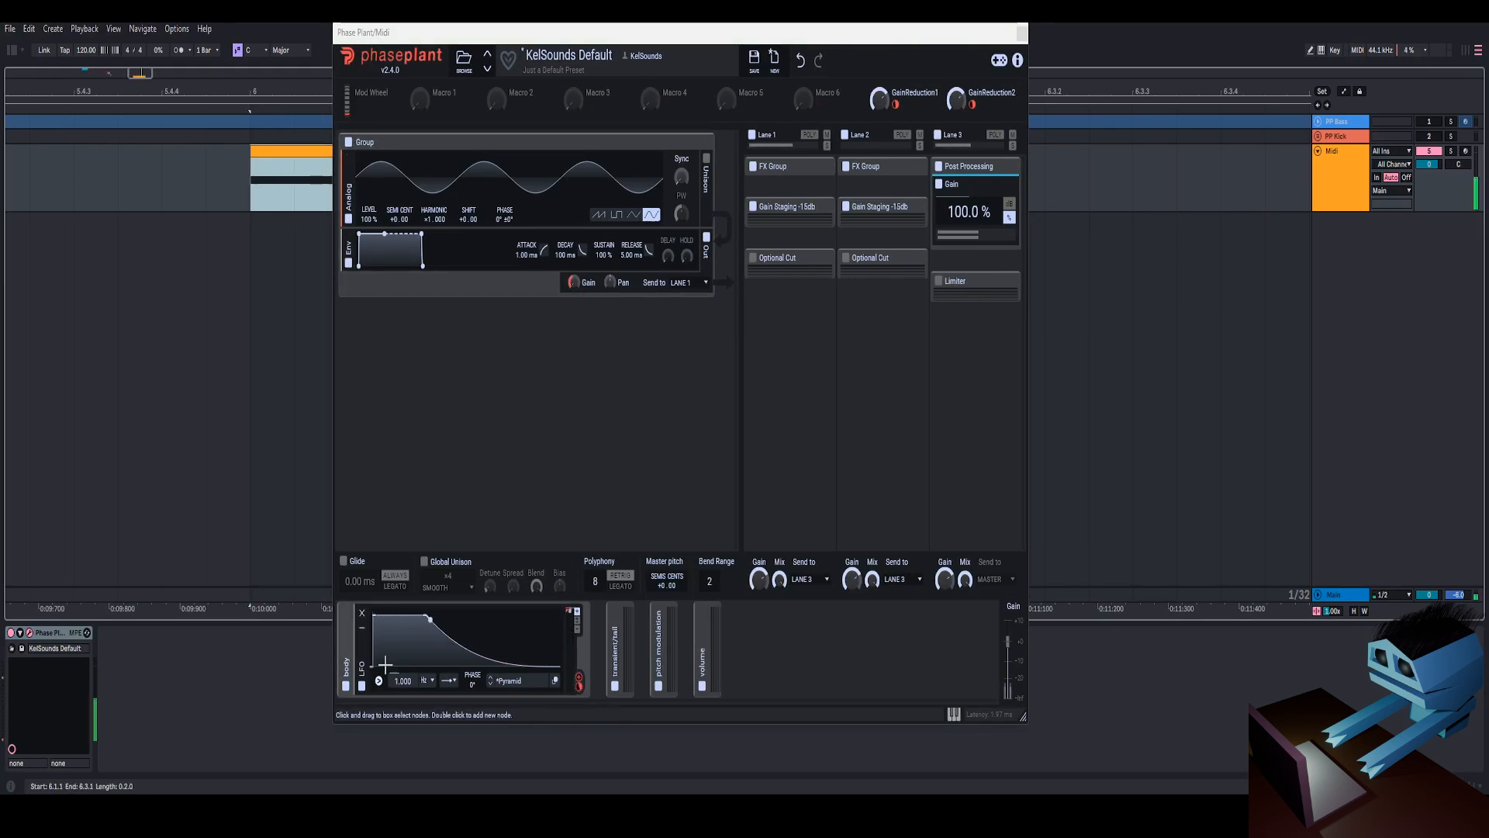
# Set the body LFO's rate to 5 Hz and steepen its decay curve while auditioning the clip
pyautogui.moveTo(404, 682); pyautogui.dragTo(405, 635)
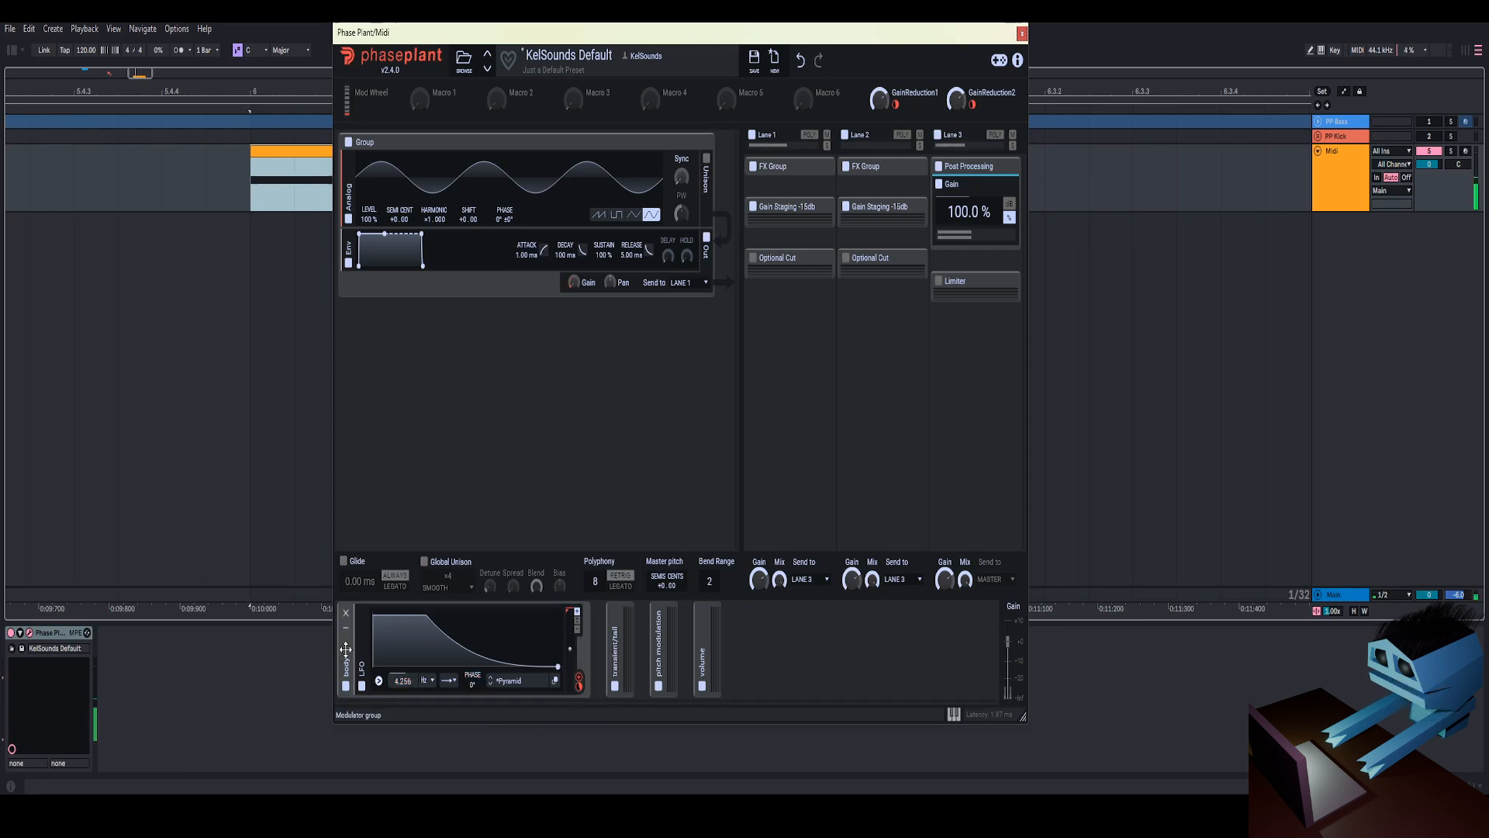
pyautogui.rightClick(405, 685)
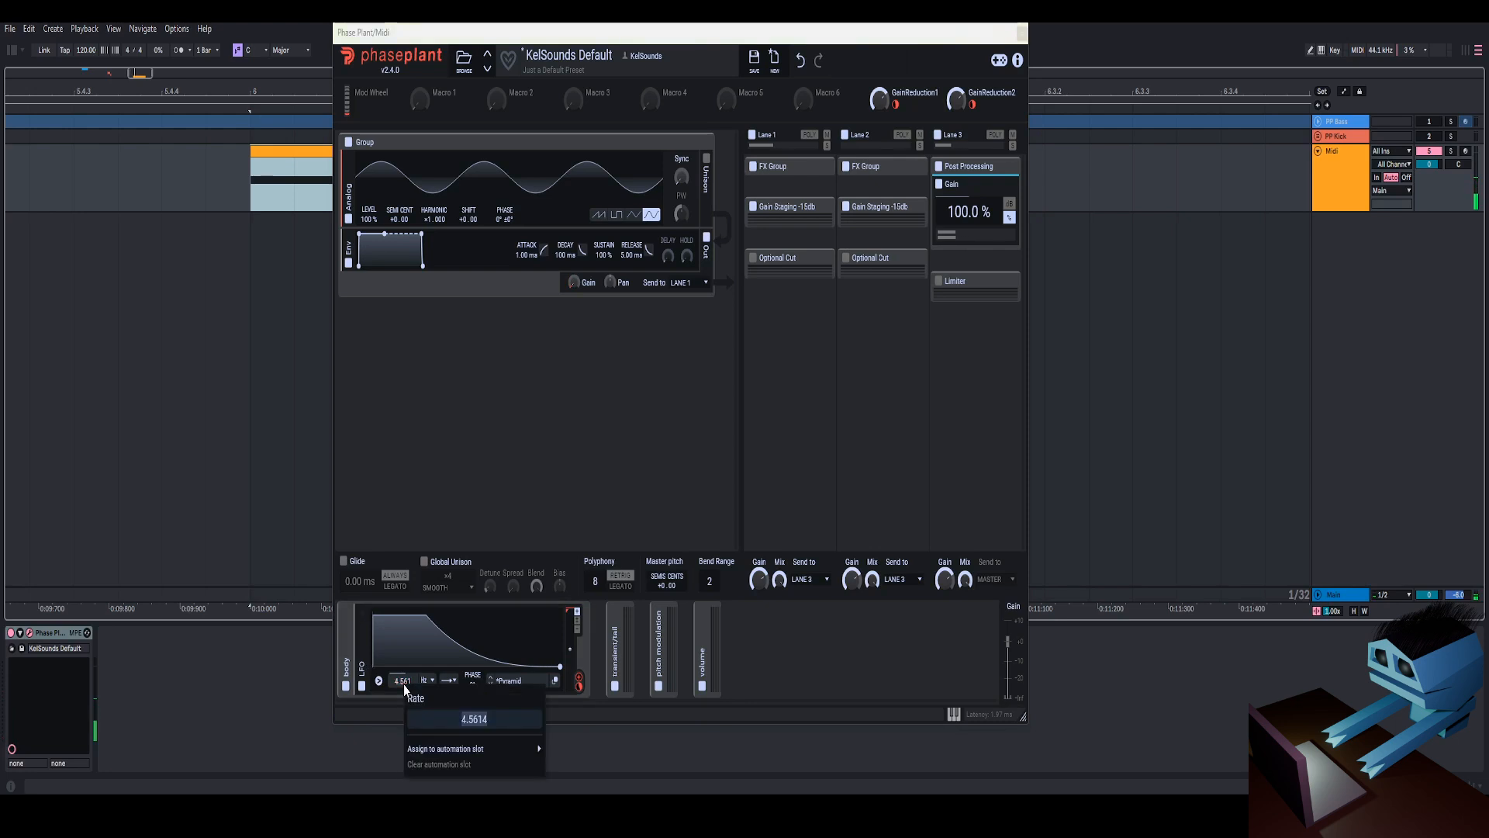
pyautogui.write('5')
pyautogui.press('Return')
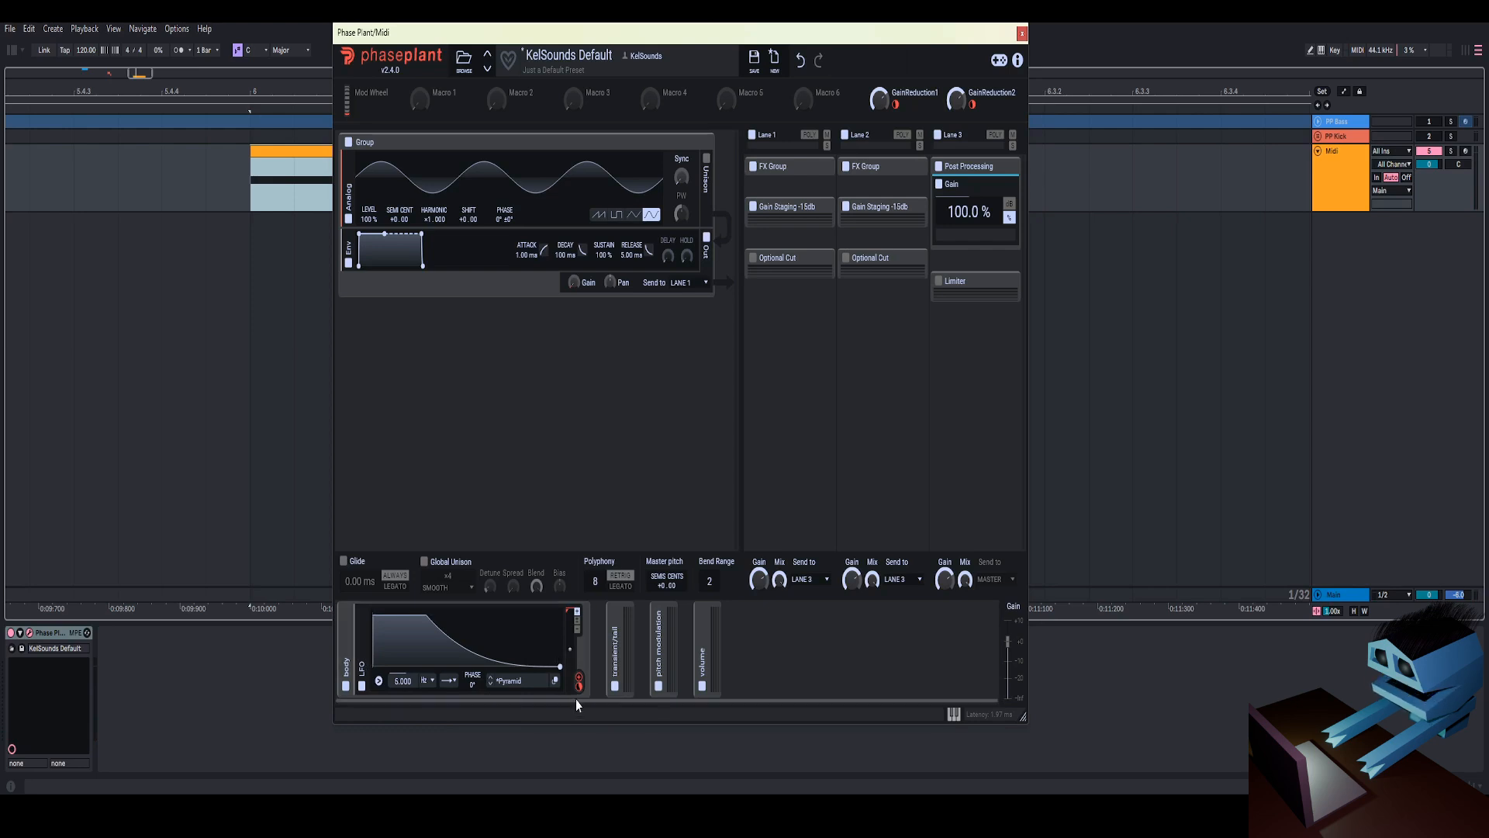
pyautogui.moveTo(578, 687)
pyautogui.press('space')
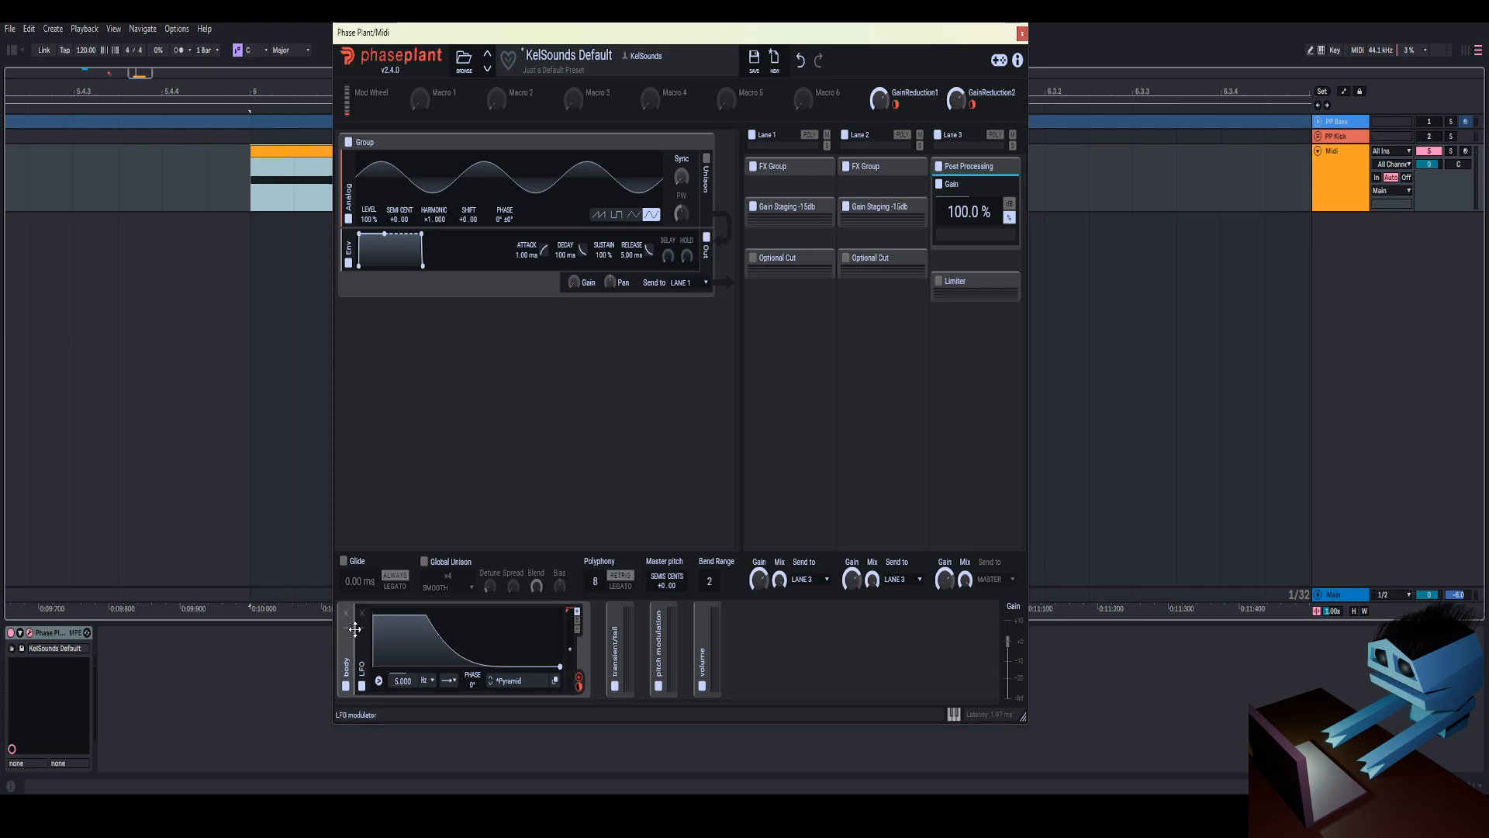
# Rename the oscillator group body and add a noise generator in a new generator group named Transient
pyautogui.click(615, 635)
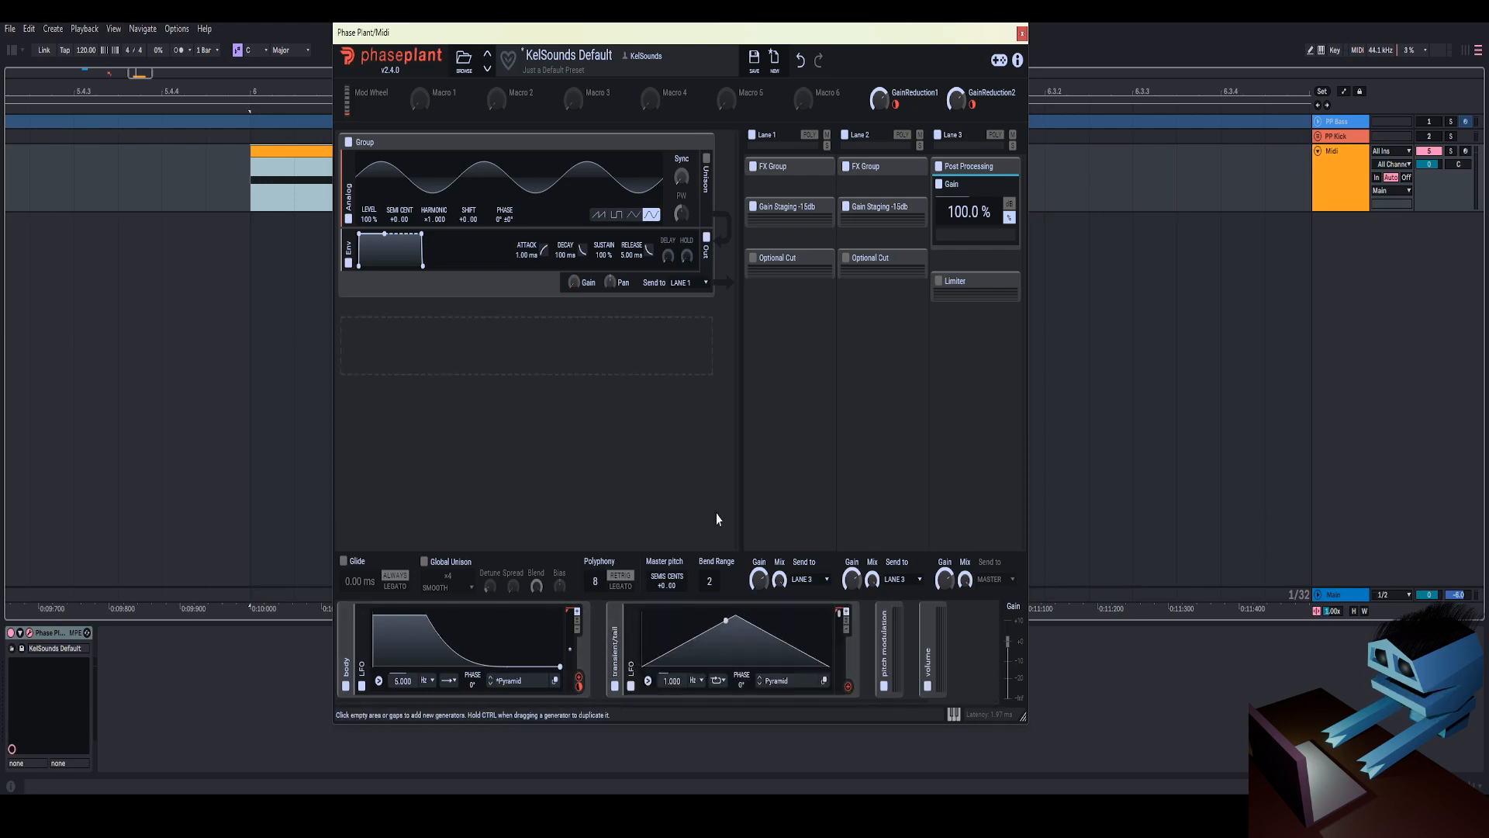
pyautogui.click(664, 341)
pyautogui.click(821, 446)
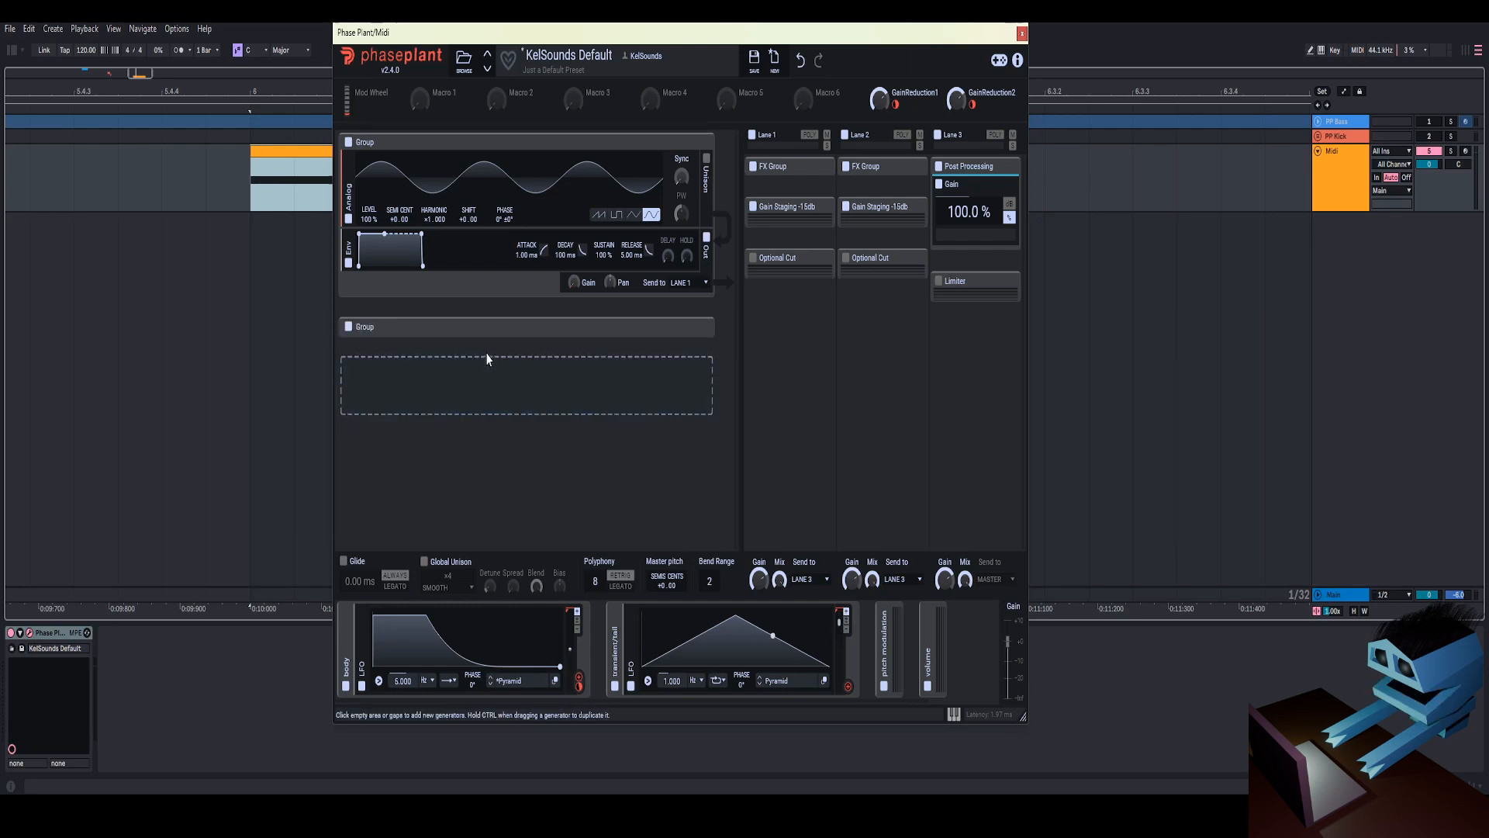
pyautogui.doubleClick(365, 327)
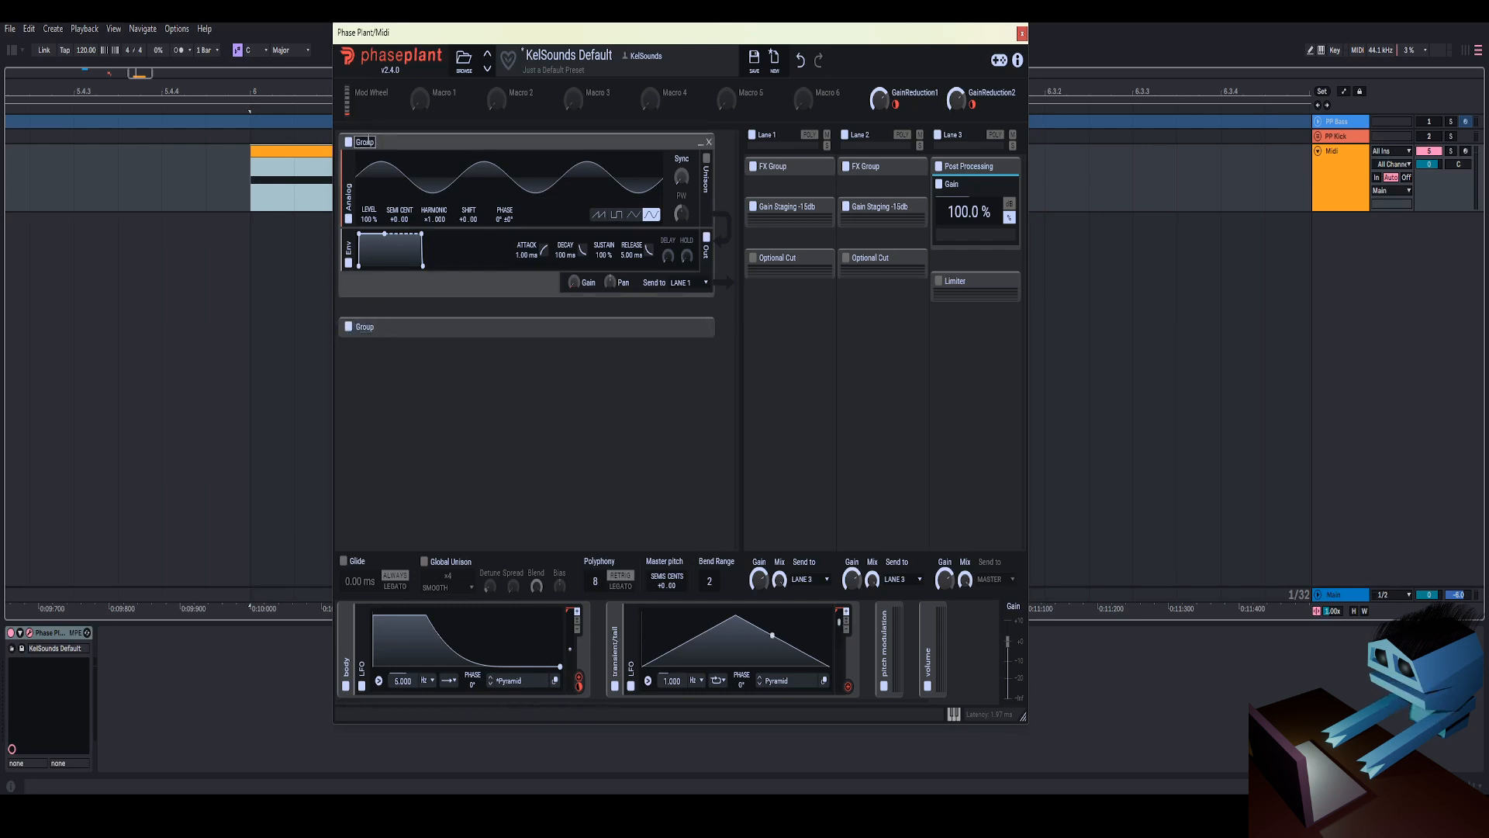
pyautogui.doubleClick(366, 143)
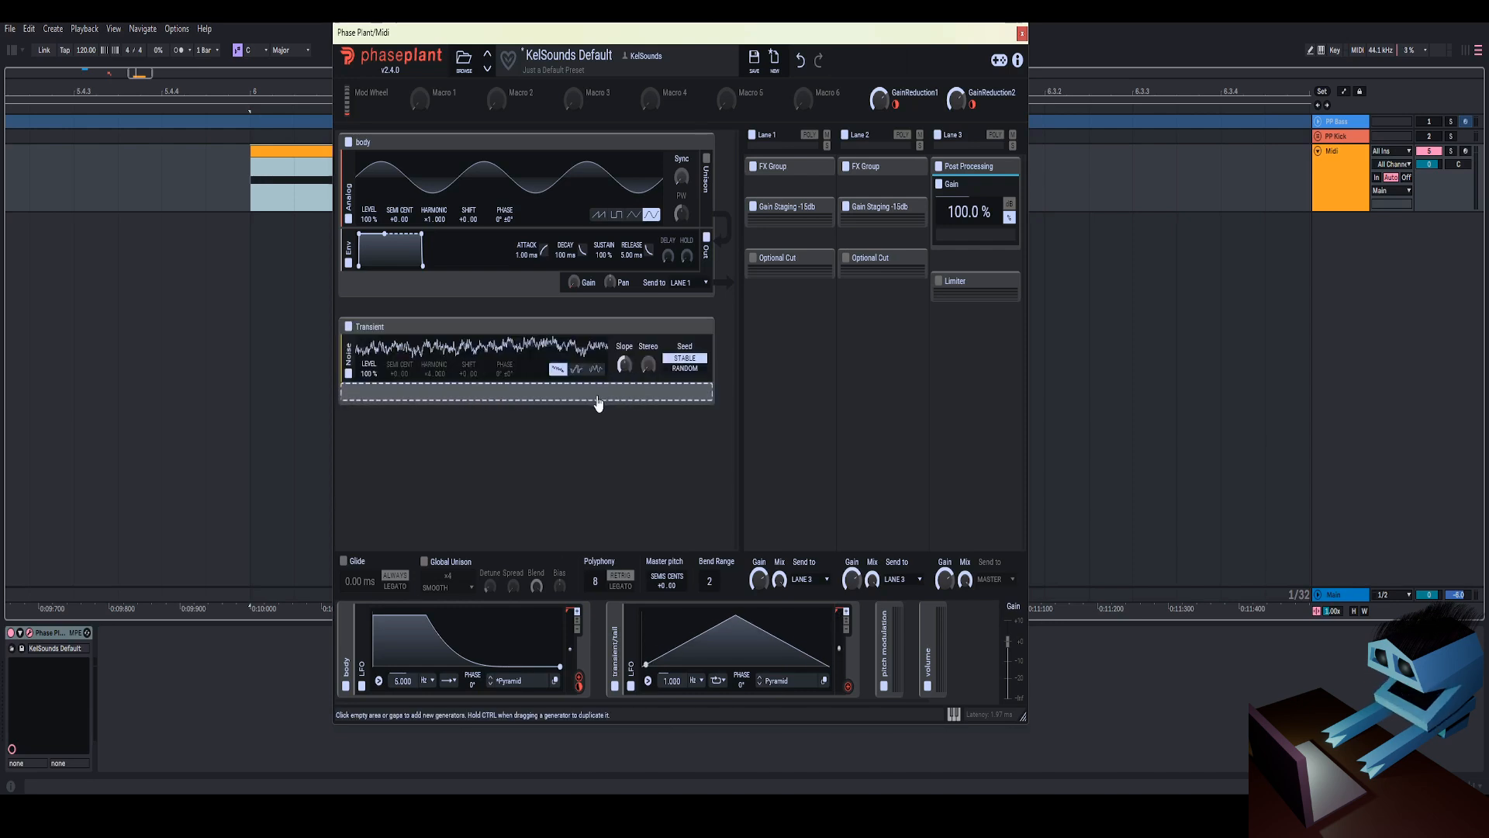
# Add a high-pass filter beneath the noise generator in the Transient group and raise its cutoff
pyautogui.click(598, 401)
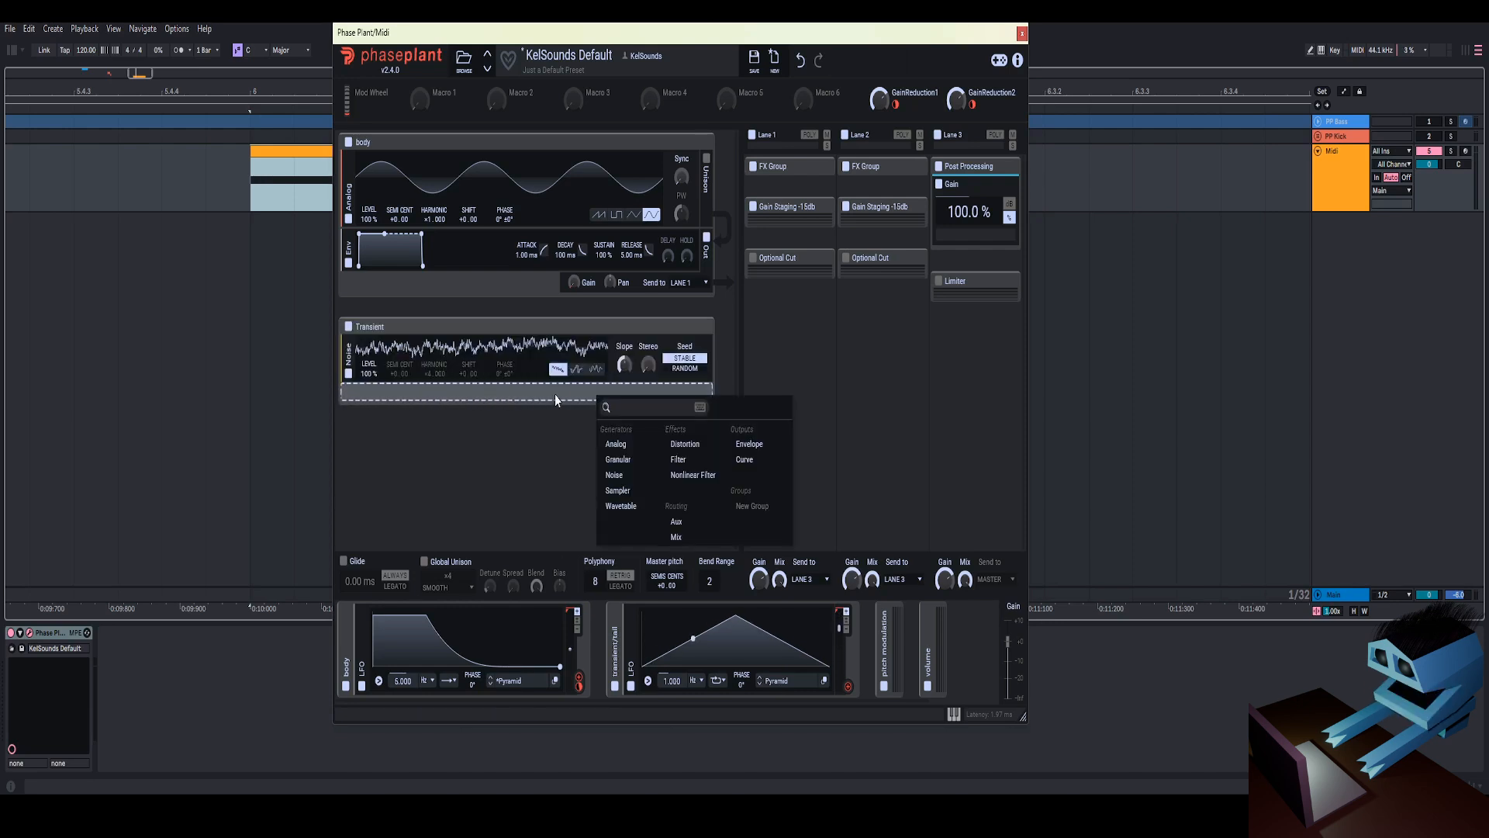
pyautogui.click(556, 394)
pyautogui.click(555, 394)
pyautogui.click(656, 460)
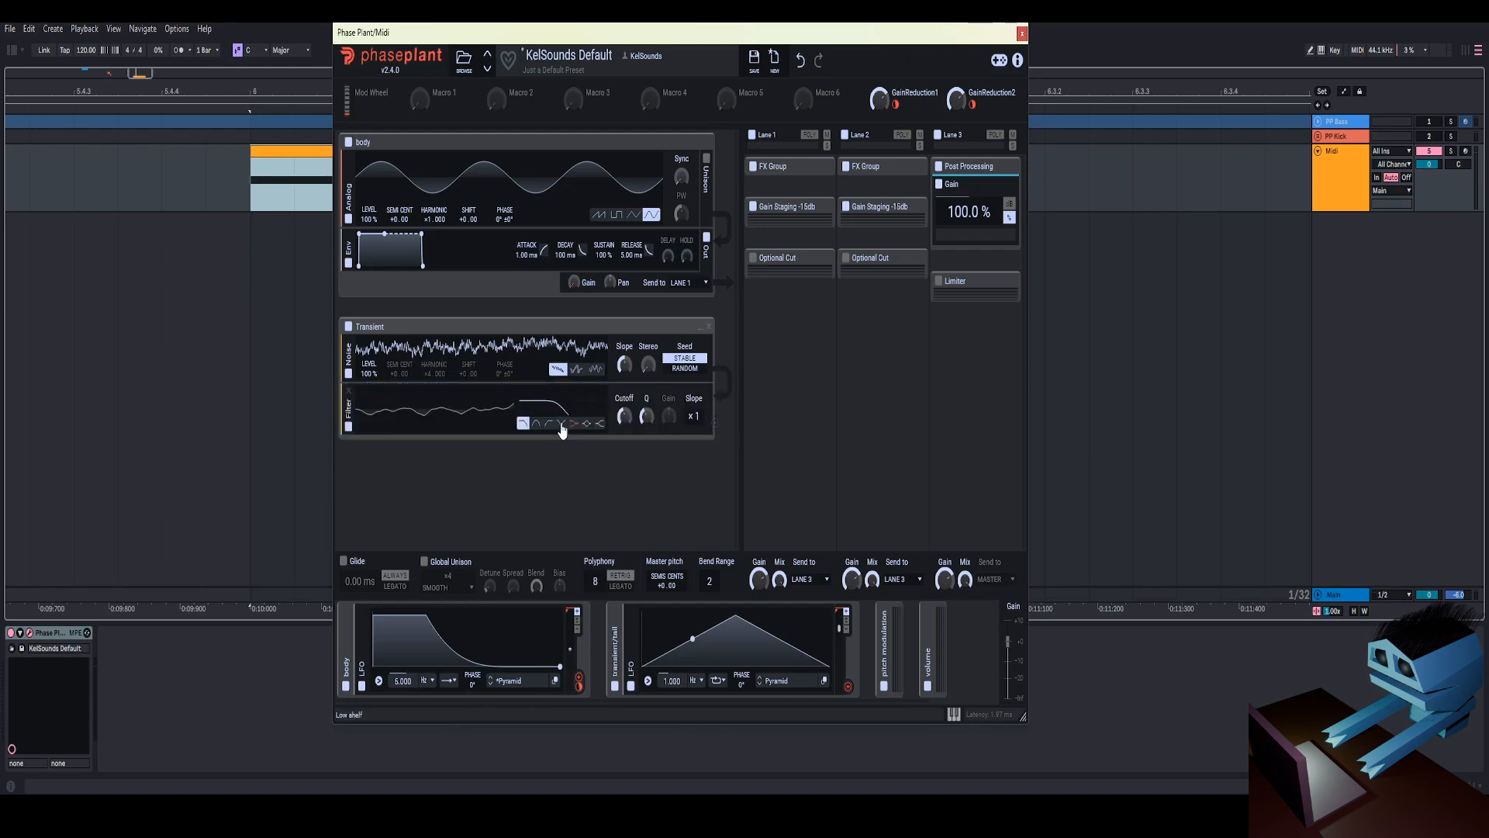
pyautogui.click(549, 424)
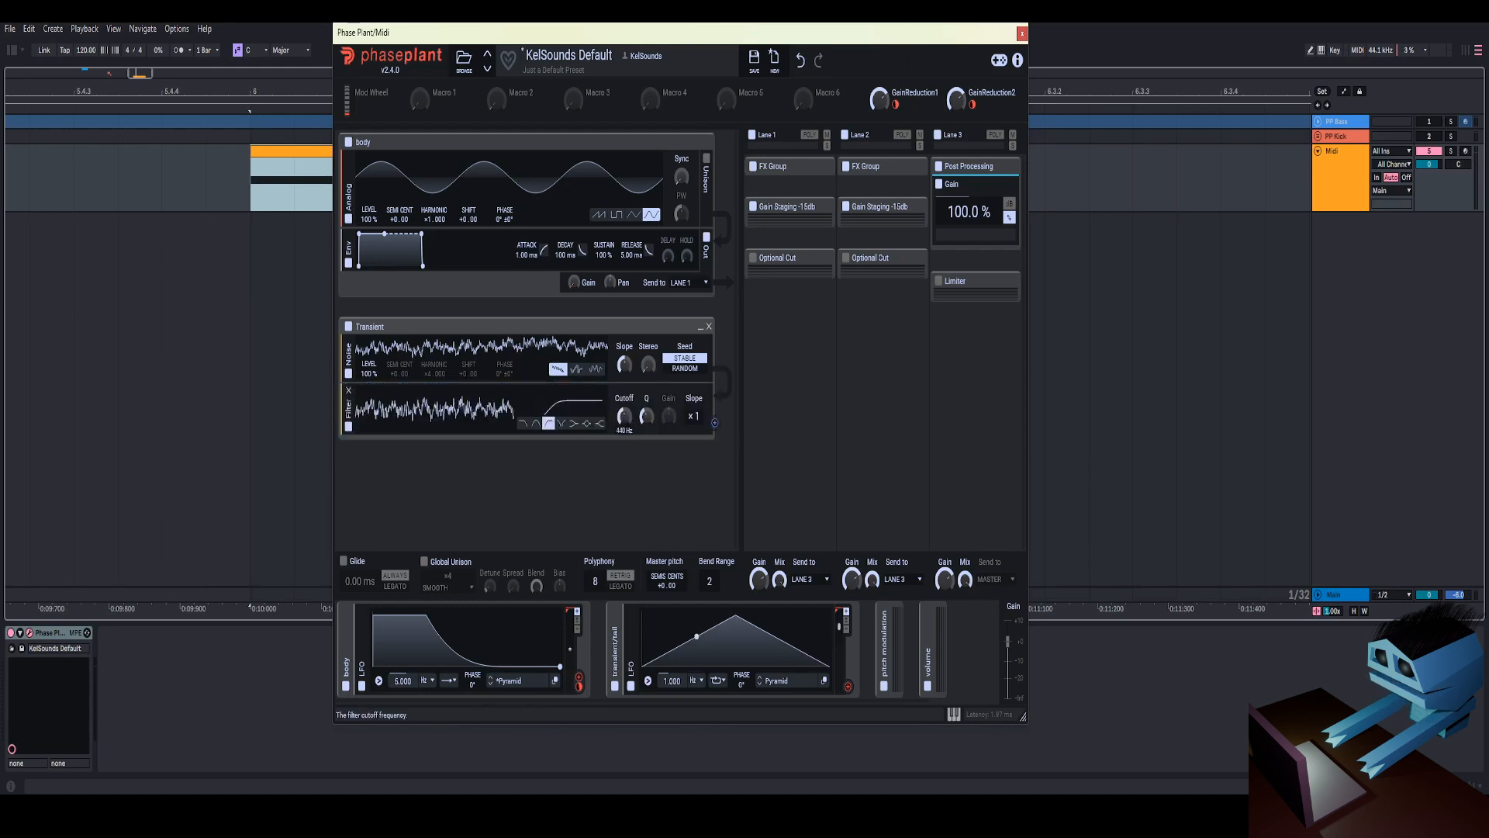
pyautogui.rightClick(630, 420)
pyautogui.write('20Hz')
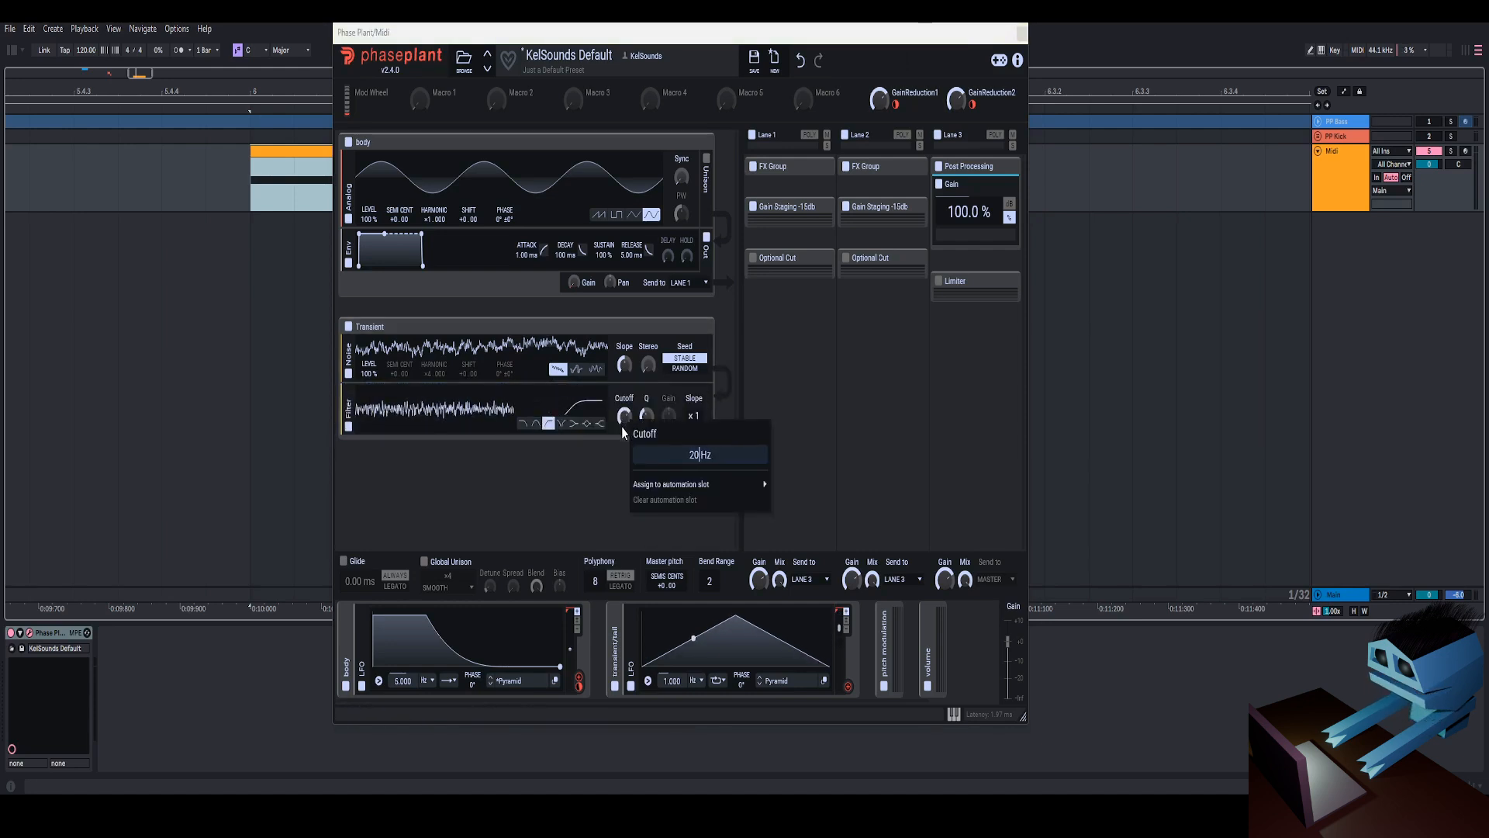
pyautogui.press('Return')
# Add an envelope output beneath the high-pass filter in the Transient group
pyautogui.click(622, 447)
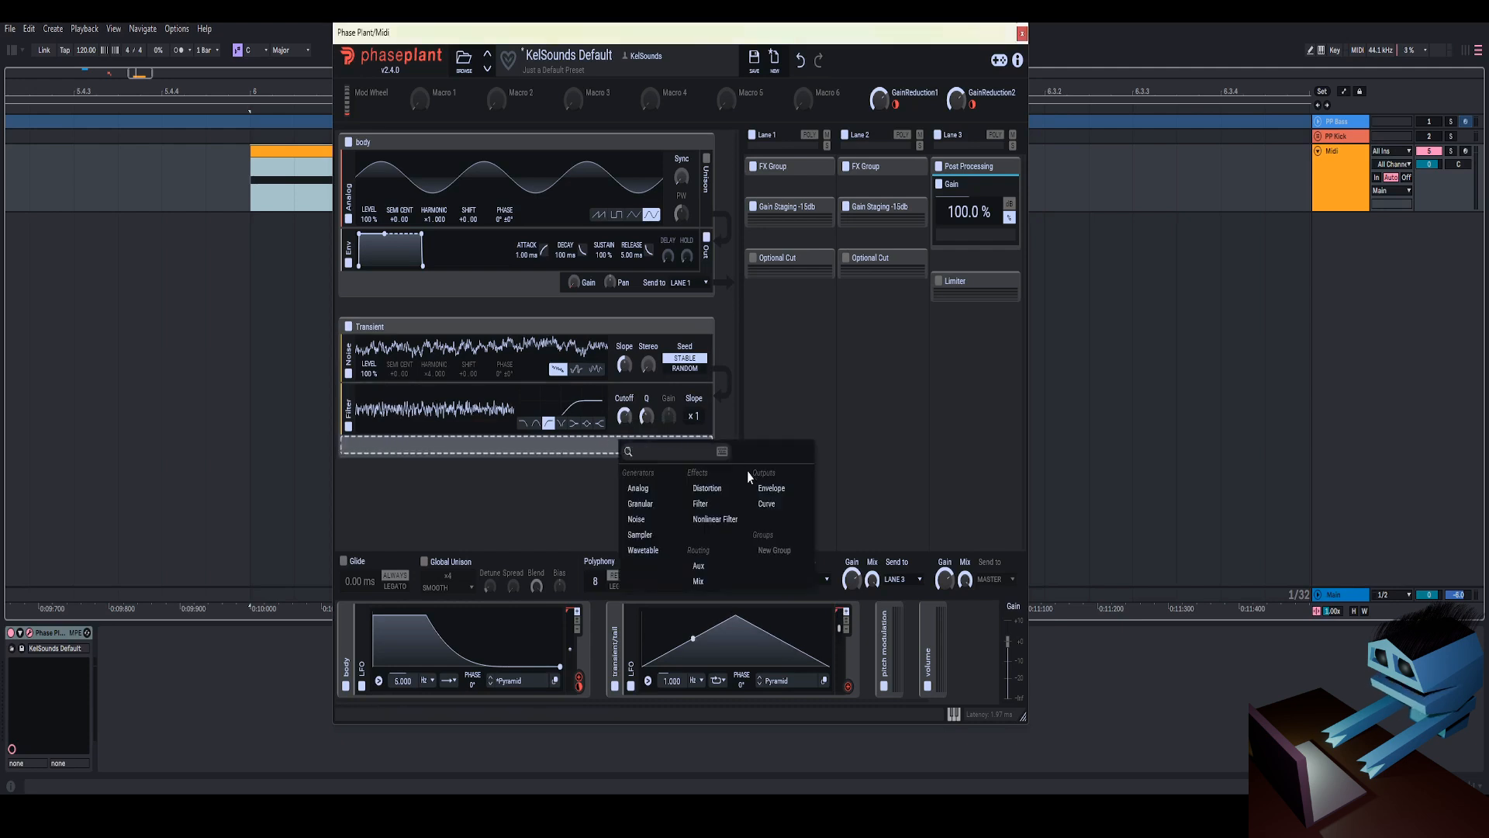
pyautogui.click(769, 489)
pyautogui.scroll(-1, 593, 468)
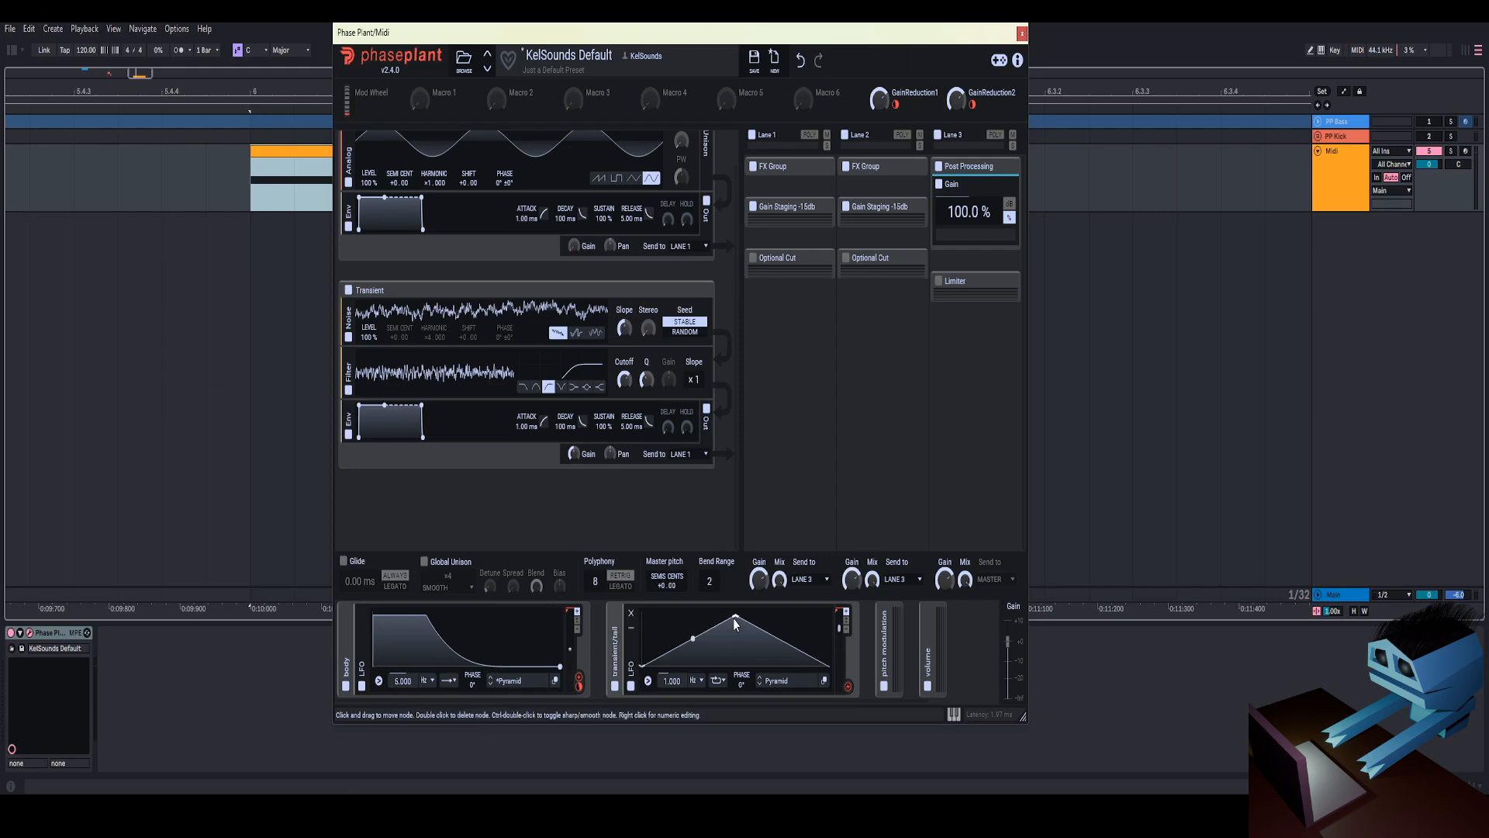
# Switch the transient/tail LFO to one-shot playback and place its peak about a quarter of the way through the cycle
pyautogui.moveTo(735, 615); pyautogui.dragTo(643, 616)
pyautogui.click(346, 627)
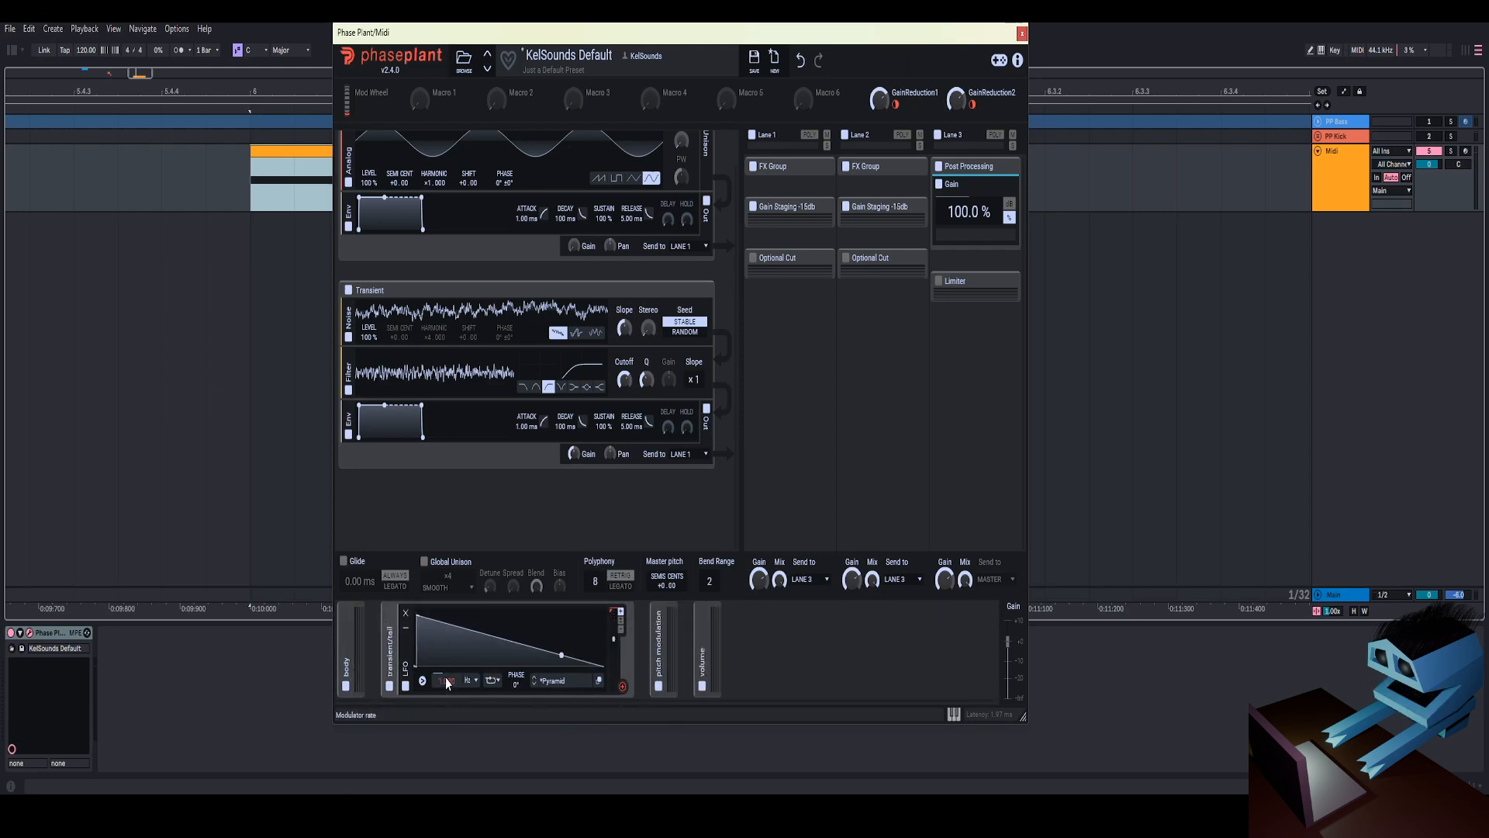
pyautogui.click(491, 681)
pyautogui.click(500, 657)
pyautogui.click(598, 684)
pyautogui.moveTo(480, 252); pyautogui.dragTo(587, 251)
# Set the transient/tail LFO's rate to 5 Hz
pyautogui.rightClick(445, 682)
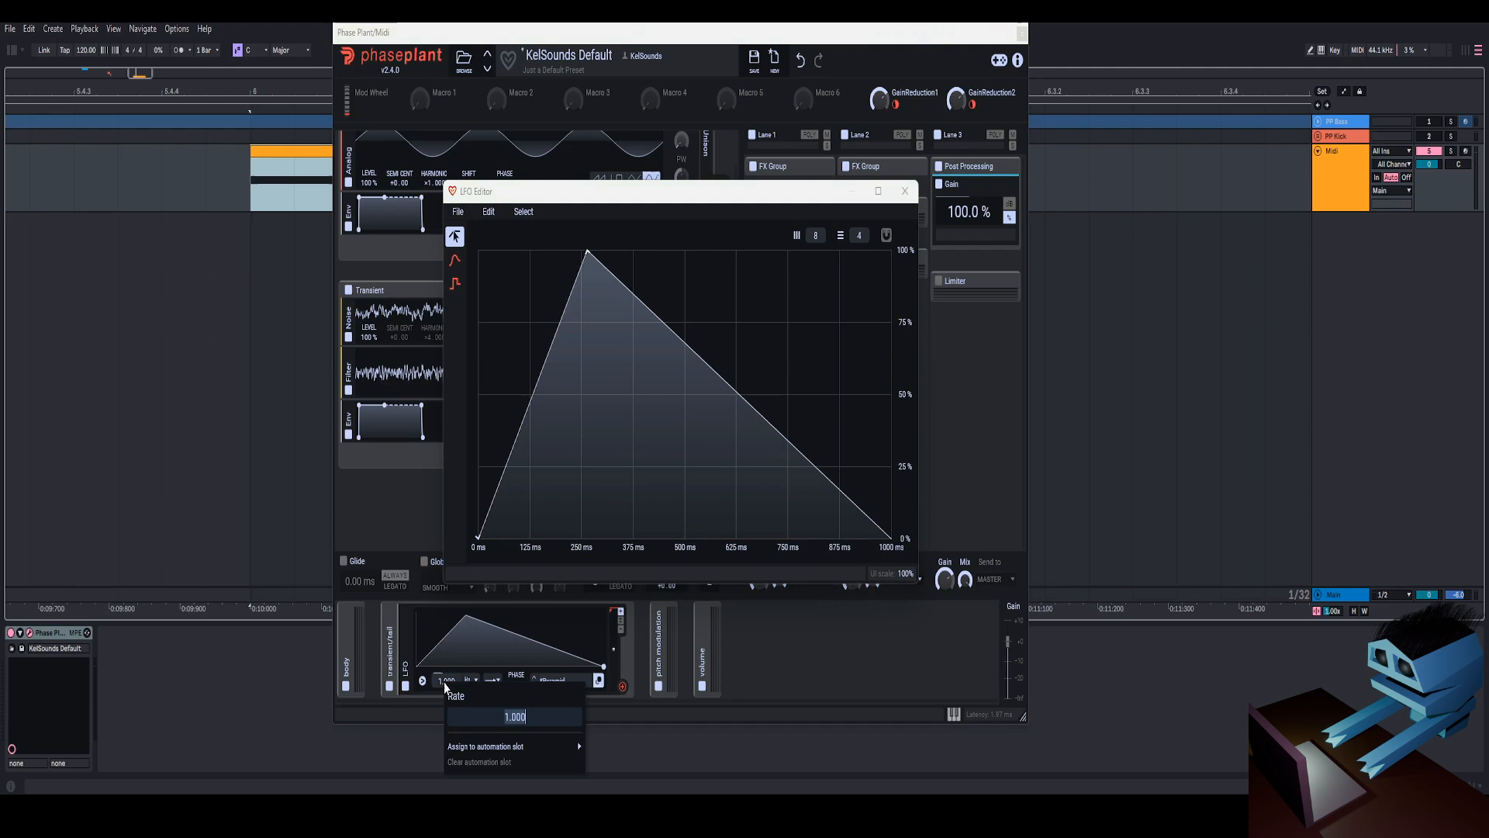
pyautogui.click(353, 649)
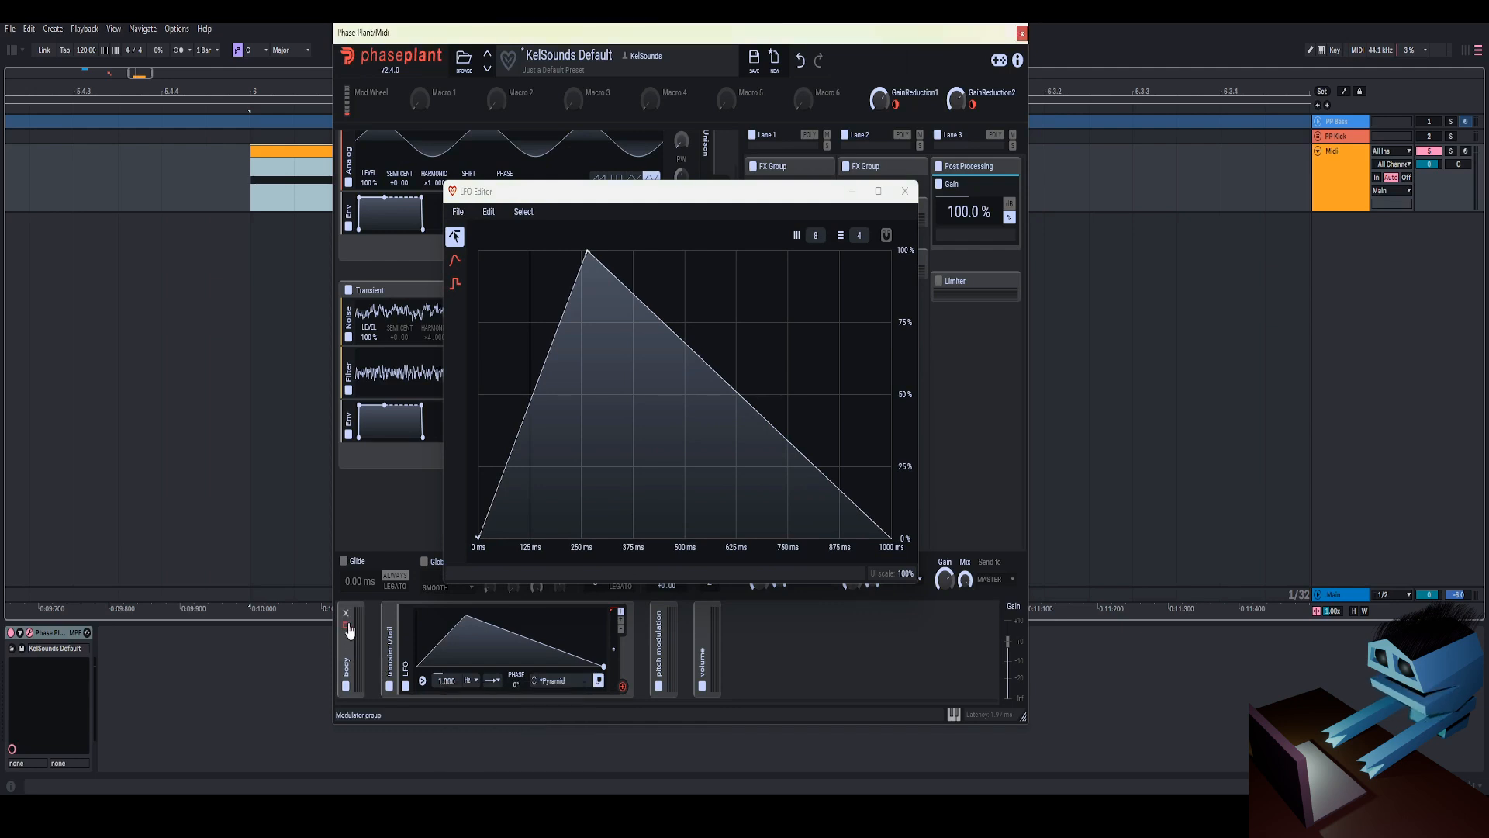
pyautogui.click(349, 632)
pyautogui.click(347, 635)
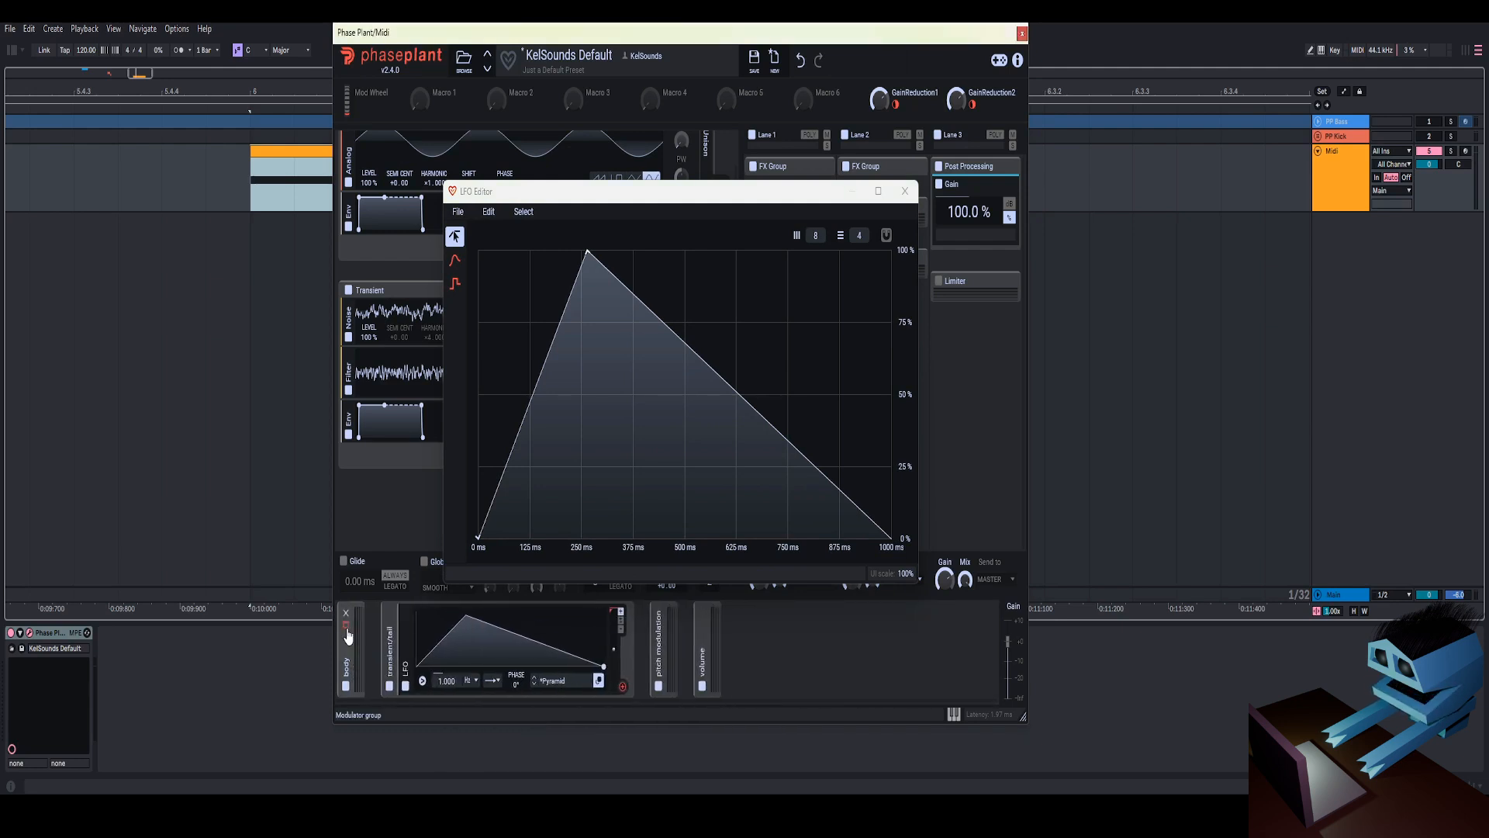
pyautogui.rightClick(447, 688)
pyautogui.write('5')
pyautogui.press('Return')
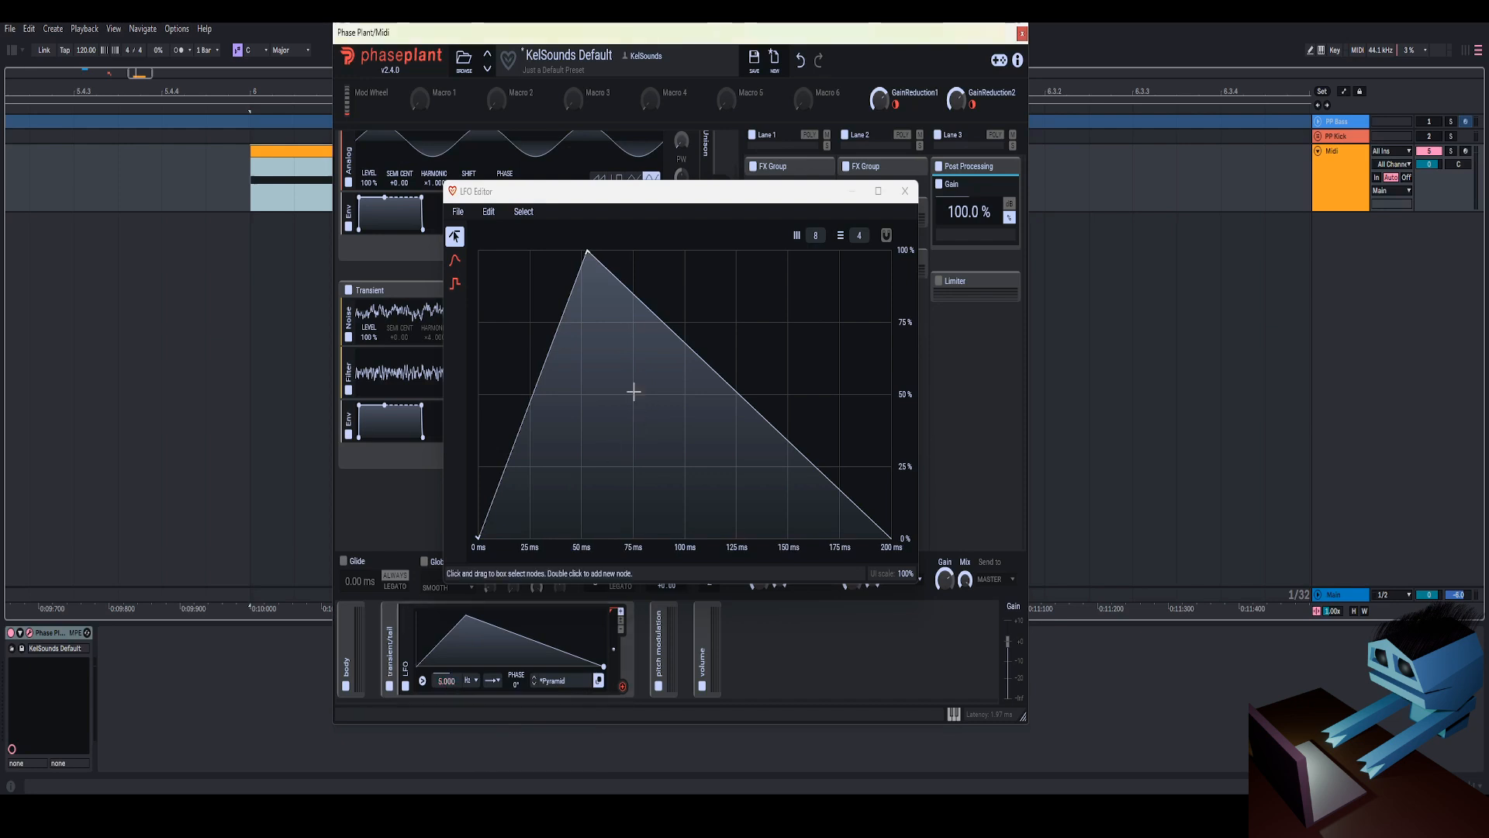
# Reshape the transient/tail LFO into a short full-level burst, a dip to 0% at 15 ms and a second peak at about 40 ms
pyautogui.moveTo(588, 252); pyautogui.dragTo(613, 256)
pyautogui.doubleClick(529, 423)
pyautogui.moveTo(529, 423); pyautogui.dragTo(495, 238)
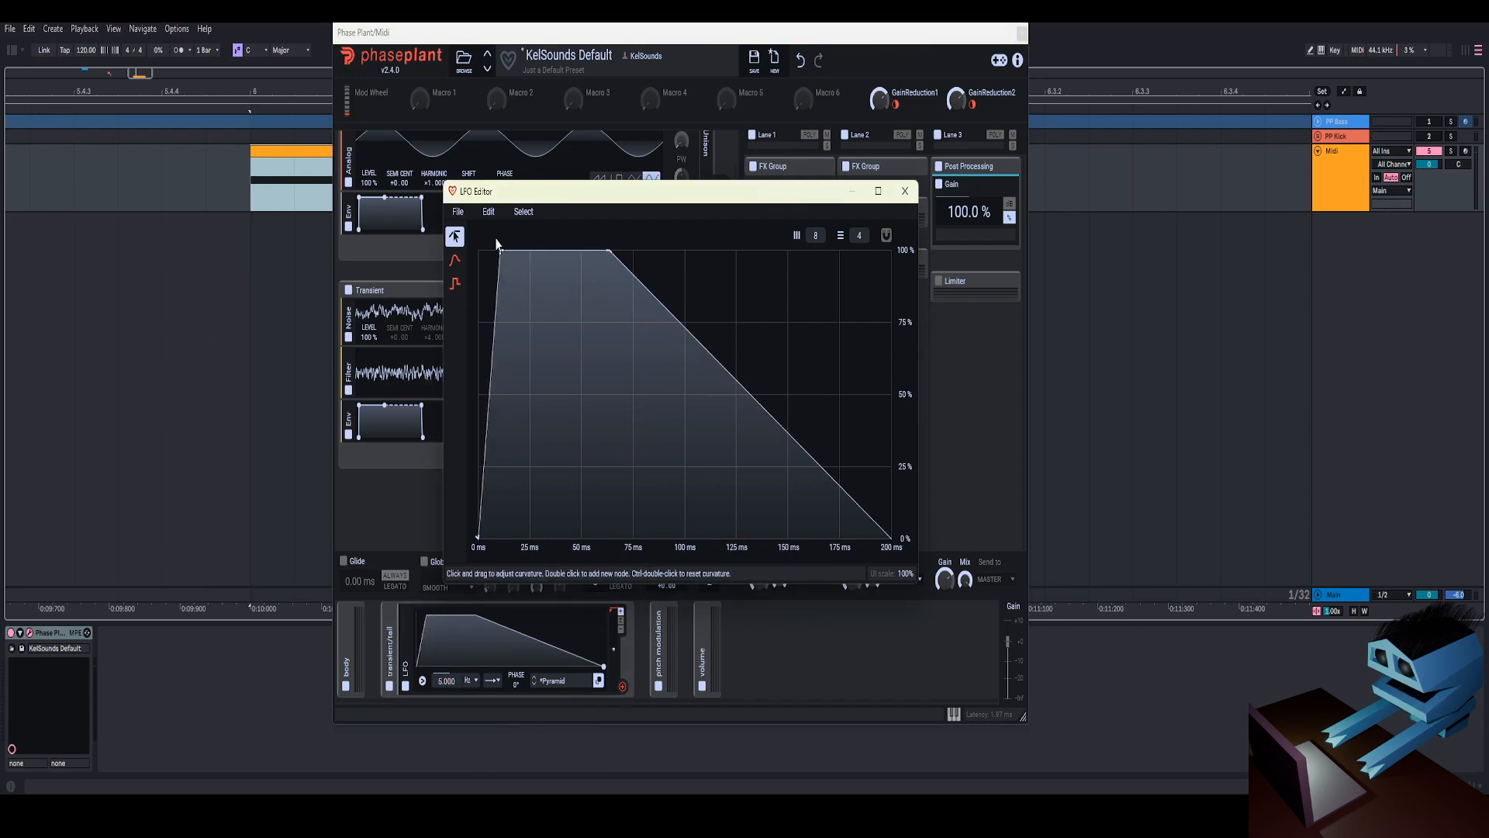
pyautogui.scroll(4, 517, 272)
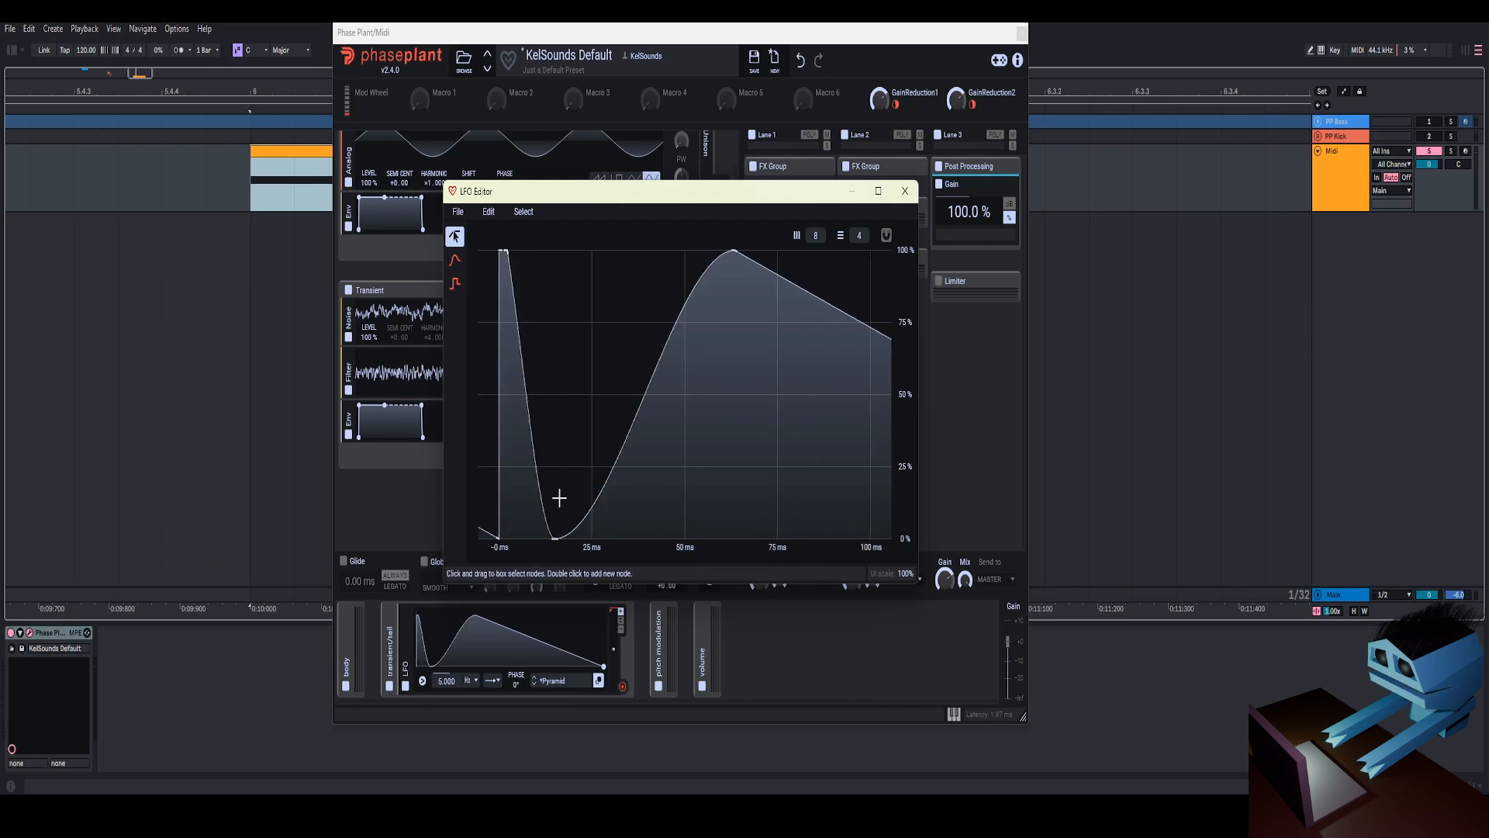
pyautogui.scroll(-4, 690, 287)
pyautogui.moveTo(615, 260); pyautogui.dragTo(573, 256)
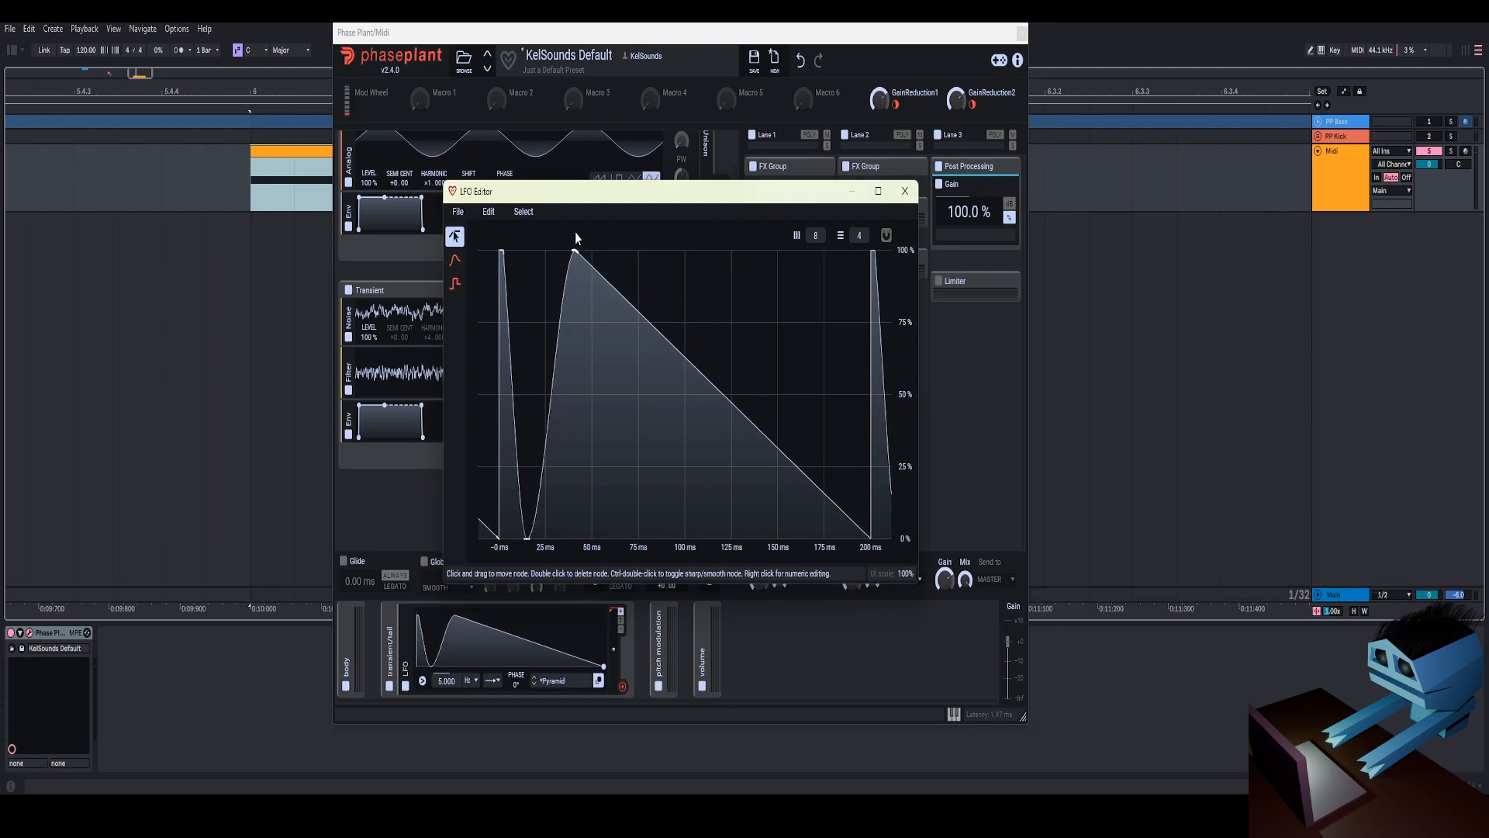
# Turn off smoothing on the dip node, move it to about 11 ms, and close the LFO Editor
pyautogui.rightClick(528, 539)
pyautogui.click(613, 607)
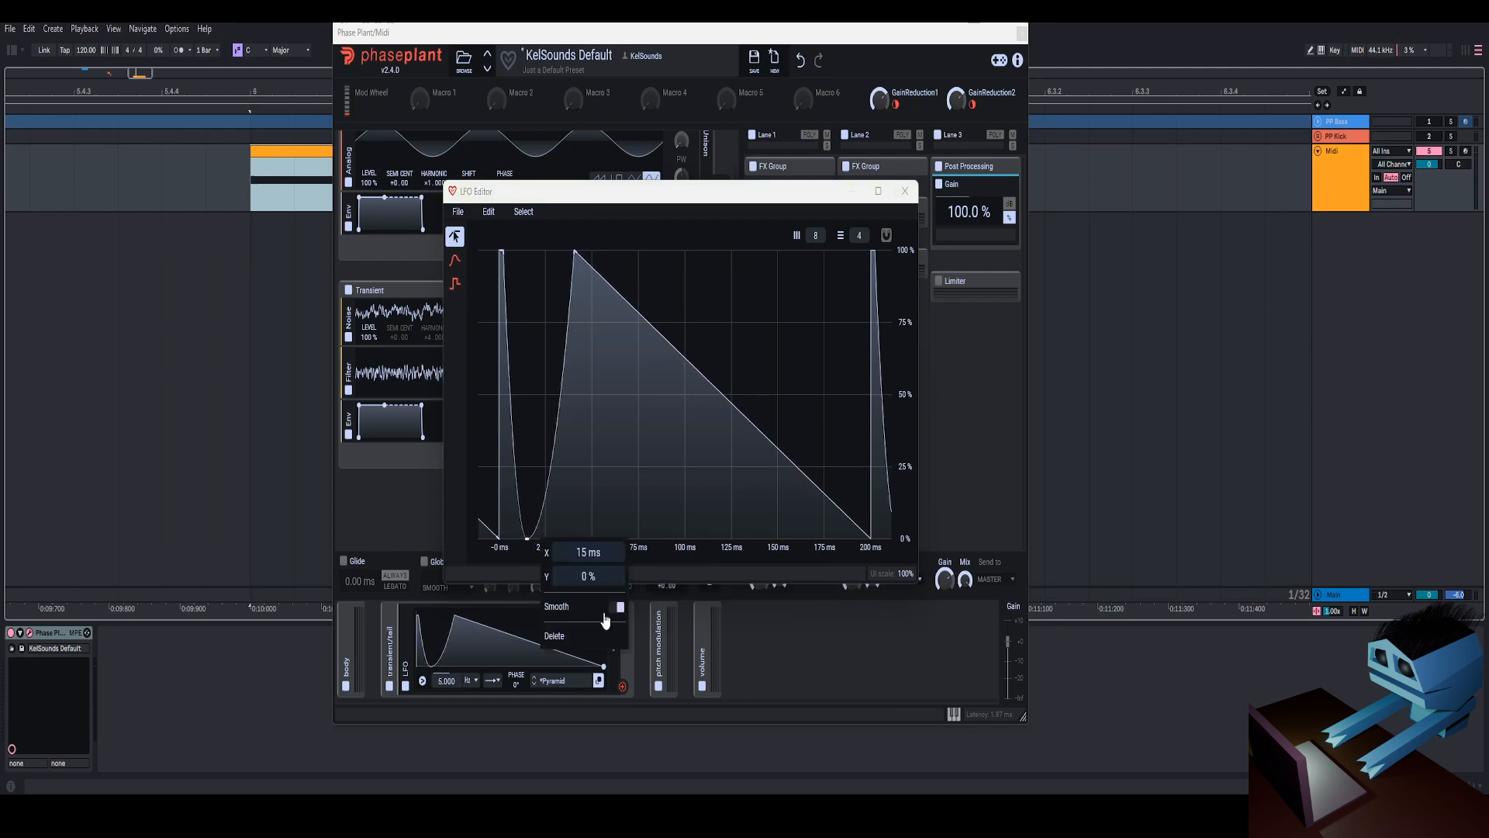
pyautogui.moveTo(527, 538); pyautogui.dragTo(520, 540)
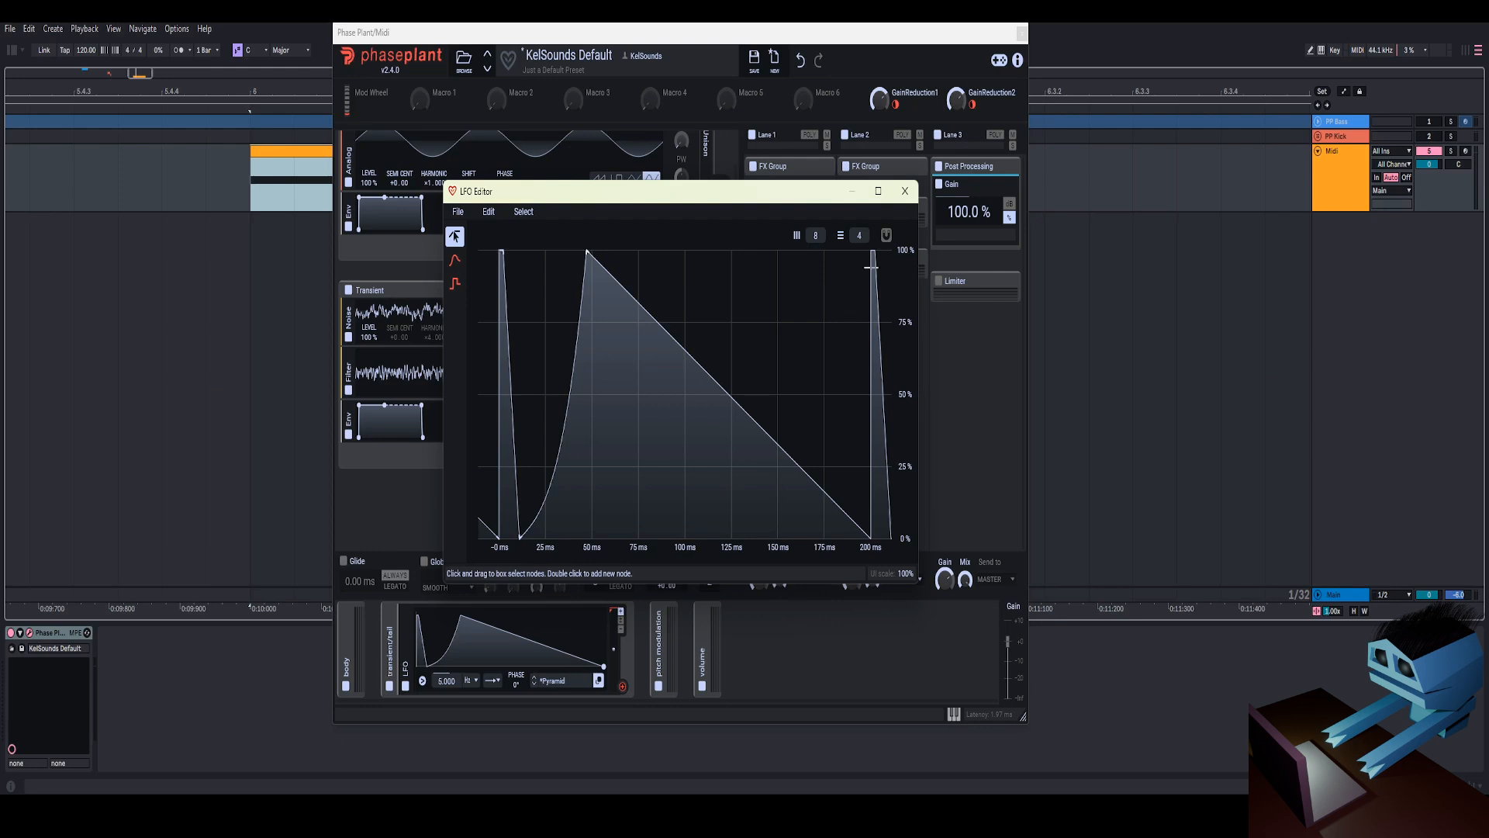
pyautogui.click(905, 191)
# Set the Transient group's output gain to -inf dB and modulate it with the transient/tail LFO
pyautogui.rightClick(576, 454)
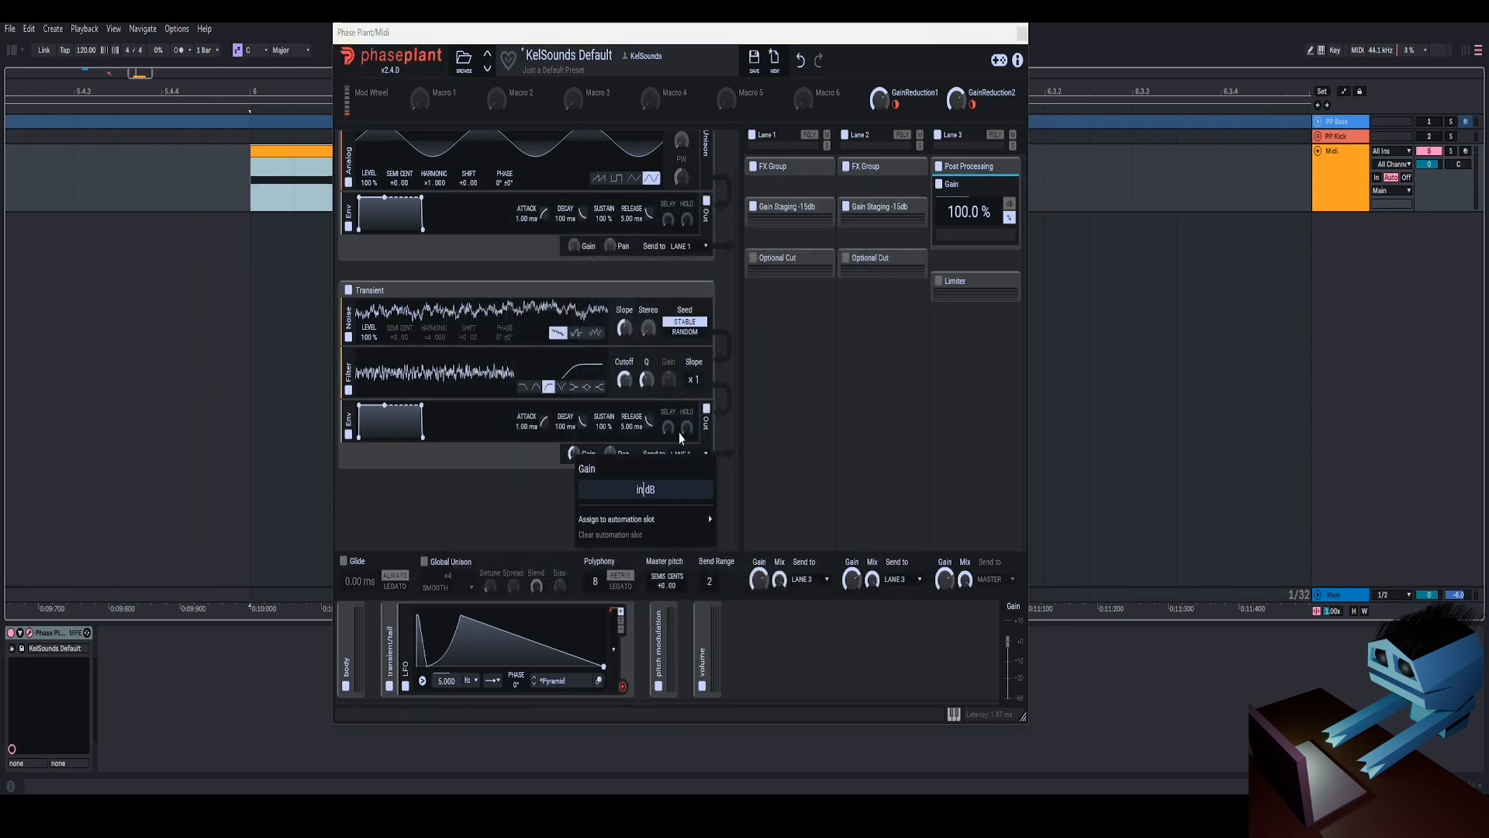
pyautogui.write('-inf')
pyautogui.press('Return')
pyautogui.click(622, 687)
pyautogui.moveTo(581, 466); pyautogui.dragTo(582, 431)
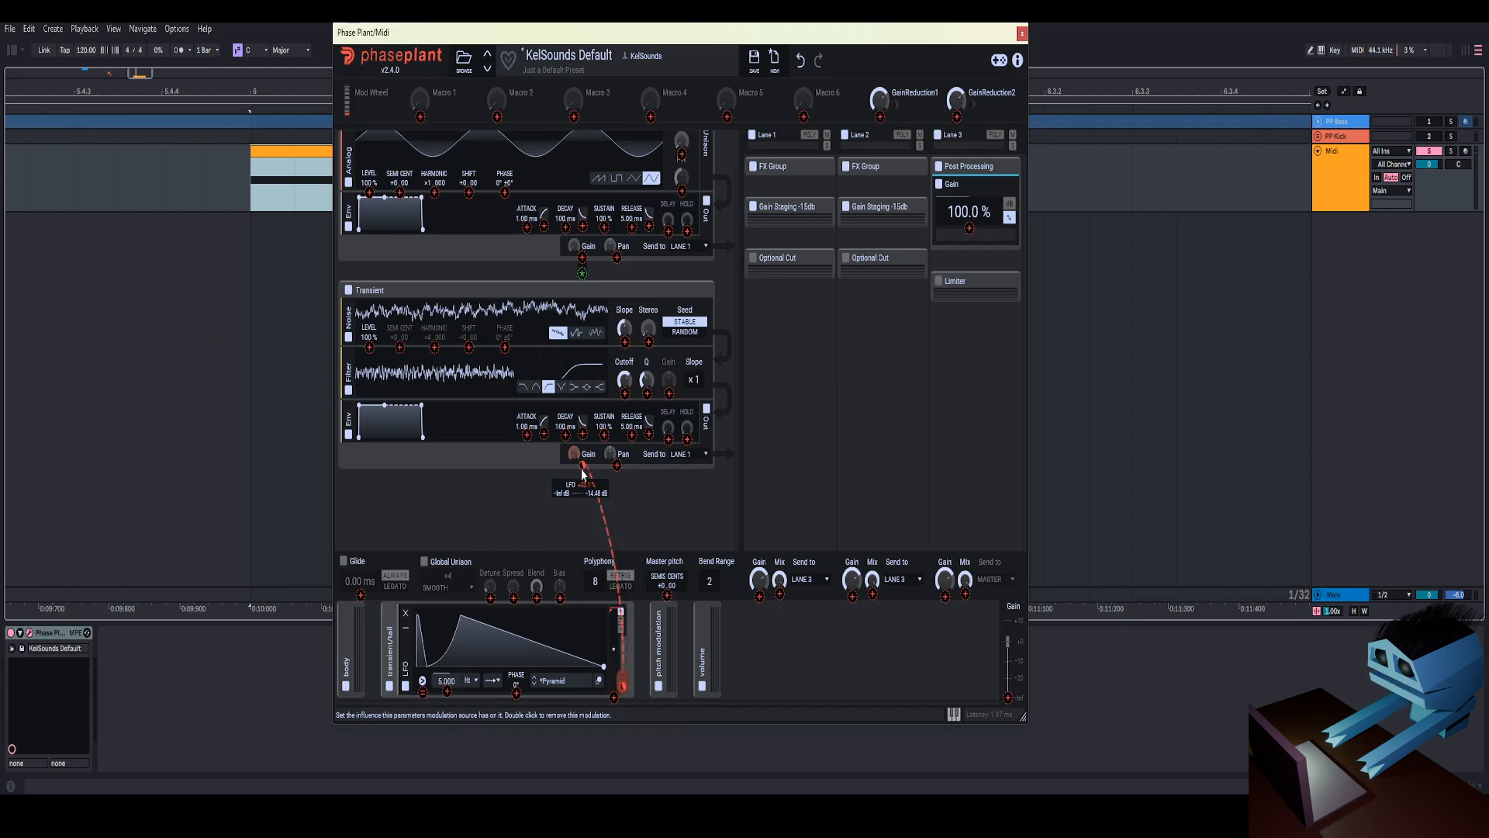
# Play the clip and bend the transient/tail LFO's final decay into a steeper curve
pyautogui.moveTo(601, 32); pyautogui.dragTo(614, 40)
pyautogui.press('space')
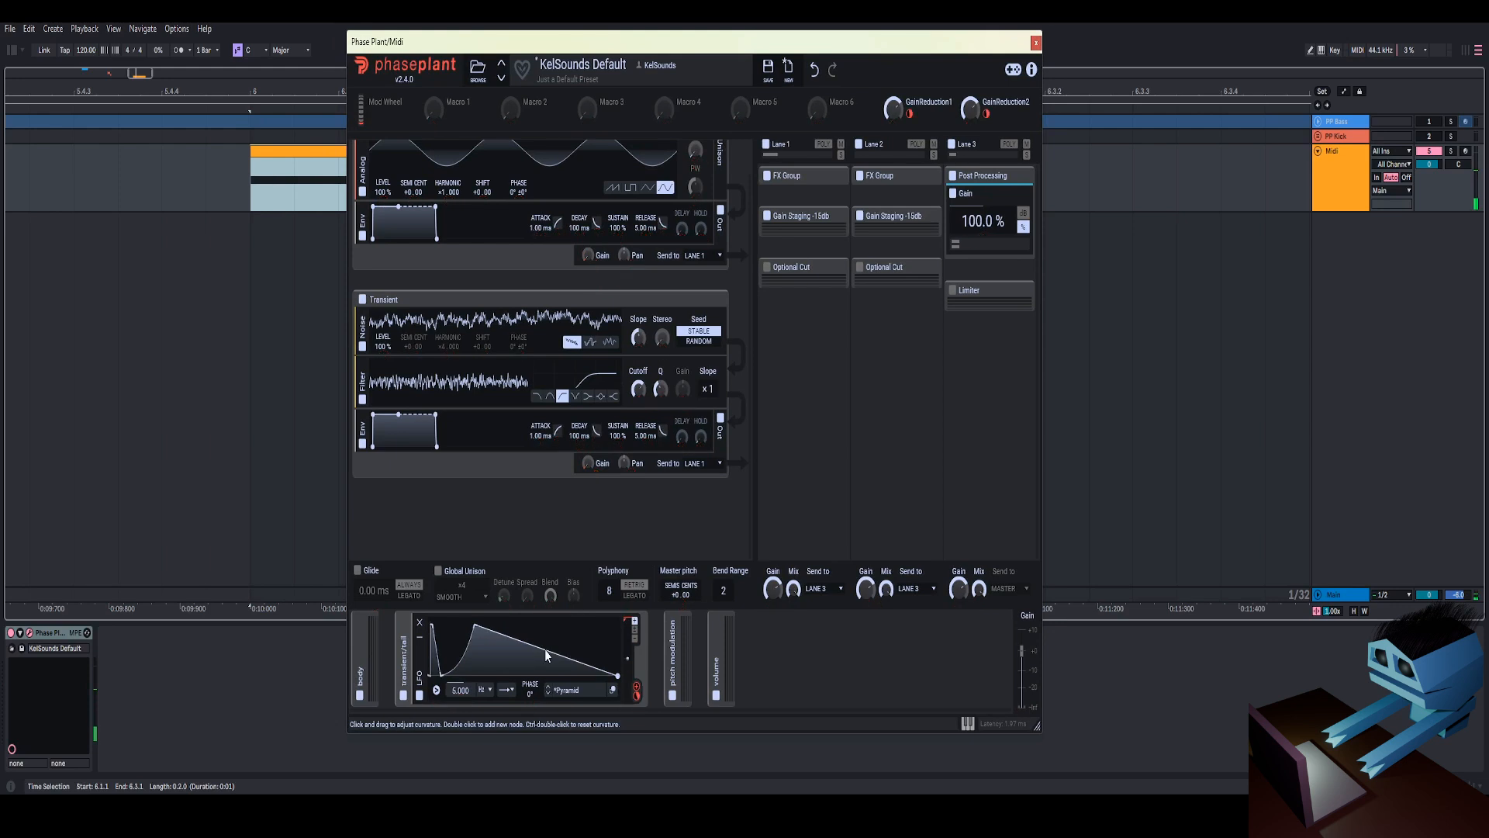
pyautogui.moveTo(549, 652); pyautogui.dragTo(578, 680)
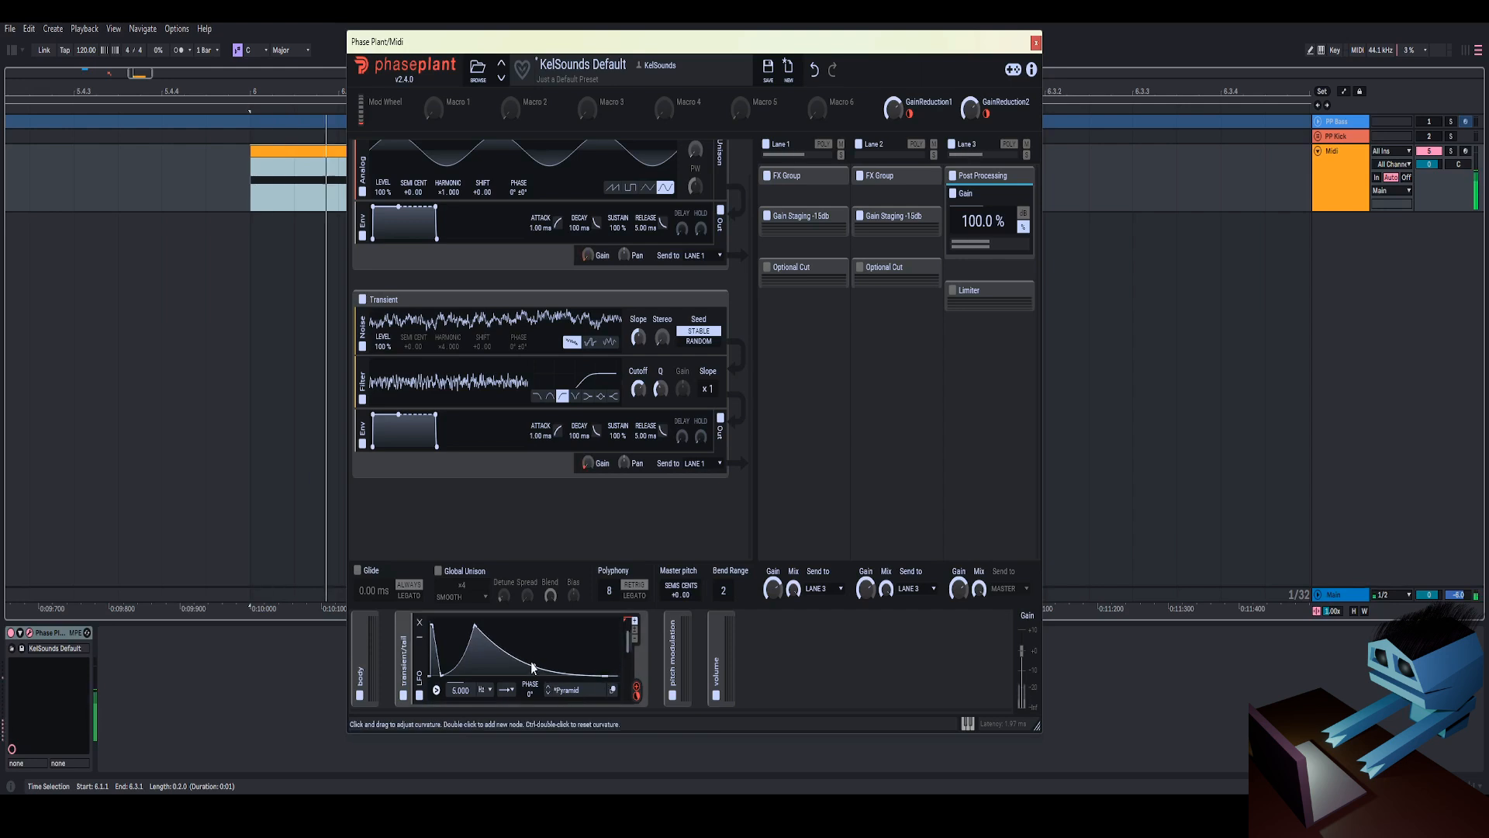
# Move the transient/tail LFO's second peak to about 33 ms and straighten the rise leading to it in the LFO Editor
pyautogui.click(613, 689)
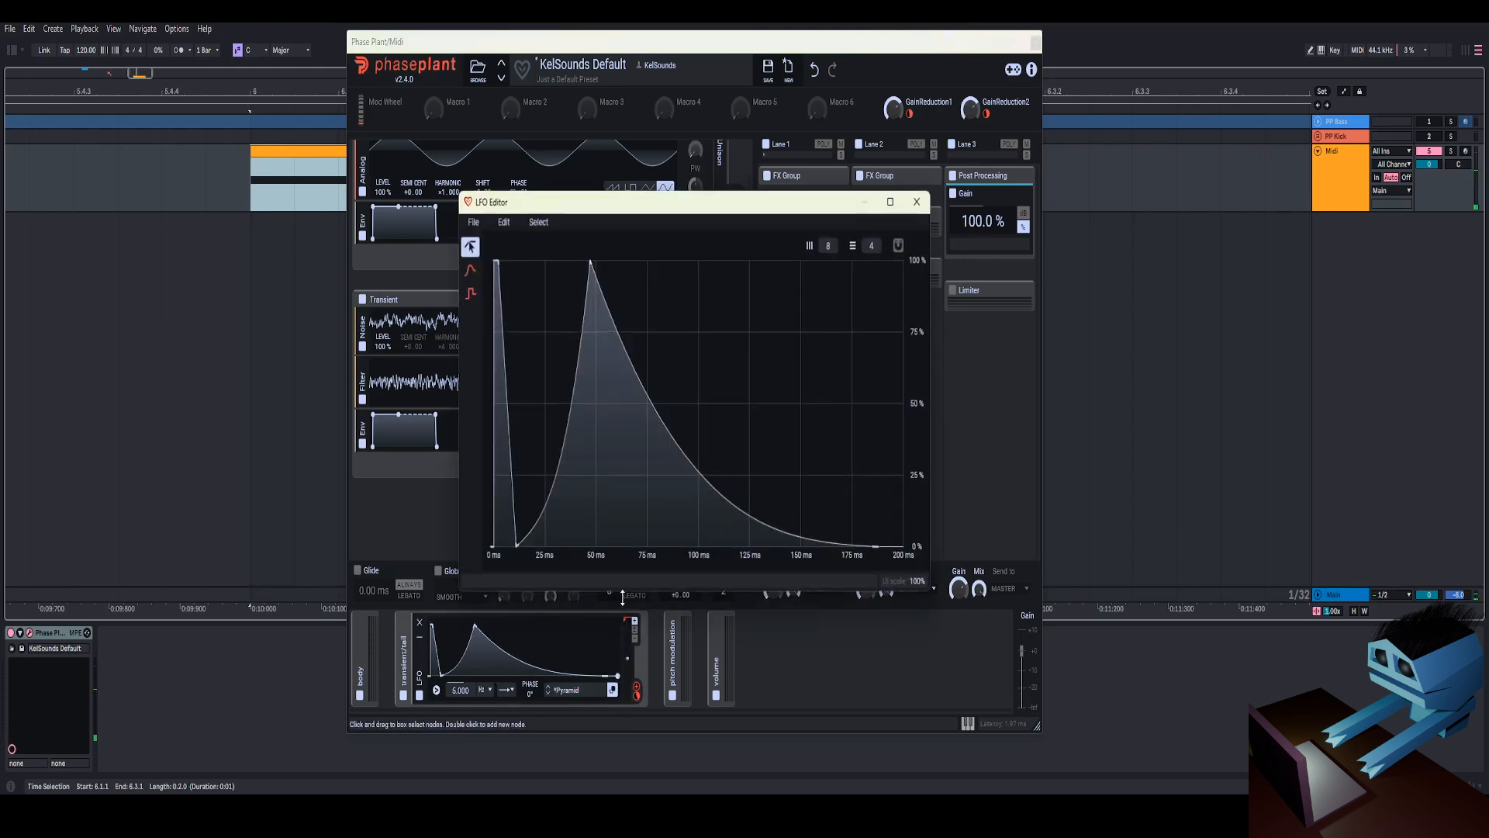
pyautogui.scroll(4, 515, 306)
pyautogui.scroll(4, 703, 336)
pyautogui.hscroll(-4, 732, 347)
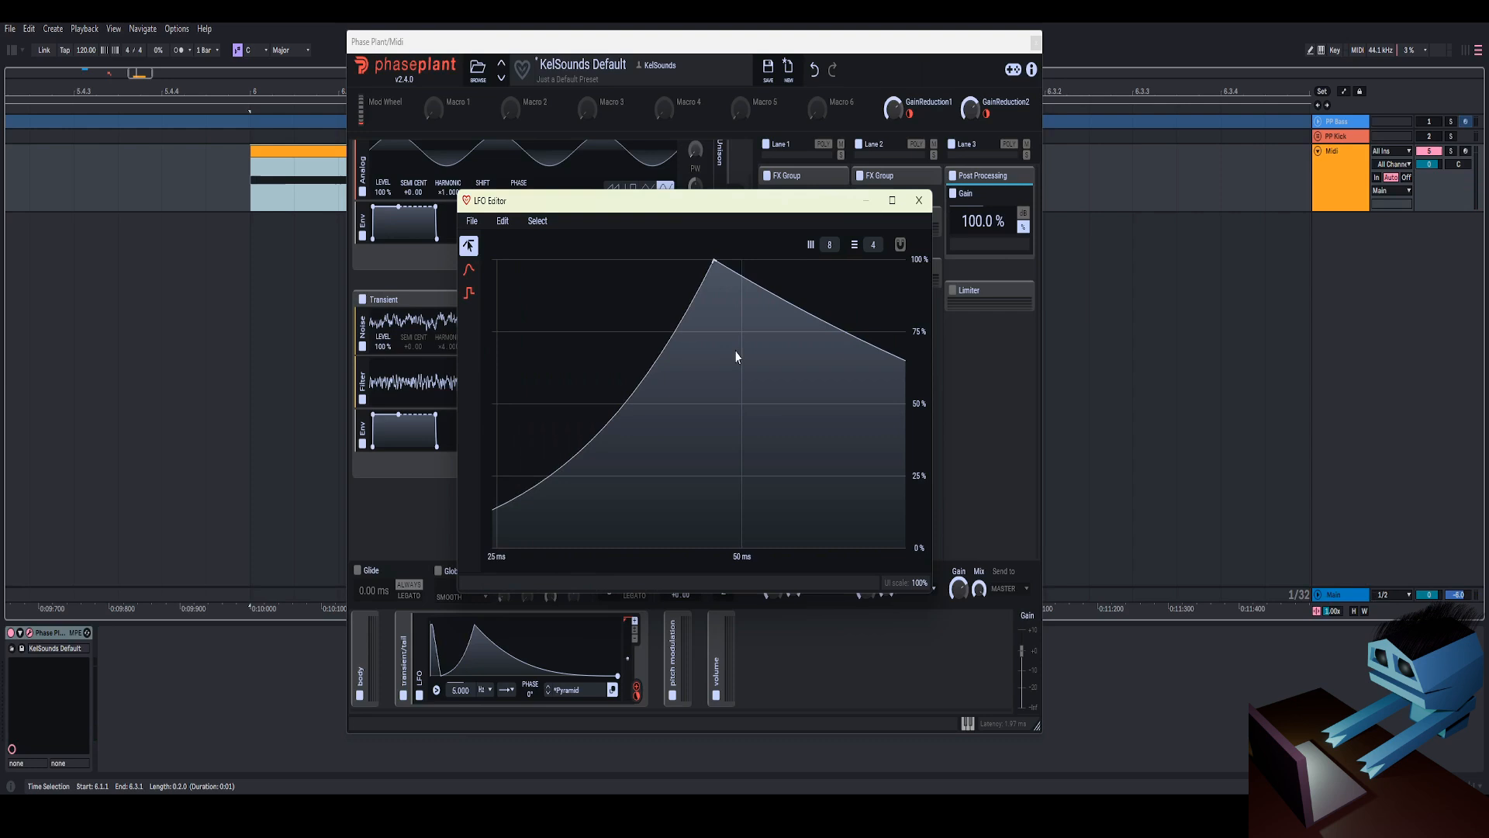
pyautogui.scroll(-6, 783, 450)
pyautogui.scroll(-1, 782, 450)
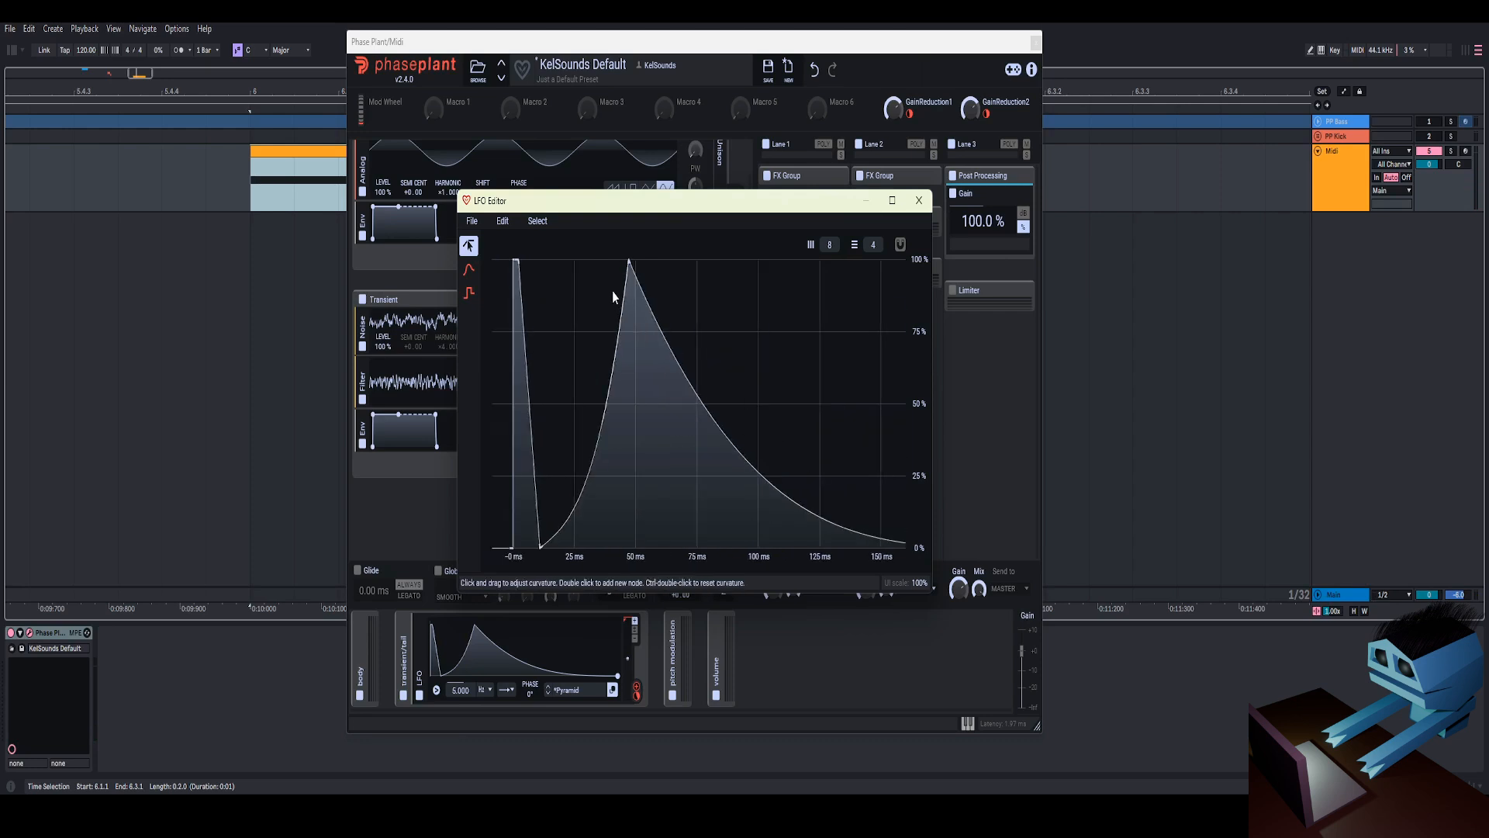
pyautogui.moveTo(635, 263); pyautogui.dragTo(576, 242)
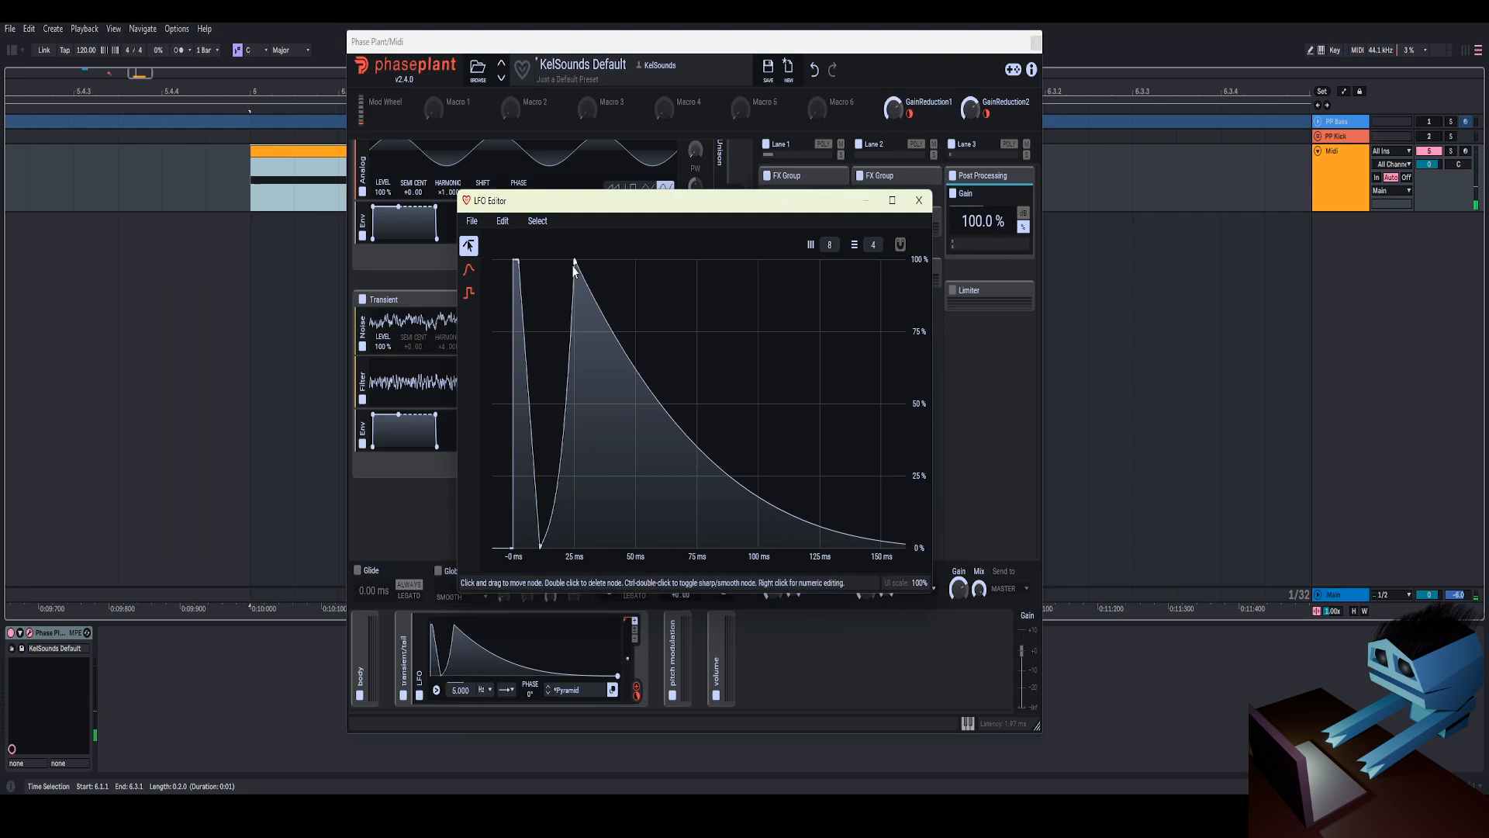
pyautogui.moveTo(574, 261); pyautogui.dragTo(587, 261)
pyautogui.moveTo(570, 449); pyautogui.dragTo(569, 425)
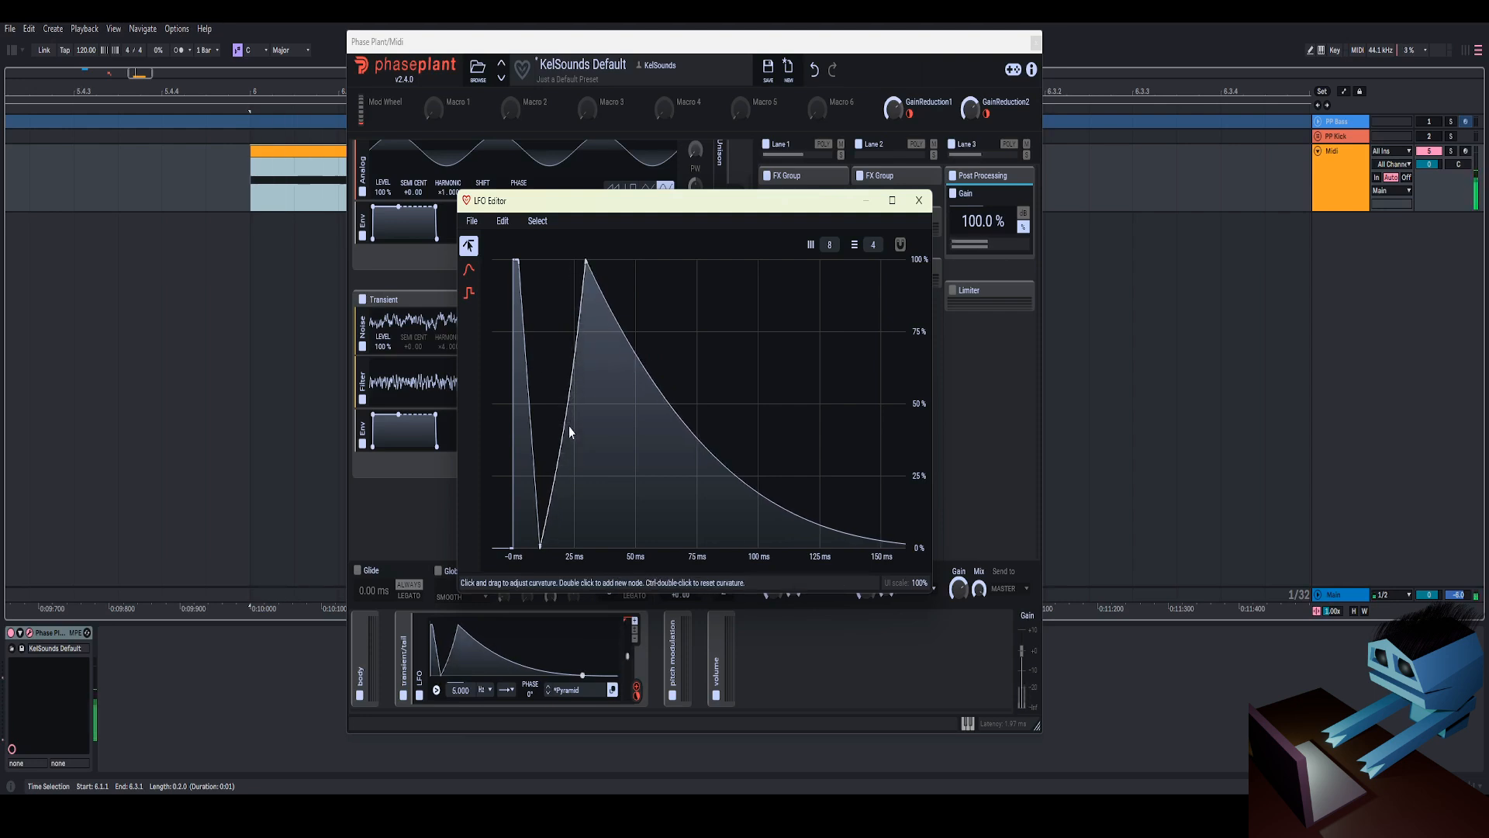
pyautogui.moveTo(588, 261); pyautogui.dragTo(606, 258)
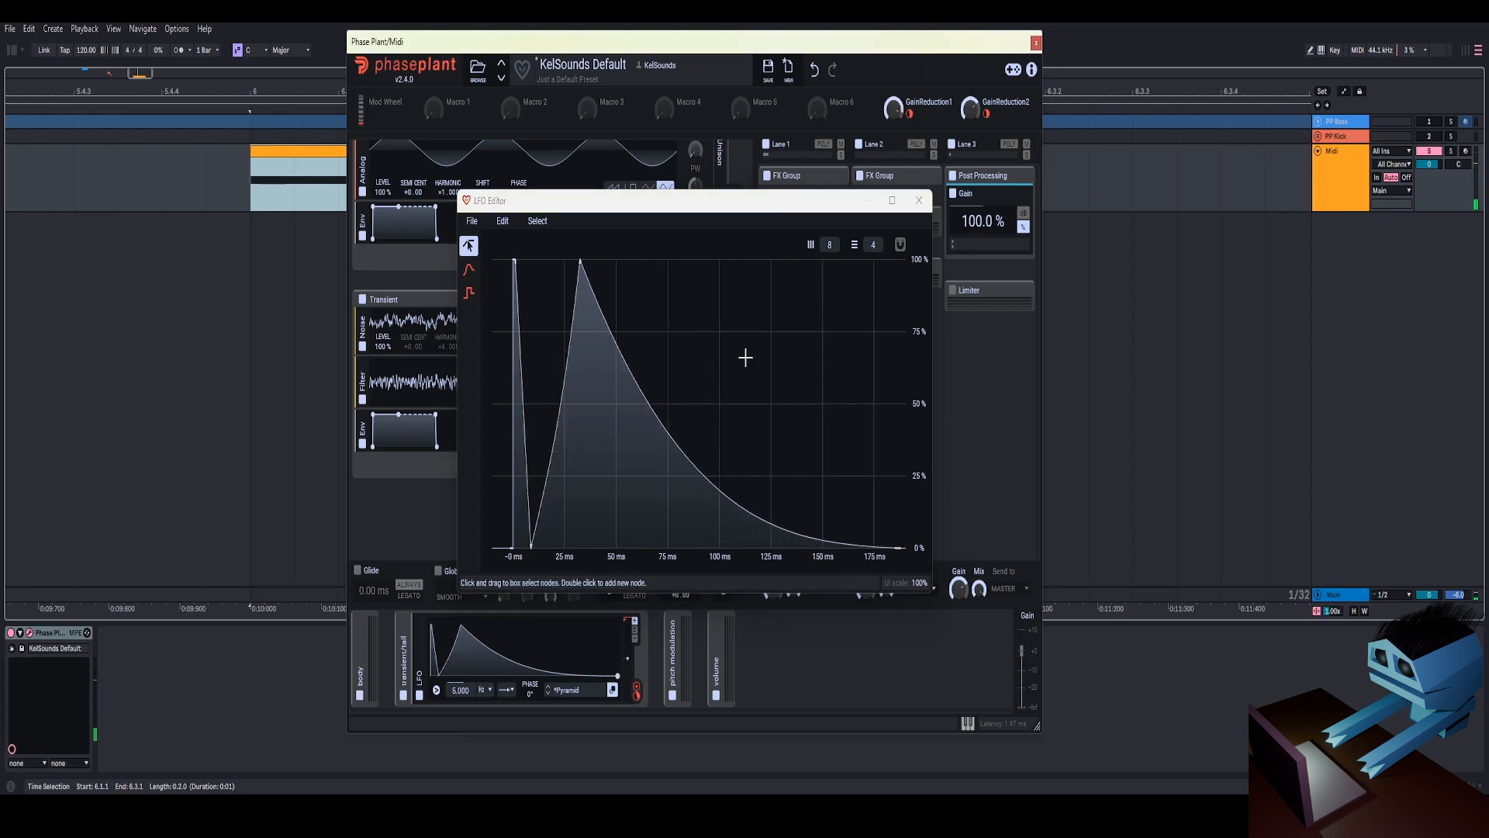
pyautogui.scroll(-1, 751, 382)
pyautogui.click(919, 200)
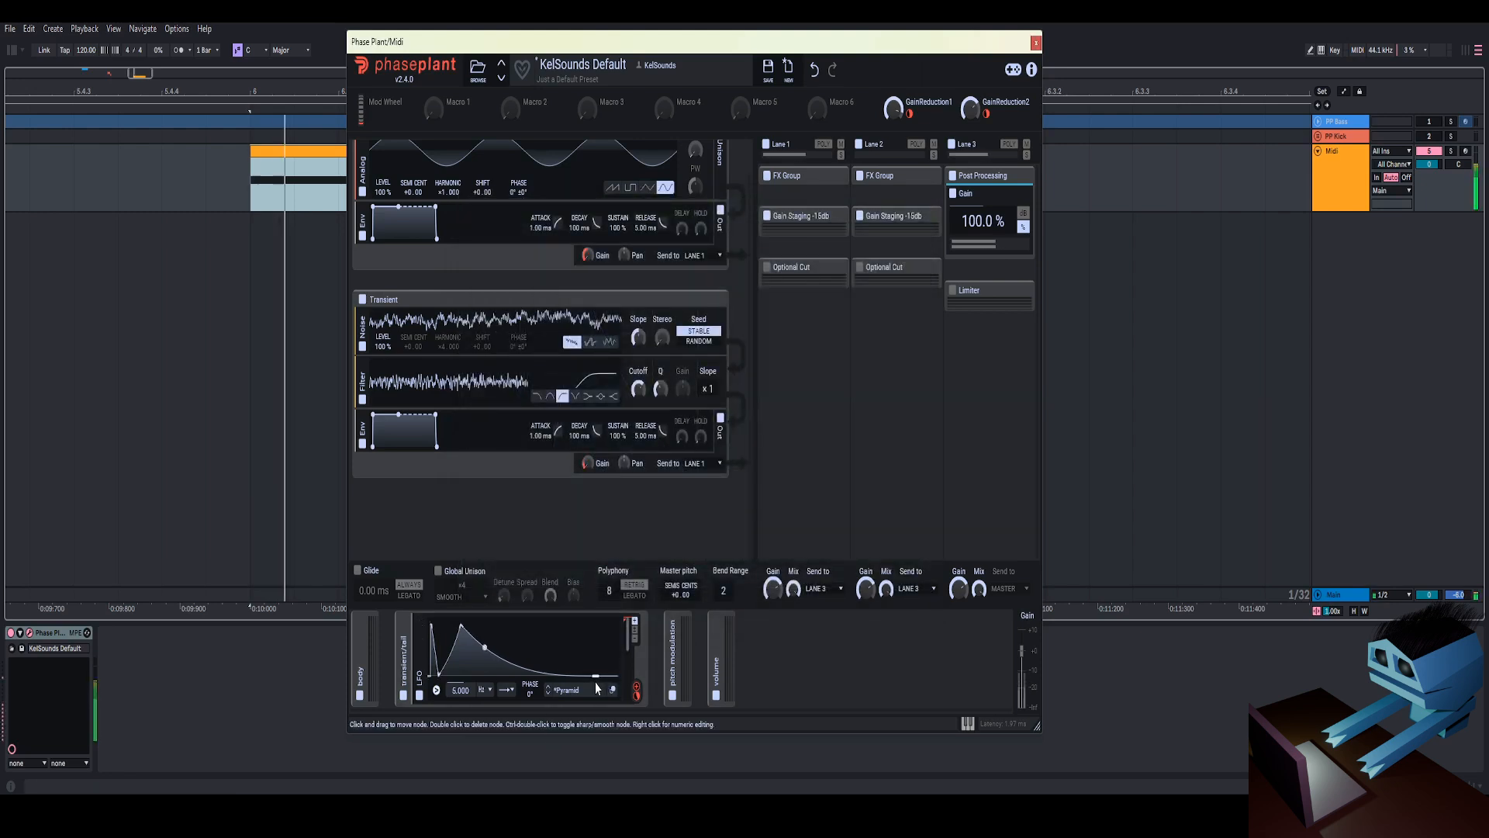
# Collapse the body and Transient generator groups
pyautogui.scroll(1, 681, 354)
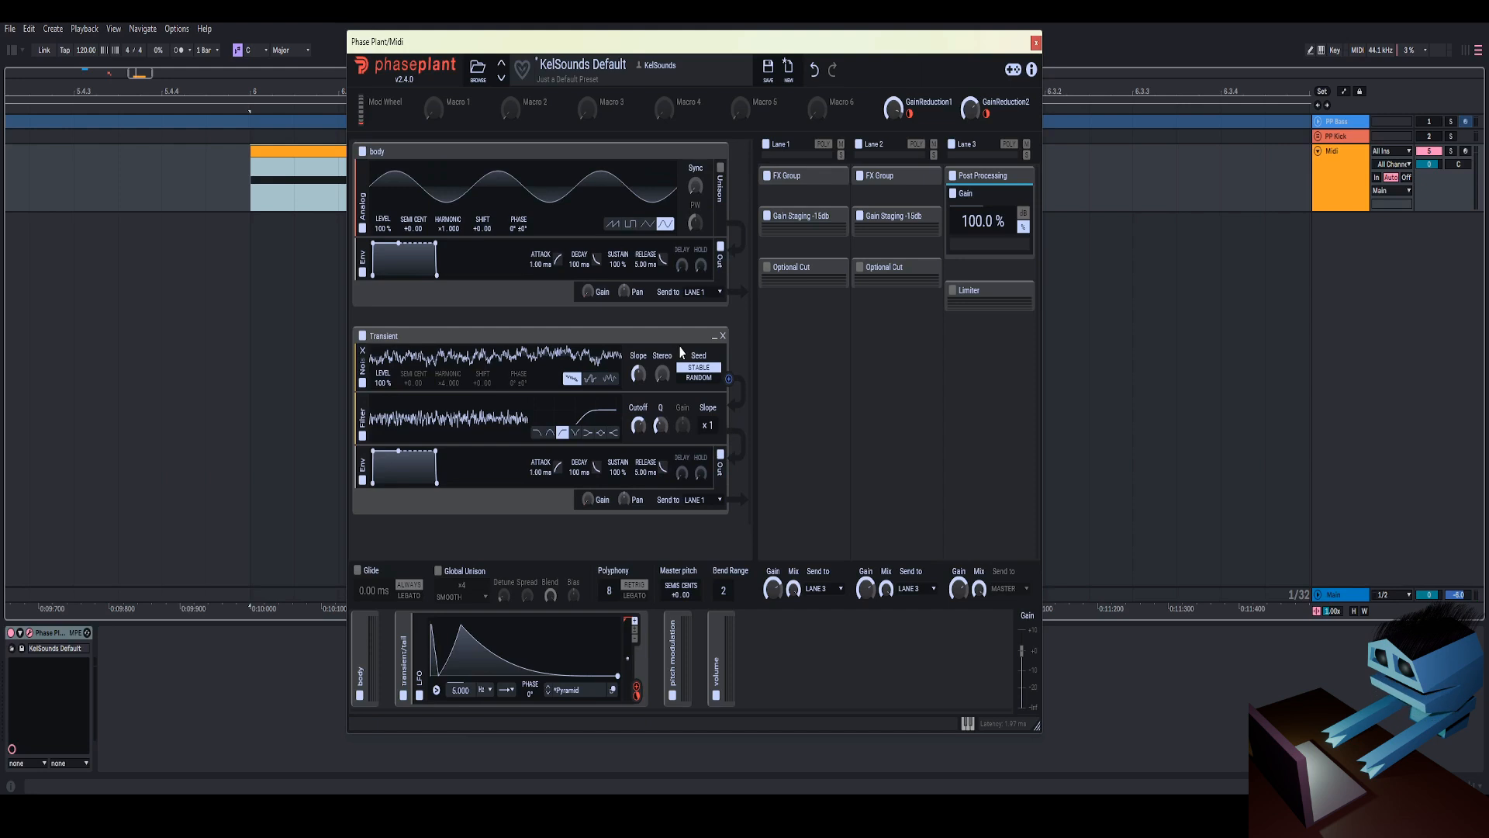
pyautogui.scroll(-1, 691, 338)
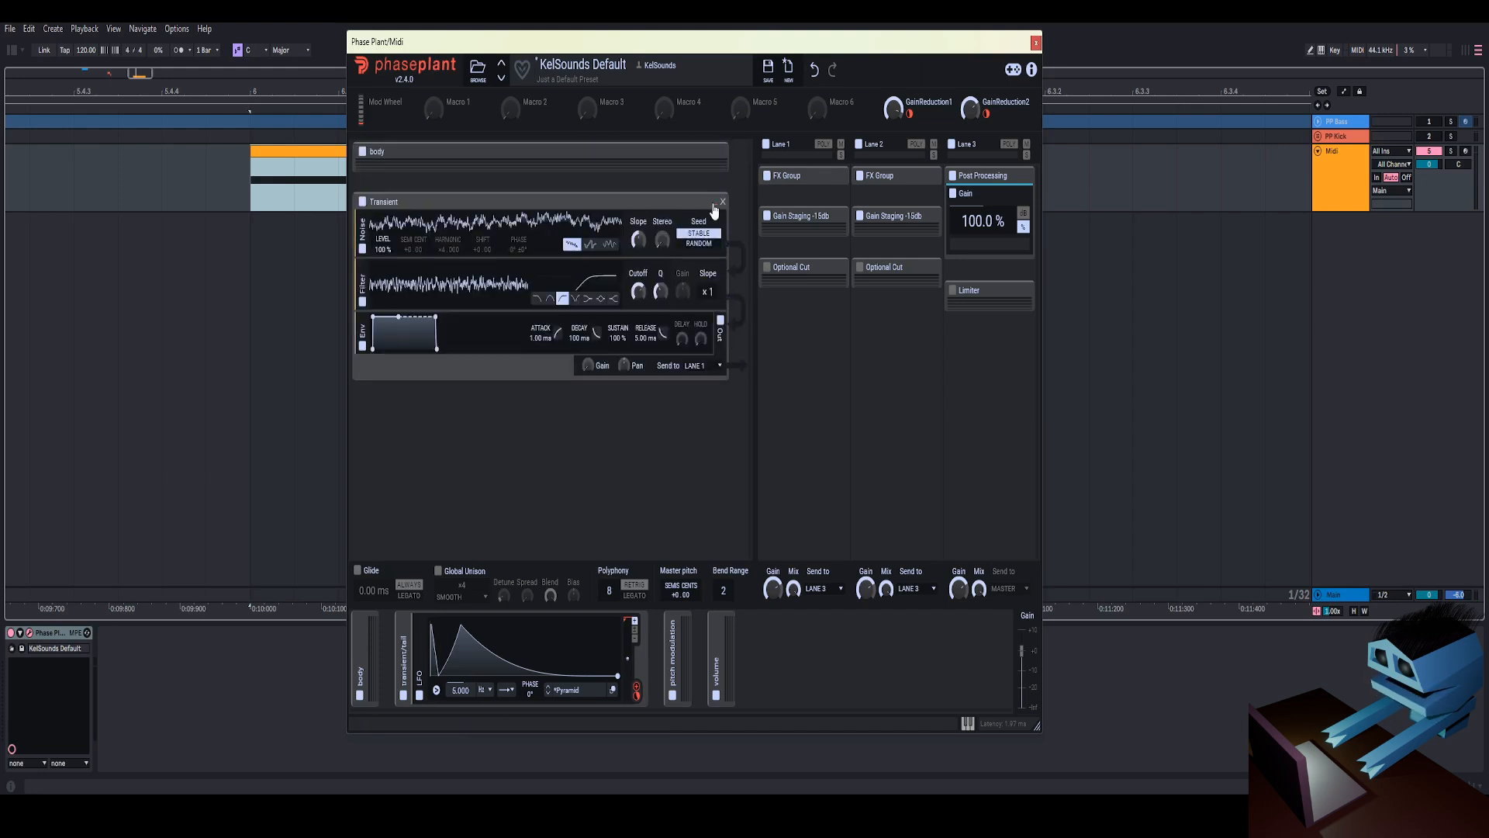
pyautogui.click(713, 206)
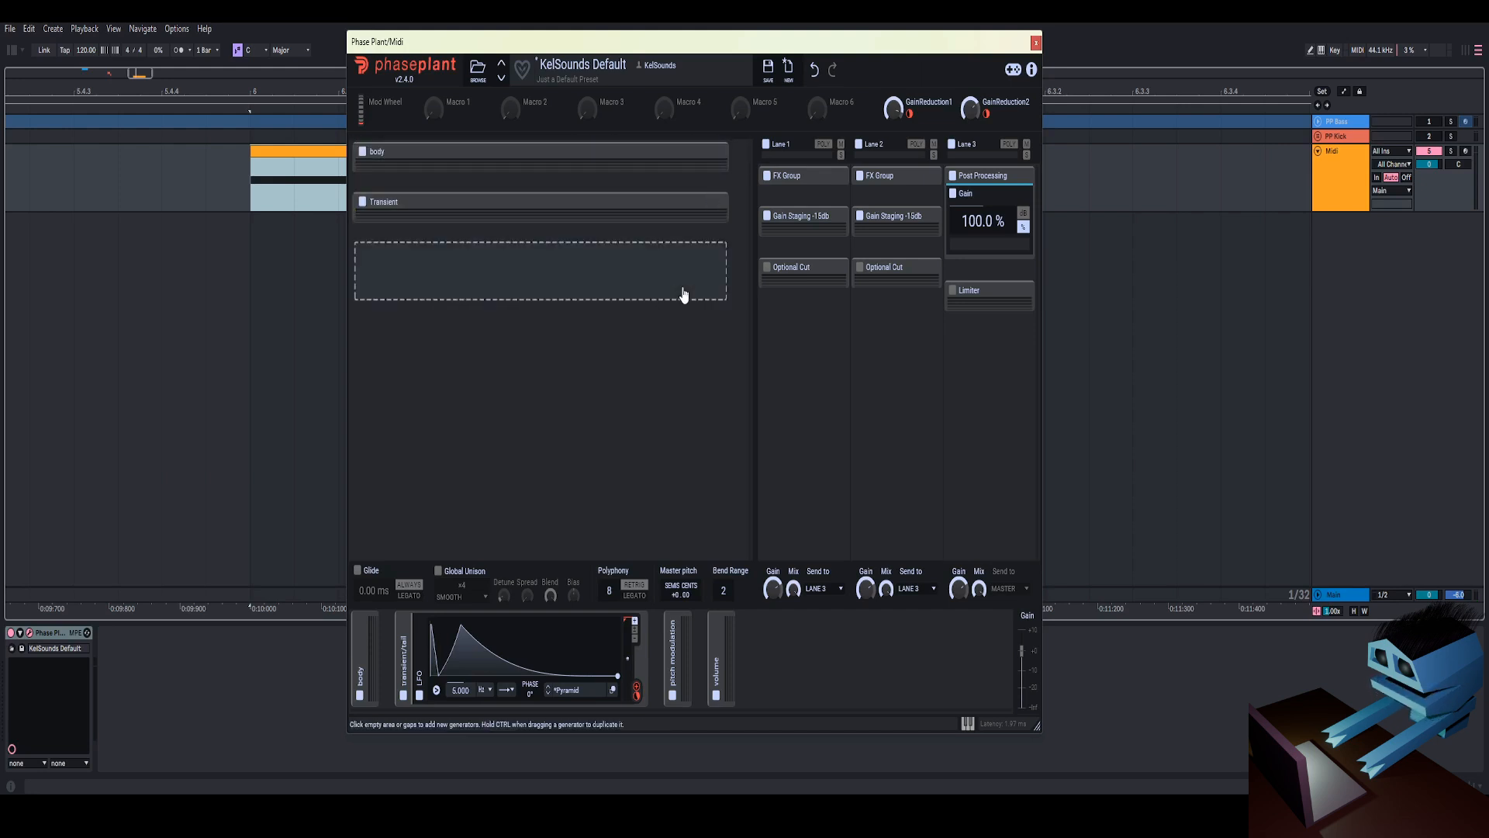
# Expand the pitch modulation group, set its LFO rate to 5 Hz and move the peak to the start of the cycle
pyautogui.click(672, 633)
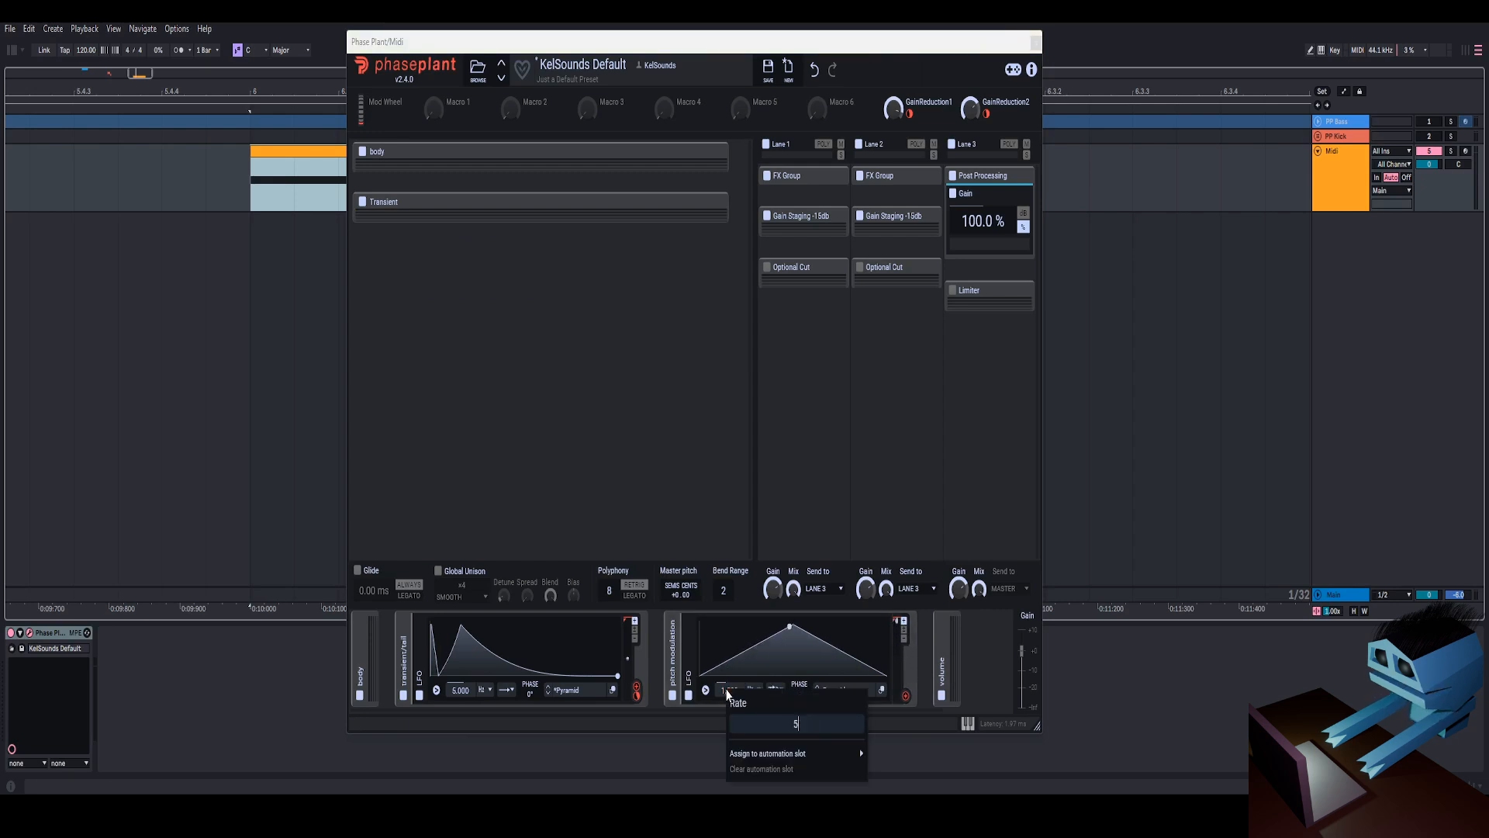
pyautogui.press('Return')
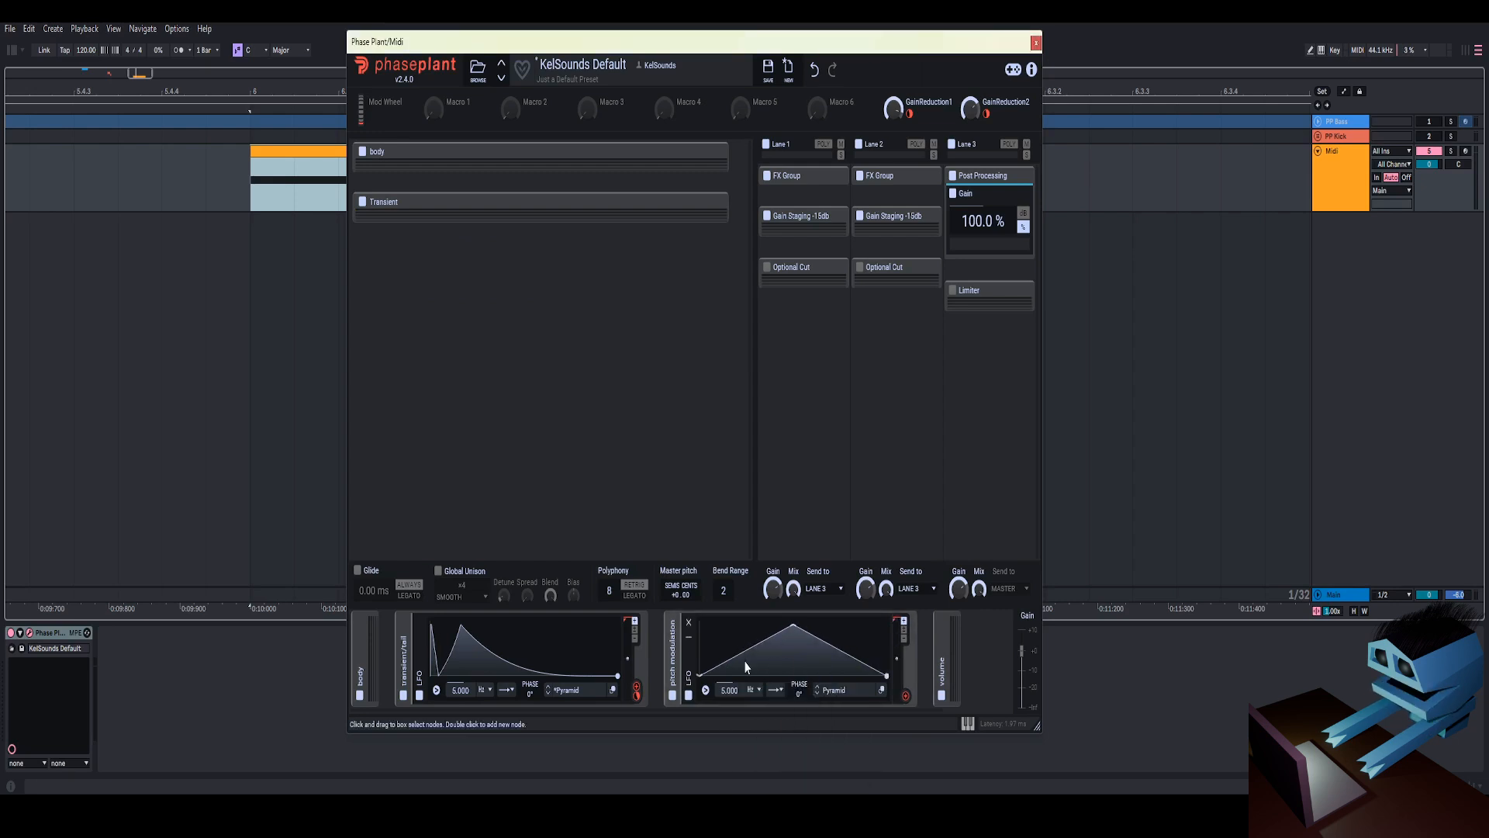
pyautogui.moveTo(794, 627); pyautogui.dragTo(668, 606)
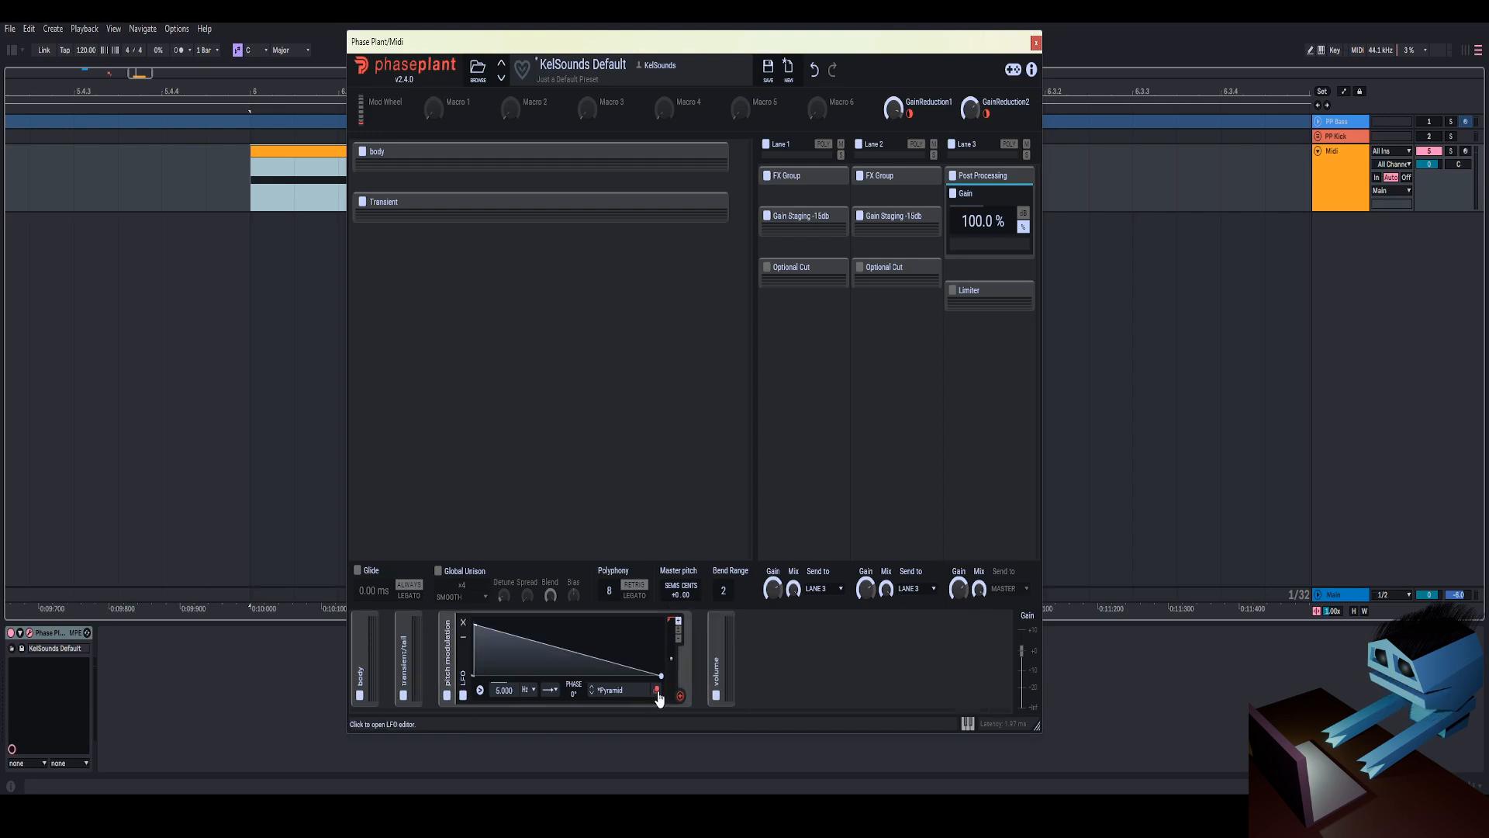
# Shape the pitch modulation LFO into a steep curved drop to about 13% at about 20 ms in the LFO Editor
pyautogui.click(657, 690)
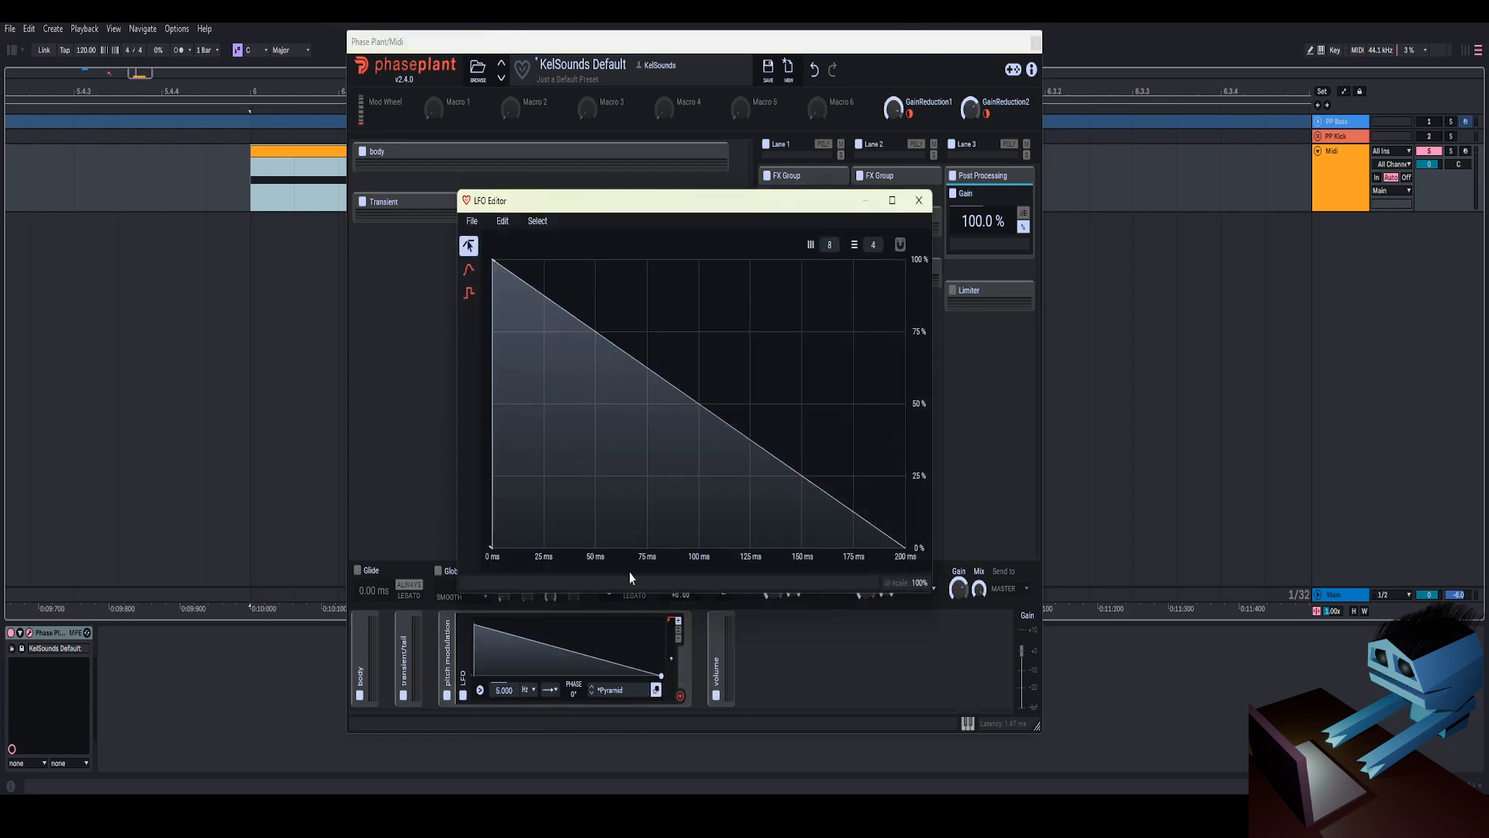
pyautogui.moveTo(557, 308); pyautogui.dragTo(532, 510)
pyautogui.moveTo(521, 423); pyautogui.dragTo(547, 477)
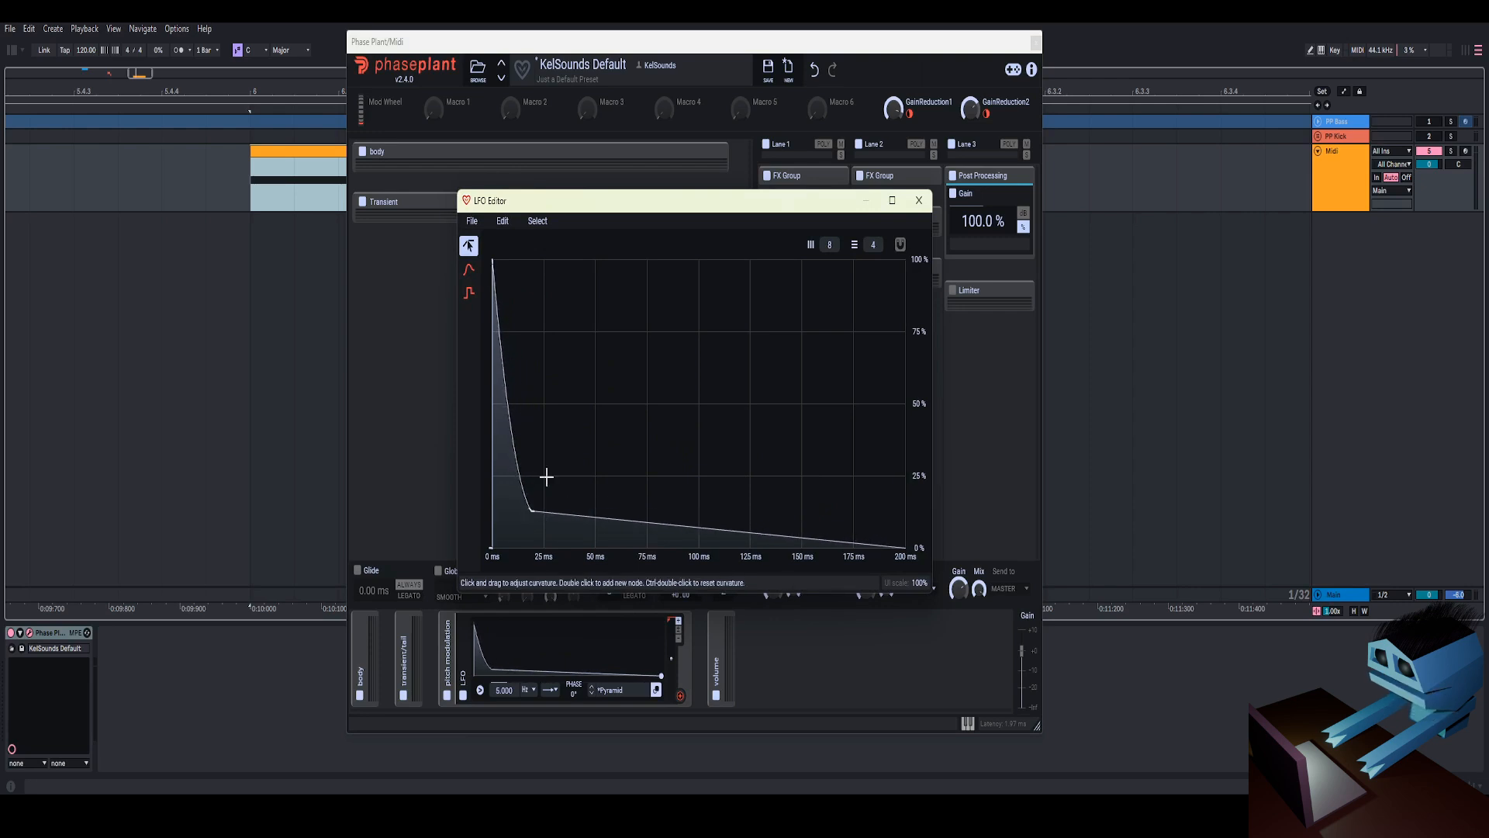
pyautogui.click(918, 204)
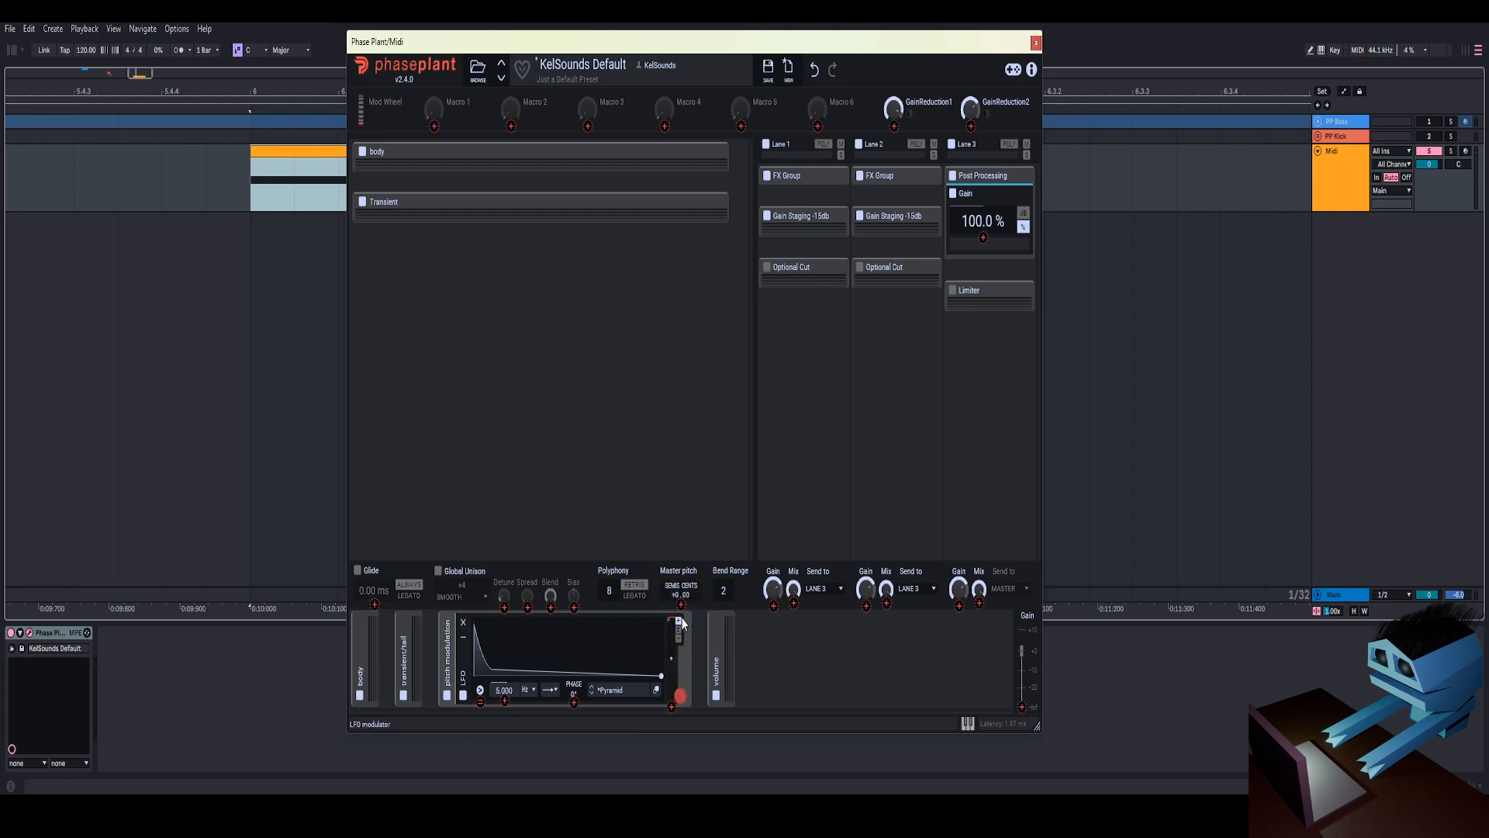
# Route the pitch modulation LFO to Master pitch and, with playback running, pull its bend point to about 10 ms
pyautogui.moveTo(681, 696); pyautogui.dragTo(655, 40)
pyautogui.press('space')
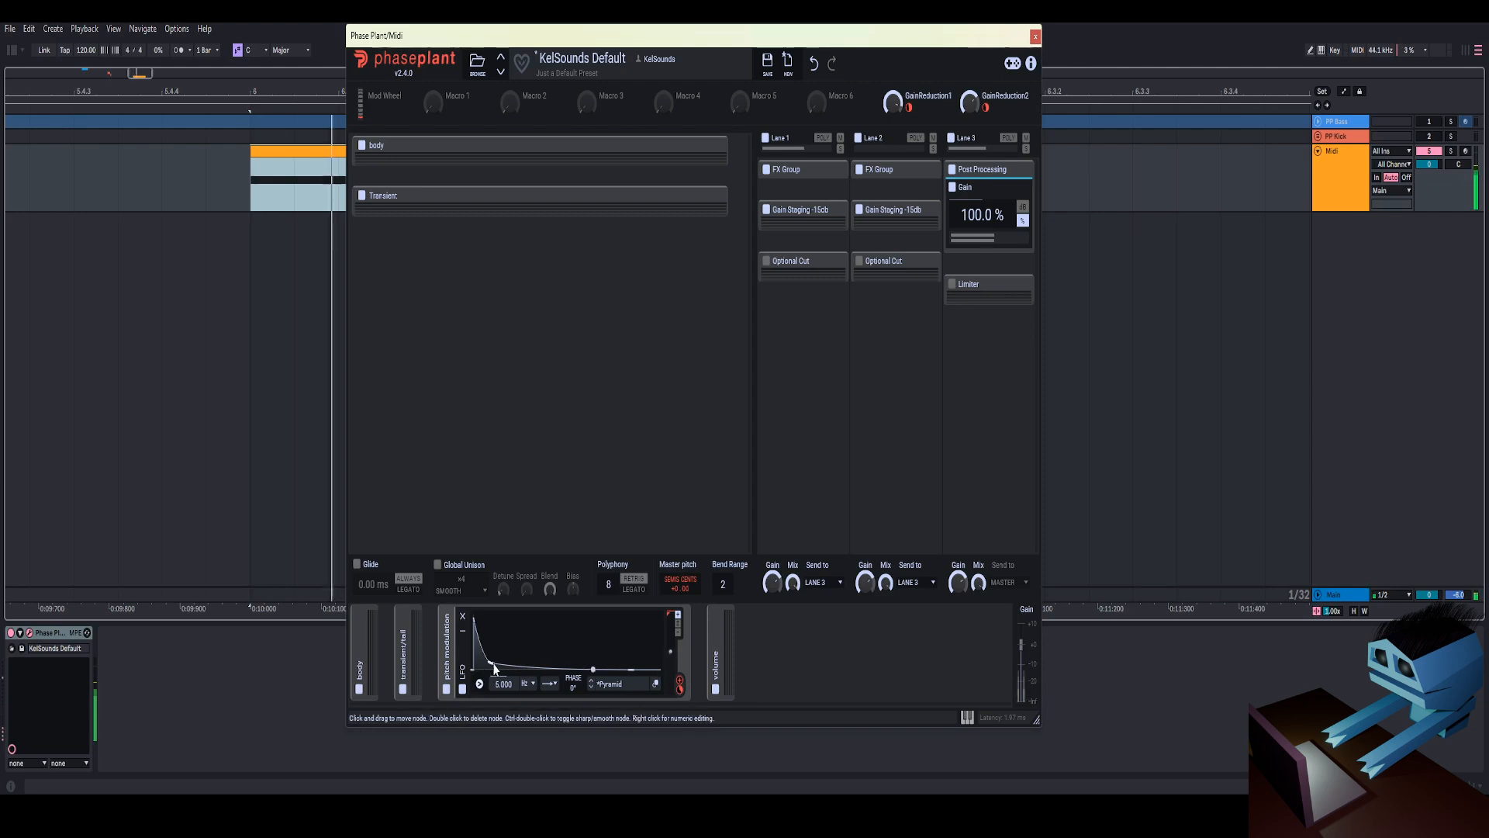
pyautogui.moveTo(489, 660); pyautogui.dragTo(485, 660)
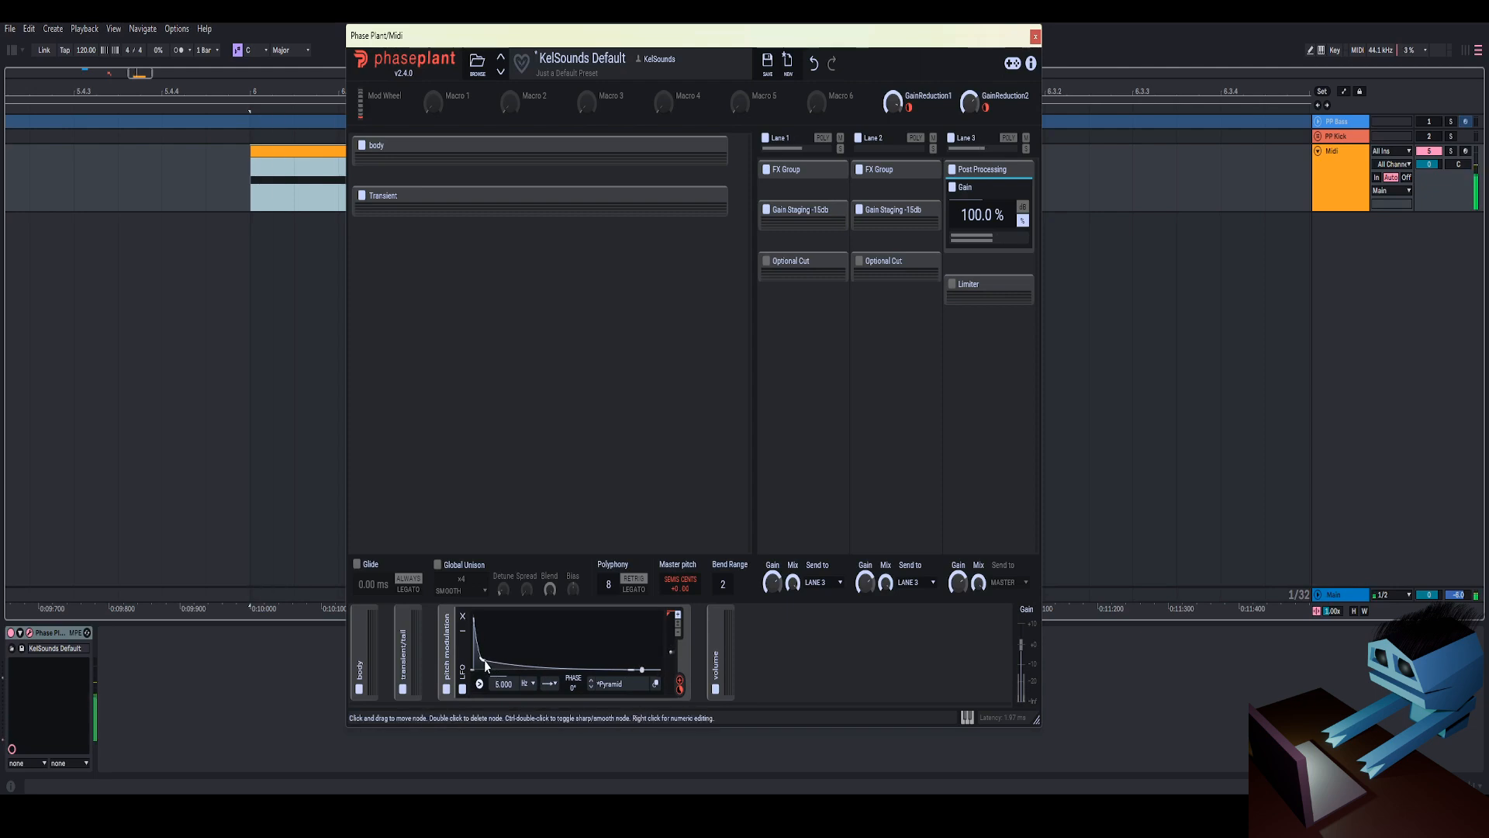
# Open the pitch modulation curve in the LFO Editor, try an extra node on the initial drop, remove it and adjust the drop's curvature
pyautogui.click(655, 683)
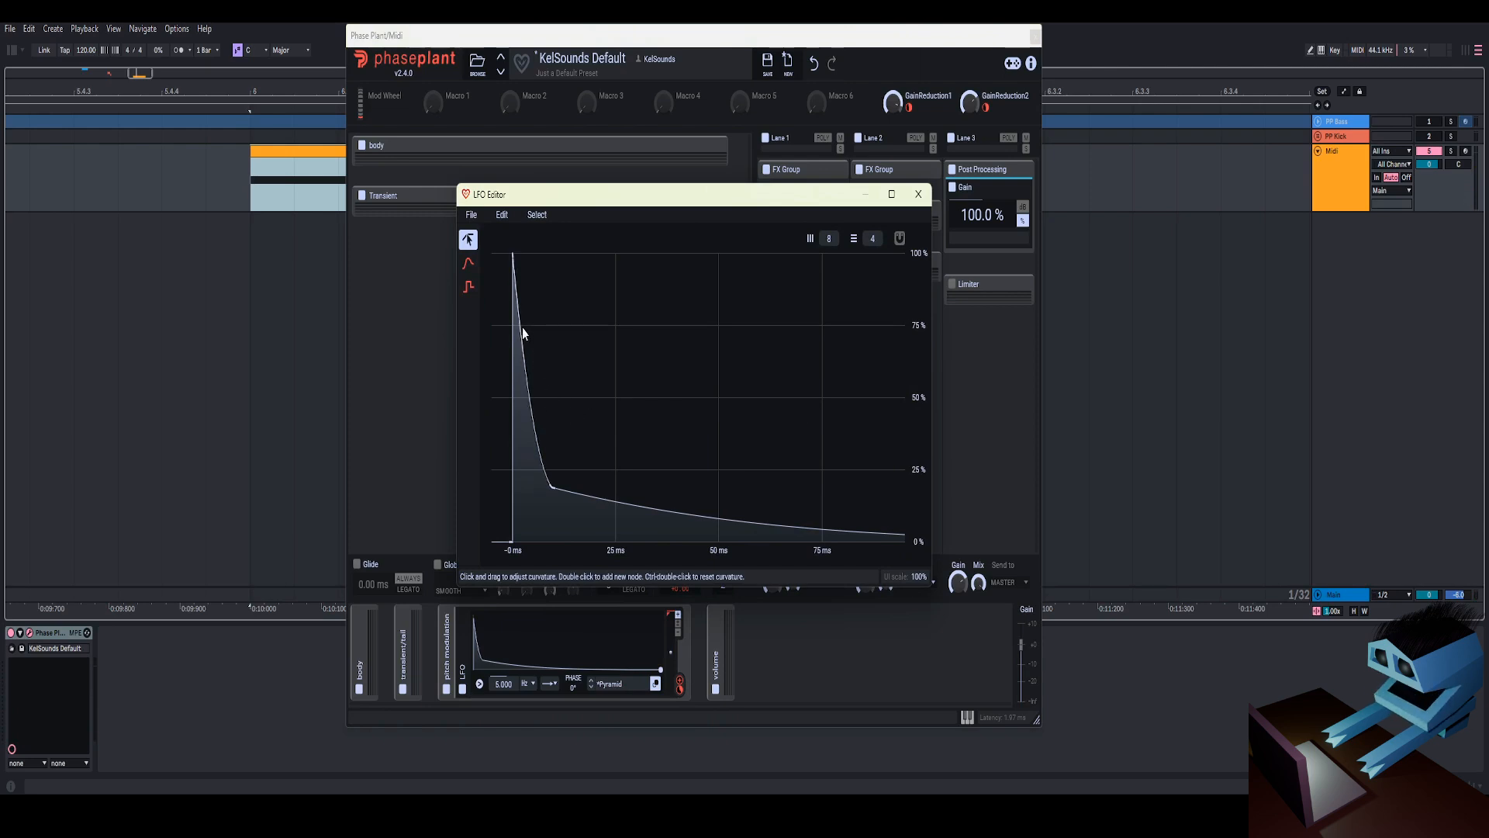
pyautogui.doubleClick(523, 327)
pyautogui.scroll(2, 530, 319)
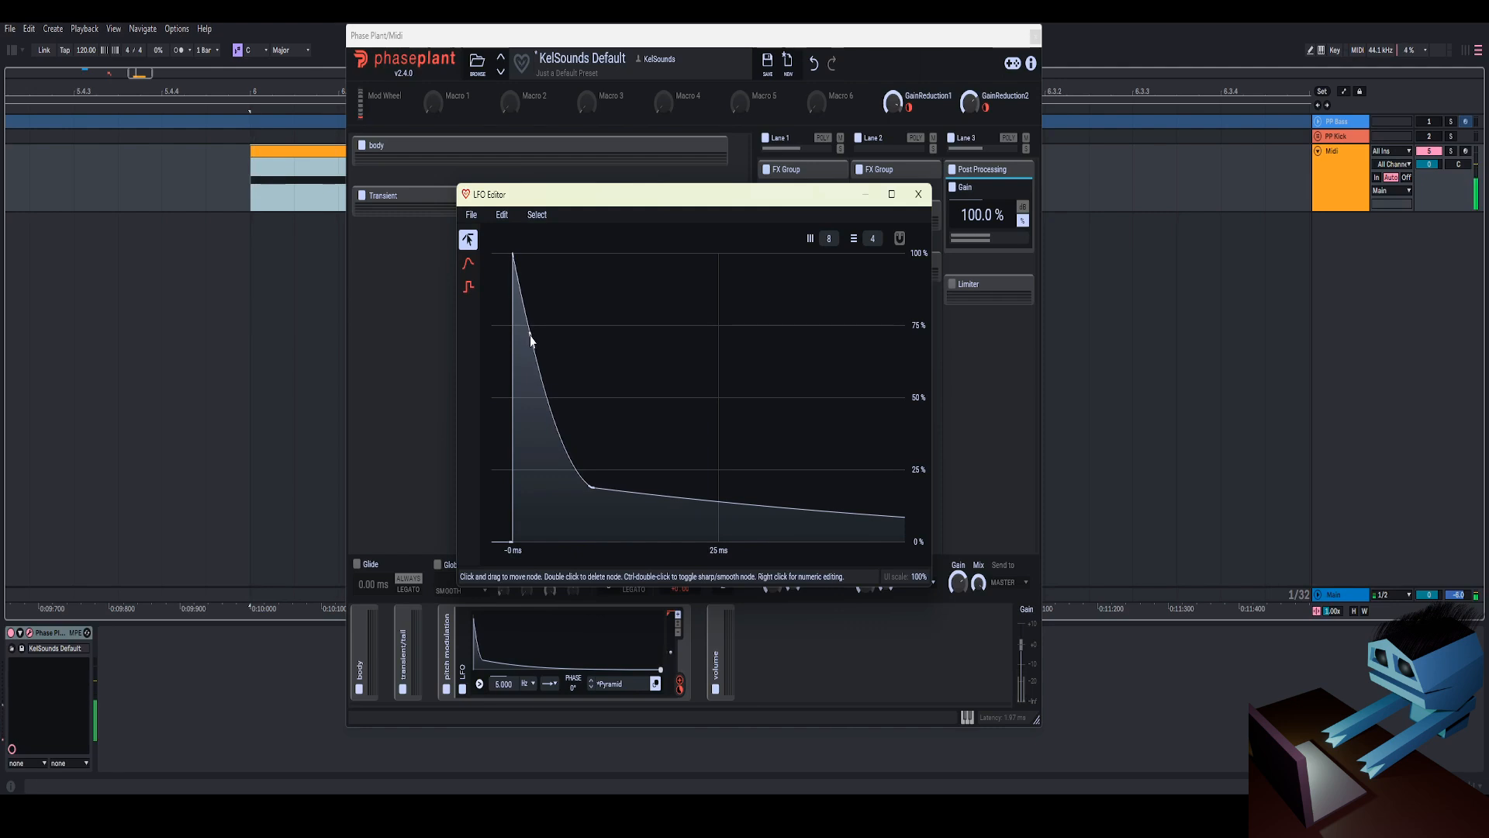
pyautogui.doubleClick(529, 335)
pyautogui.moveTo(566, 390); pyautogui.dragTo(553, 436)
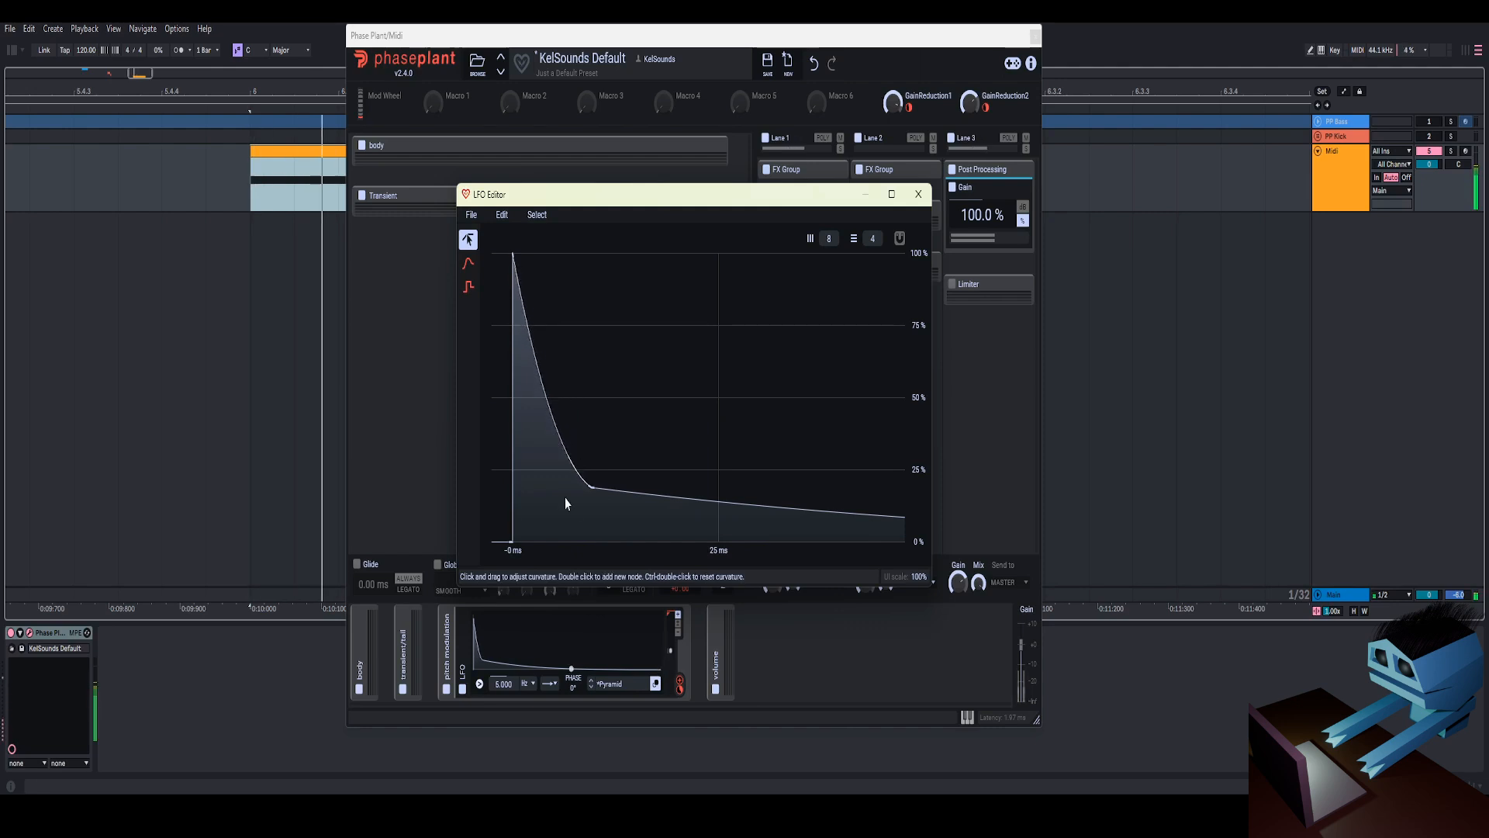
# Fine-tune the drop's bend point to about 16 ms at 12% in the LFO Editor
pyautogui.moveTo(595, 488); pyautogui.dragTo(650, 507)
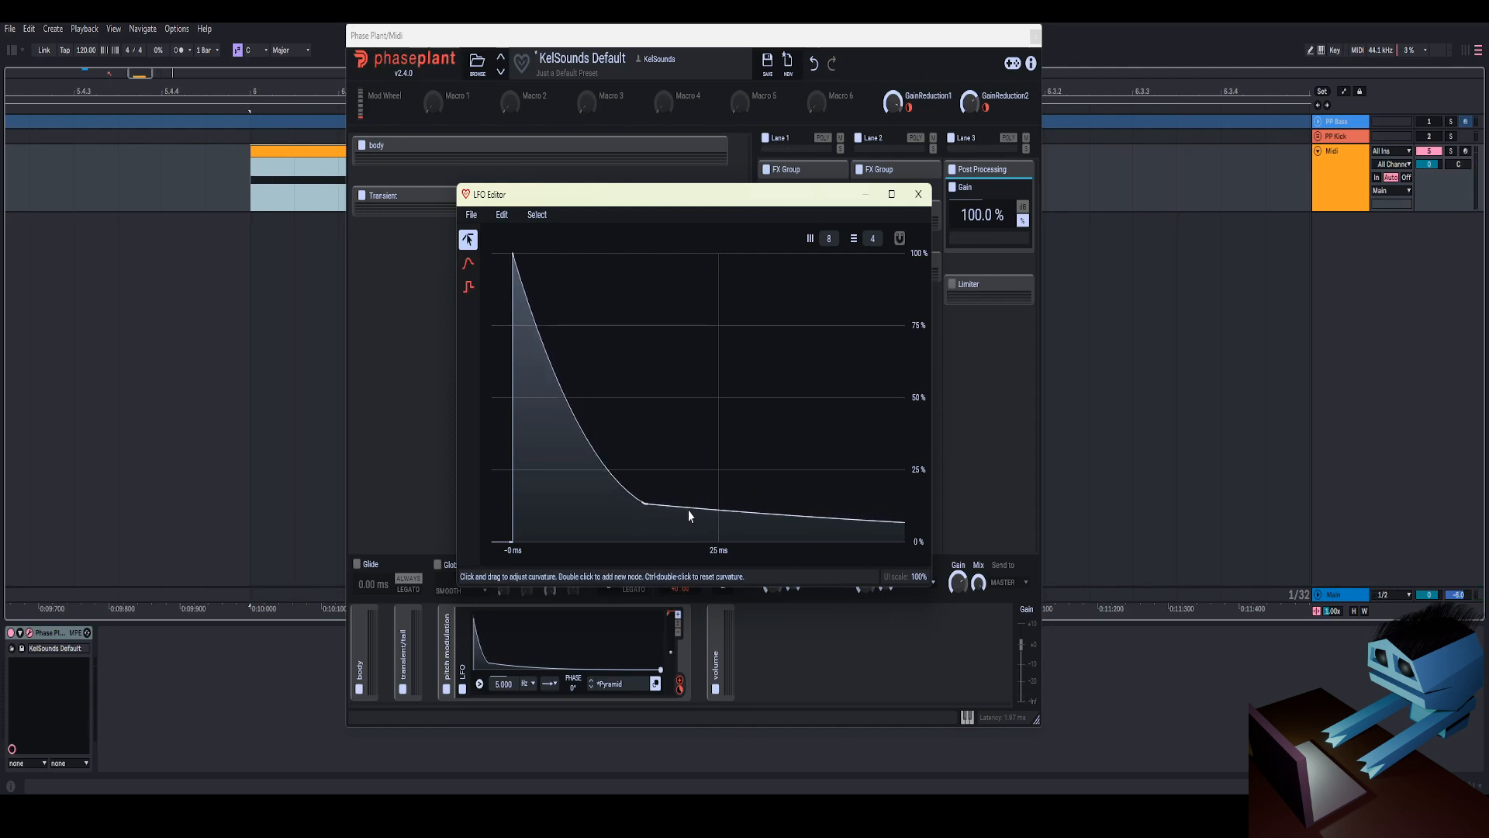
pyautogui.scroll(-3, 737, 504)
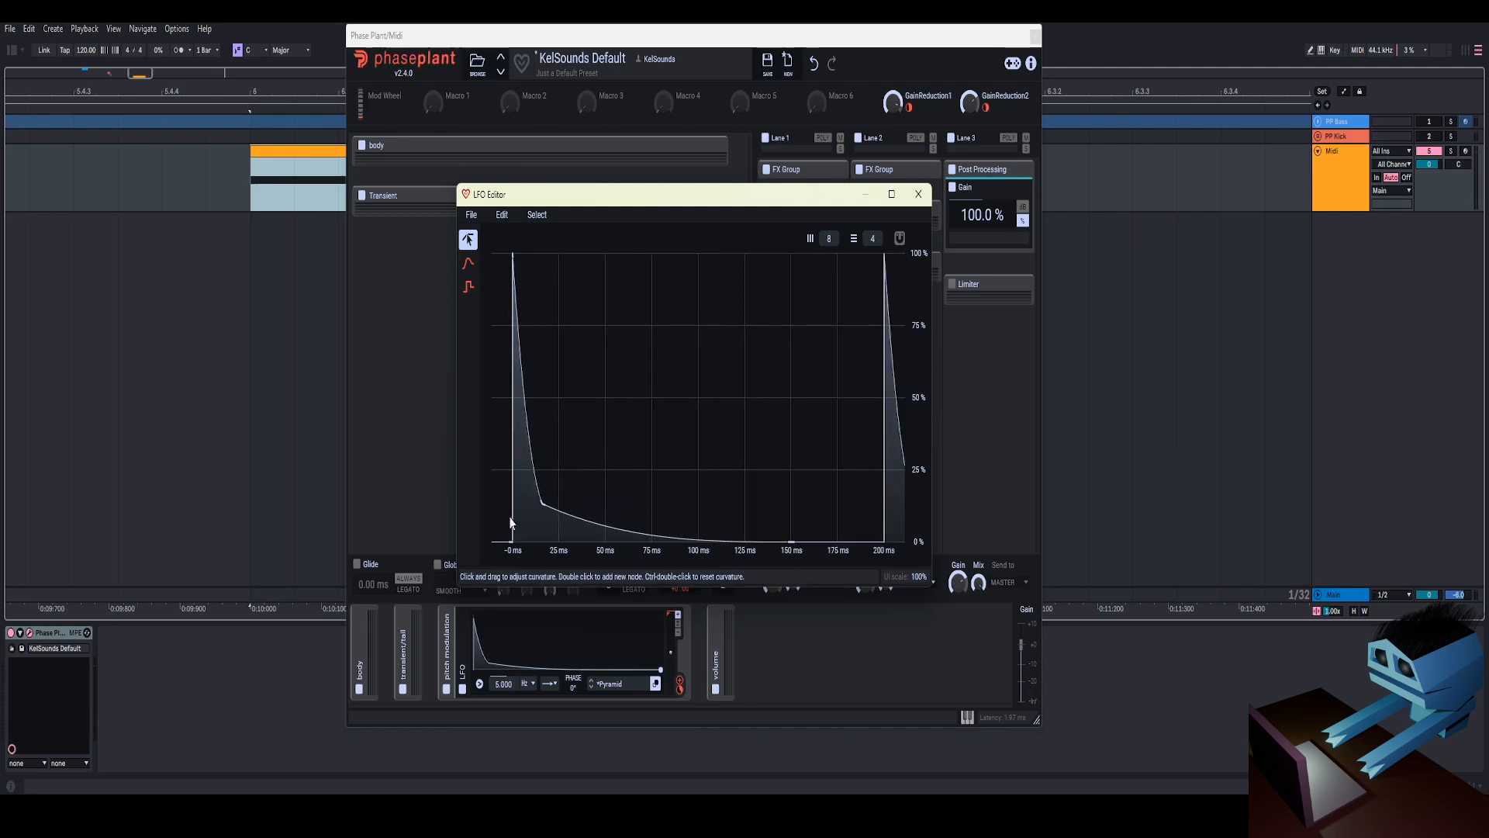
pyautogui.moveTo(543, 506); pyautogui.dragTo(543, 499)
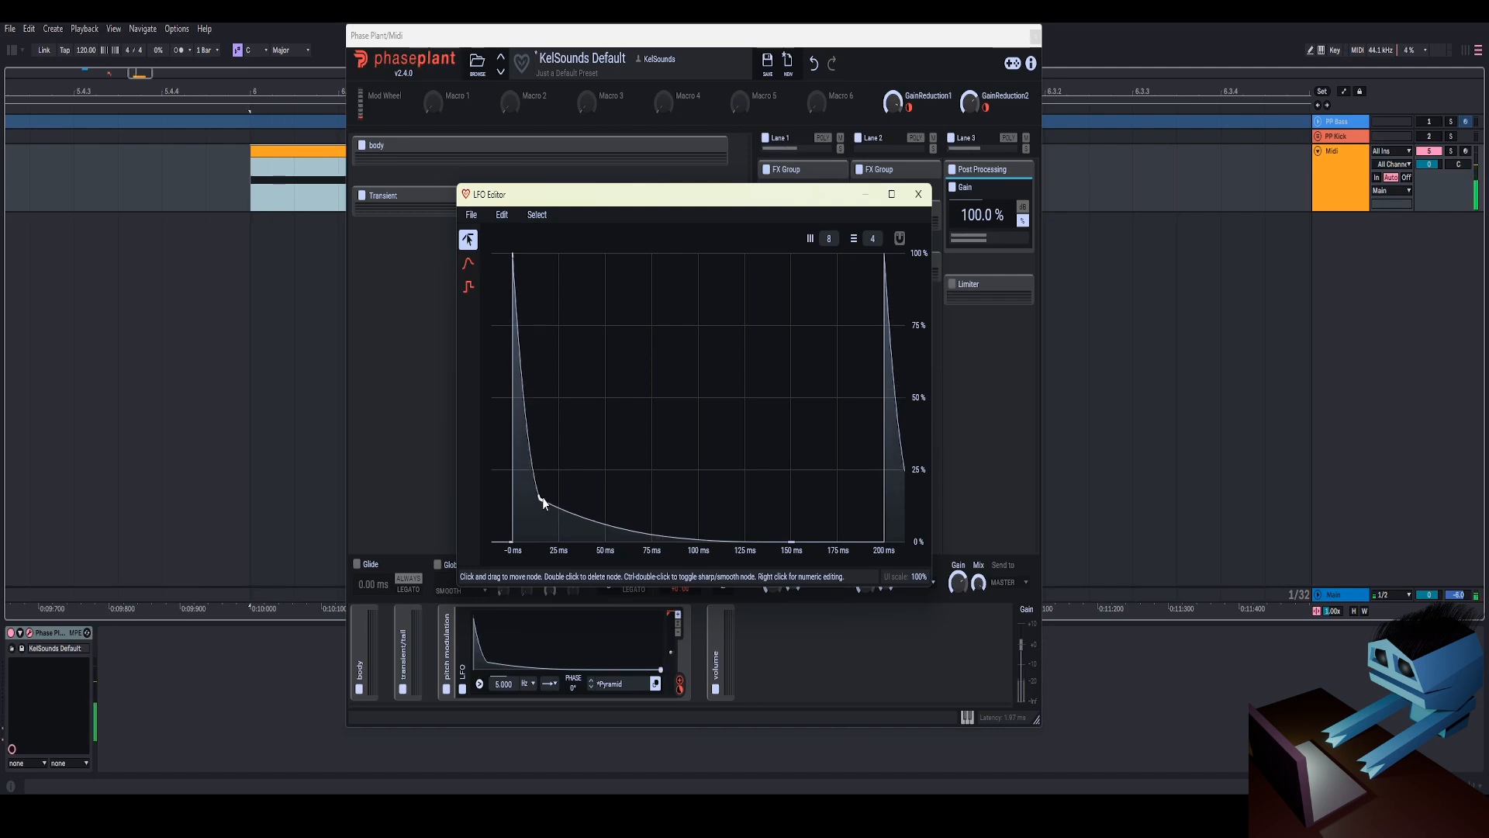
pyautogui.moveTo(543, 497); pyautogui.dragTo(539, 505)
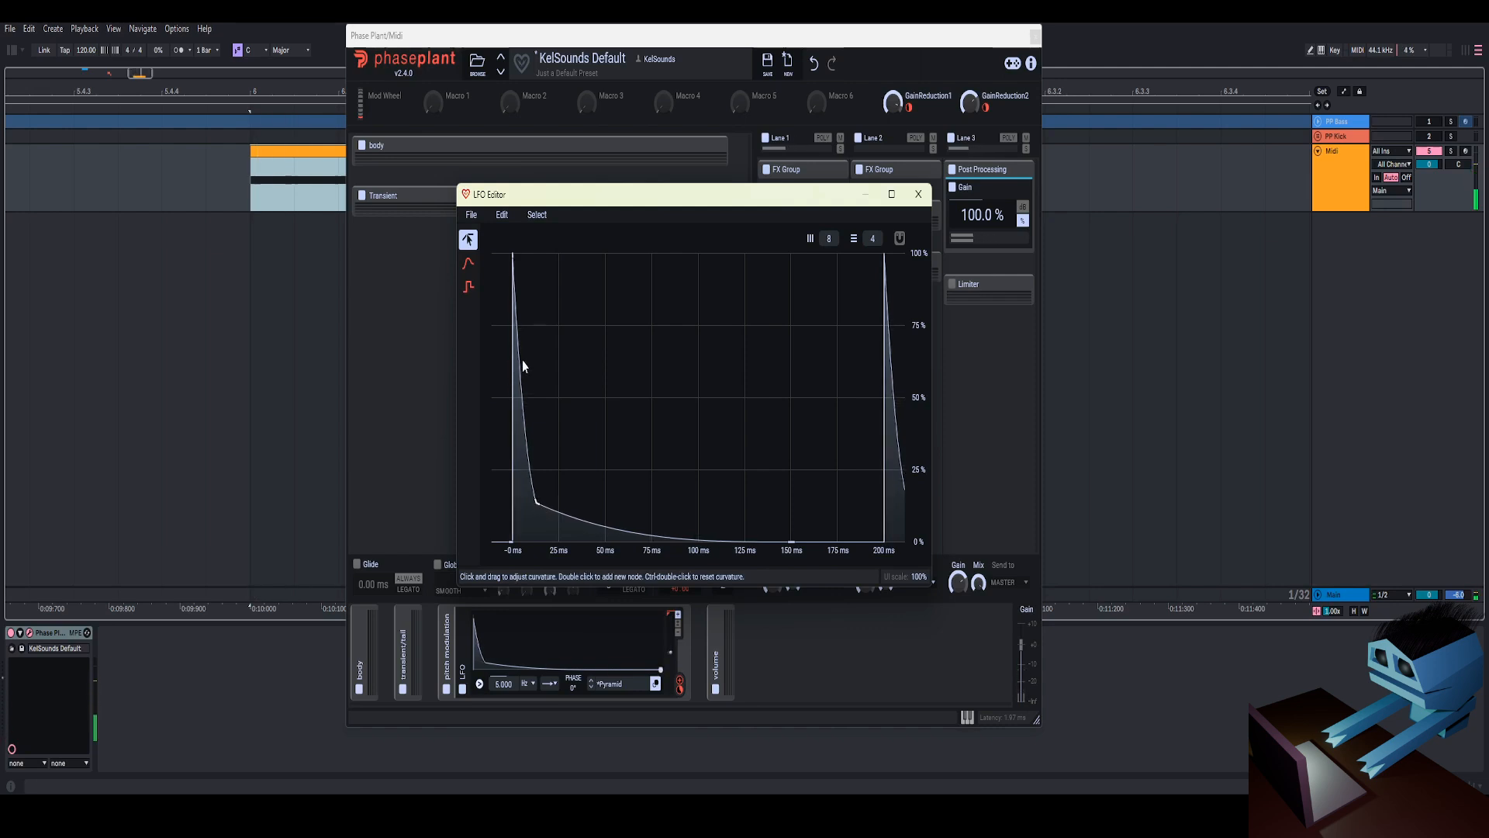
pyautogui.scroll(3, 523, 366)
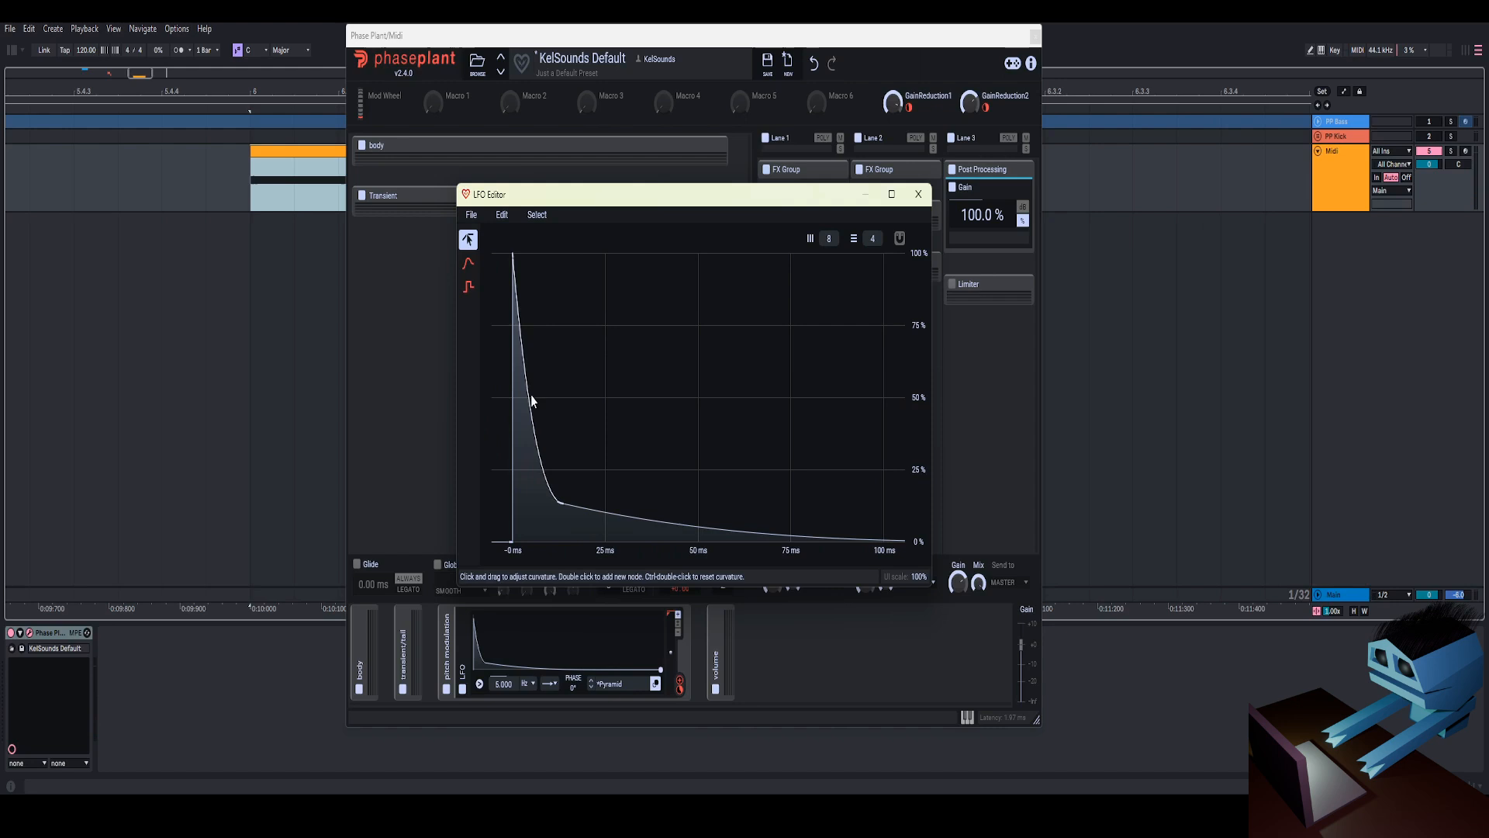
pyautogui.moveTo(531, 395); pyautogui.dragTo(569, 389)
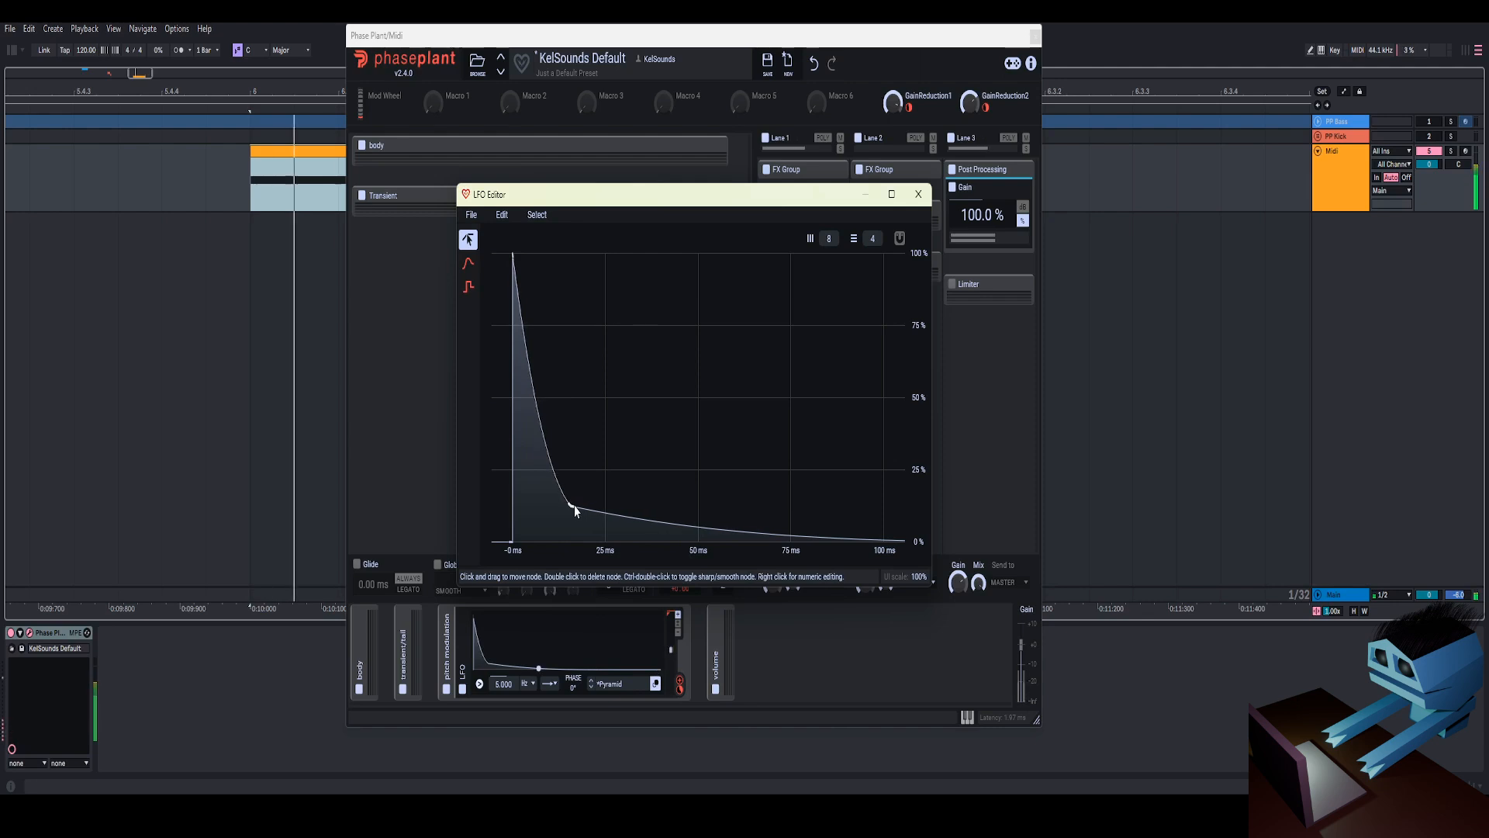
# Move the curve's end node to about 103 ms and adjust the LFO's modulation depth on Master pitch
pyautogui.scroll(-2, 747, 480)
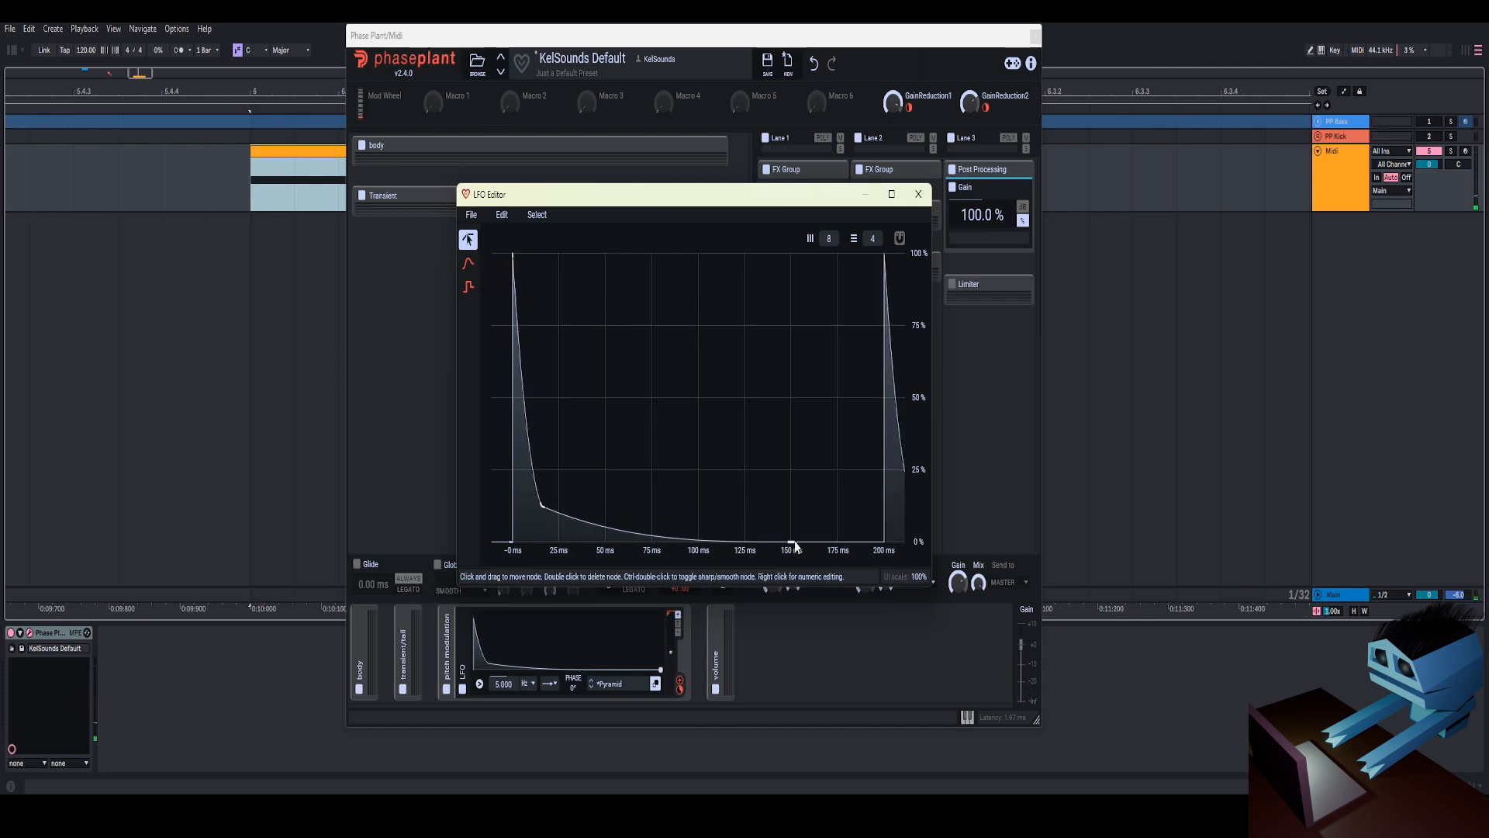
pyautogui.press('space')
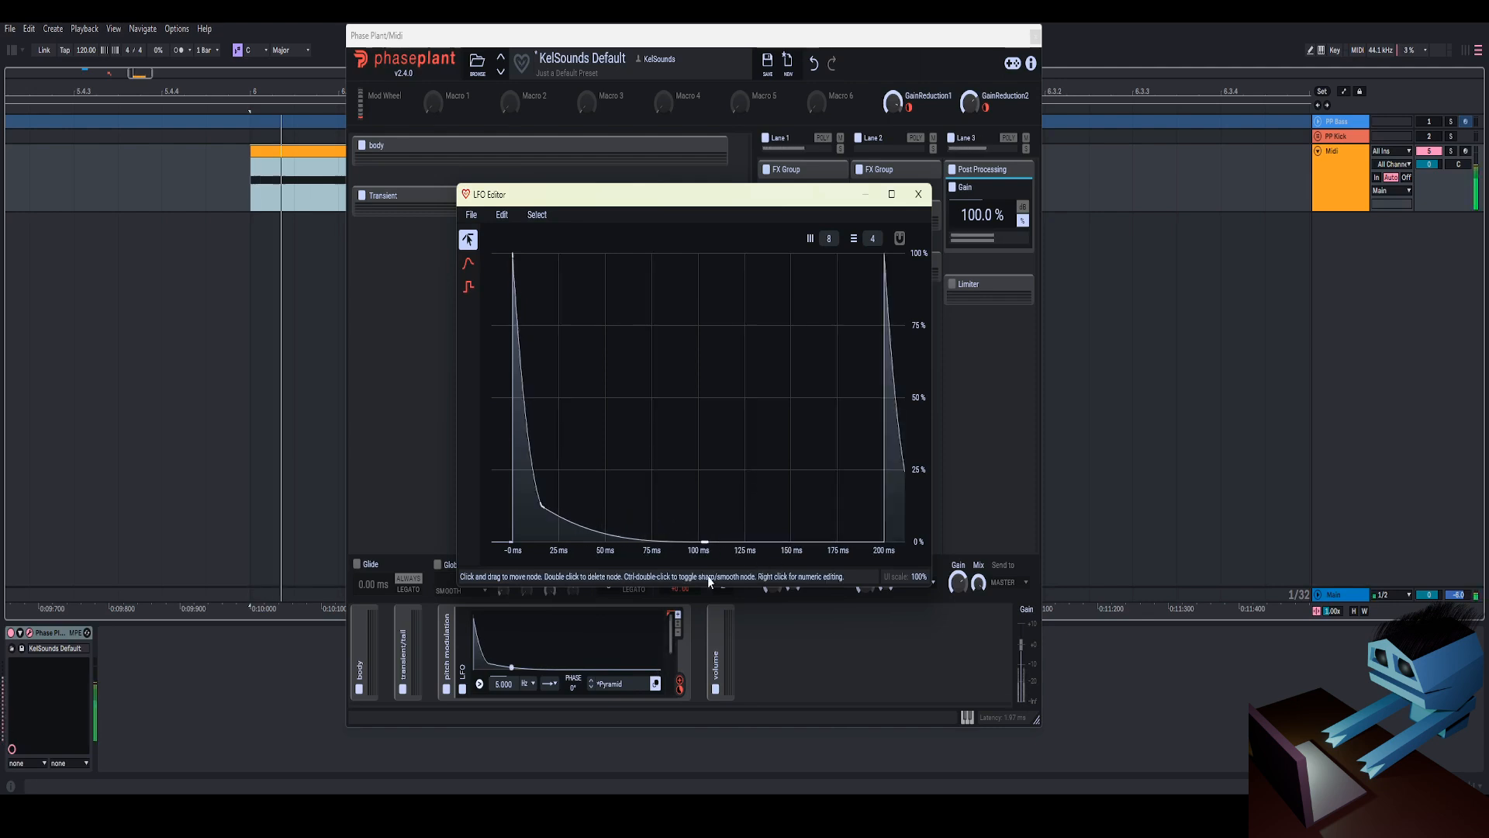
pyautogui.click(918, 197)
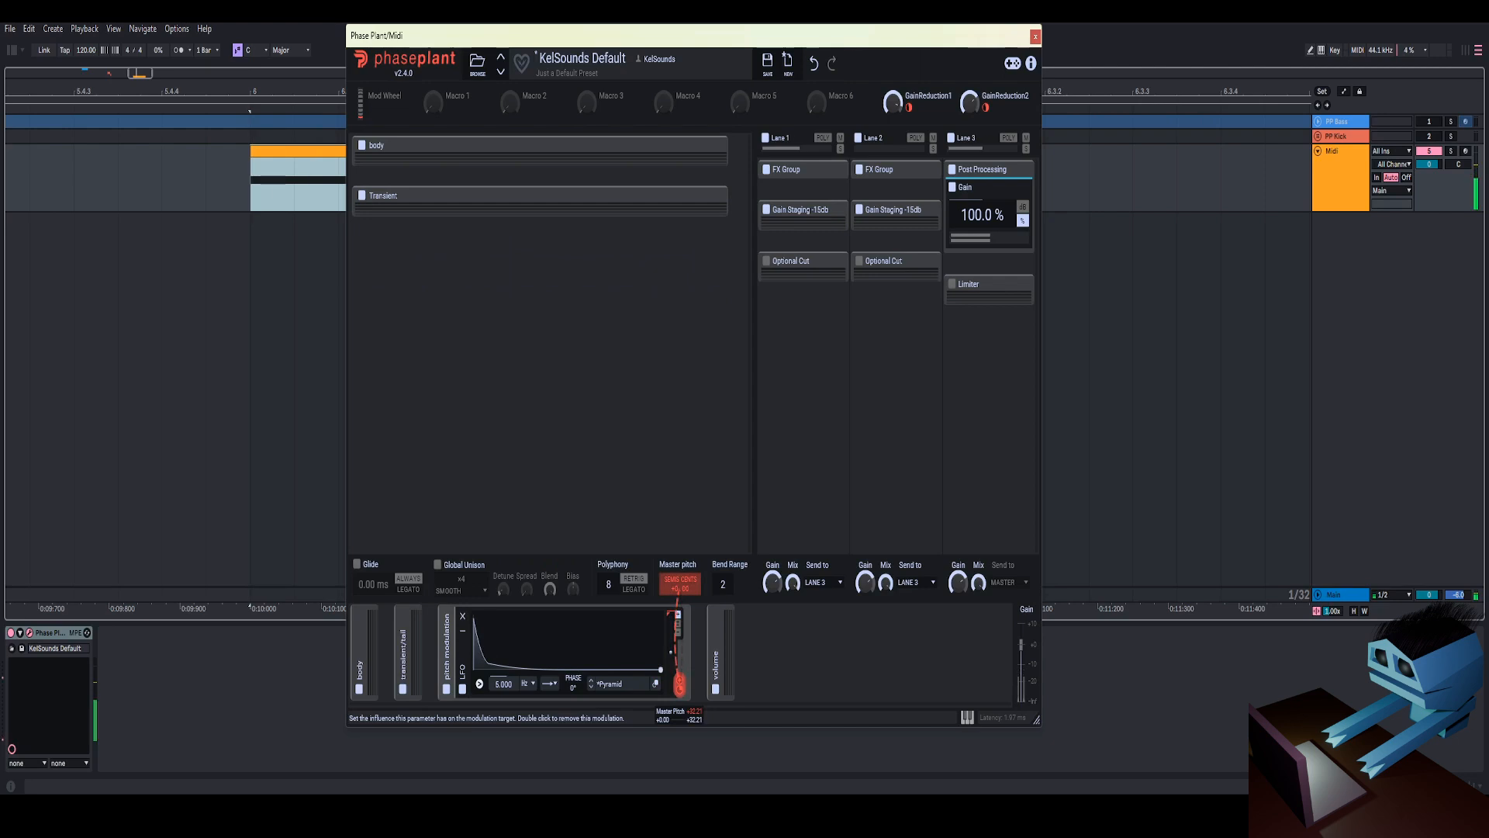
pyautogui.moveTo(679, 689); pyautogui.dragTo(680, 683)
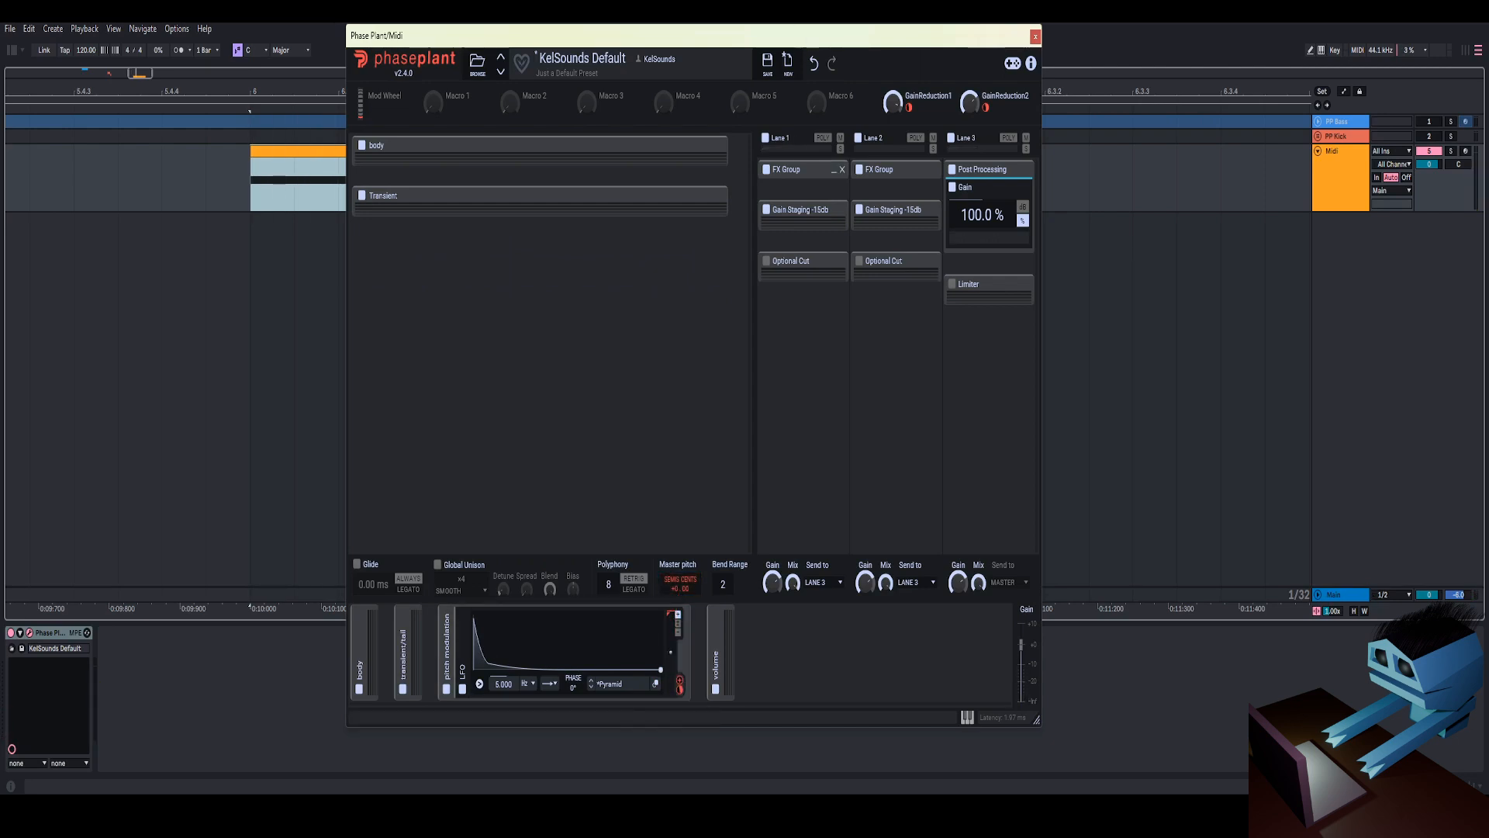
pyautogui.moveTo(848, 35); pyautogui.dragTo(805, 18)
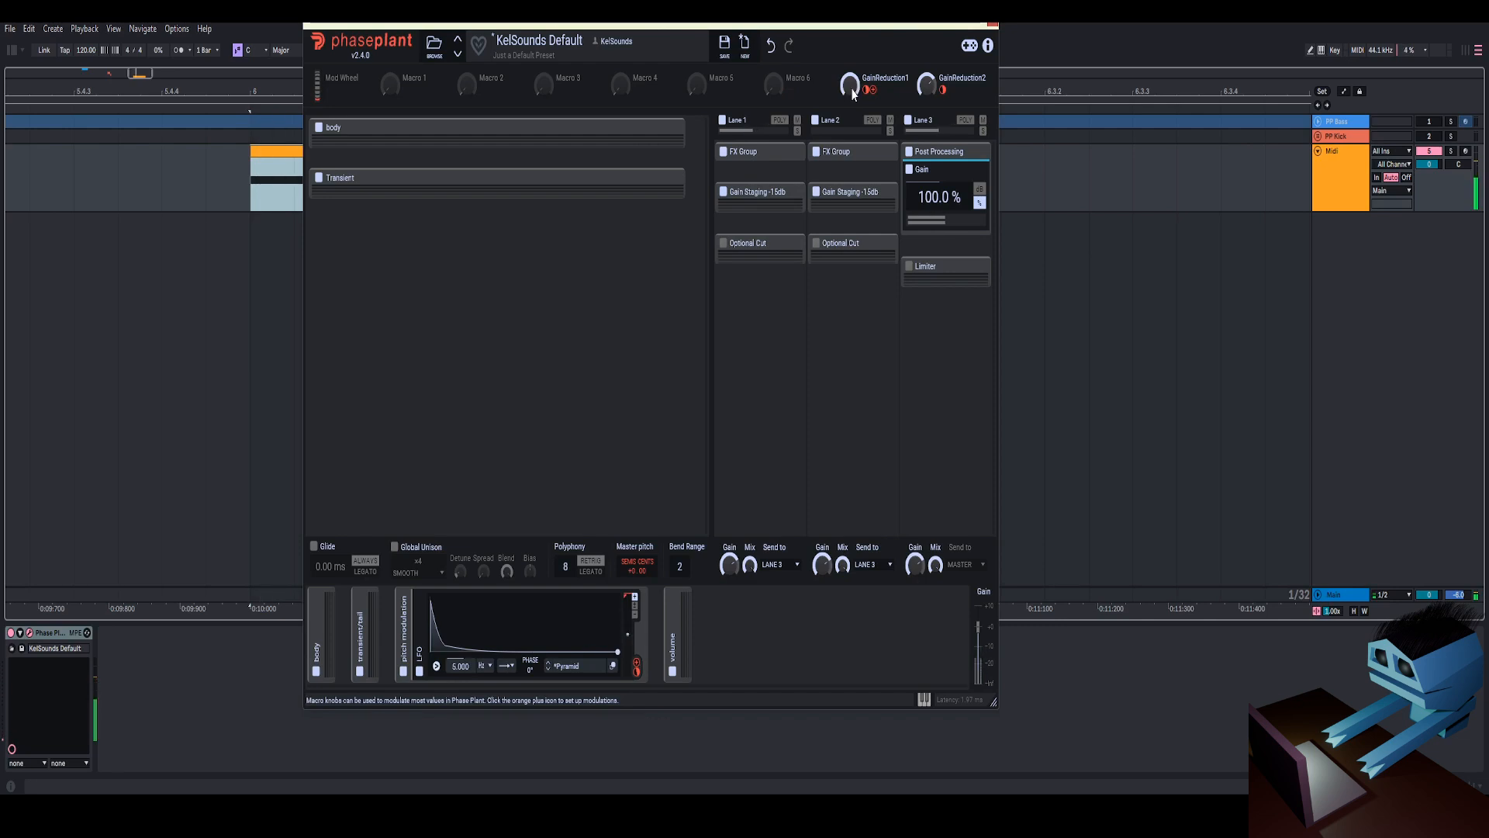
# Add a Slice EQ to the Lane 1 FX Group with a low cut at about 81.2 Hz
pyautogui.click(752, 170)
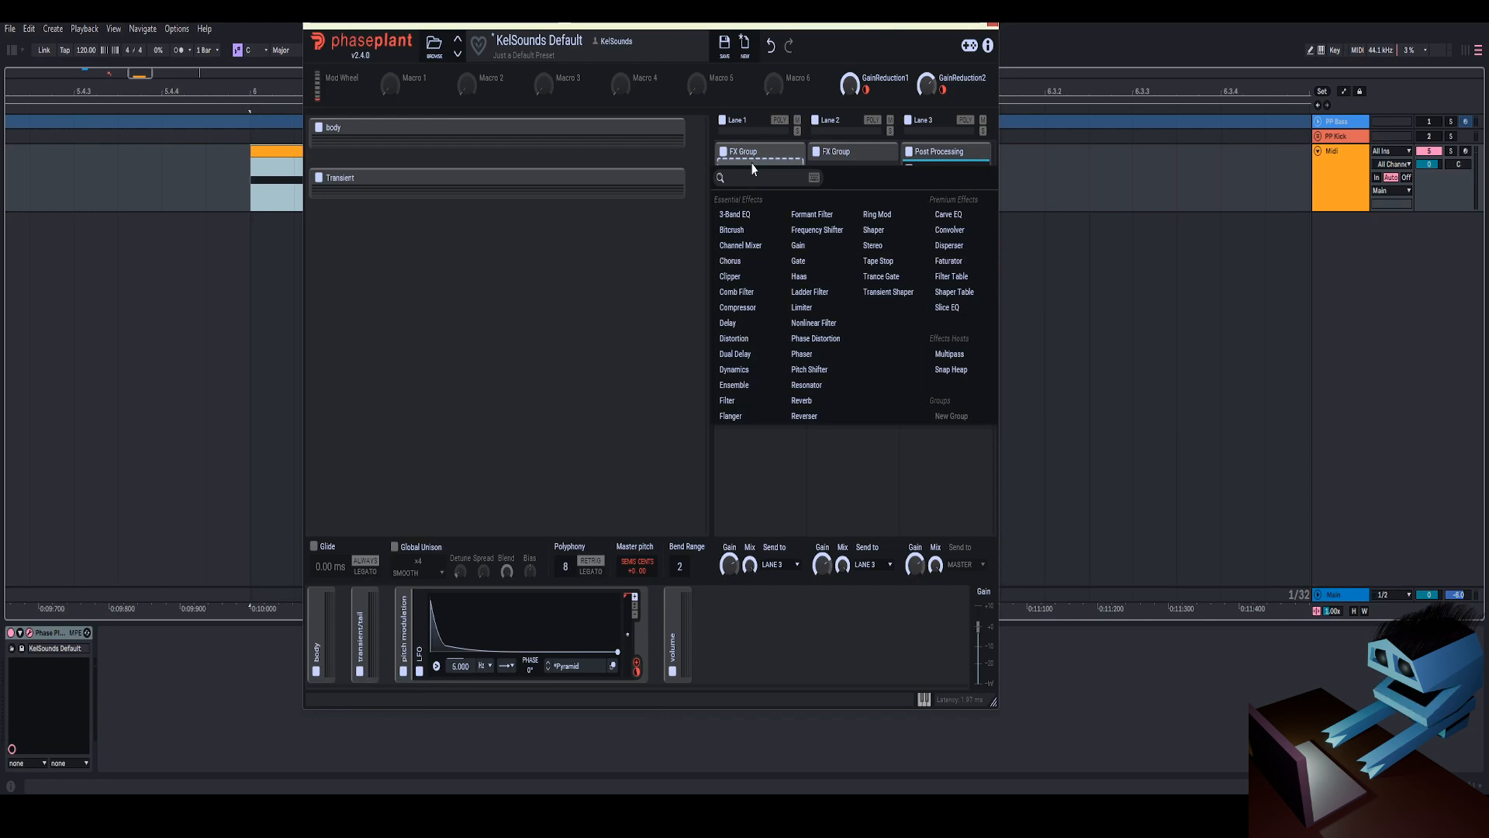
pyautogui.click(948, 308)
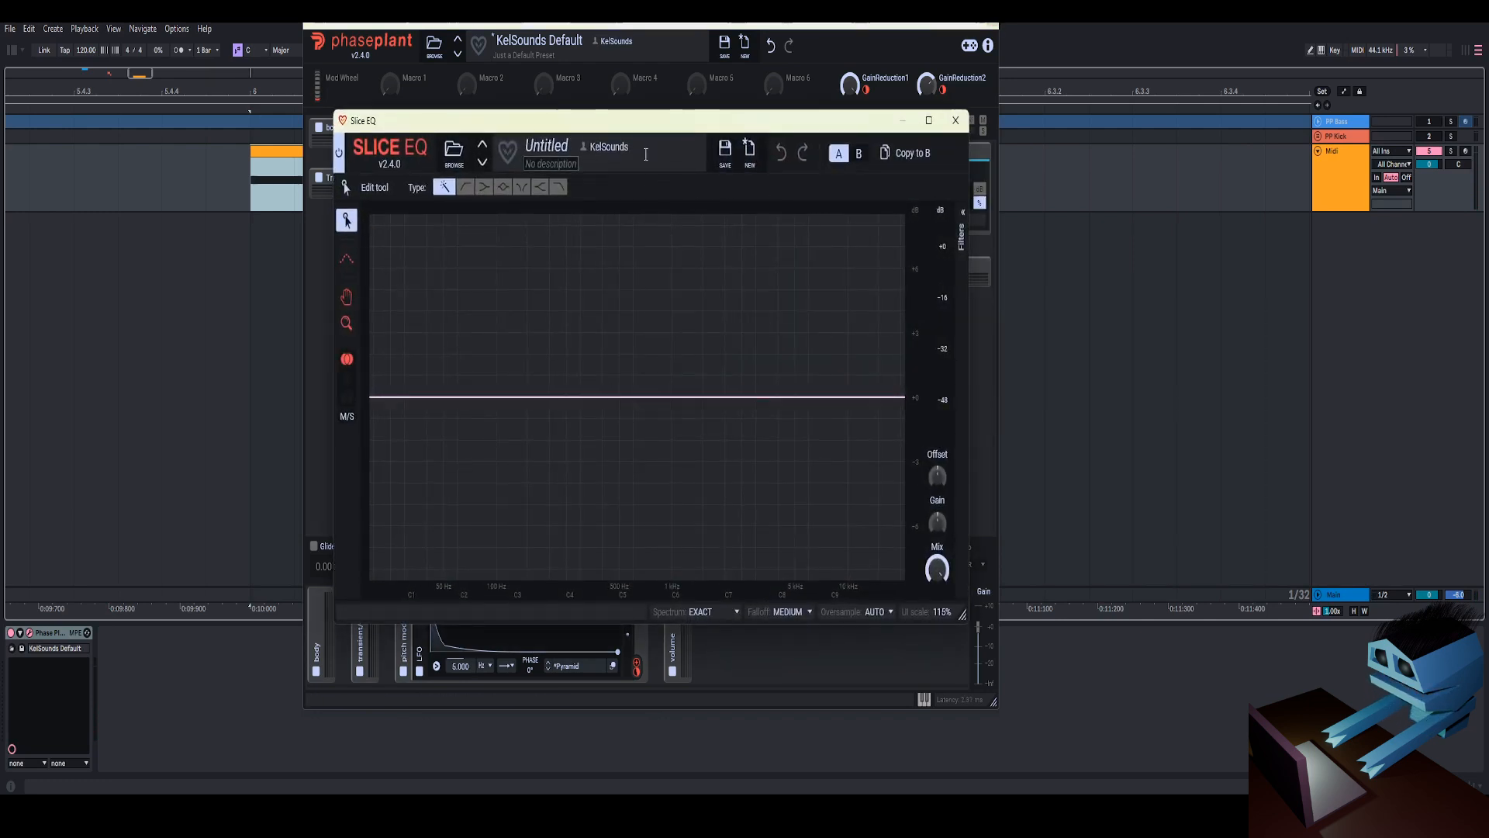
pyautogui.moveTo(649, 92); pyautogui.dragTo(641, 72)
pyautogui.click(453, 132)
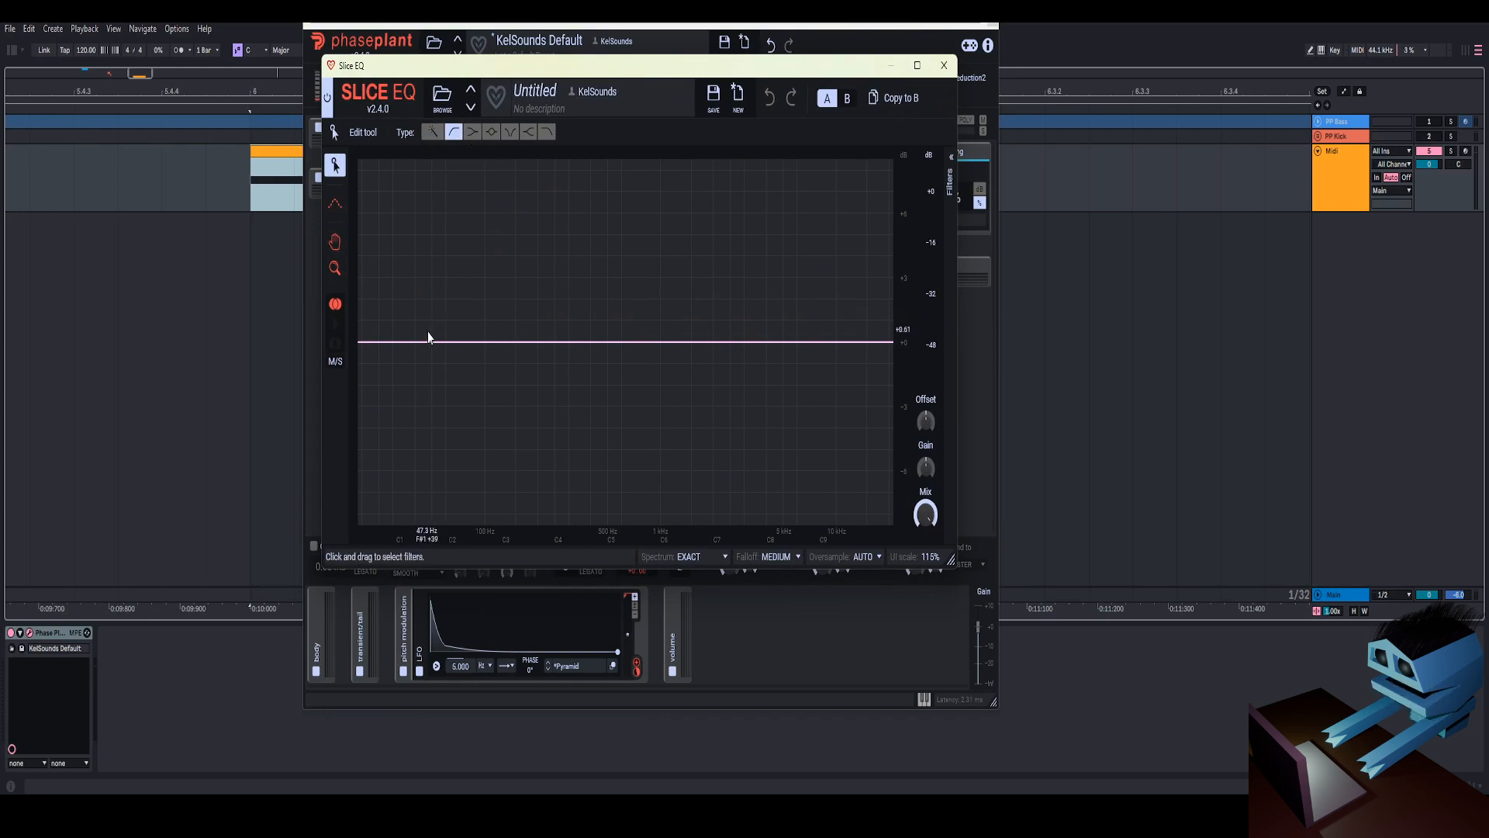
pyautogui.click(445, 346)
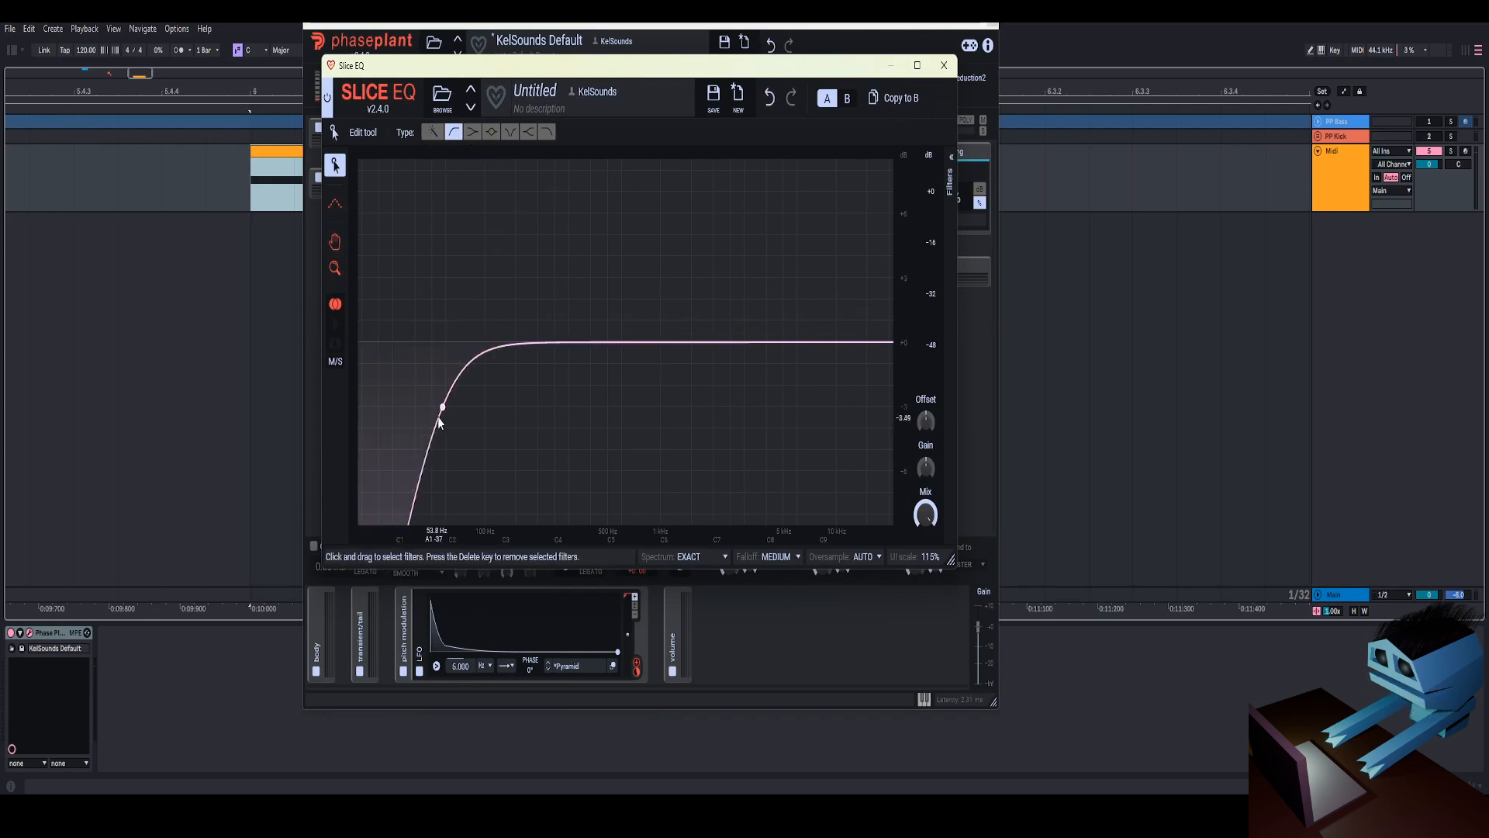
pyautogui.moveTo(439, 421); pyautogui.dragTo(469, 391)
pyautogui.click(952, 157)
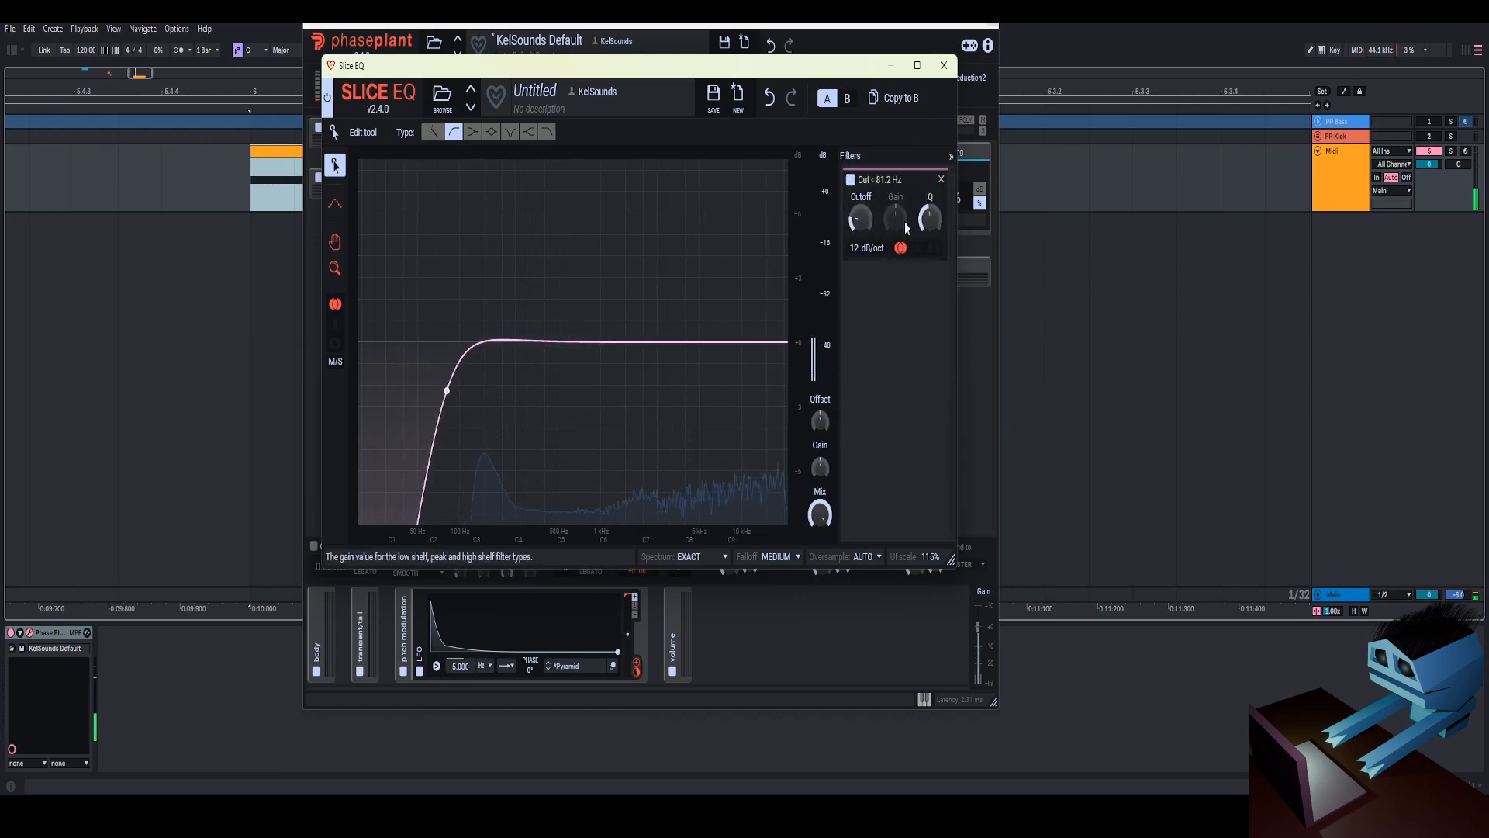
# Add a peak boost at about 5.98 kHz and a dip near 410 Hz in the Slice EQ, and readjust the low cut
pyautogui.click(497, 136)
pyautogui.moveTo(648, 314); pyautogui.dragTo(710, 301)
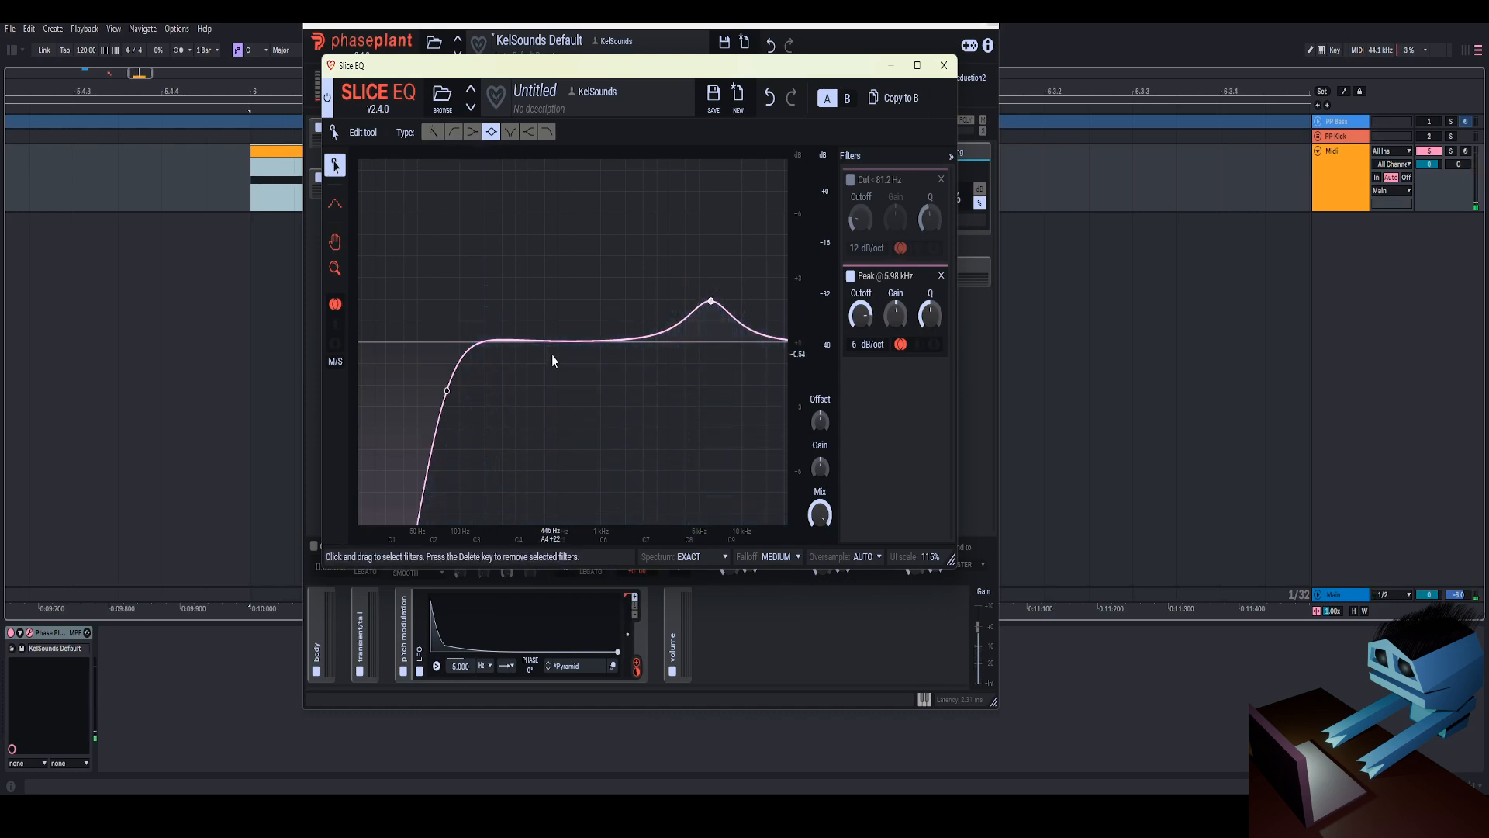
pyautogui.moveTo(582, 332); pyautogui.dragTo(548, 370)
pyautogui.moveTo(449, 400); pyautogui.dragTo(439, 397)
pyautogui.click(943, 66)
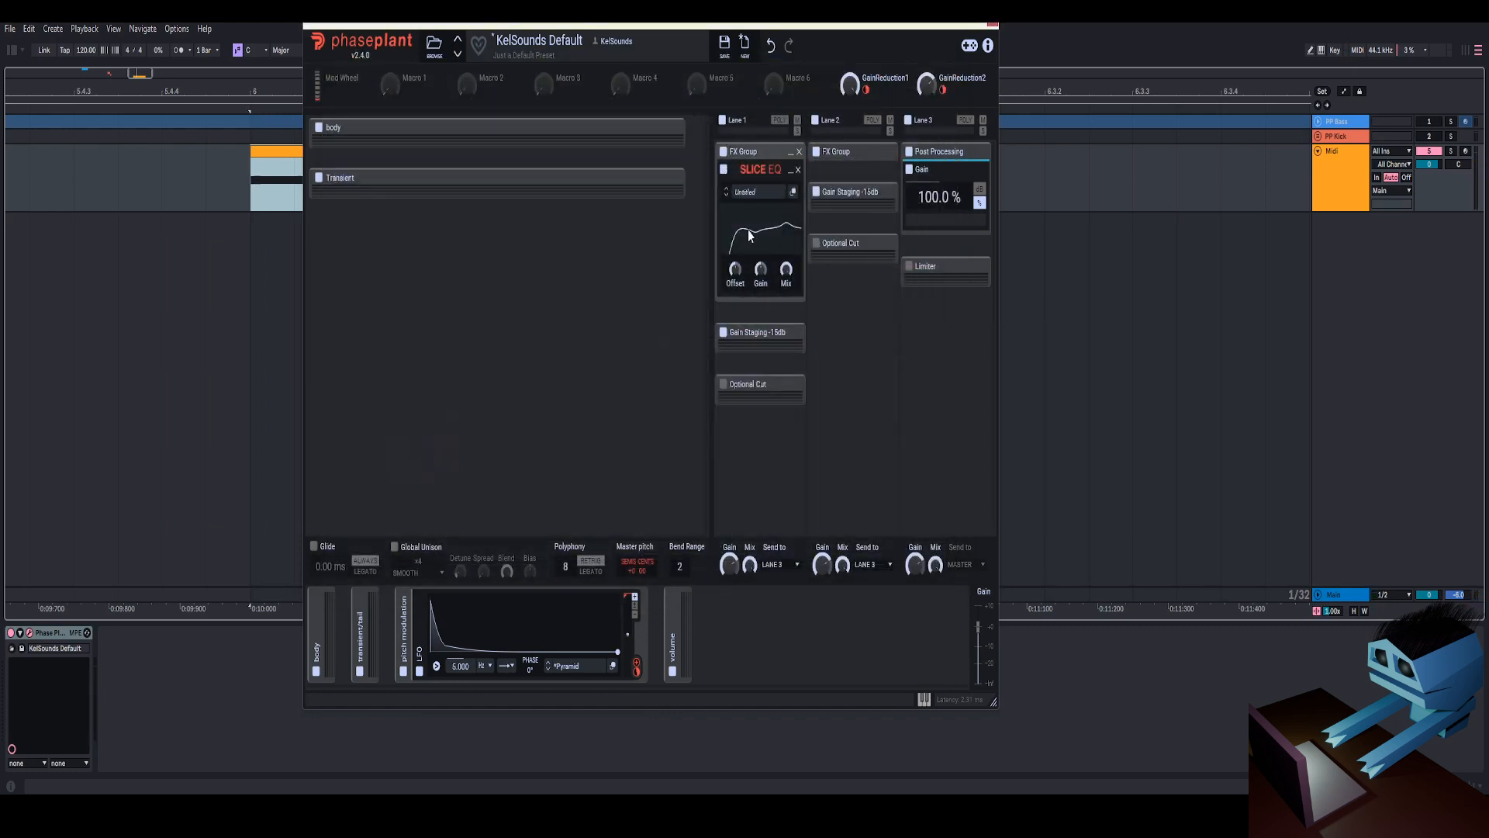
# Insert a Frequency Shifter ahead of the Slice EQ in Lane 1, set it to about -21.1 Hz and check the EQ curve
pyautogui.click(746, 161)
pyautogui.click(803, 225)
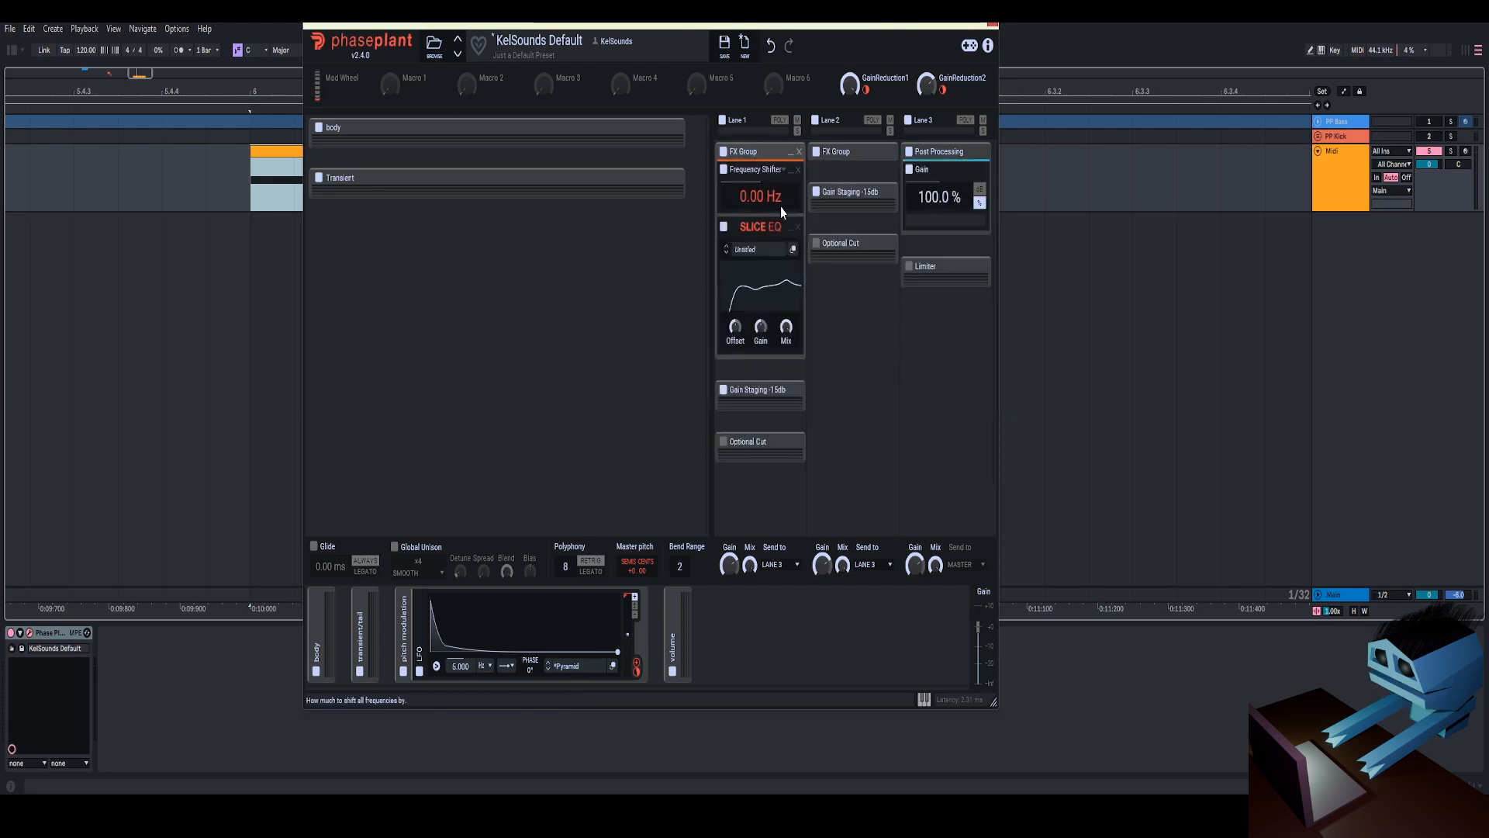
pyautogui.press('space')
pyautogui.moveTo(776, 200)
pyautogui.mouseDown()
pyautogui.moveTo(776, 224)
pyautogui.moveTo(775, 200)
pyautogui.mouseUp()
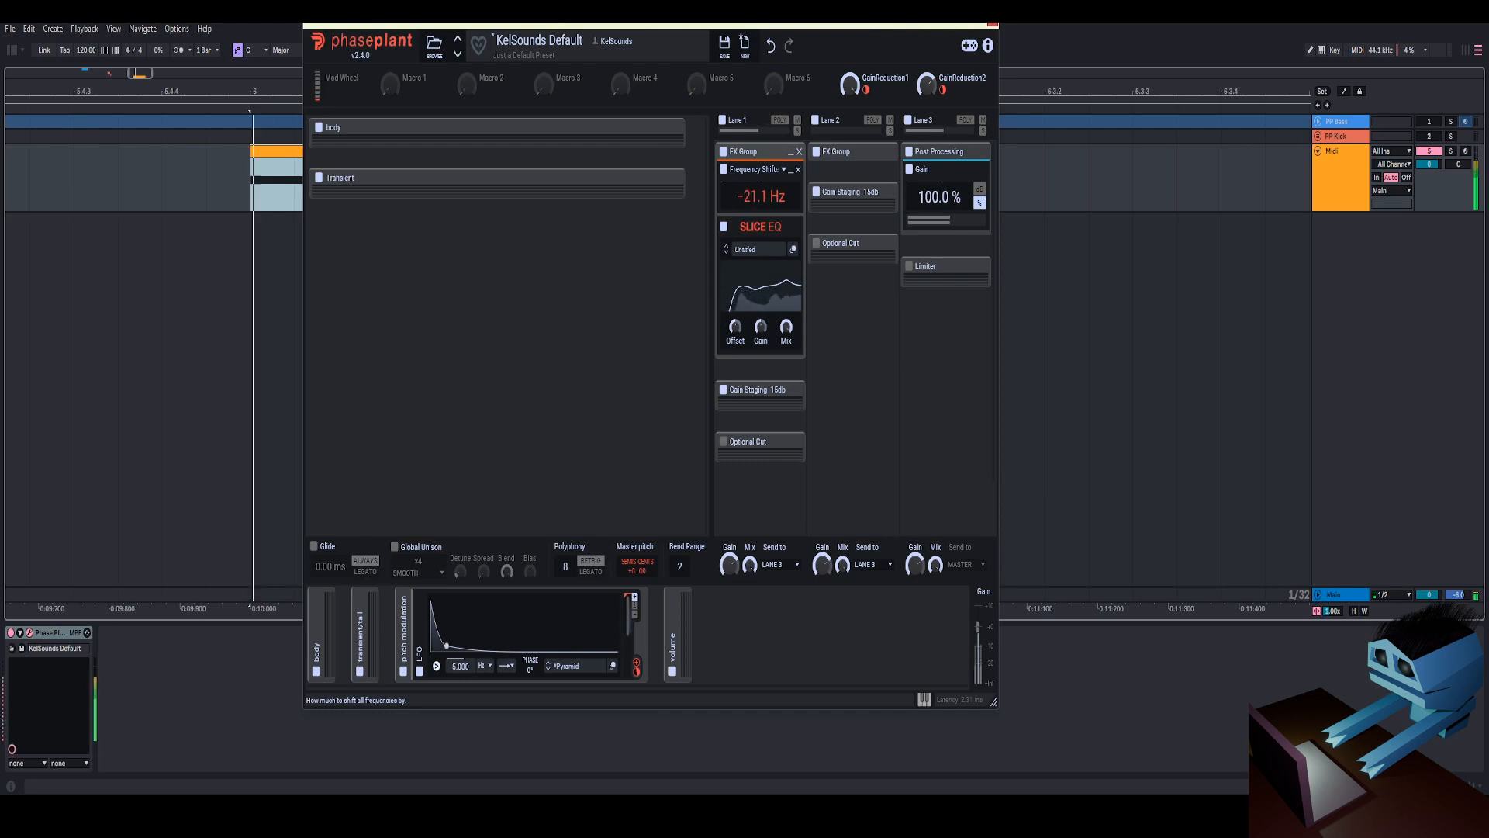
pyautogui.click(793, 249)
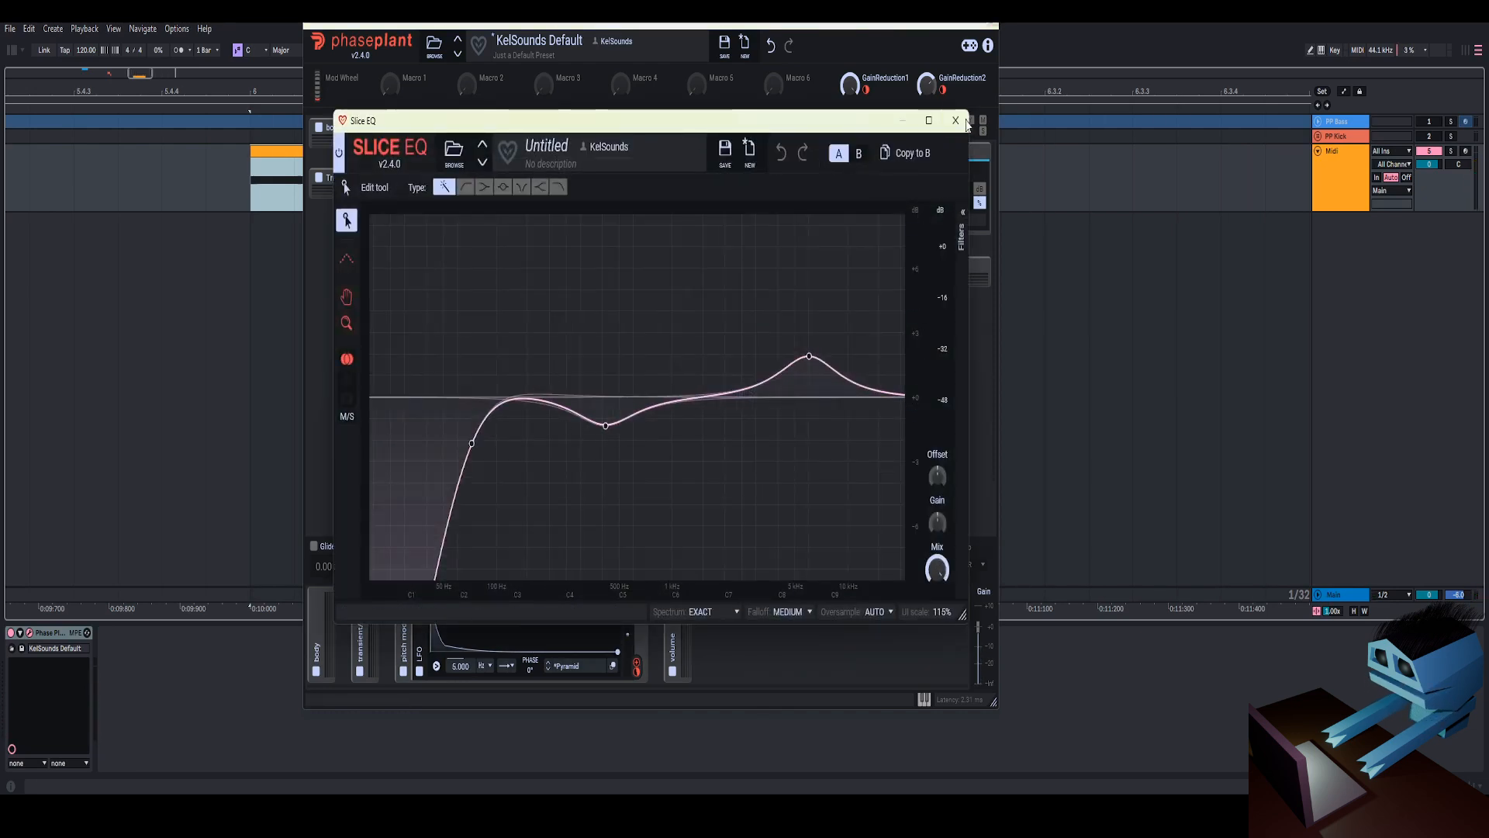
pyautogui.click(955, 121)
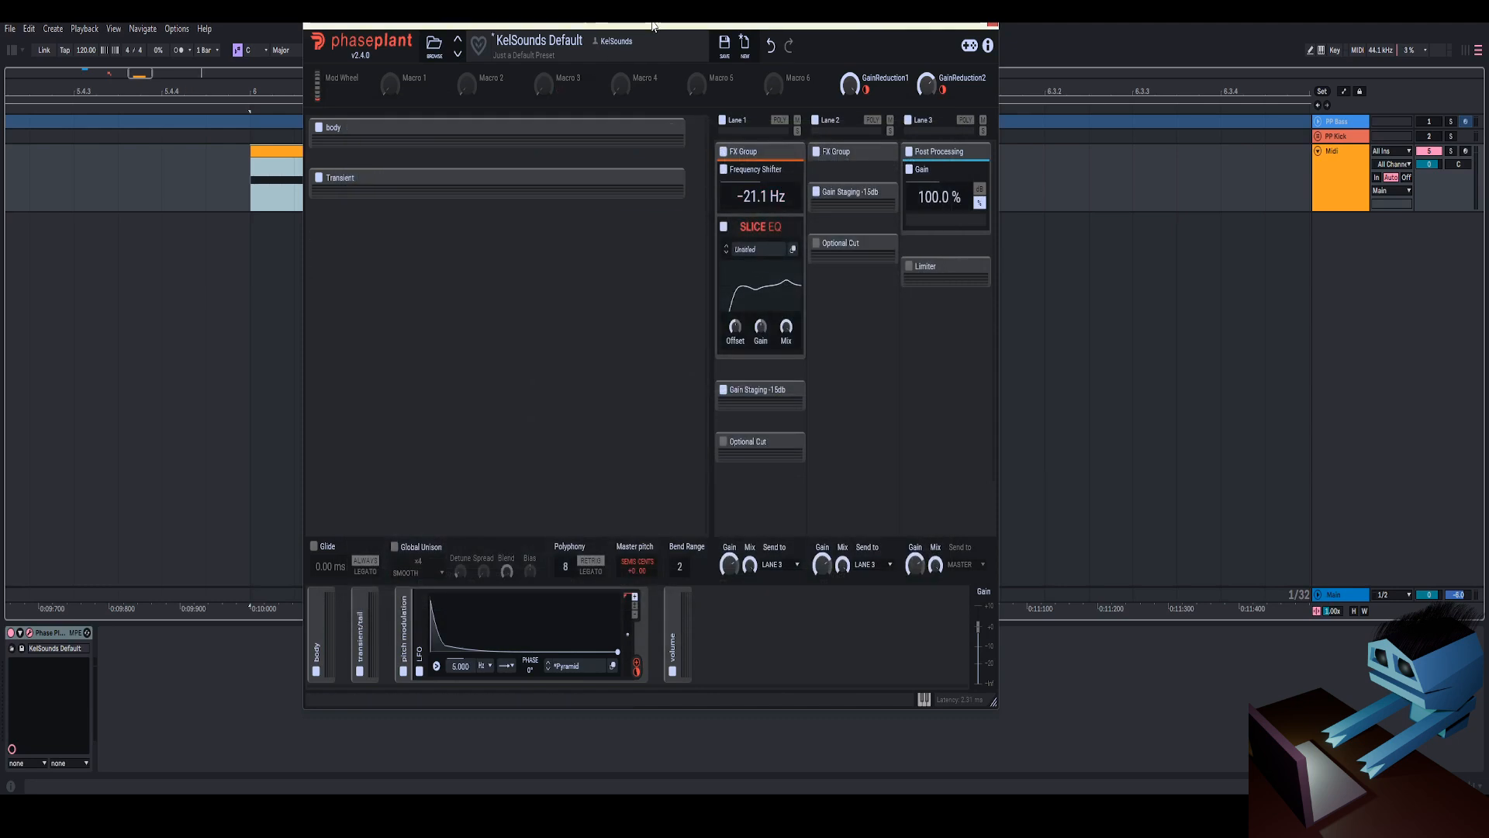
# Loop the MIDI clip in the arrangement, play it and shorten the loop to a length of 0.1.0
pyautogui.moveTo(646, 24); pyautogui.dragTo(941, 93)
pyautogui.rightClick(452, 162)
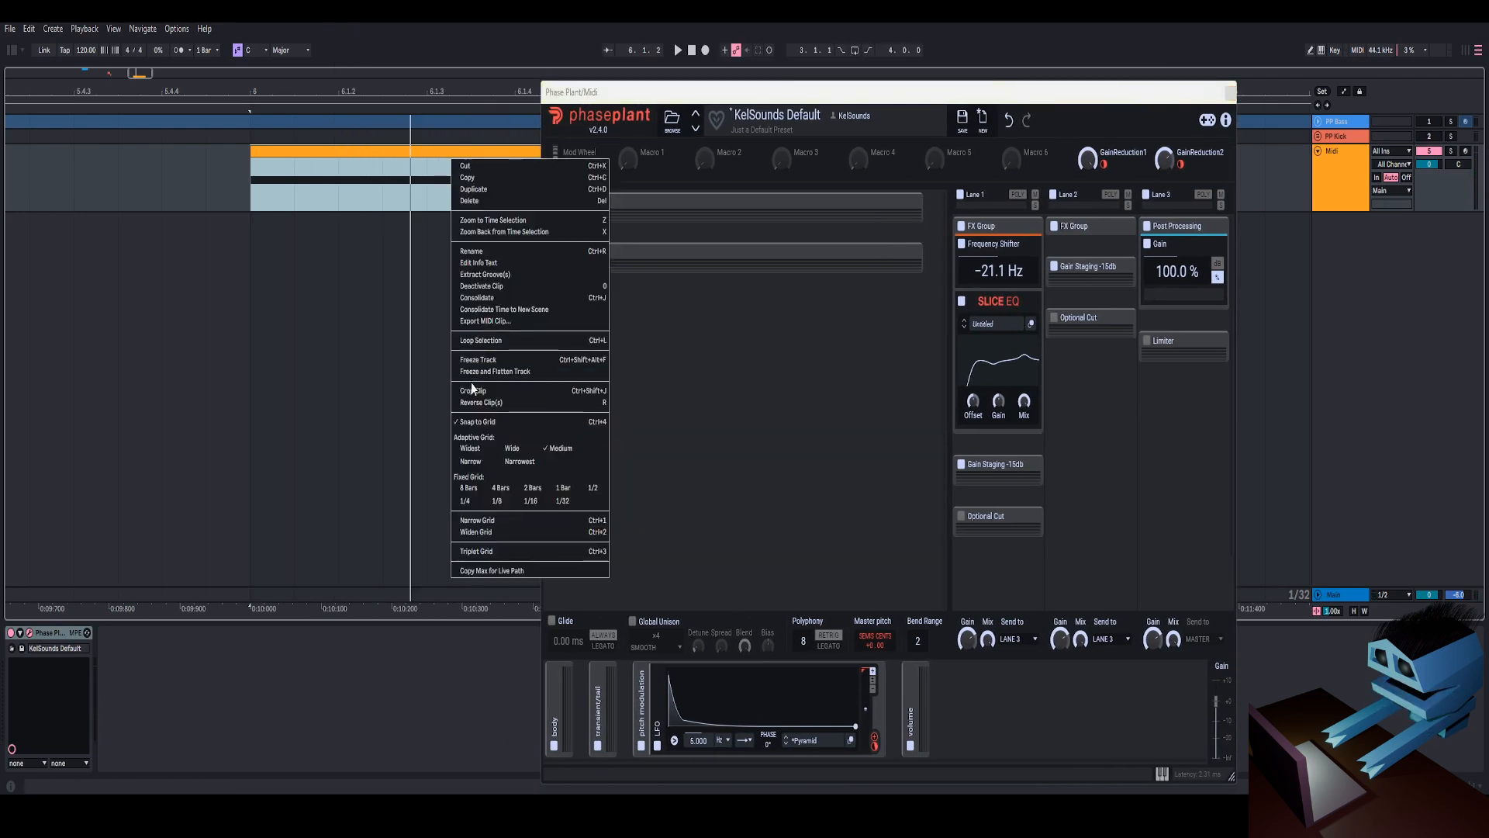
pyautogui.click(481, 339)
pyautogui.moveTo(763, 98); pyautogui.dragTo(1060, 245)
pyautogui.press('space')
pyautogui.moveTo(955, 99); pyautogui.dragTo(603, 98)
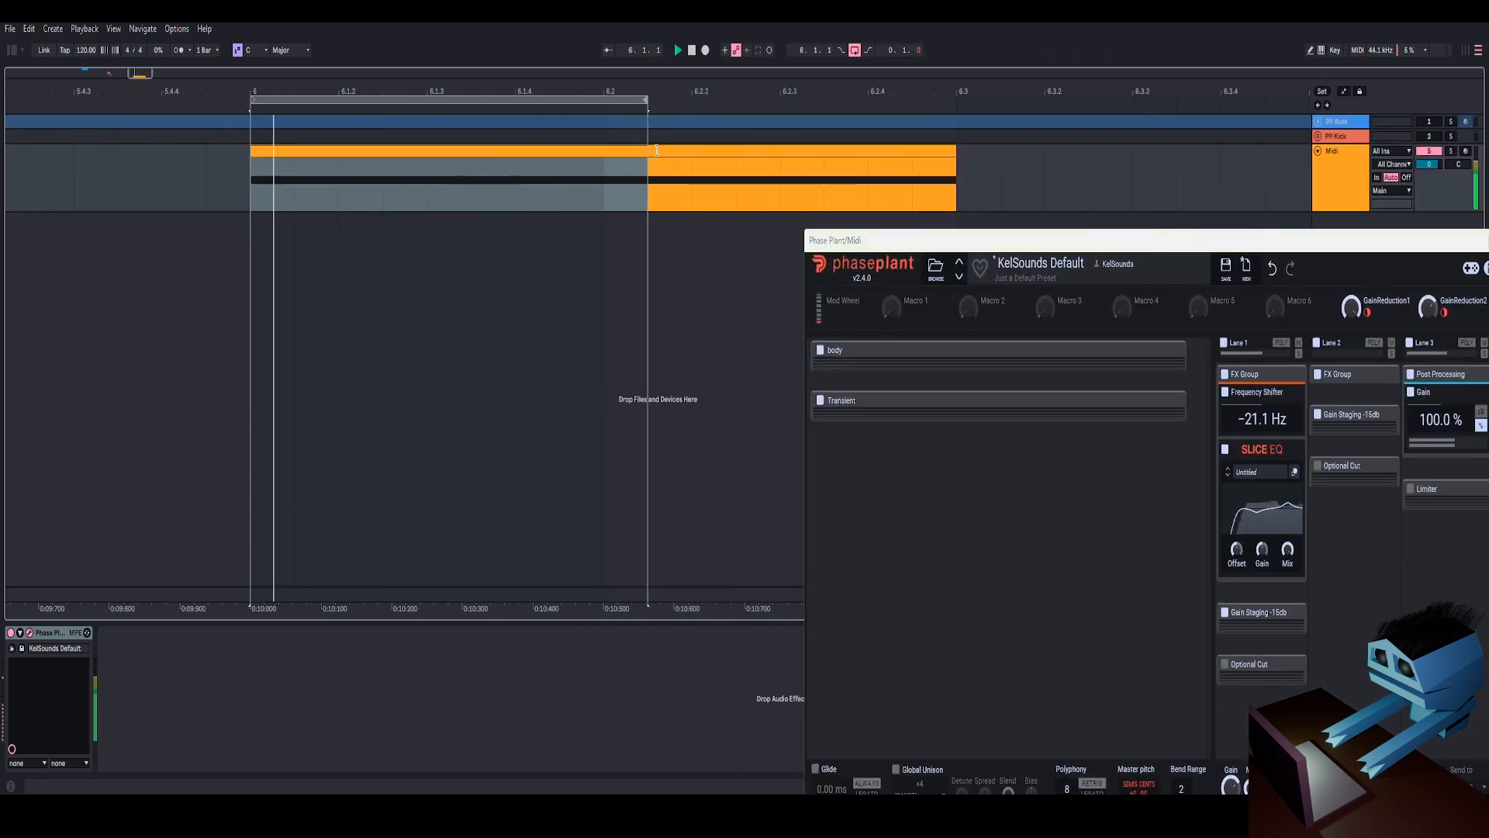
# Set the Lane 1 Frequency Shifter to about -36.8 Hz and play the loop
pyautogui.moveTo(1083, 248); pyautogui.dragTo(642, 72)
pyautogui.moveTo(826, 251); pyautogui.dragTo(826, 250)
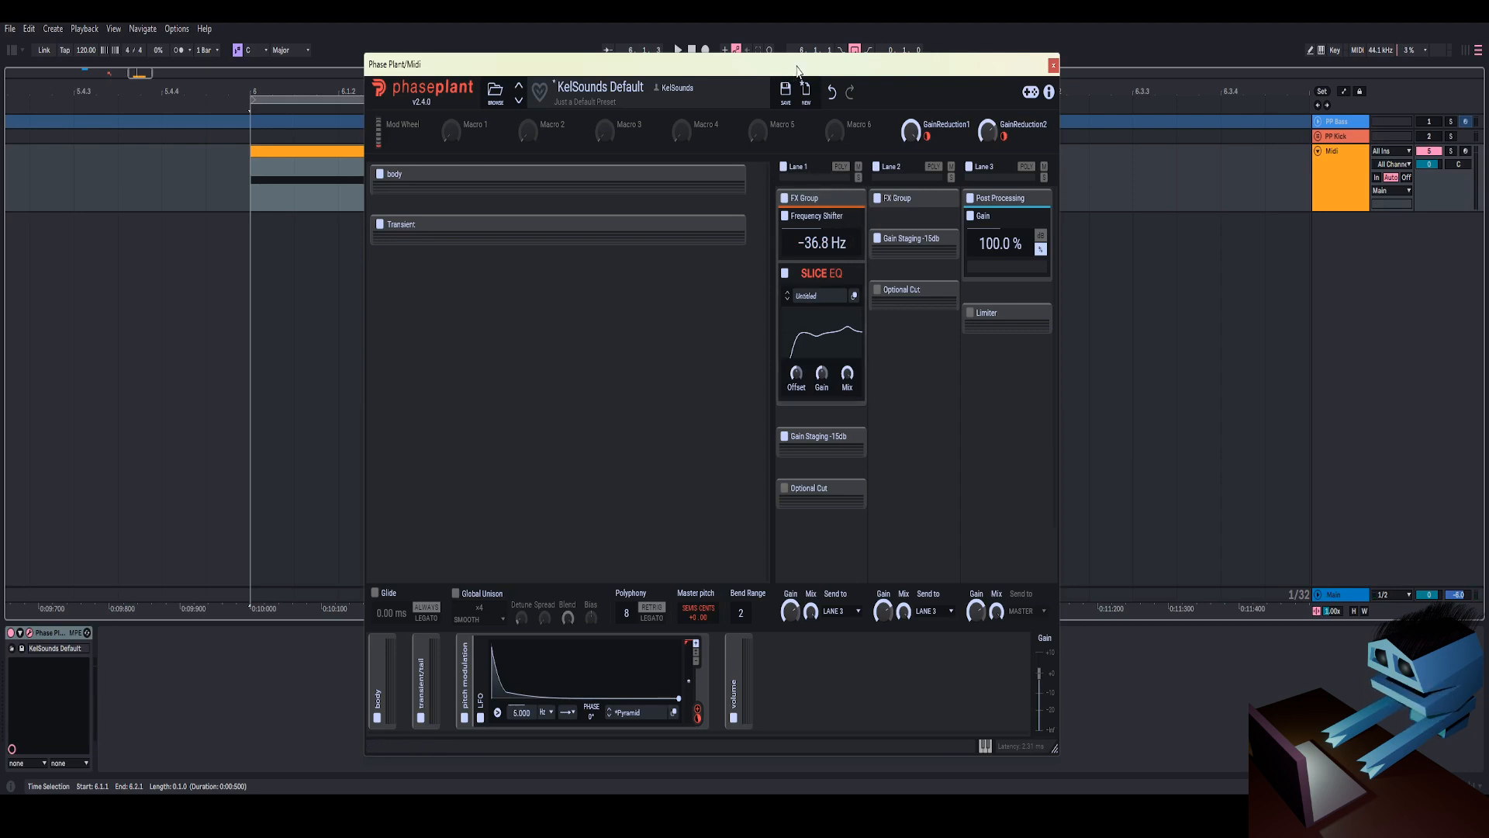
pyautogui.moveTo(798, 69); pyautogui.dragTo(789, 65)
pyautogui.press('space')
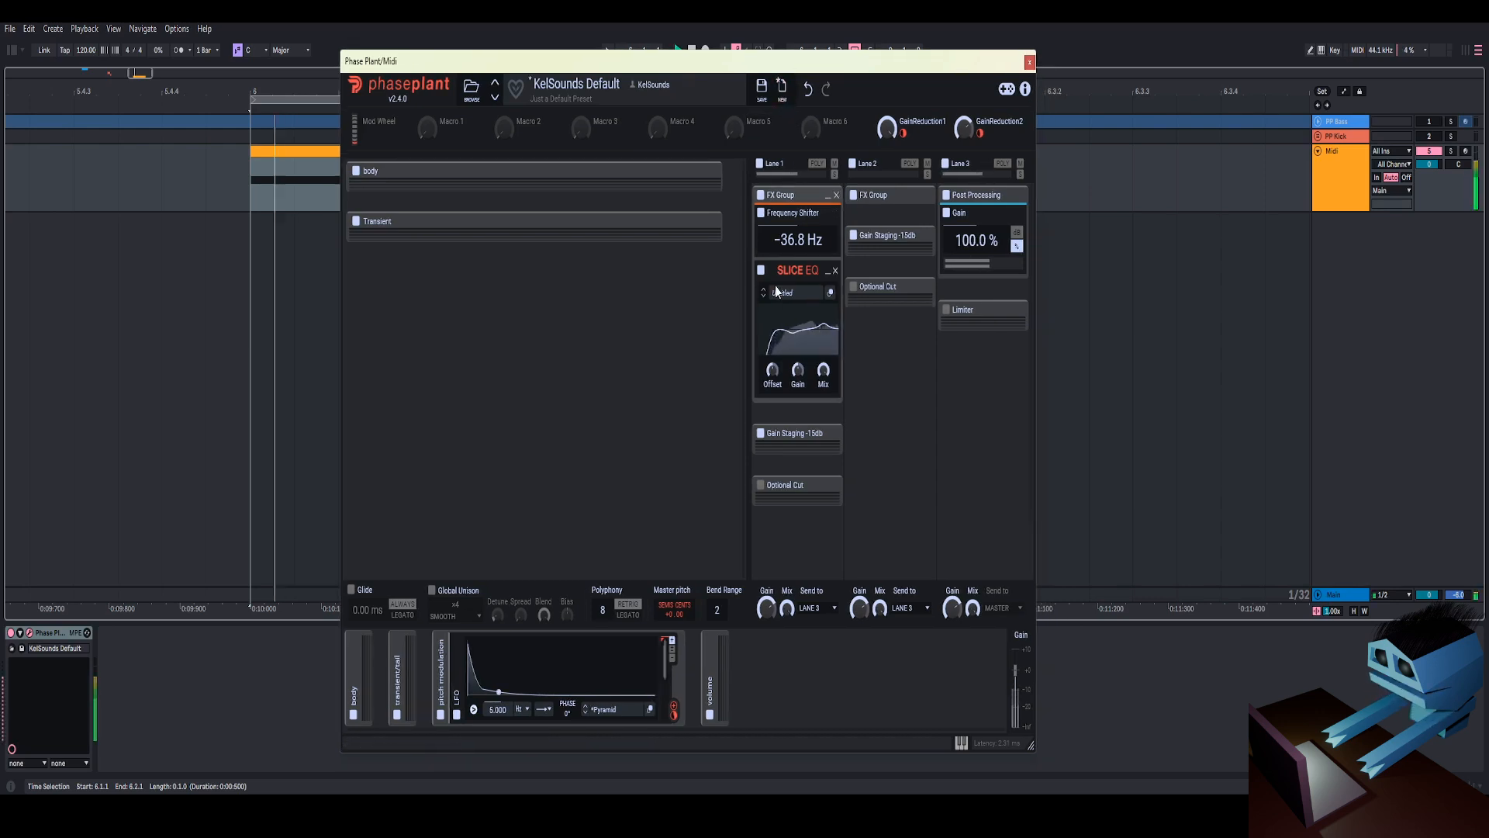
# Deepen the Slice EQ's low-mid dip to about -2 dB and shift it slightly lower in frequency
pyautogui.click(833, 301)
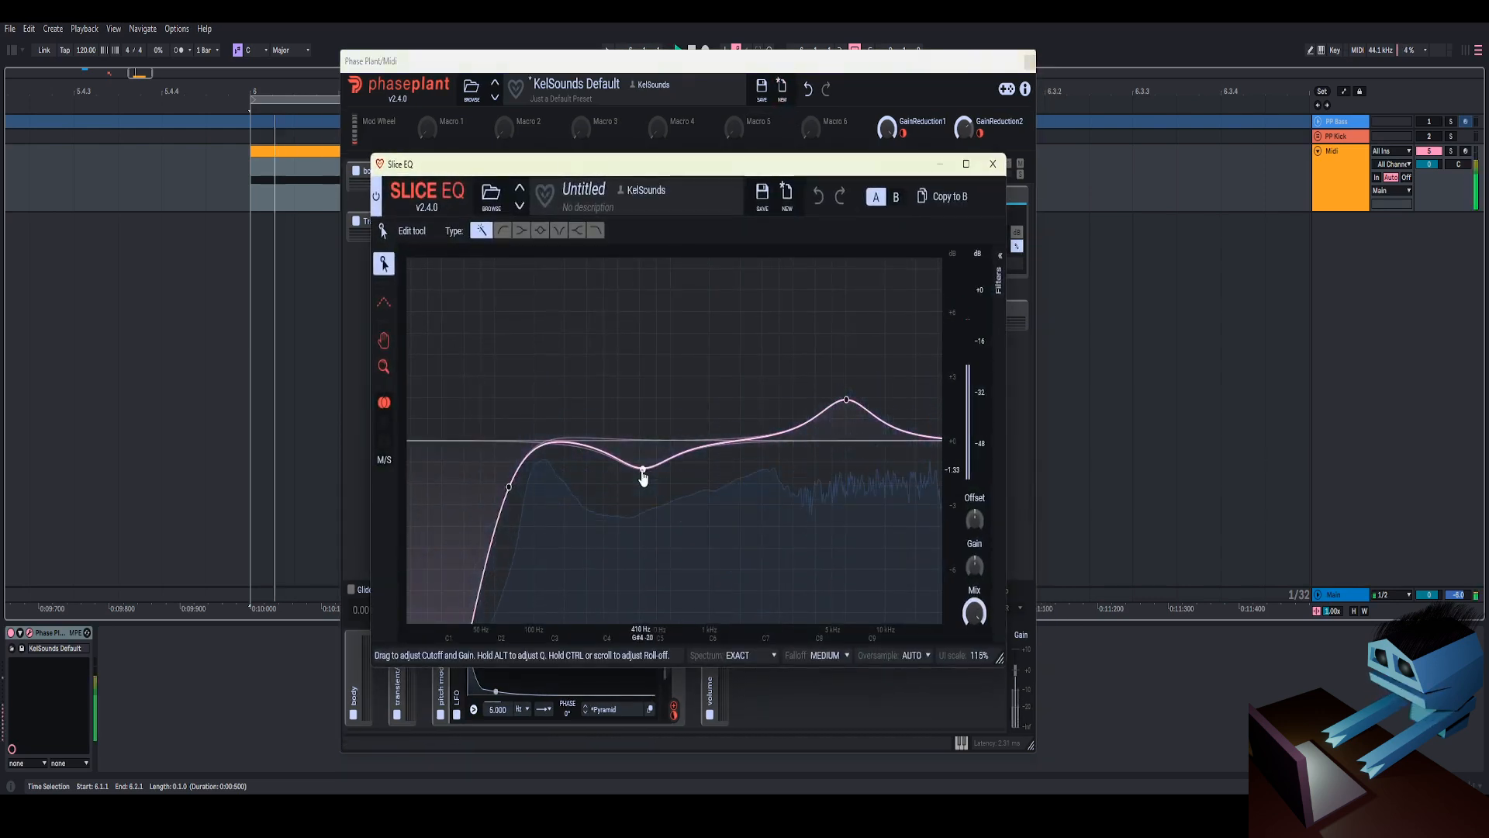
pyautogui.moveTo(642, 476)
pyautogui.mouseDown()
pyautogui.moveTo(658, 512)
pyautogui.moveTo(658, 493)
pyautogui.moveTo(635, 498)
pyautogui.mouseUp()
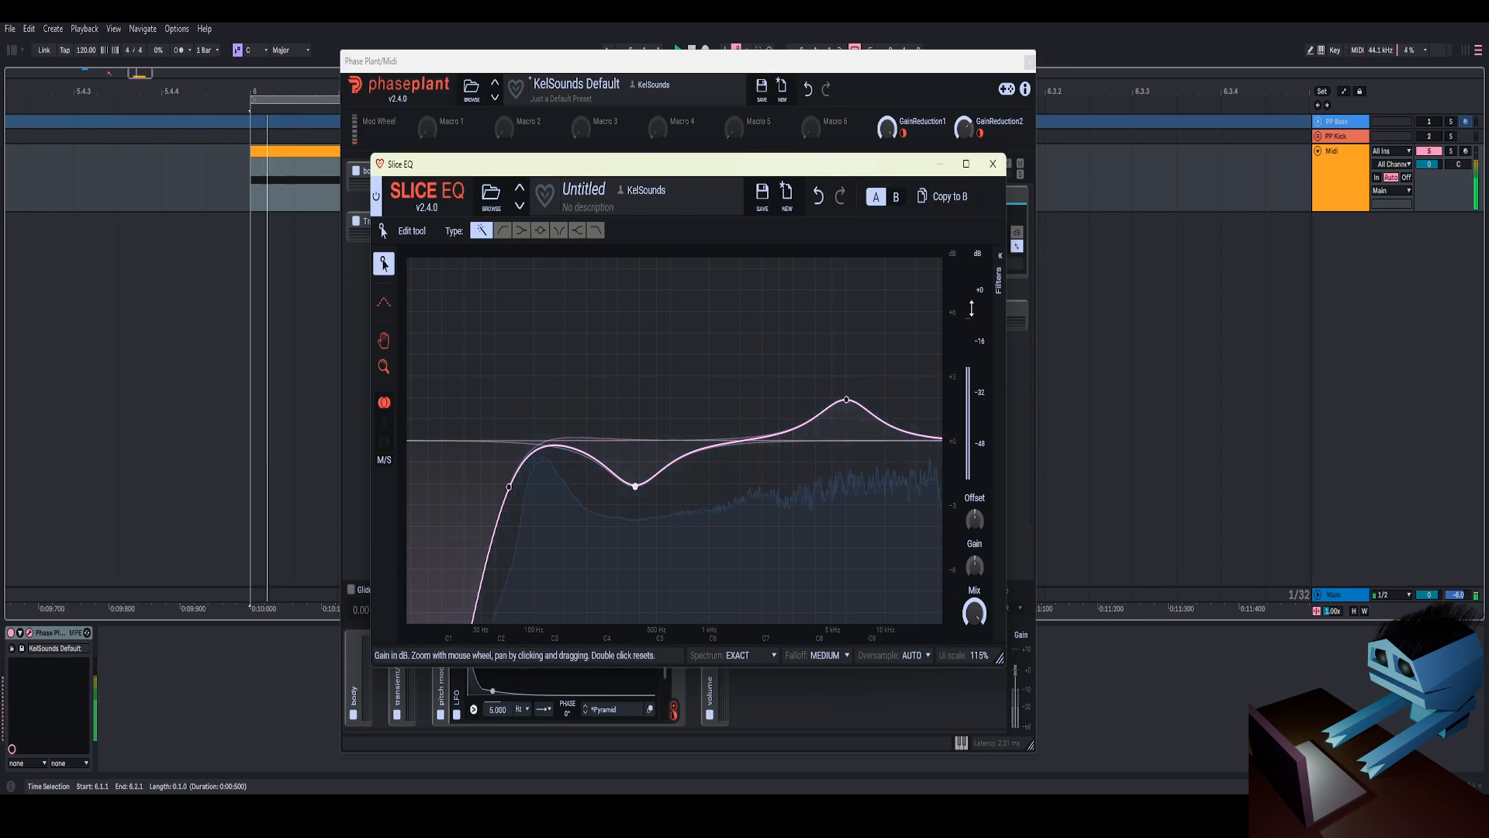
pyautogui.click(993, 164)
# Add a 3-Band EQ after the Slice EQ in the Lane 1 FX Group
pyautogui.click(797, 410)
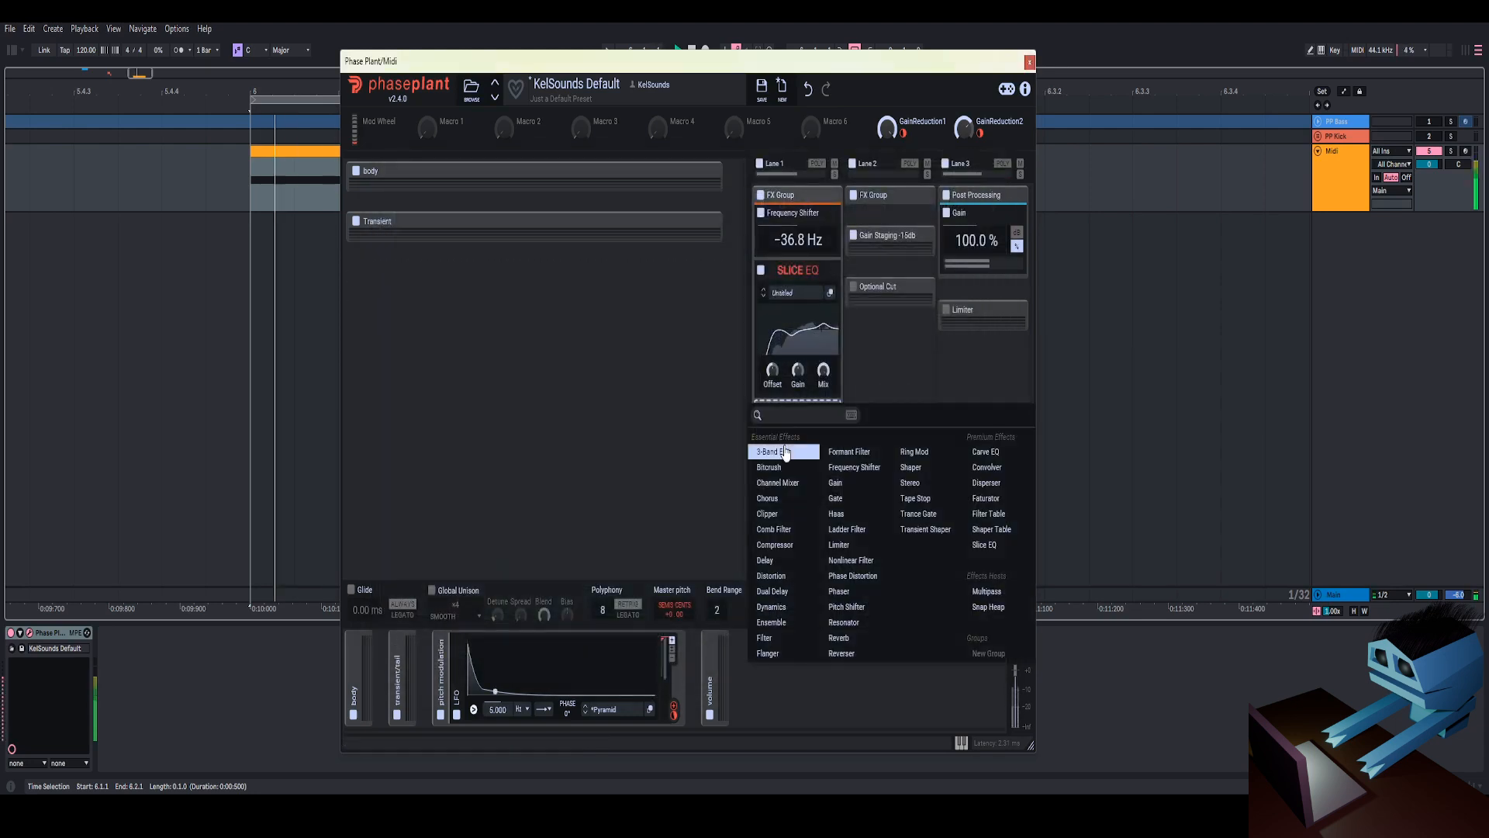
pyautogui.click(768, 444)
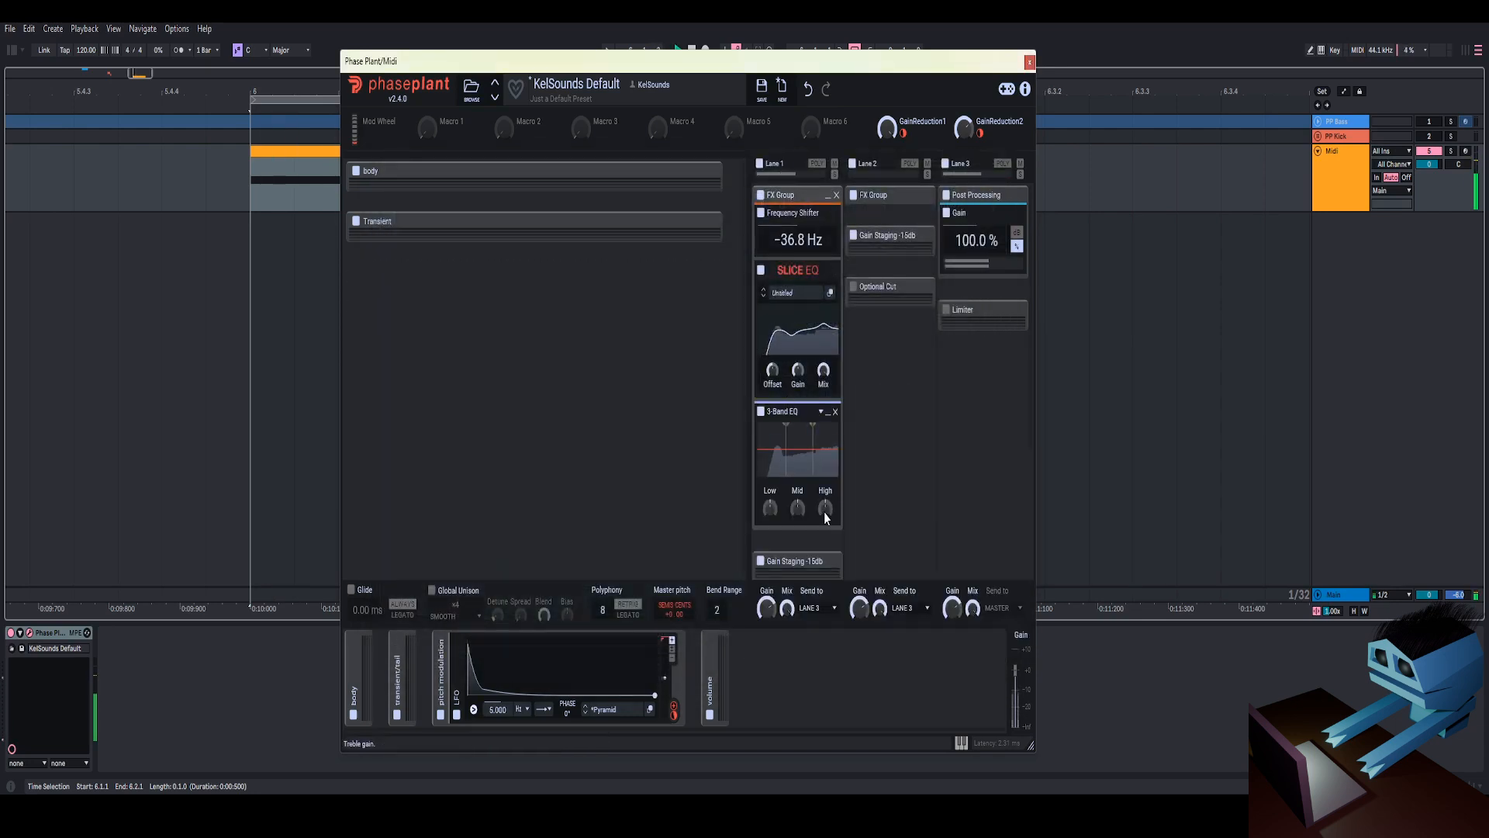
# Remove the 3-Band EQ from Lane 1, set the Frequency Shifter to about -31.6 Hz, and collapse the remaining effects
pyautogui.click(836, 411)
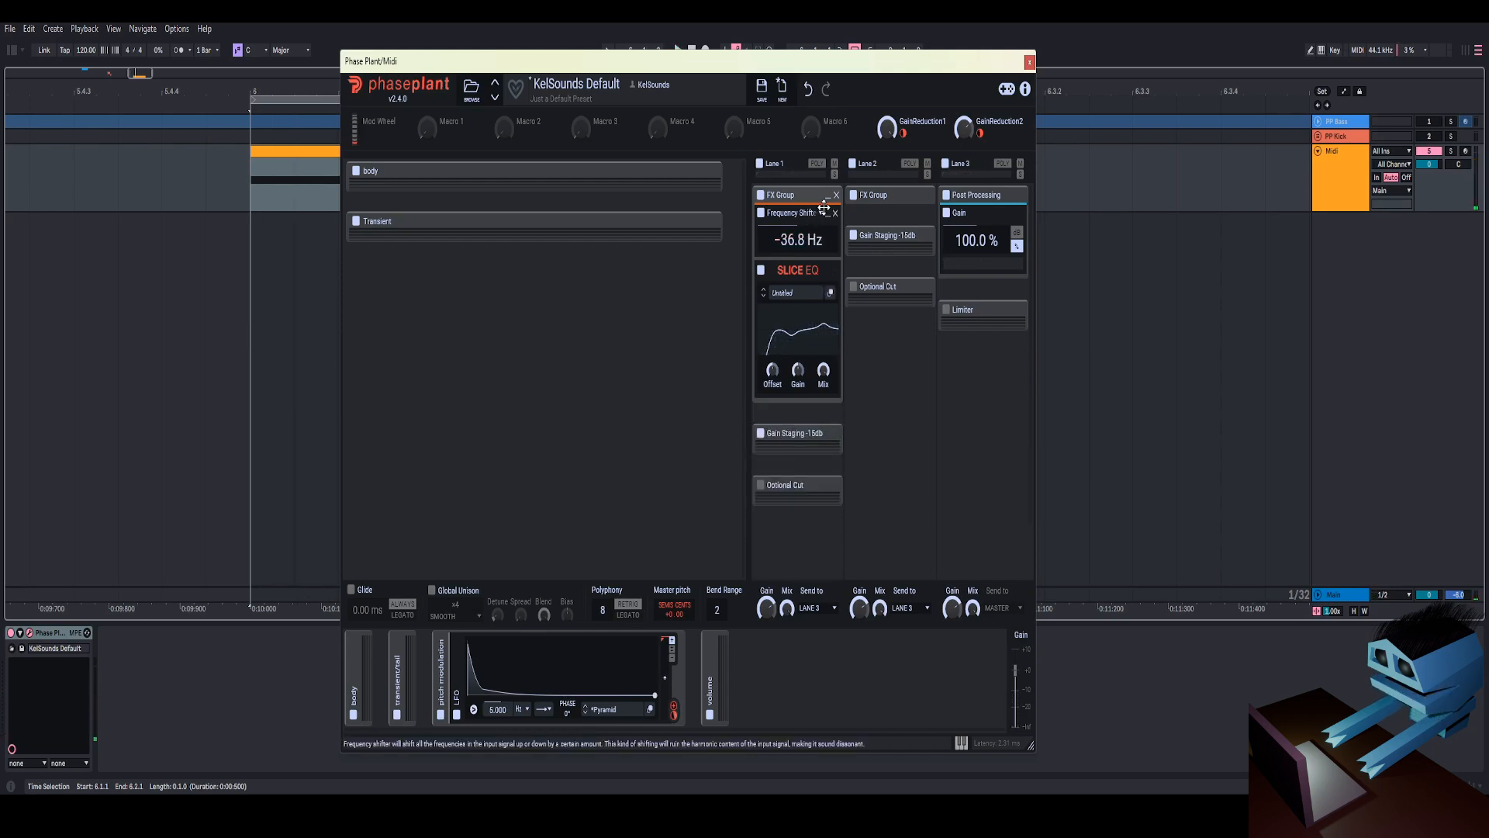
pyautogui.moveTo(801, 245)
pyautogui.mouseDown()
pyautogui.moveTo(801, 225)
pyautogui.moveTo(801, 241)
pyautogui.mouseUp()
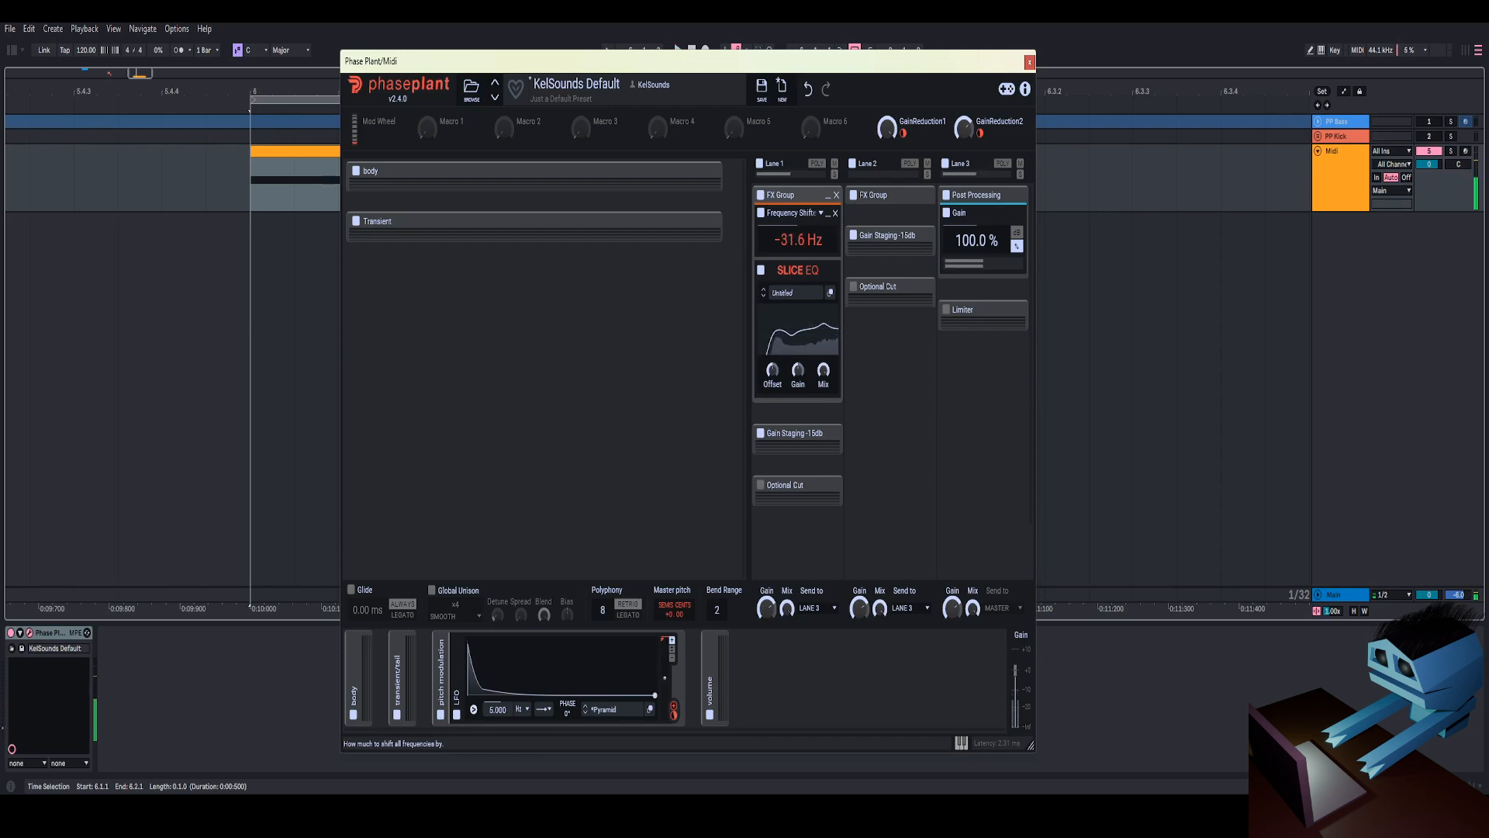
pyautogui.click(826, 213)
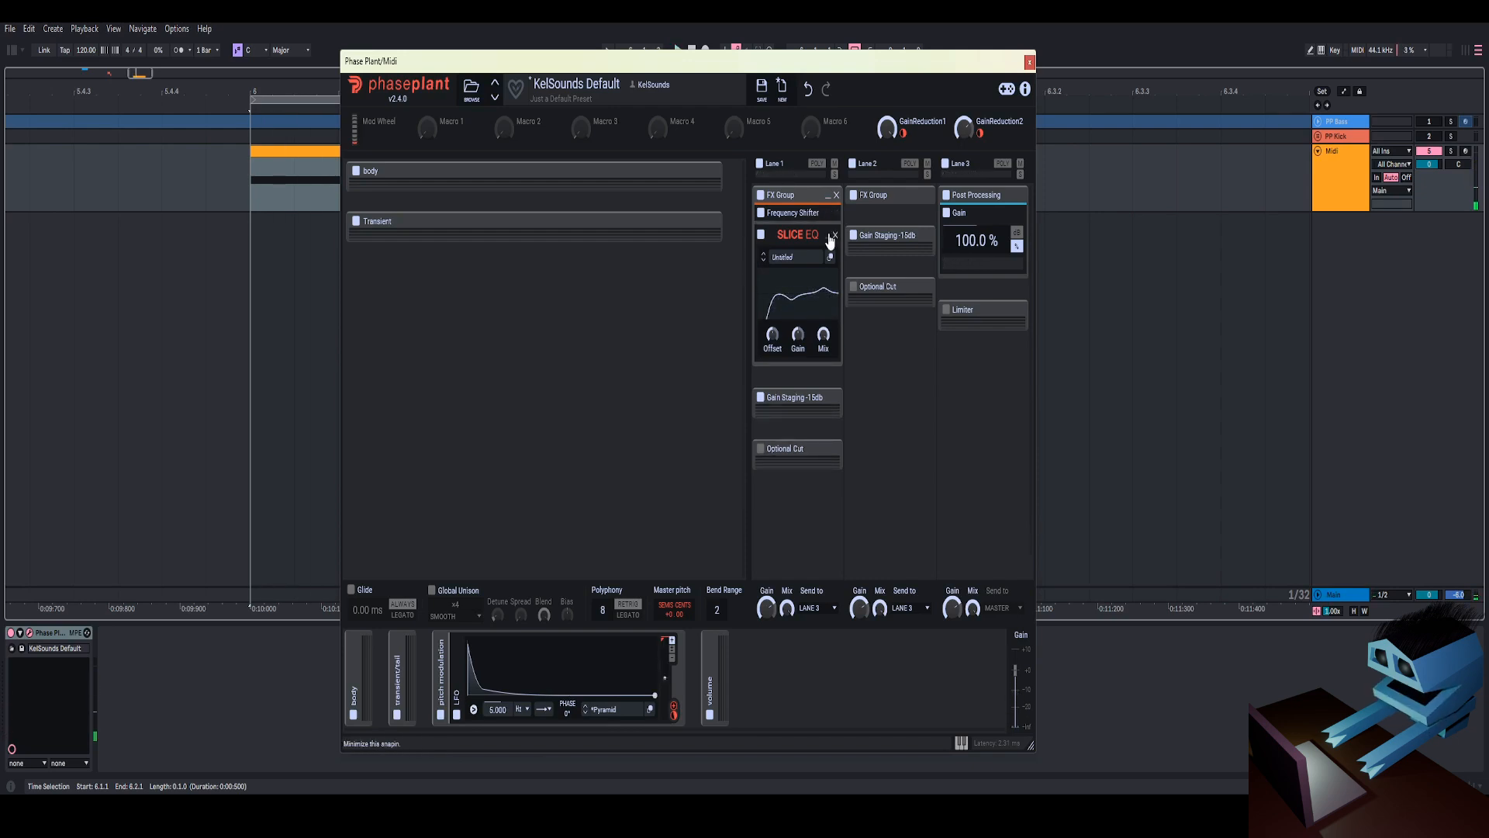
pyautogui.click(829, 235)
# Add a Shaper after the Slice EQ in Lane 1 and set its mix to about 19% while auditioning the loop
pyautogui.click(786, 258)
pyautogui.click(783, 249)
pyautogui.click(785, 247)
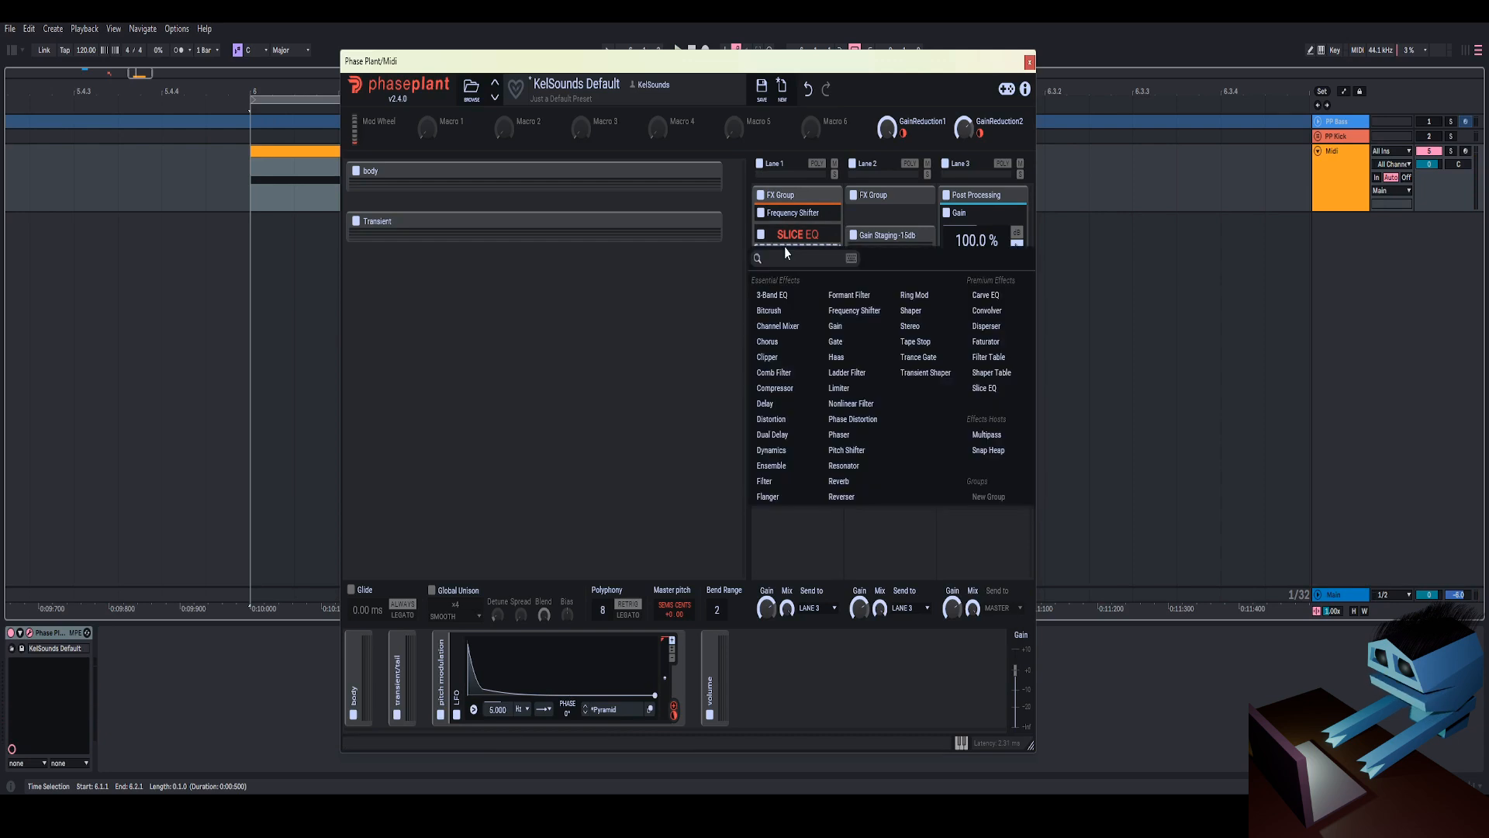
pyautogui.click(912, 310)
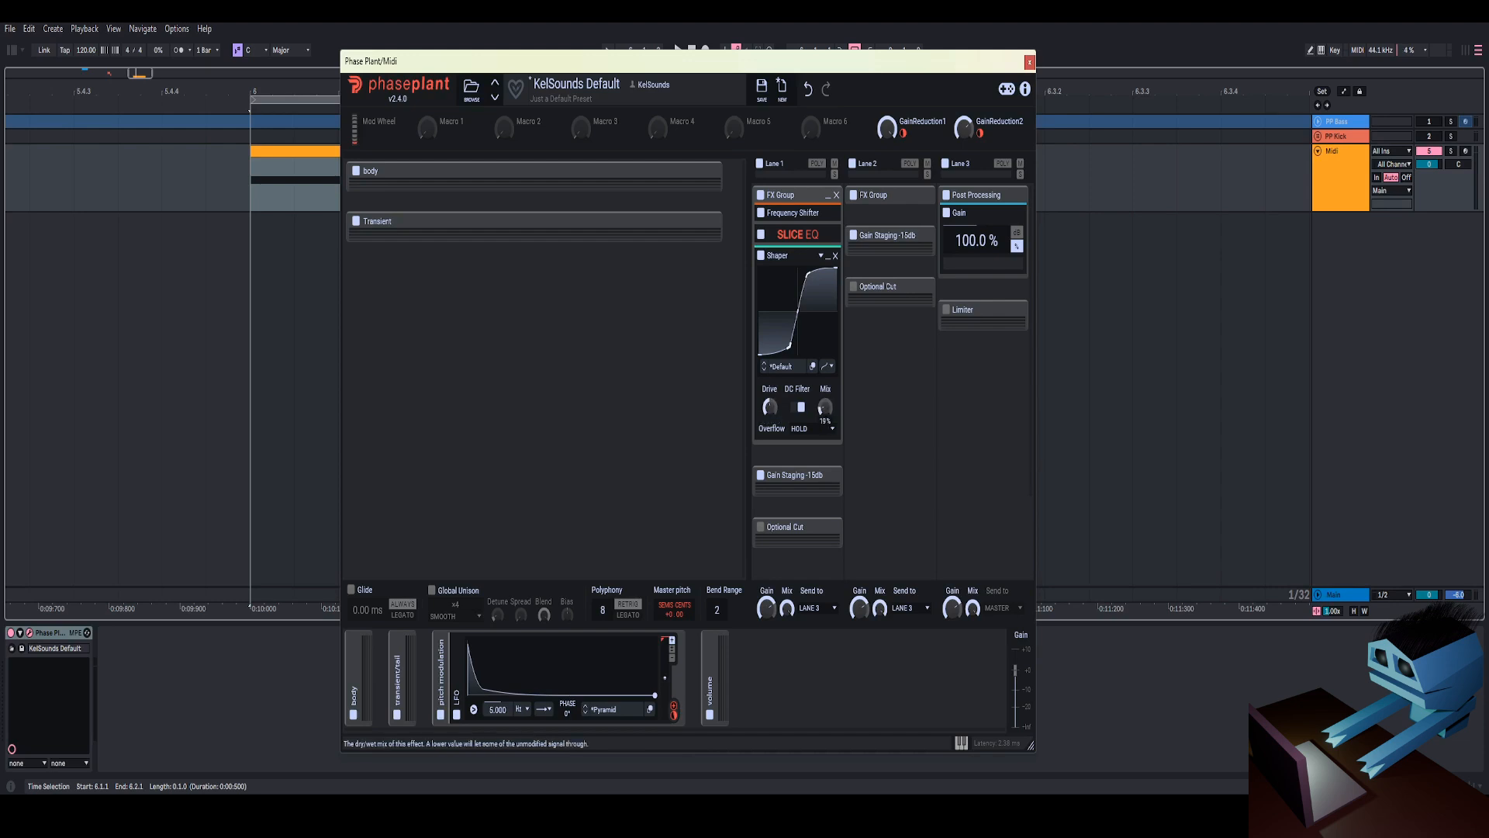
pyautogui.press('space')
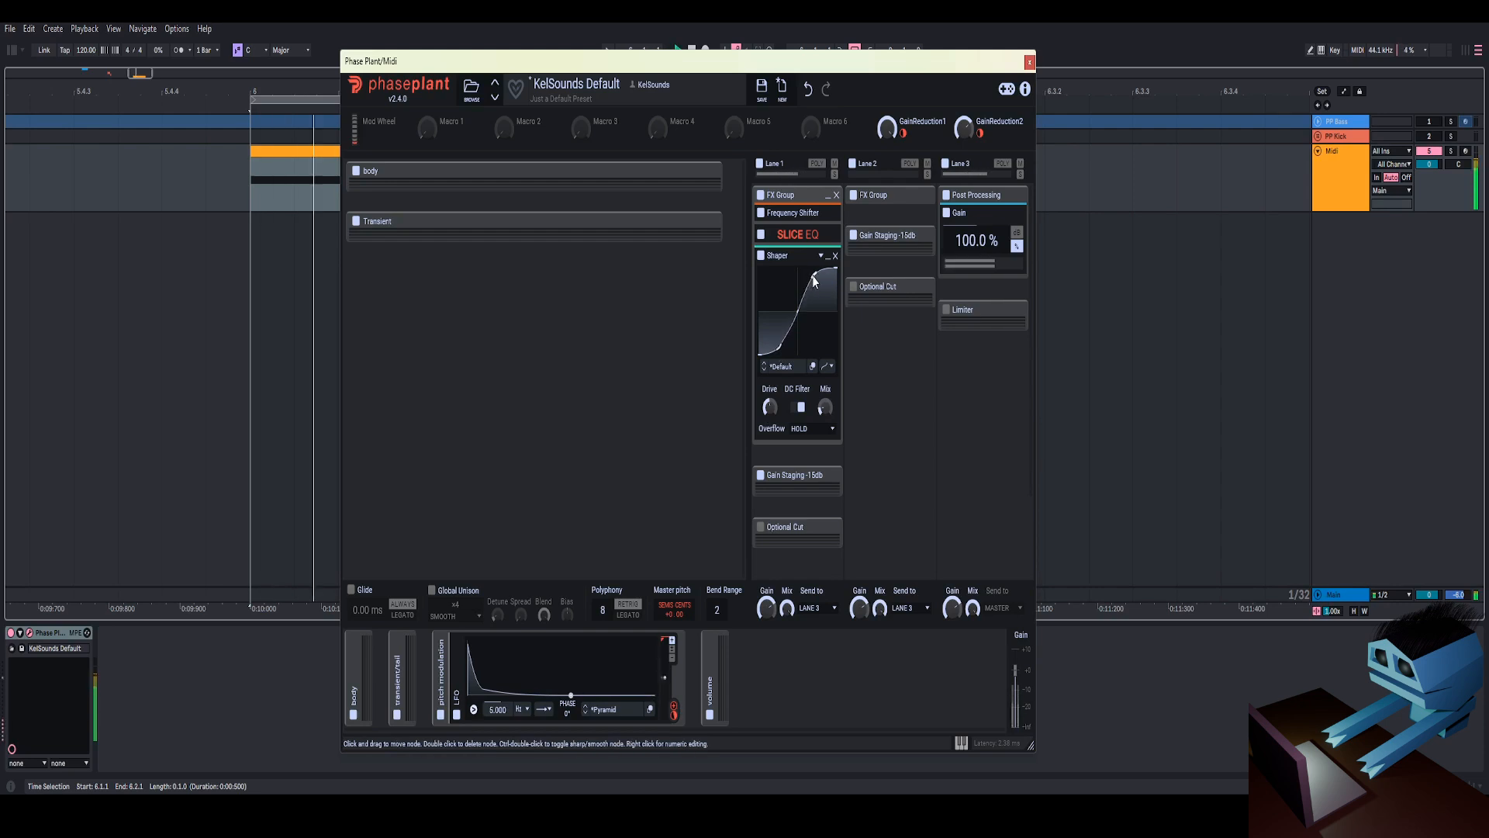
pyautogui.click(828, 255)
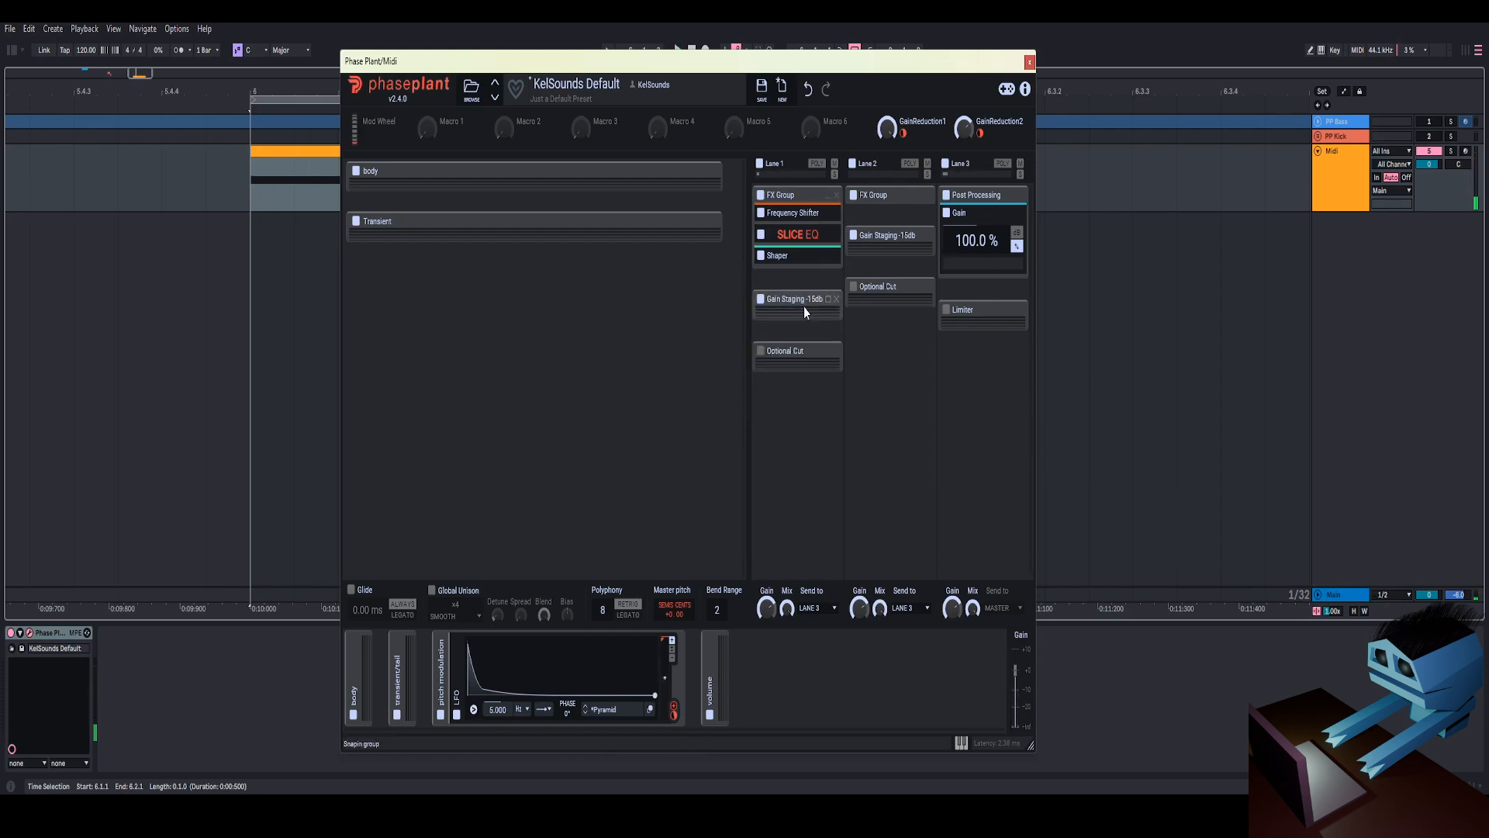
# Add a second Slice EQ after the Shaper in Lane 1 with a low-cut filter at about 90 Hz
pyautogui.click(797, 268)
pyautogui.click(984, 412)
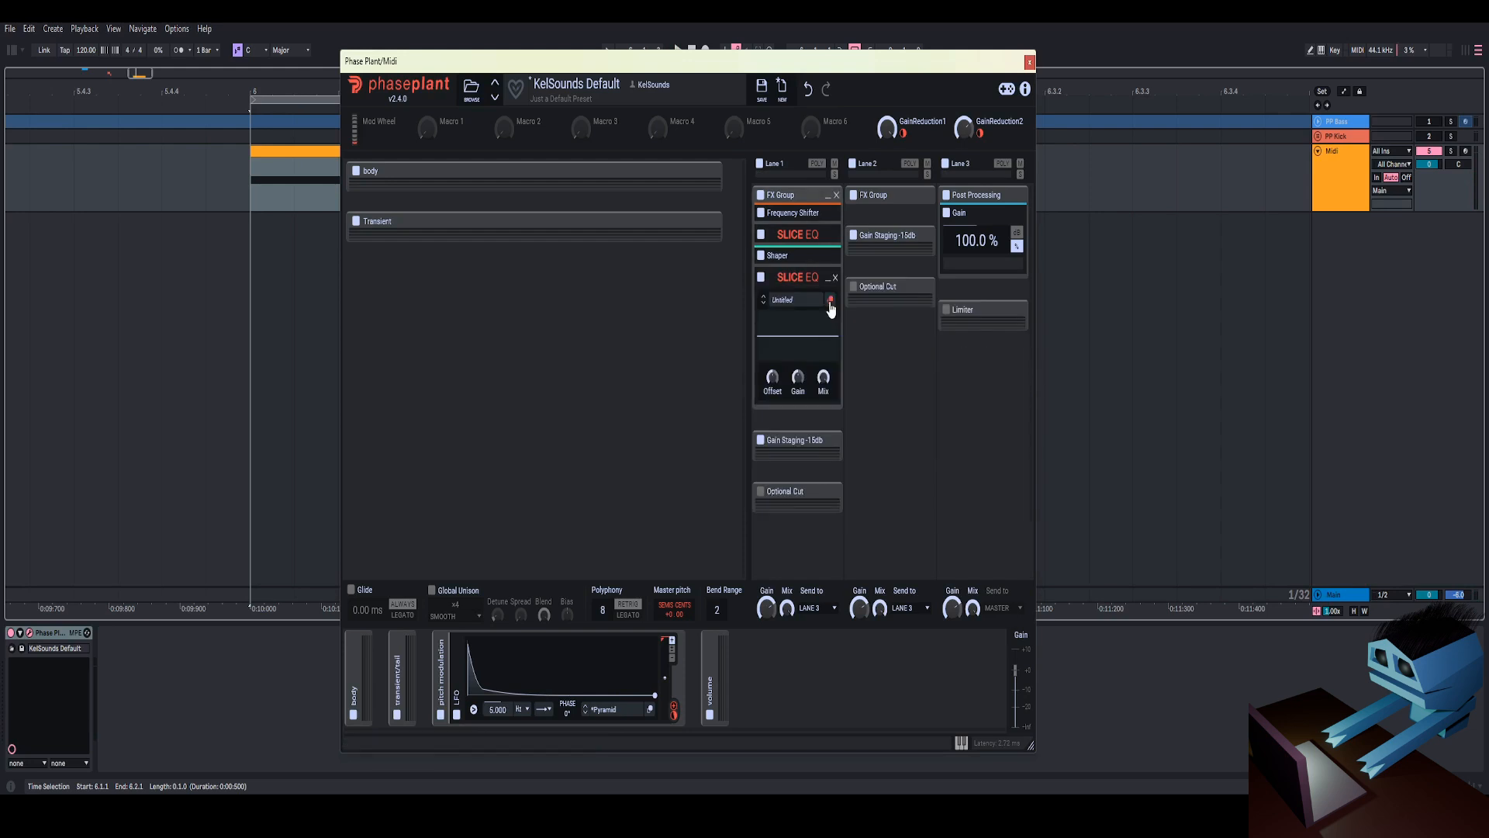
pyautogui.click(830, 301)
pyautogui.click(502, 230)
pyautogui.moveTo(432, 440); pyautogui.dragTo(523, 444)
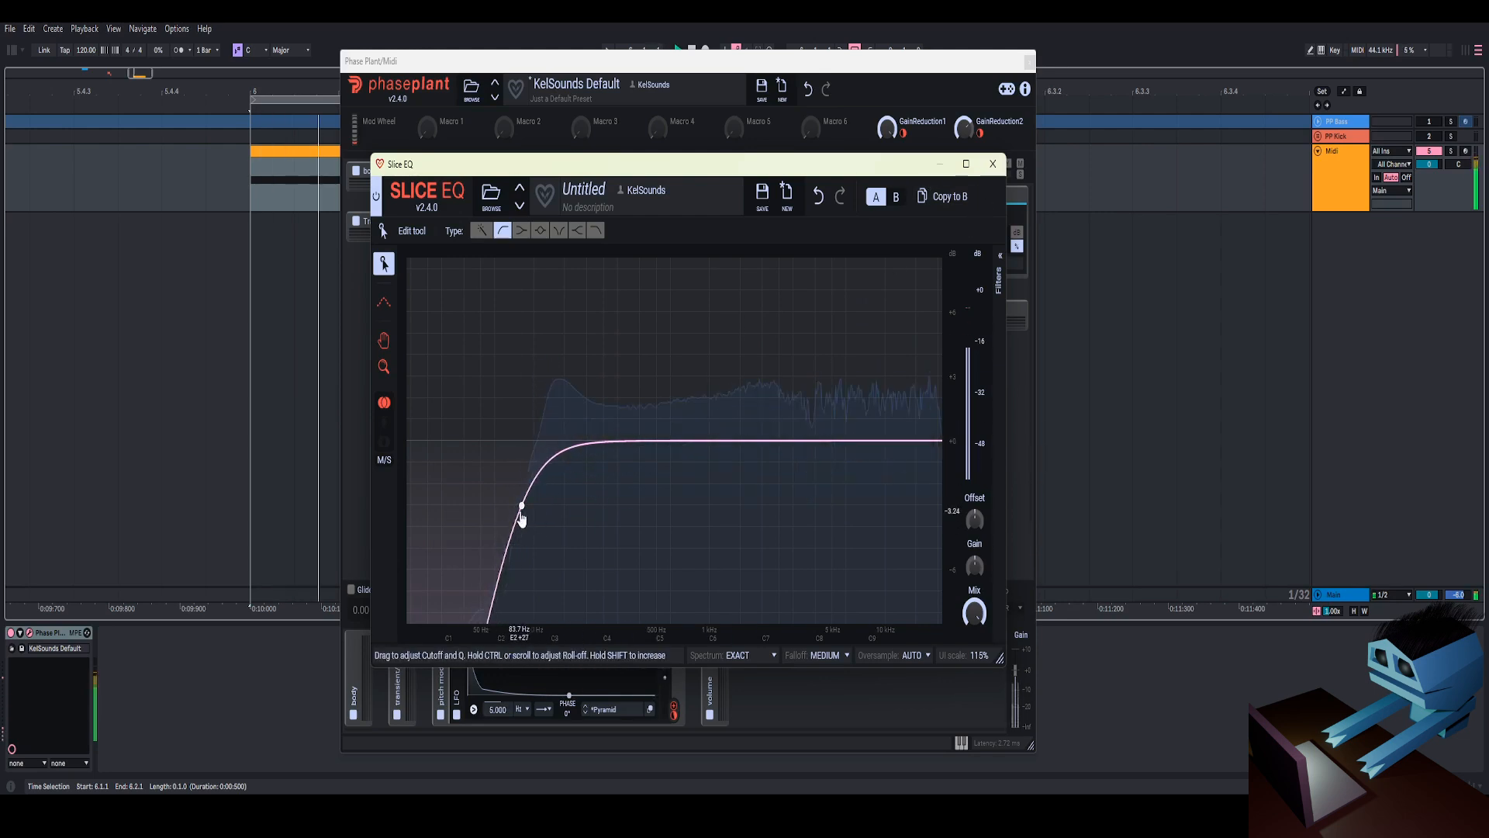
pyautogui.moveTo(522, 509); pyautogui.dragTo(524, 515)
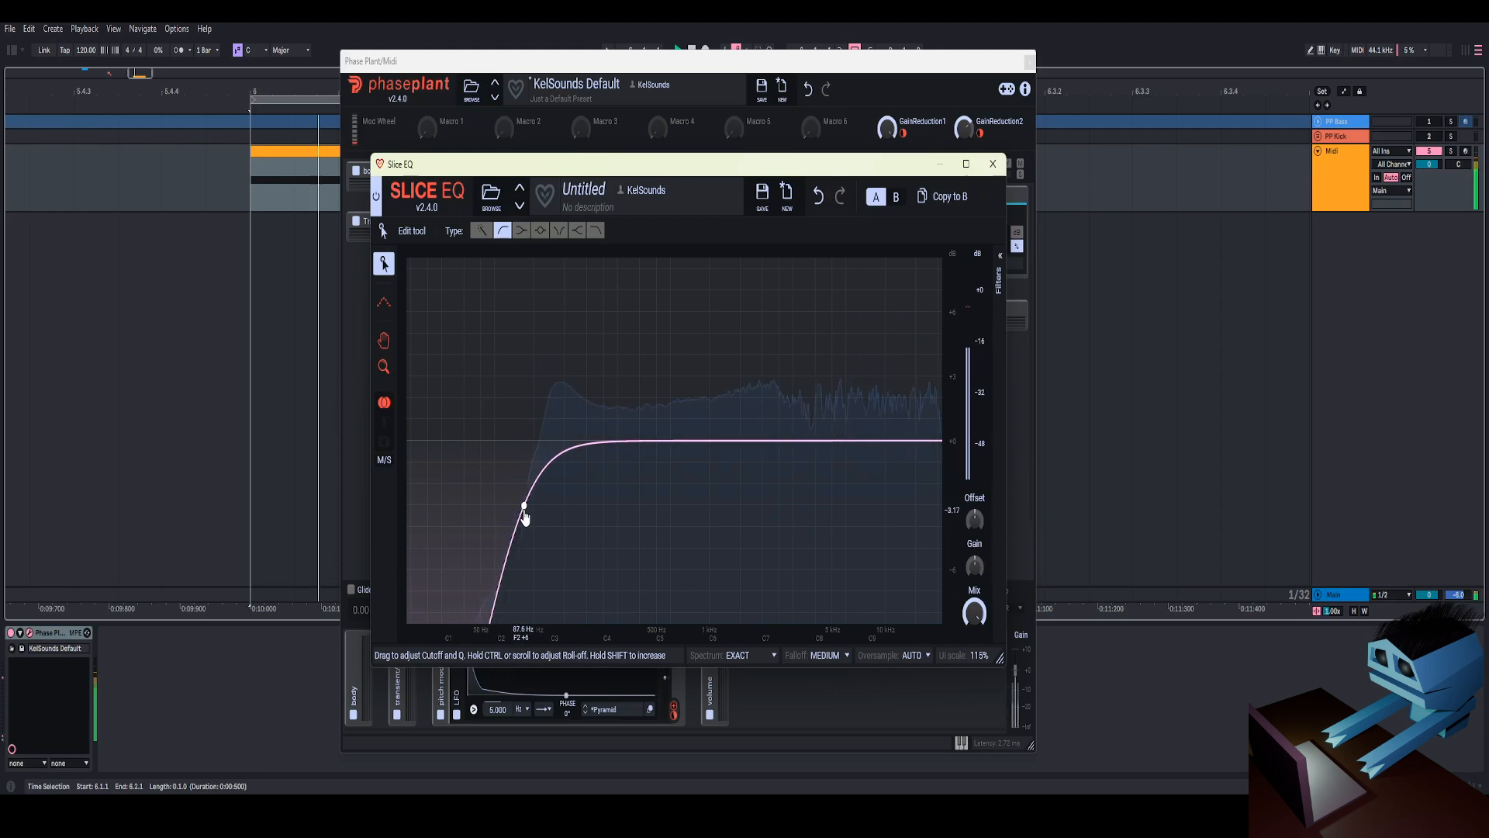
pyautogui.press('space')
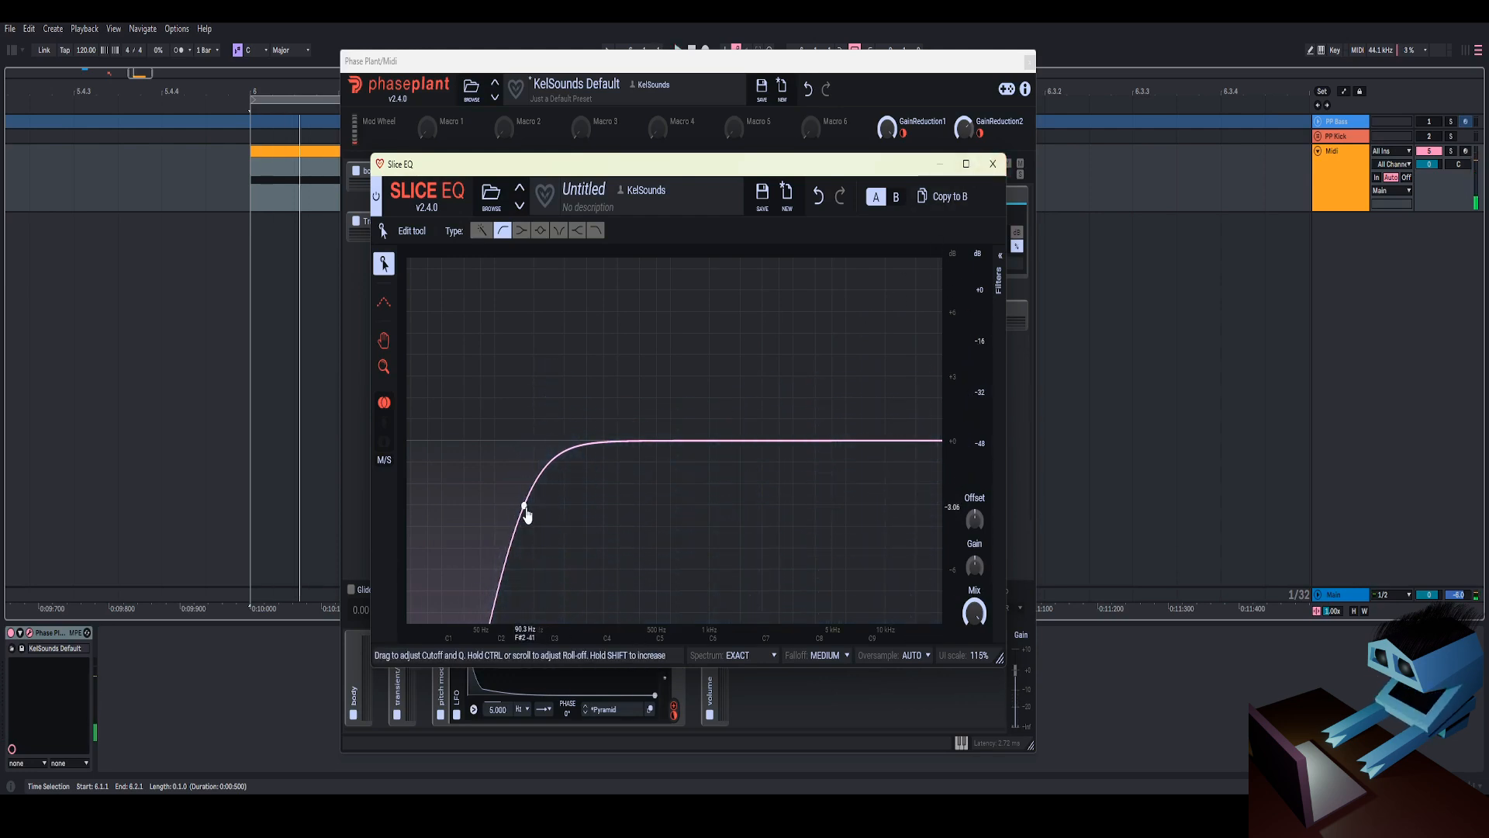
pyautogui.moveTo(524, 509); pyautogui.dragTo(527, 509)
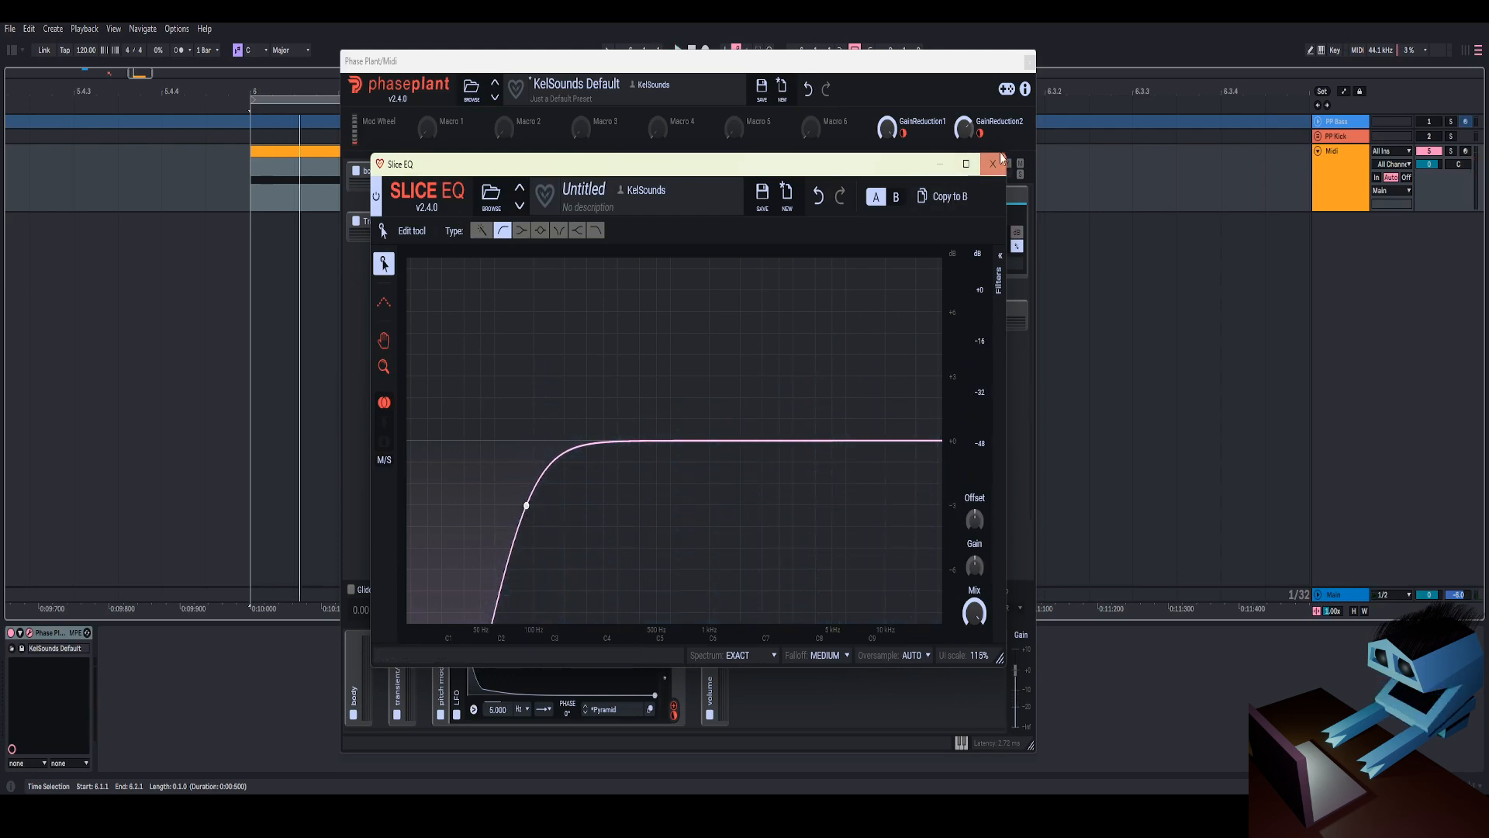
pyautogui.click(993, 163)
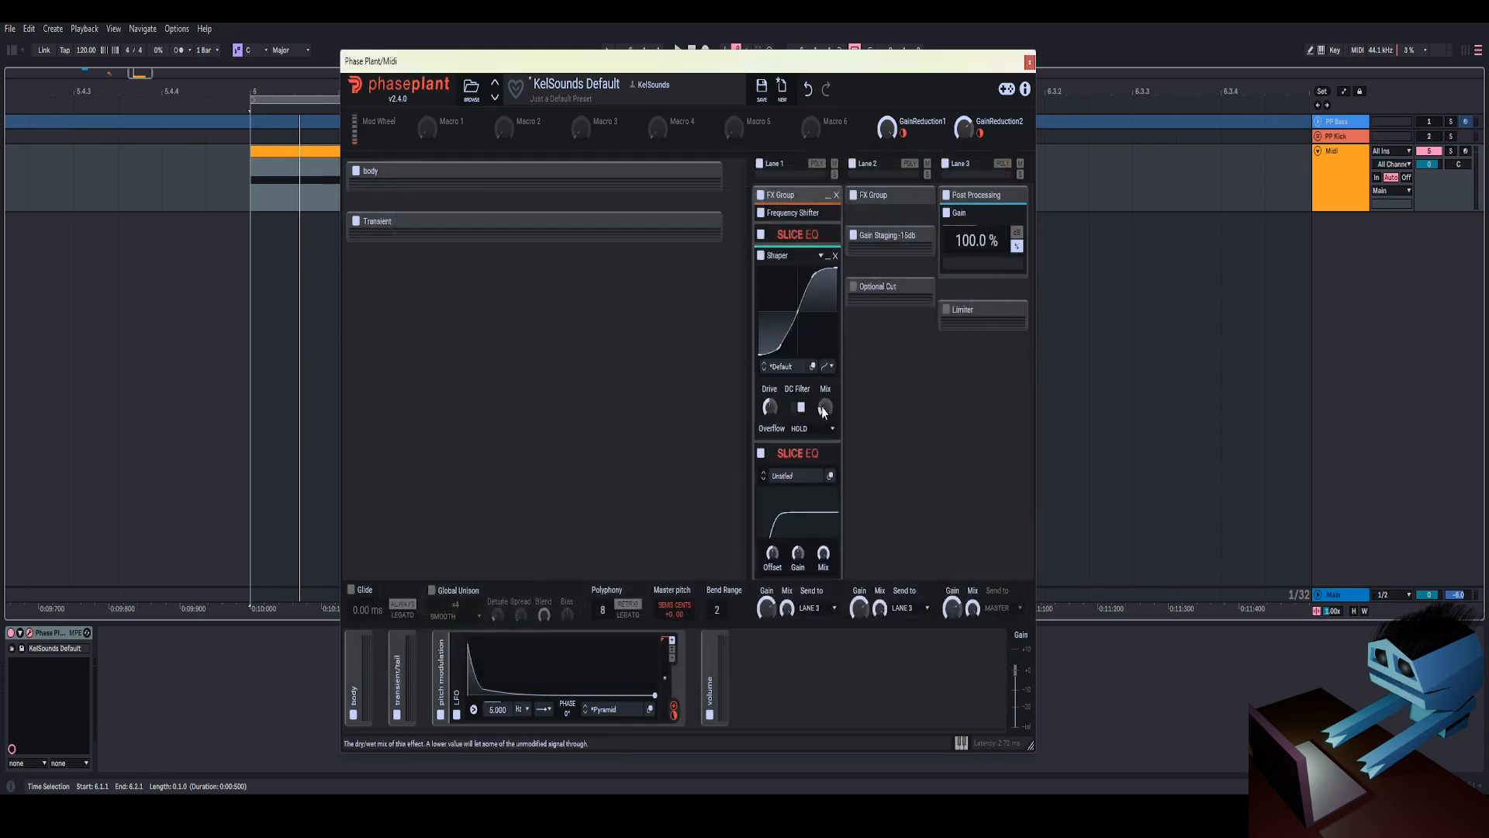
# Play the loop, add a Clipper after the second Slice EQ in Lane 1, and lower its threshold to about -11.75 dB
pyautogui.press('space')
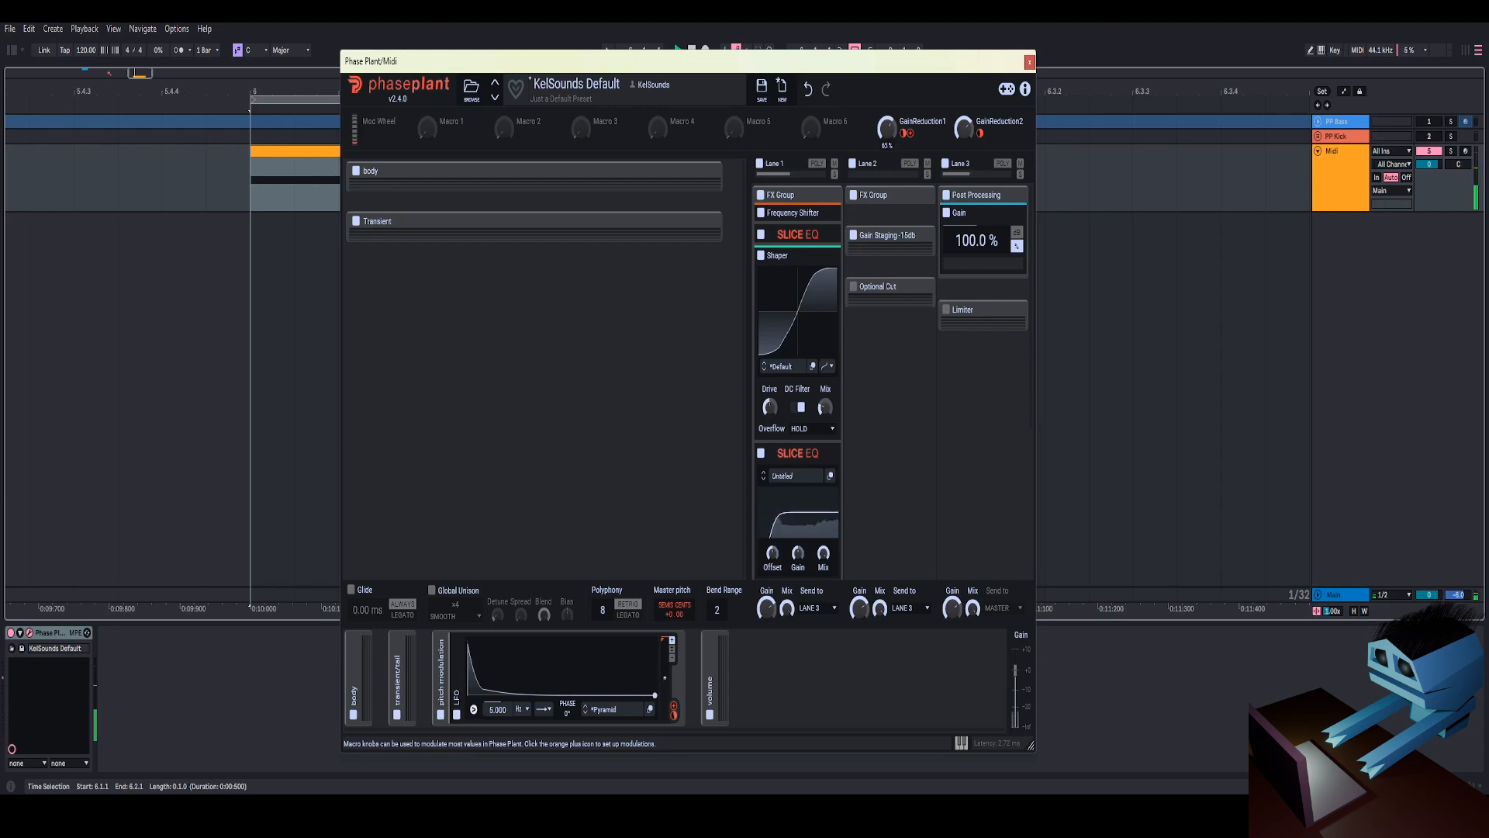
pyautogui.click(826, 255)
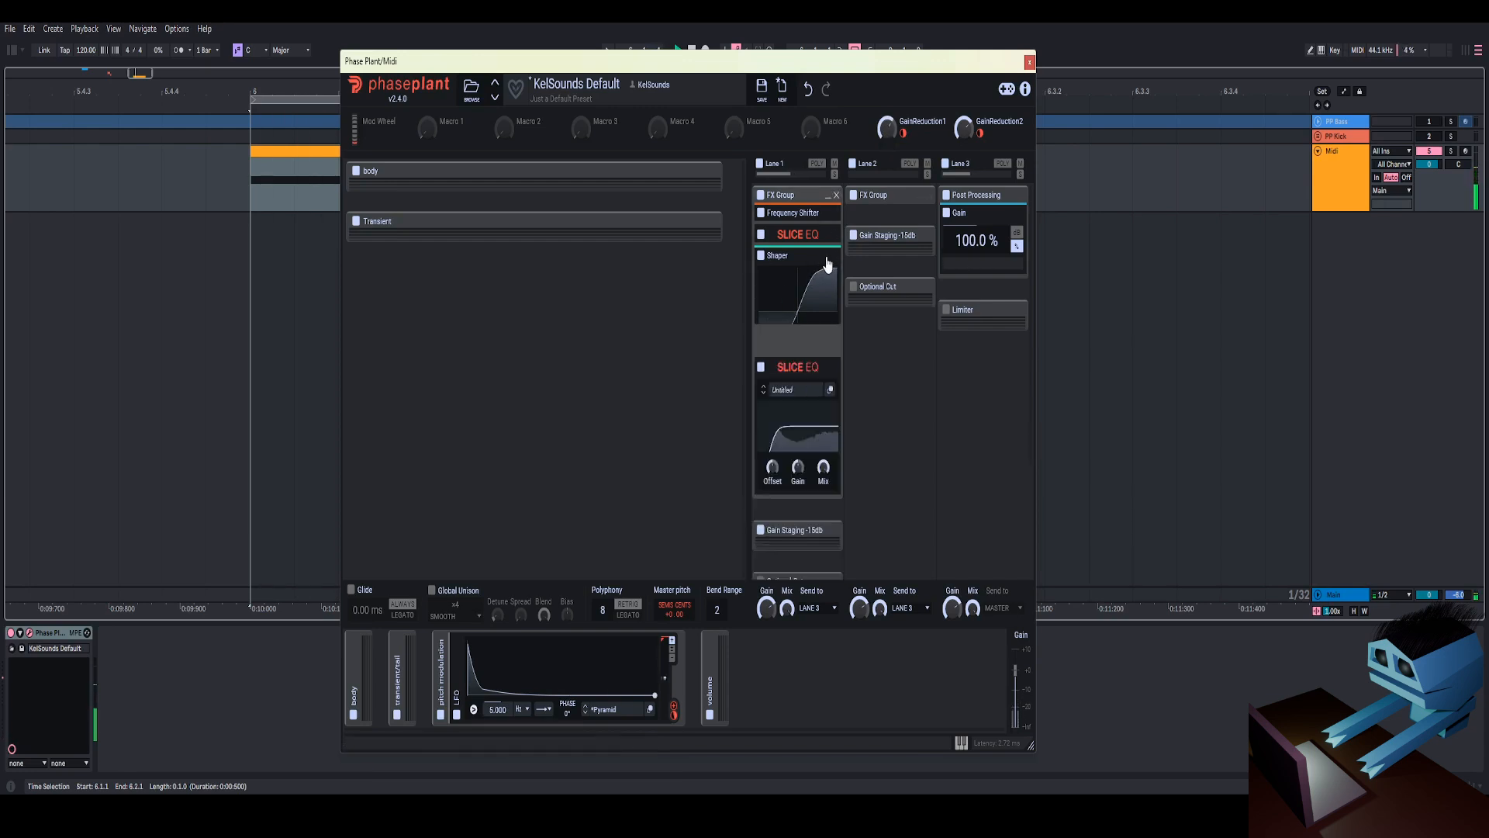
pyautogui.click(826, 279)
pyautogui.click(812, 293)
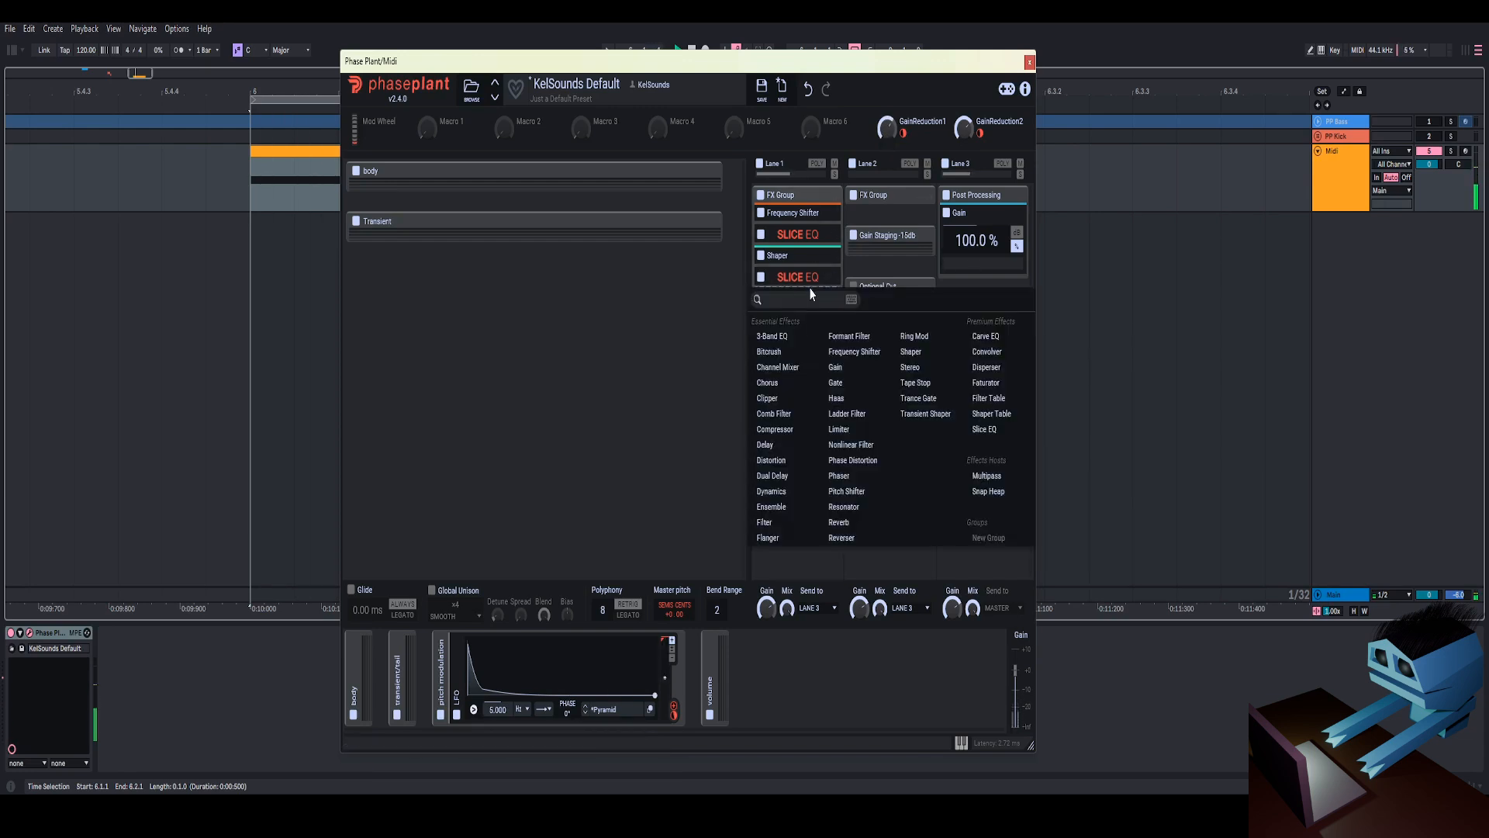
pyautogui.click(778, 400)
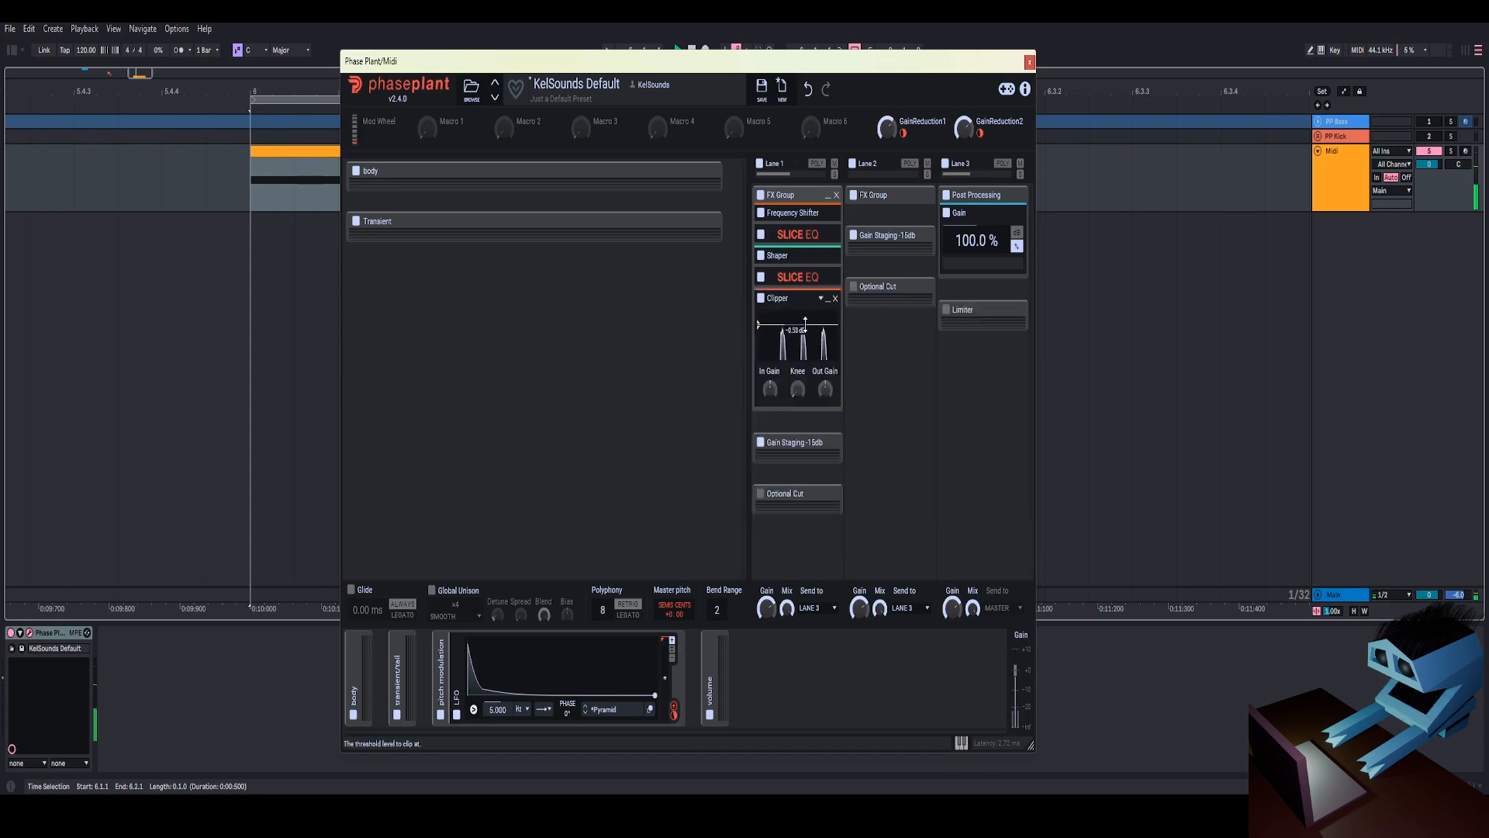
pyautogui.moveTo(805, 323); pyautogui.dragTo(804, 336)
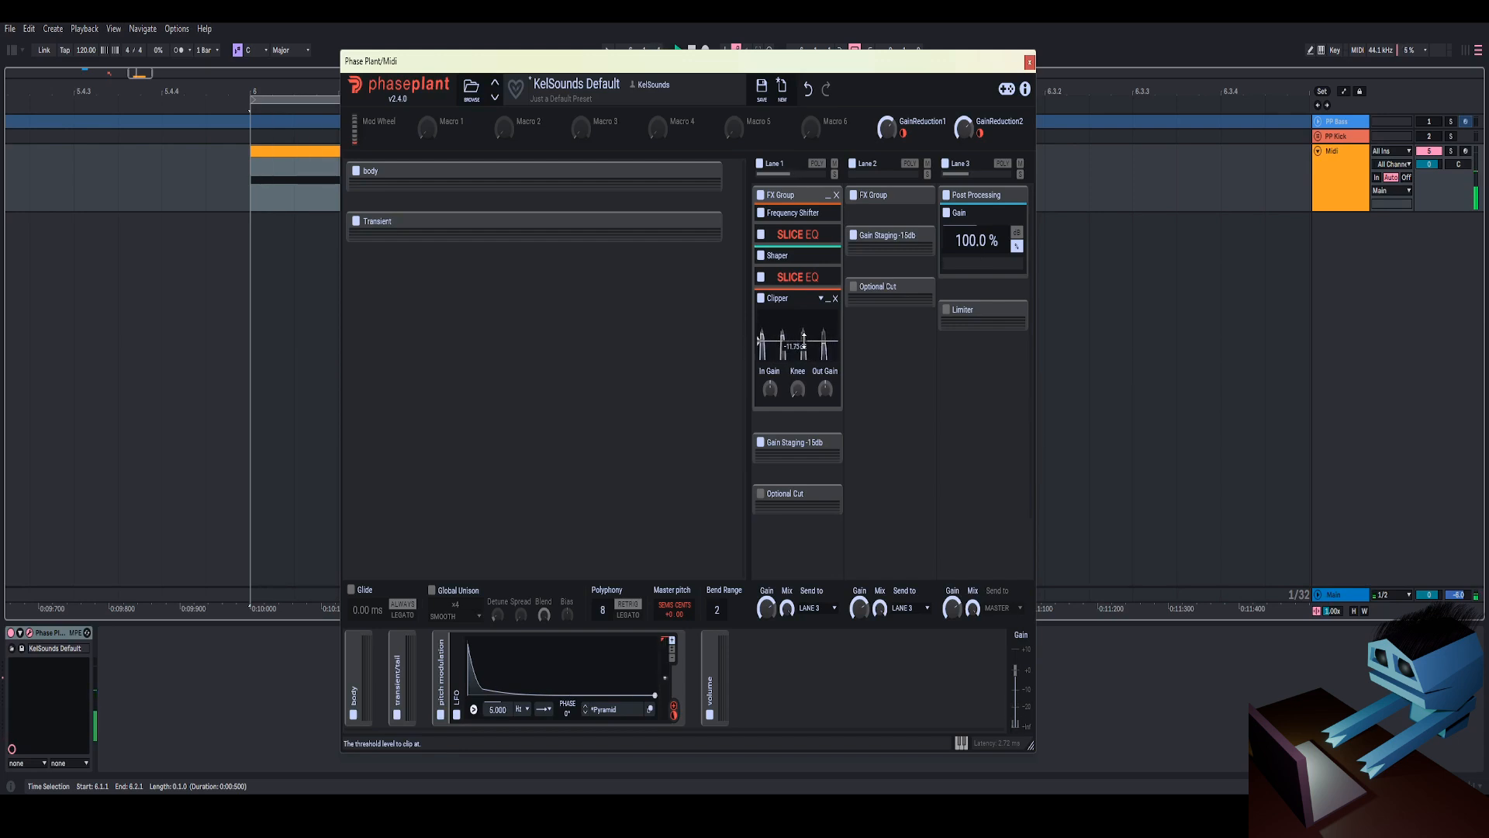
# Set the GainReduction1 macro to 70% and raise the Clipper threshold to about -6.5 dB
pyautogui.rightClick(889, 134)
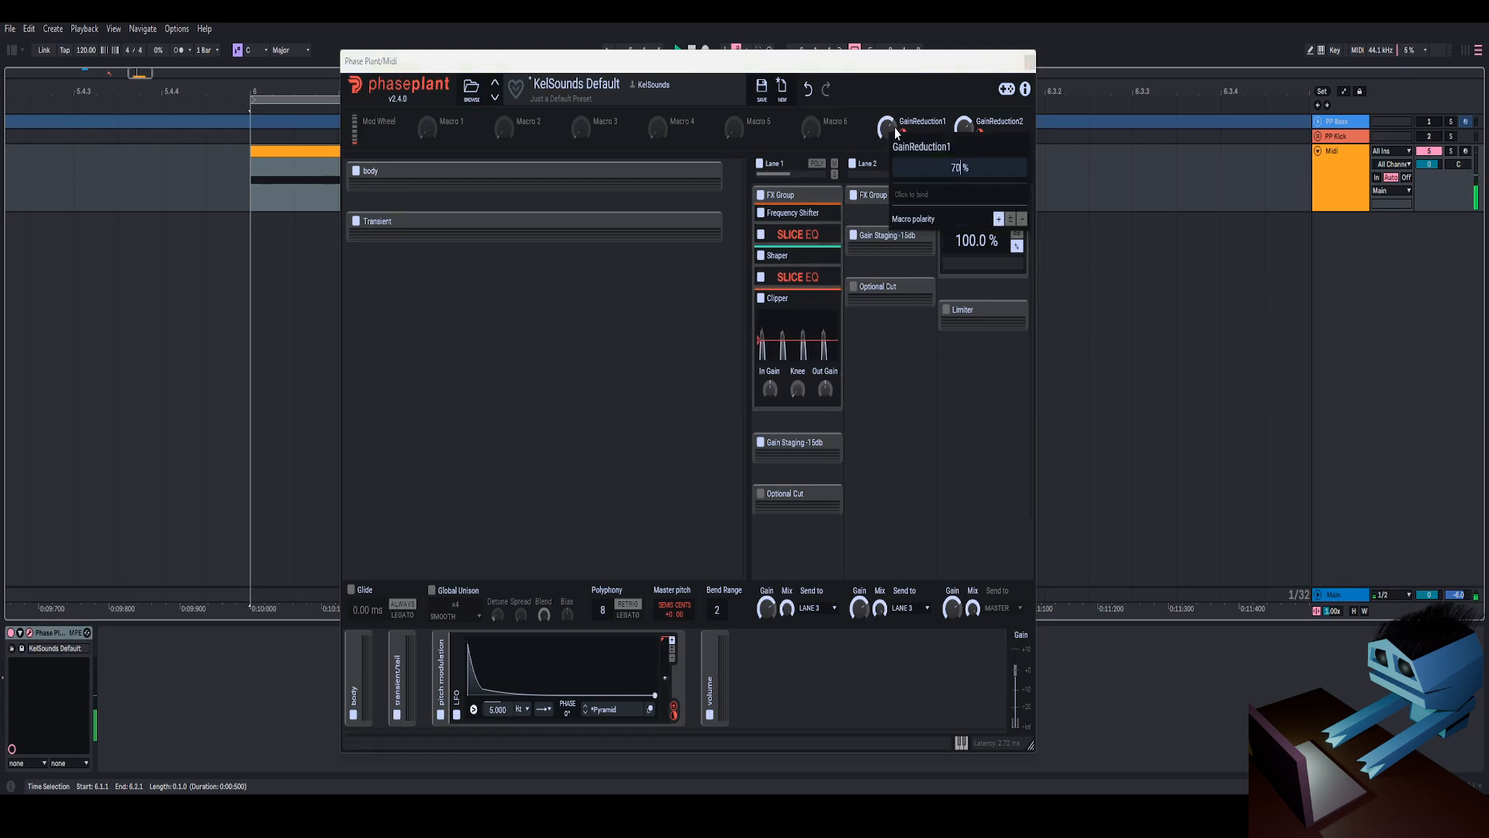
pyautogui.click(895, 132)
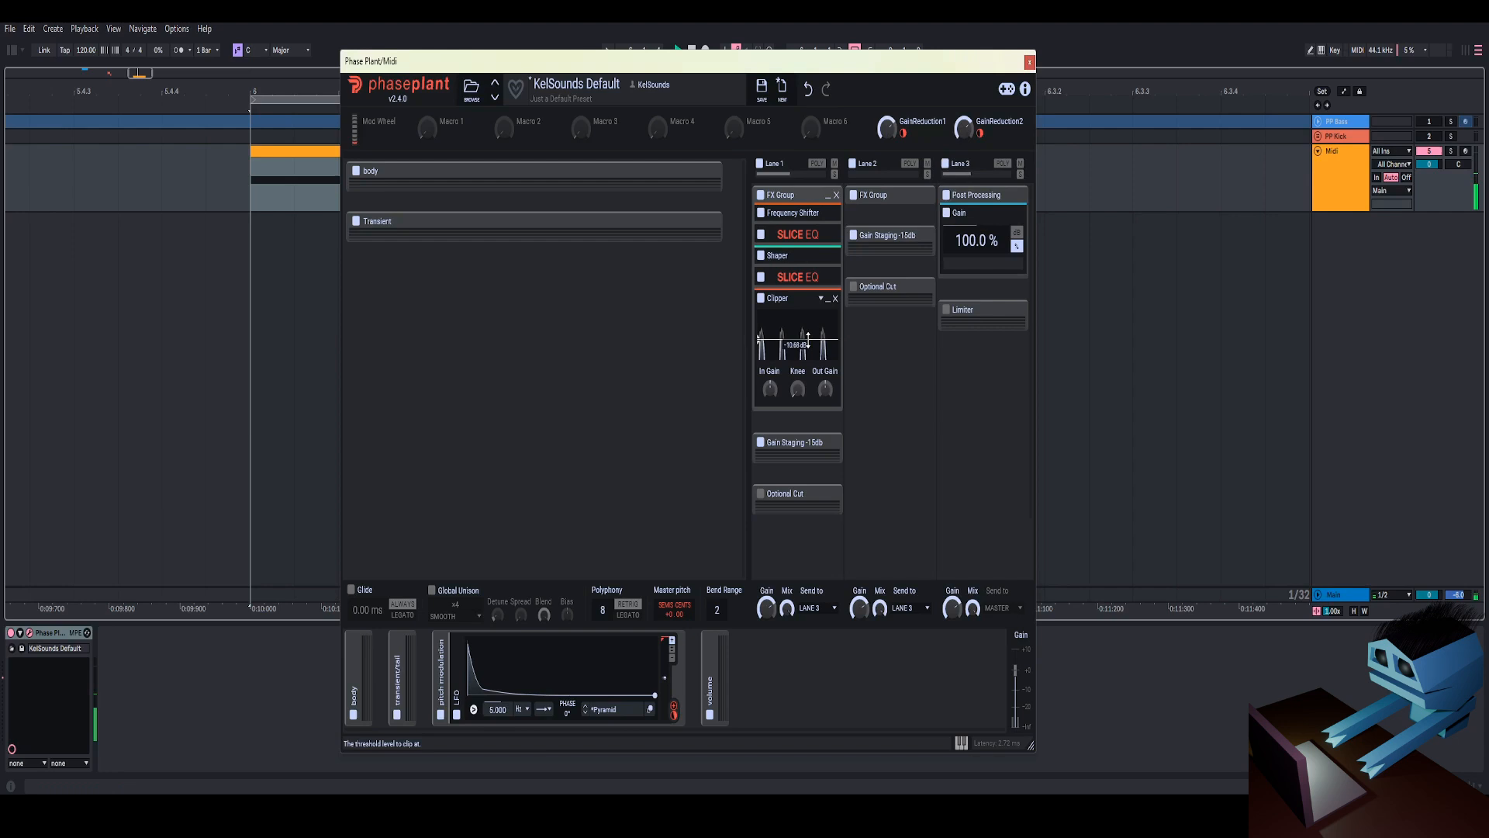
pyautogui.moveTo(810, 339); pyautogui.dragTo(809, 336)
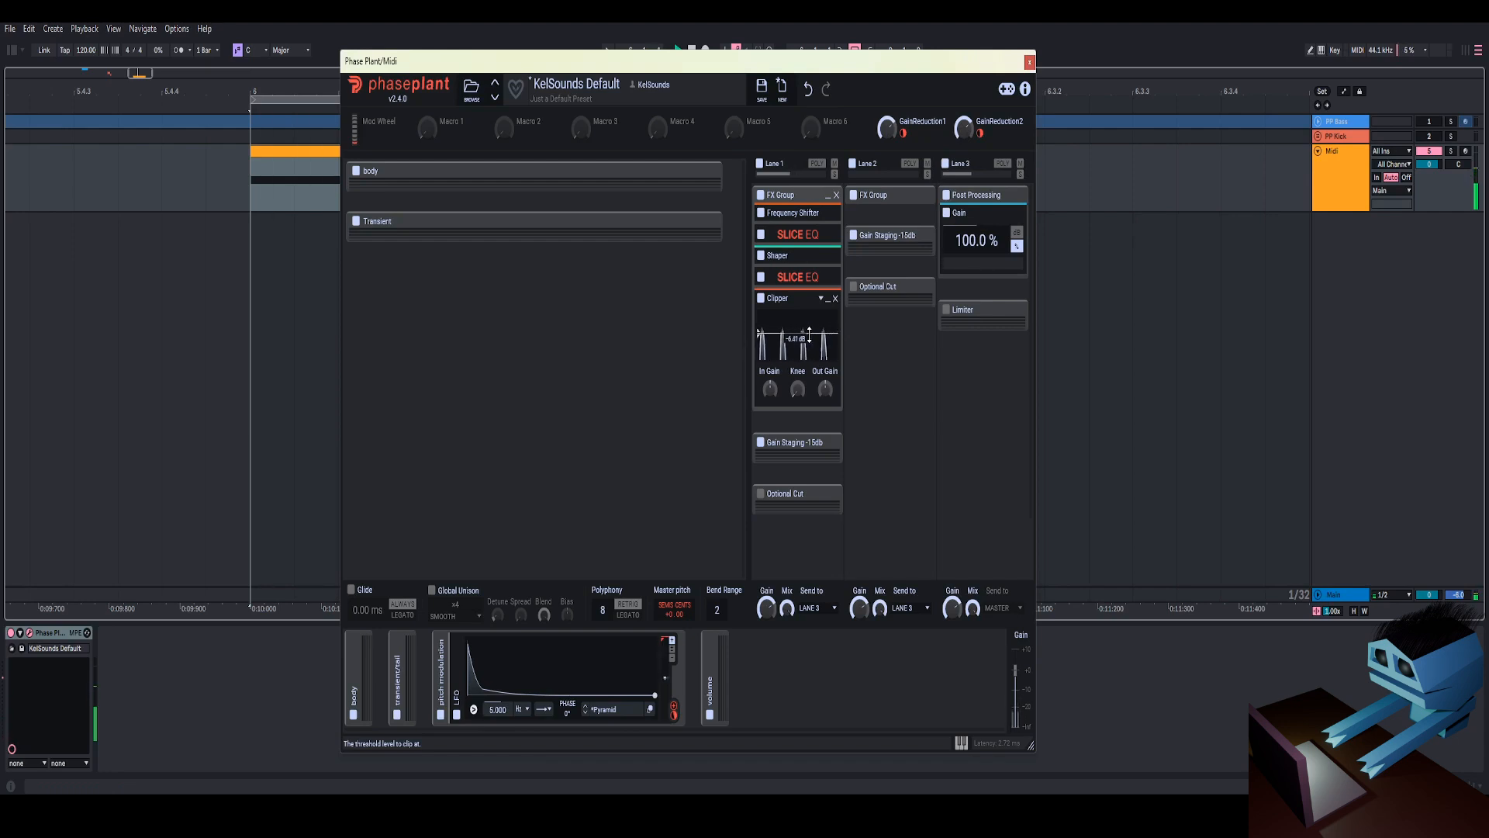
pyautogui.click(827, 300)
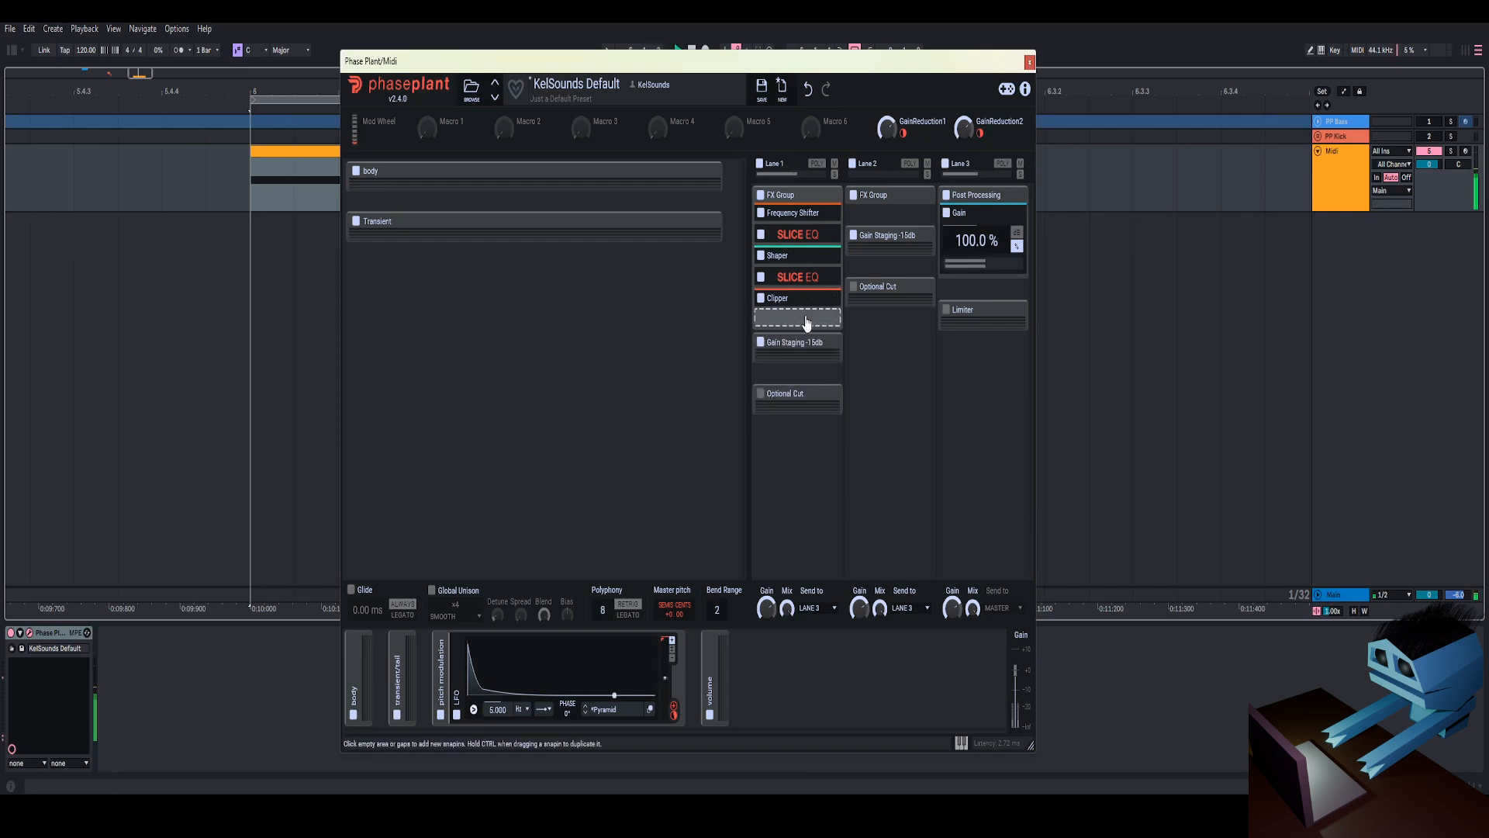
# Add a Multipass after the Clipper in Lane 1 and load the factory Dynamics preset N.O.T.T
pyautogui.click(807, 320)
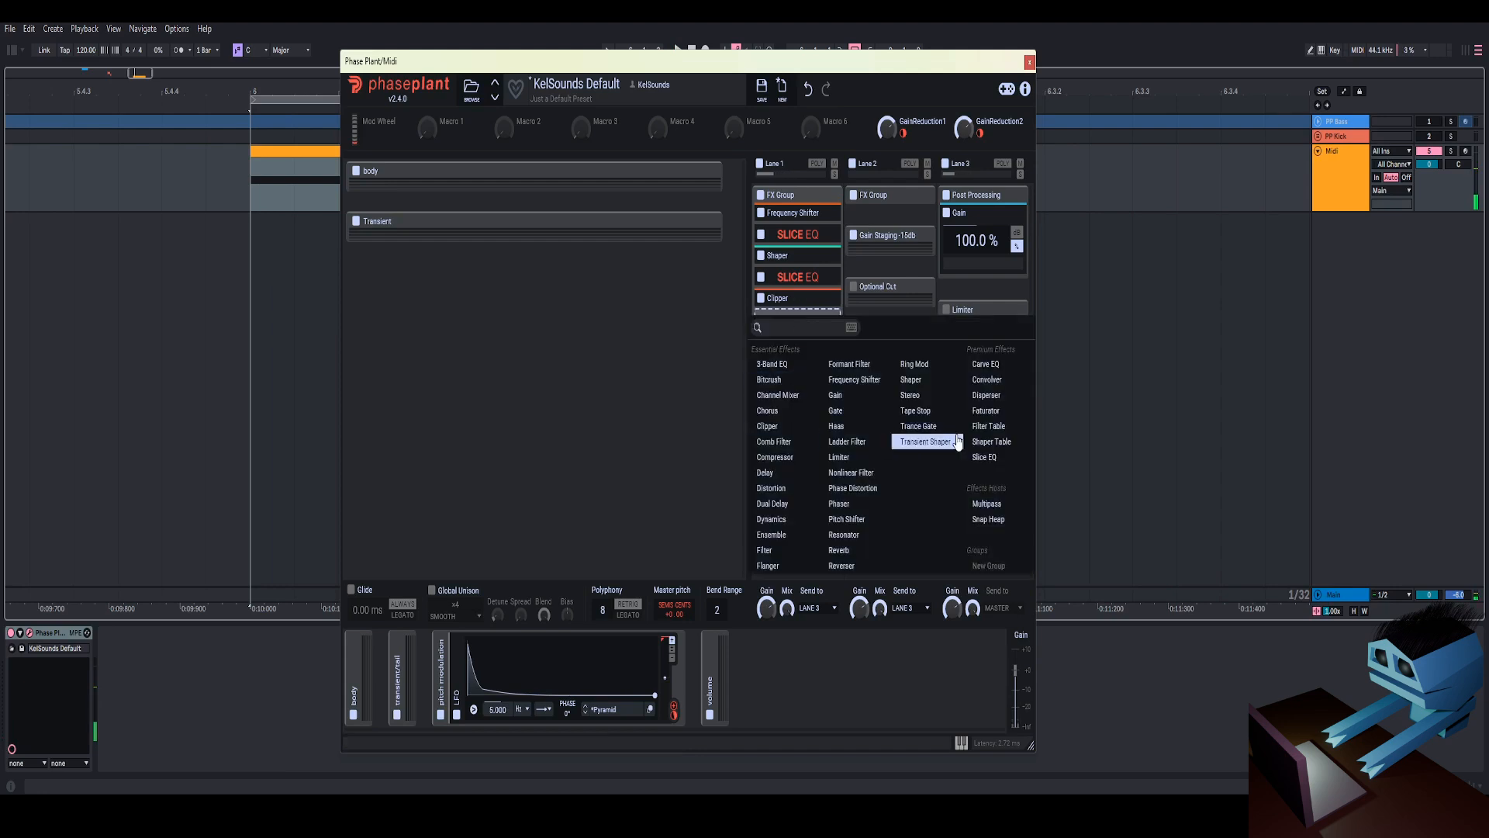
pyautogui.click(993, 503)
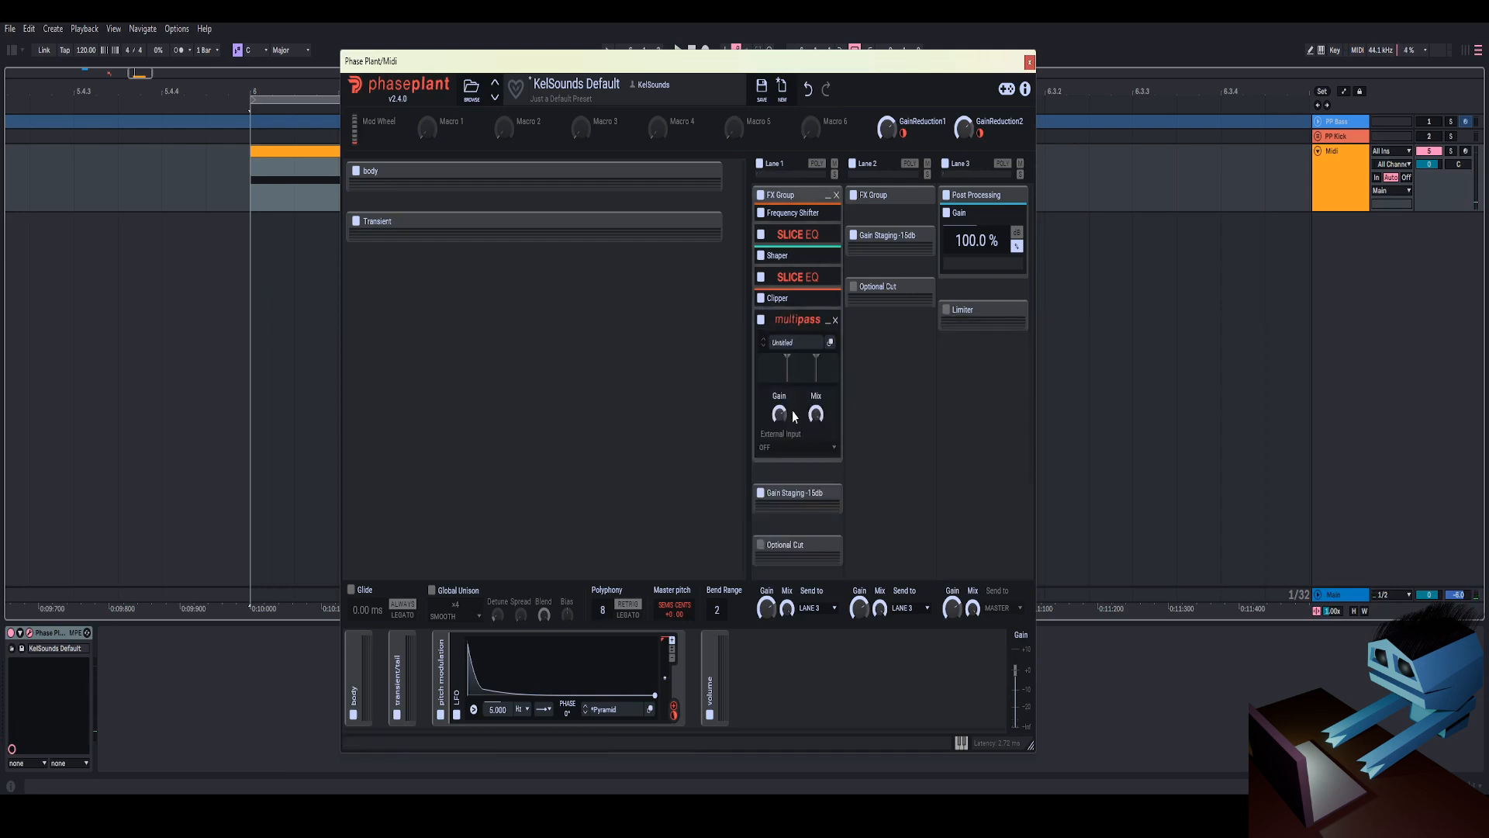
pyautogui.click(796, 343)
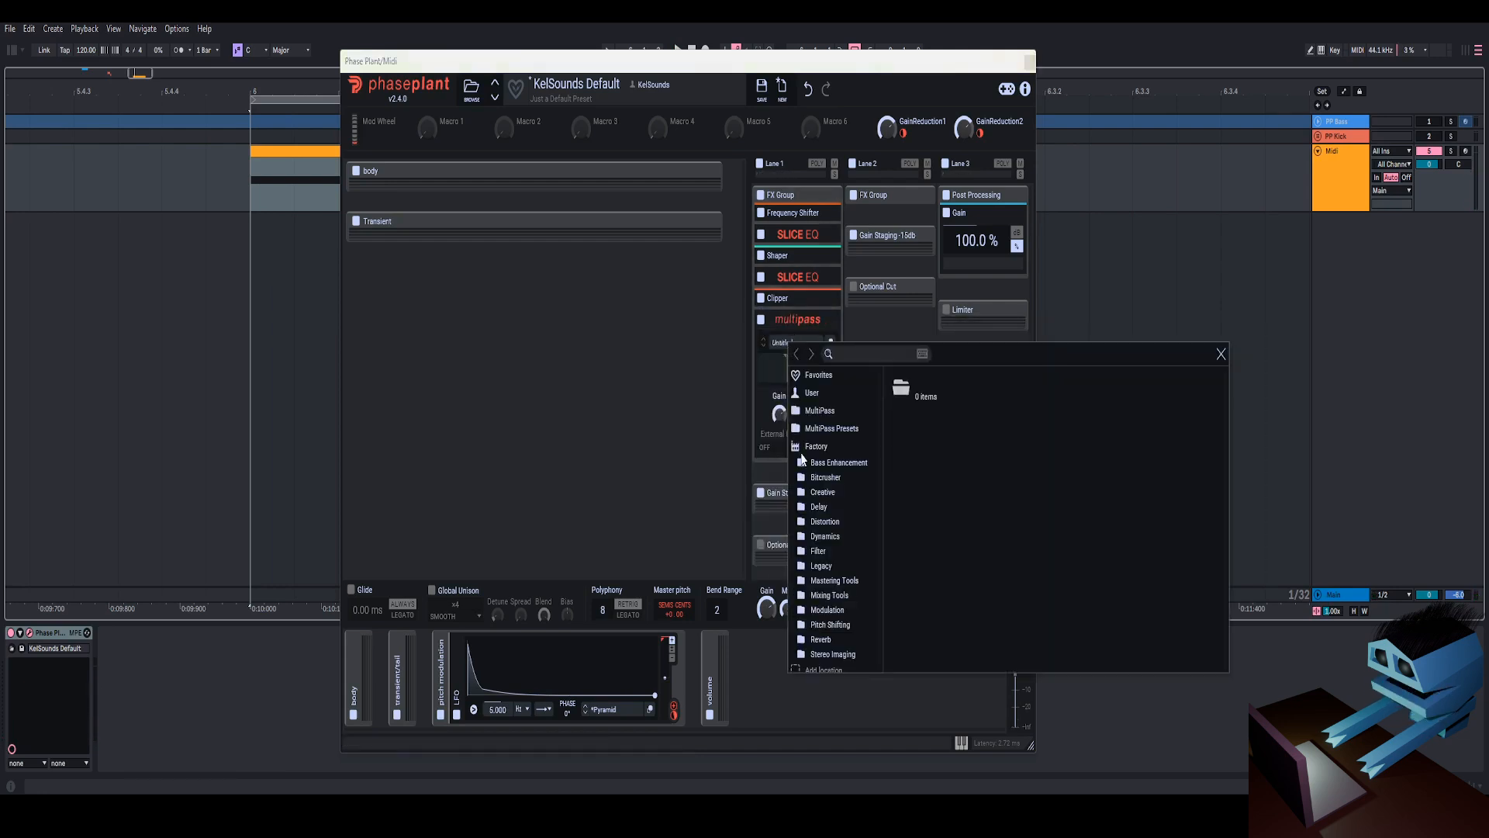
pyautogui.click(829, 538)
pyautogui.doubleClick(918, 455)
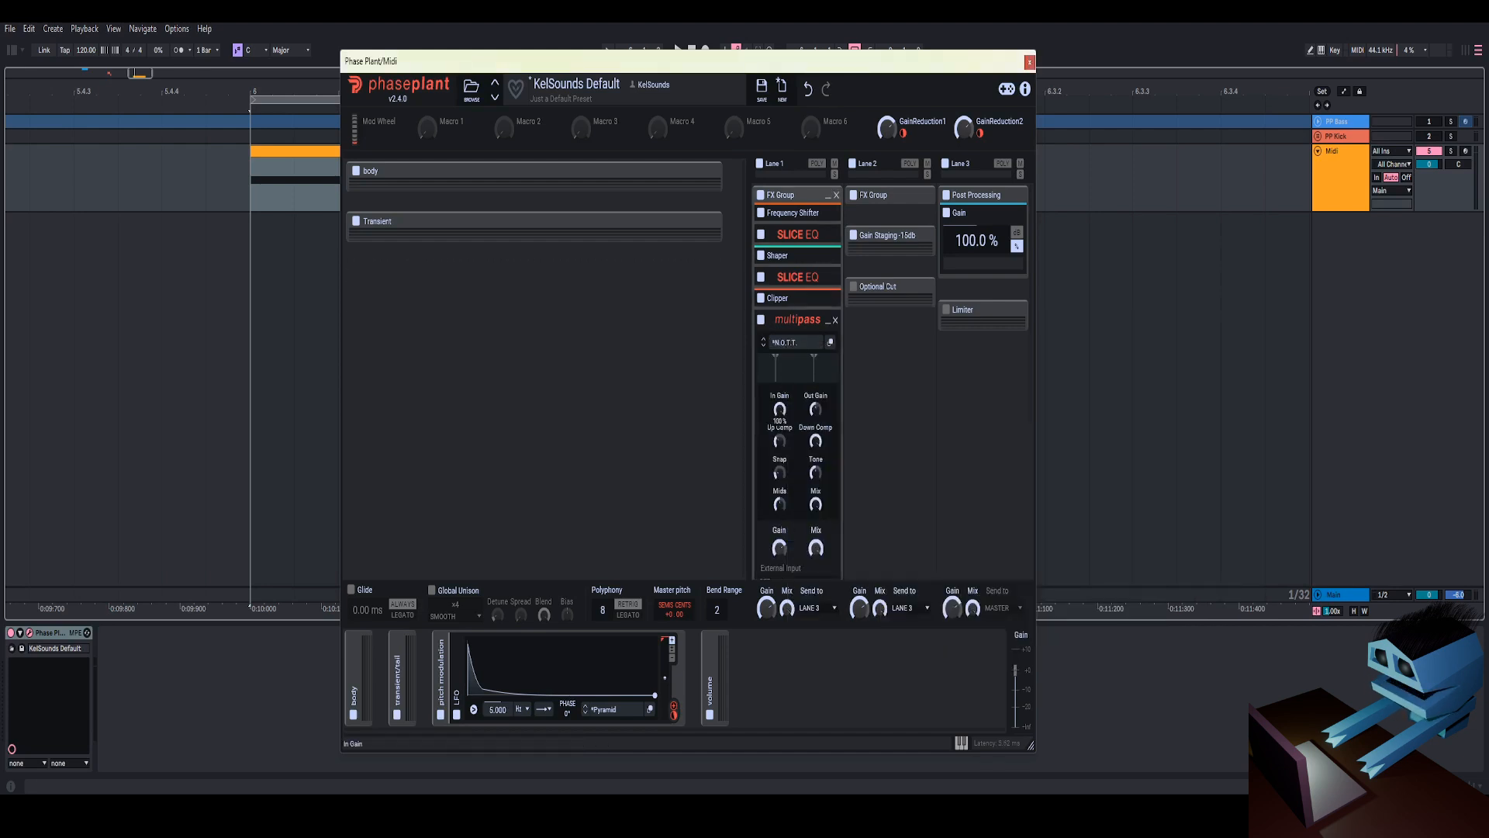
# Reduce the Multipass mix to about 25% while repeatedly auditioning the loop
pyautogui.scroll(-3, 788, 227)
pyautogui.scroll(2, 787, 227)
pyautogui.moveTo(818, 445); pyautogui.dragTo(818, 558)
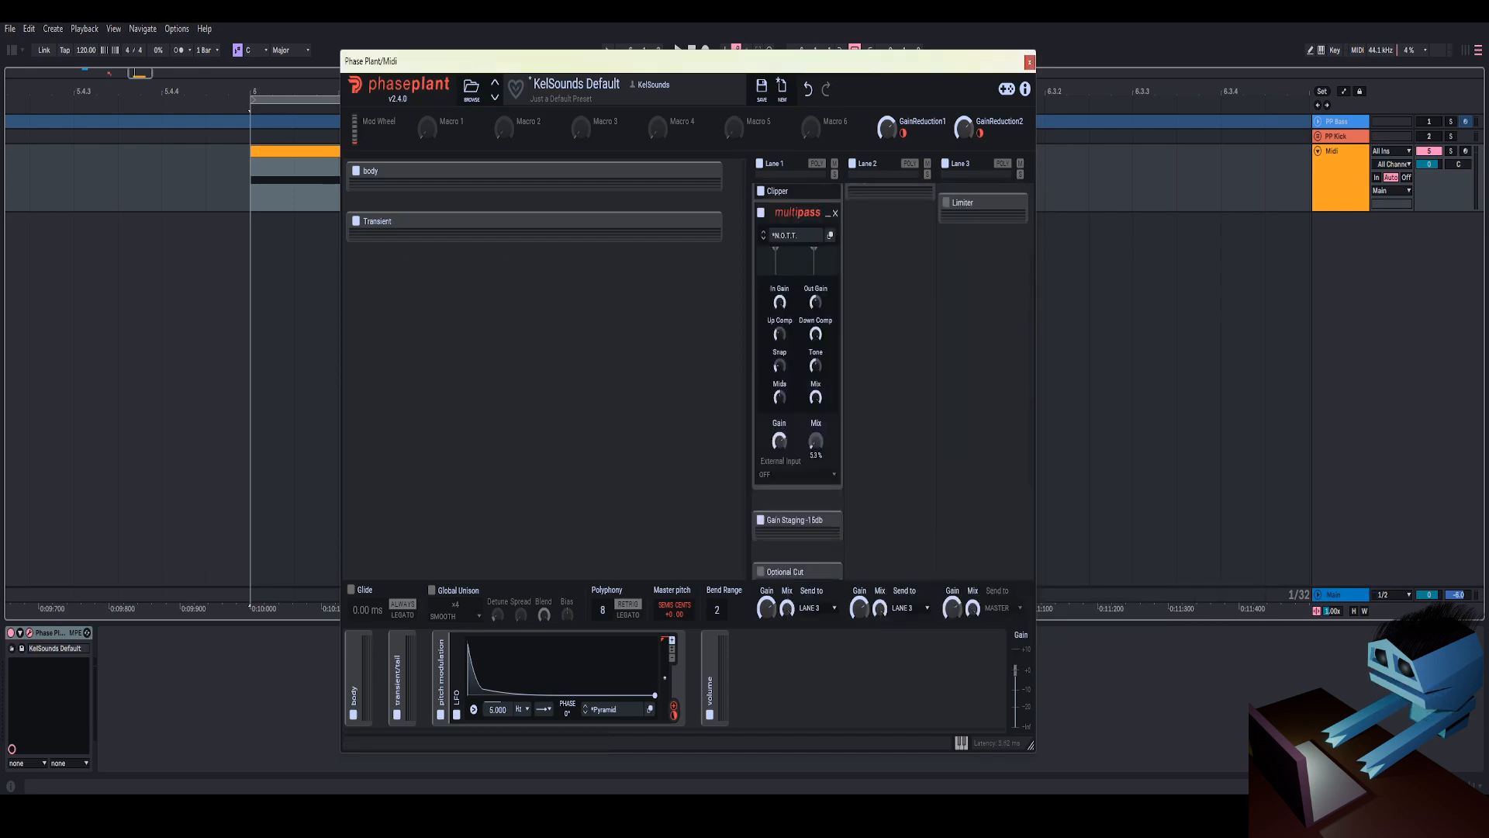
pyautogui.press('space')
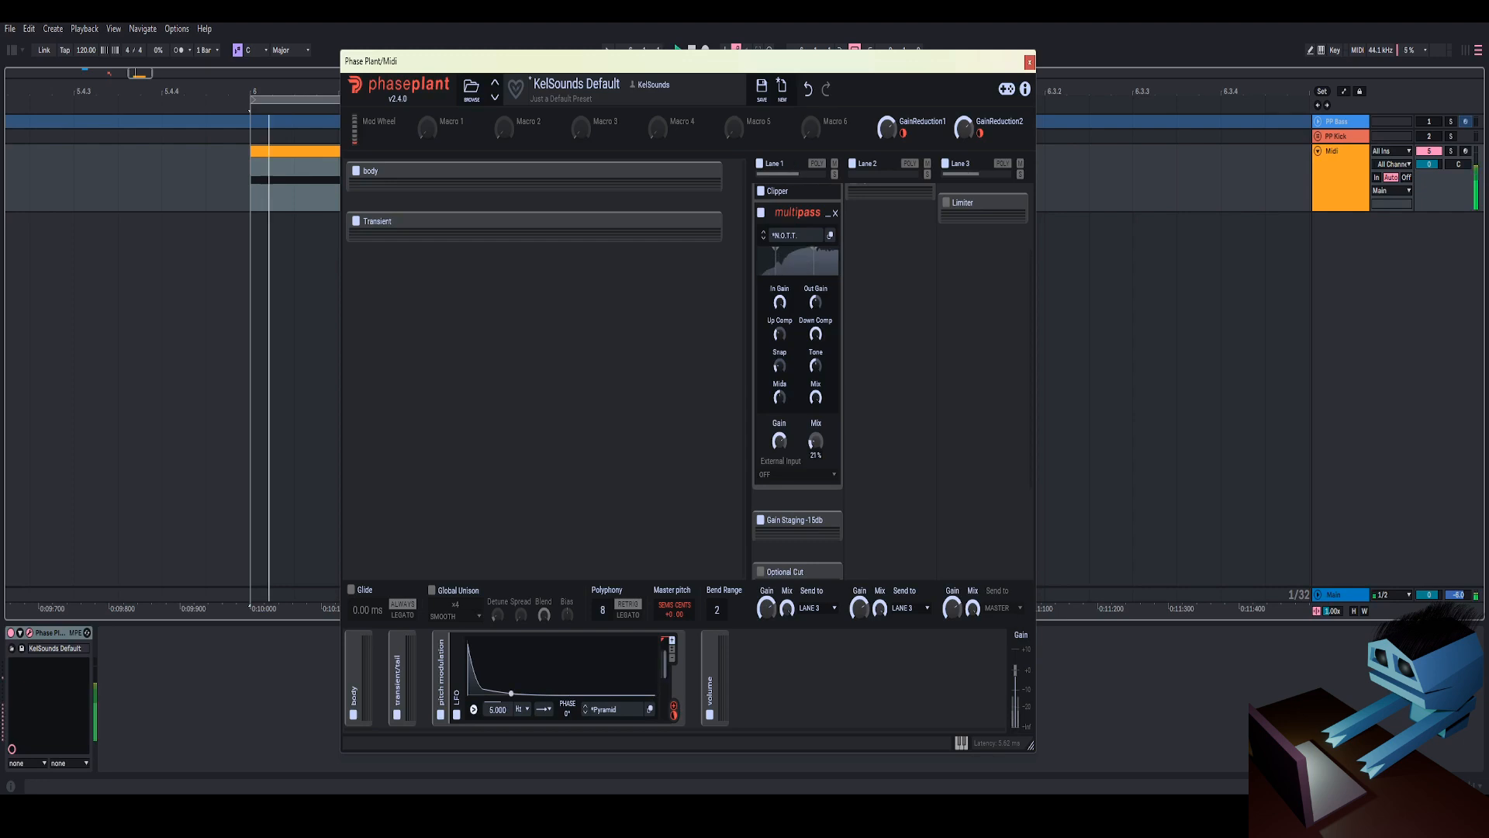
pyautogui.moveTo(816, 441)
pyautogui.mouseDown()
pyautogui.moveTo(815, 409)
pyautogui.moveTo(815, 452)
pyautogui.mouseUp()
pyautogui.press('space')
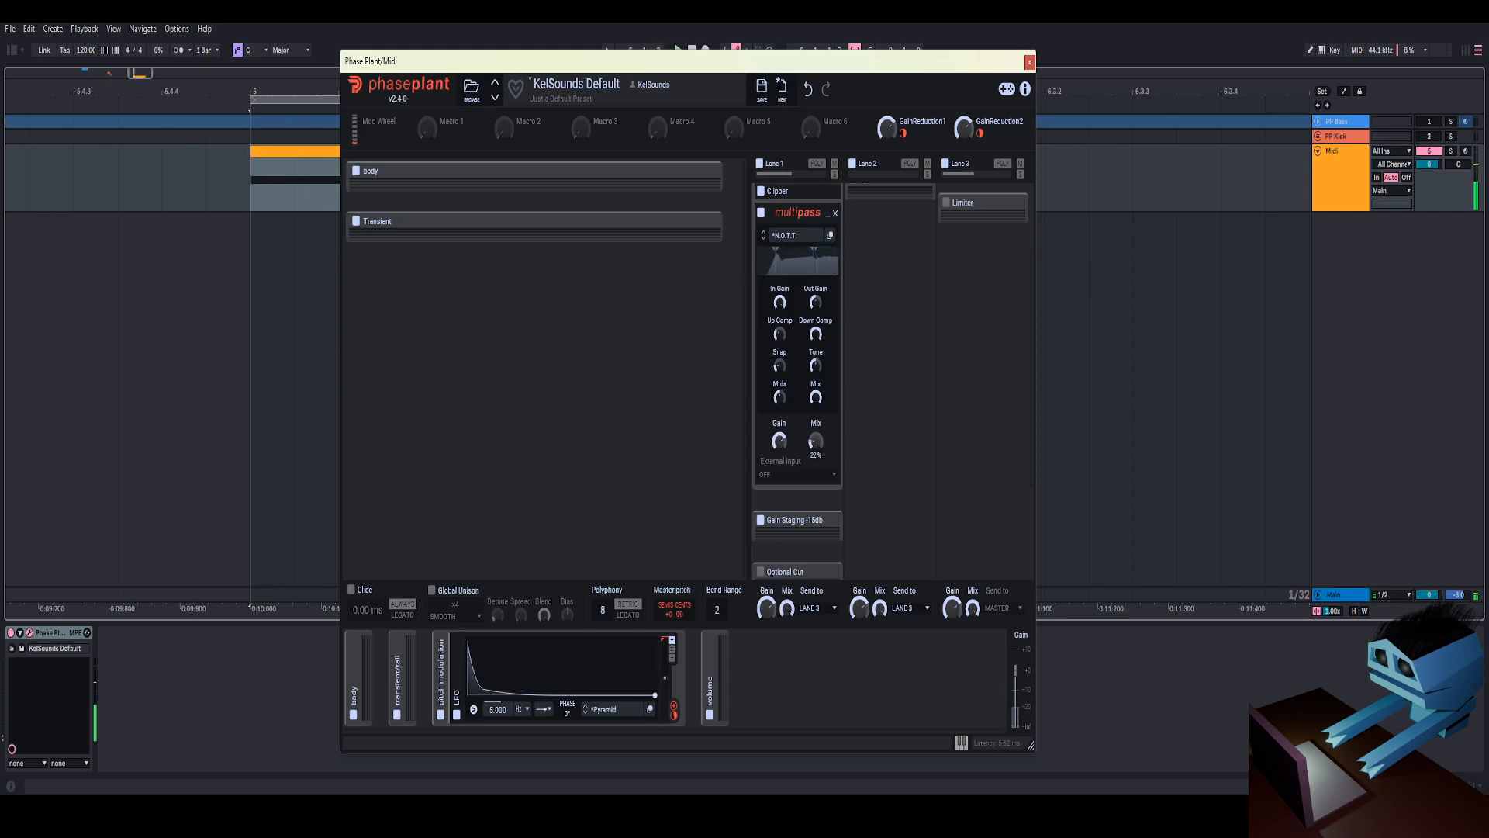
pyautogui.press('space')
pyautogui.press('space')
pyautogui.press('space')
pyautogui.press('space')
pyautogui.press('space')
pyautogui.moveTo(815, 441); pyautogui.dragTo(815, 440)
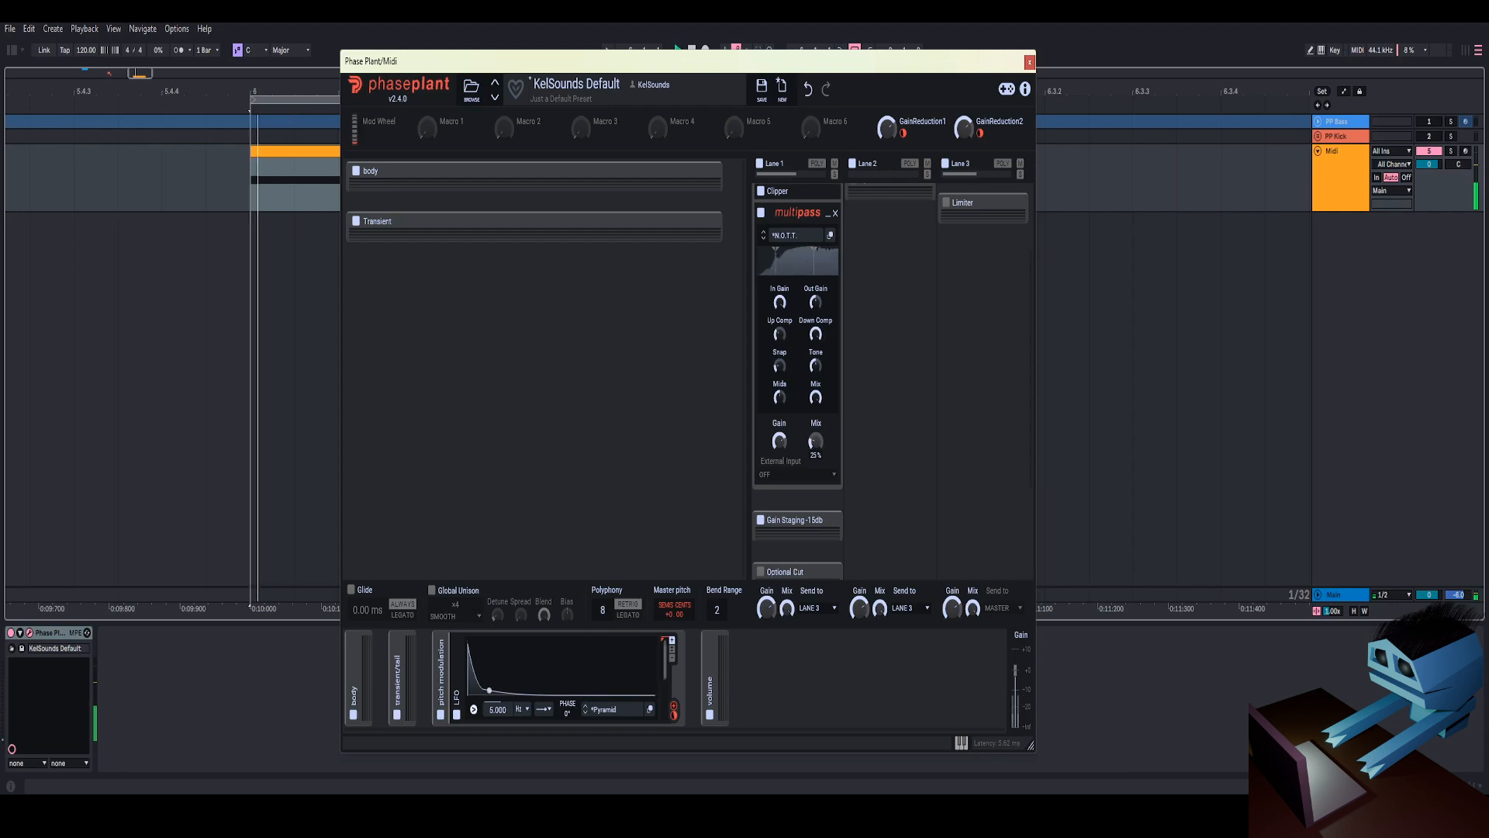
pyautogui.scroll(3, 806, 370)
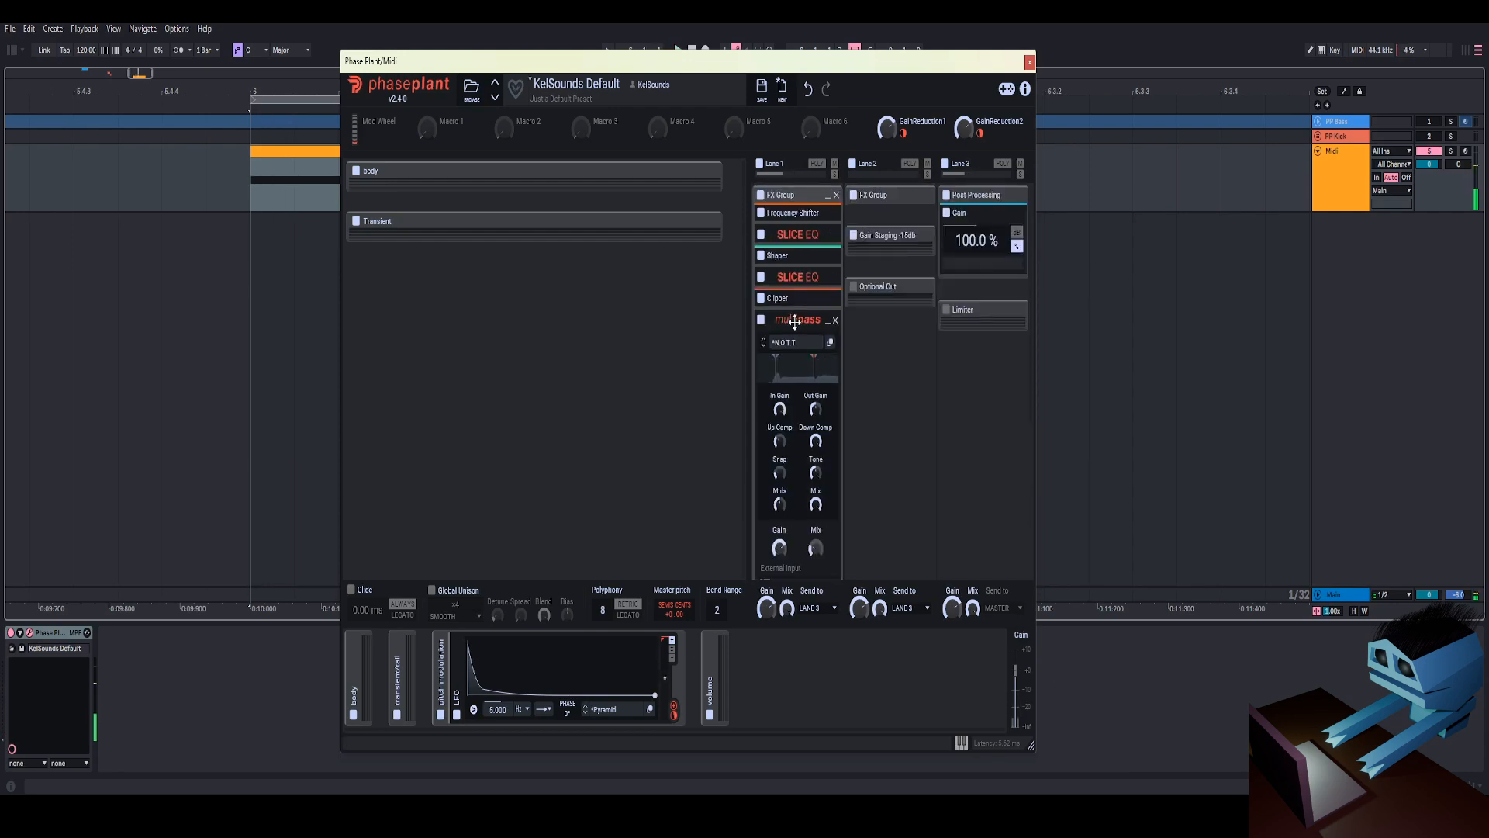
pyautogui.click(828, 322)
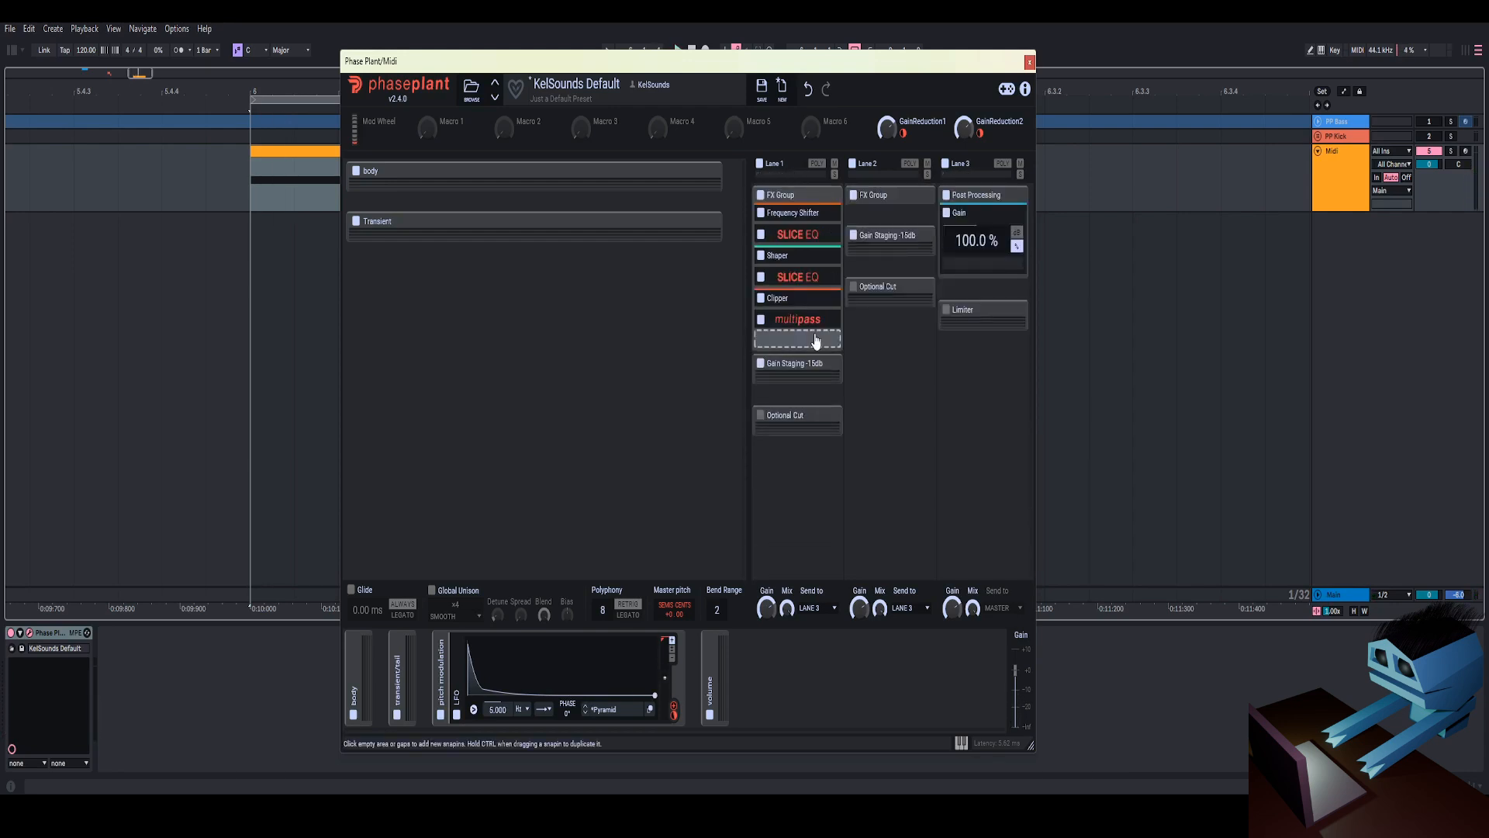
# Fine-tune the threshold of the Lane 1 Clipper, ahead of the Multipass, and collapse it
pyautogui.click(803, 297)
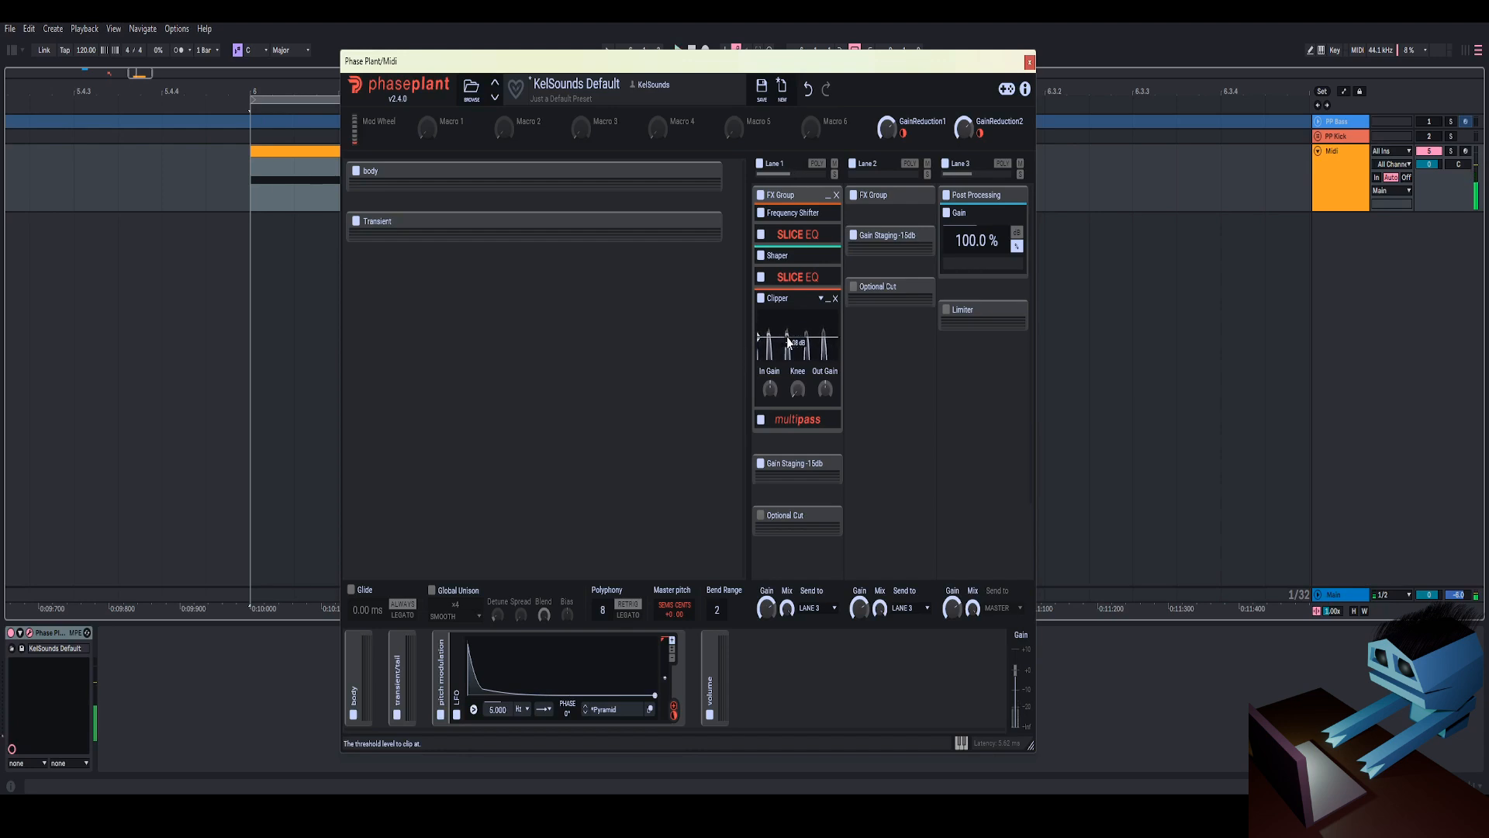
pyautogui.moveTo(787, 345); pyautogui.dragTo(788, 339)
pyautogui.click(827, 299)
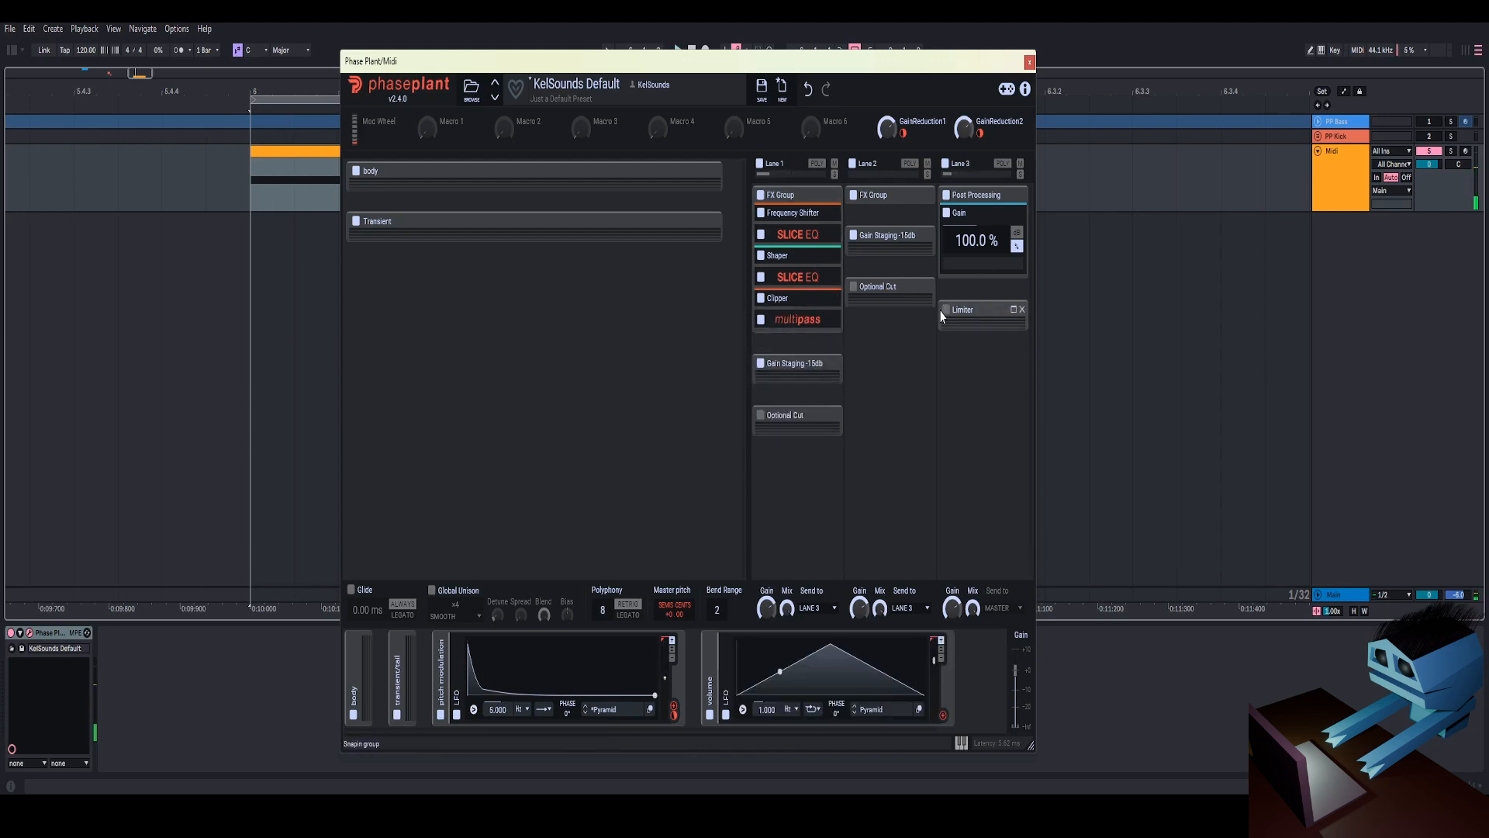
# Remove the Limiter group from Lane 3 and set the Lane 1 Multipass mix to about 30%
pyautogui.click(1015, 311)
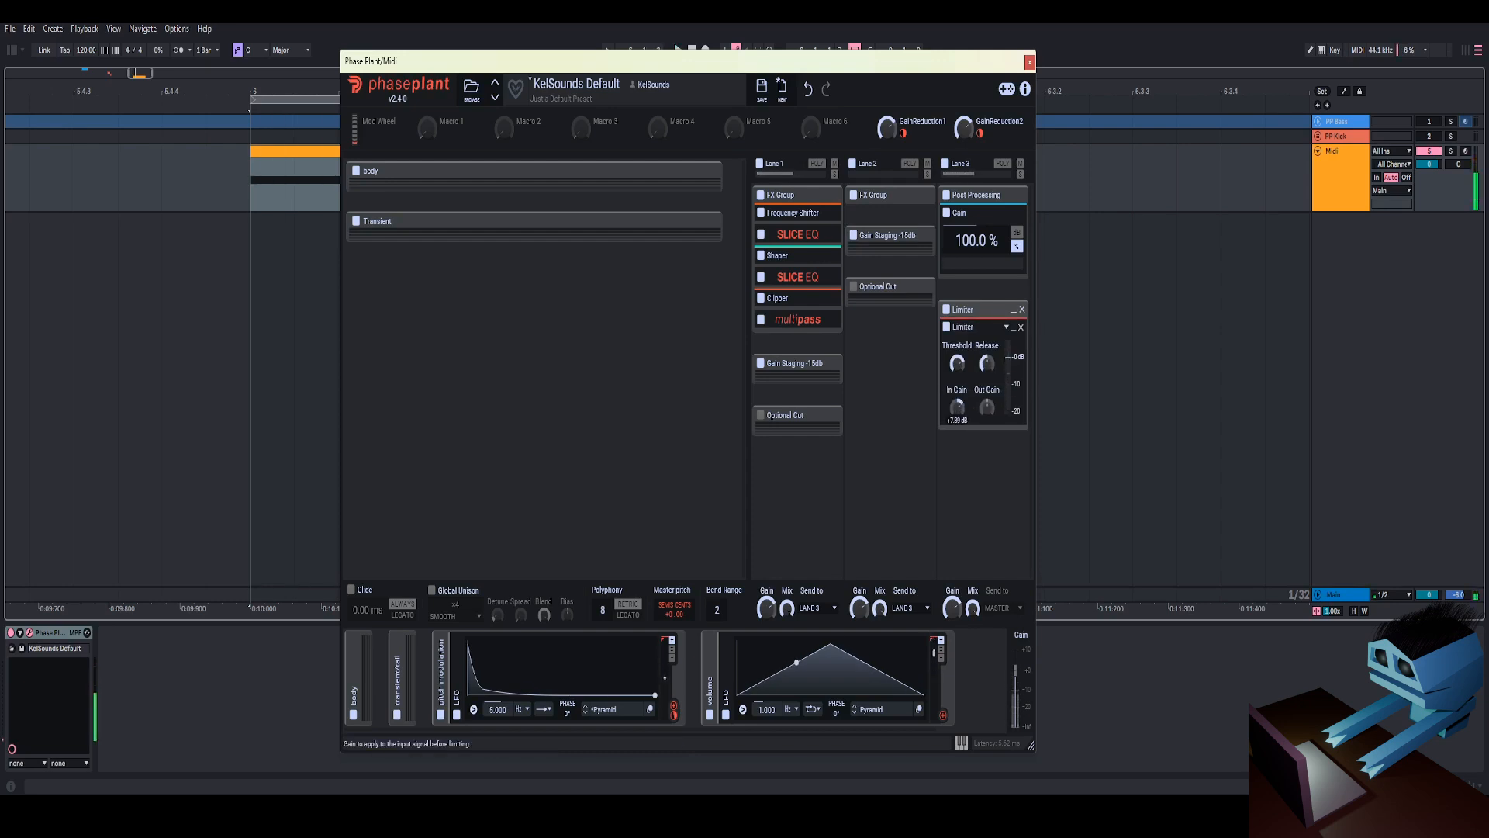
pyautogui.click(1022, 310)
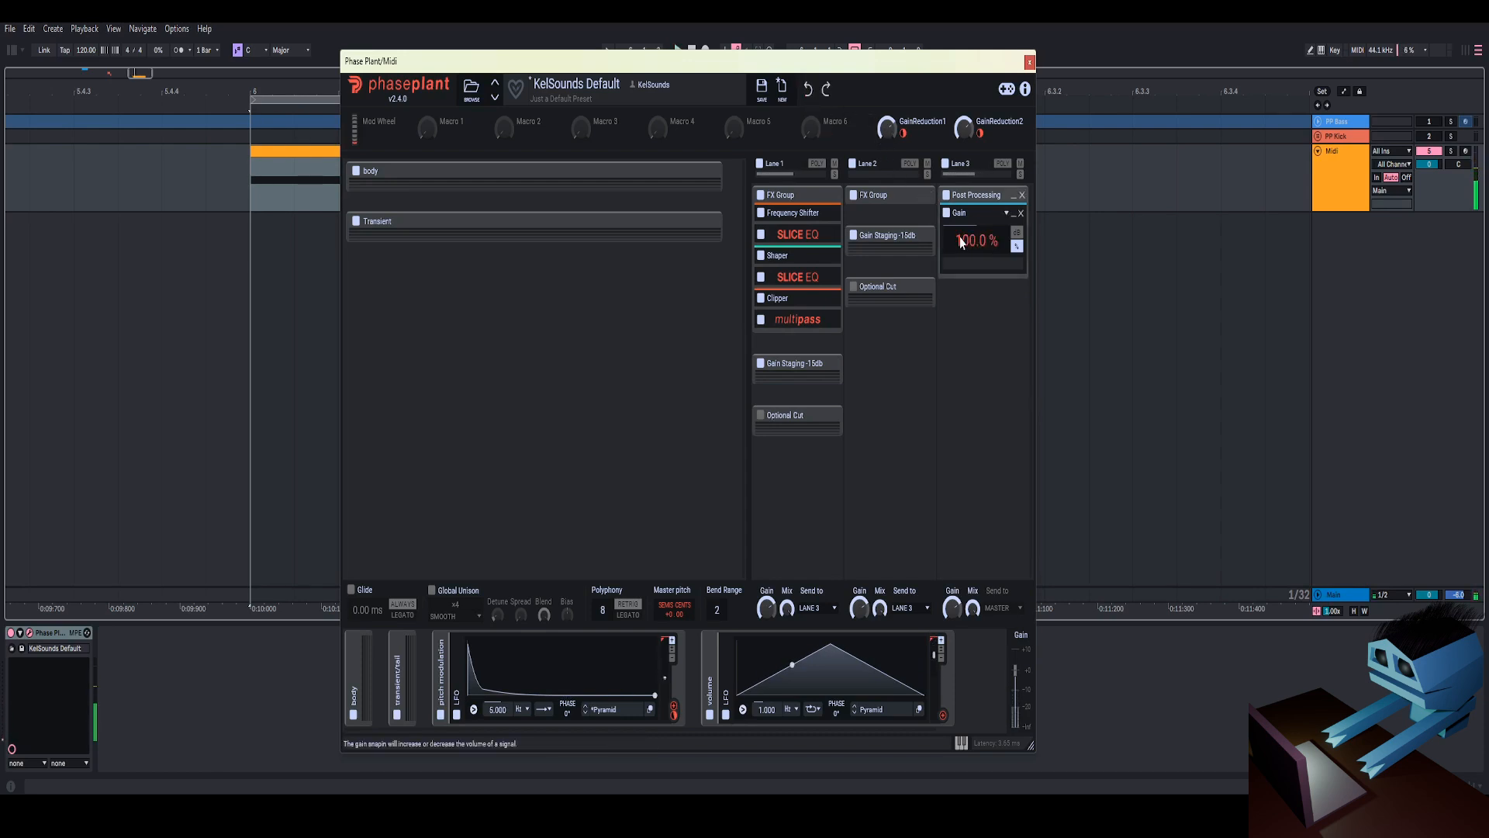
pyautogui.click(827, 320)
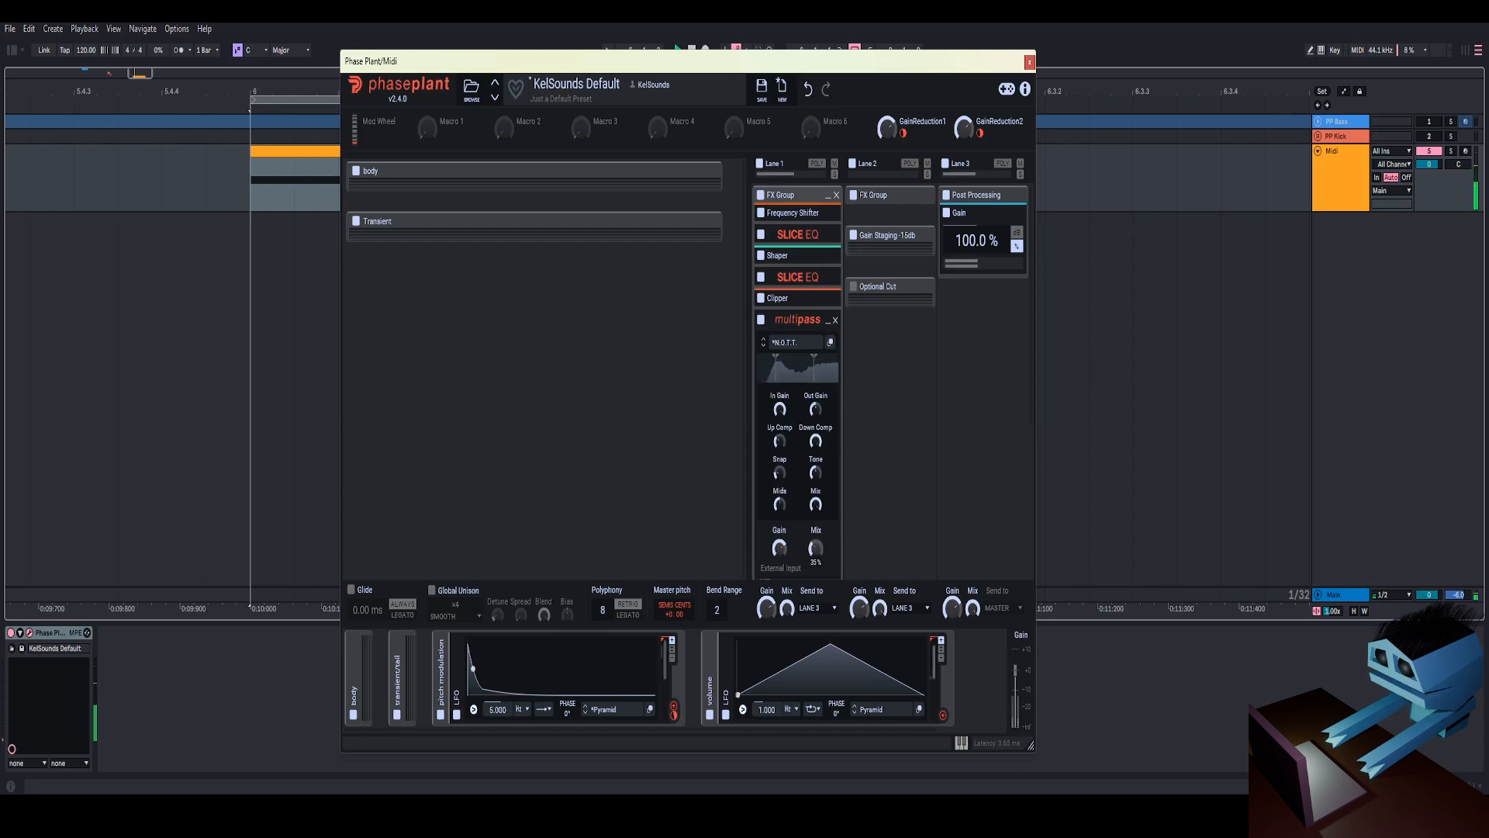
pyautogui.click(827, 319)
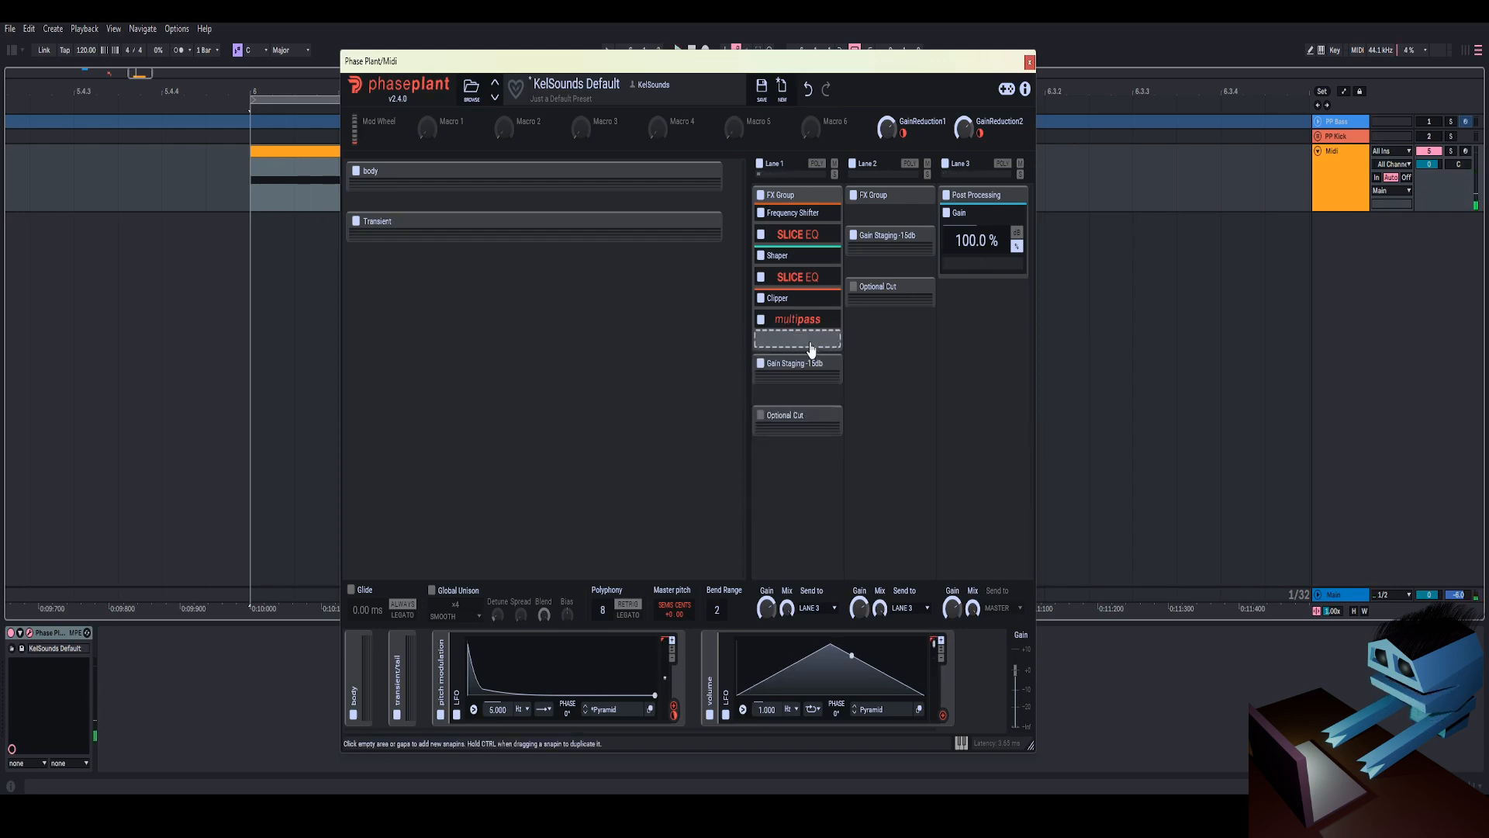
# Add a 3-Band EQ after the Multipass in Lane 1, lower its High gain to about -0.67 dB, and collapse it
pyautogui.click(822, 336)
pyautogui.click(780, 388)
pyautogui.moveTo(827, 439); pyautogui.dragTo(827, 442)
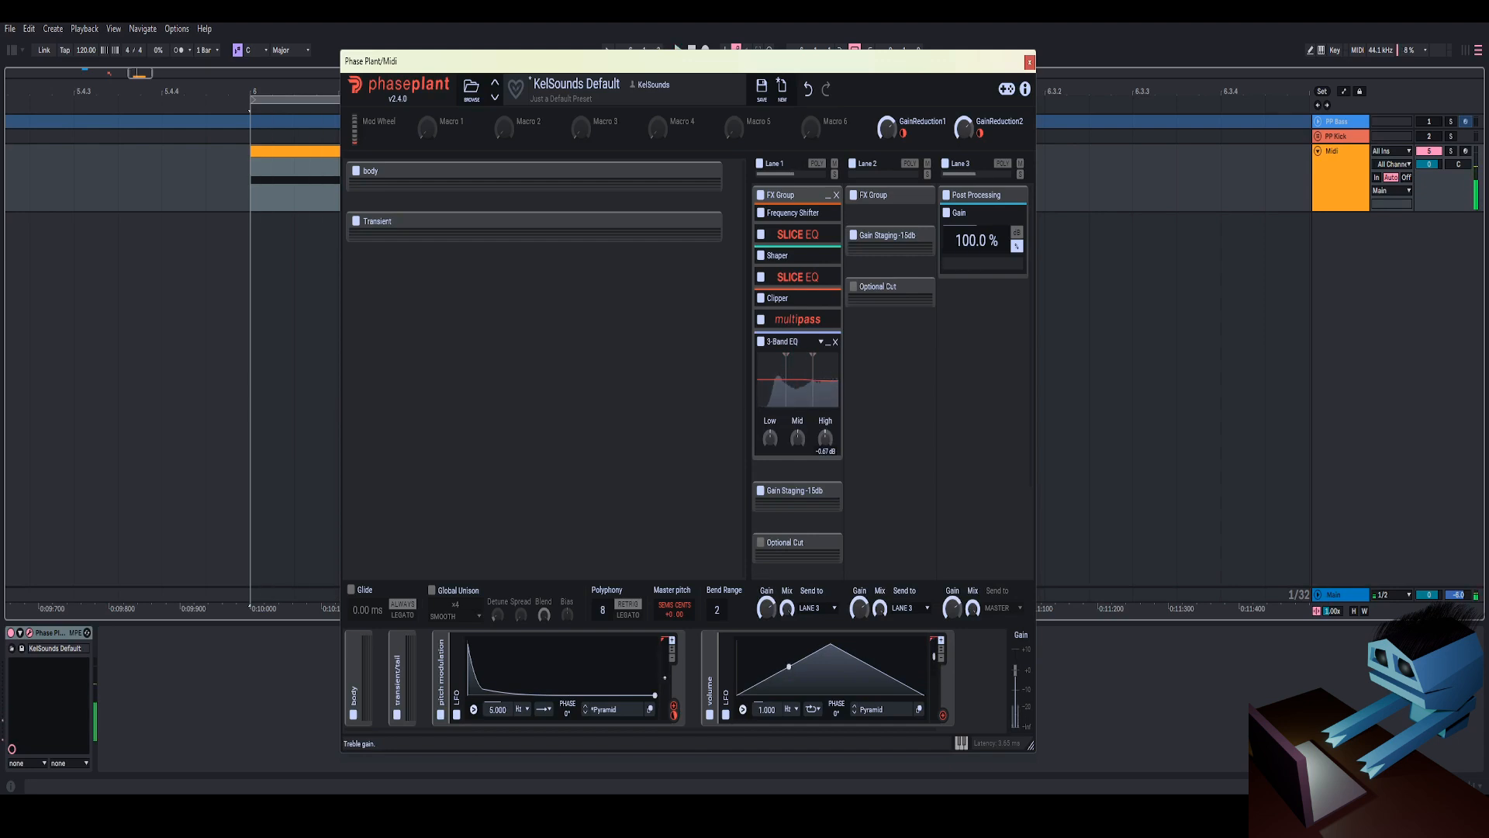
pyautogui.click(826, 341)
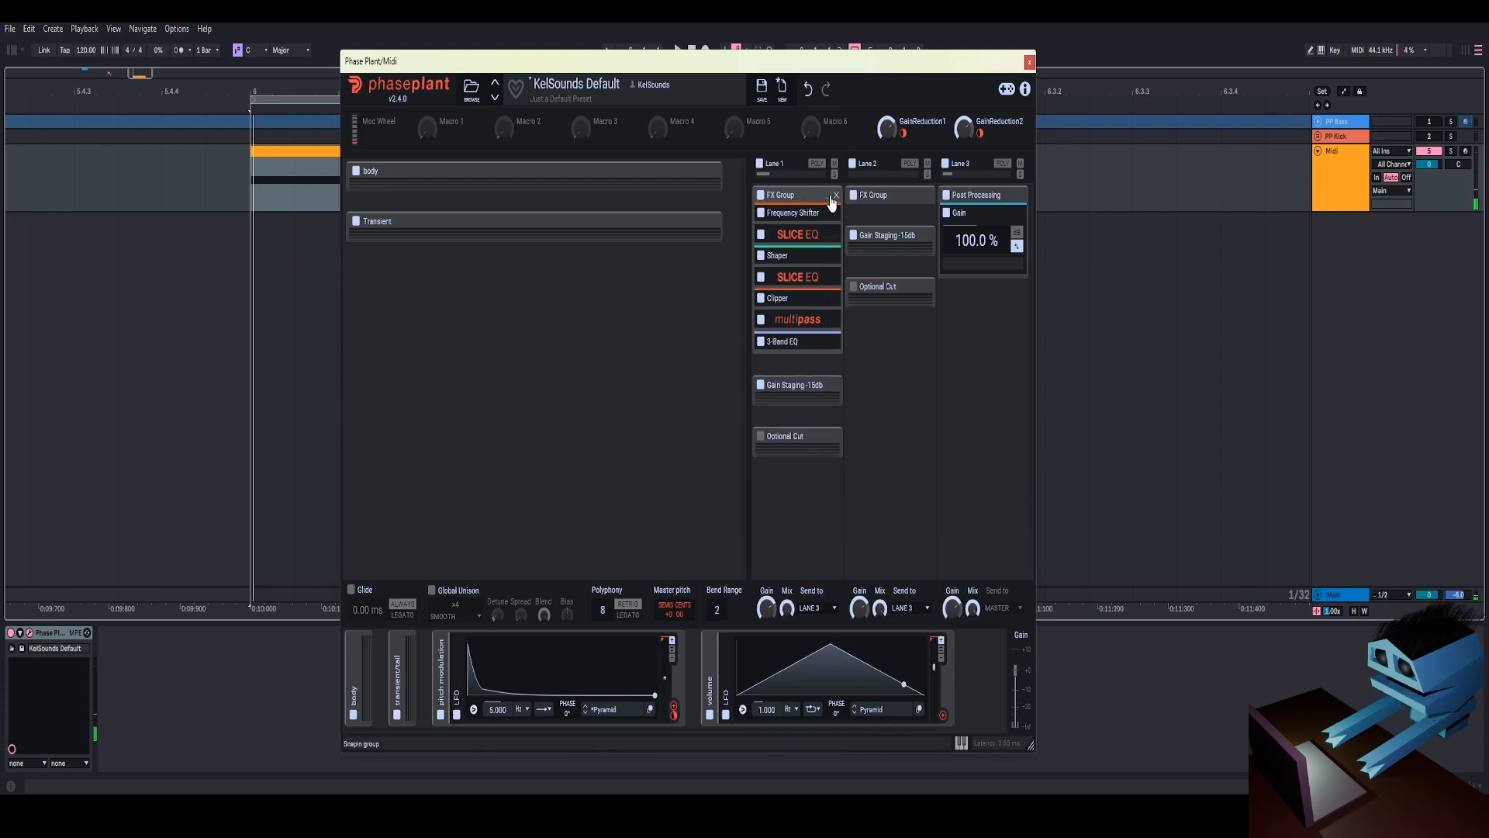
# Check the Lane 1 Frequency Shifter and the pitch modulation curve in the LFO editor while auditioning the loop
pyautogui.click(773, 214)
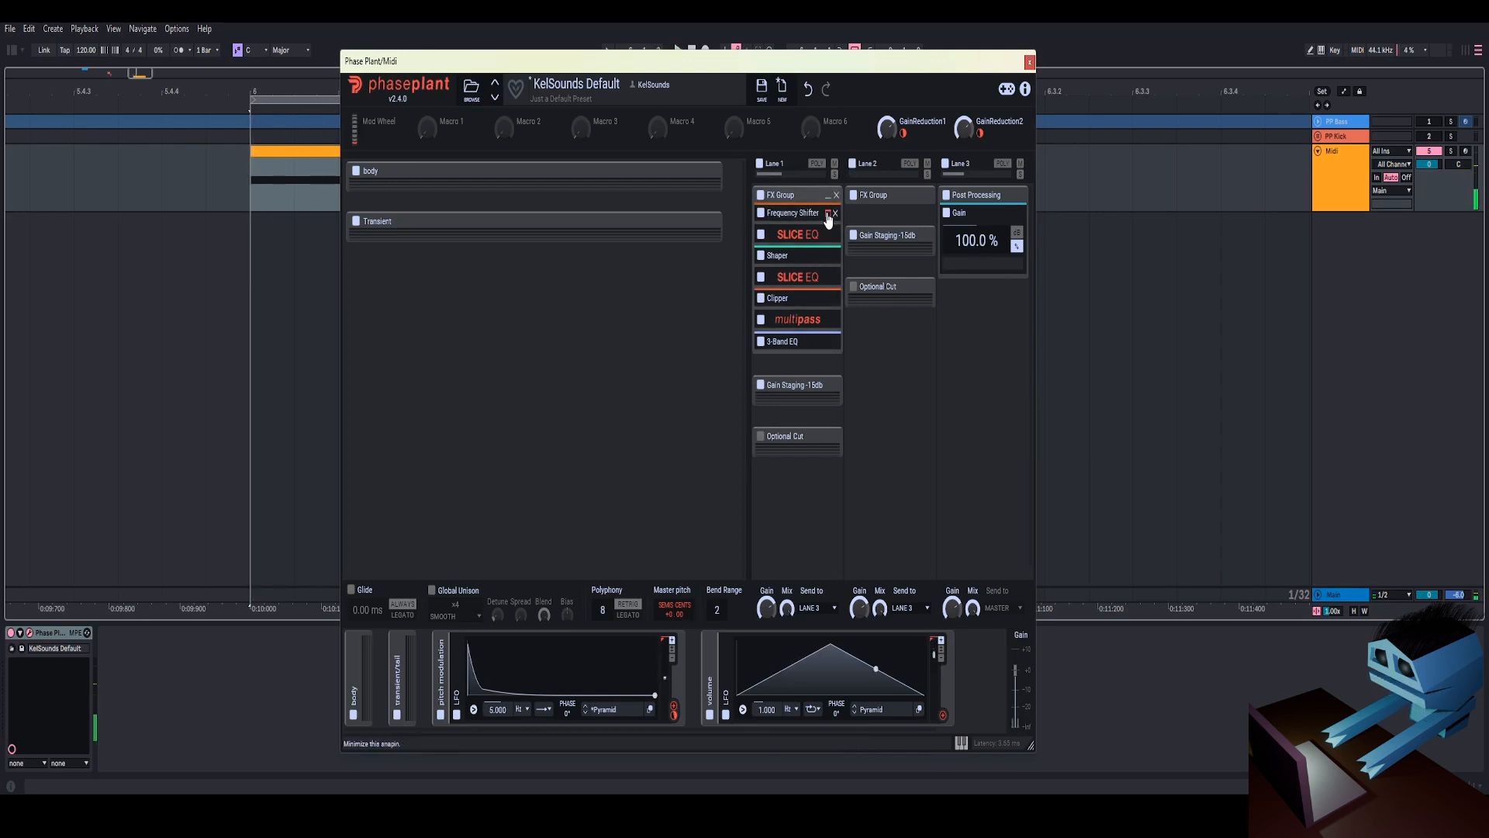
pyautogui.click(650, 709)
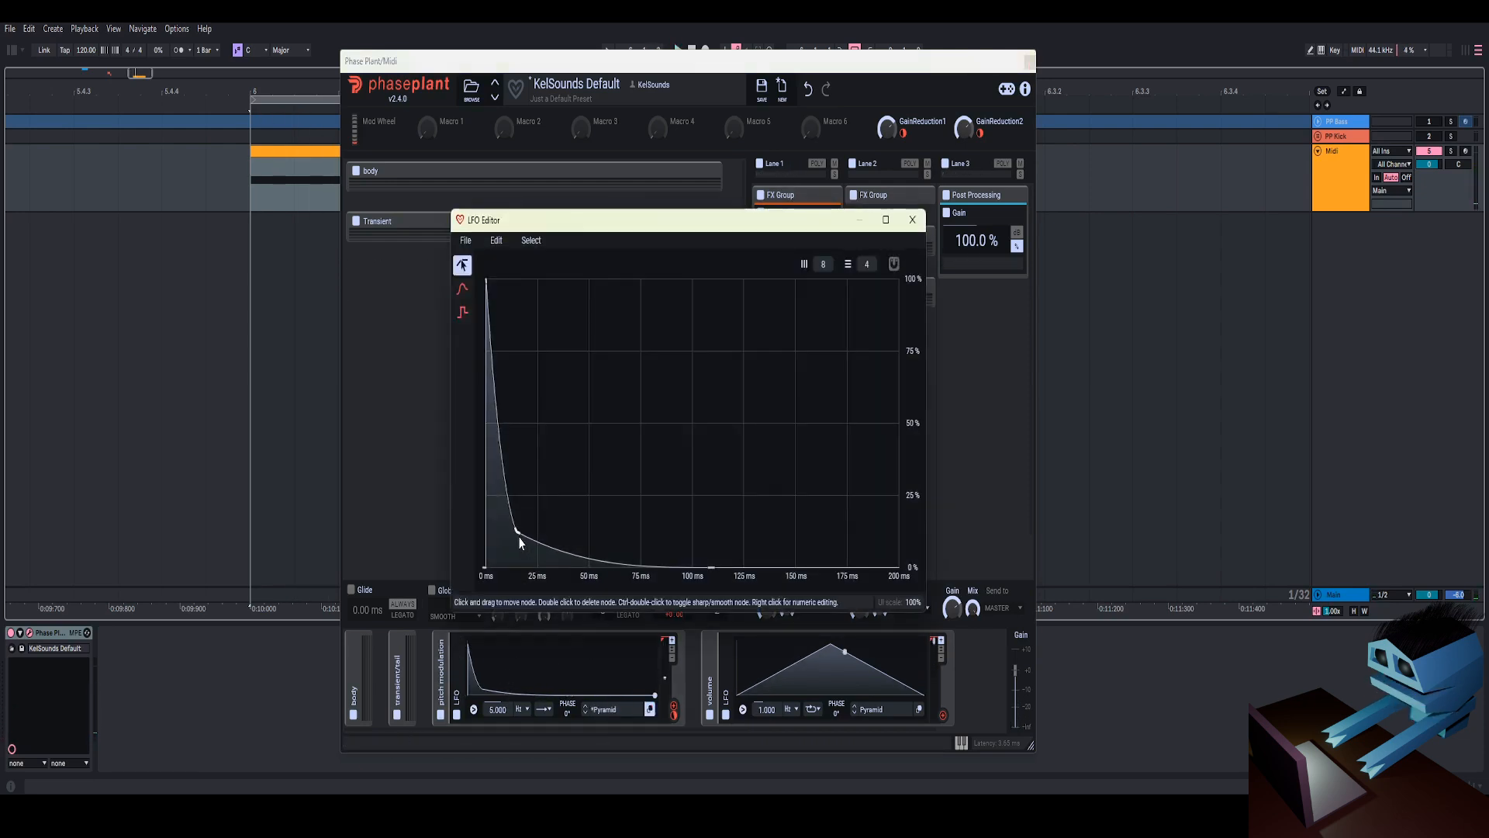
pyautogui.press('space')
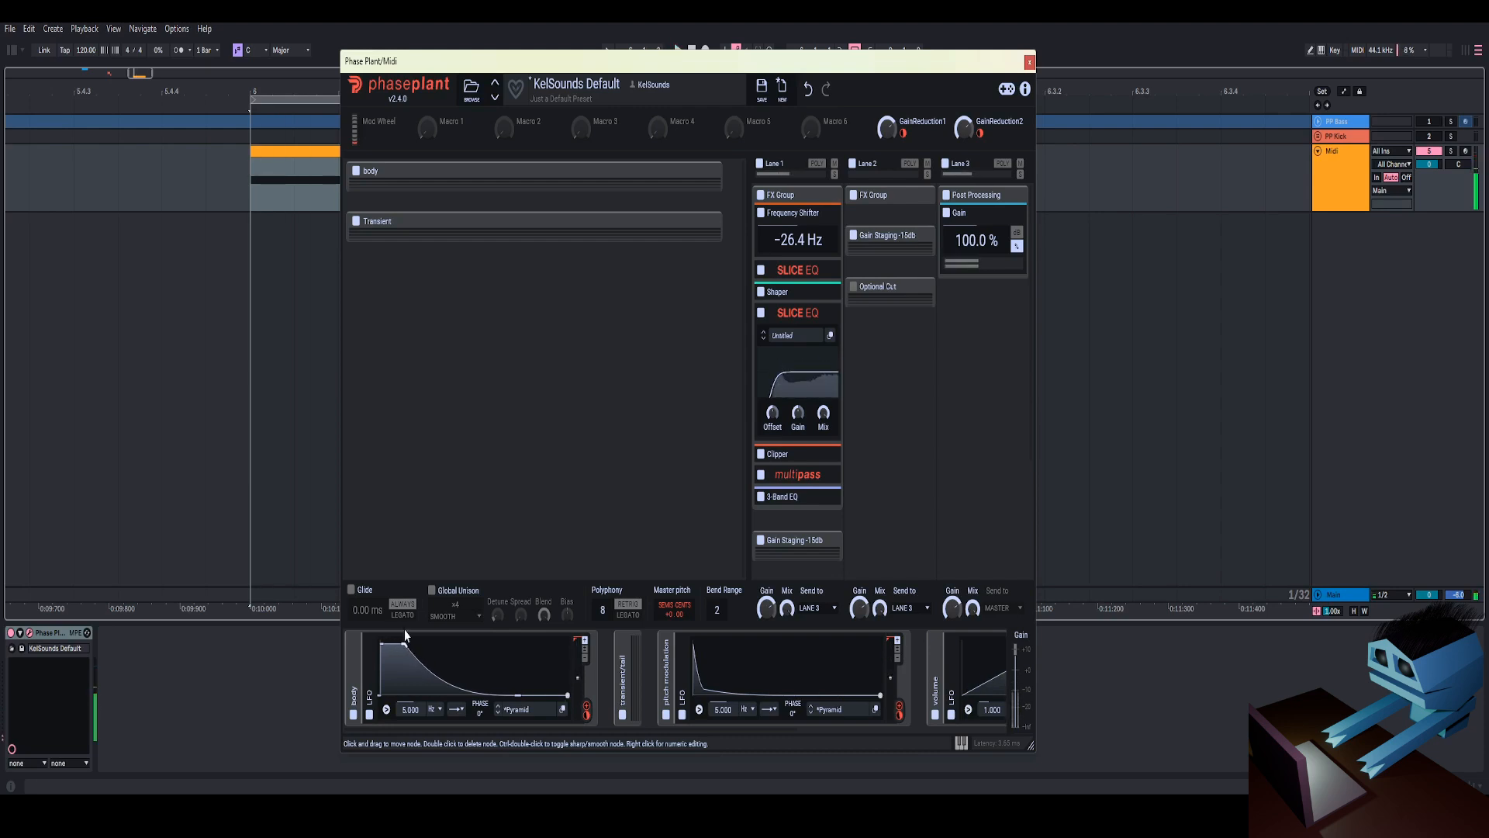
# Reshape the body LFO by extending its initial hold slightly and bringing the end of its decay earlier
pyautogui.moveTo(404, 630); pyautogui.dragTo(414, 631)
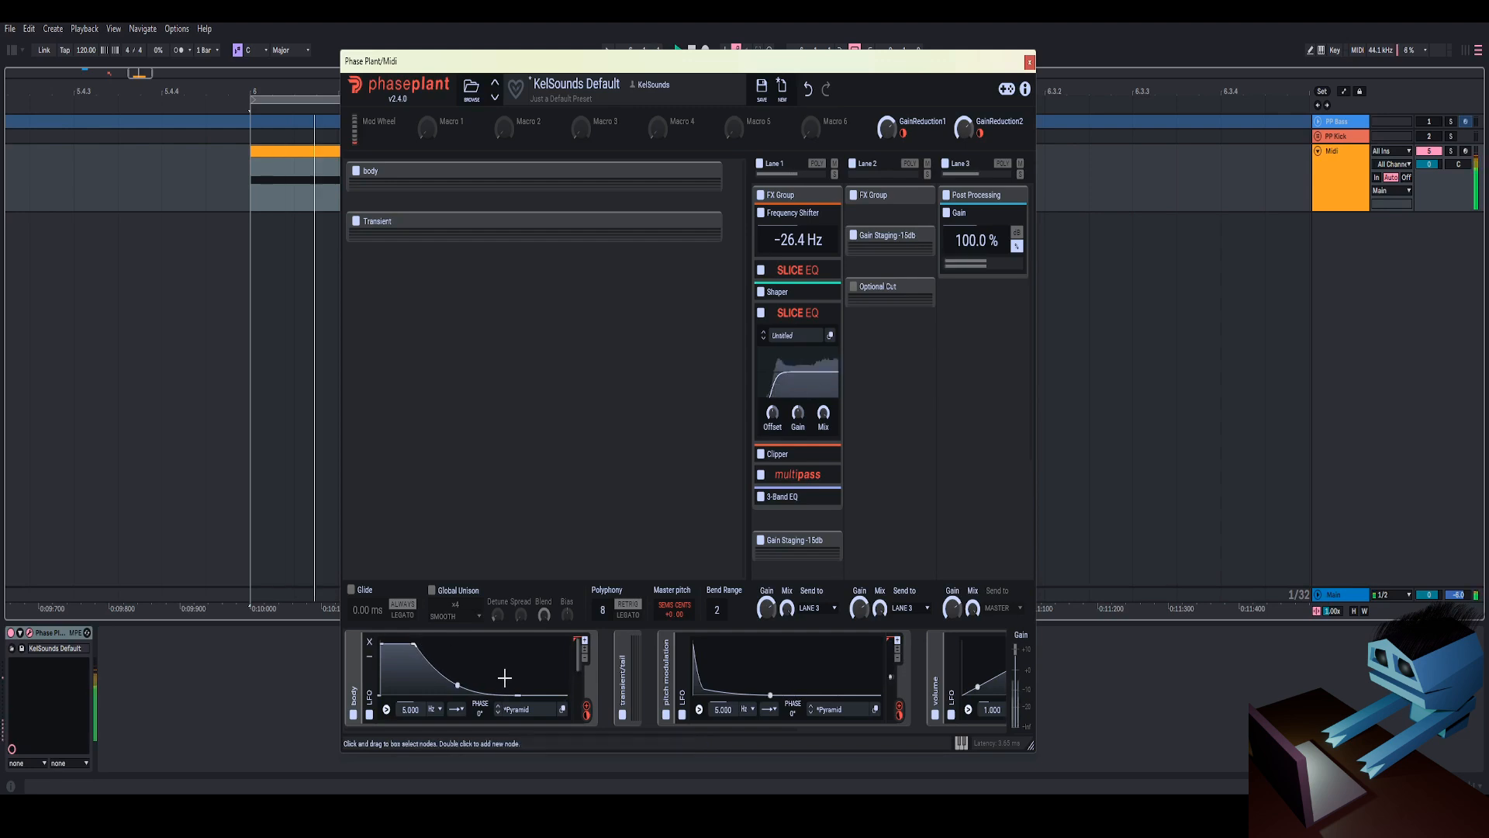
pyautogui.moveTo(518, 697); pyautogui.dragTo(501, 700)
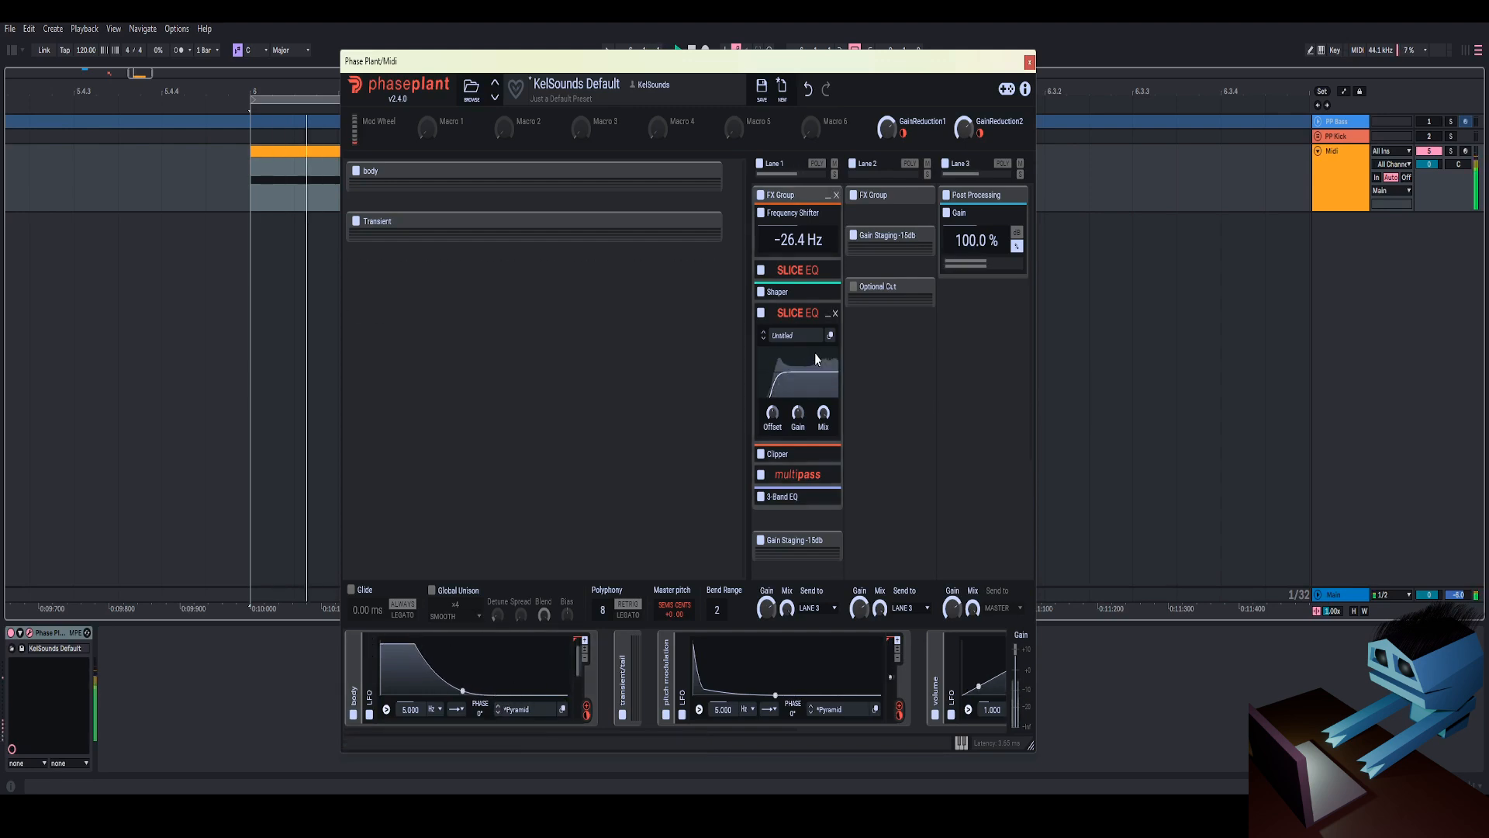
# Raise the overall mix of the Lane 1 Multipass to about 42% and collapse it
pyautogui.click(826, 476)
pyautogui.scroll(-1, 819, 528)
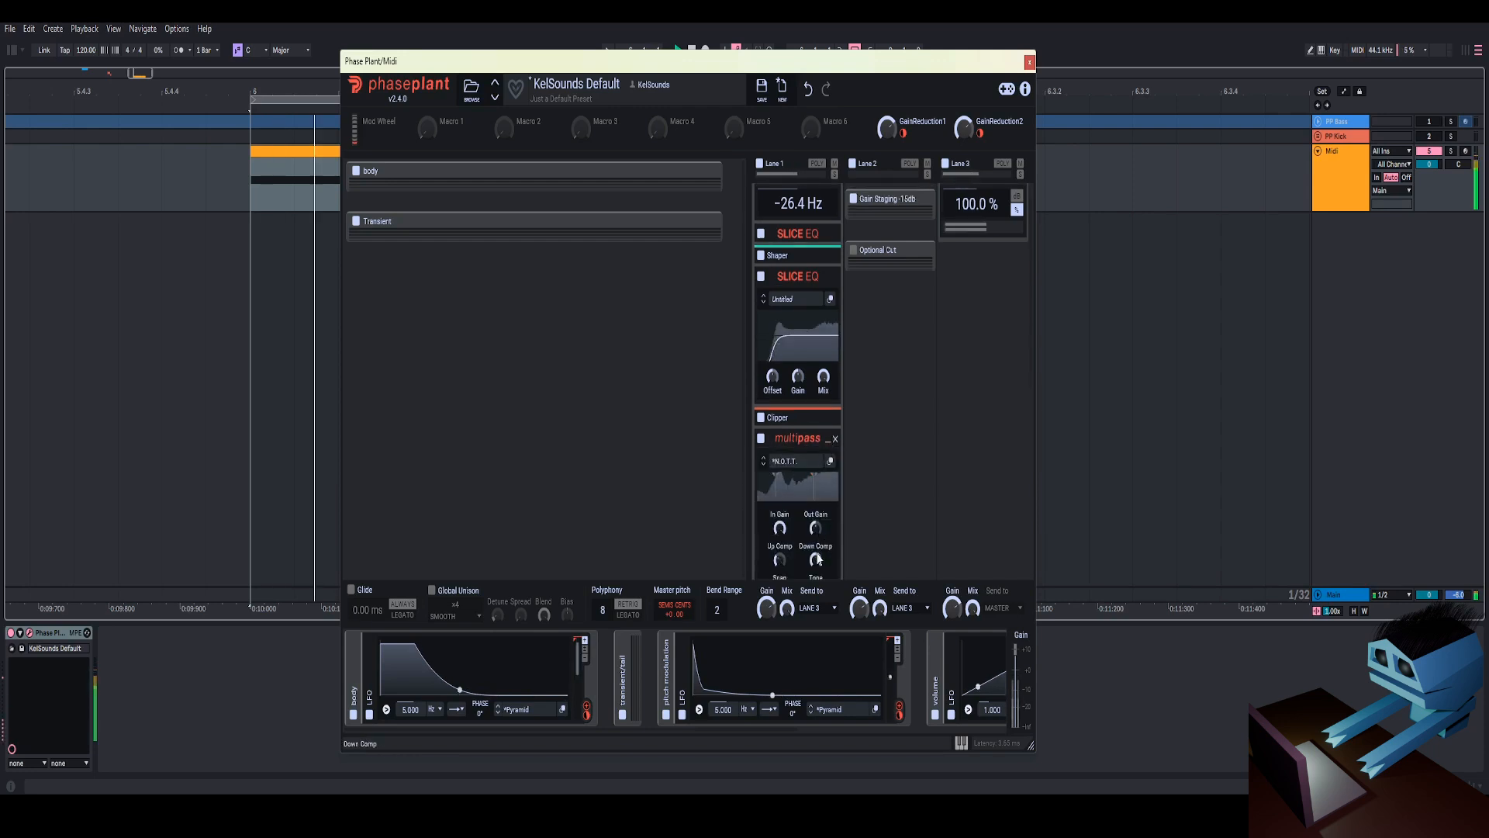
pyautogui.scroll(-2, 819, 535)
pyautogui.scroll(-5, 814, 527)
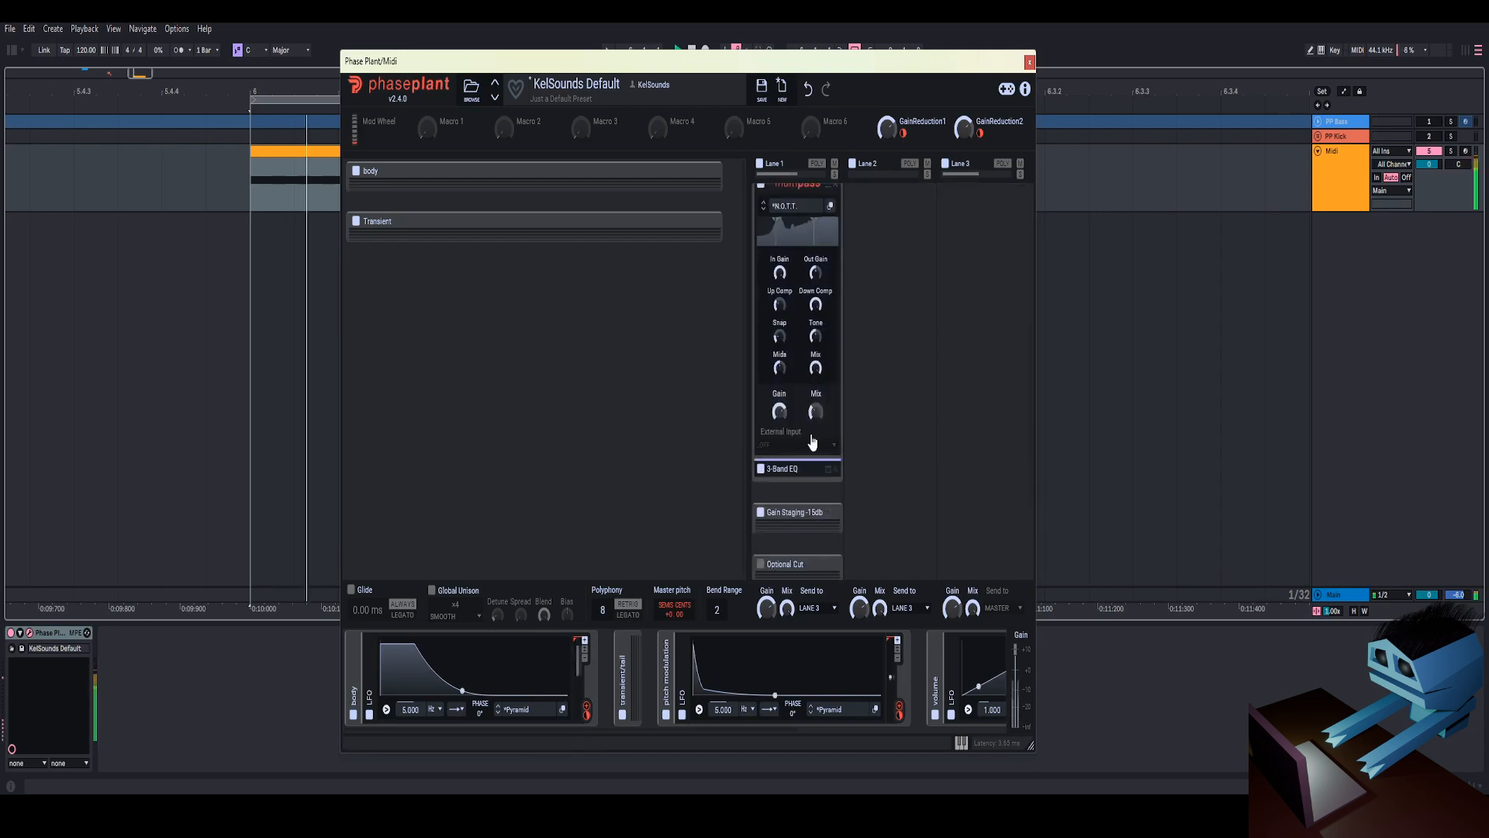
pyautogui.moveTo(819, 419); pyautogui.dragTo(819, 415)
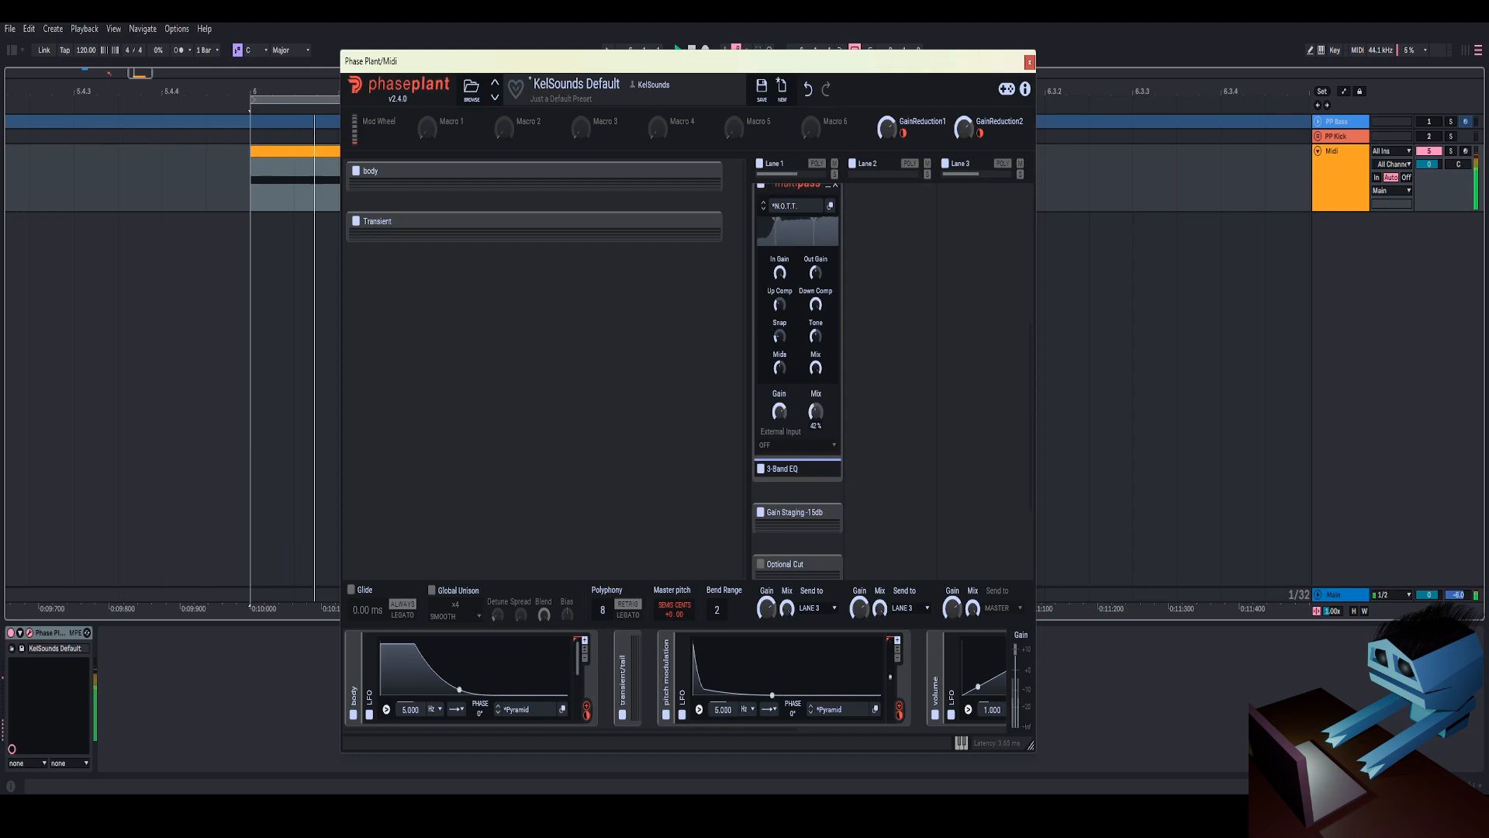
pyautogui.scroll(2, 809, 336)
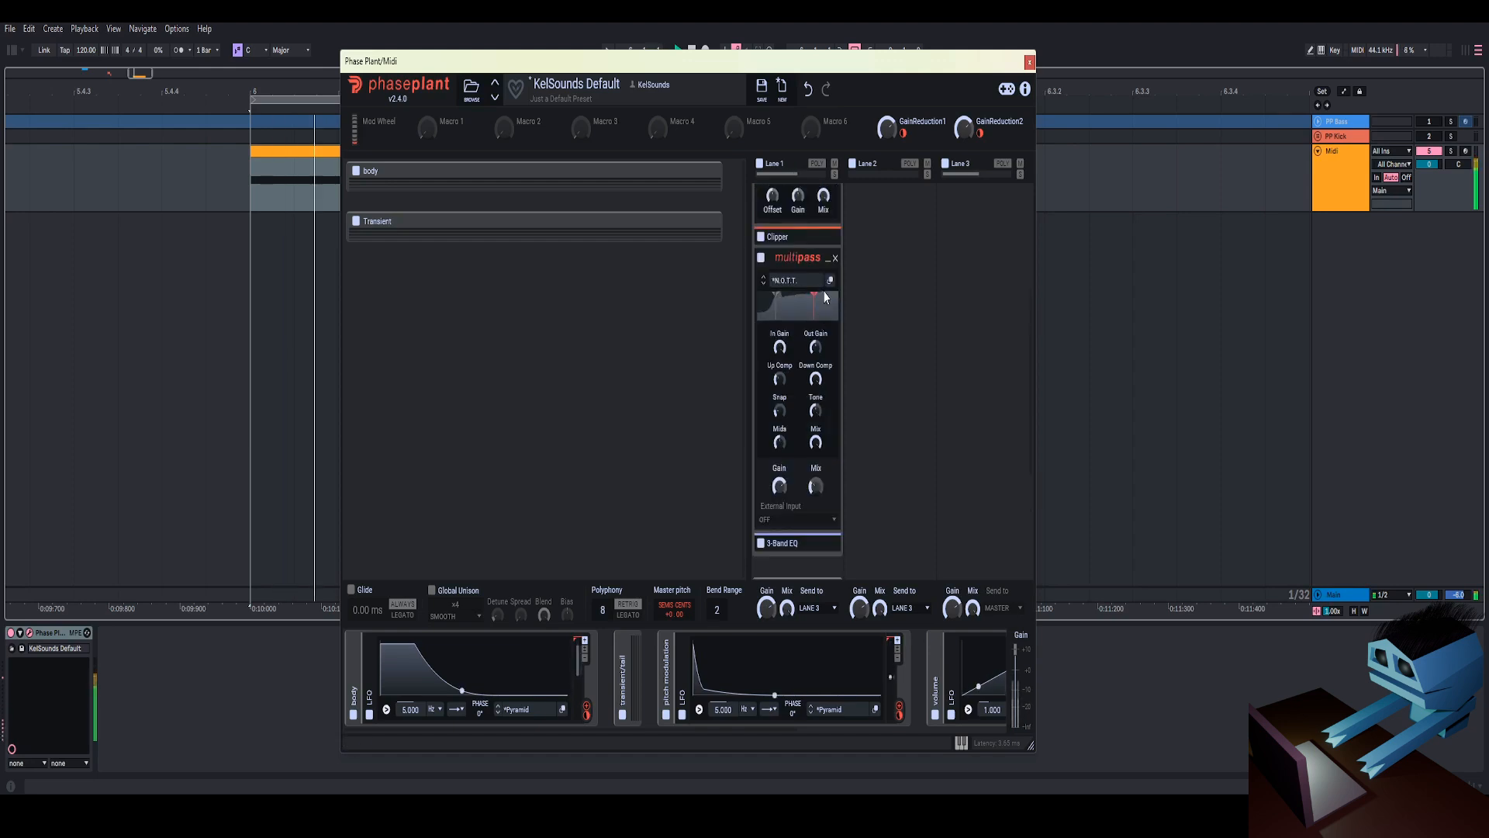
pyautogui.click(830, 267)
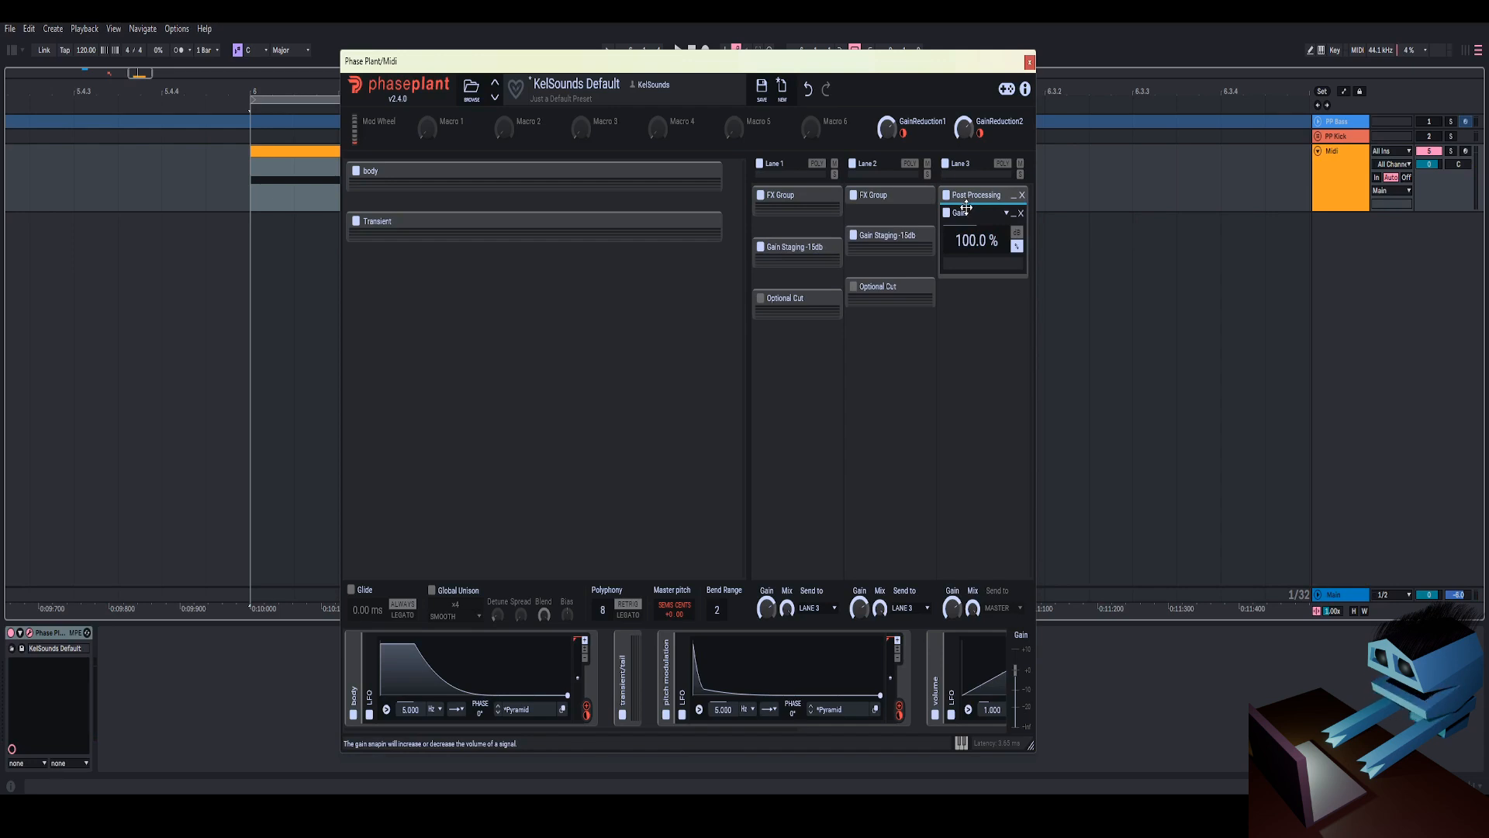
# Insert a Shaper ahead of the Gain in Lane 3's Post Processing group, bend its curve slightly, and adjust its mix
pyautogui.click(966, 207)
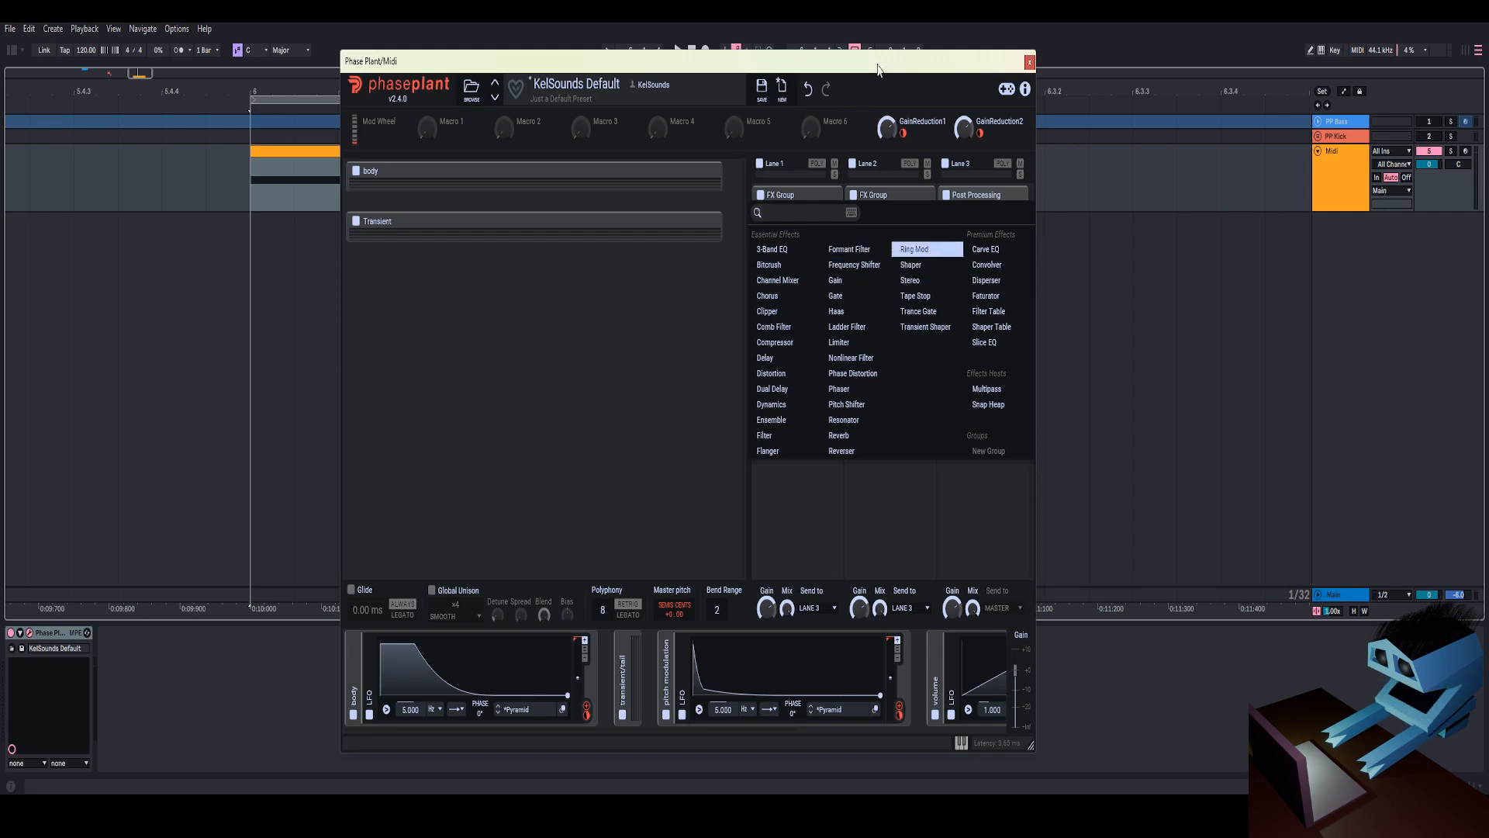
pyautogui.click(911, 264)
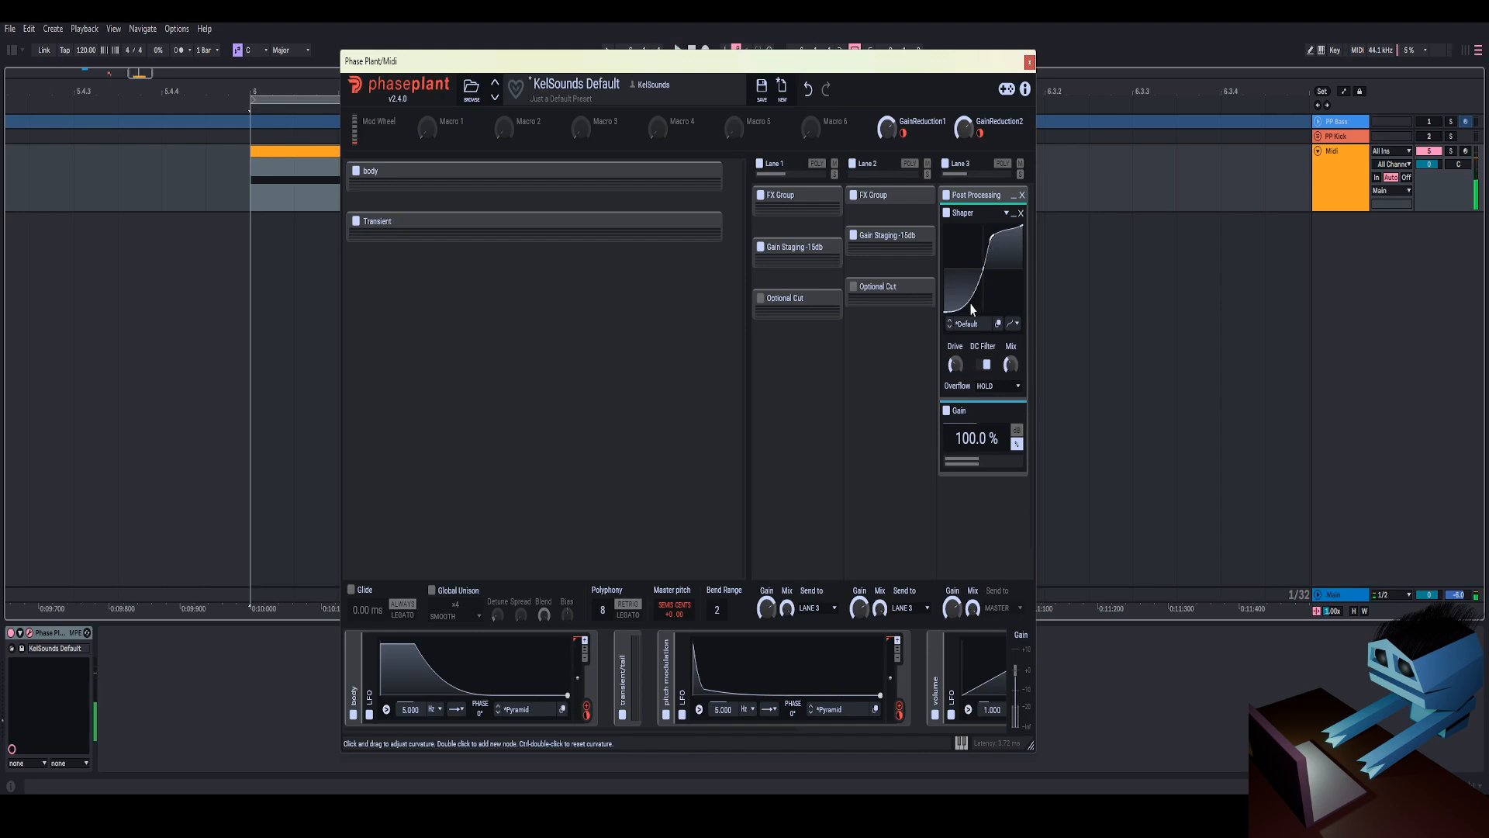
pyautogui.moveTo(970, 310); pyautogui.dragTo(979, 321)
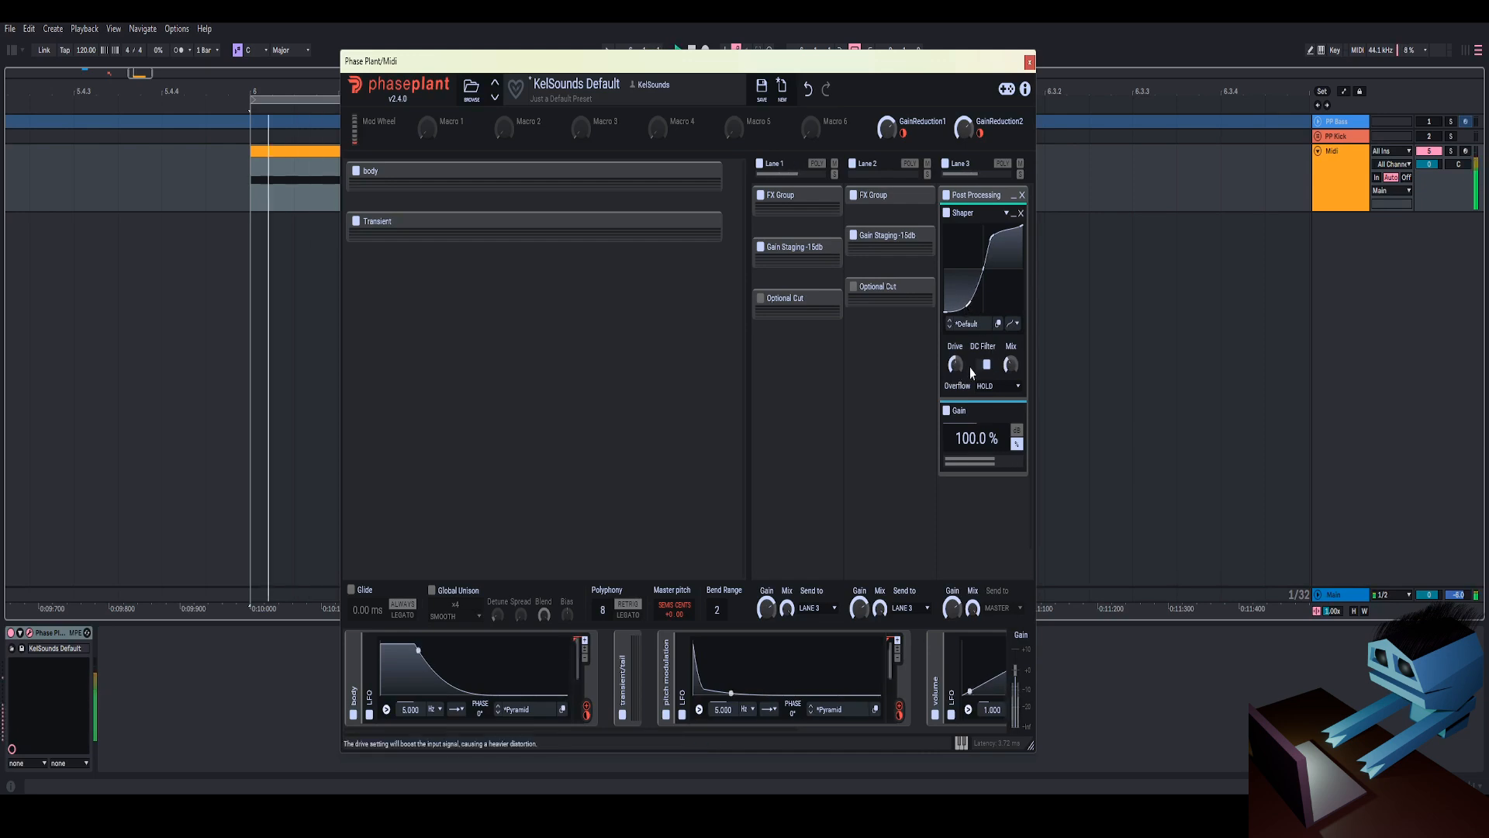
pyautogui.press('space')
pyautogui.moveTo(1011, 363); pyautogui.dragTo(1012, 362)
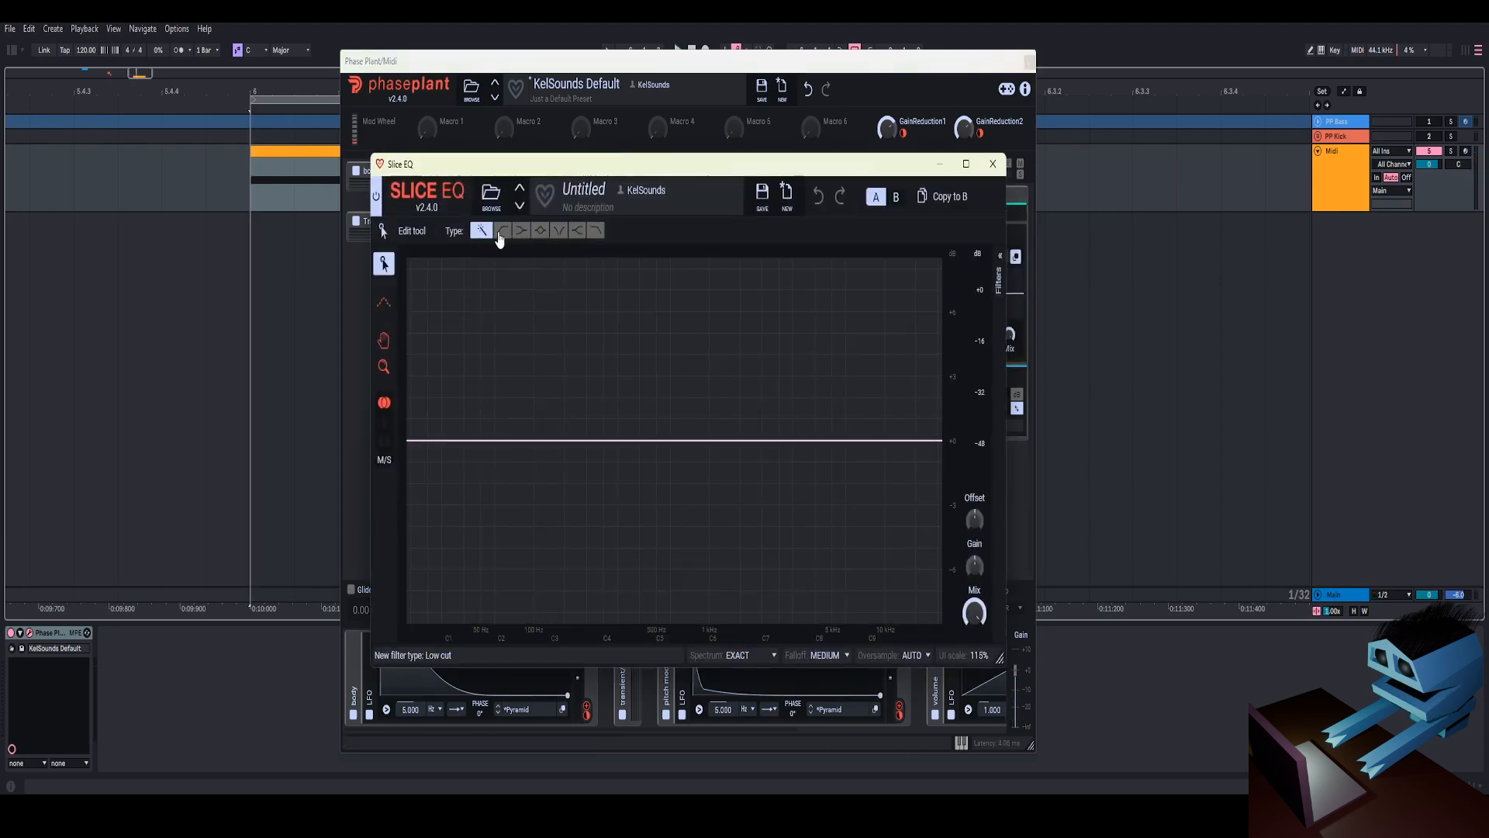
# Add a low-cut filter at about 77 Hz to the Slice EQ following the Shaper in Lane 3
pyautogui.click(501, 234)
pyautogui.click(508, 442)
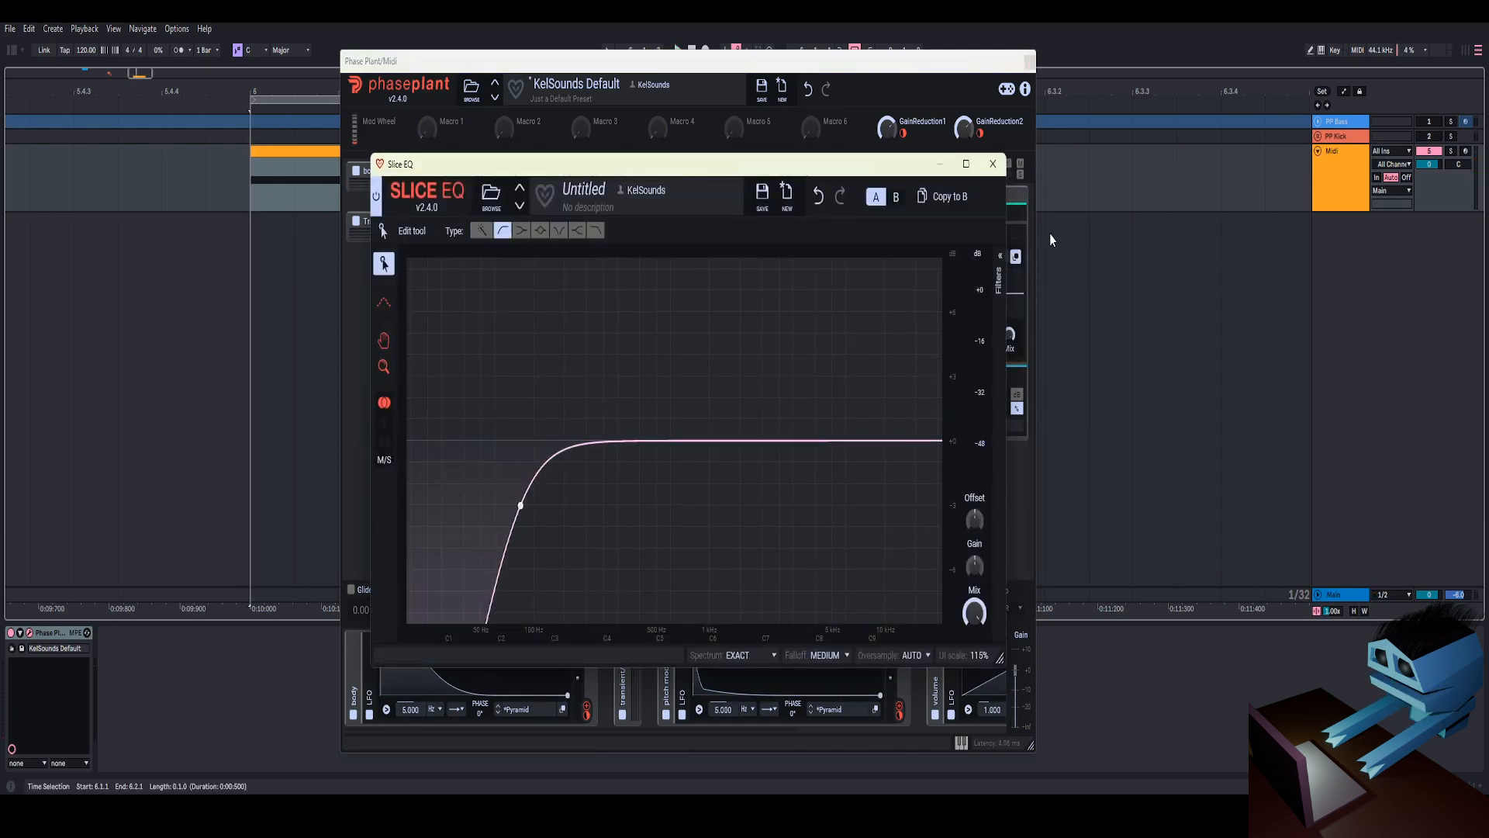
pyautogui.click(993, 163)
pyautogui.click(948, 320)
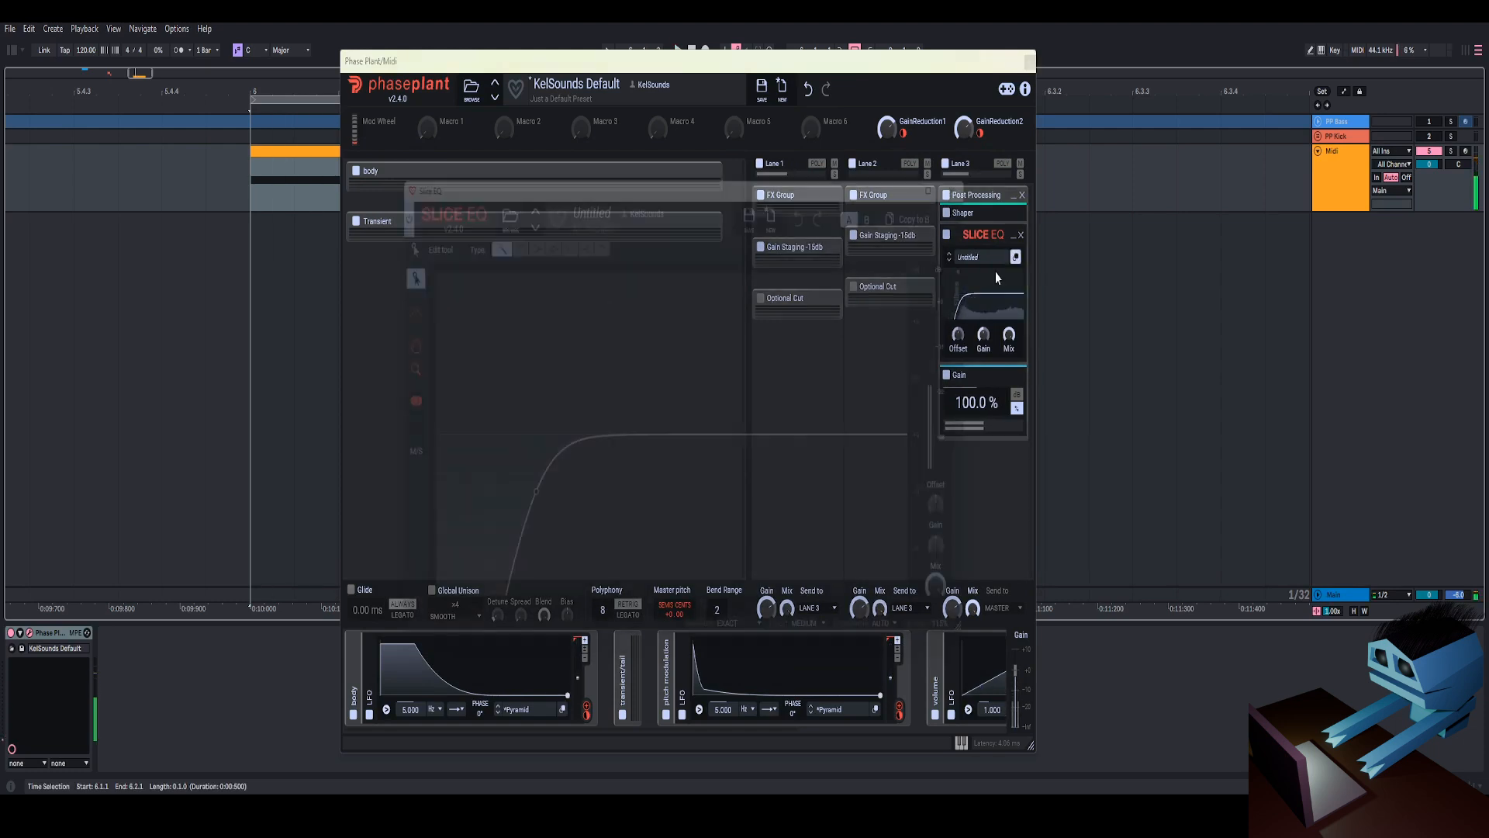
pyautogui.moveTo(520, 521)
pyautogui.mouseDown()
pyautogui.moveTo(516, 592)
pyautogui.moveTo(512, 534)
pyautogui.mouseUp()
# Set the mix of the Lane 3 Shaper to 30% while keeping the Slice EQ window open
pyautogui.moveTo(621, 163); pyautogui.dragTo(477, 141)
pyautogui.click(1010, 211)
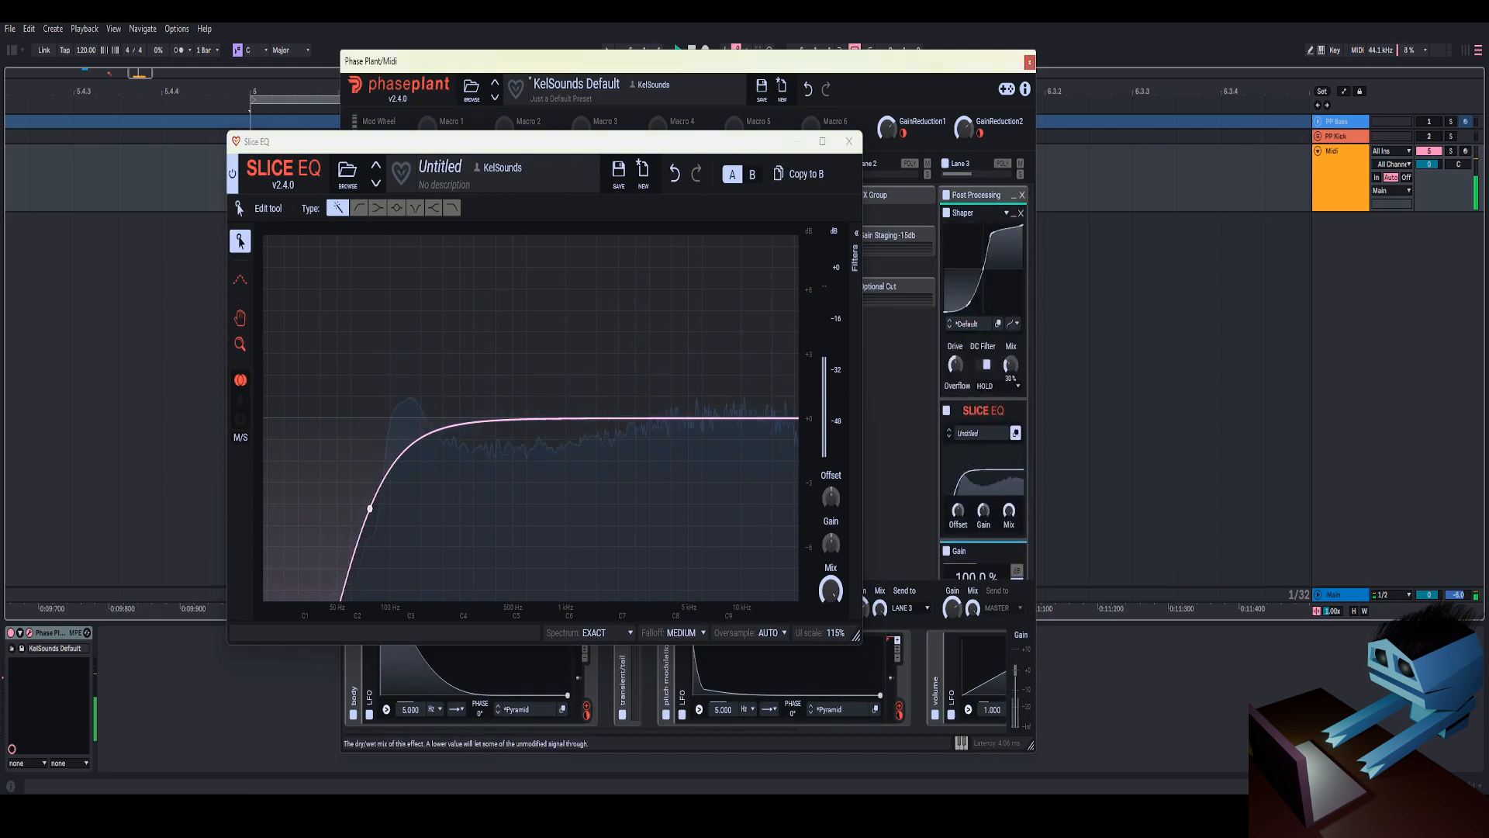
pyautogui.moveTo(806, 142); pyautogui.dragTo(934, 61)
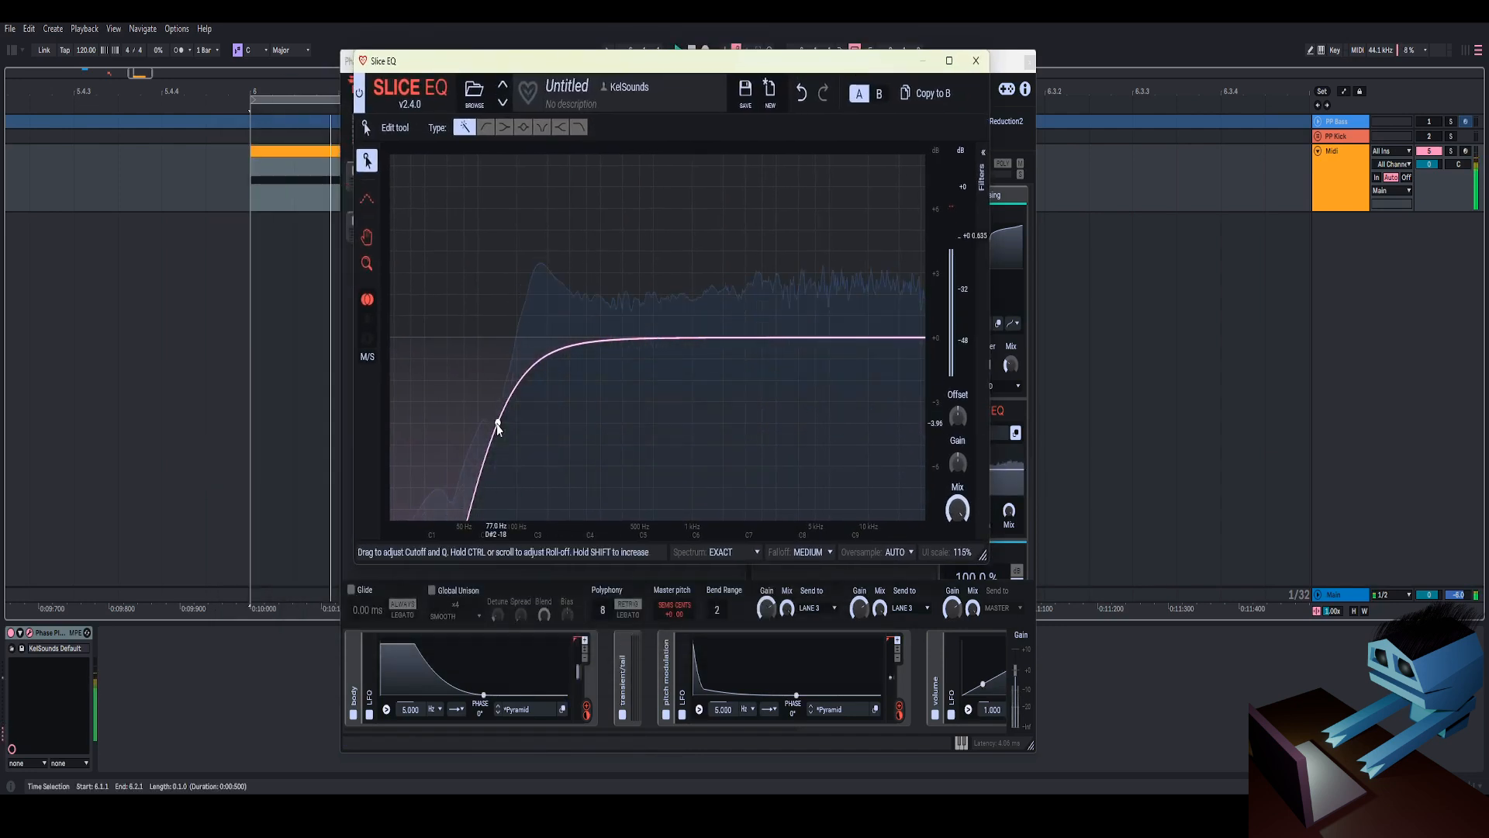
# Add an upper-mid boost and a dip near 440 Hz to the Lane 3 Slice EQ, and raise its low cut slightly
pyautogui.moveTo(687, 337); pyautogui.dragTo(737, 301)
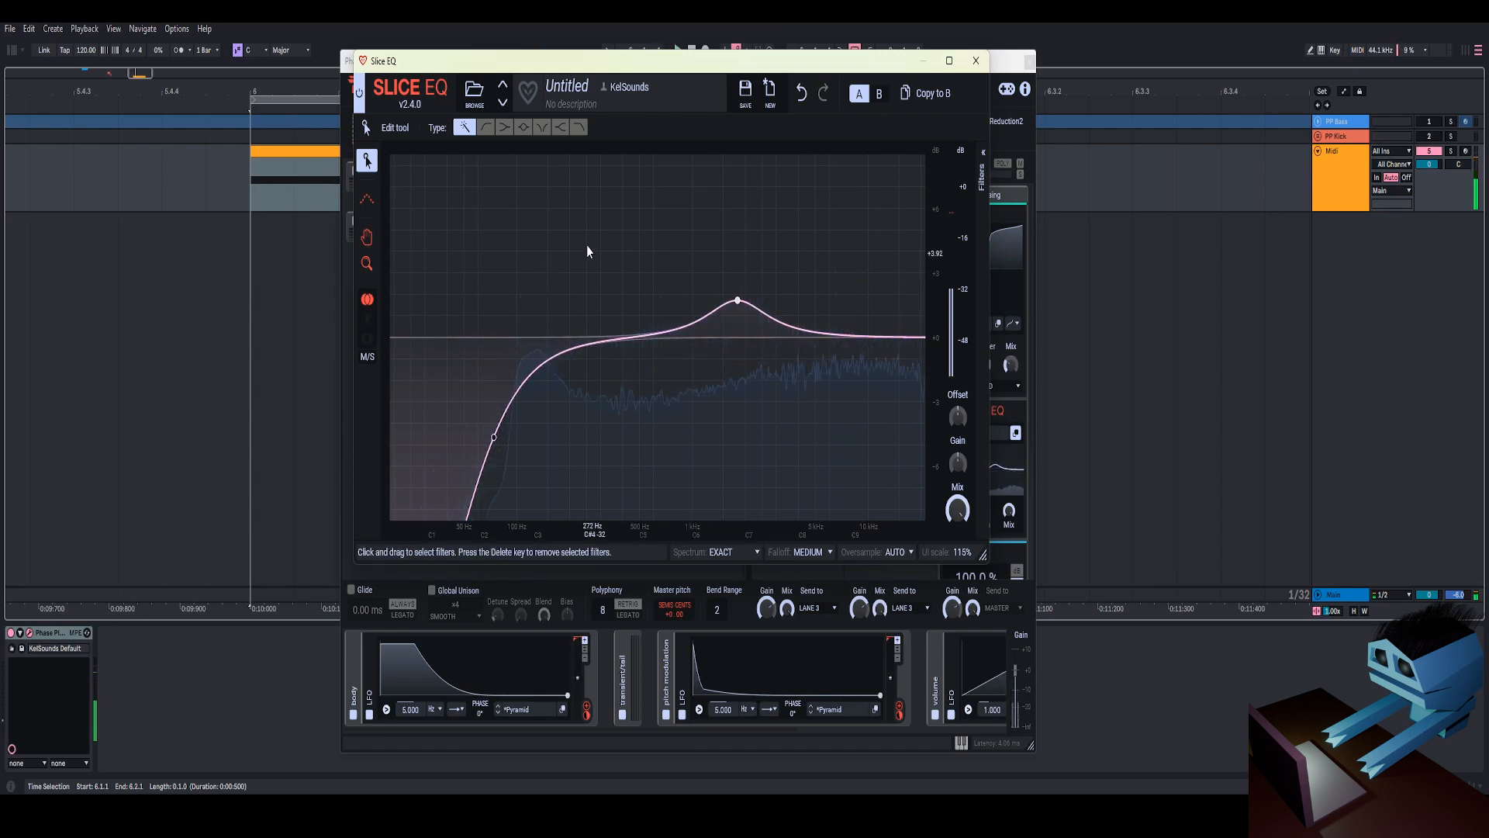
pyautogui.moveTo(618, 339); pyautogui.dragTo(636, 369)
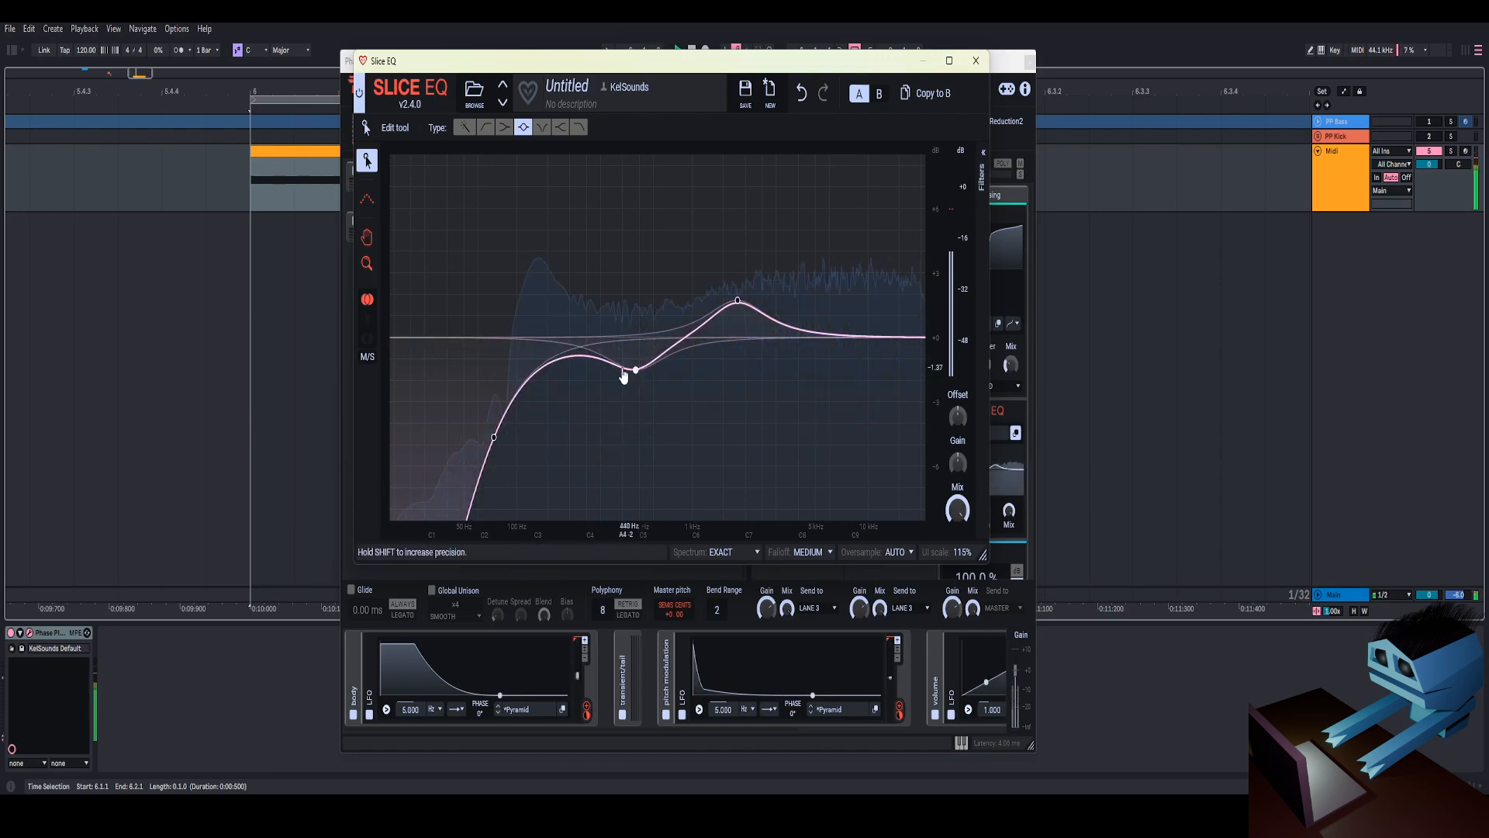
pyautogui.moveTo(494, 438); pyautogui.dragTo(507, 409)
pyautogui.moveTo(738, 301)
pyautogui.mouseDown()
pyautogui.moveTo(771, 305)
pyautogui.moveTo(759, 313)
pyautogui.mouseUp()
pyautogui.click(976, 61)
# Shift the boost in the Lane 3 Slice EQ from the upper mids to the top of the treble range
pyautogui.scroll(-2, 984, 322)
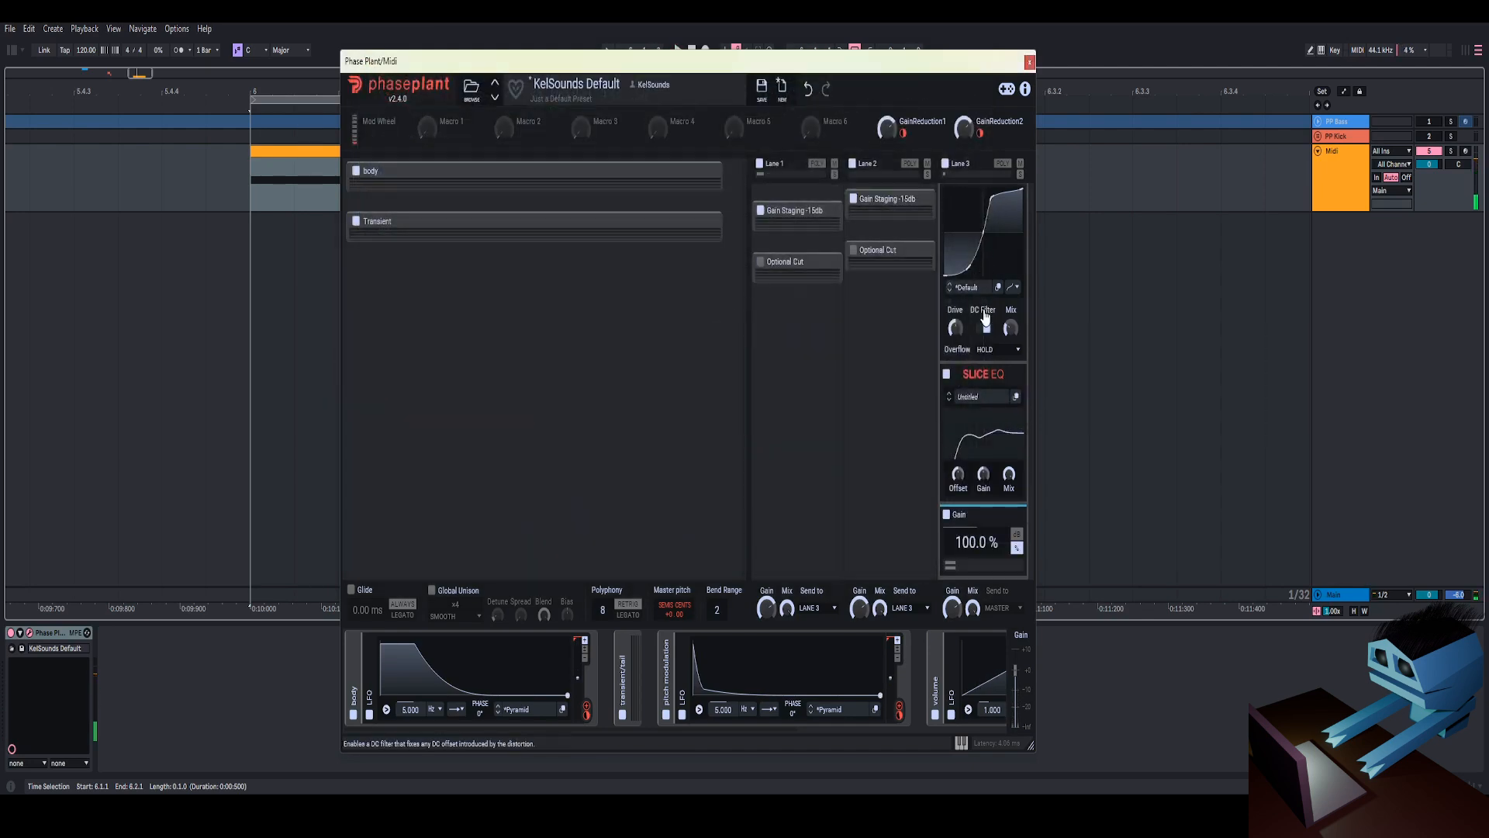
pyautogui.click(1016, 361)
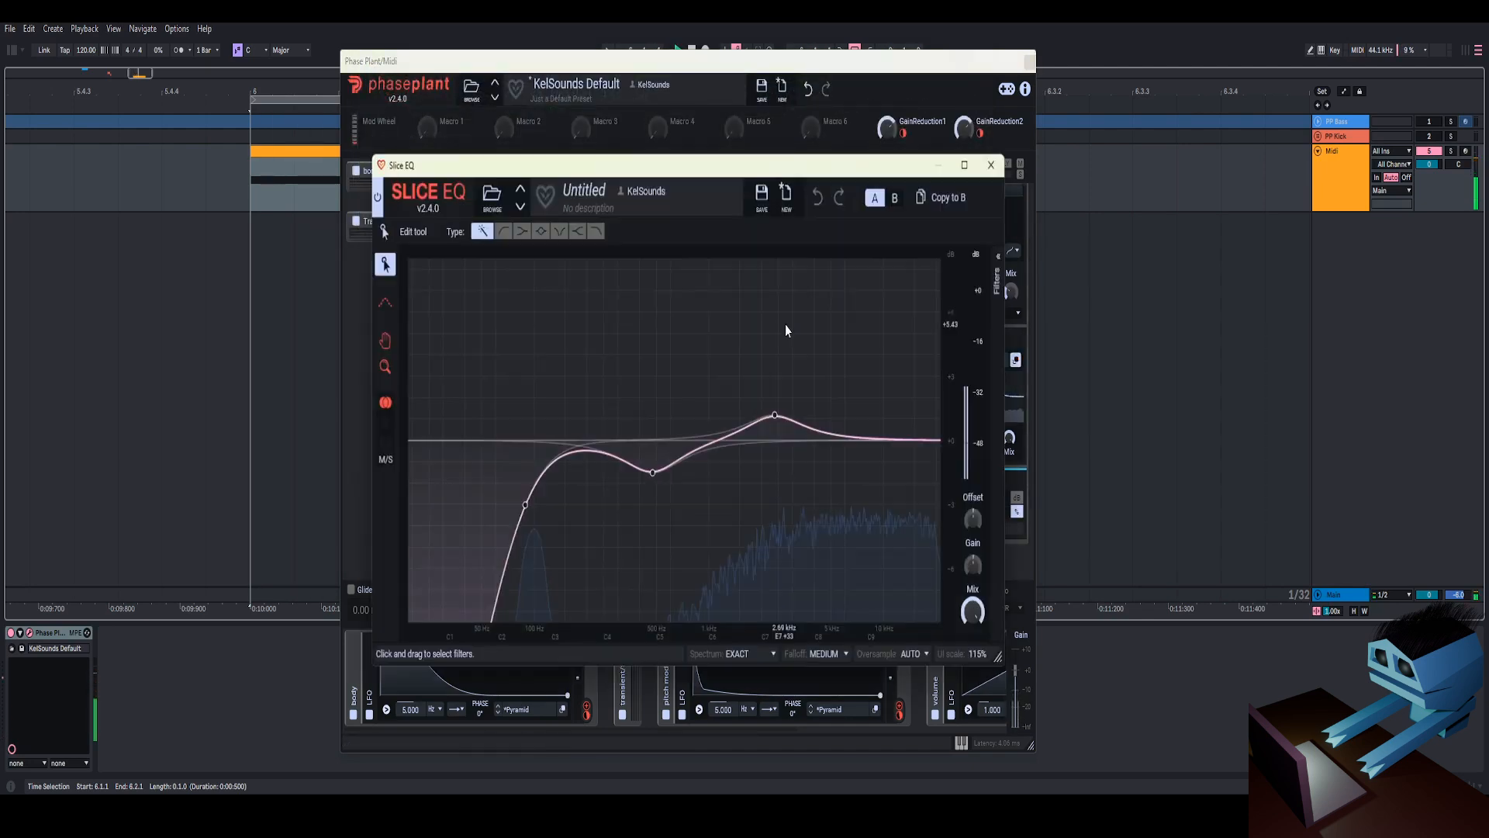
pyautogui.moveTo(775, 418); pyautogui.dragTo(928, 420)
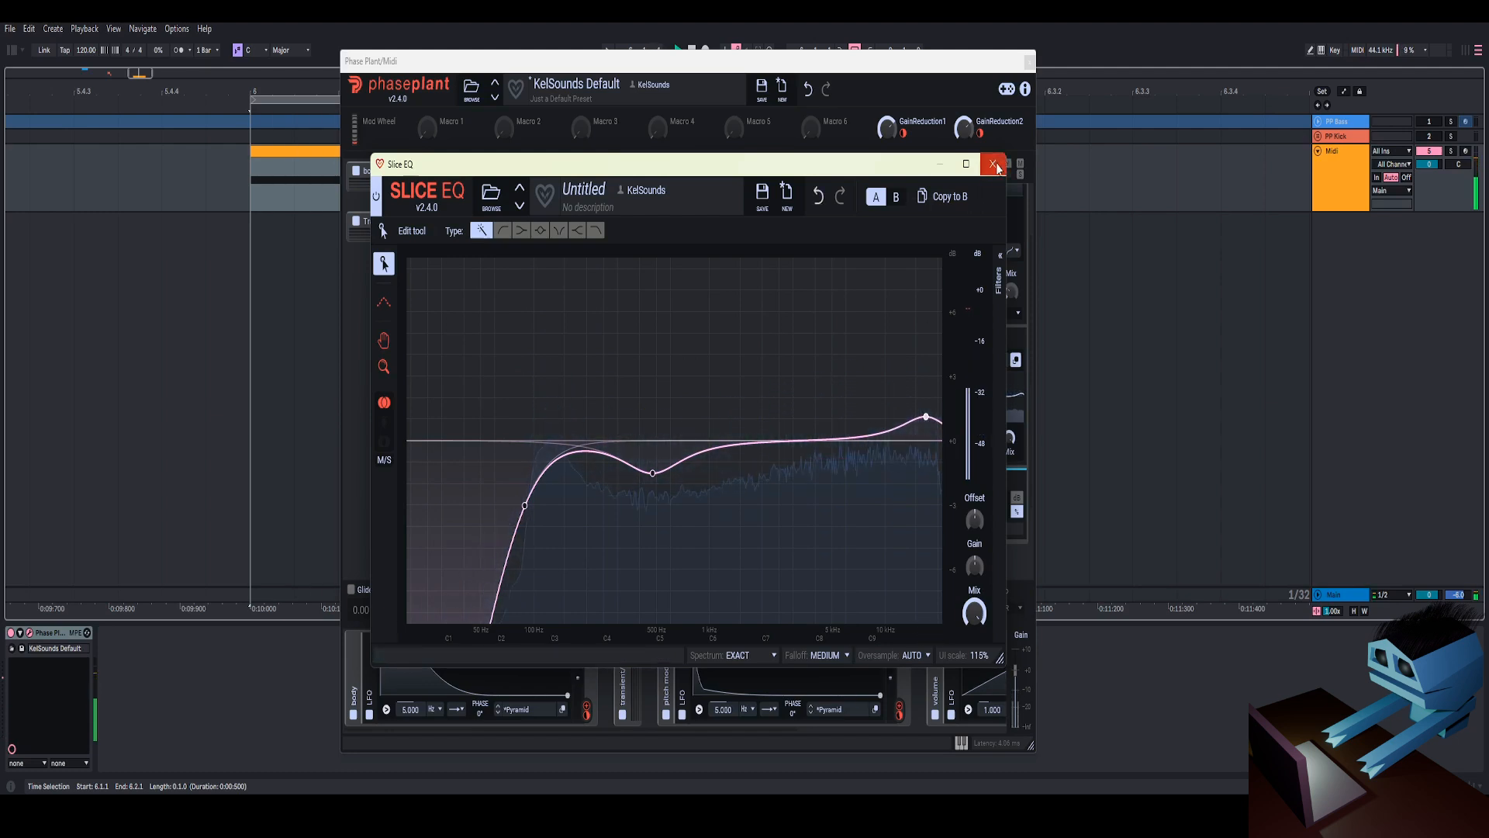
pyautogui.click(993, 164)
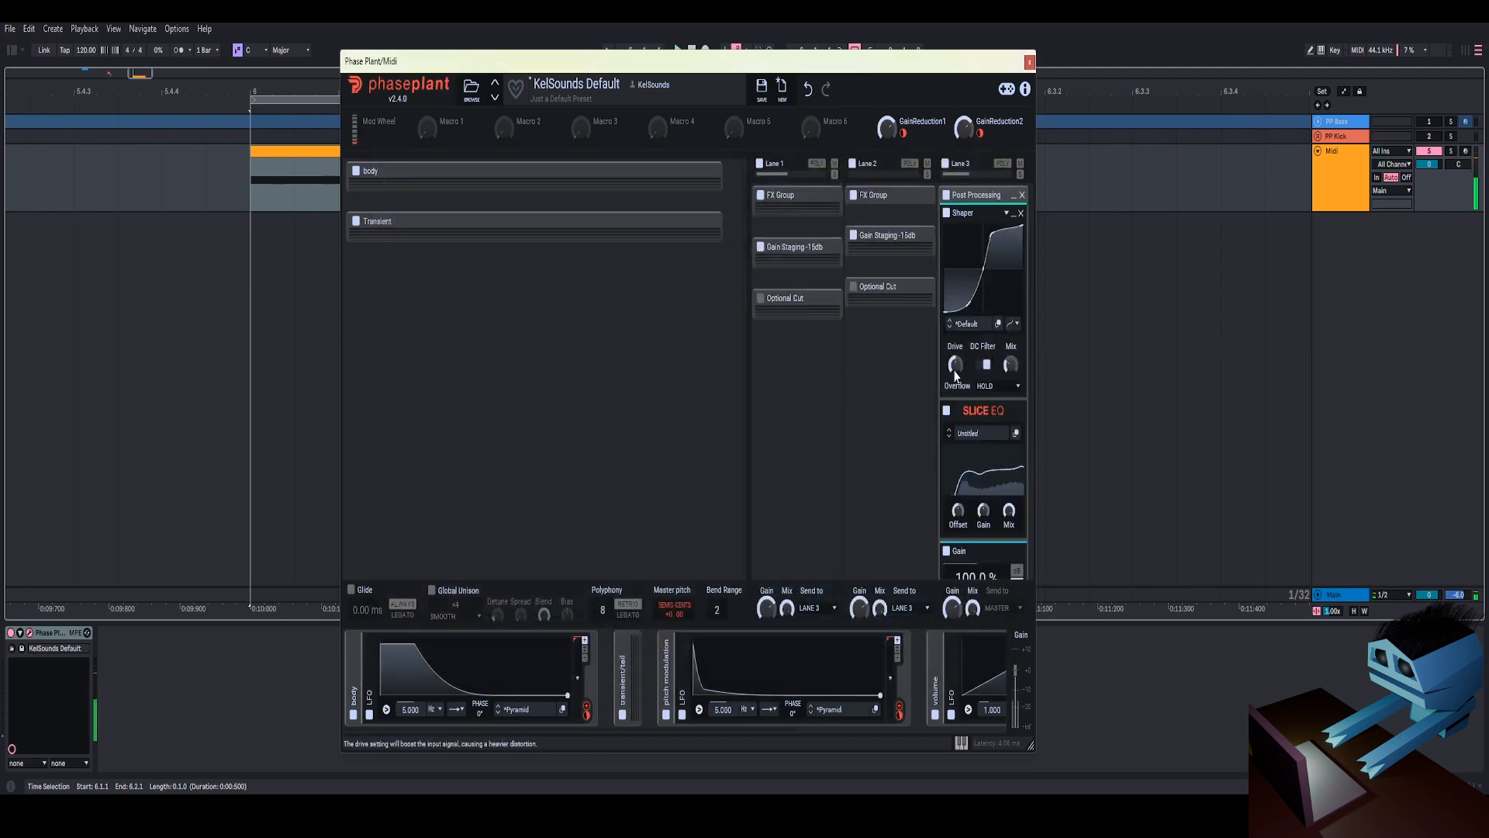
# Raise the drive of the Lane 3 Shaper and adjust the 2.0:1 curve of a Dynamics placed after the Slice EQ
pyautogui.moveTo(955, 370); pyautogui.dragTo(955, 337)
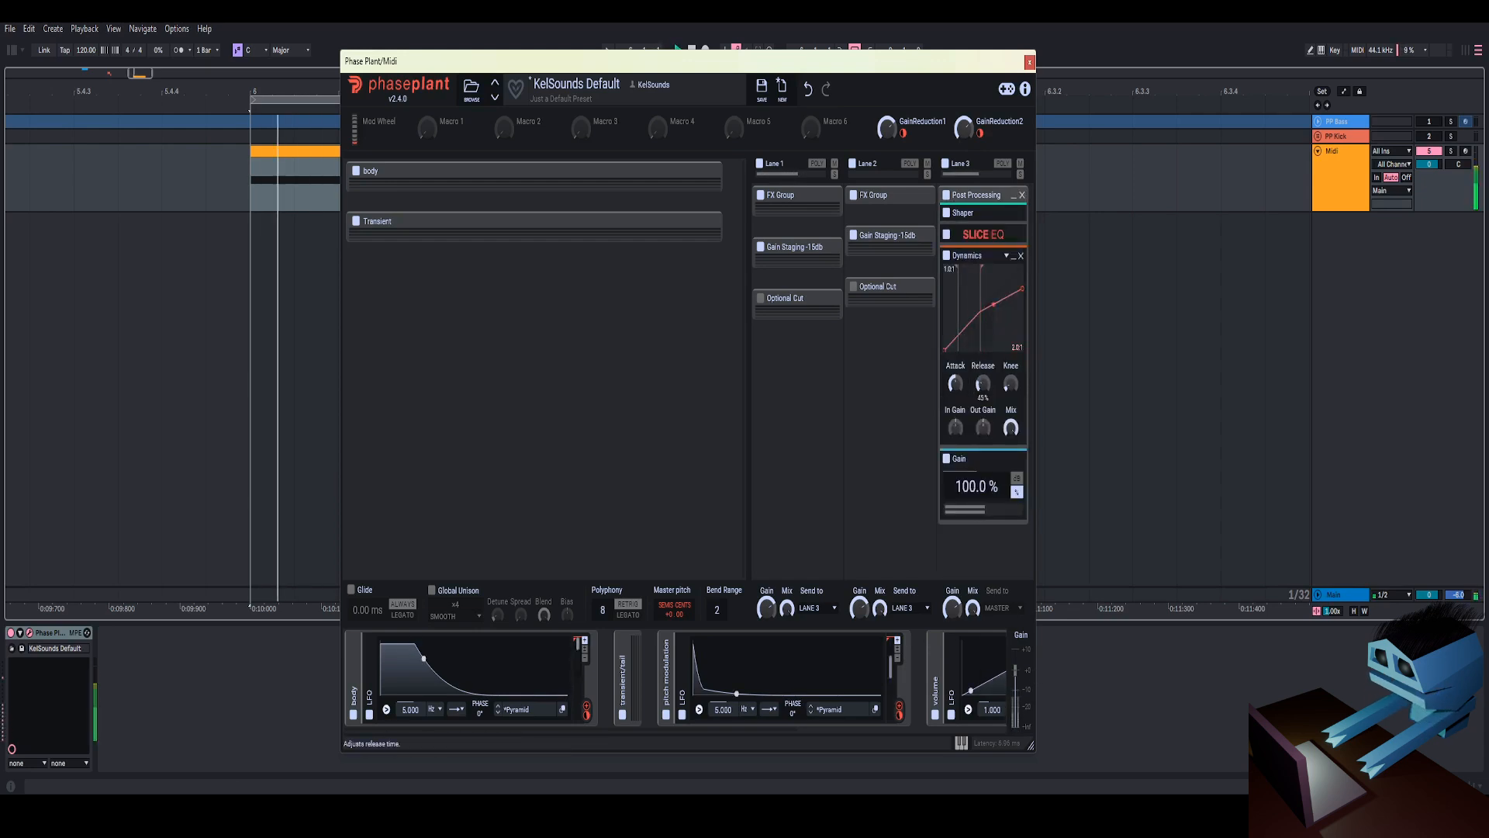
pyautogui.moveTo(981, 334); pyautogui.dragTo(988, 333)
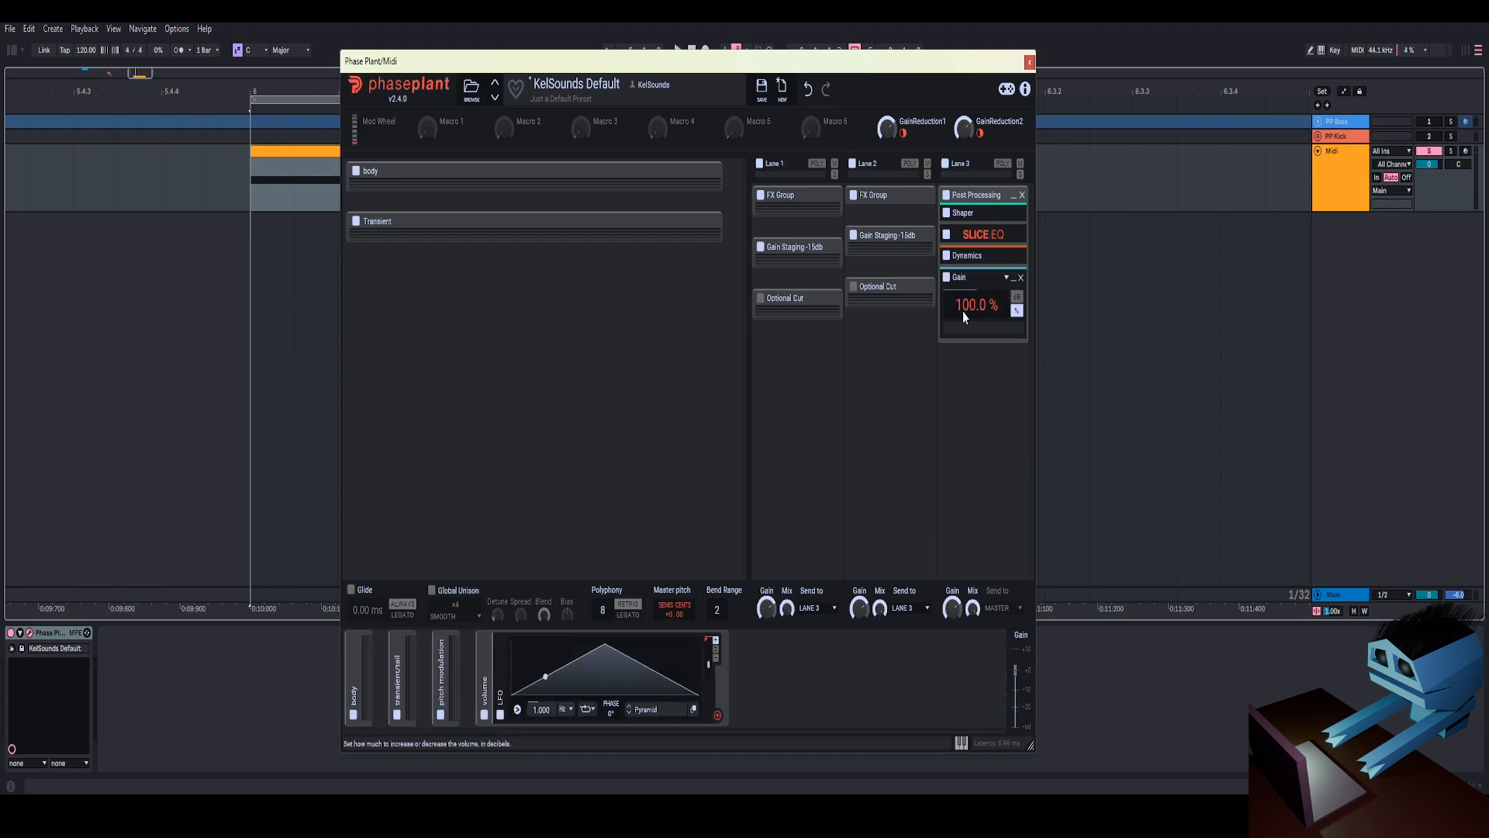
# Set the Lane 3 Gain to 0% and assign the volume LFO to modulate it
pyautogui.moveTo(964, 312); pyautogui.dragTo(966, 335)
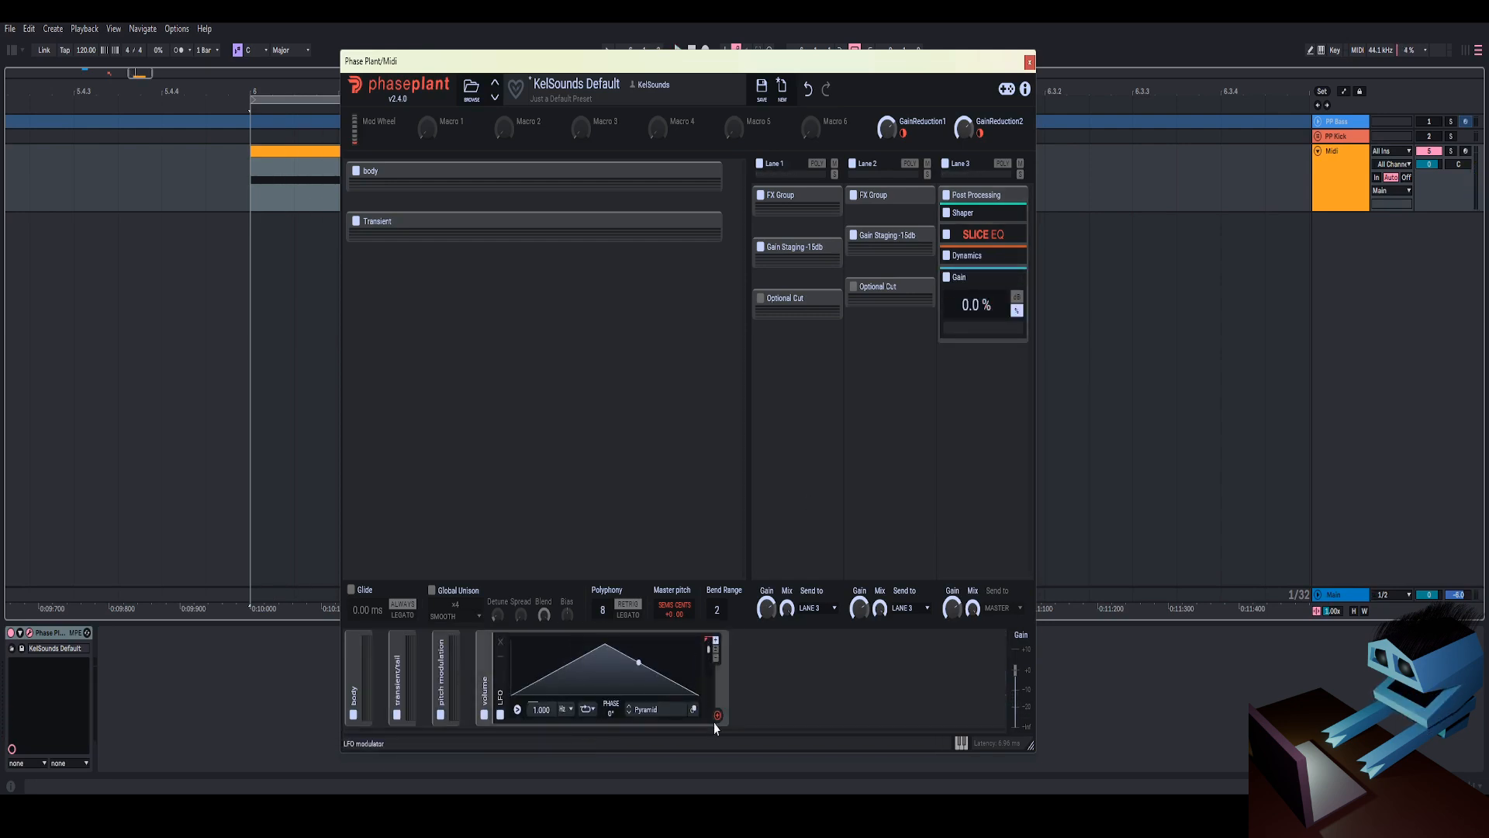
pyautogui.moveTo(717, 715); pyautogui.dragTo(975, 318)
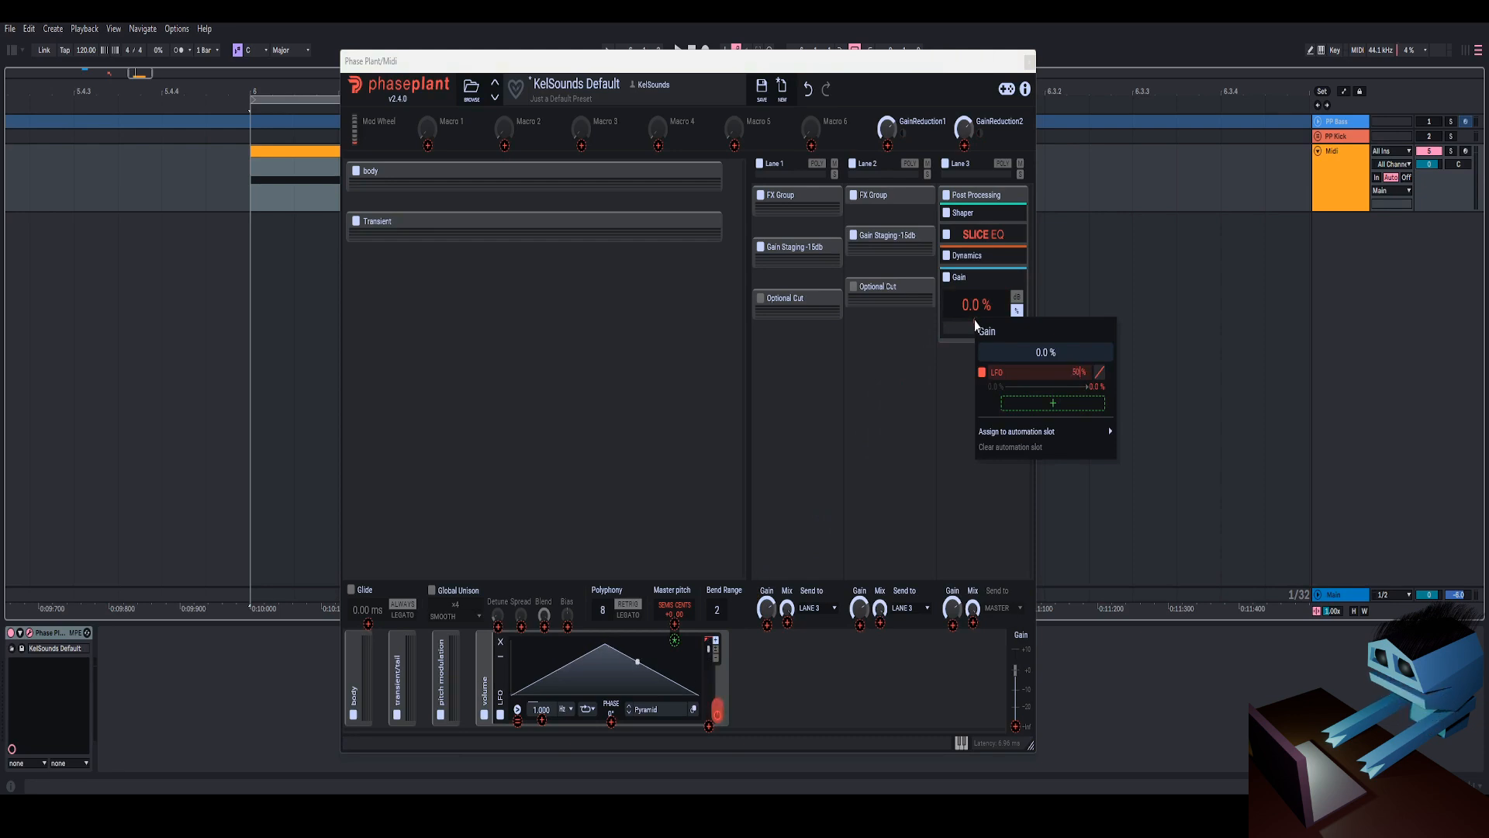
pyautogui.click(718, 710)
# Move the volume LFO's peak to the start, set its rate to 5 Hz and switch it to one-shot
pyautogui.moveTo(605, 644); pyautogui.dragTo(511, 644)
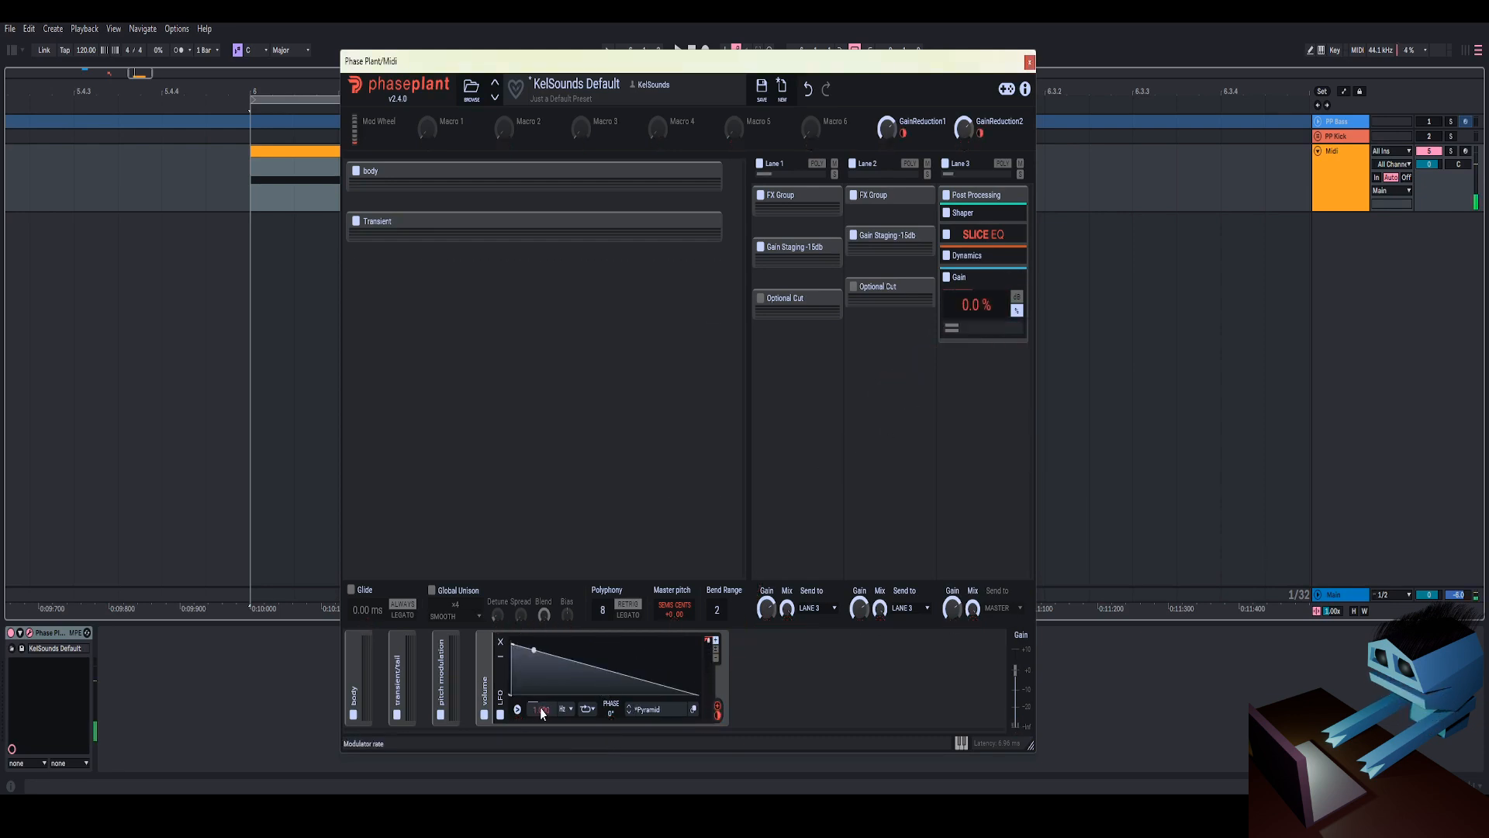
pyautogui.rightClick(541, 709)
pyautogui.write('5')
pyautogui.press('Return')
pyautogui.click(594, 712)
# Shape the volume LFO as a short full-level plateau followed by a curved decay to zero
pyautogui.click(597, 683)
pyautogui.doubleClick(580, 664)
pyautogui.moveTo(580, 664); pyautogui.dragTo(621, 712)
pyautogui.press('space')
pyautogui.moveTo(588, 643); pyautogui.dragTo(553, 643)
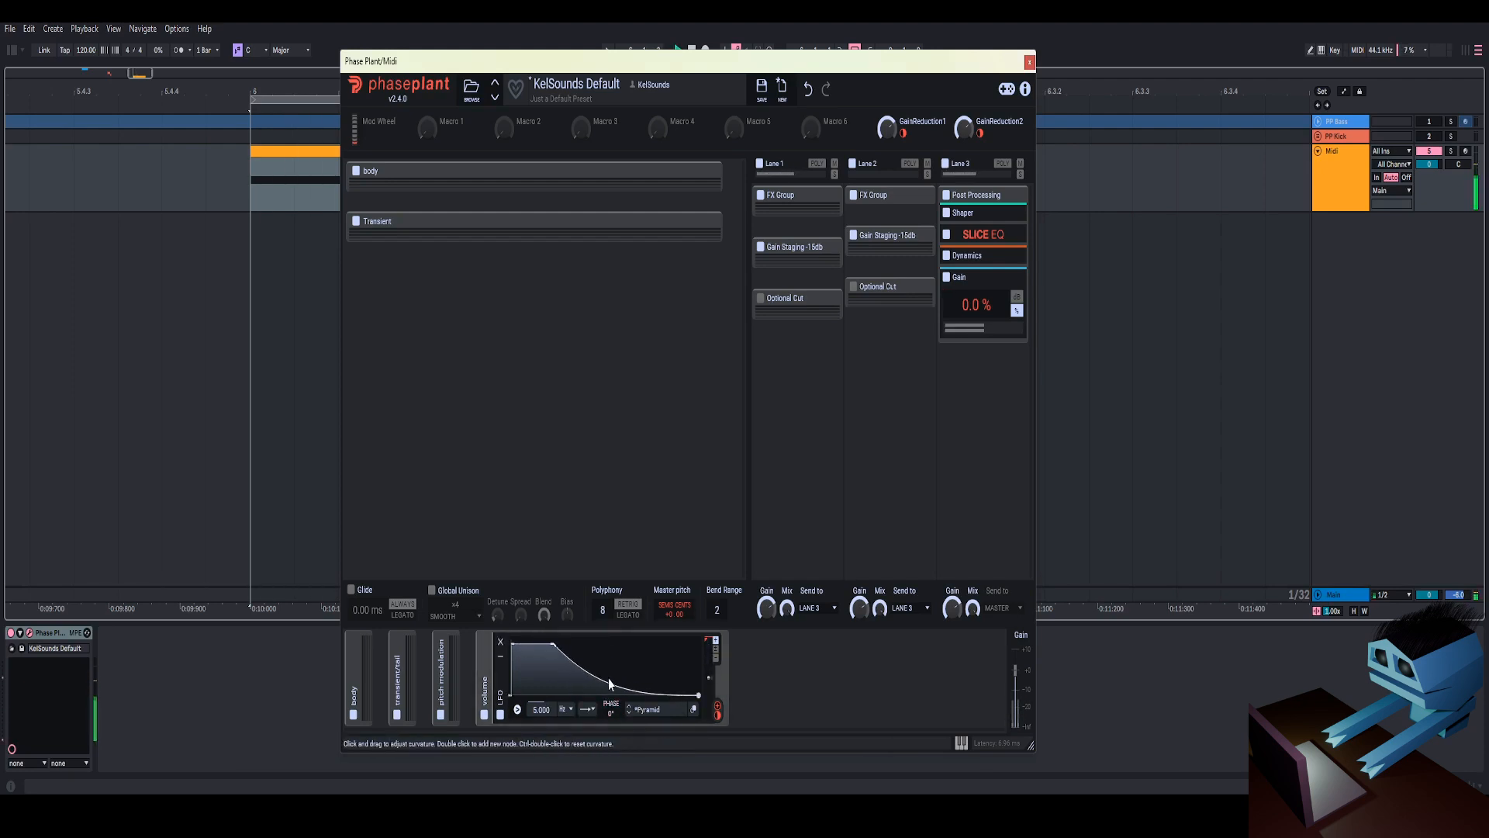
pyautogui.doubleClick(643, 690)
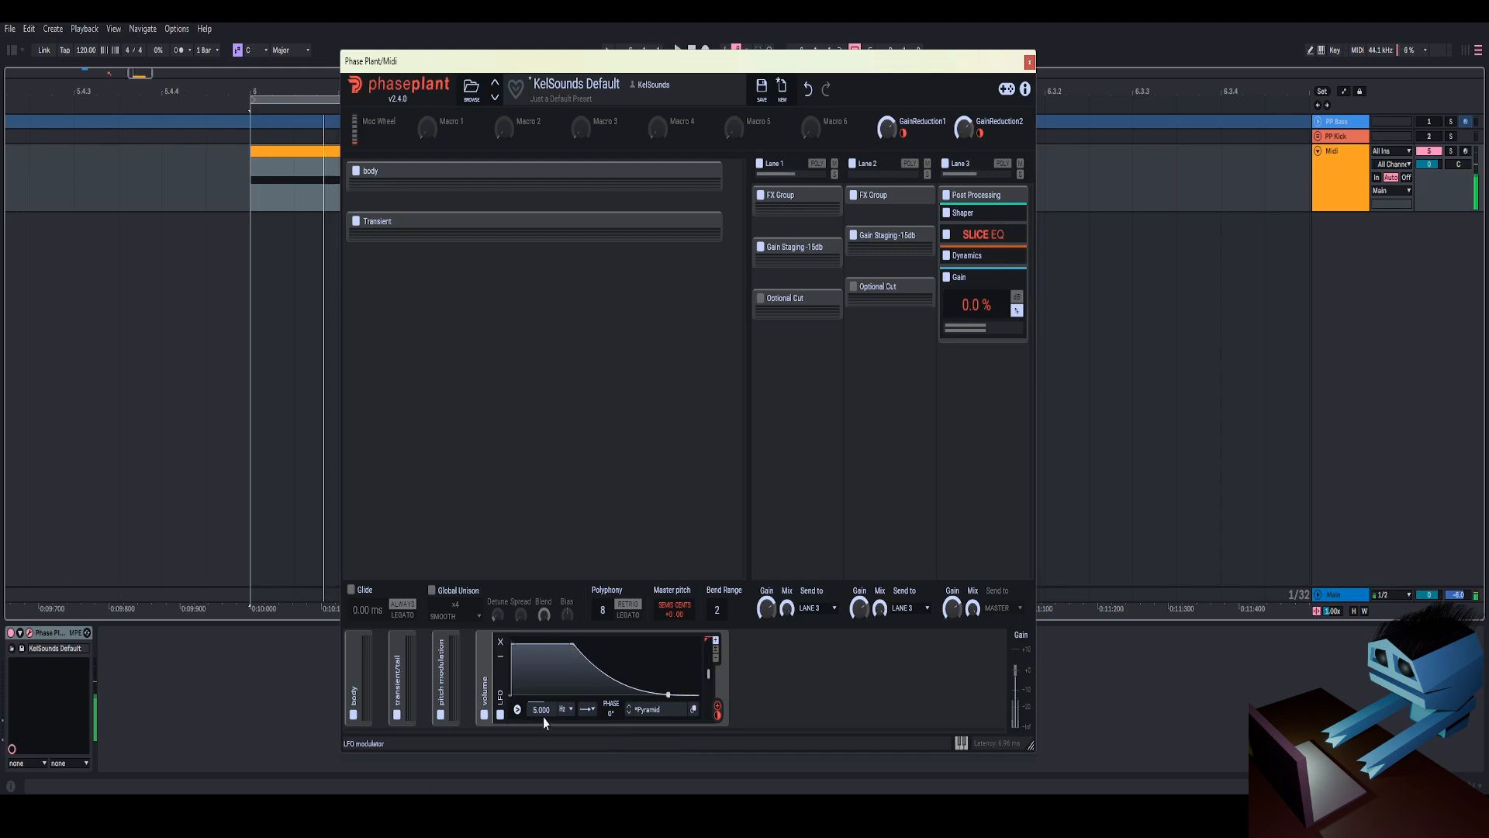
# Slow the volume LFO to 3 Hz and give it a very short attack ramp in the LFO editor
pyautogui.rightClick(543, 711)
pyautogui.write('4')
pyautogui.press('Return')
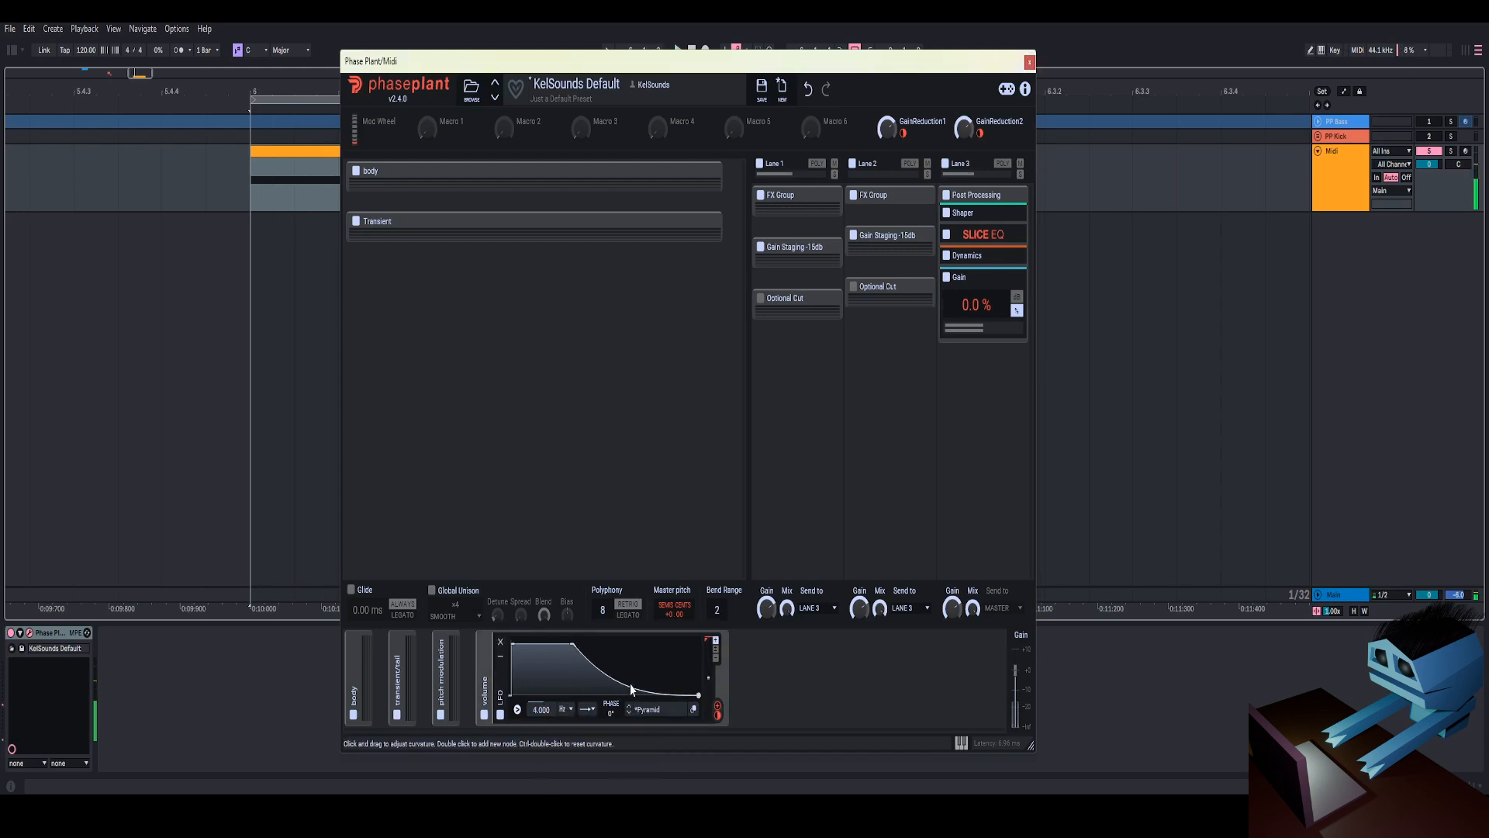
pyautogui.moveTo(631, 689); pyautogui.dragTo(632, 685)
pyautogui.moveTo(499, 272); pyautogui.dragTo(490, 270)
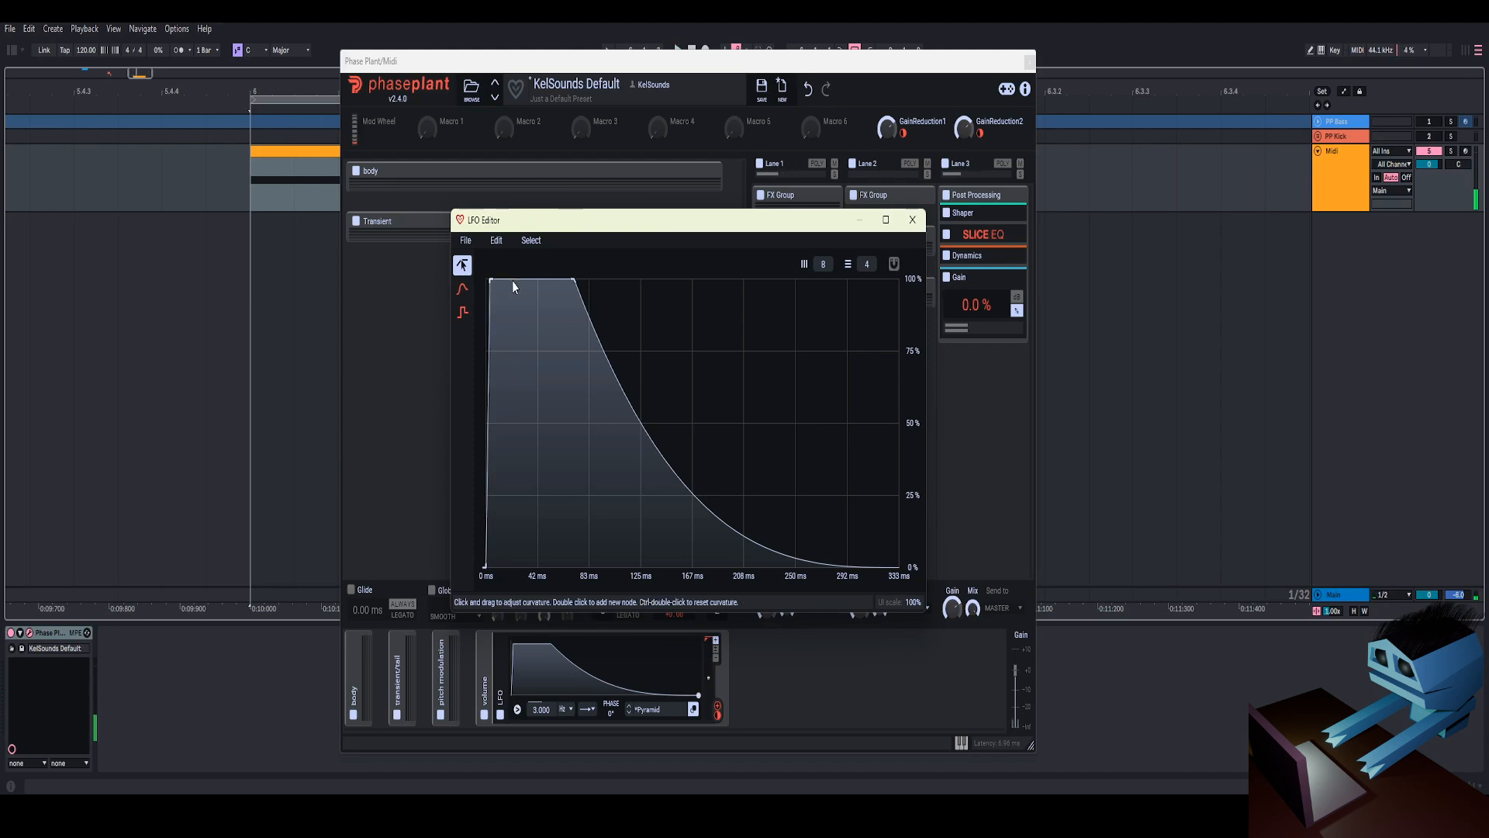
pyautogui.click(912, 220)
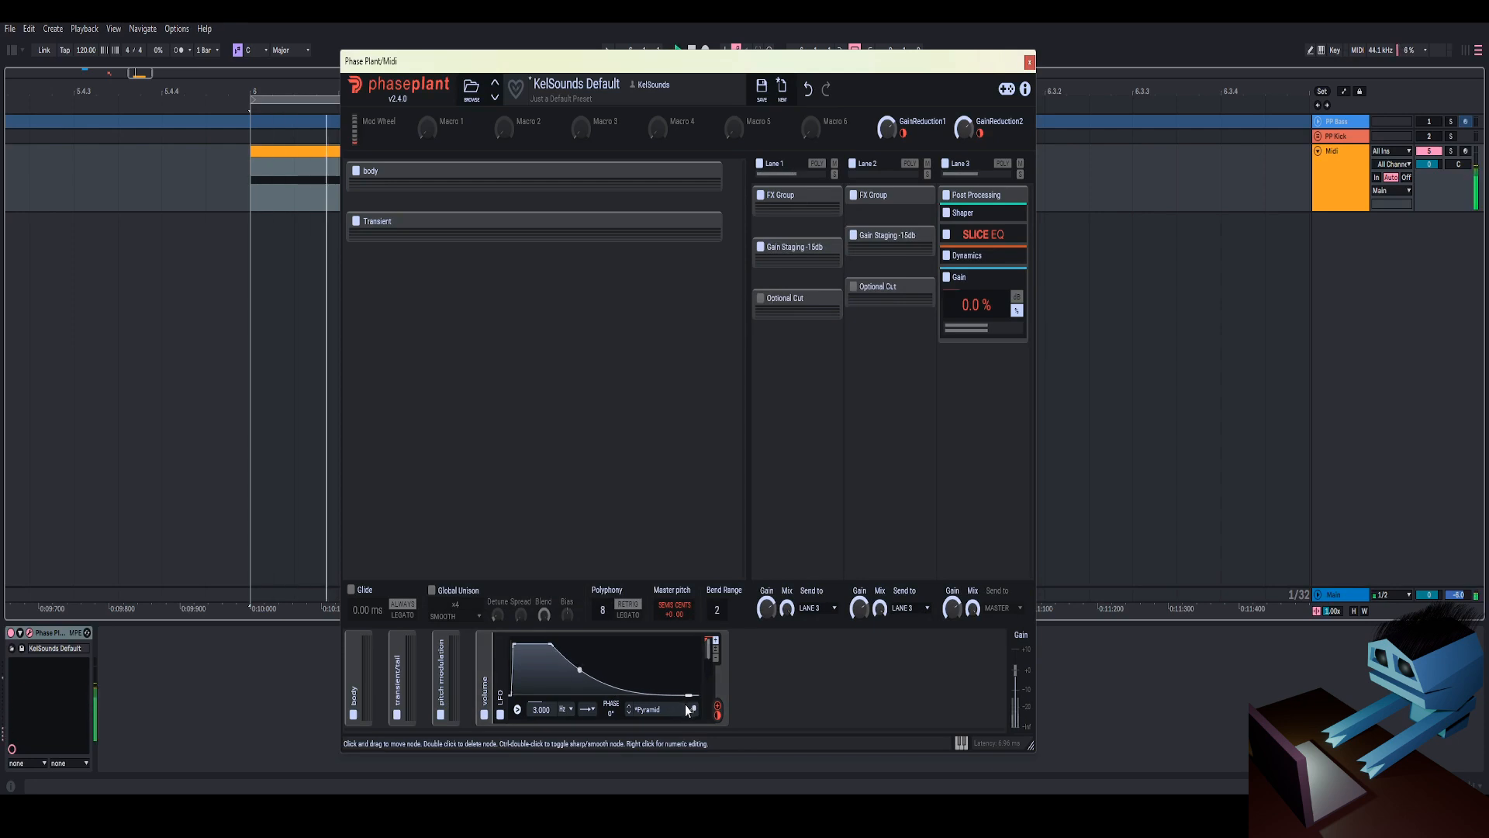
# Add a Limiter after the Gain in Lane 3, raise its In Gain and audition the sound
pyautogui.click(983, 340)
pyautogui.click(839, 485)
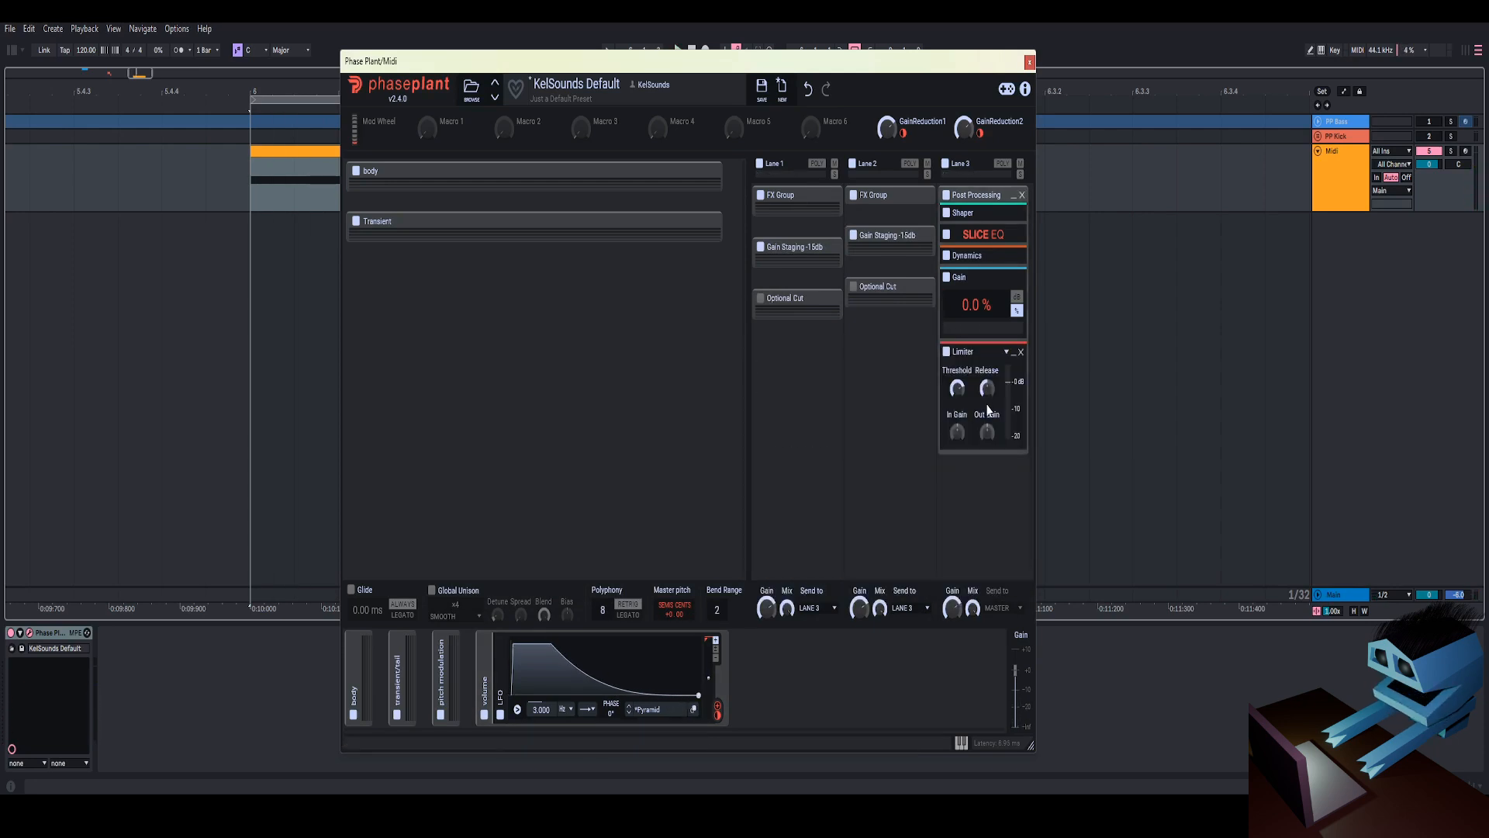
pyautogui.moveTo(957, 432); pyautogui.dragTo(957, 406)
pyautogui.press('space')
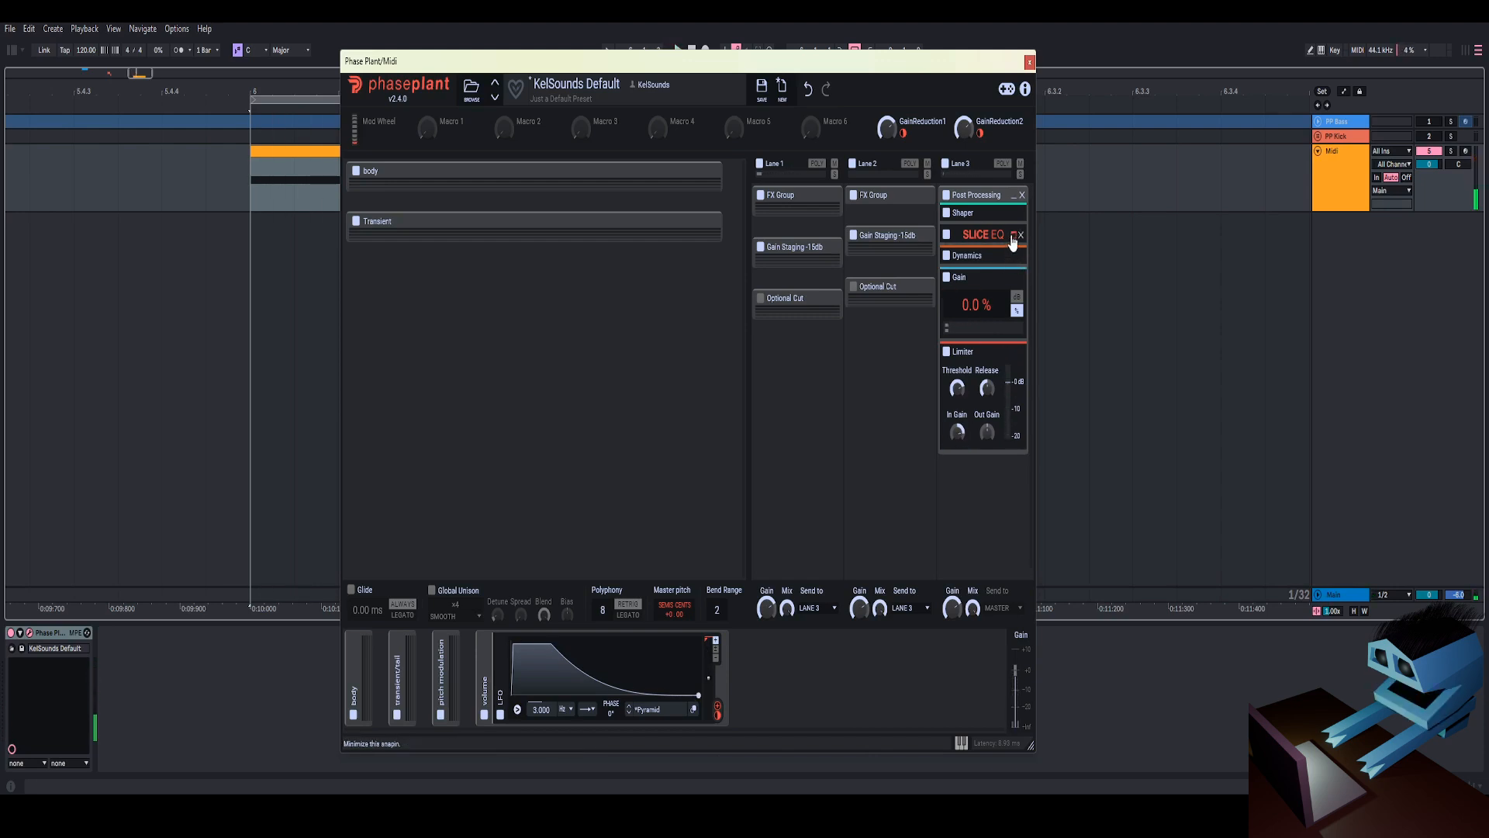
# Lower the low cut of the Lane 3 Slice EQ and shorten the plateau of the body LFO
pyautogui.click(1013, 235)
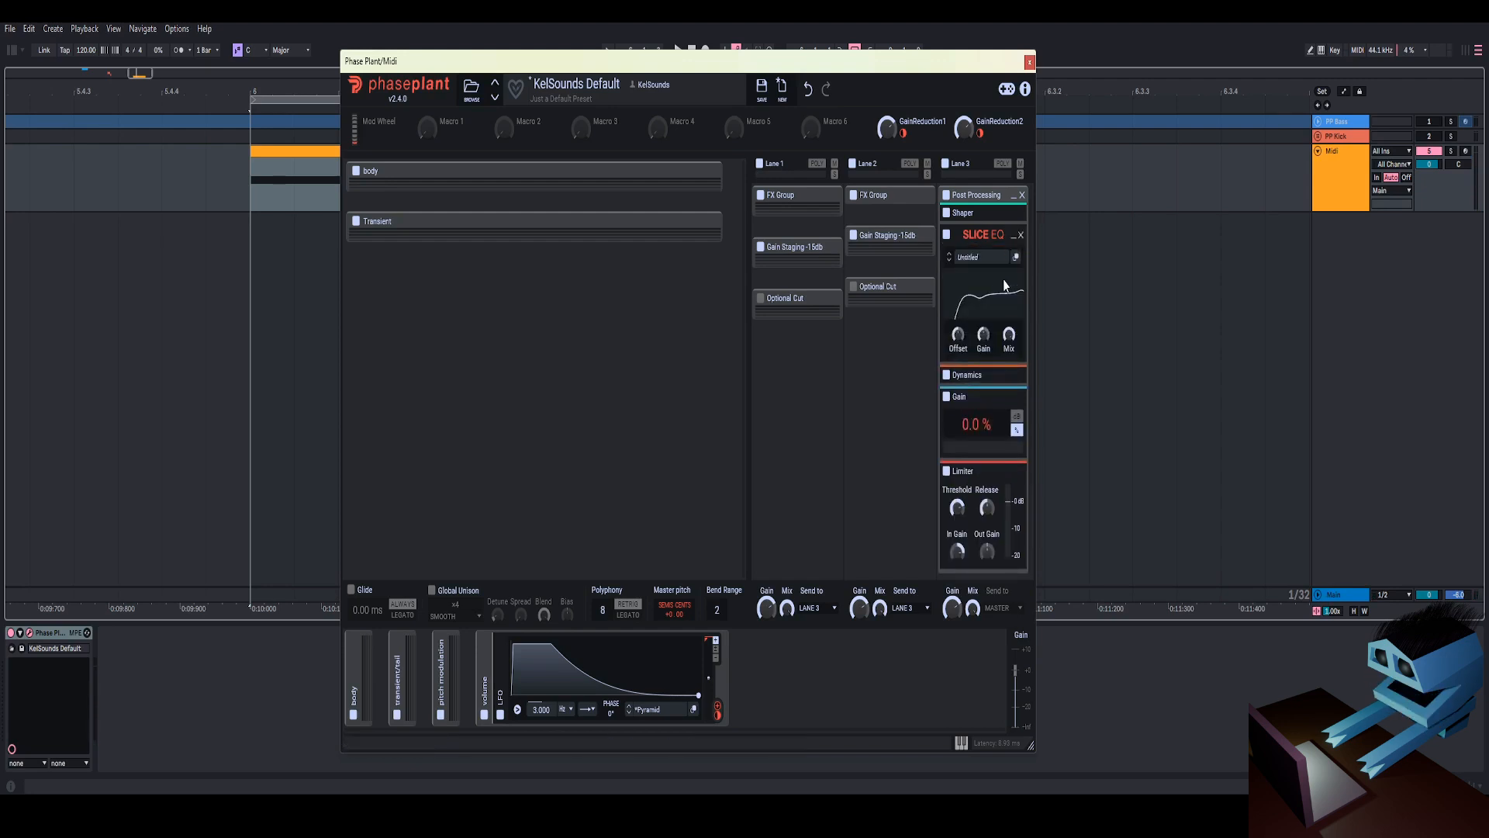
pyautogui.click(1017, 259)
pyautogui.moveTo(542, 502); pyautogui.dragTo(498, 473)
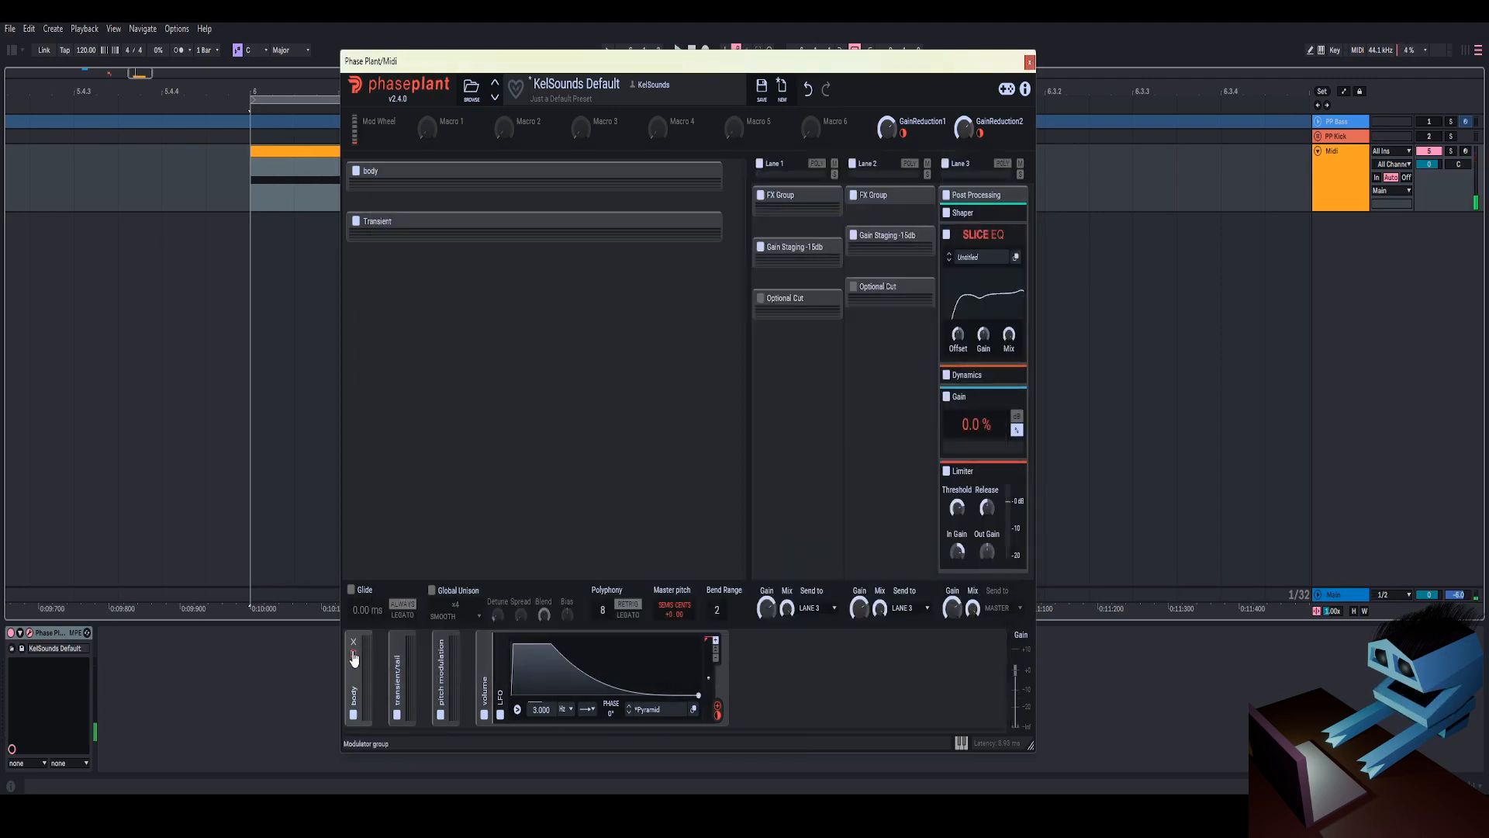
pyautogui.click(354, 658)
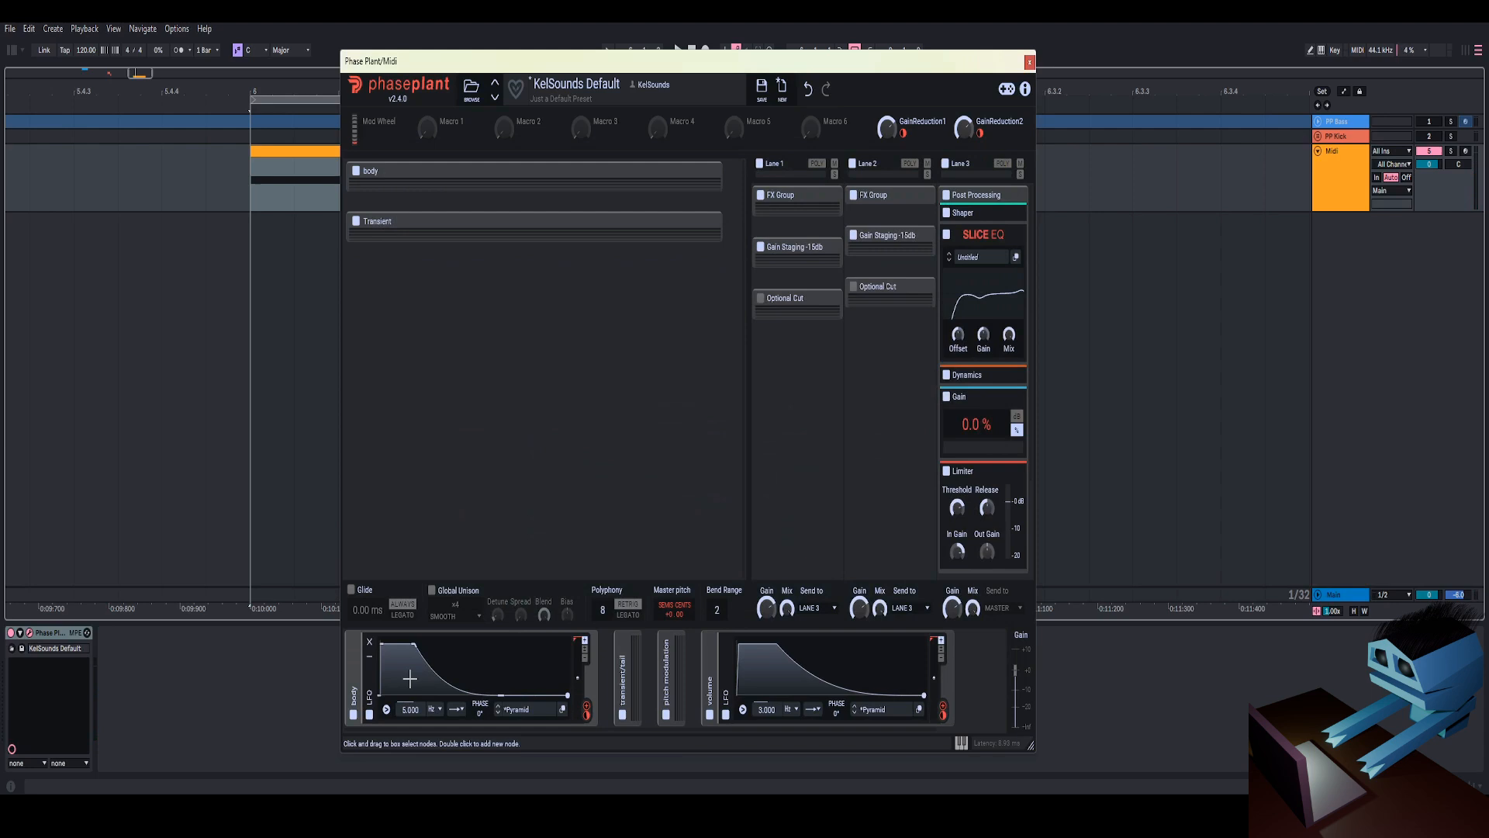
pyautogui.moveTo(416, 645); pyautogui.dragTo(402, 646)
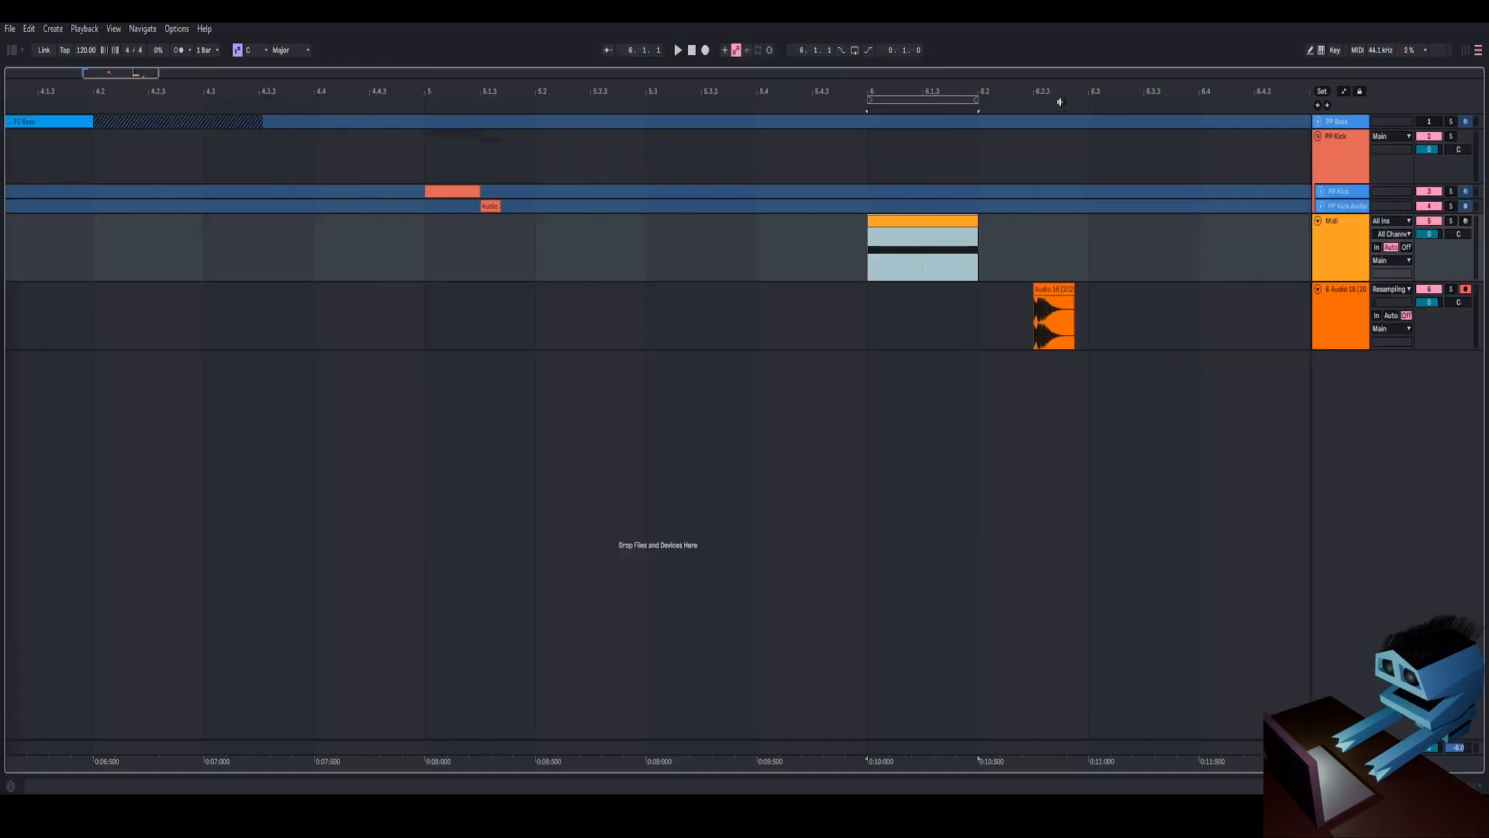
# Inspect the recorded audio clip beside the MIDI clip at bar 6, and play the MIDI clip
pyautogui.moveTo(1052, 92); pyautogui.dragTo(711, 149)
pyautogui.click(705, 289)
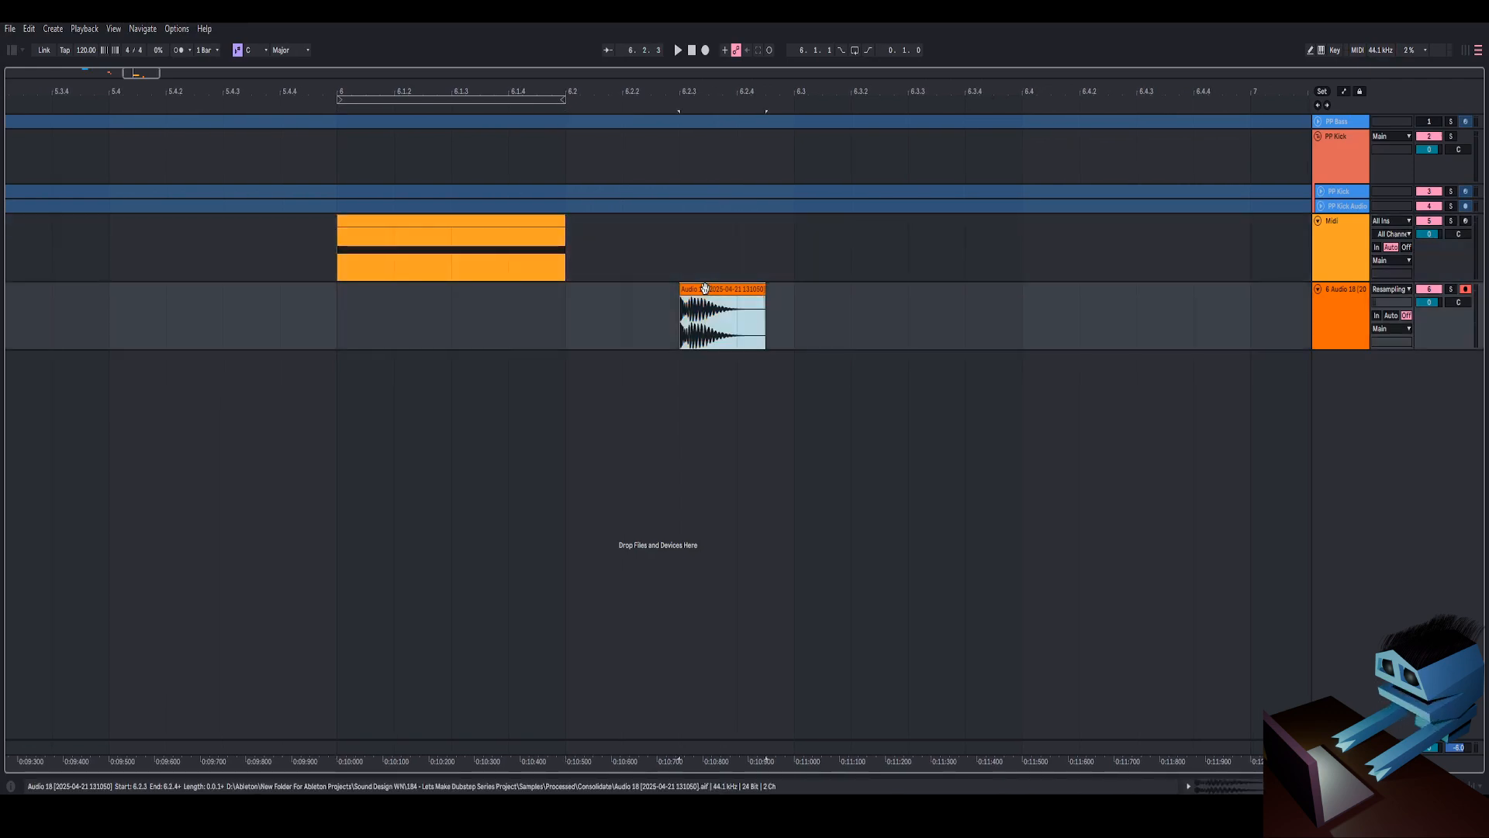
pyautogui.click(519, 230)
pyautogui.press('space')
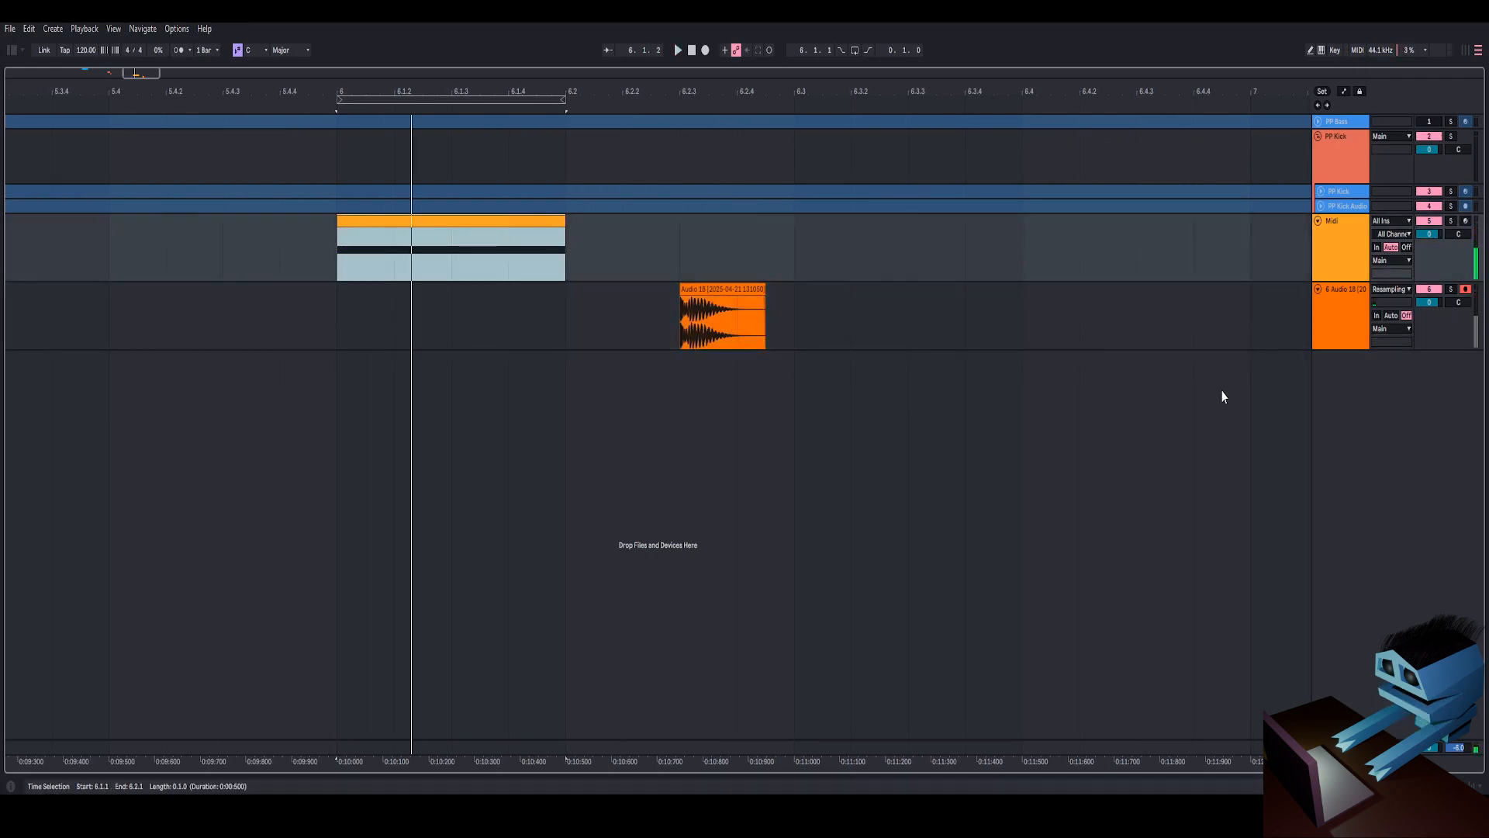
# Reopen Phase Plant from the Midi track, reposition its window and collapse the first Slice EQ in Lane 1's FX Group
pyautogui.hotkey('shift', 'Tab')
pyautogui.click(37, 632)
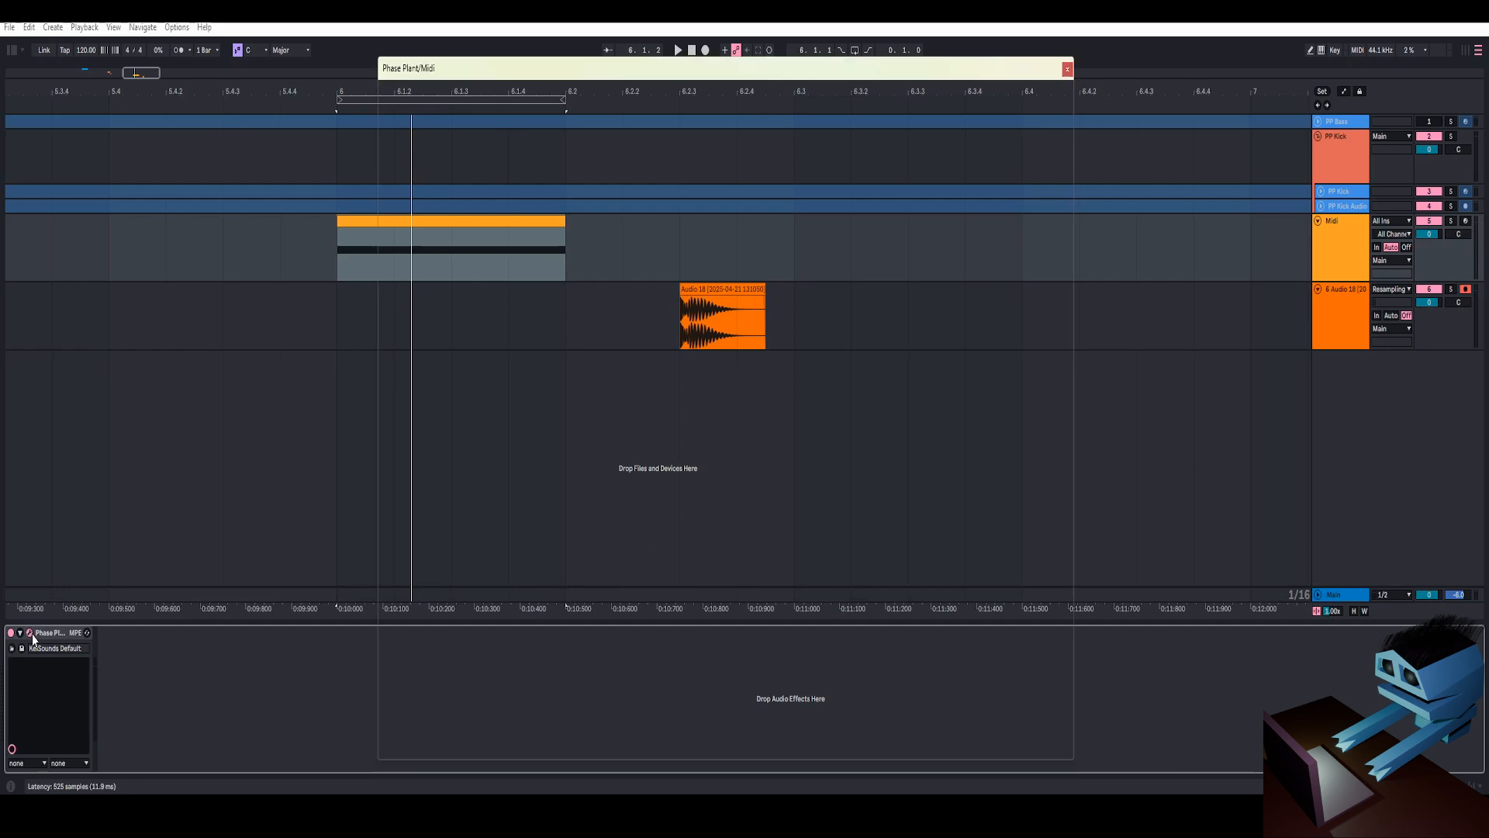
pyautogui.moveTo(705, 78); pyautogui.dragTo(622, 50)
pyautogui.scroll(2, 793, 203)
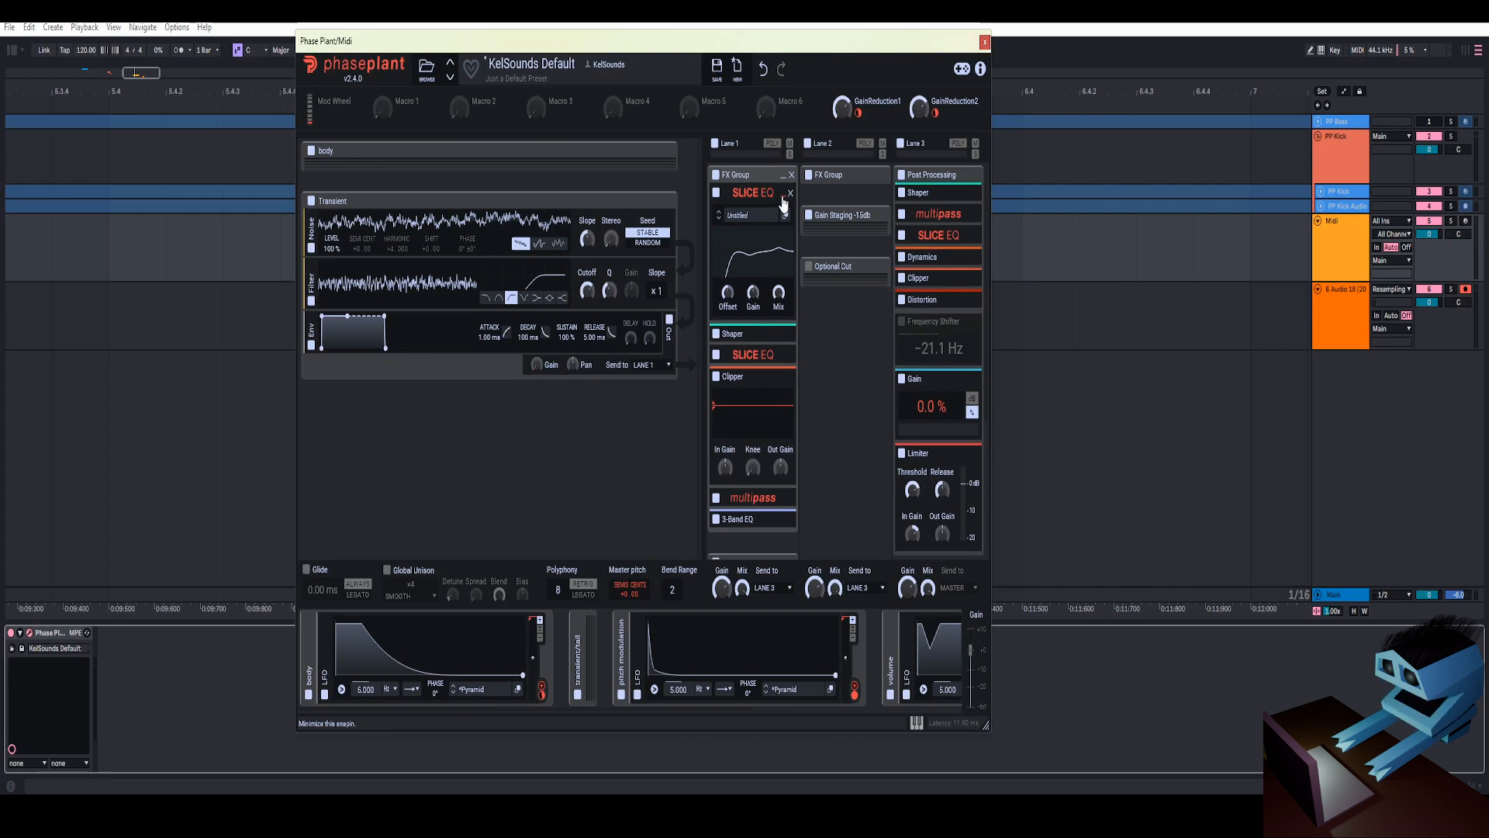
pyautogui.moveTo(777, 41); pyautogui.dragTo(760, 33)
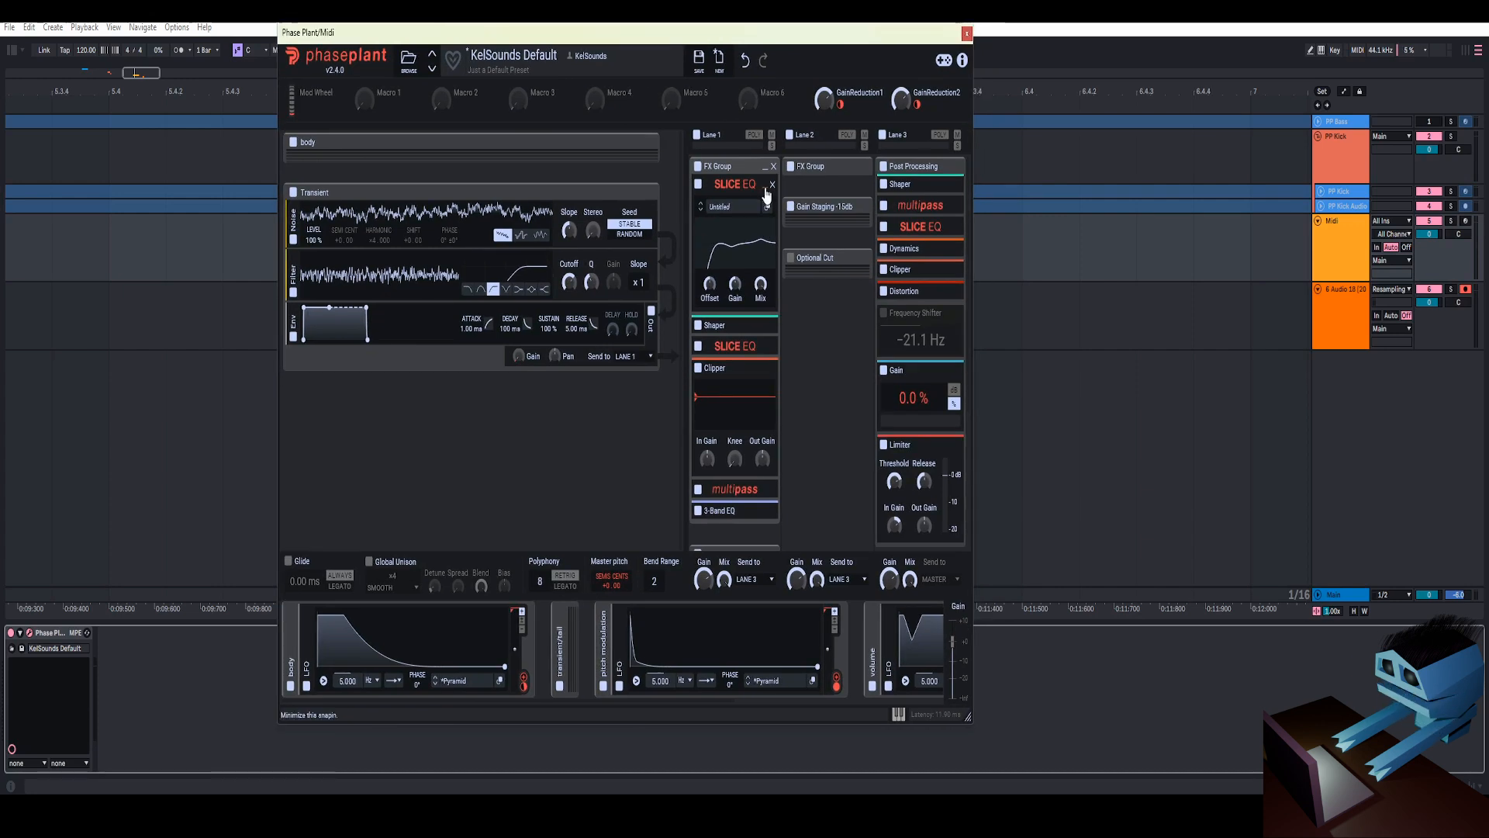
pyautogui.click(766, 191)
pyautogui.click(766, 191)
pyautogui.click(765, 191)
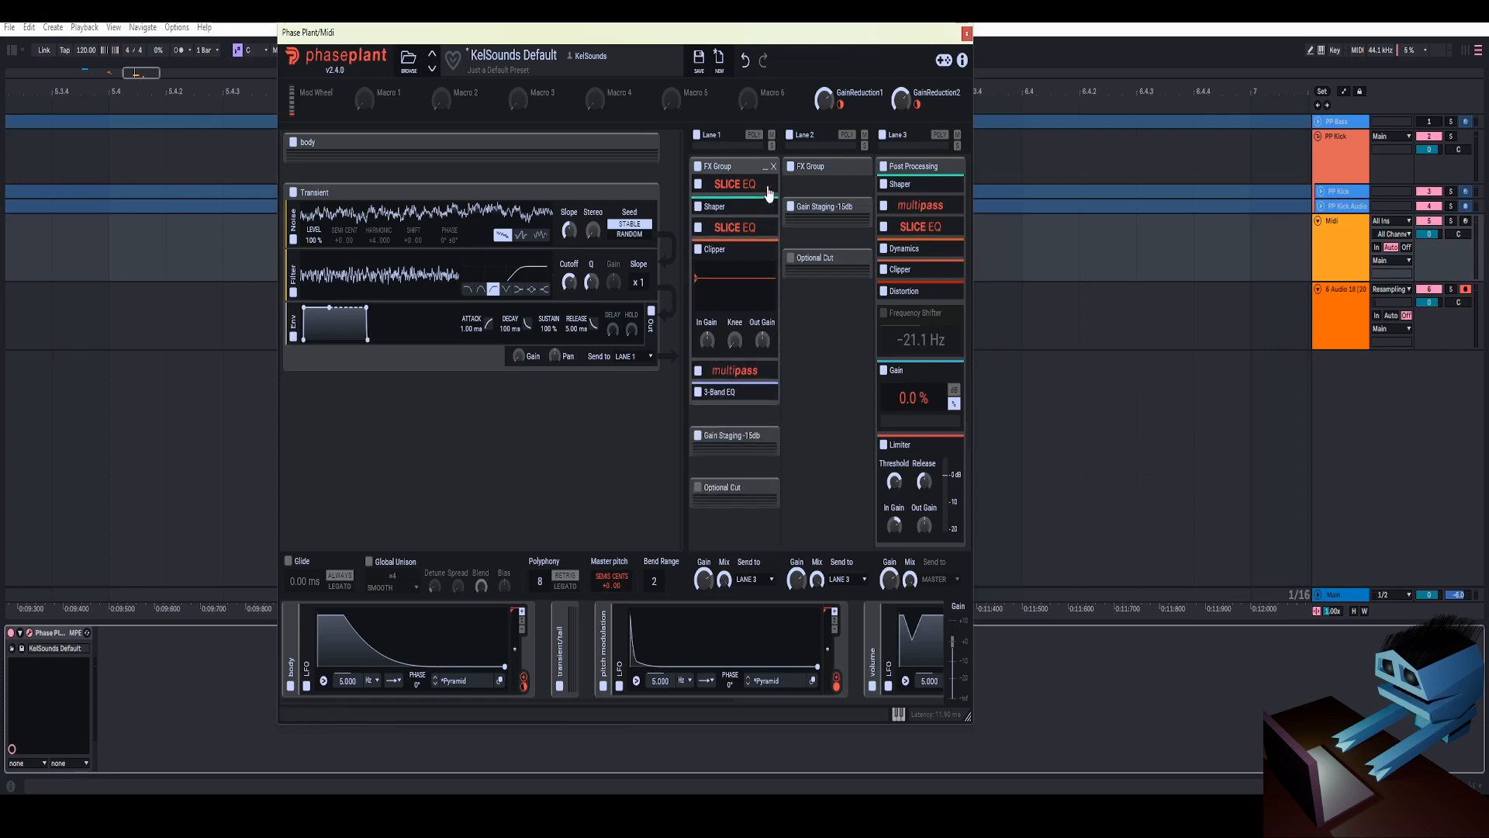
pyautogui.scroll(-3, 766, 194)
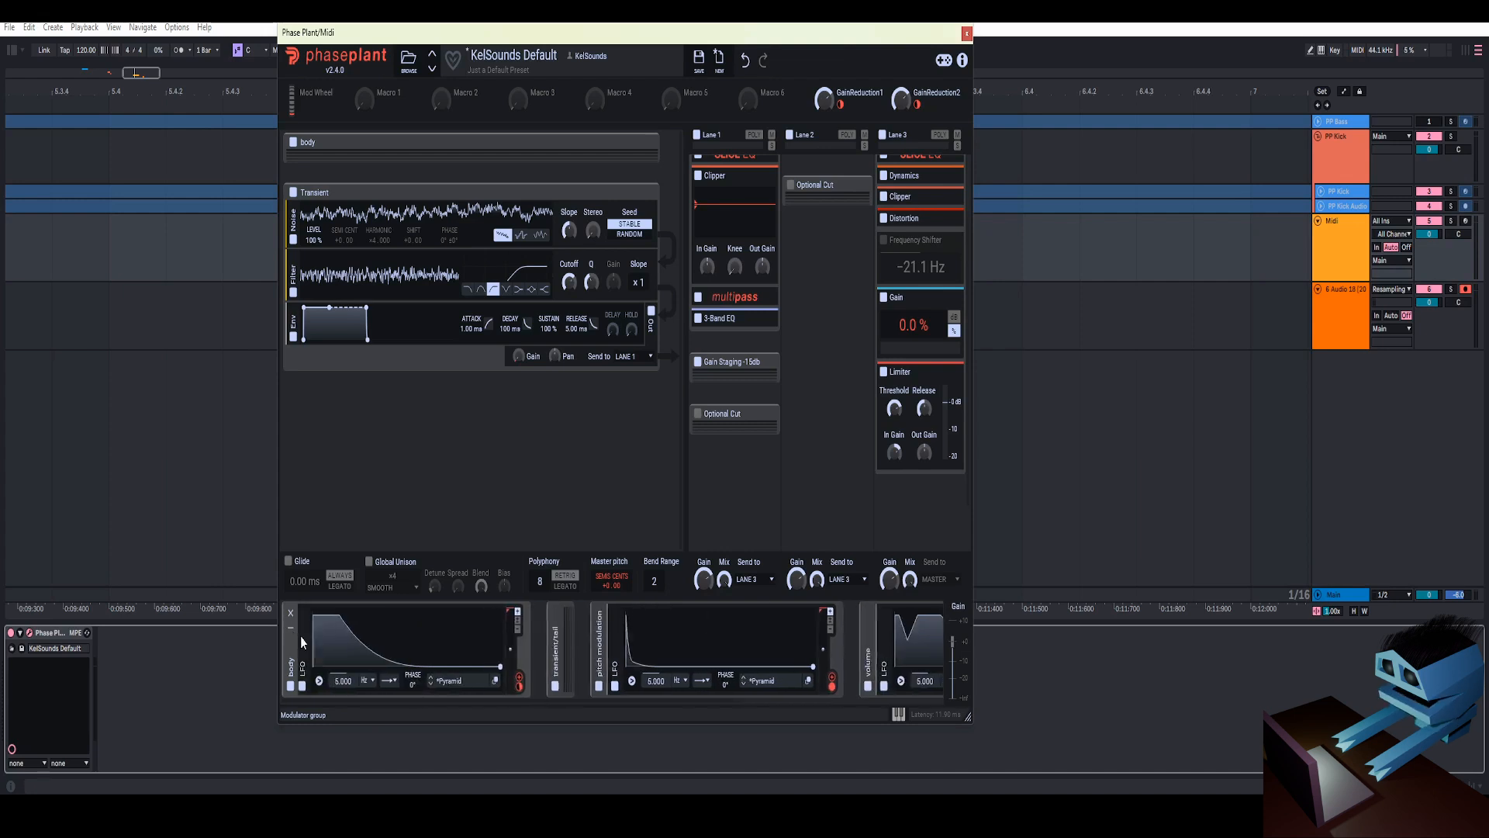
# Collapse the body, transient/tail and pitch modulation modulator groups, leaving the volume group expanded
pyautogui.click(288, 634)
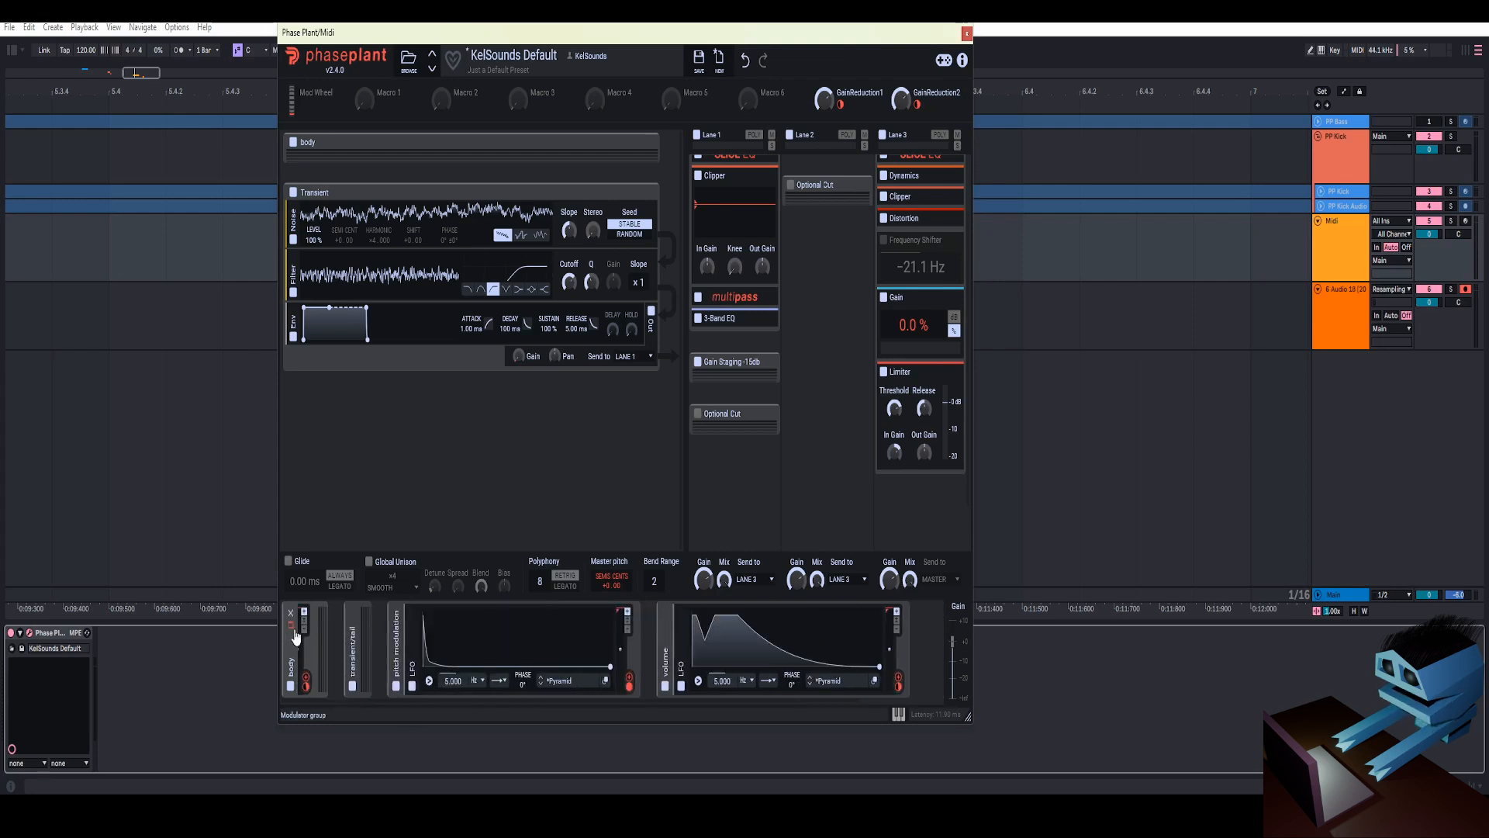
pyautogui.click(333, 632)
pyautogui.click(334, 631)
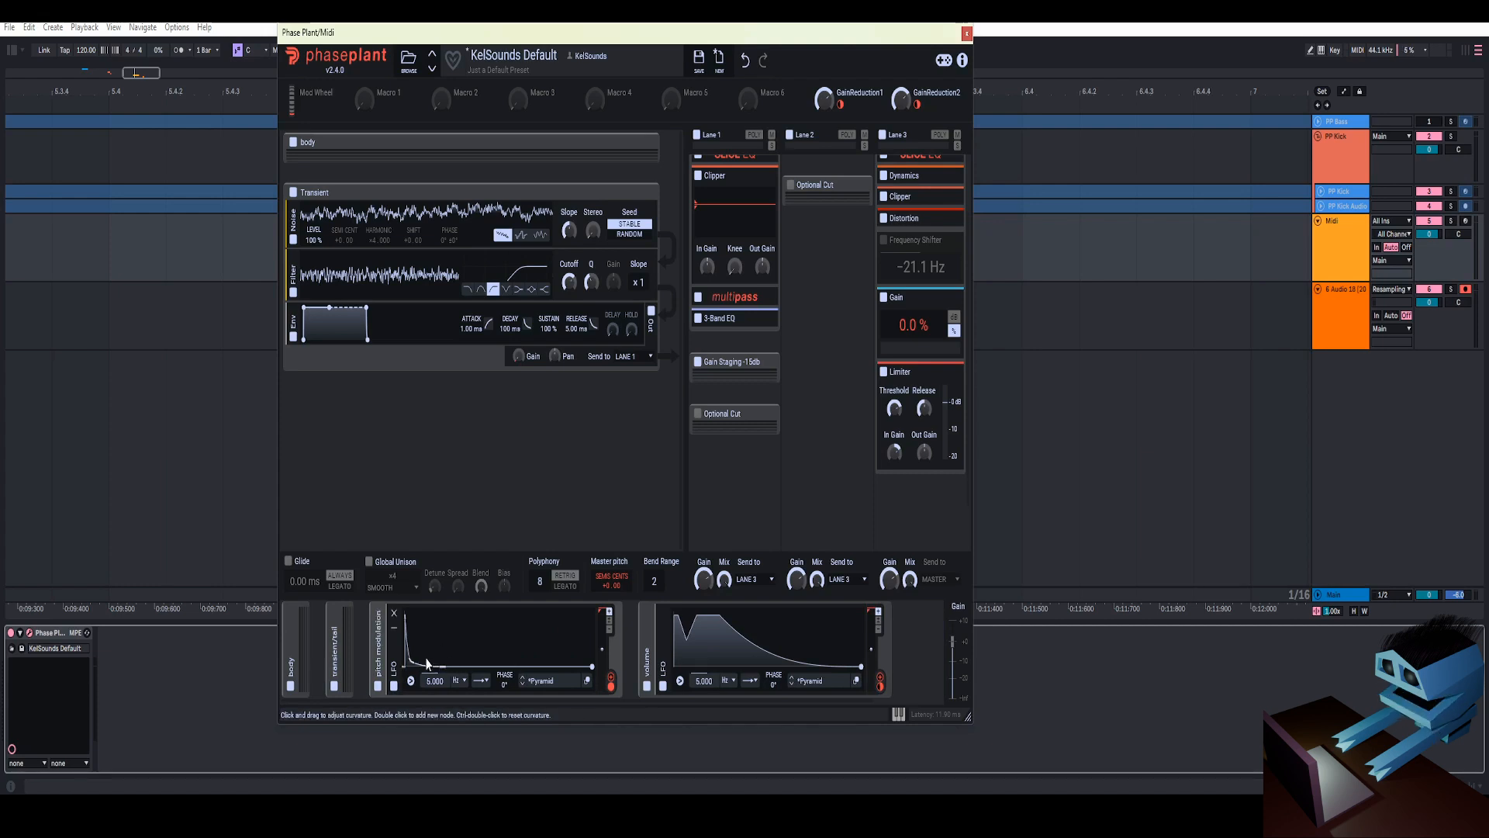
pyautogui.click(380, 637)
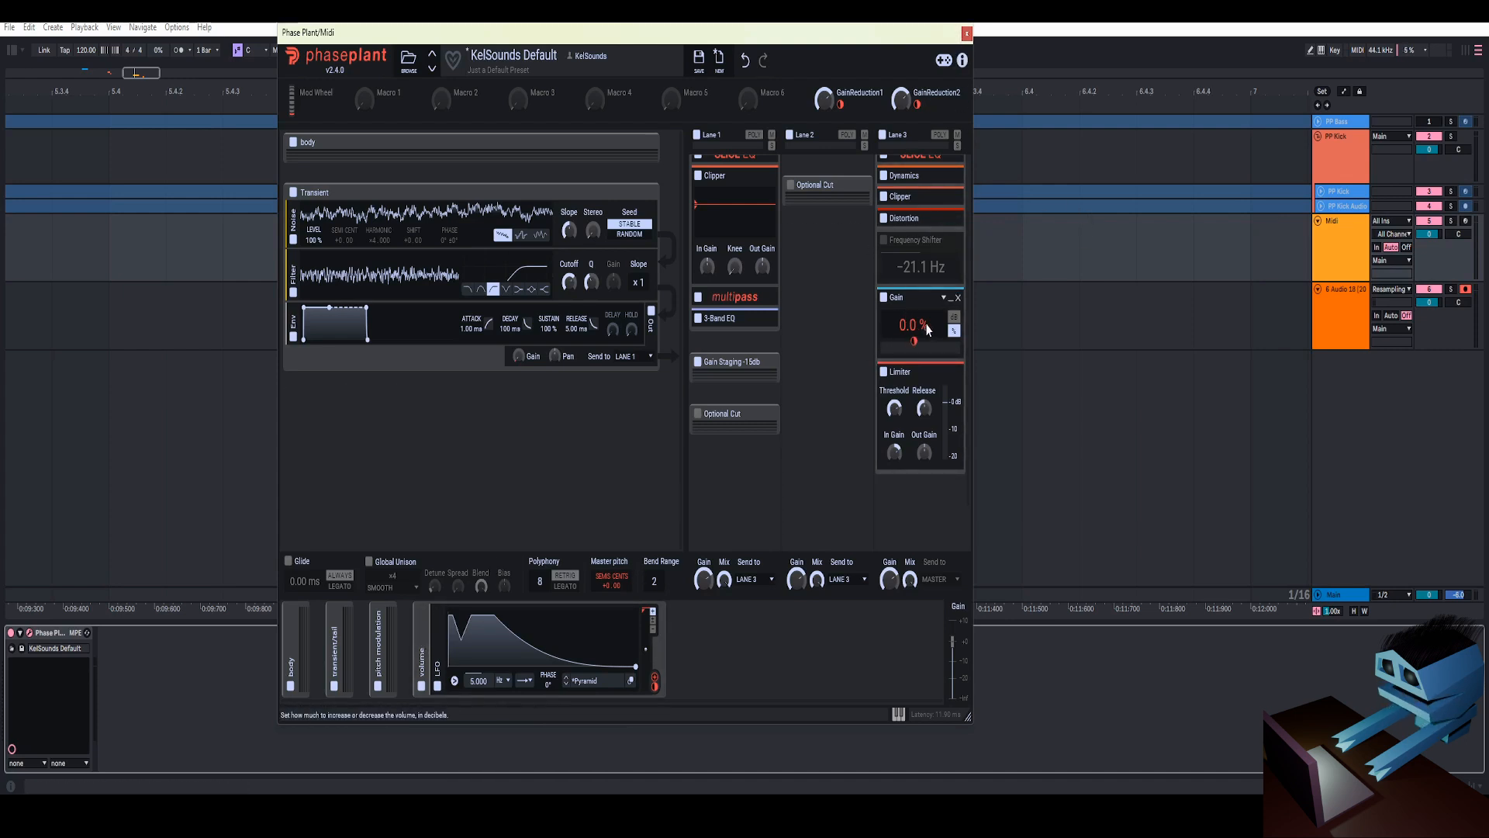
# Collapse the Lane 1 FX Group, bypass the Lane 3 Gain and close the synth window
pyautogui.scroll(2, 735, 264)
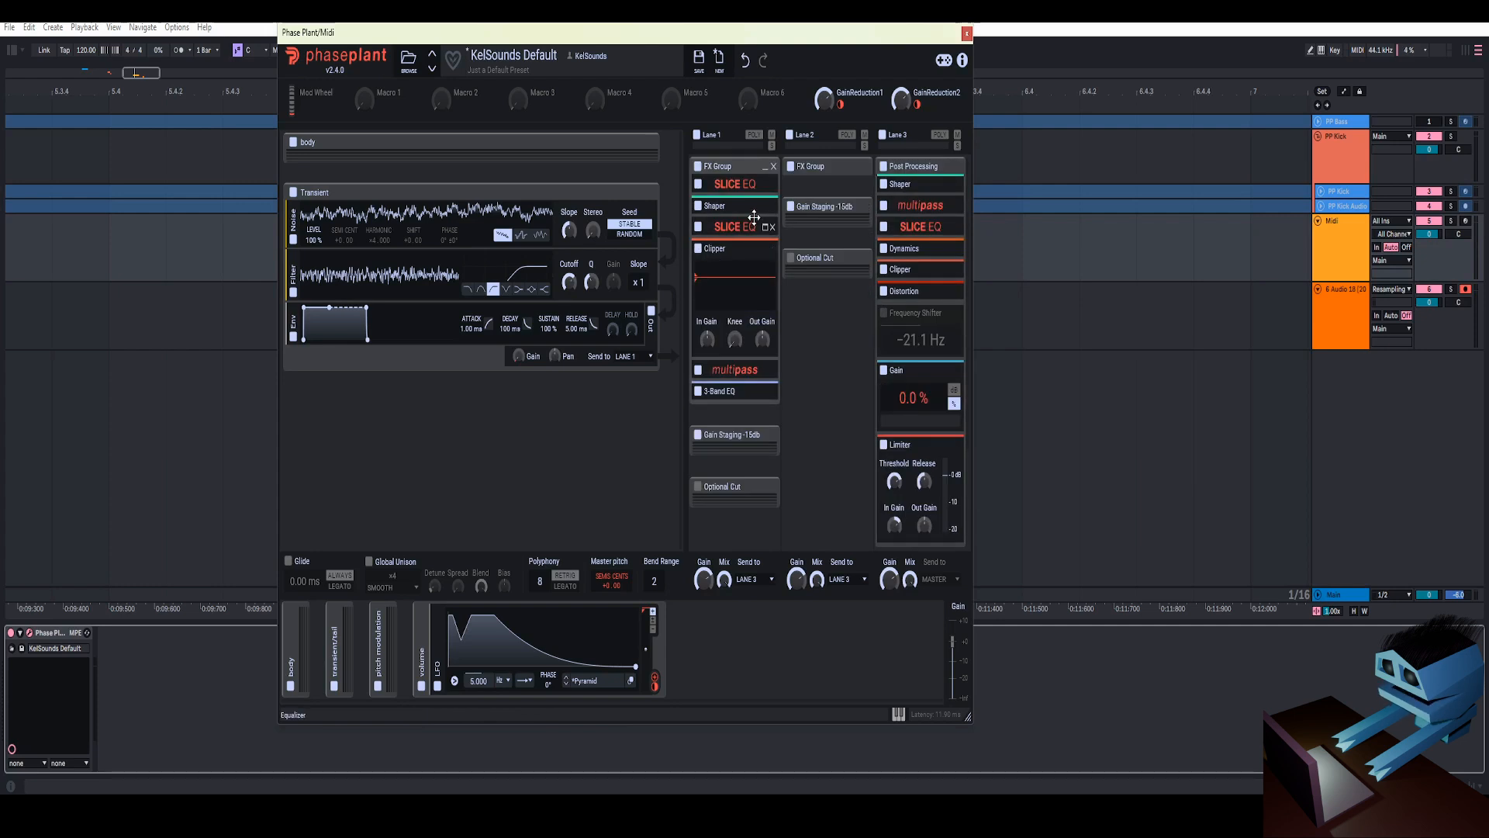
pyautogui.click(765, 167)
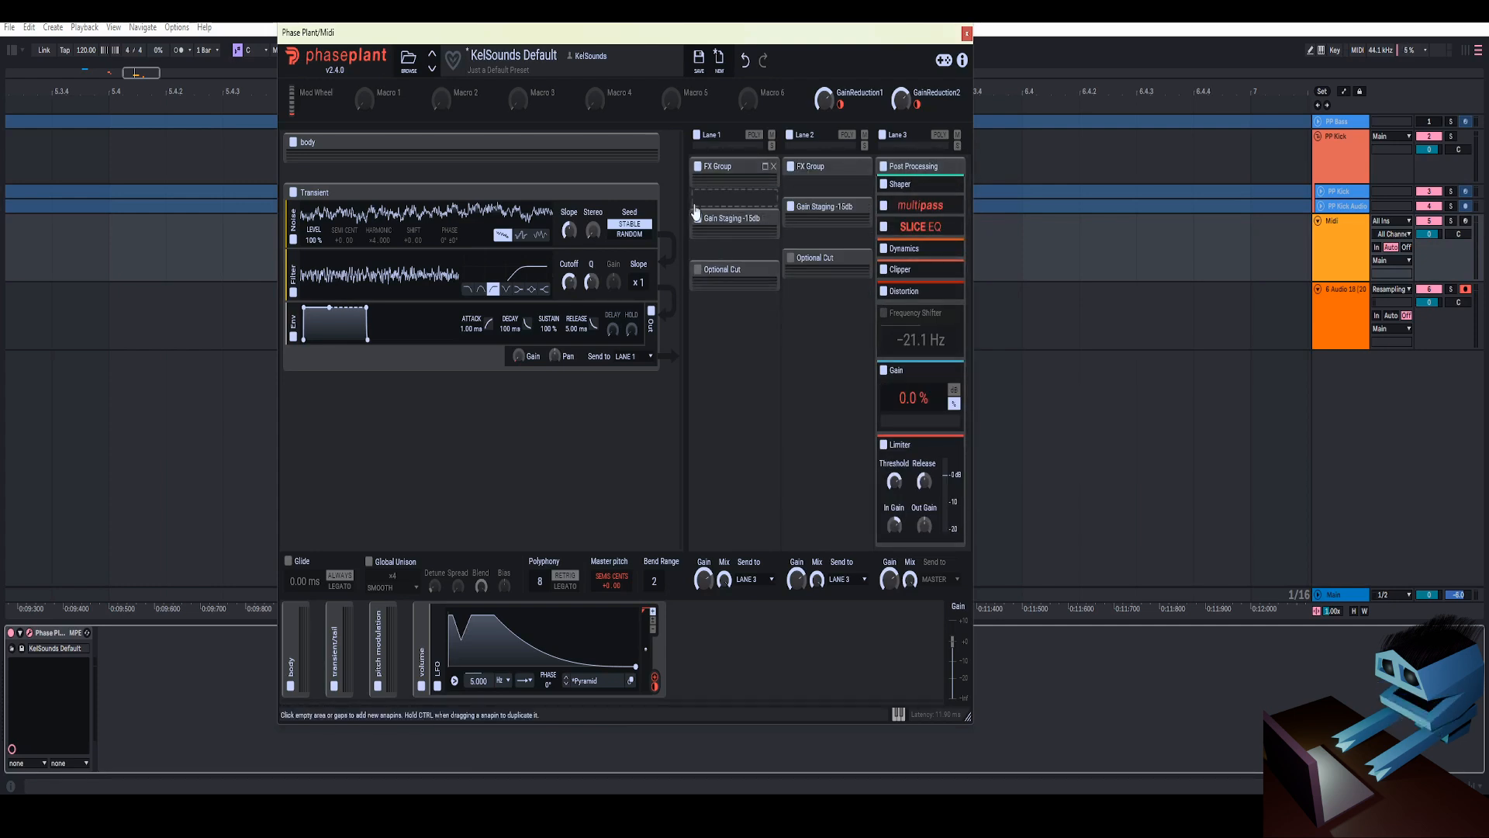
pyautogui.click(884, 370)
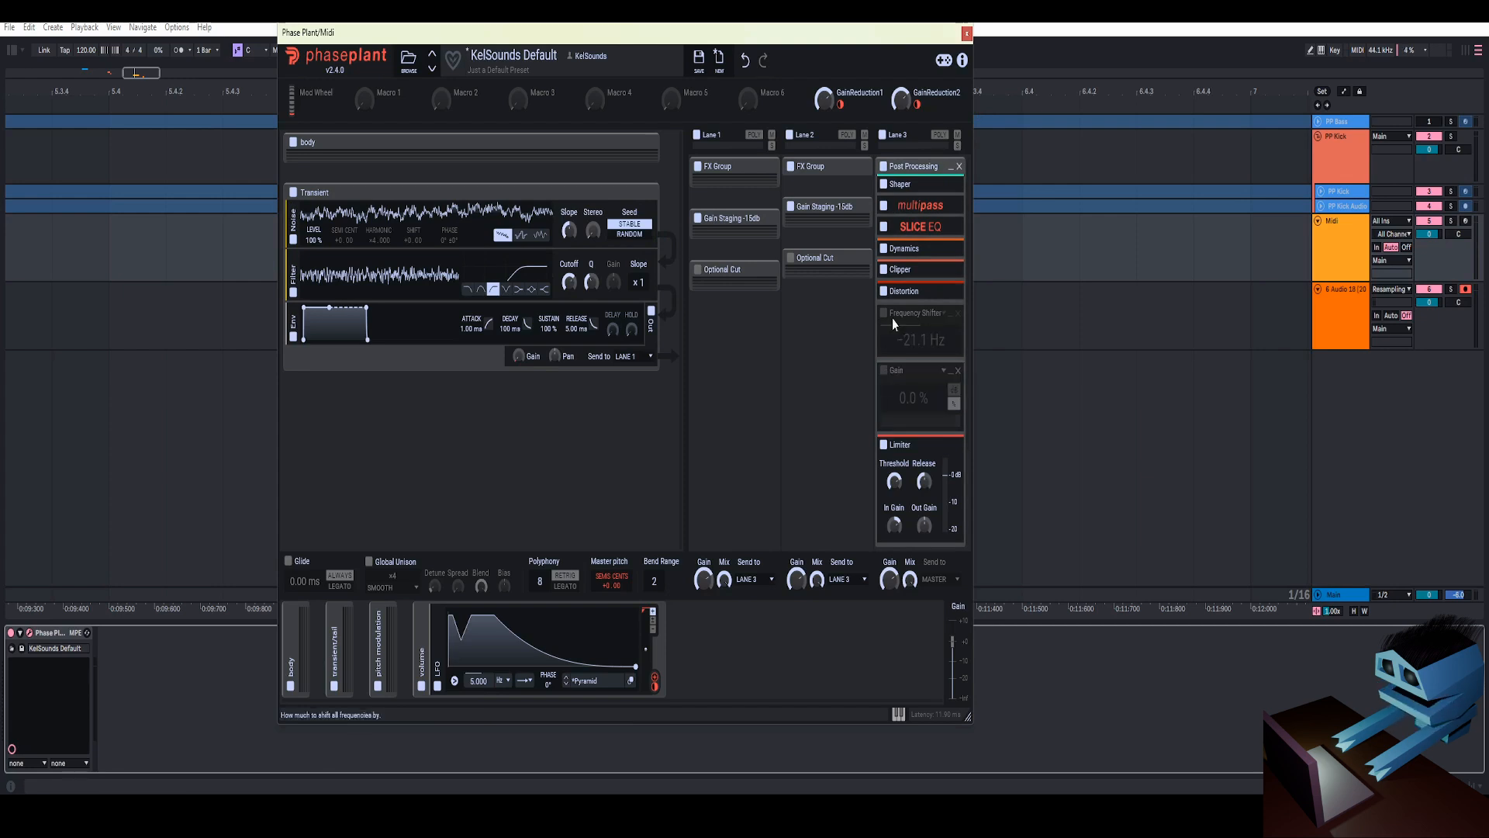
pyautogui.click(968, 32)
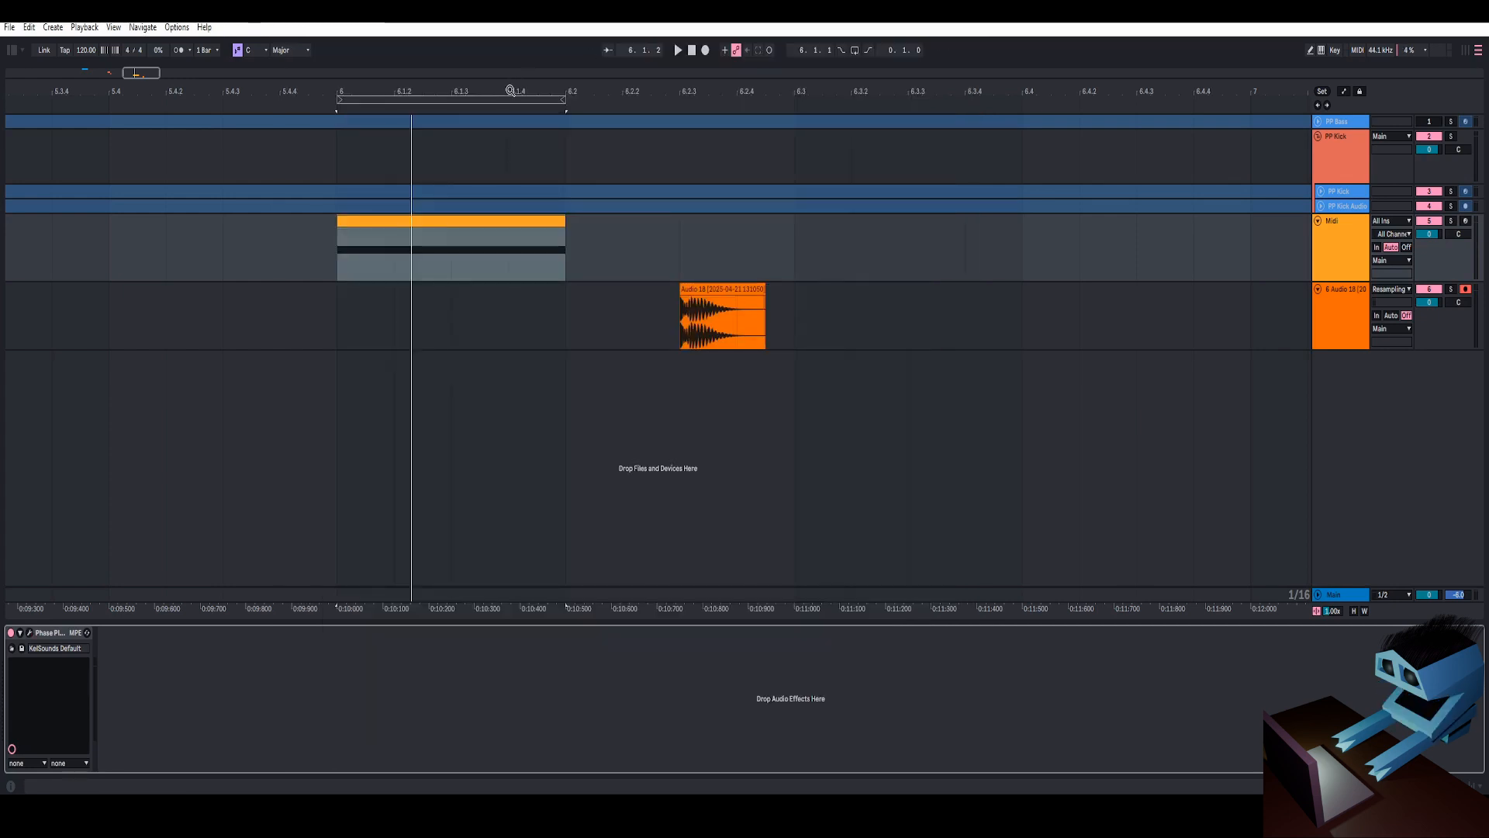
# Record the Midi track's output onto the resampling audio track from the start of bar 6
pyautogui.moveTo(511, 91); pyautogui.dragTo(510, 147)
pyautogui.click(110, 324)
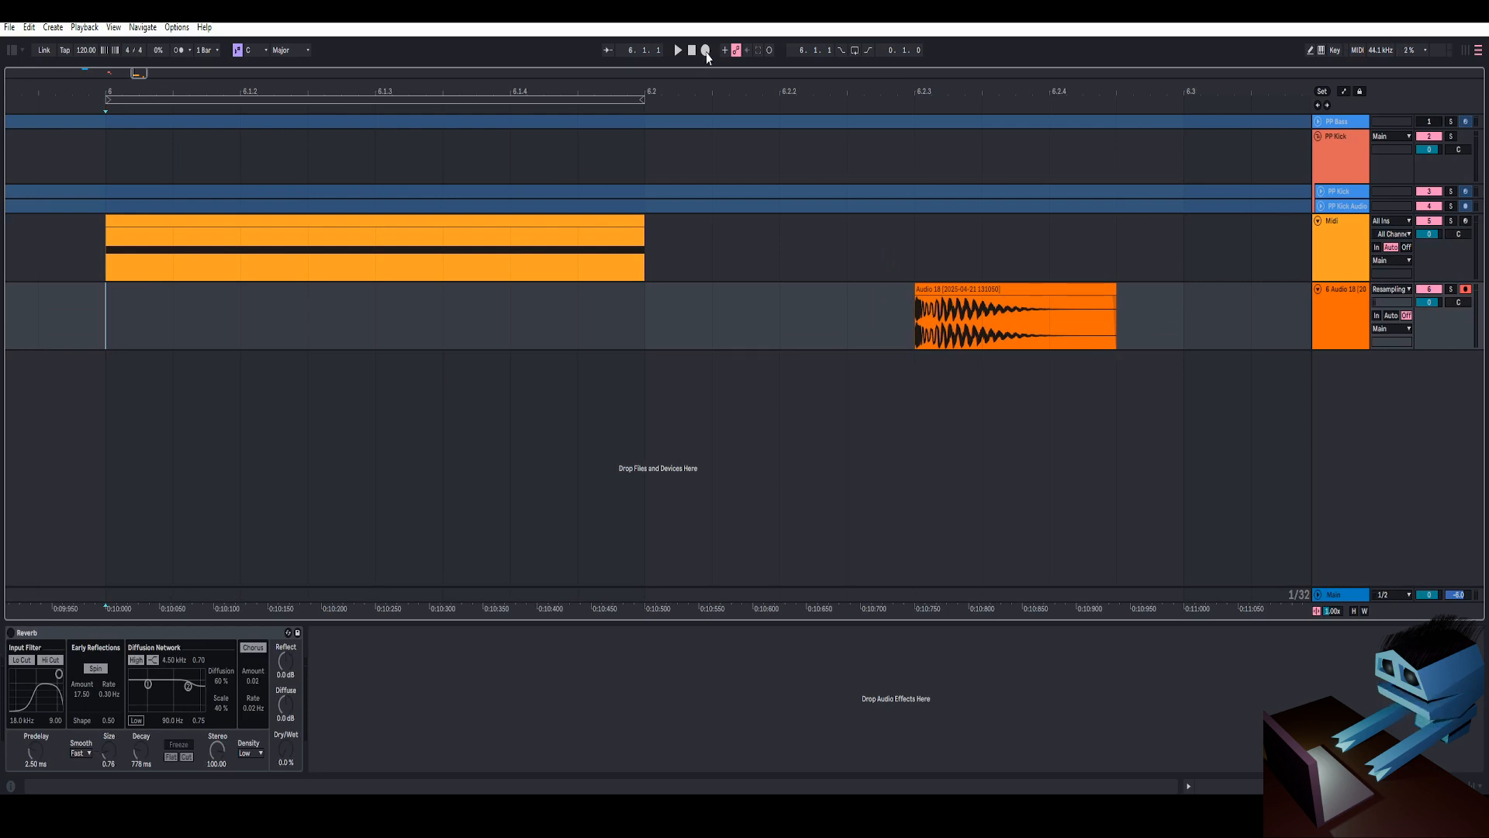
pyautogui.click(706, 51)
pyautogui.moveTo(136, 93); pyautogui.dragTo(605, 124)
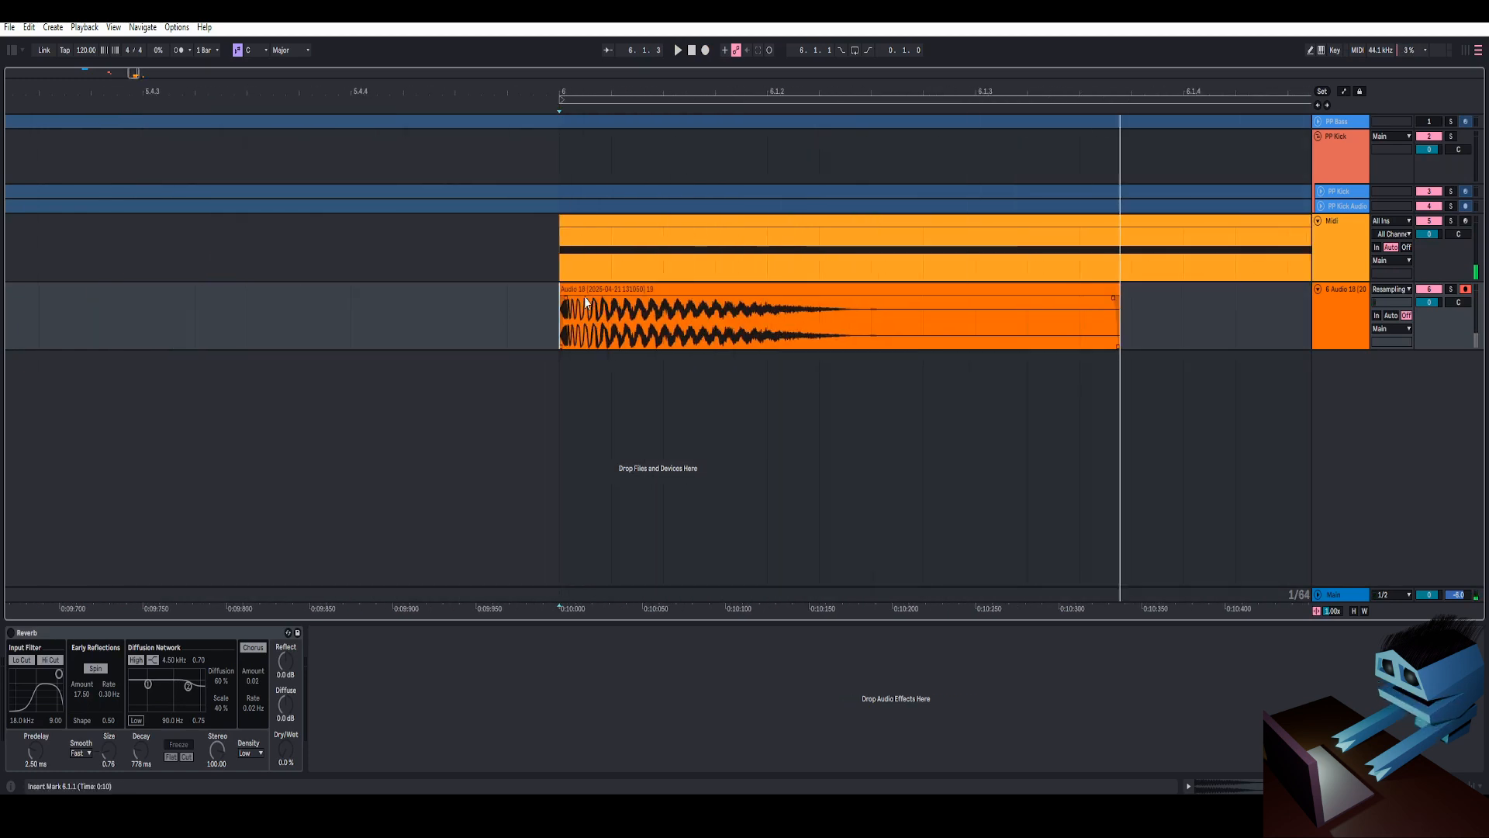
# Move the recorded take to before bar 6, play it back and remove it from the resampling track
pyautogui.moveTo(599, 290); pyautogui.dragTo(288, 292)
pyautogui.press('space')
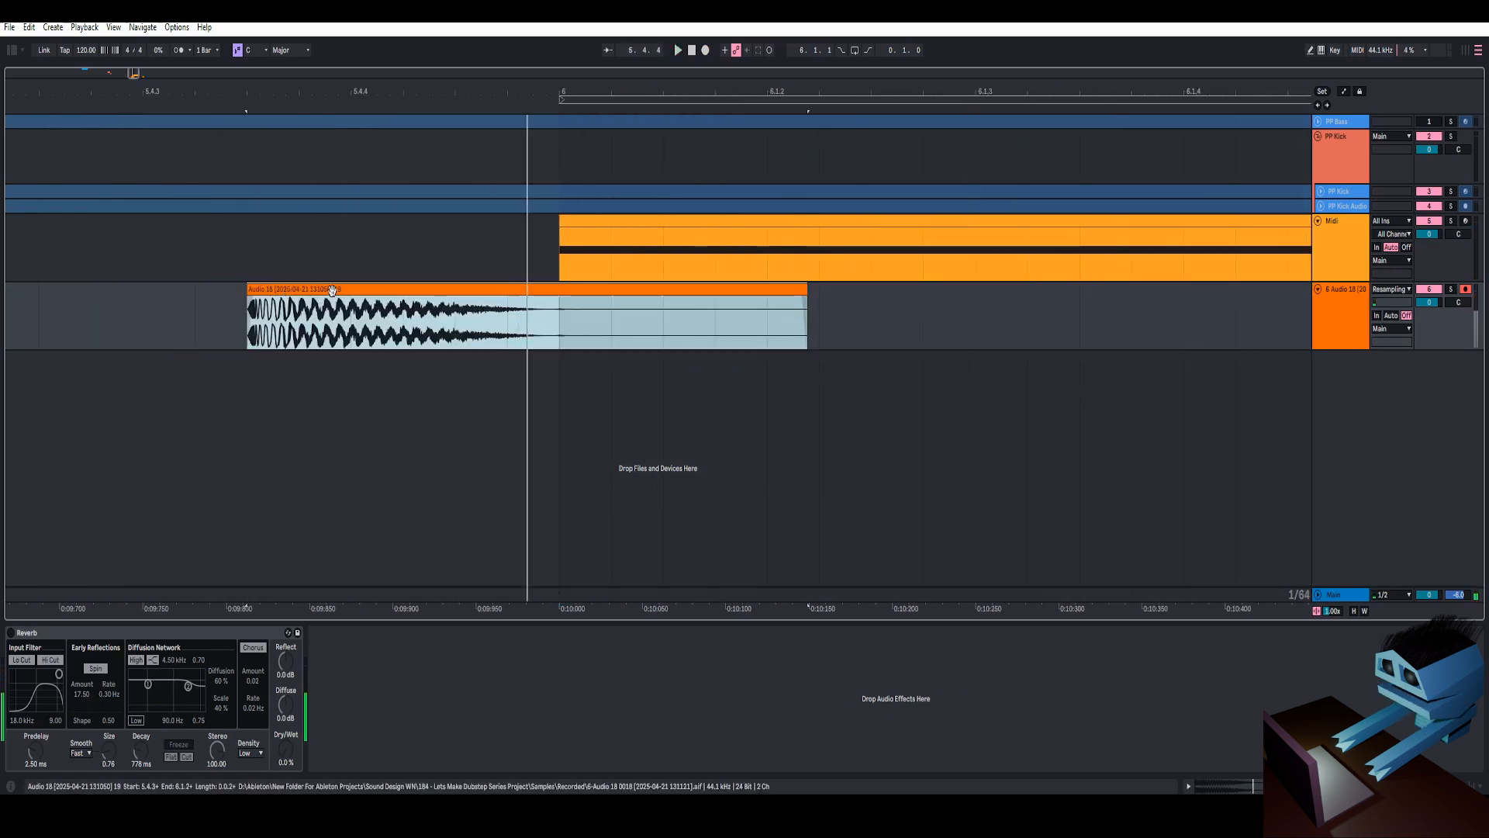
pyautogui.rightClick(332, 291)
pyautogui.click(362, 335)
pyautogui.click(559, 332)
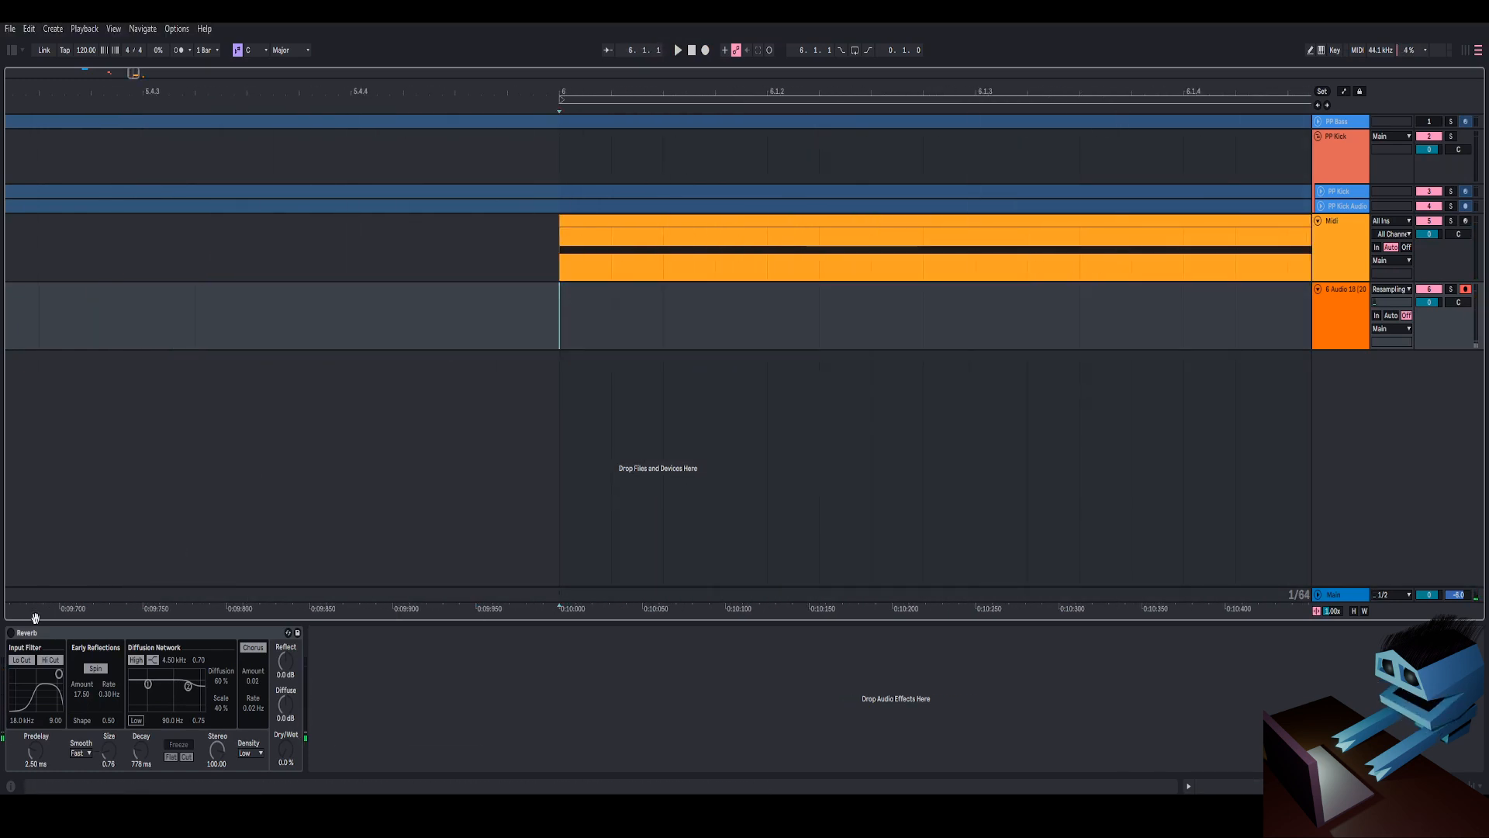
# Reopen Phase Plant on the Midi track to check the Lane 3 Post Processing chain, and close it
pyautogui.click(689, 217)
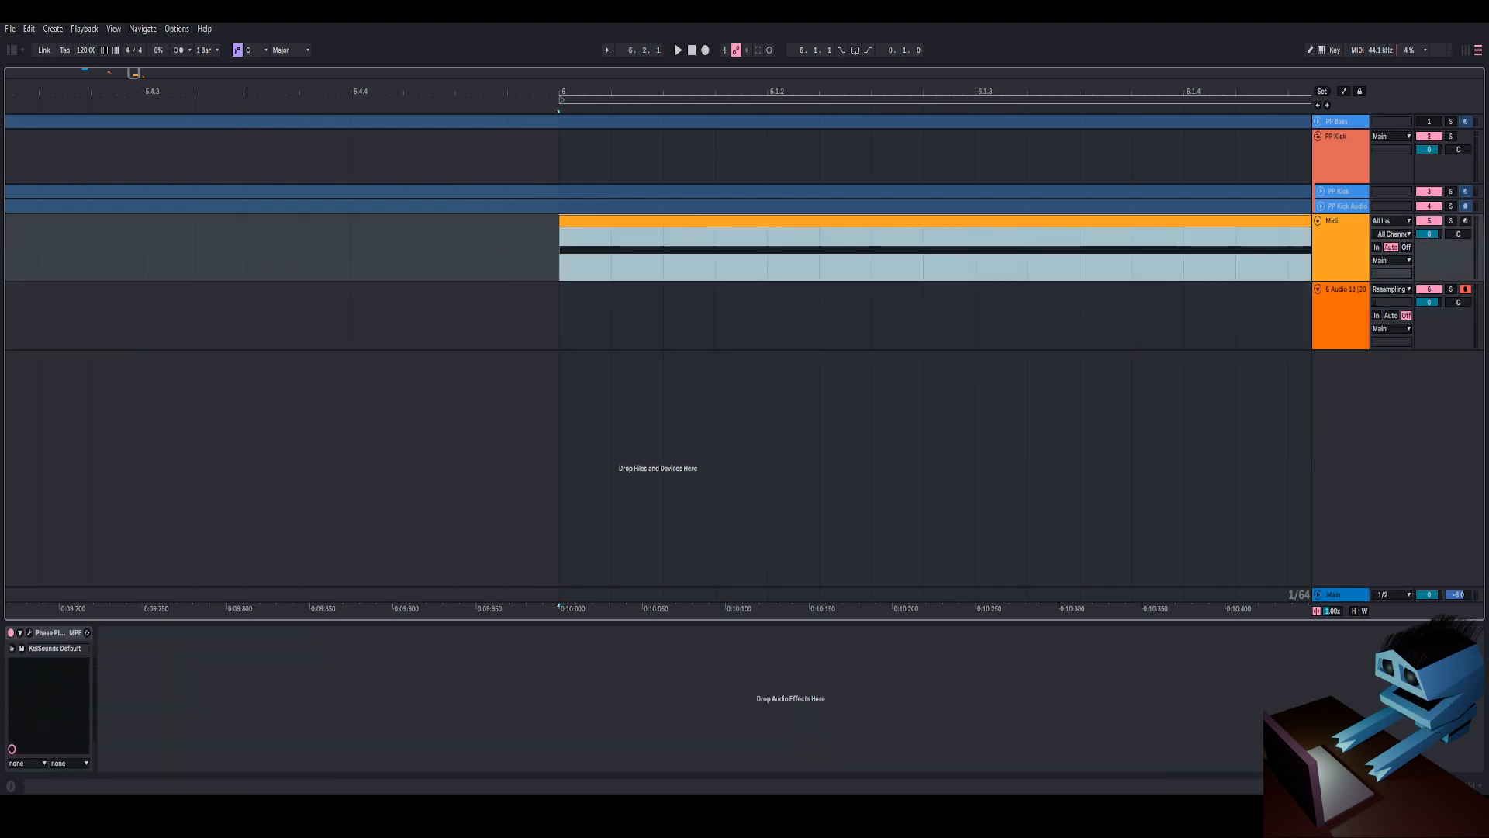
pyautogui.click(30, 633)
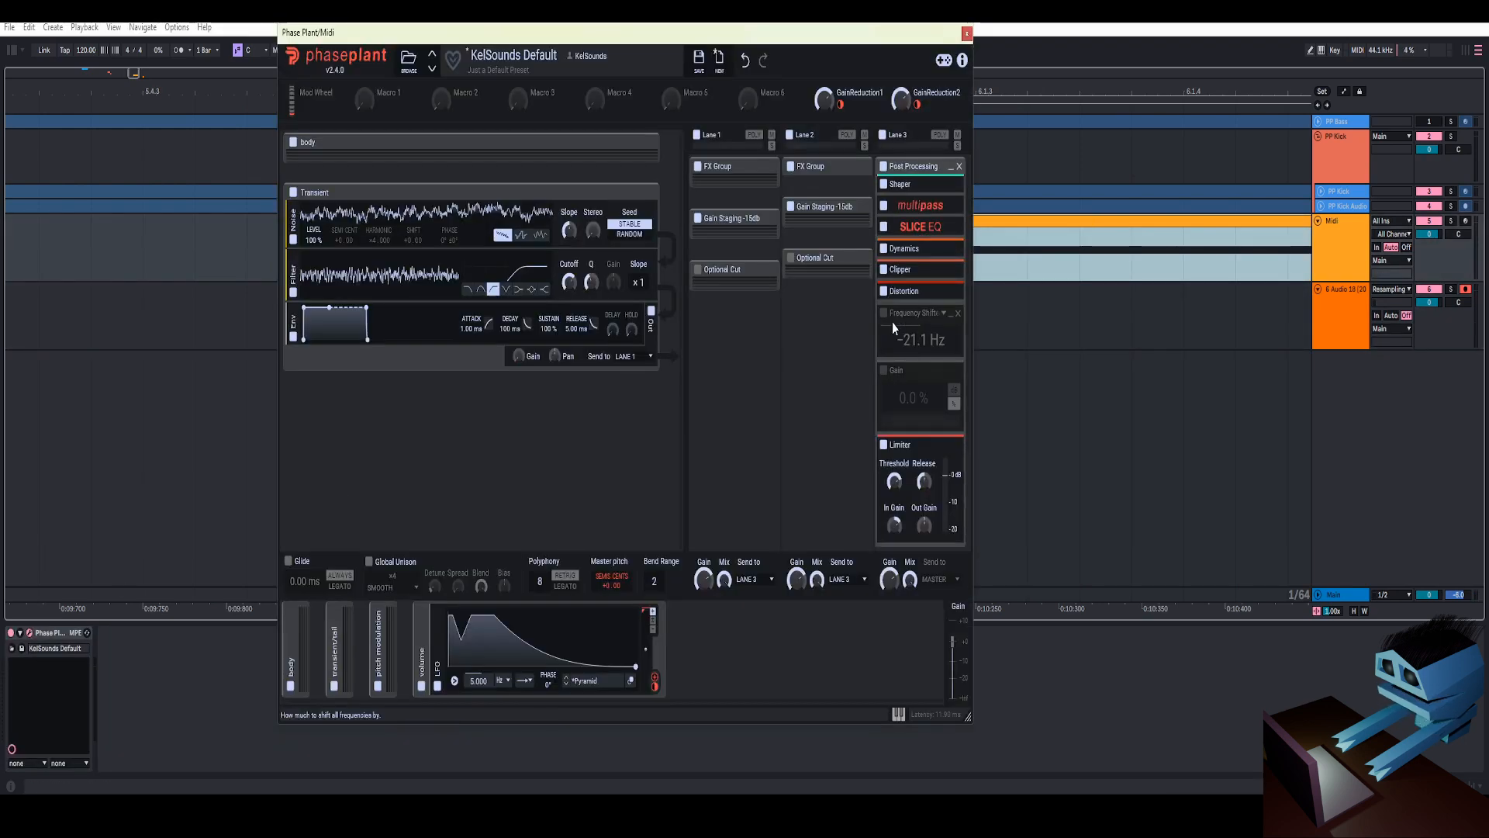
pyautogui.click(967, 34)
# Record a fresh take of the Midi clip onto the resampling track from 6.1.1
pyautogui.click(499, 309)
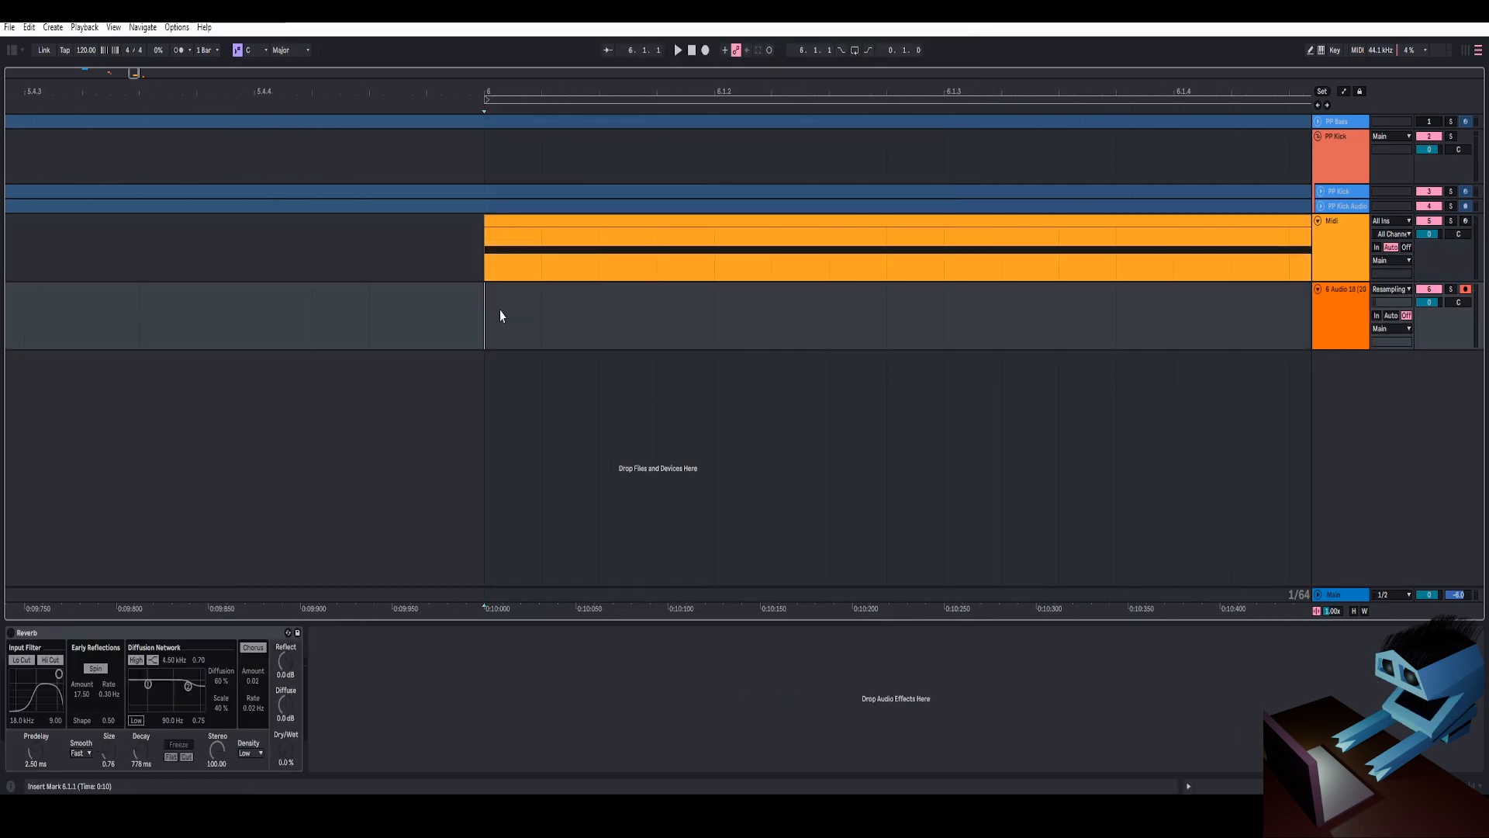
pyautogui.moveTo(642, 93); pyautogui.dragTo(642, 105)
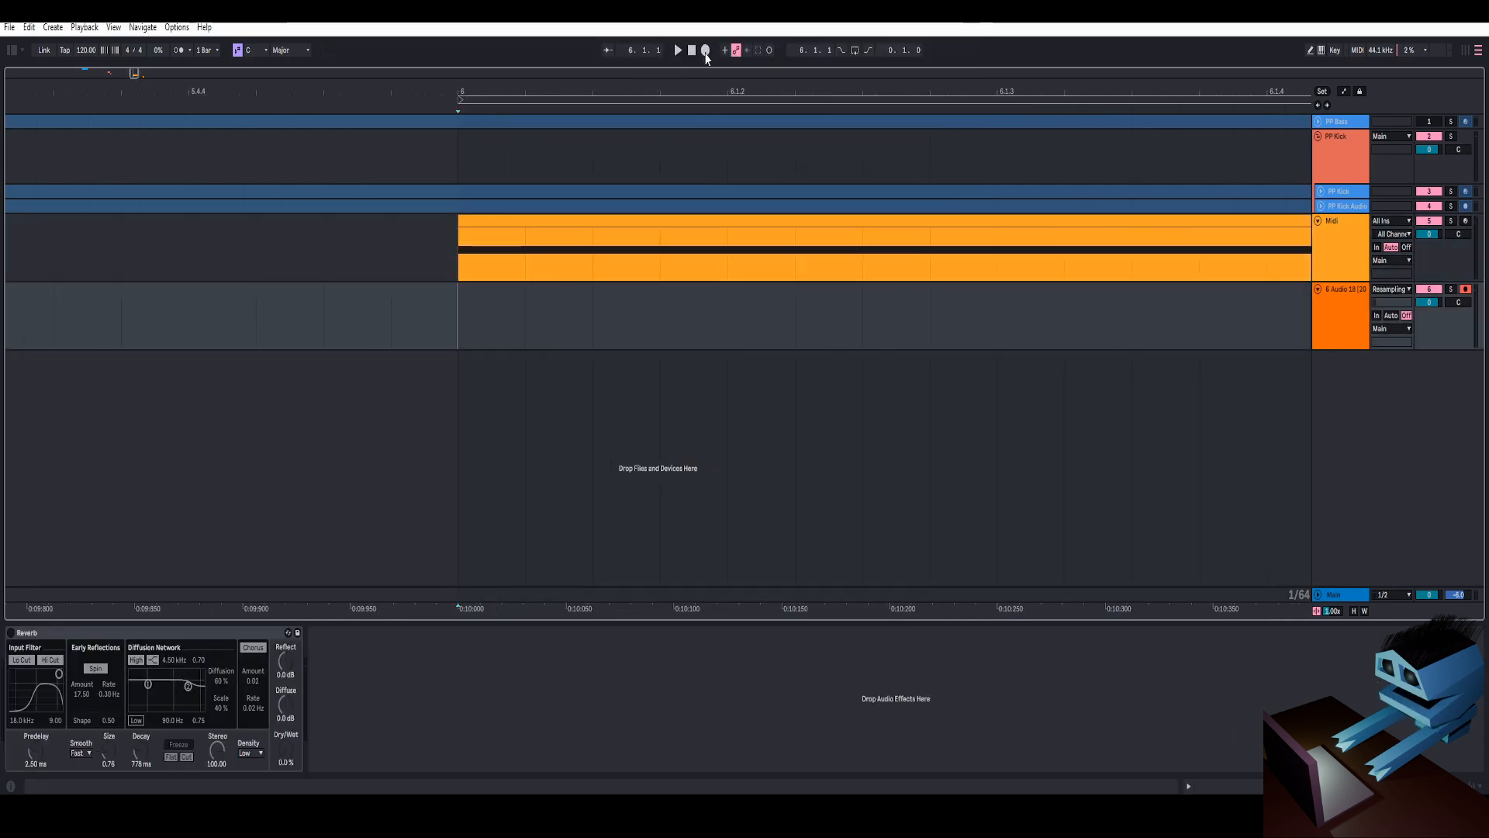
pyautogui.click(705, 50)
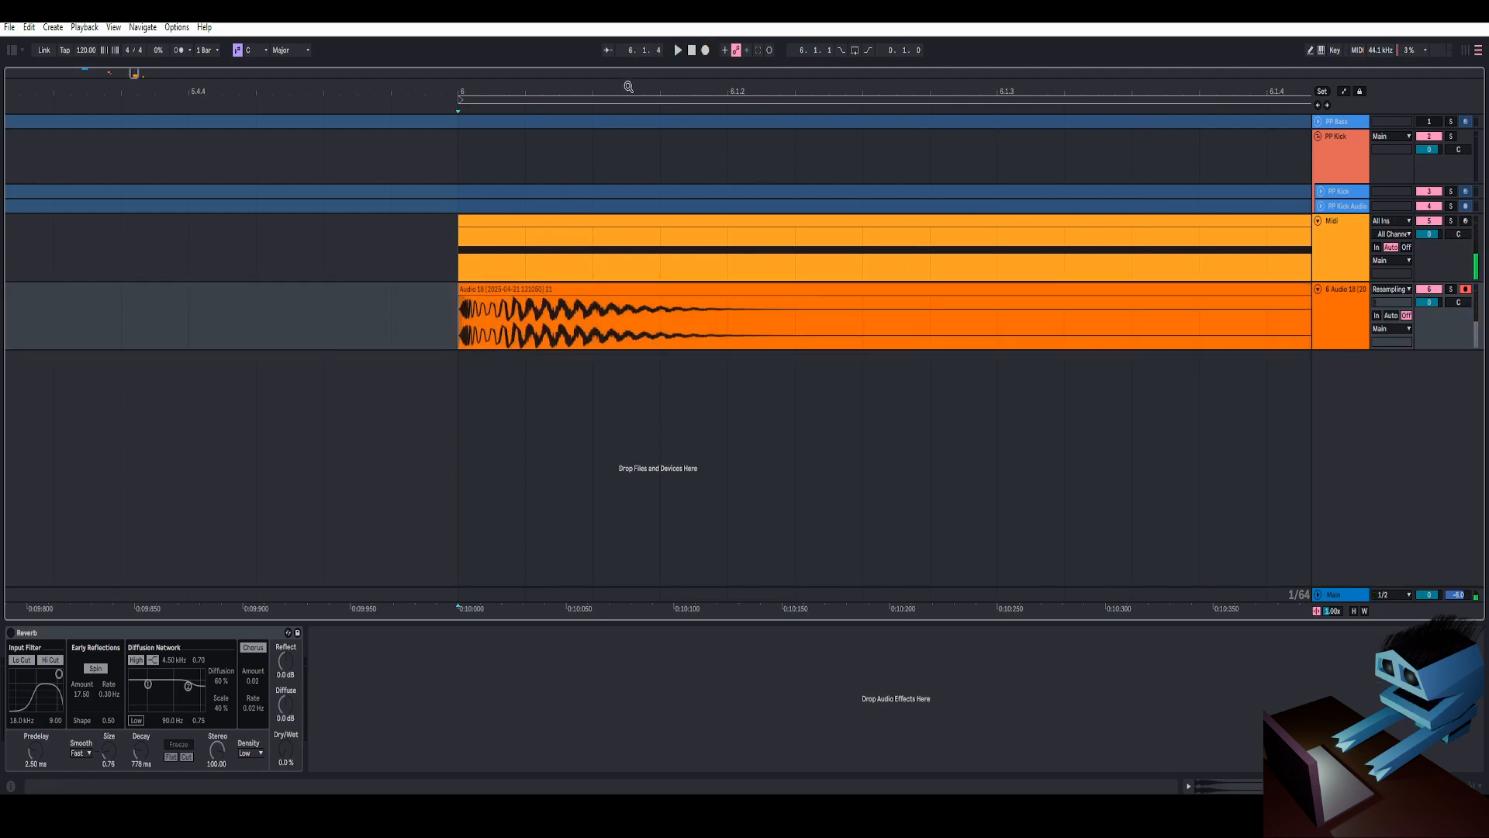
# Move the new take on the resampling track to 5.4.3 and audition it against the earlier take at 6.2.3
pyautogui.moveTo(628, 87); pyautogui.dragTo(628, 69)
pyautogui.moveTo(612, 291); pyautogui.dragTo(446, 324)
pyautogui.click(446, 317)
pyautogui.click(448, 291)
pyautogui.press('space')
pyautogui.press('space')
pyautogui.press('space')
pyautogui.press('space')
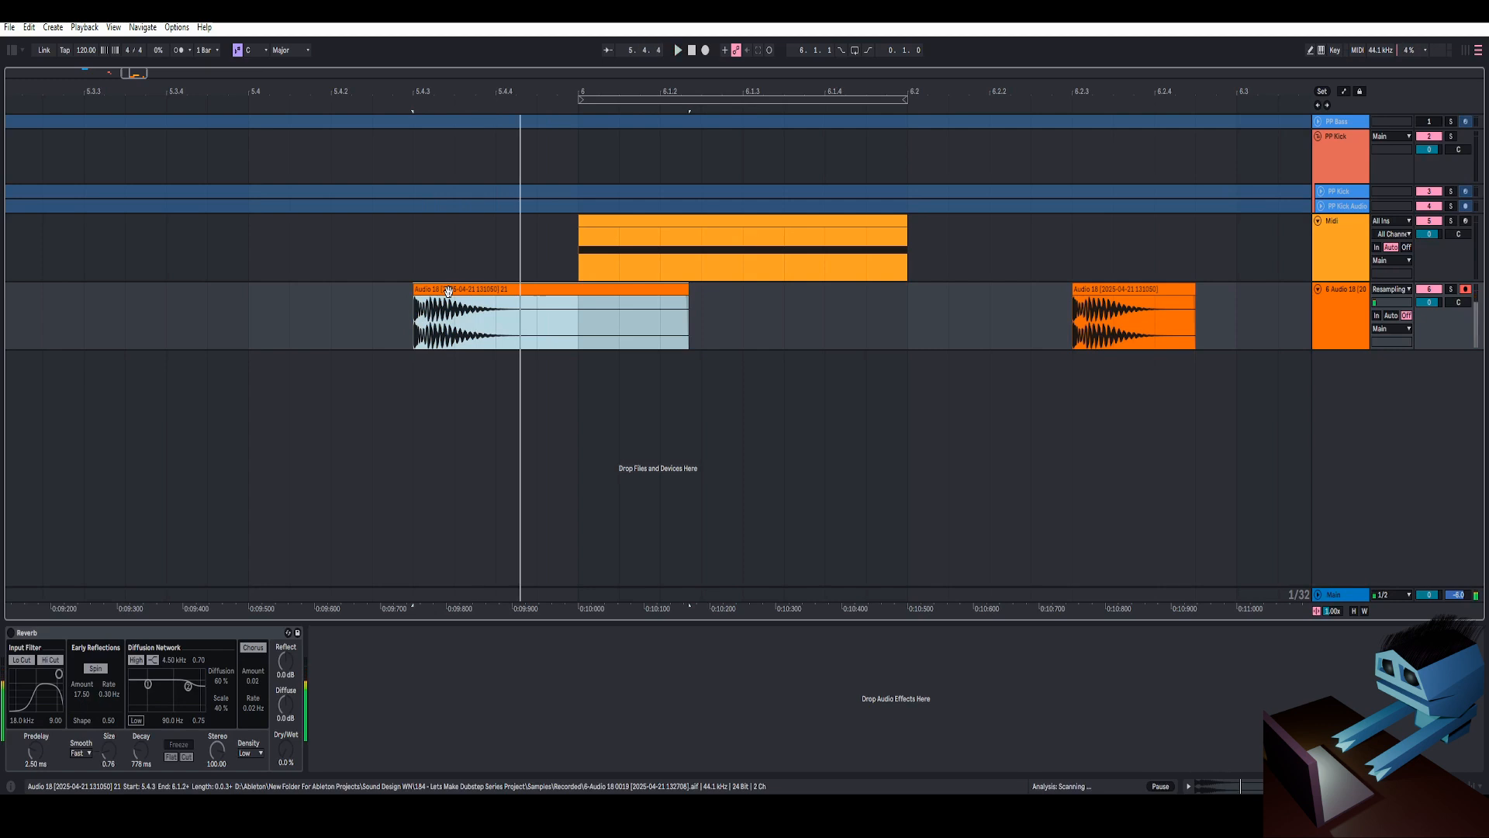
pyautogui.click(1078, 291)
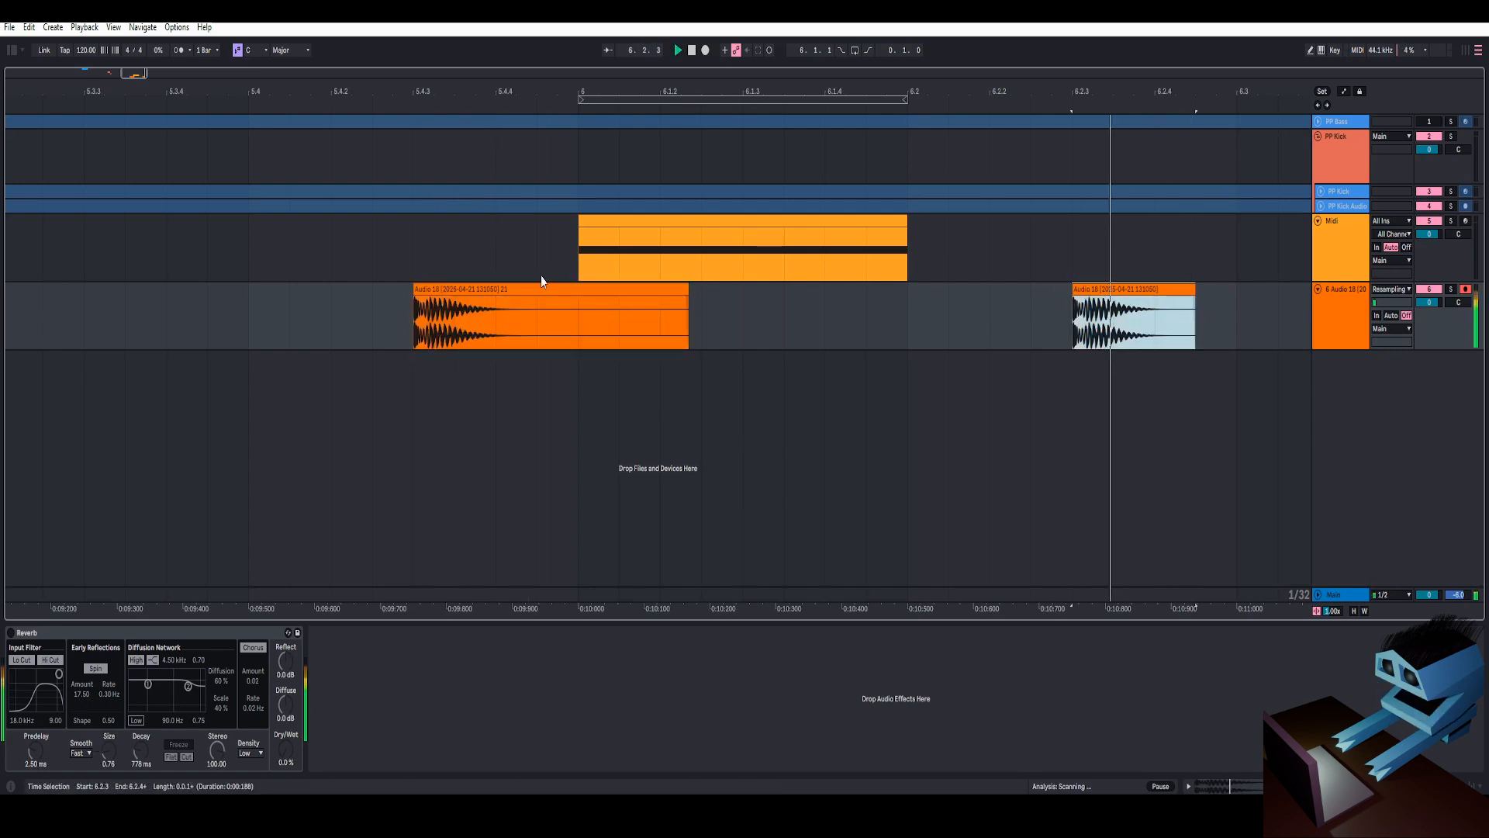
# Name the kept take Snare and collapse the PP Snare and Snare tracks
pyautogui.click(538, 305)
pyautogui.rightClick(538, 296)
pyautogui.click(554, 336)
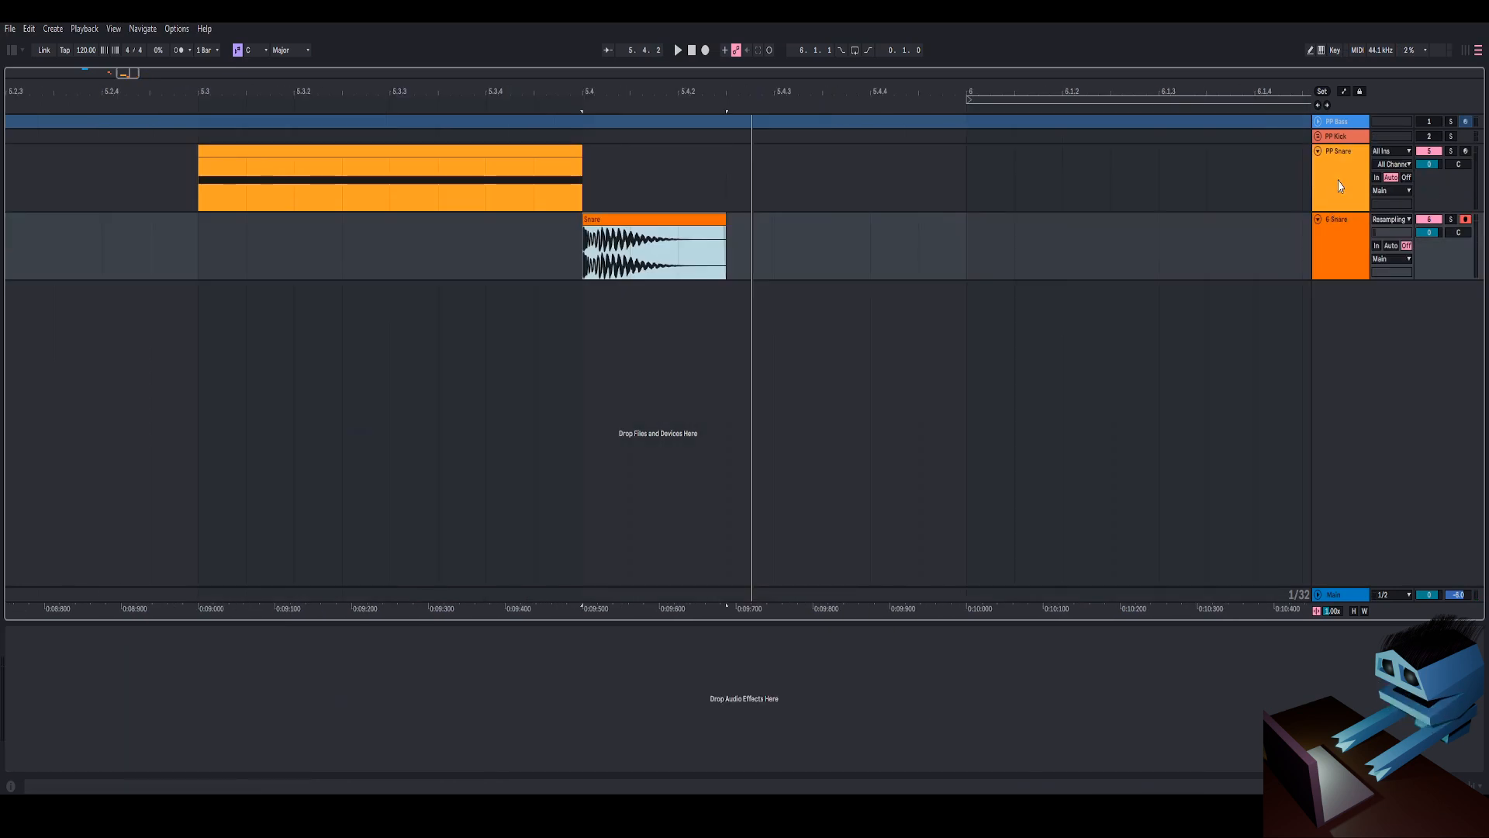
pyautogui.click(1331, 206)
pyautogui.click(1327, 242)
pyautogui.click(1318, 220)
pyautogui.click(1317, 152)
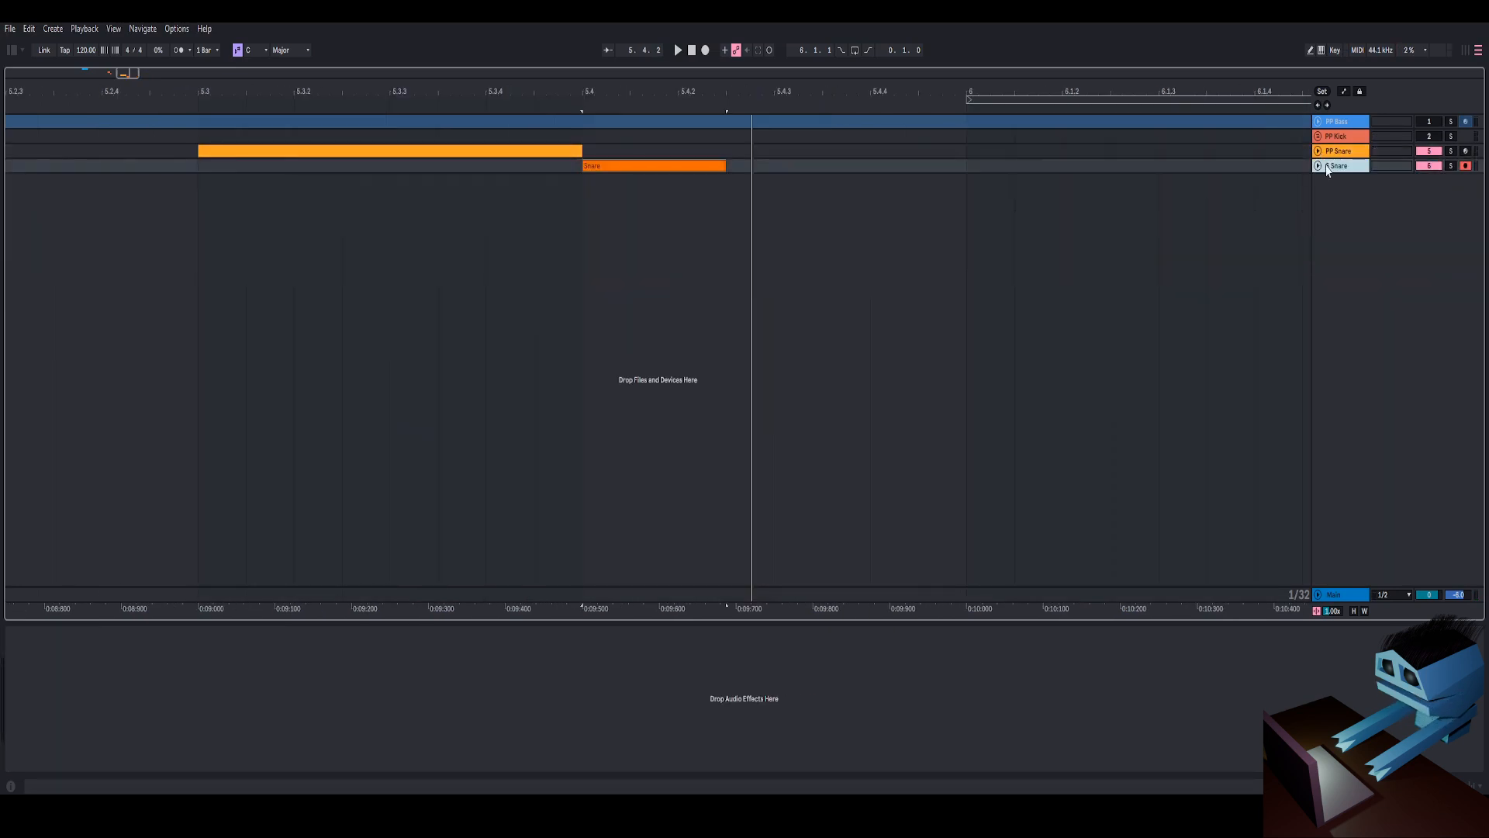
# Insert a MIDI track below the Snare track and load Phase Plant on it with the KelSounds Default preset
pyautogui.rightClick(1347, 205)
pyautogui.click(1363, 218)
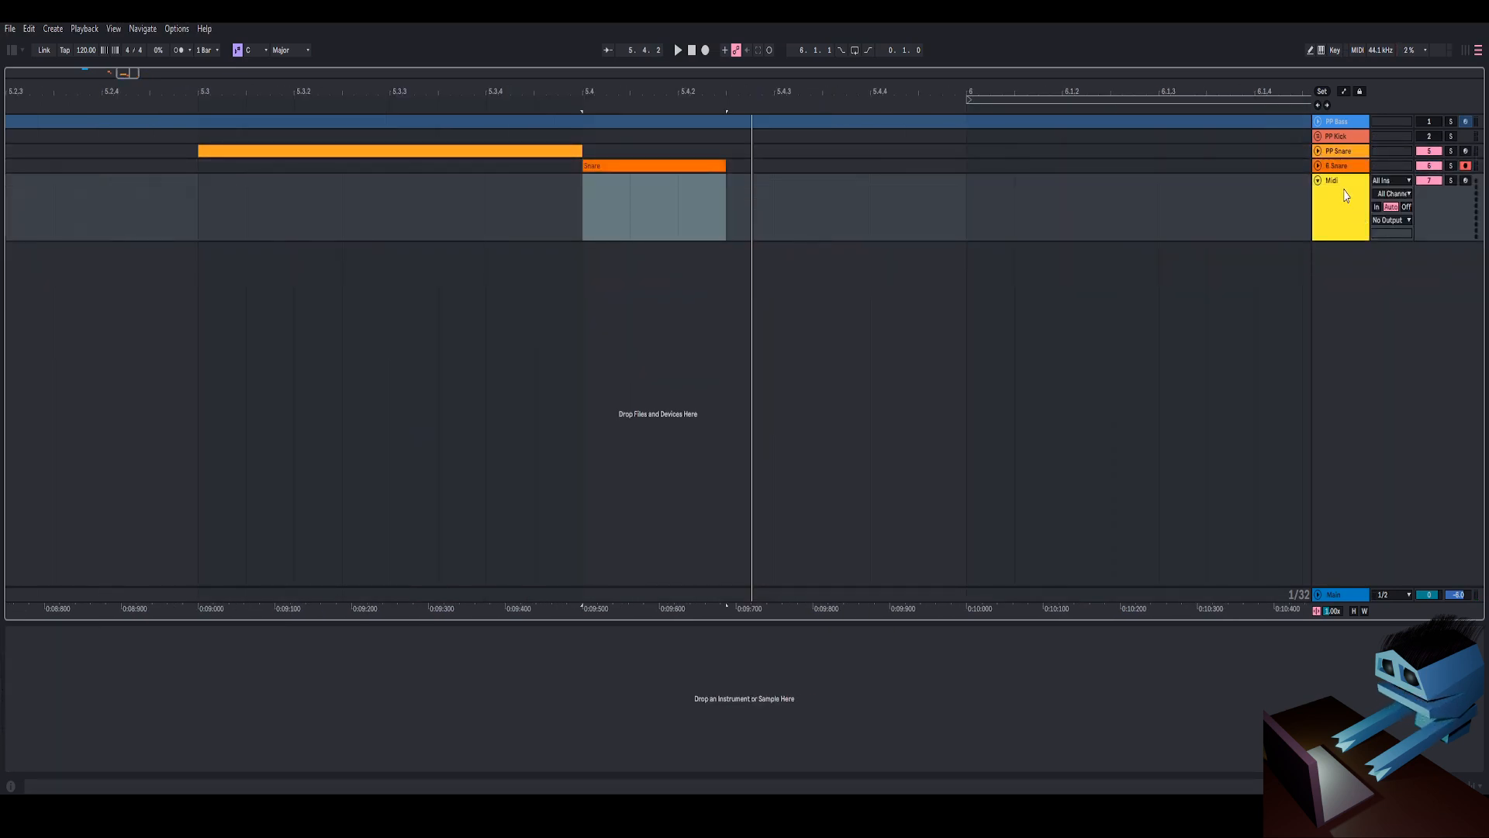
pyautogui.moveTo(729, 43); pyautogui.dragTo(725, 26)
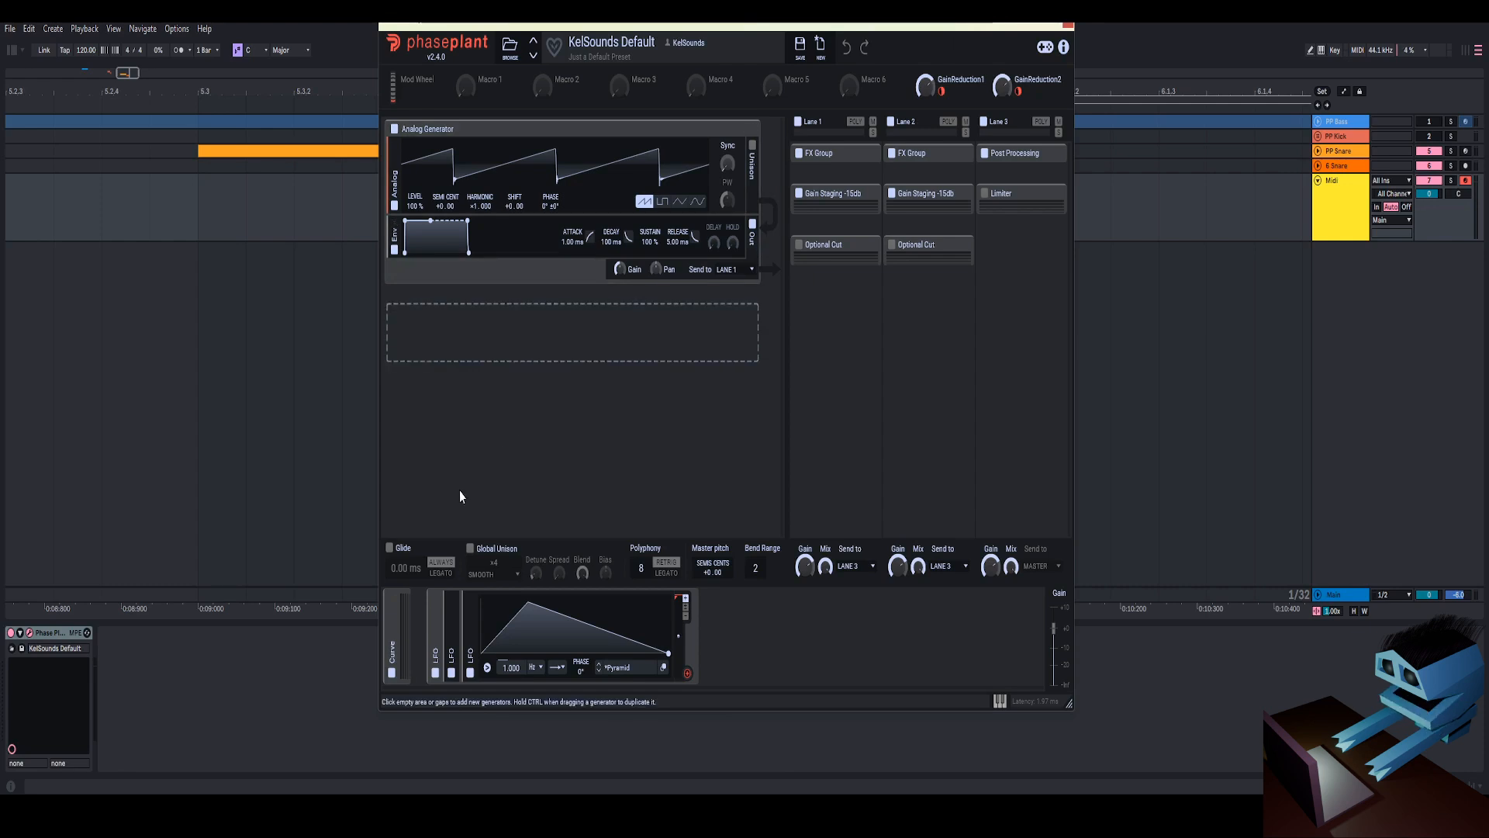
# Remove all default modulators from Phase Plant, keep the generator group, and switch its Analog generator to a square wave
pyautogui.click(398, 602)
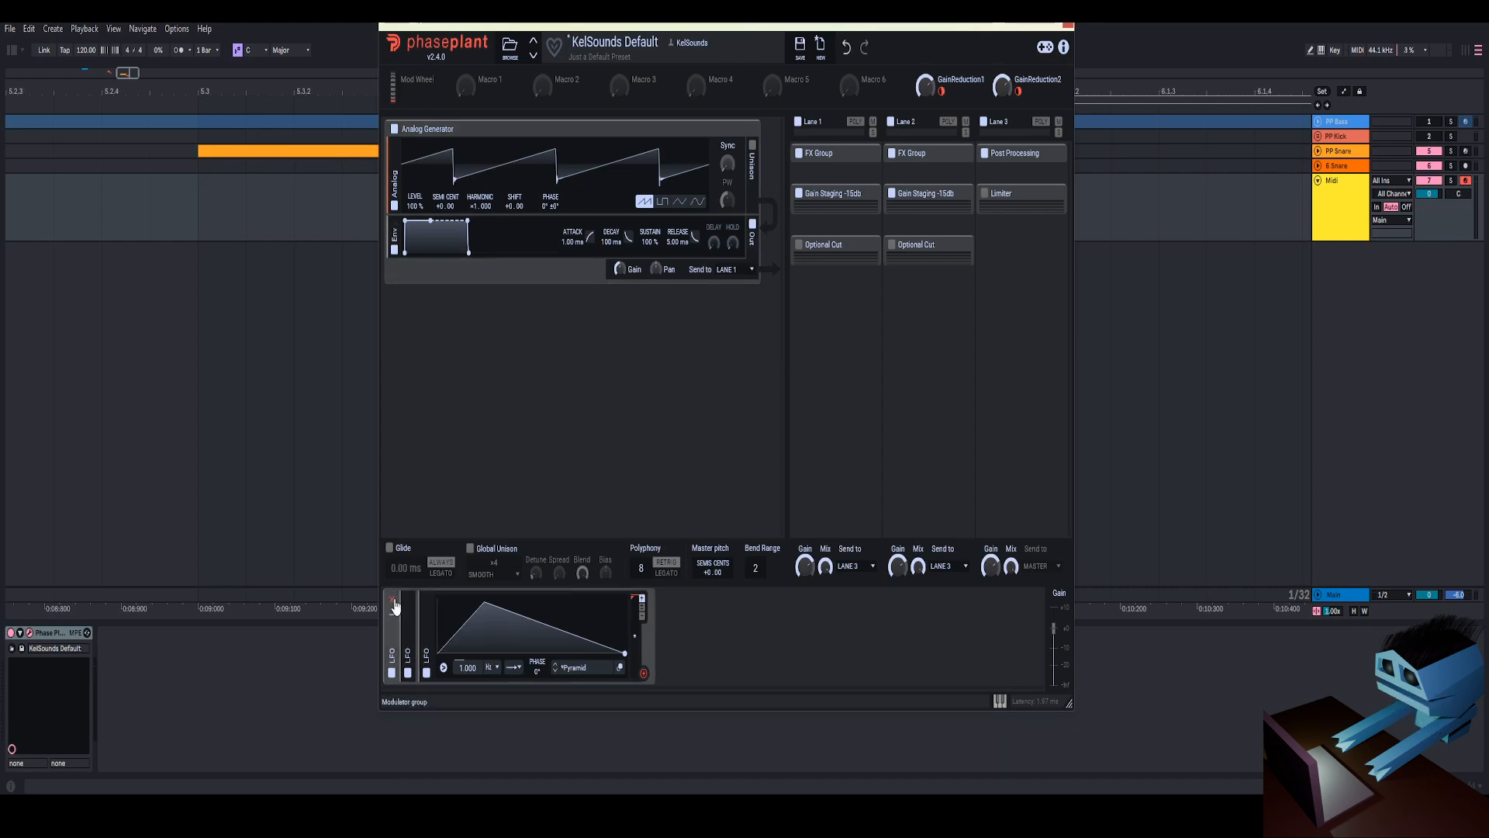
pyautogui.click(394, 601)
pyautogui.click(756, 137)
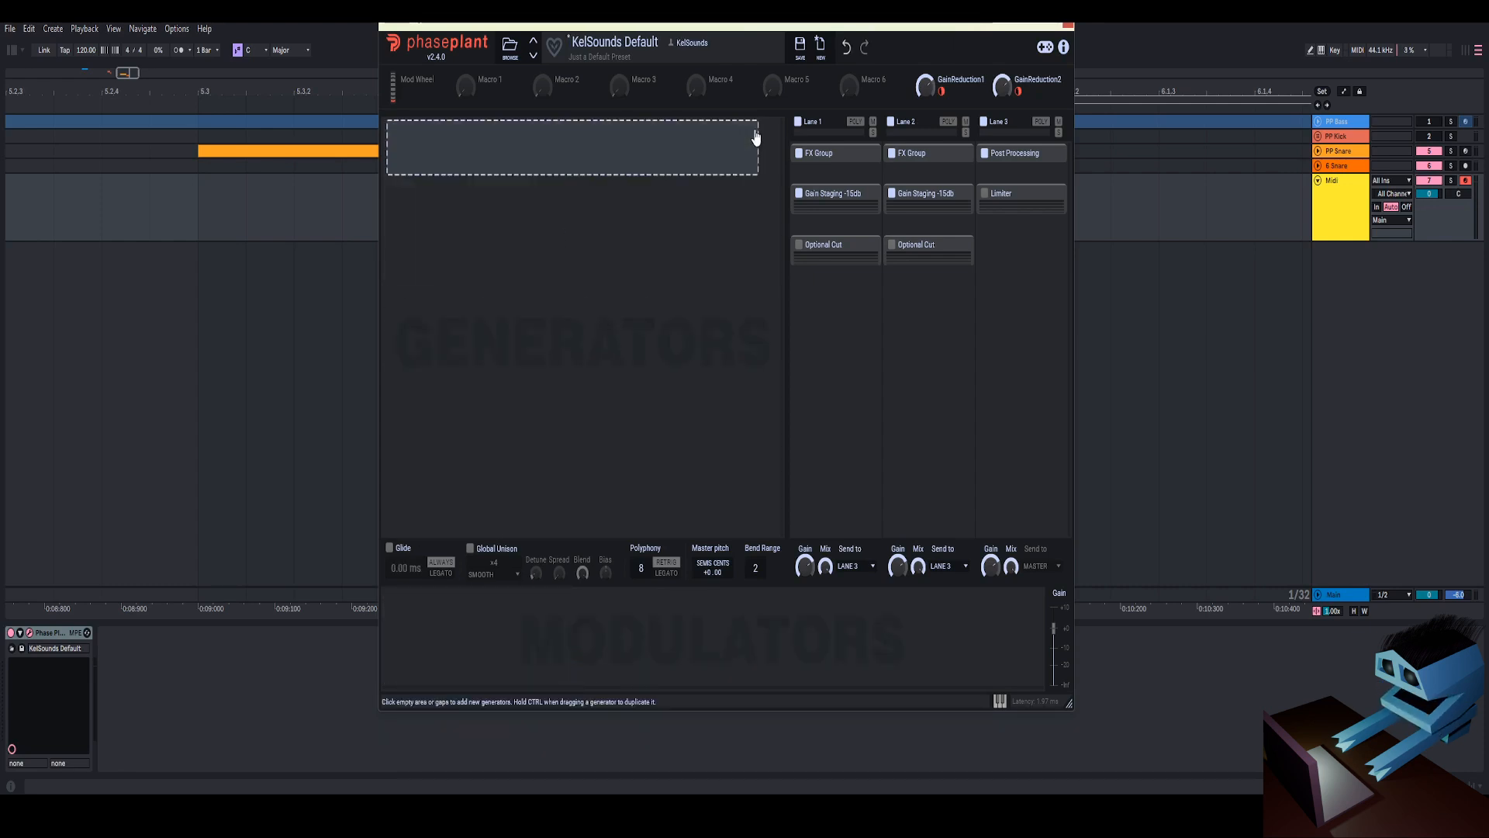
pyautogui.hotkey('ctrl', 'z')
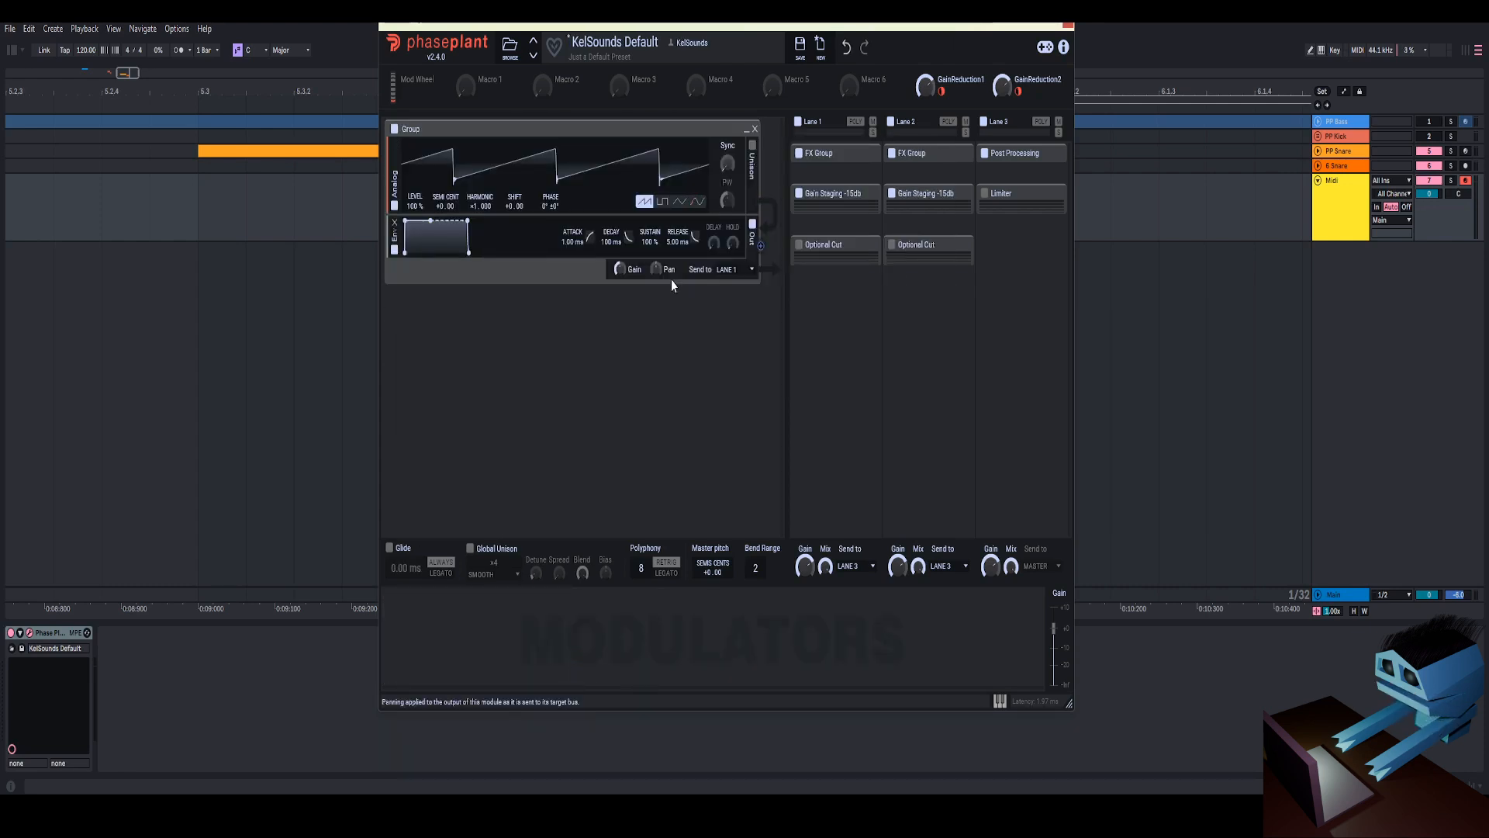
pyautogui.click(663, 201)
# Add a new generator group containing a Filter module with an Aux module above it
pyautogui.click(571, 320)
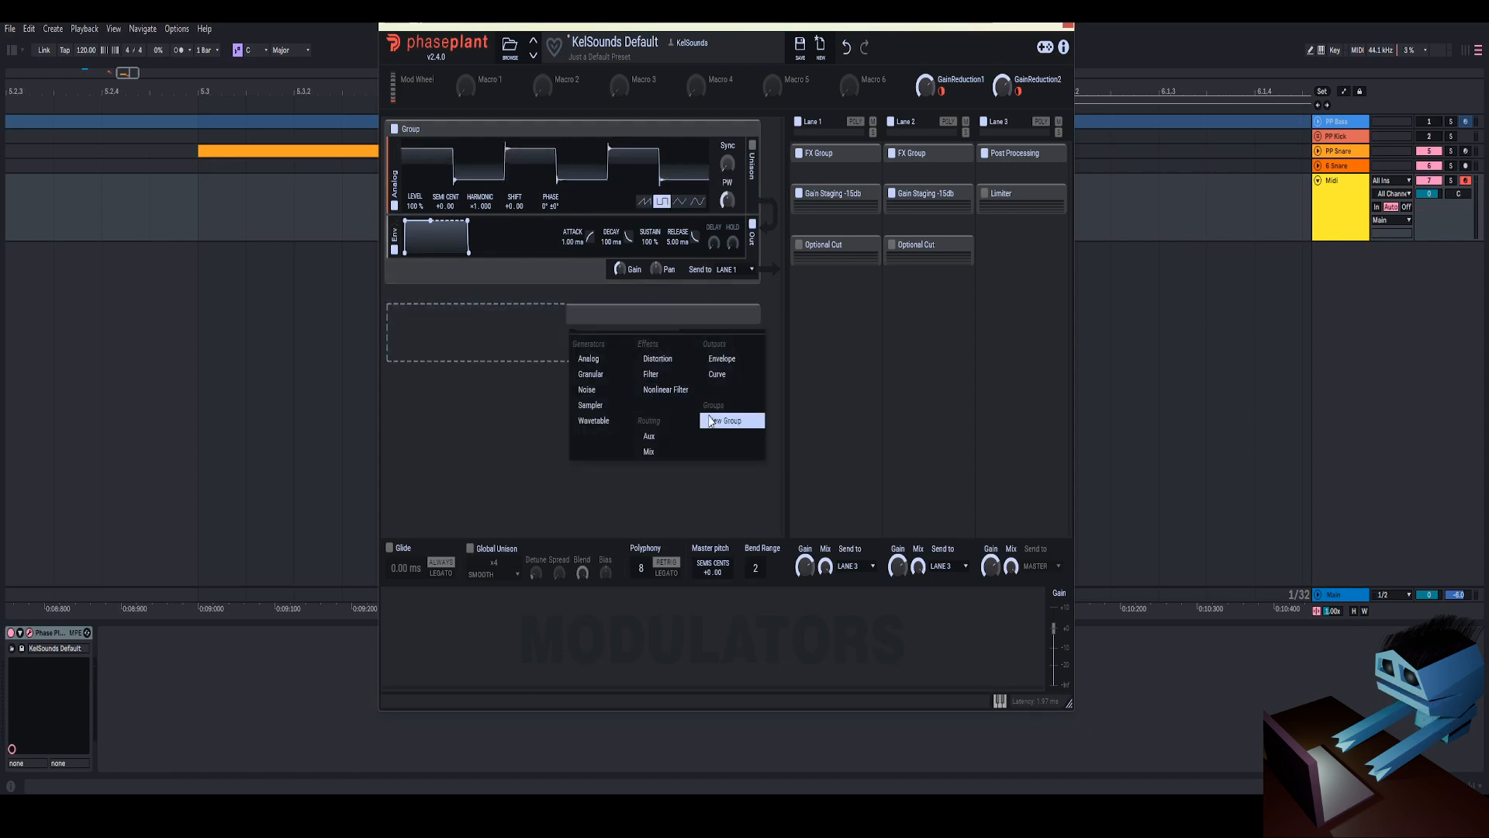
pyautogui.click(709, 421)
pyautogui.click(583, 334)
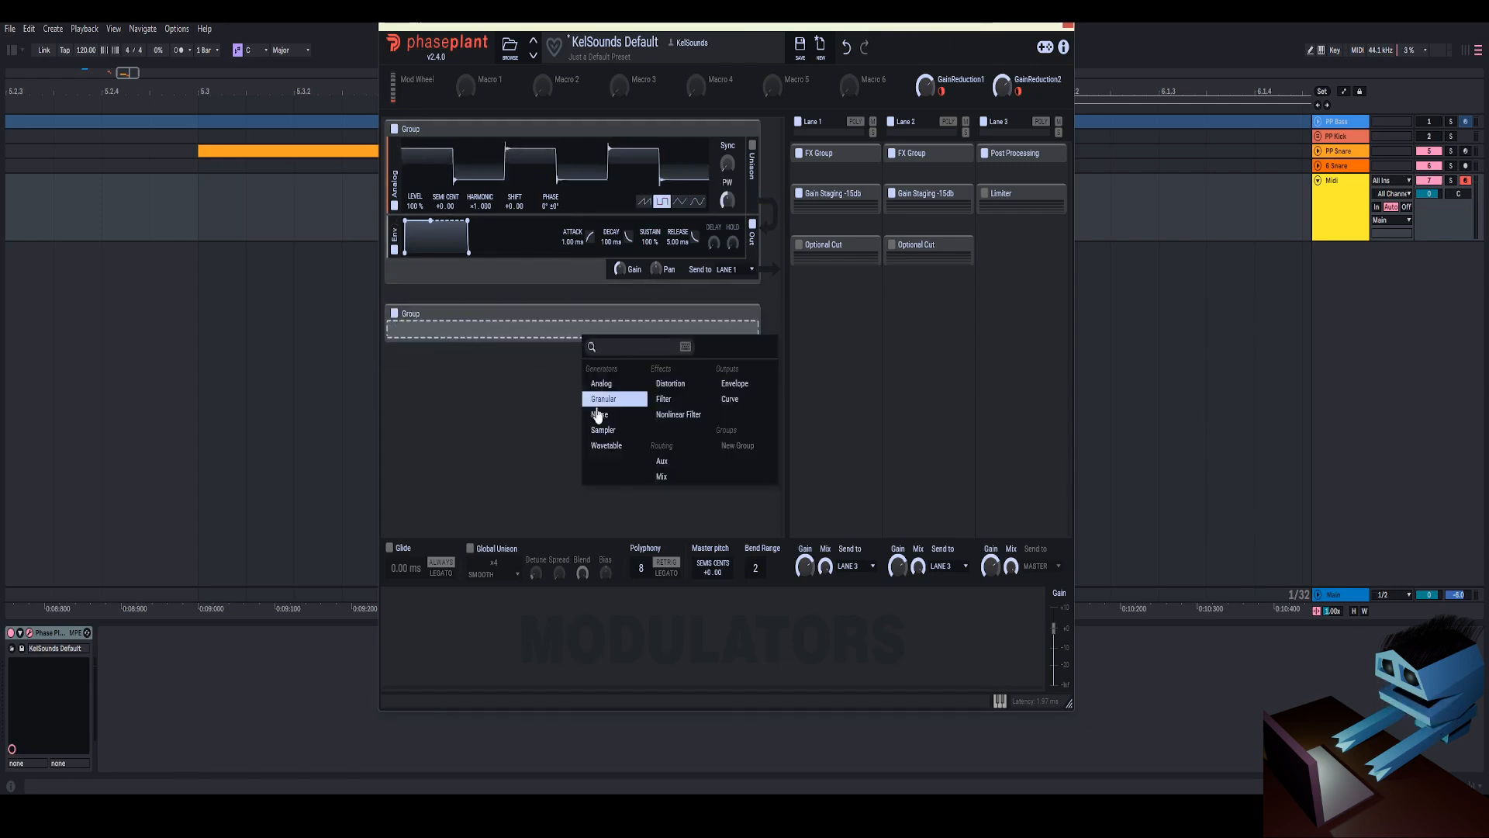
pyautogui.click(667, 400)
pyautogui.click(645, 324)
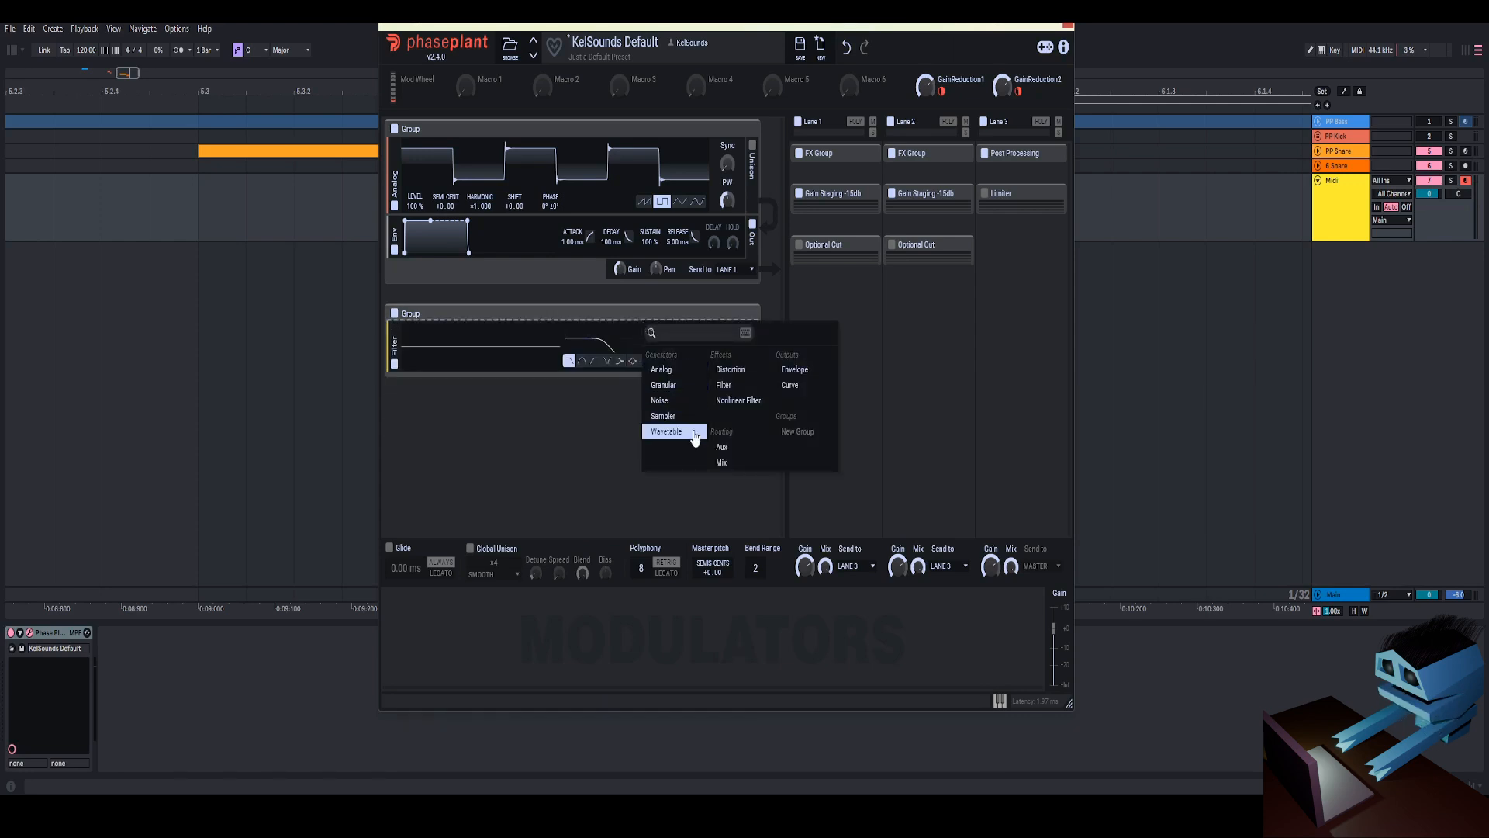
pyautogui.click(721, 447)
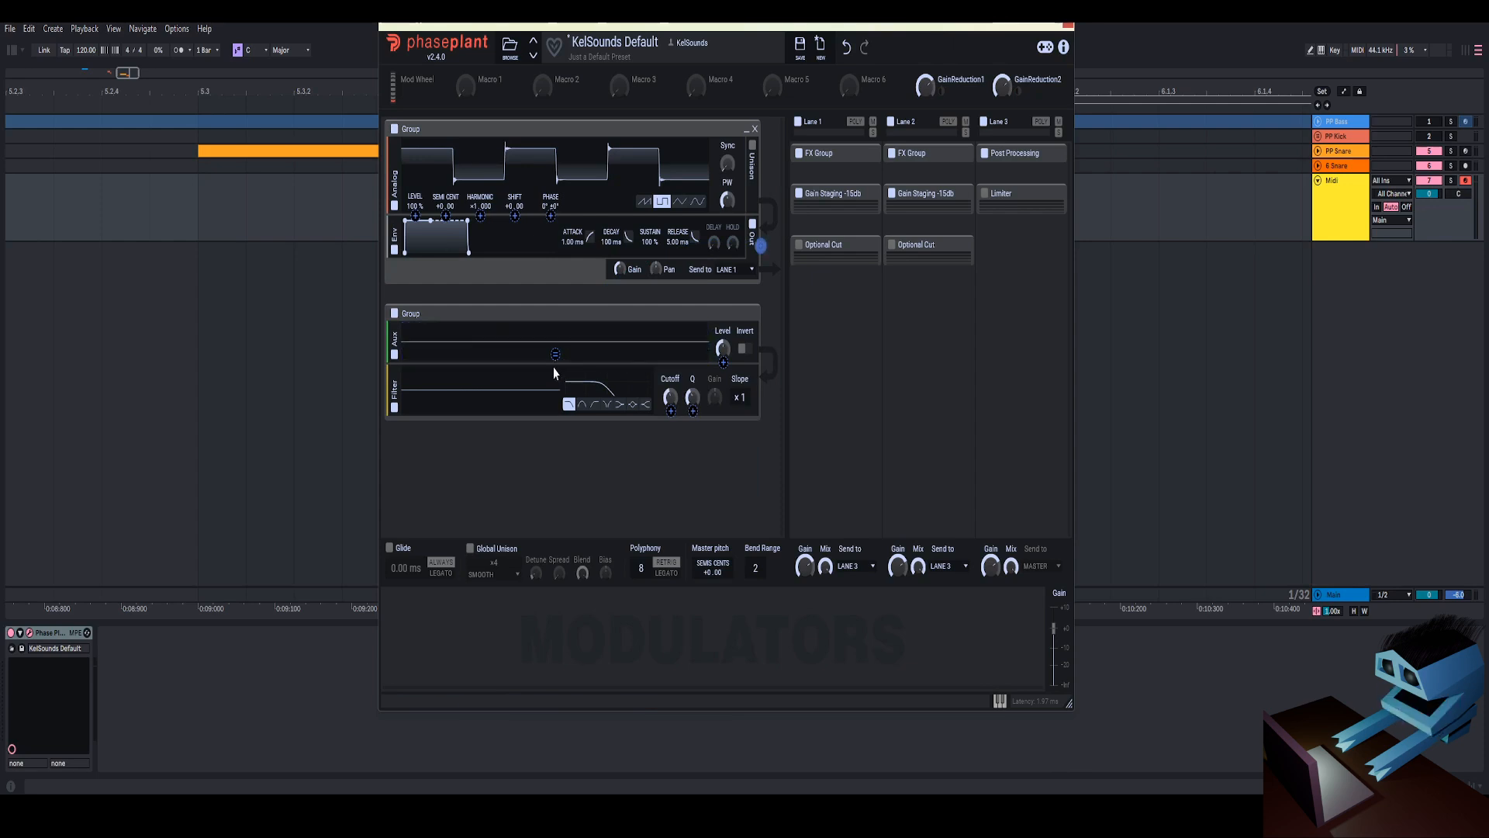
# Route the first group's envelope output into the Aux module and modulate the filter's cutoff with the Aux output
pyautogui.moveTo(554, 368); pyautogui.dragTo(556, 354)
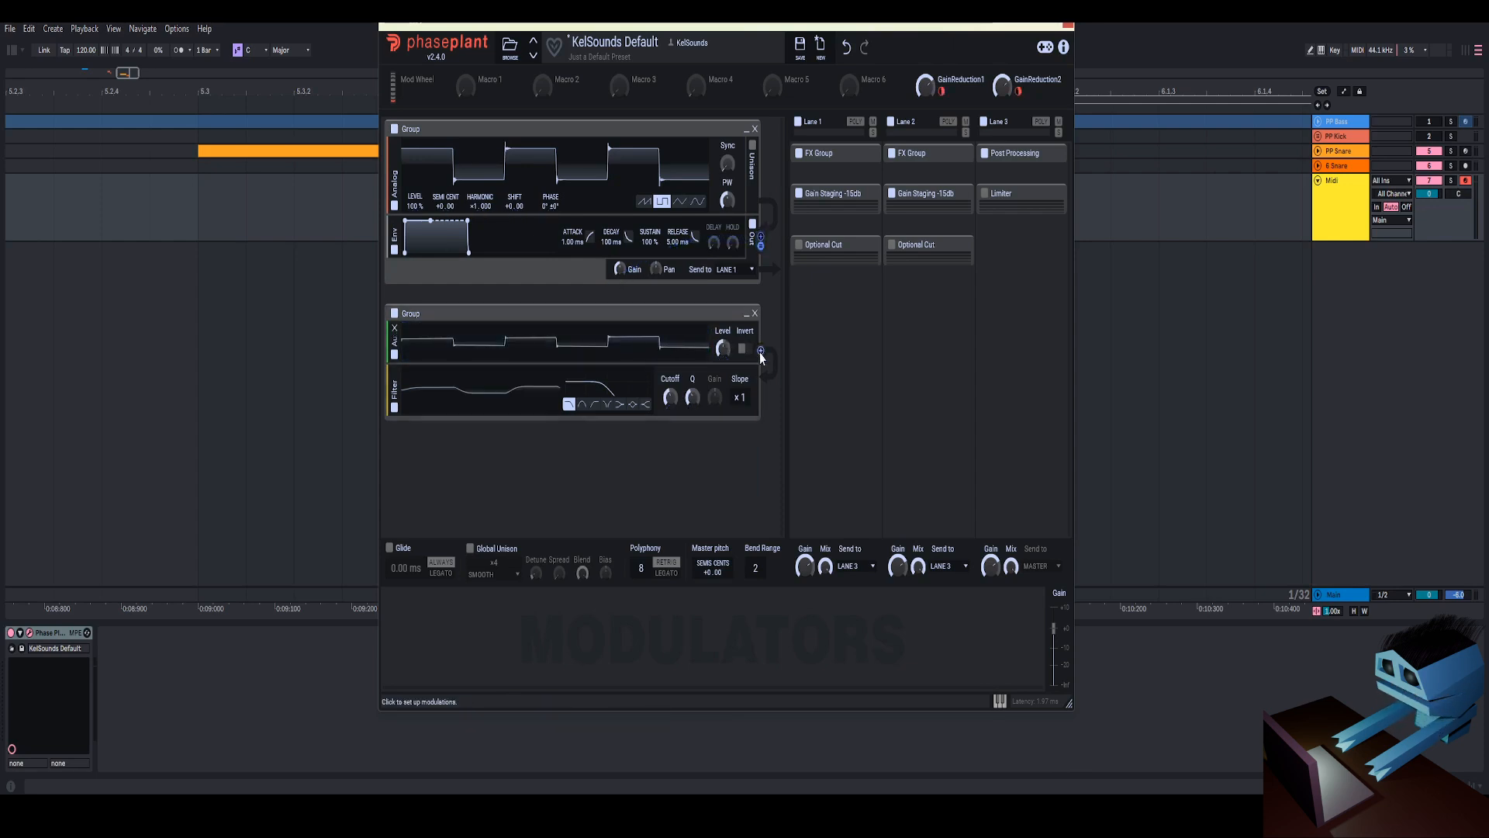
pyautogui.moveTo(761, 352); pyautogui.dragTo(575, 333)
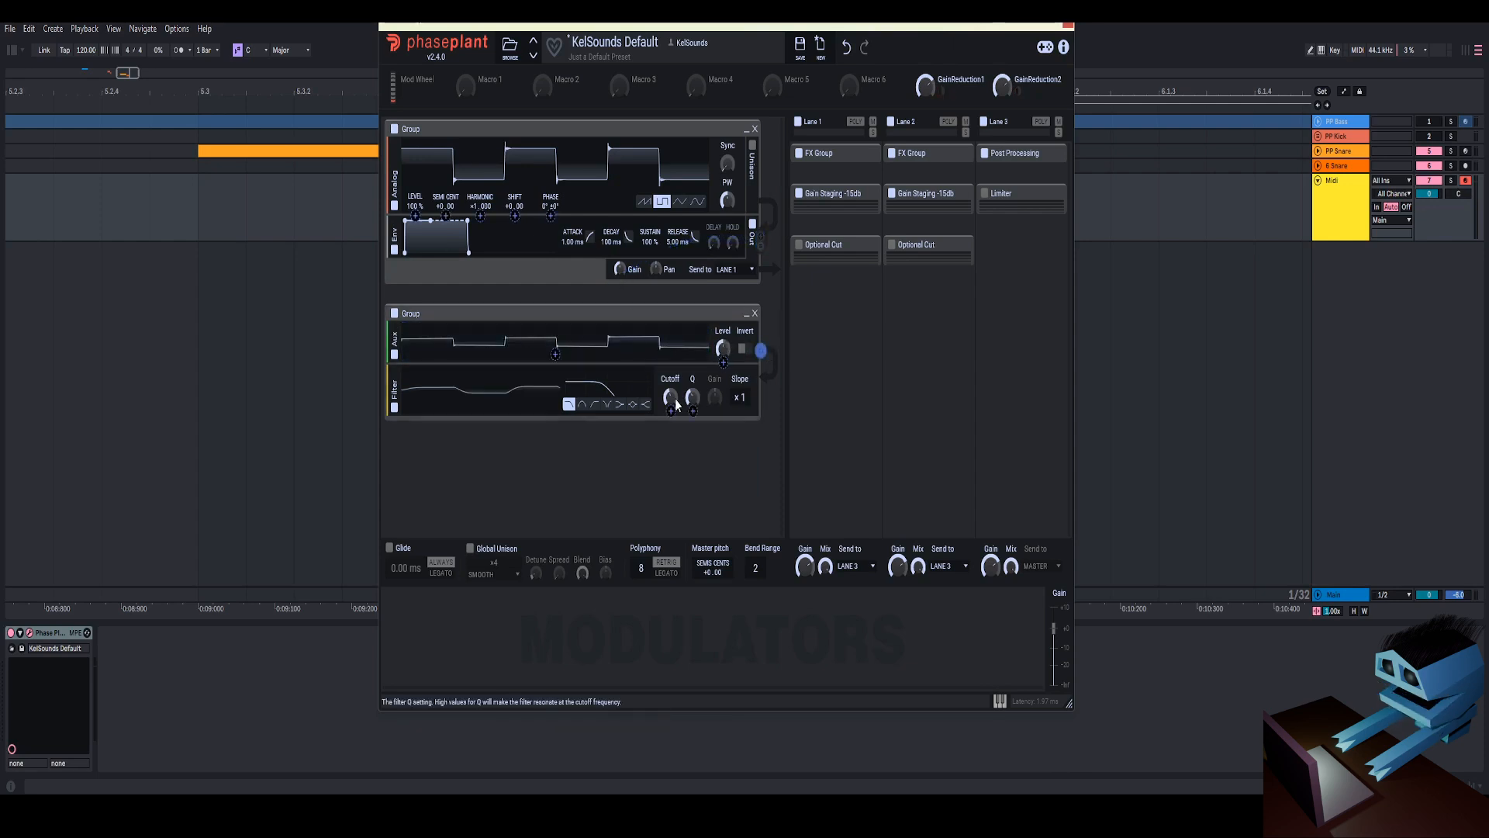
pyautogui.moveTo(676, 404); pyautogui.dragTo(671, 410)
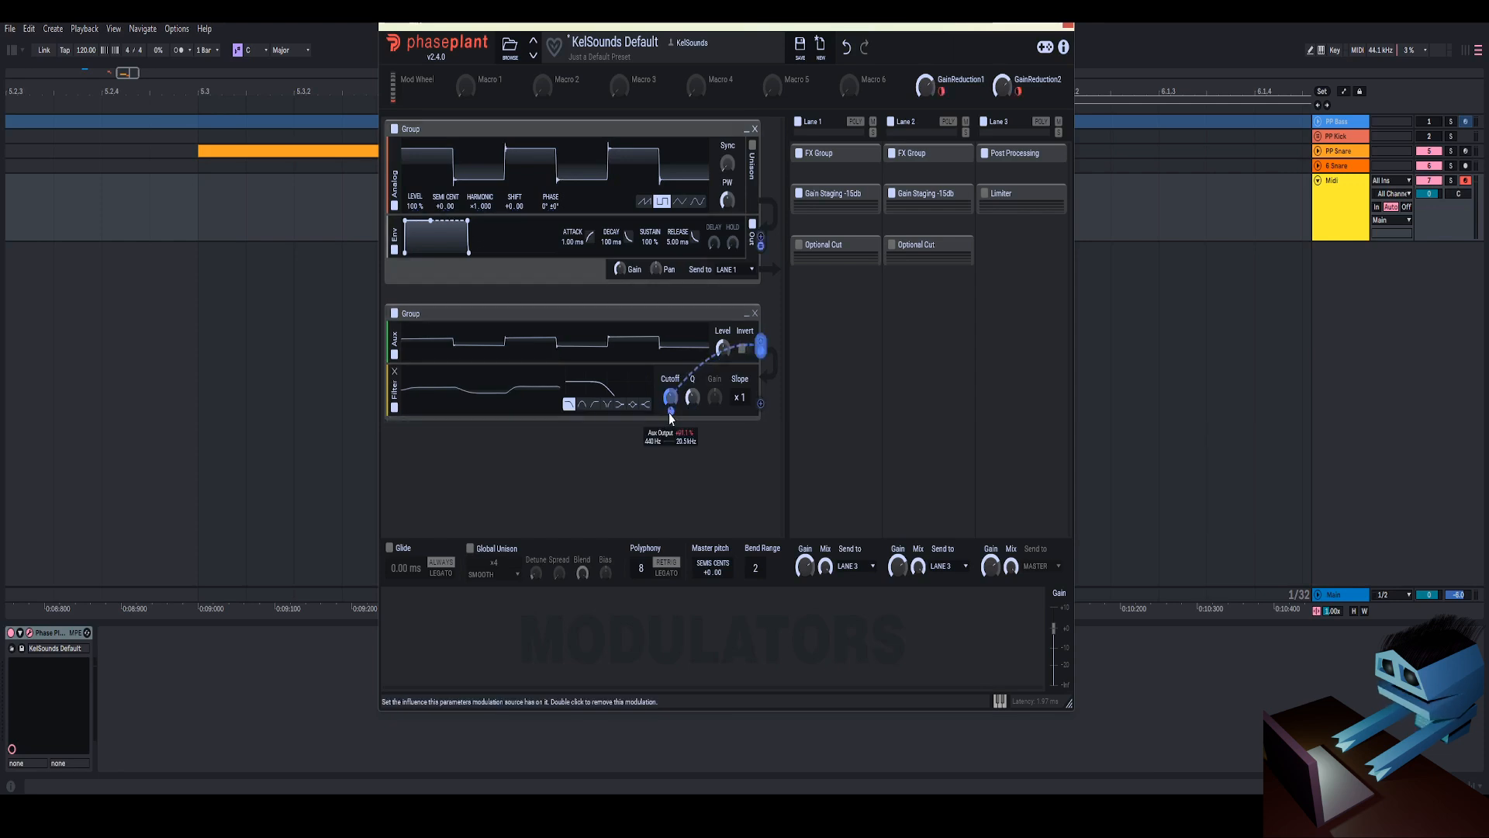
# Make the filter a band-pass with slope x3 and a higher cutoff, and modulate the Analog generator's phase with its output
pyautogui.click(581, 404)
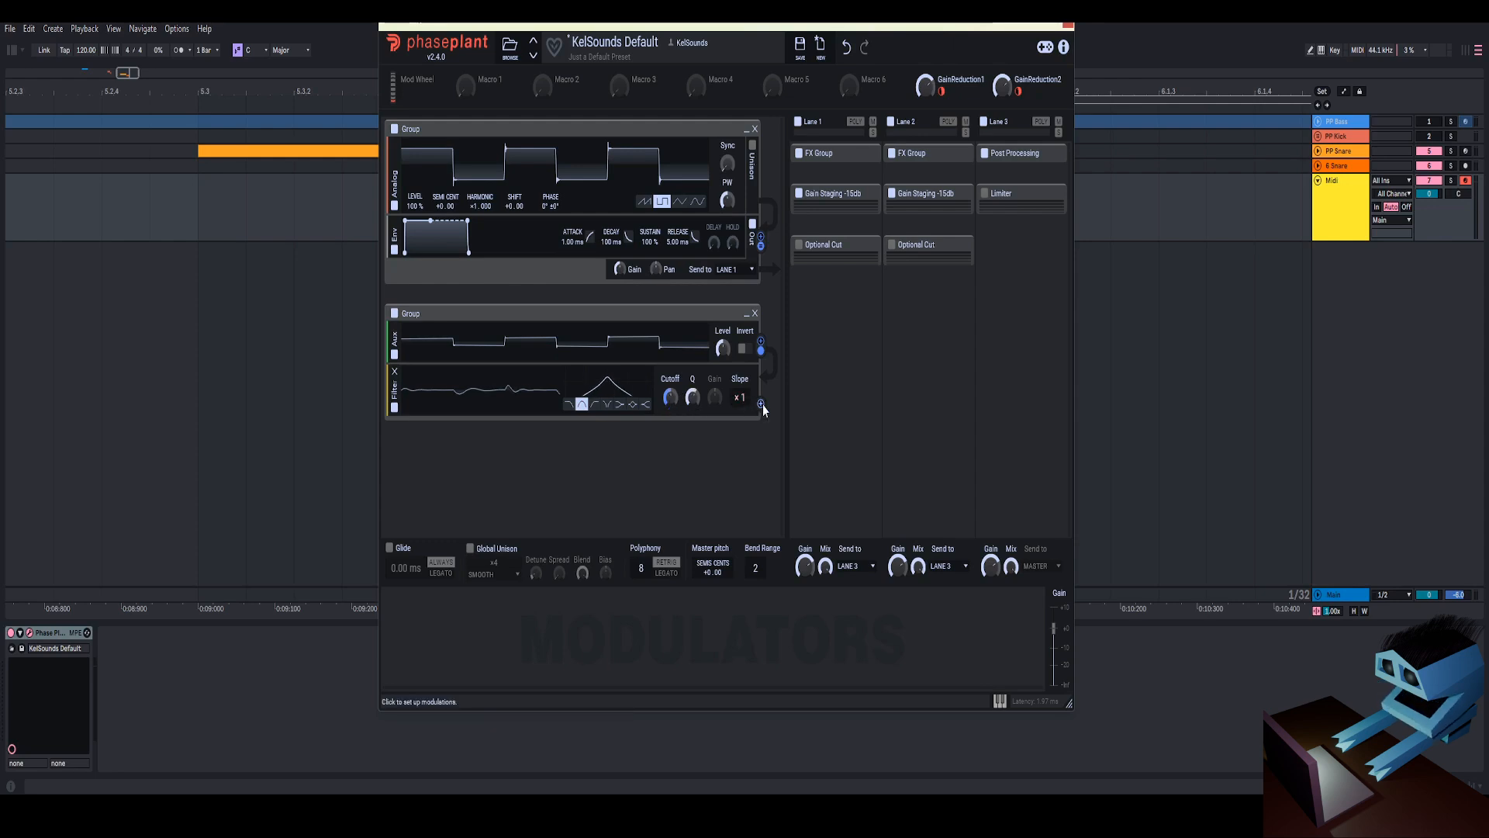
pyautogui.moveTo(762, 405); pyautogui.dragTo(551, 214)
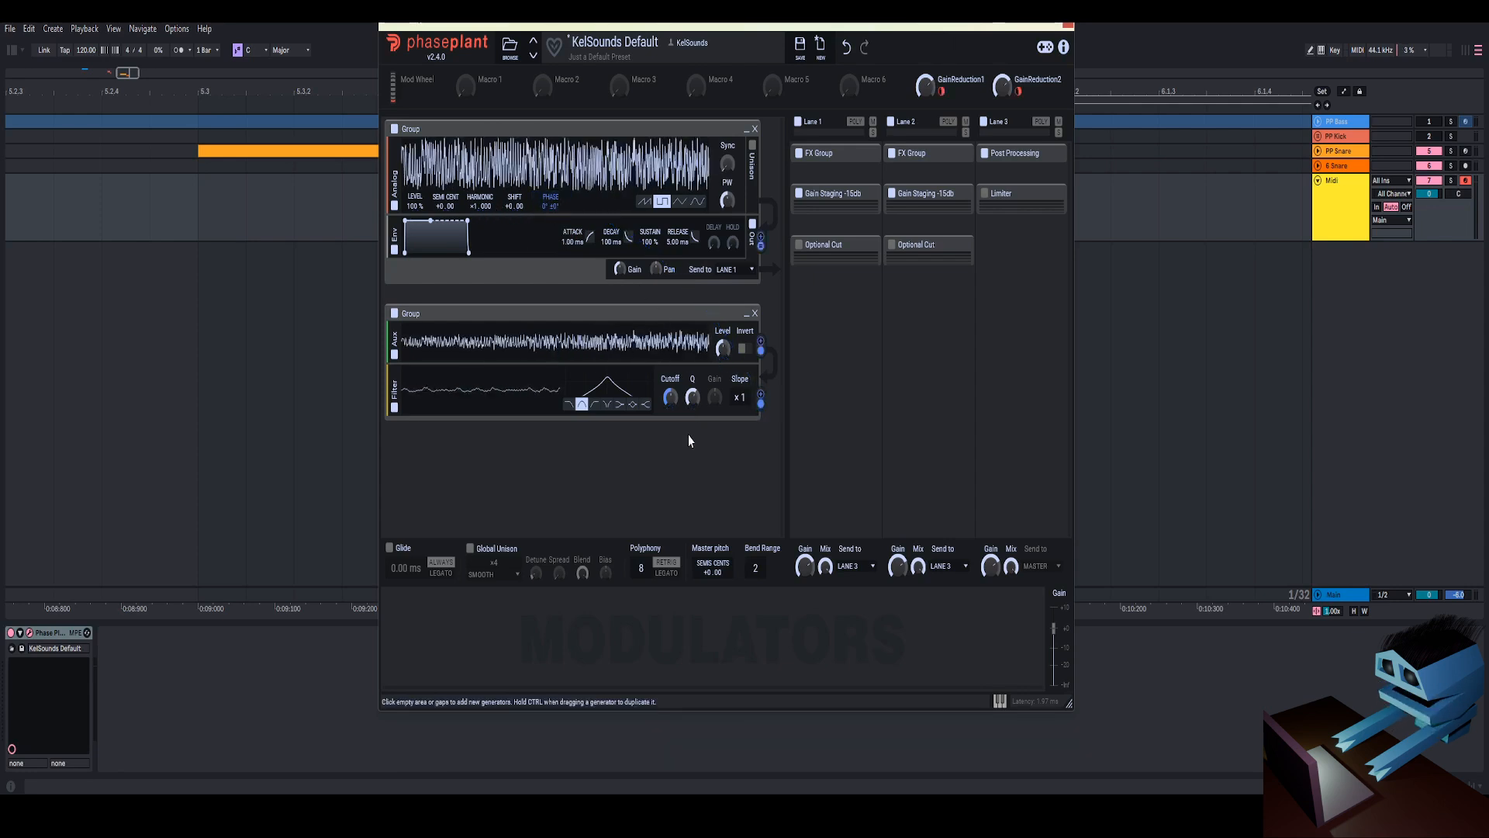
pyautogui.scroll(2, 739, 403)
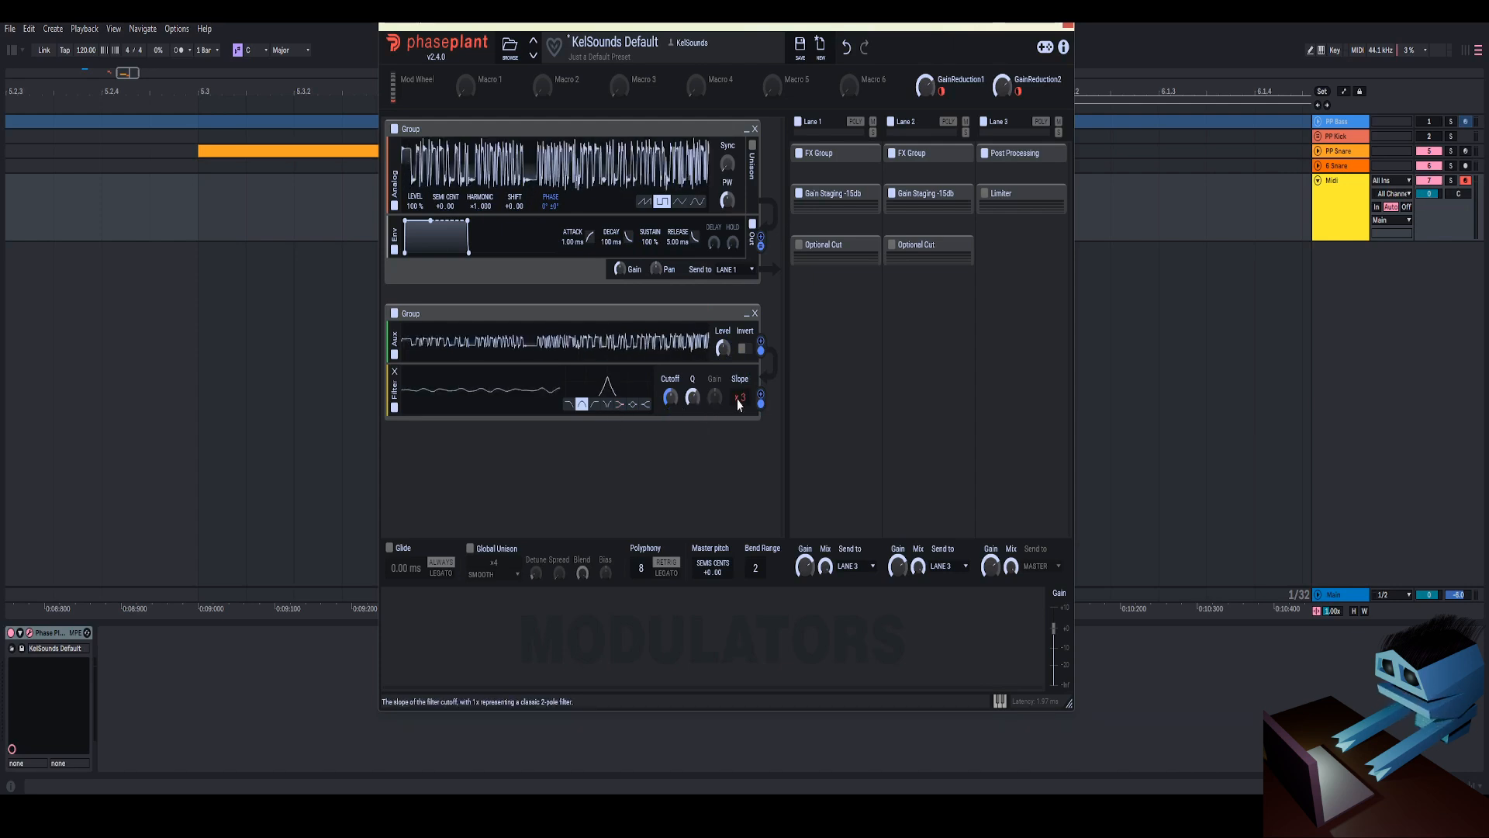
pyautogui.moveTo(671, 397); pyautogui.dragTo(671, 368)
# Create a MIDI clip from 6.1.1 to 6.2.1 on the Midi track and reopen its Phase Plant
pyautogui.click(982, 142)
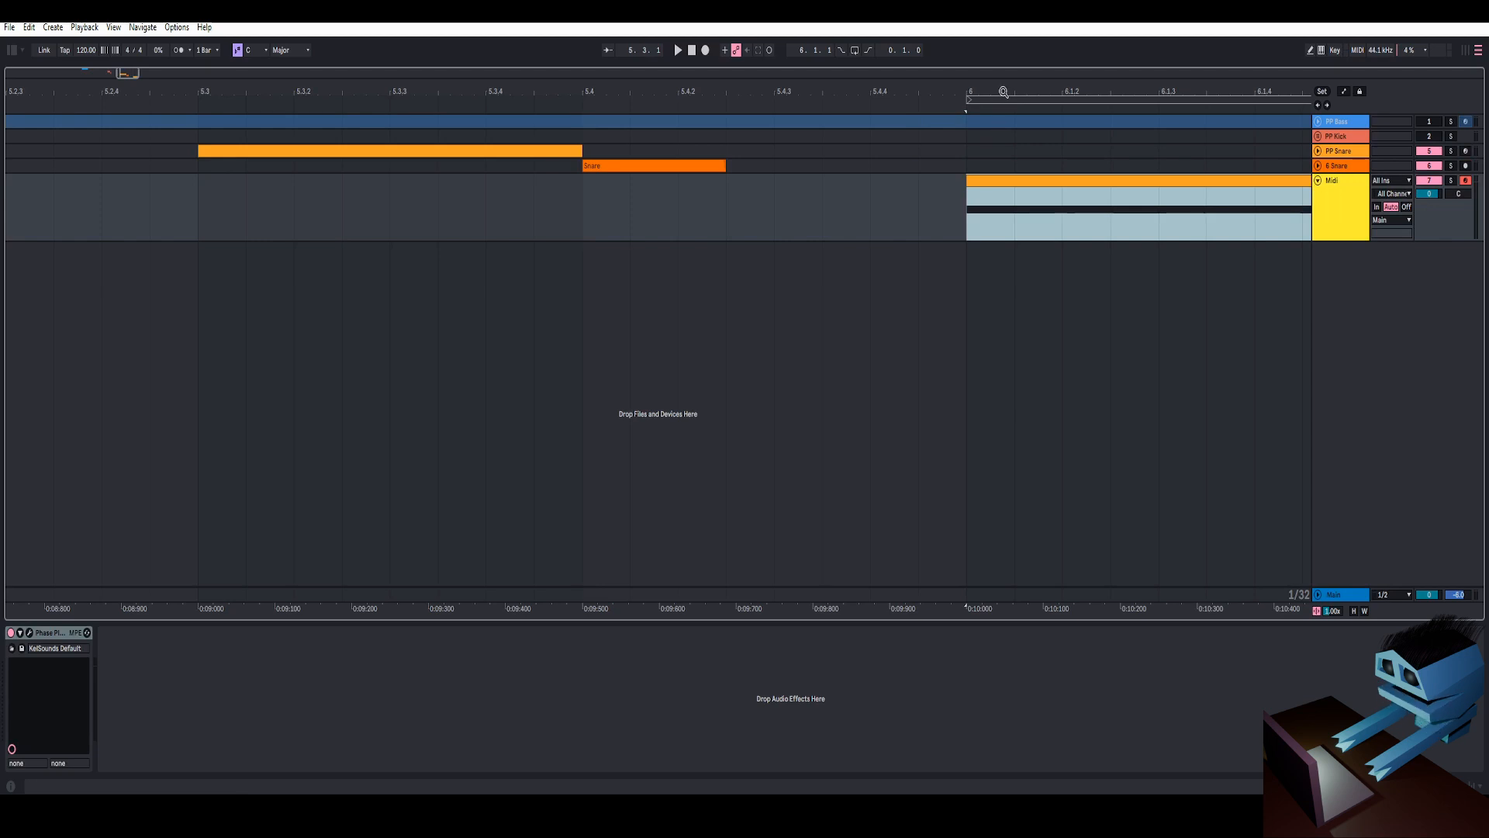
pyautogui.moveTo(1003, 92); pyautogui.dragTo(371, 92)
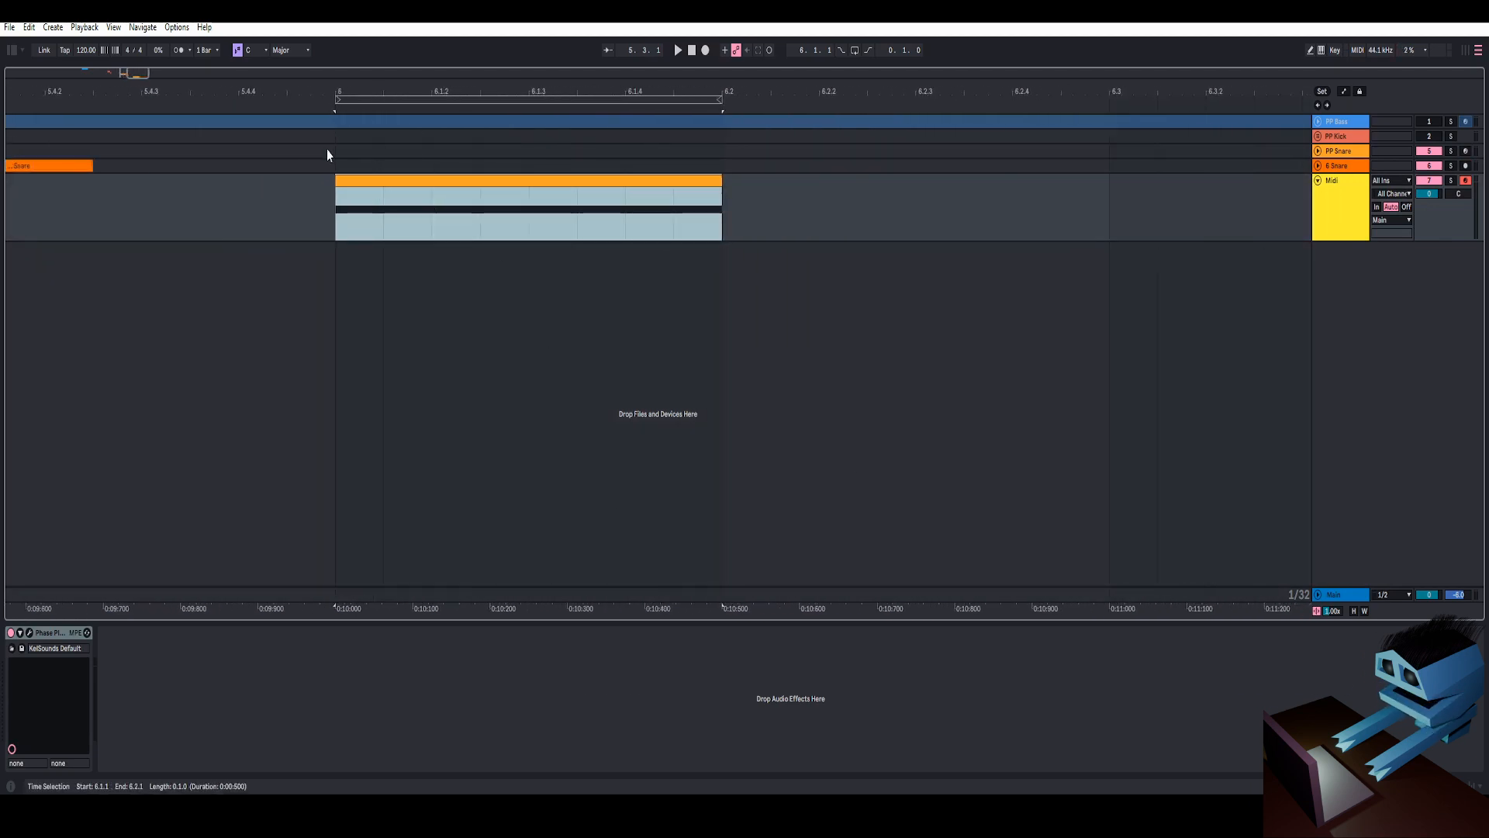
pyautogui.click(30, 634)
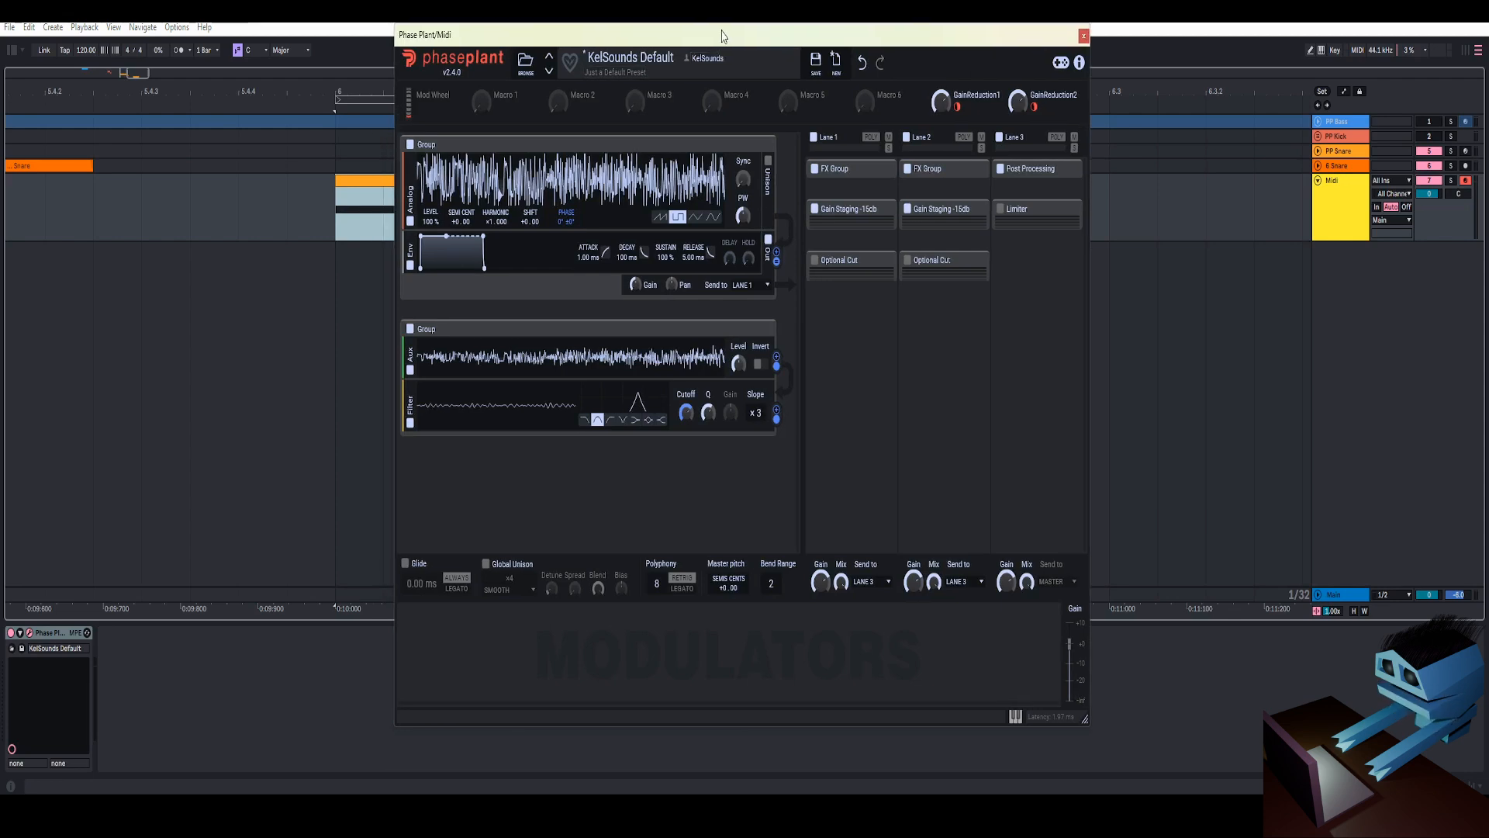
pyautogui.moveTo(721, 35)
pyautogui.mouseDown()
pyautogui.moveTo(661, 44)
pyautogui.moveTo(715, 52)
pyautogui.moveTo(716, 39)
pyautogui.moveTo(715, 55)
pyautogui.mouseUp()
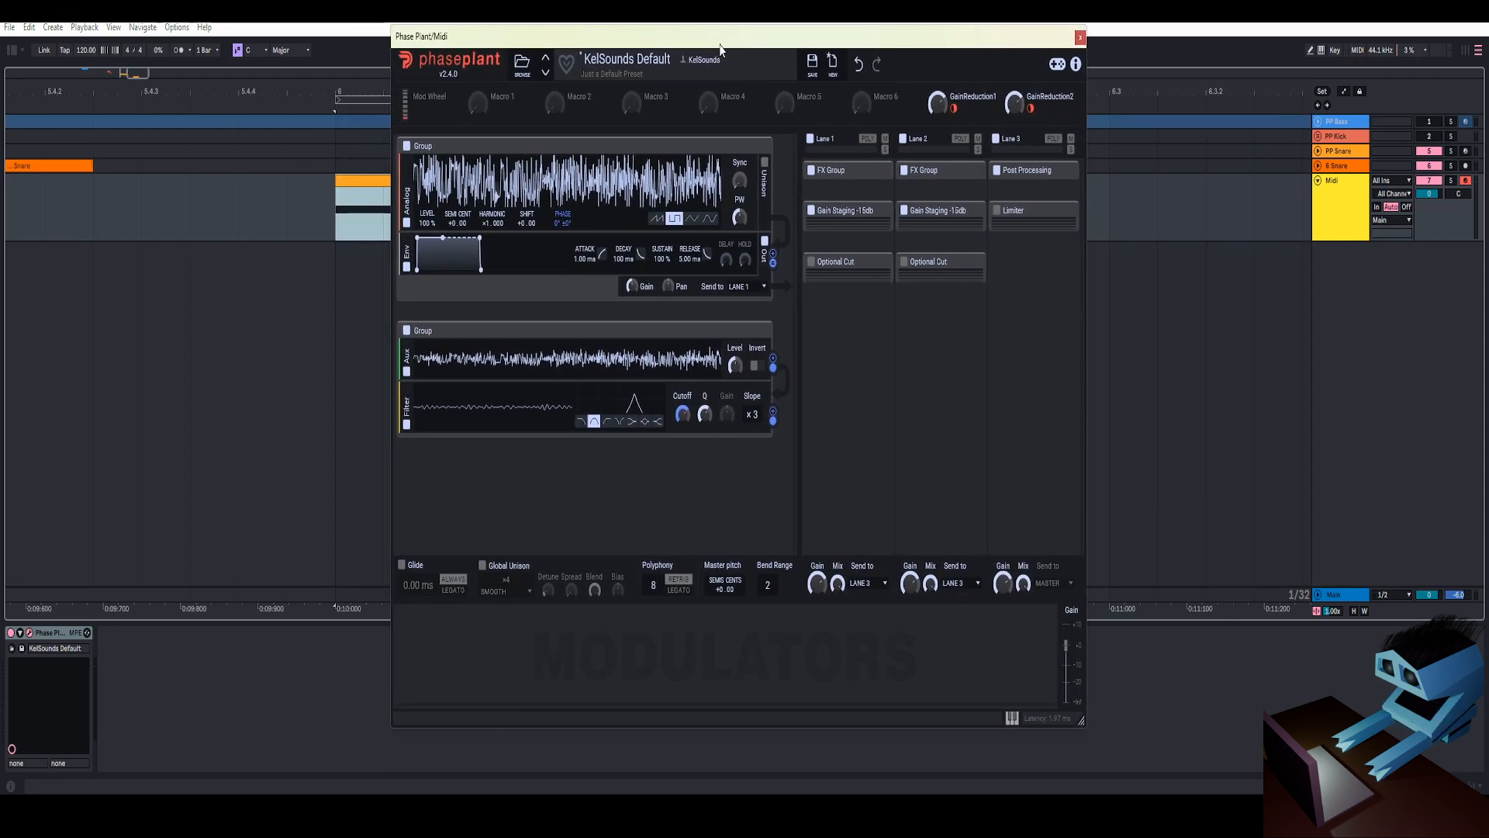
# Play the clip while adjusting the filter's cutoff and set the envelope output's modulation of the Aux to +200 %
pyautogui.press('space')
pyautogui.moveTo(683, 414)
pyautogui.mouseDown()
pyautogui.moveTo(683, 446)
pyautogui.moveTo(682, 424)
pyautogui.mouseUp()
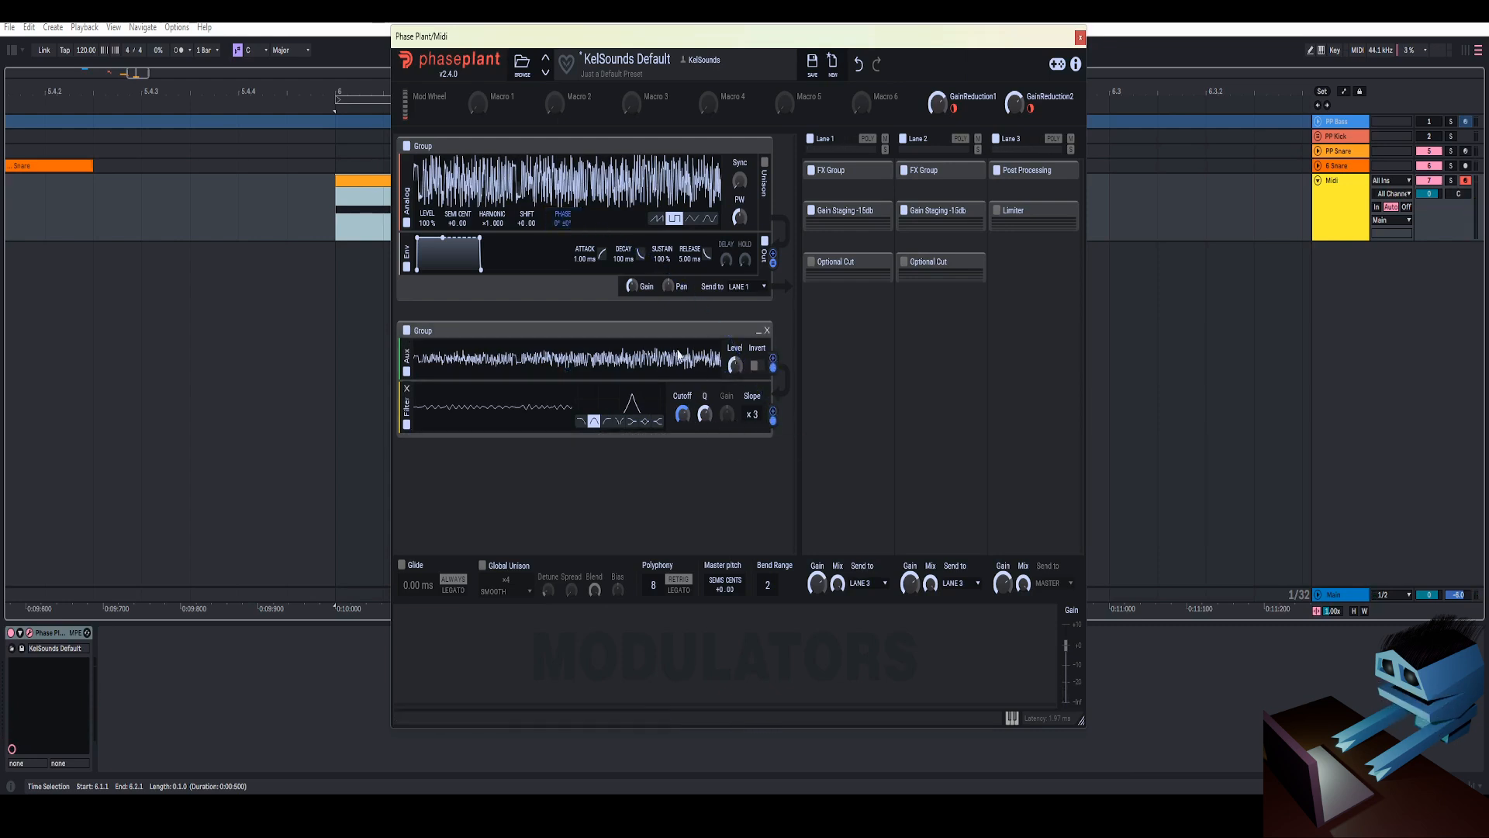
pyautogui.moveTo(745, 43); pyautogui.dragTo(695, 55)
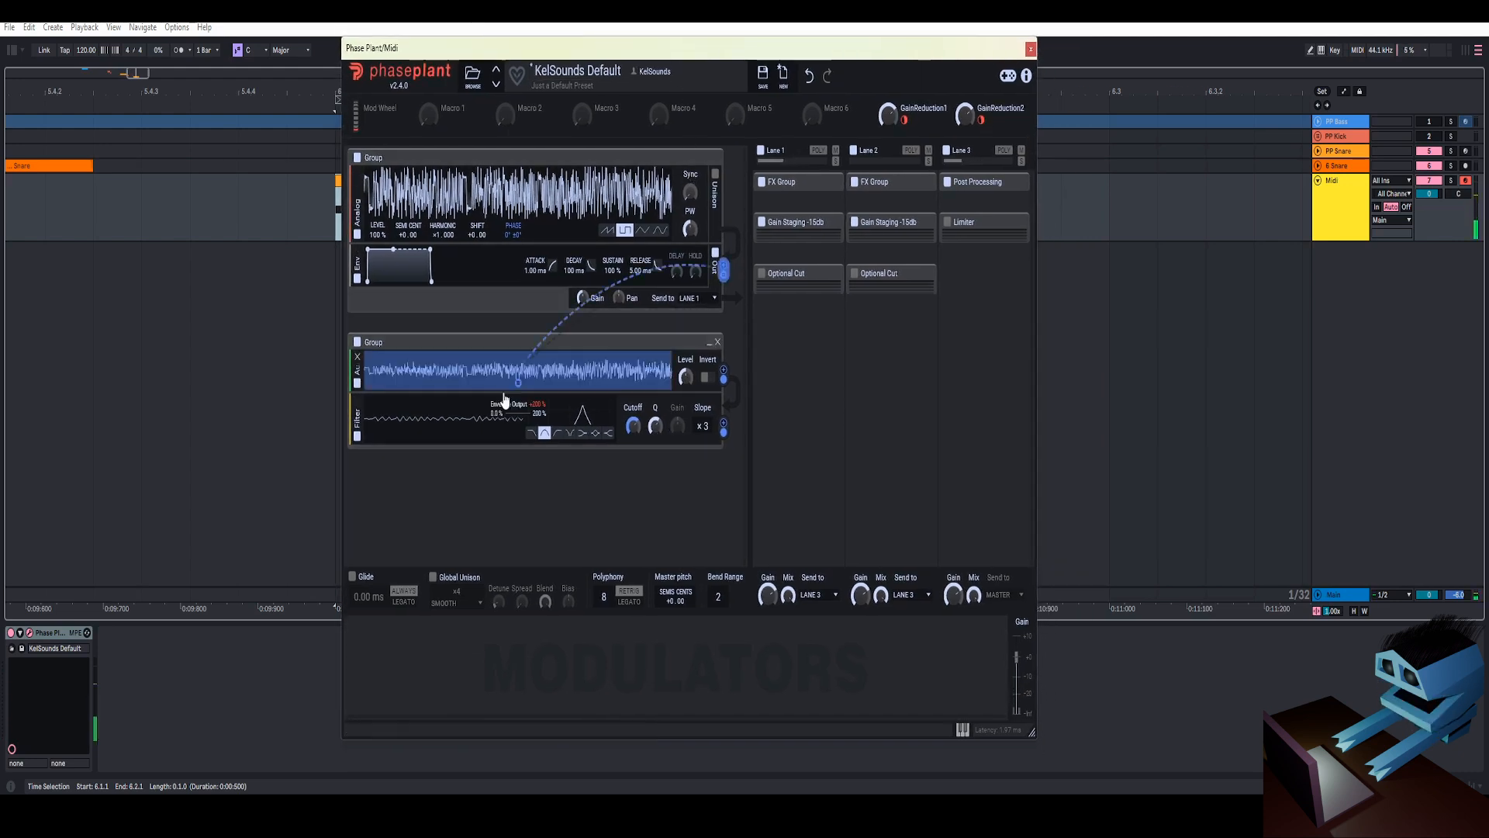
# Set the Analog harmonic to 1.831 and the envelope to 13.8 ms attack, 645 ms decay and 100 % sustain
pyautogui.moveTo(396, 250); pyautogui.dragTo(393, 280)
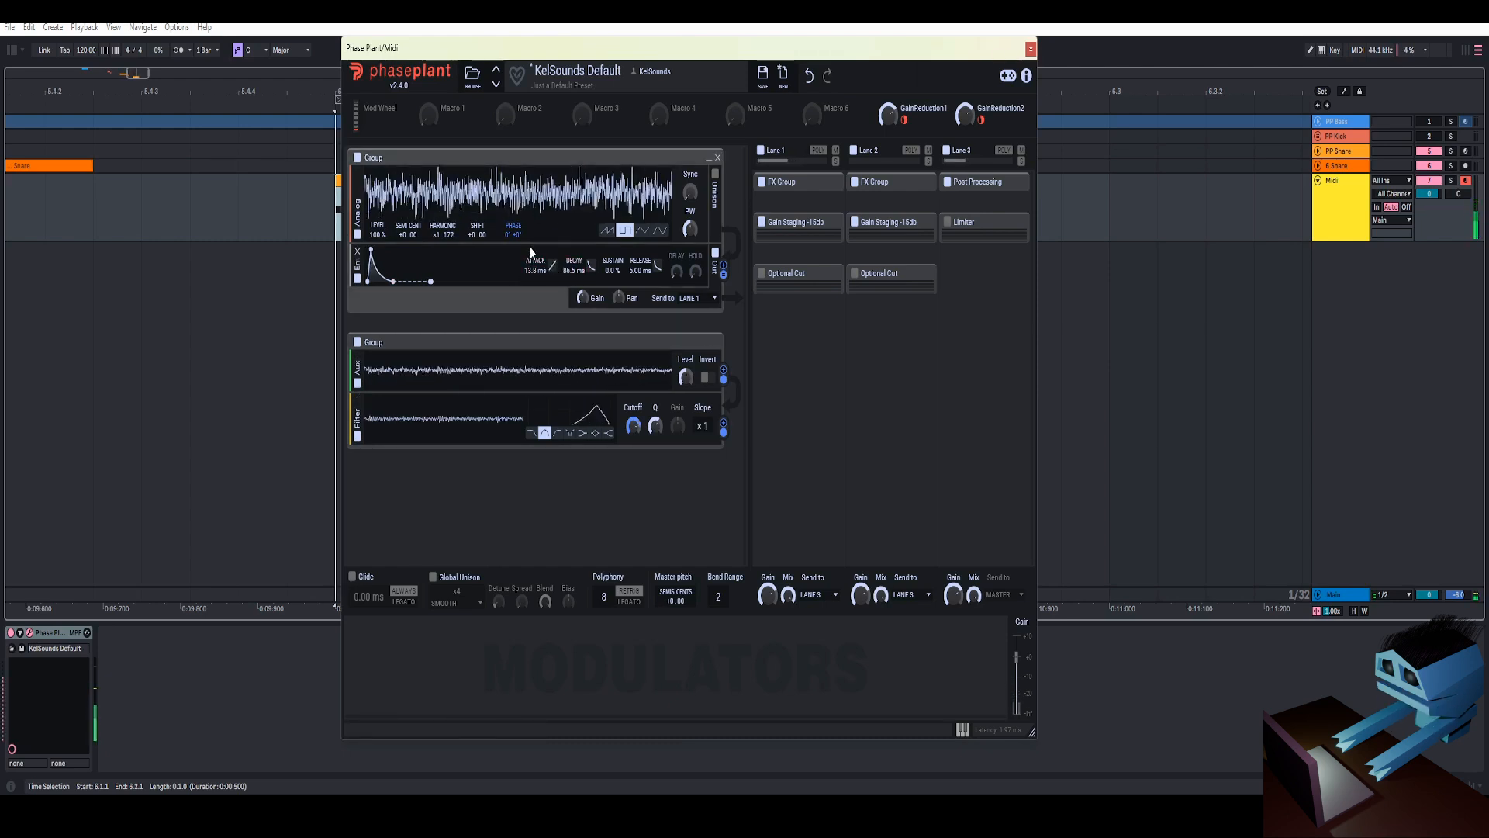
pyautogui.moveTo(574, 269); pyautogui.dragTo(574, 231)
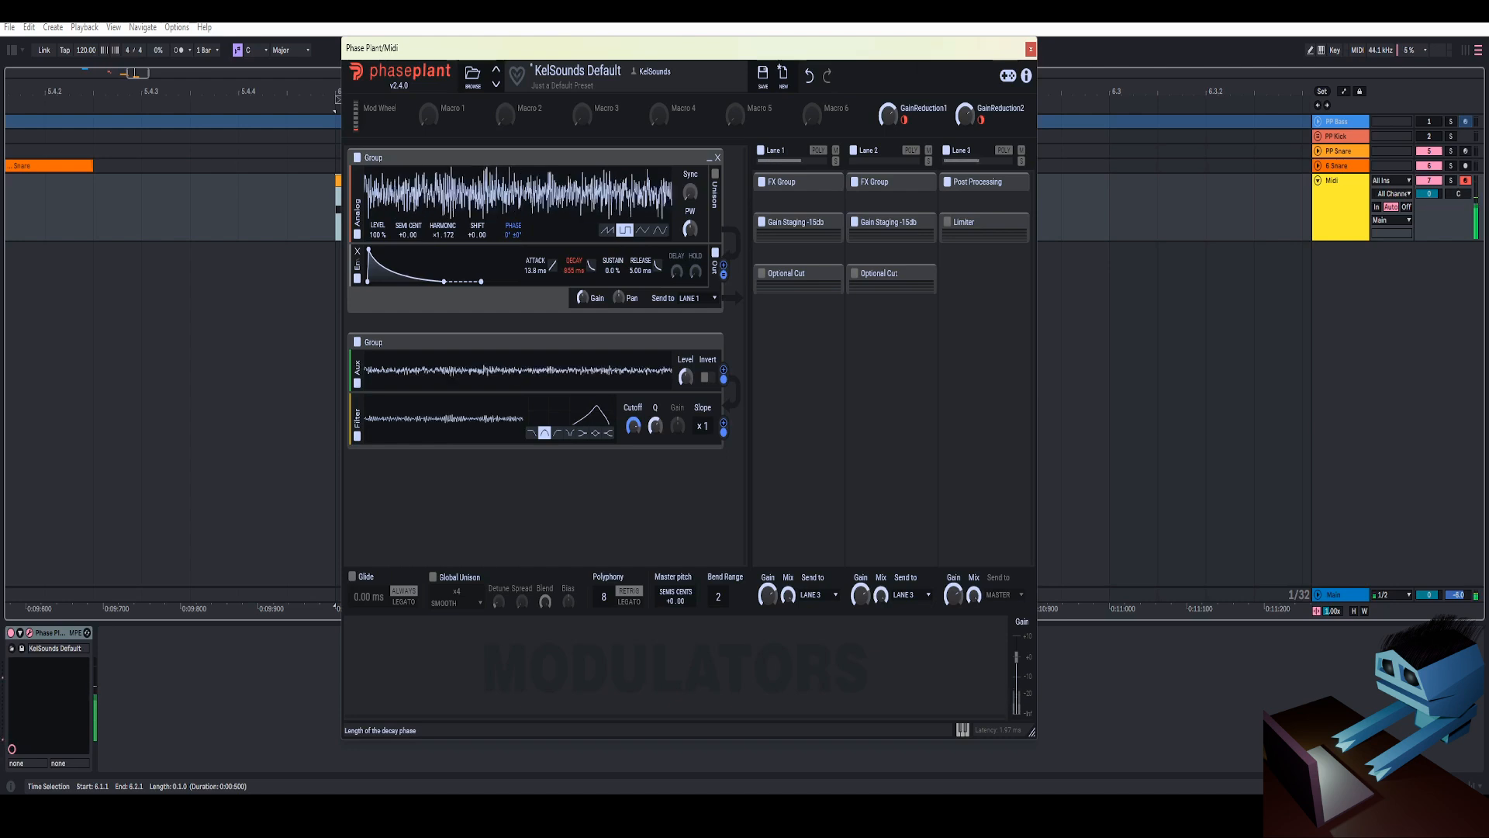
pyautogui.moveTo(450, 239); pyautogui.dragTo(449, 167)
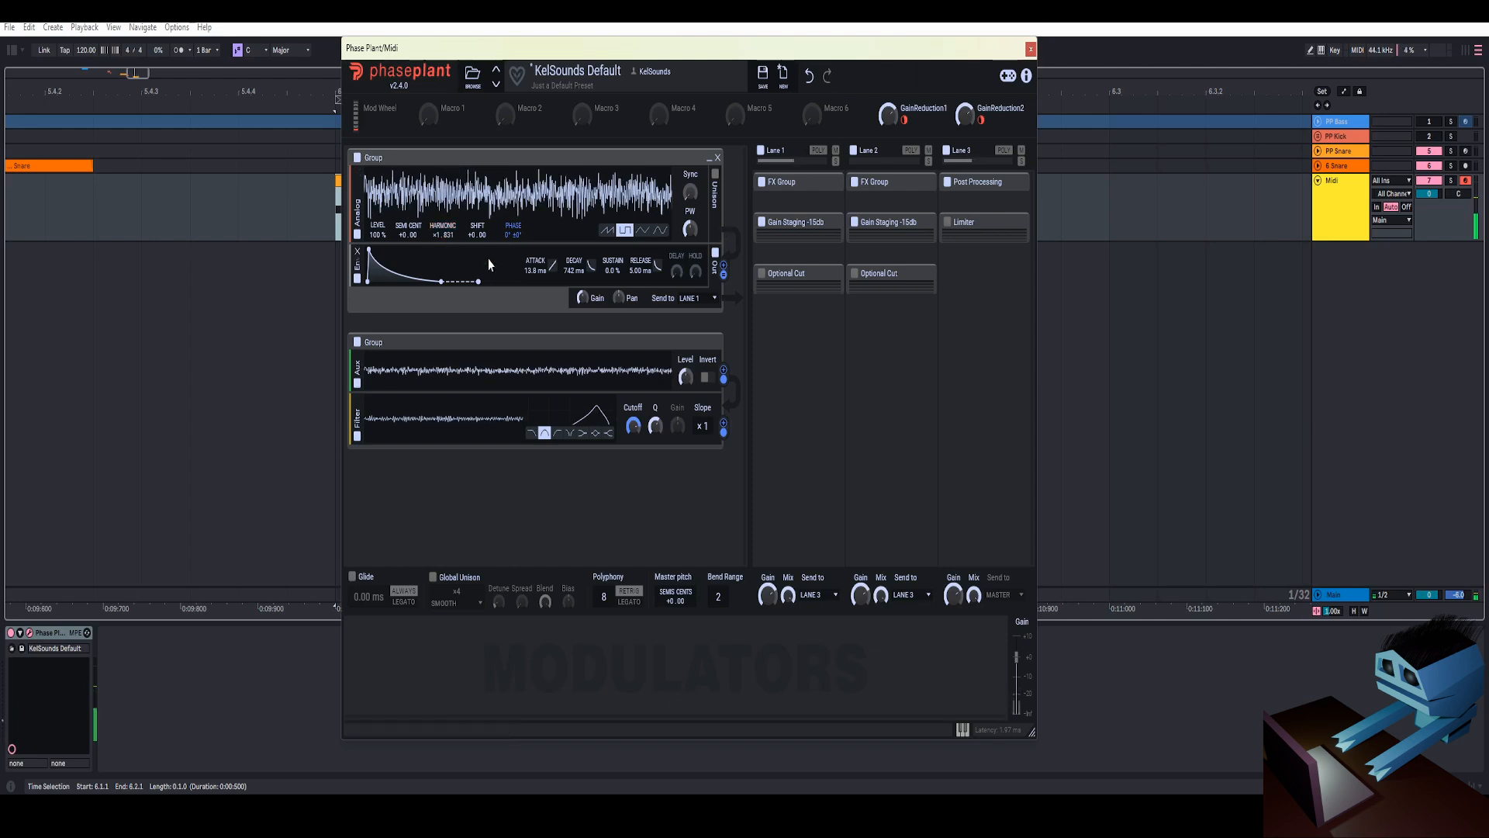
pyautogui.moveTo(574, 271)
pyautogui.mouseDown()
pyautogui.moveTo(574, 286)
pyautogui.moveTo(574, 274)
pyautogui.mouseUp()
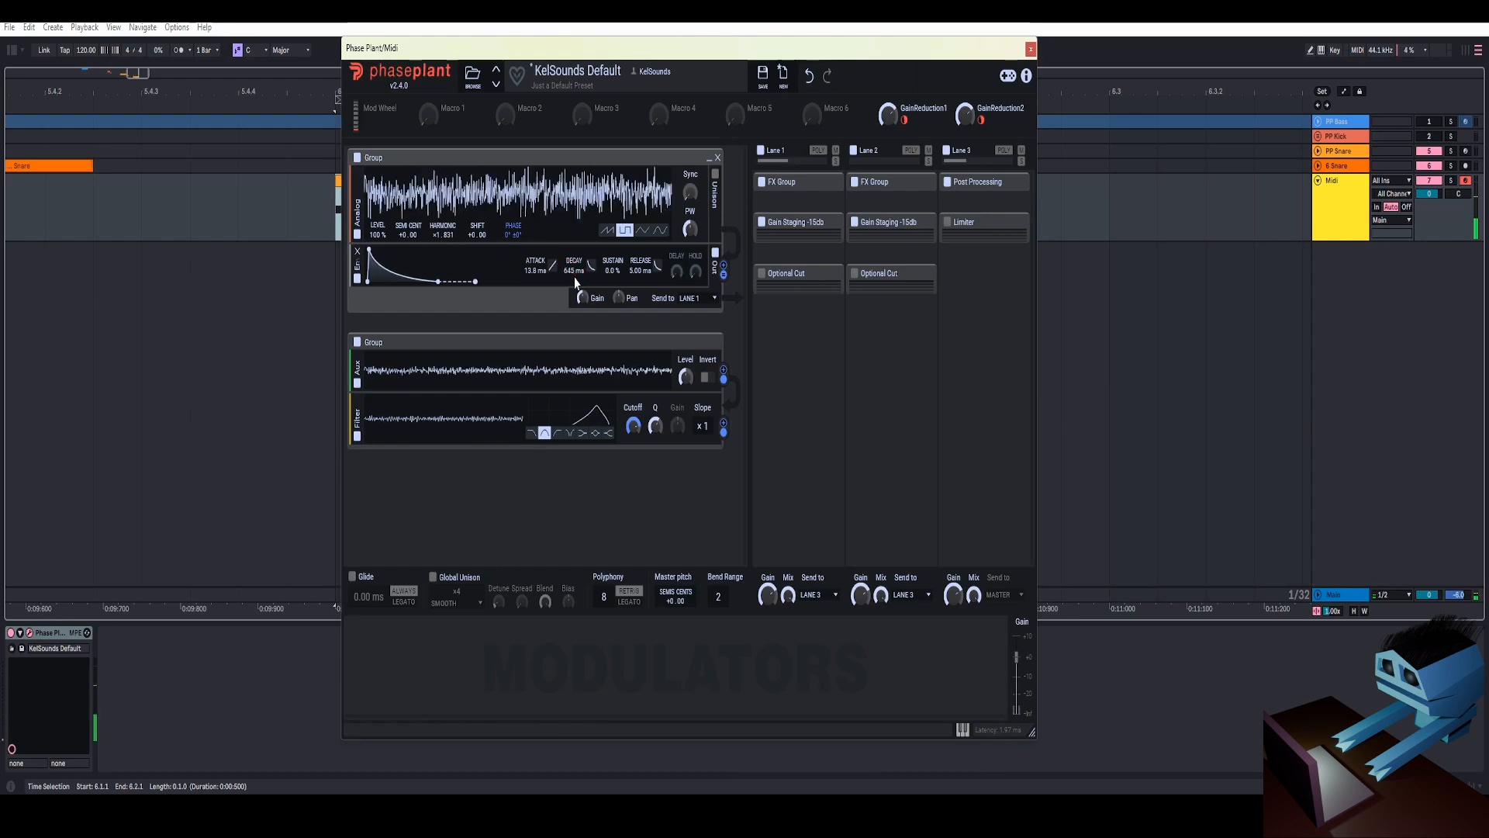
pyautogui.moveTo(611, 277); pyautogui.dragTo(611, 248)
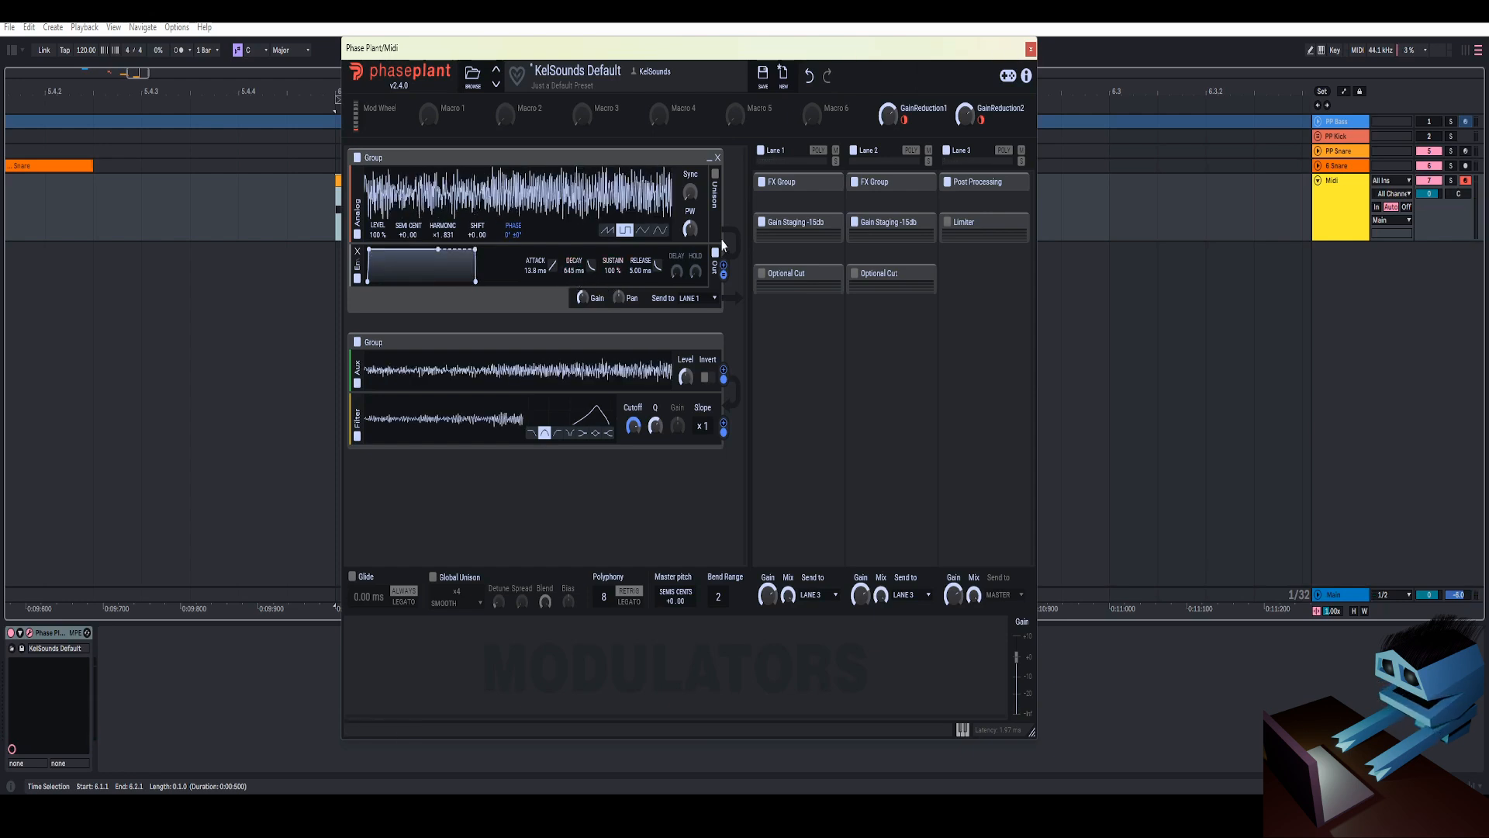
# Open the Snap Heap in Lane 1's FX Group and make its first two buses parallel
pyautogui.click(797, 201)
pyautogui.click(1022, 400)
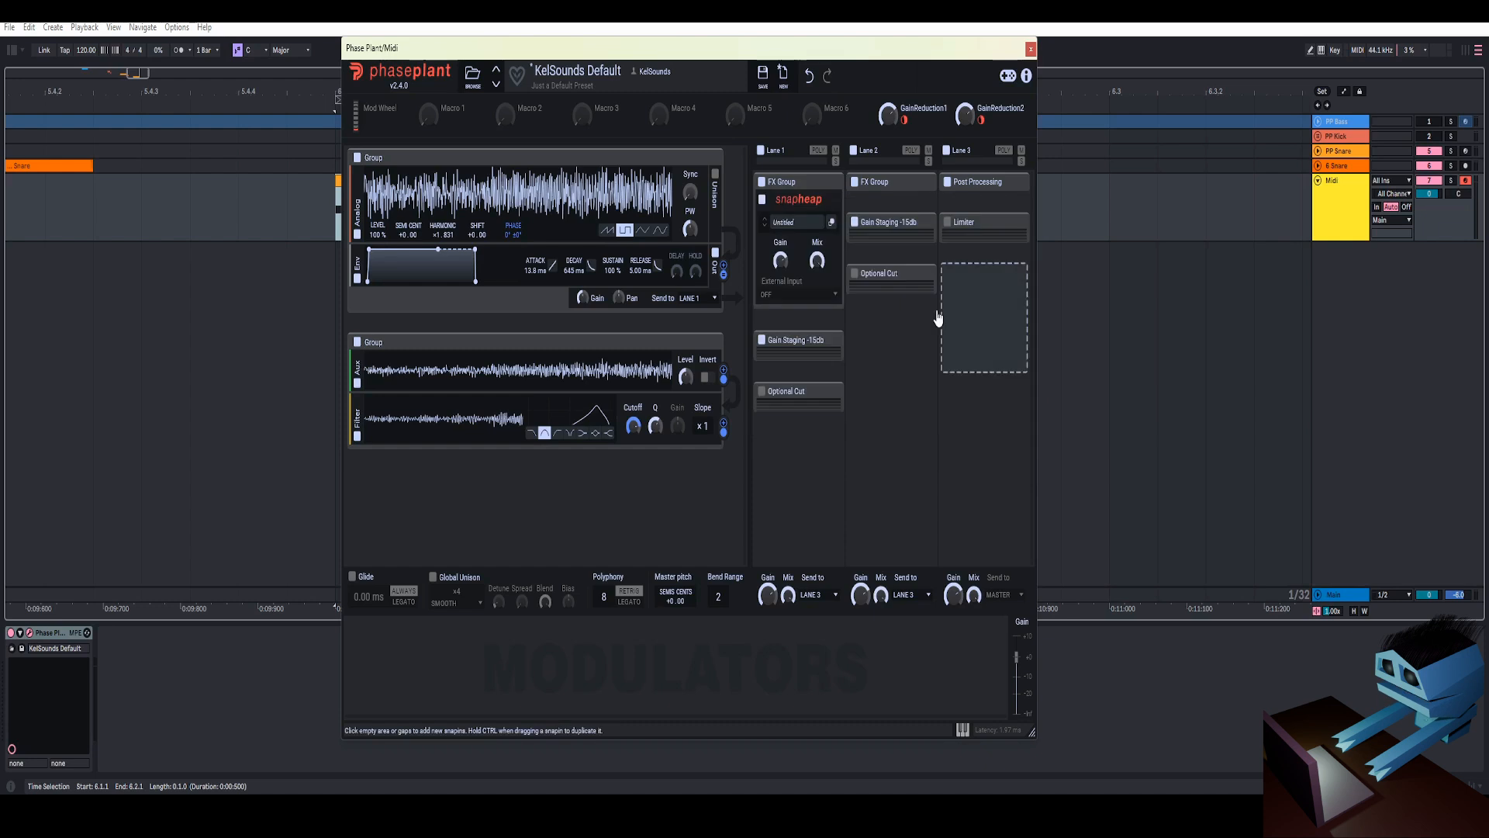
pyautogui.click(829, 226)
pyautogui.click(437, 598)
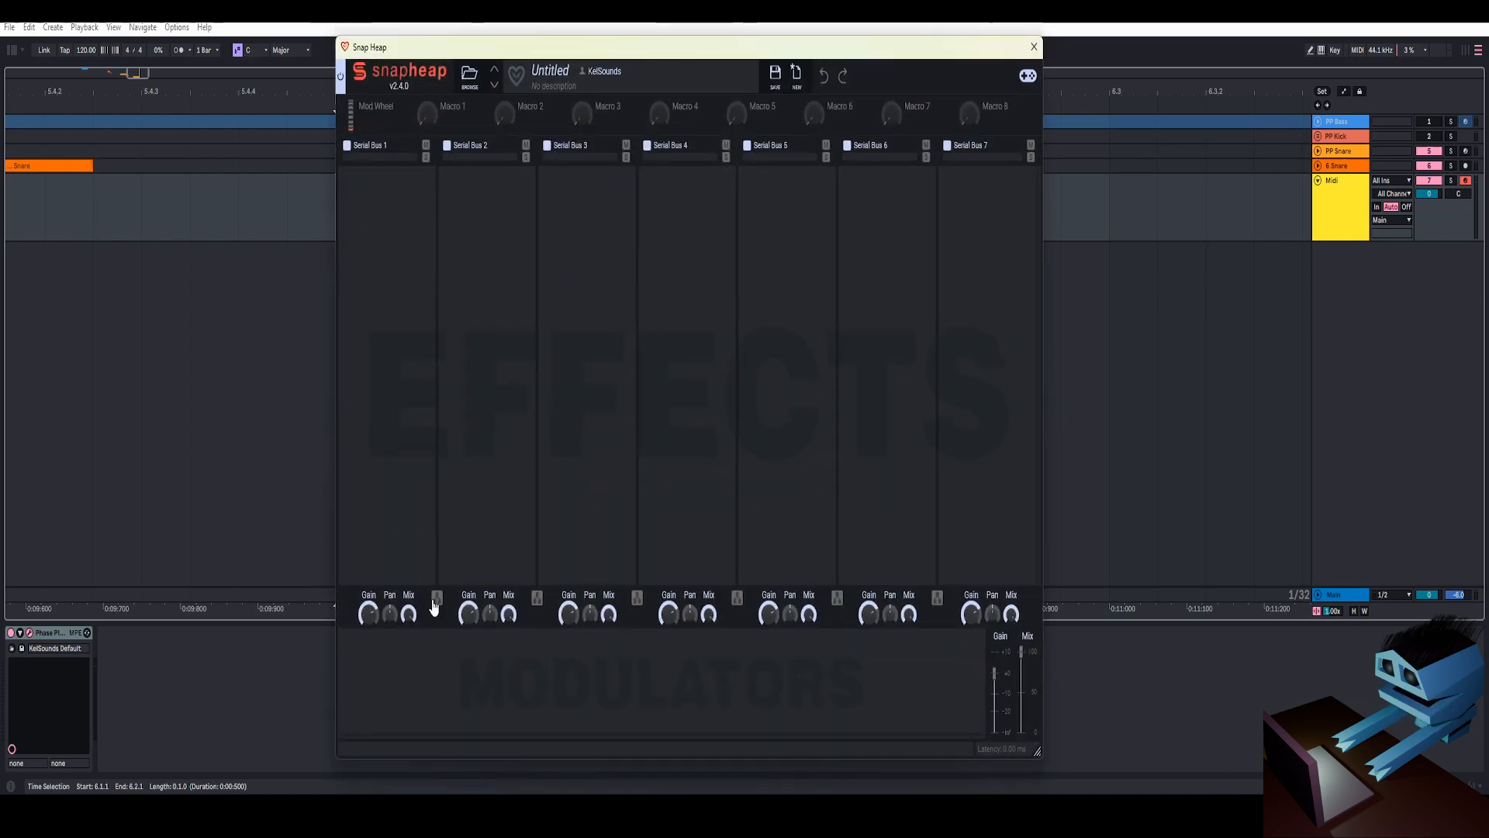
# Add a Convolver to Parallel Bus 1a and load the 1st Baptist impulse response
pyautogui.click(401, 249)
pyautogui.click(665, 300)
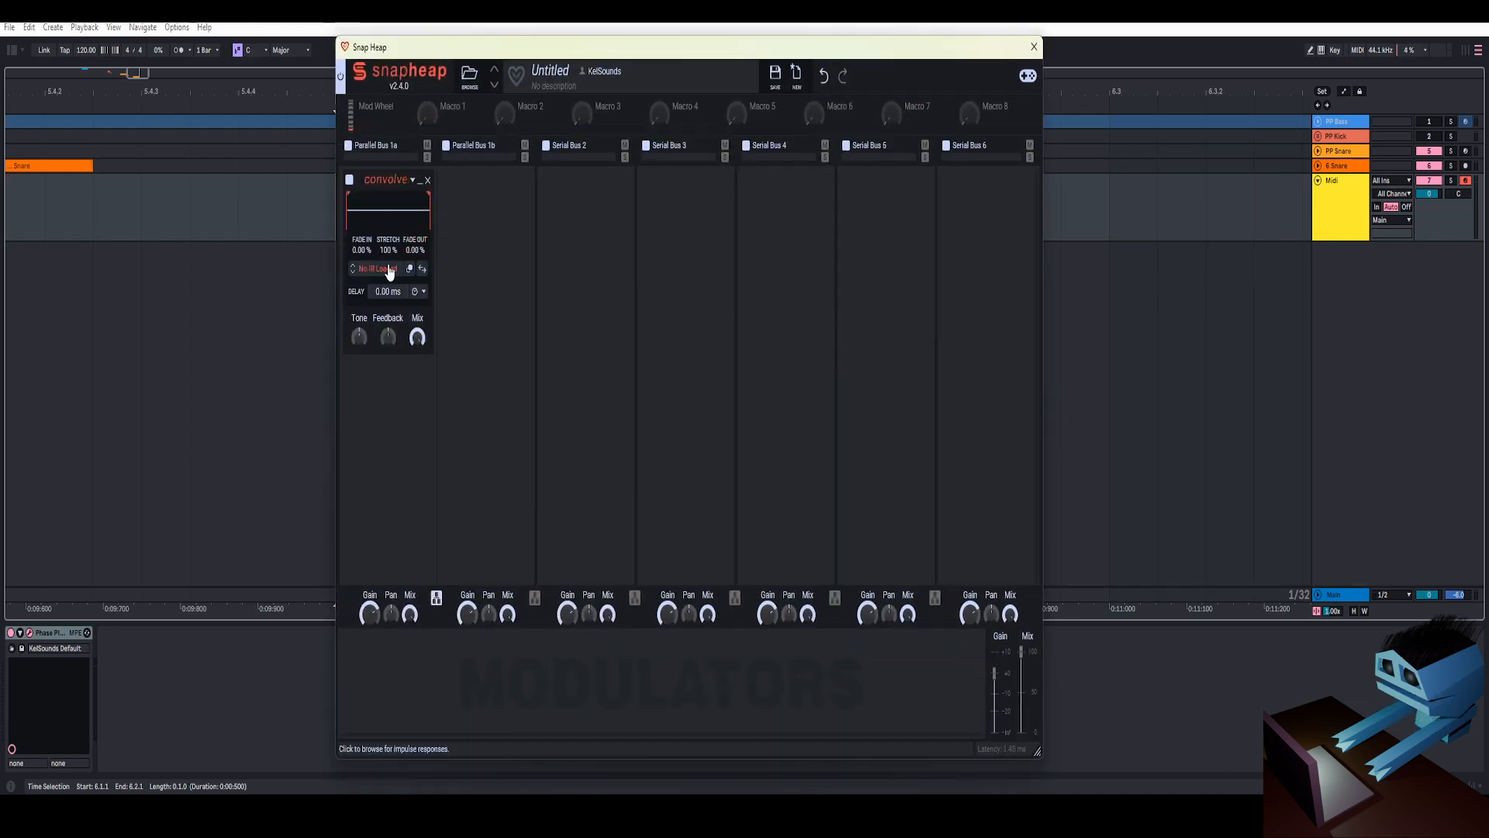
pyautogui.click(354, 268)
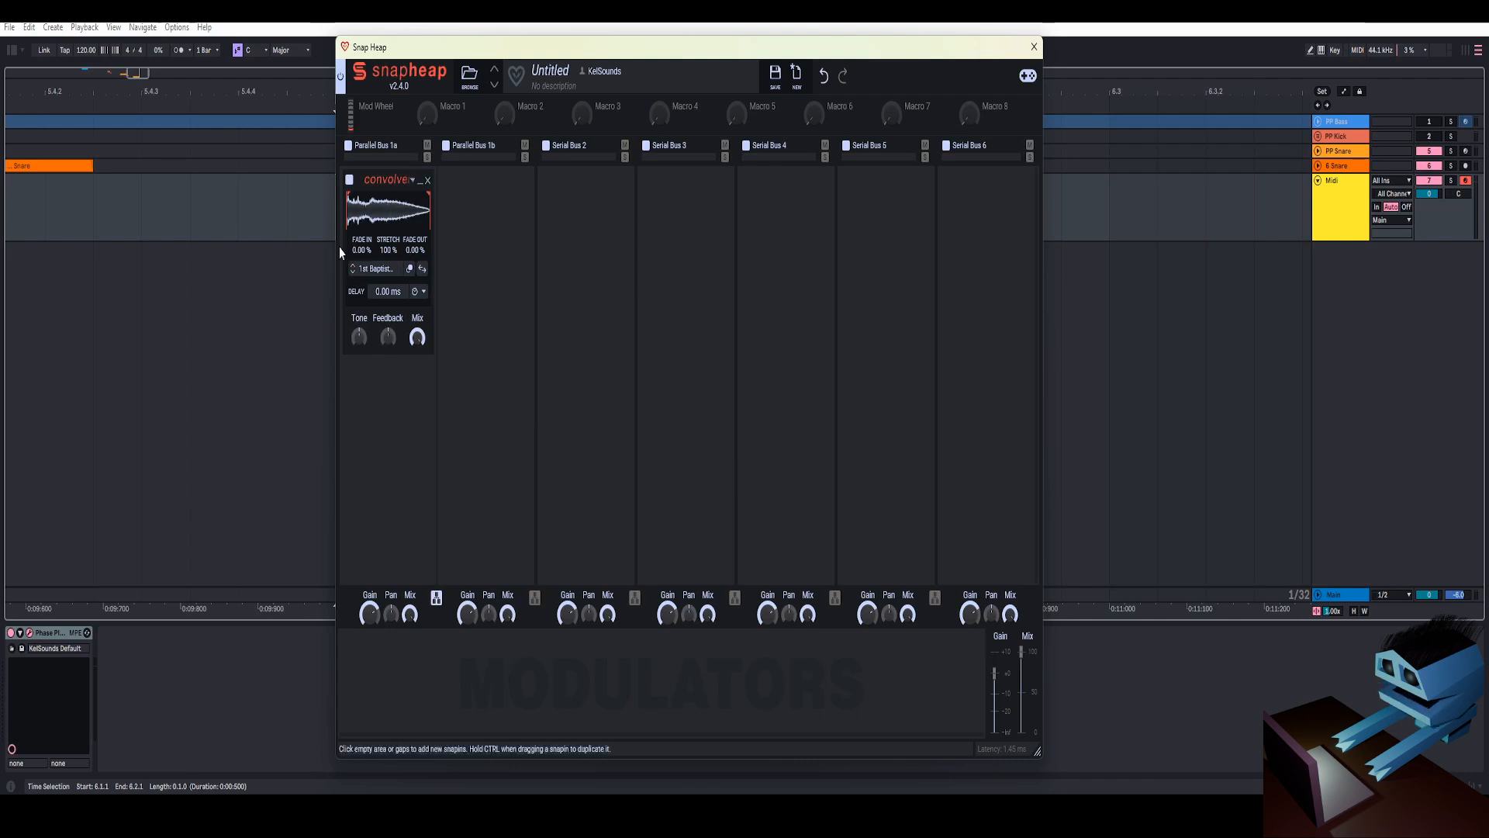
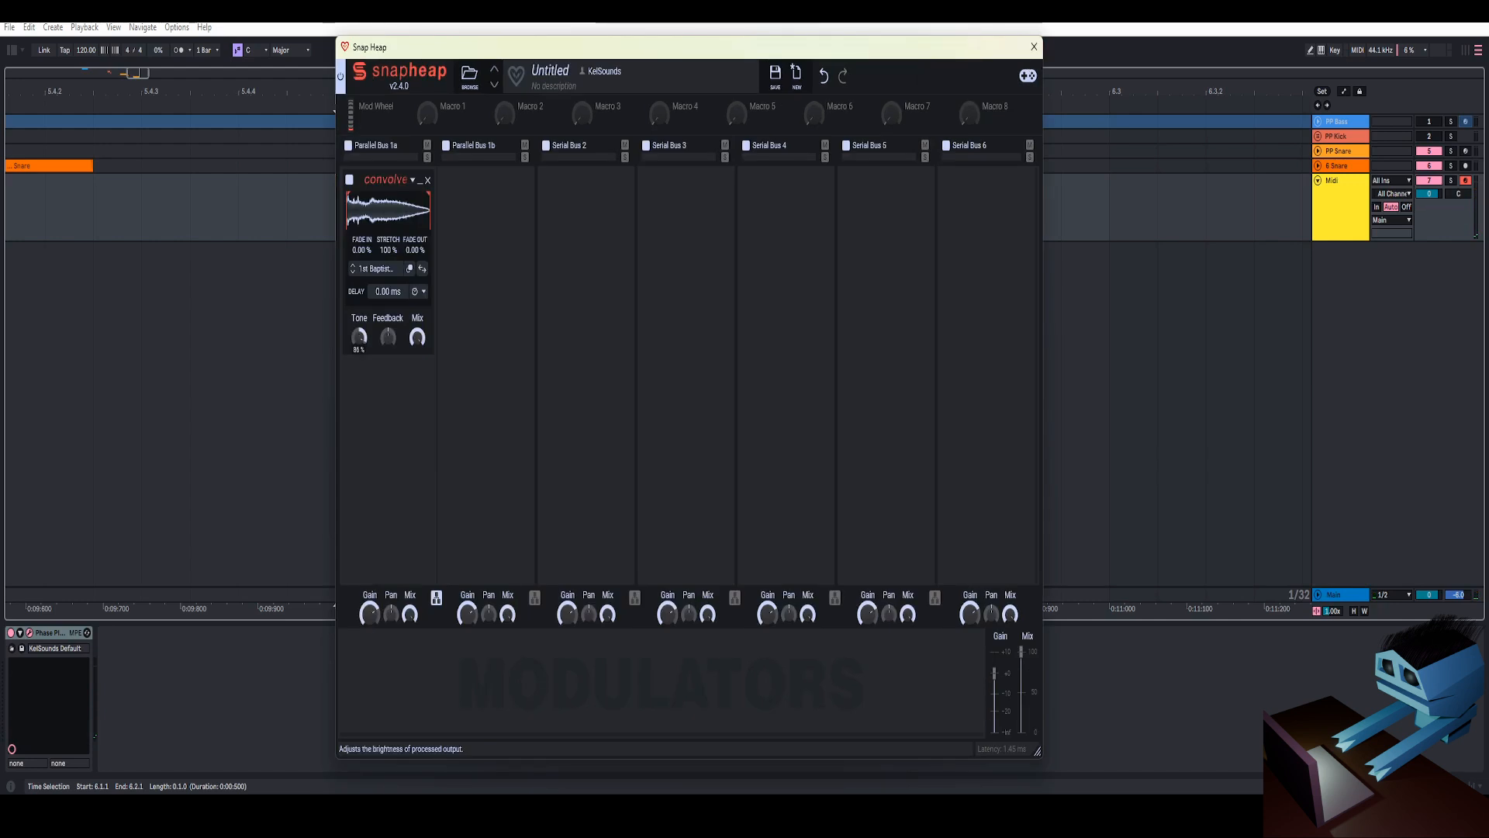
# Adjust the Convolver's tone, close Snap Heap and set the Frequency Shifter in Lane 1 to 139 Hz
pyautogui.moveTo(360, 337); pyautogui.dragTo(360, 328)
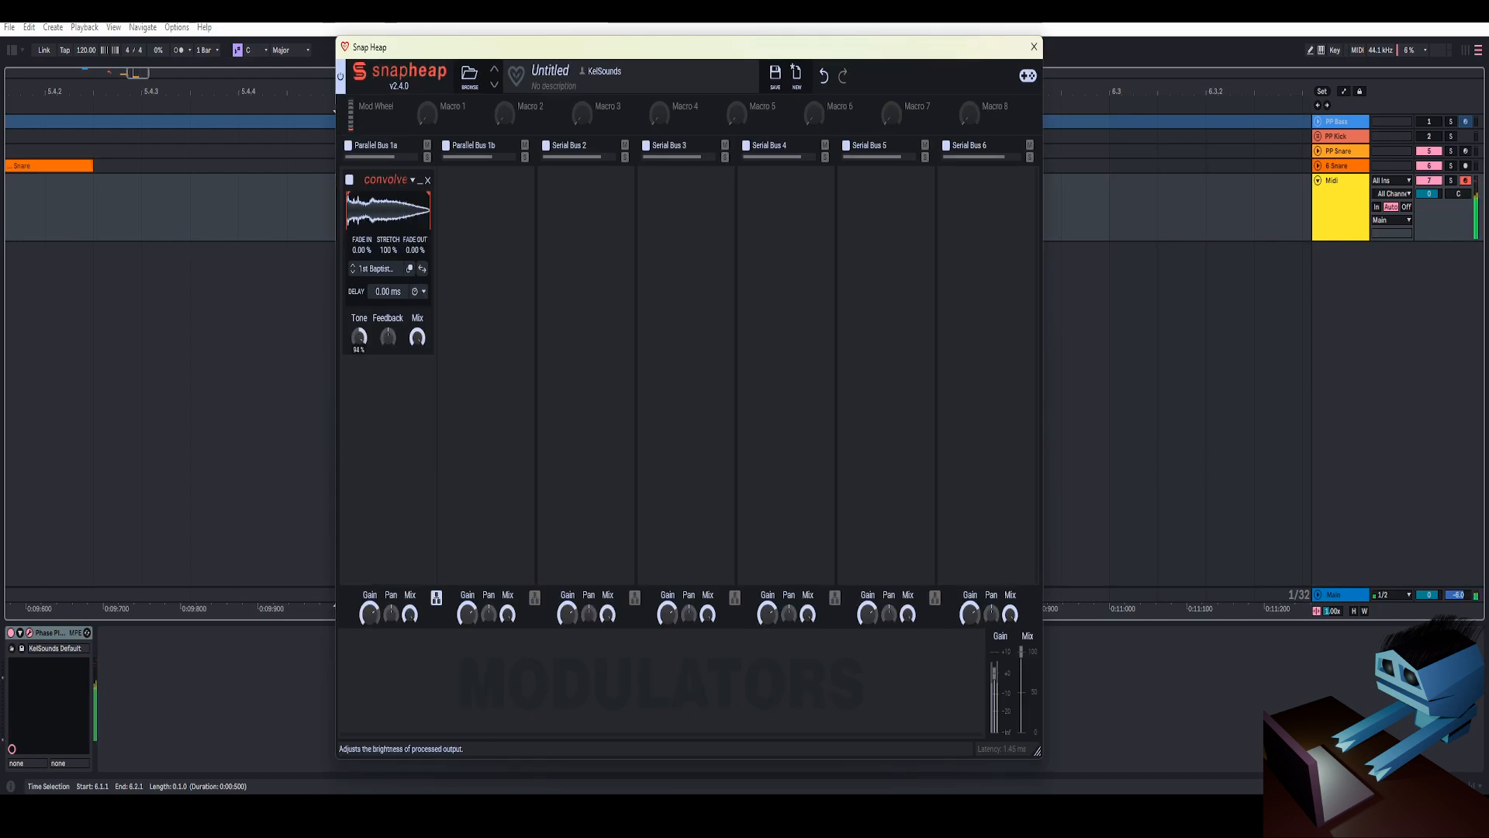
pyautogui.click(1037, 48)
pyautogui.click(834, 204)
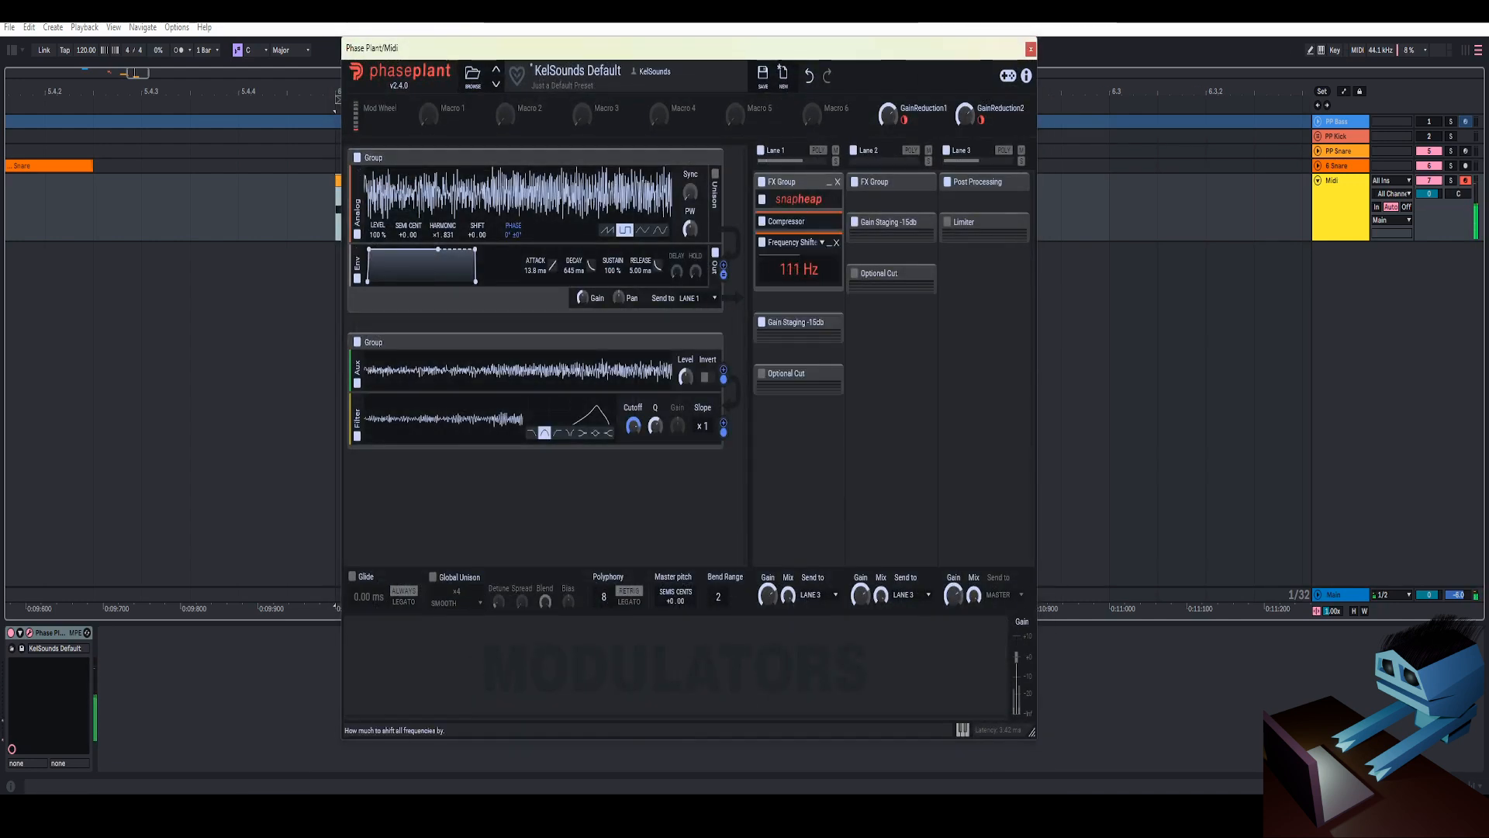
pyautogui.moveTo(799, 269); pyautogui.dragTo(799, 250)
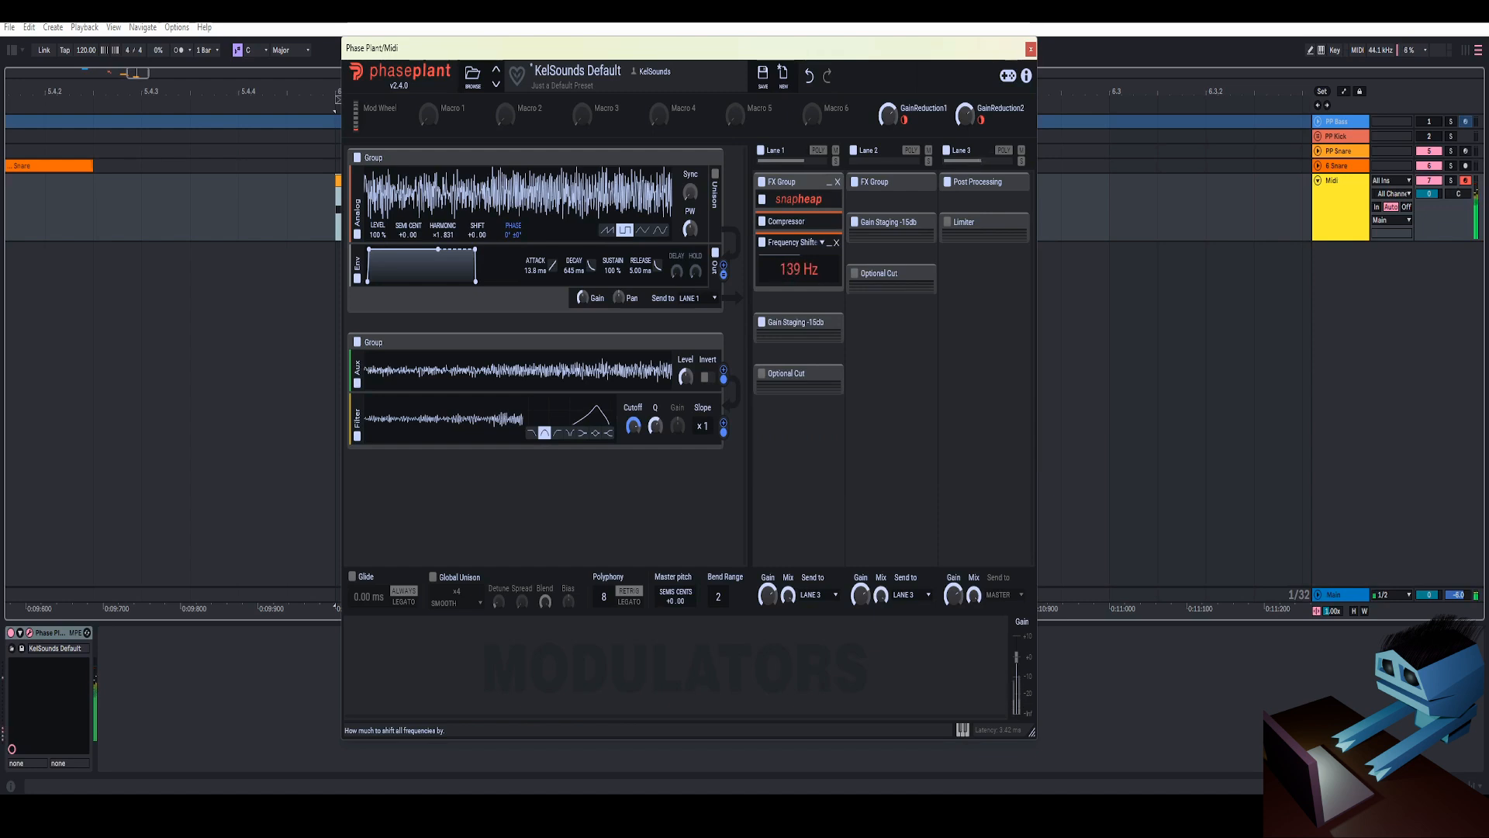
# Add an Ensemble below the Frequency Shifter in Lane 1 and set it to 16 voices
pyautogui.click(791, 301)
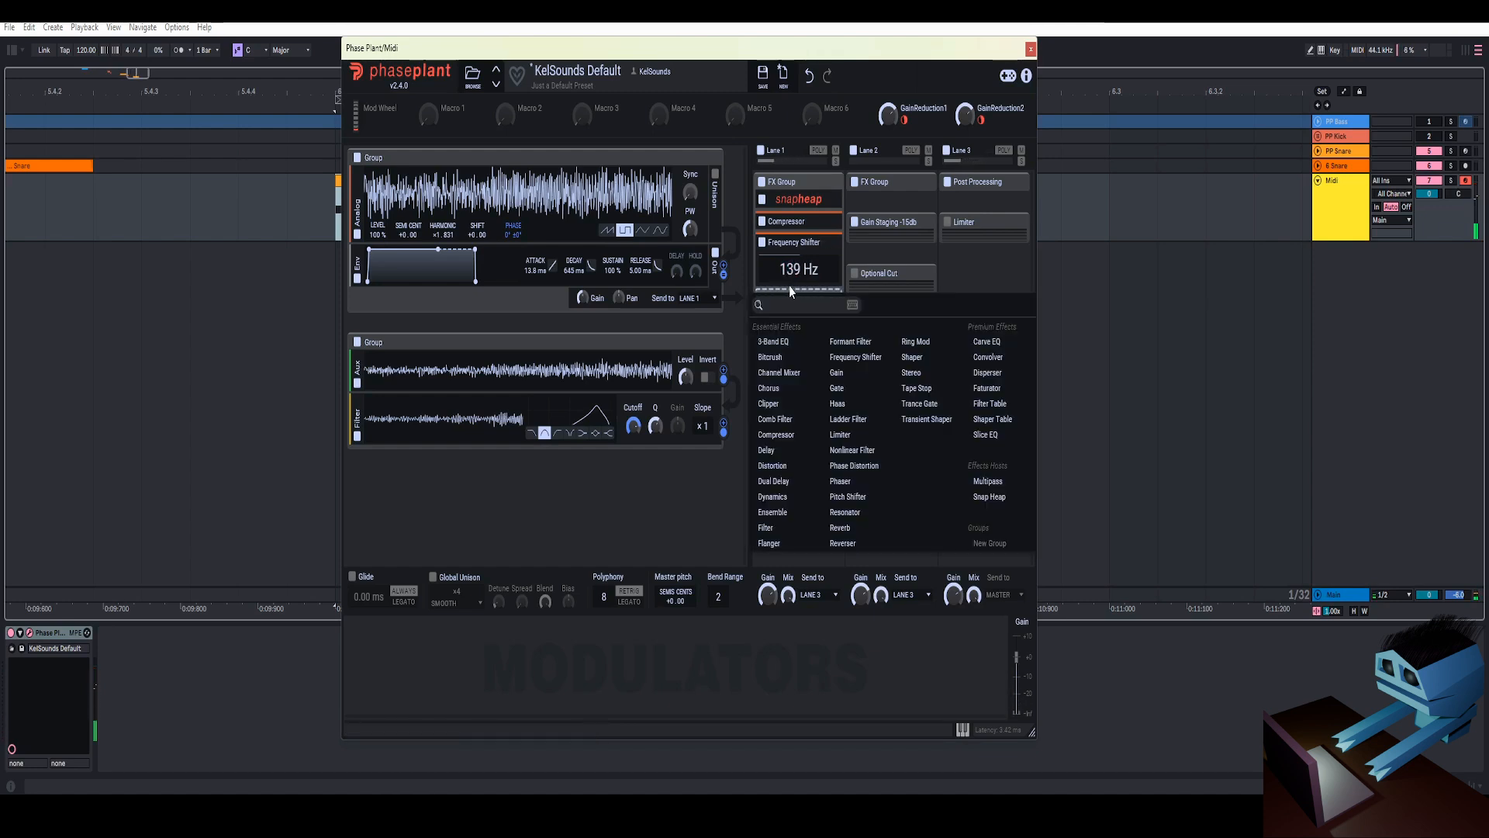
pyautogui.click(777, 513)
pyautogui.moveTo(787, 347); pyautogui.dragTo(787, 303)
pyautogui.moveTo(798, 386)
pyautogui.mouseDown()
pyautogui.moveTo(798, 450)
pyautogui.moveTo(770, 385)
pyautogui.mouseUp()
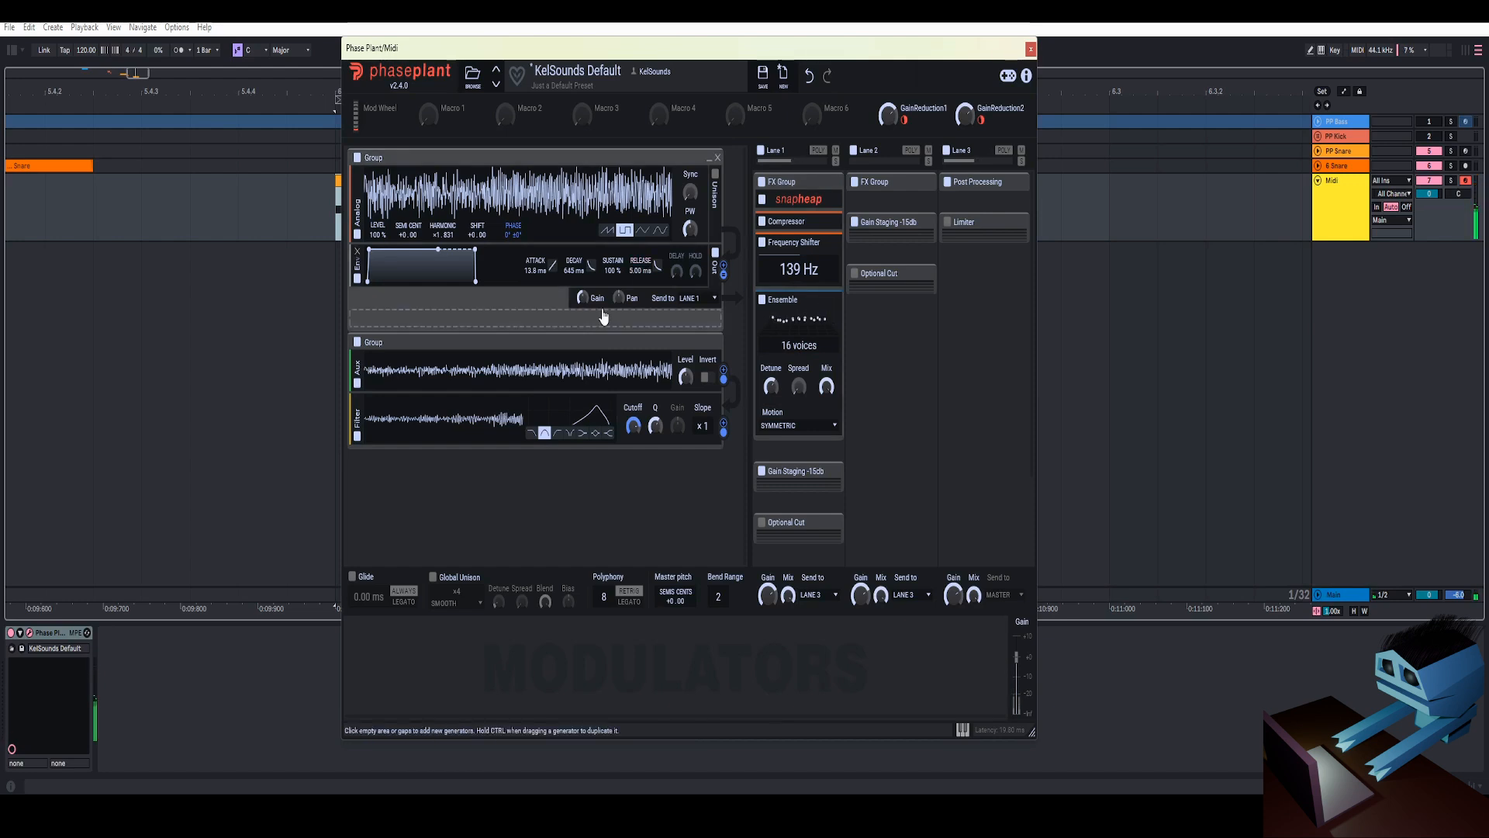
# Set the Analog harmonic to 0.833 and raise the cutoff of the filter below the Aux
pyautogui.moveTo(443, 234)
pyautogui.mouseDown()
pyautogui.moveTo(443, 220)
pyautogui.moveTo(445, 240)
pyautogui.mouseUp()
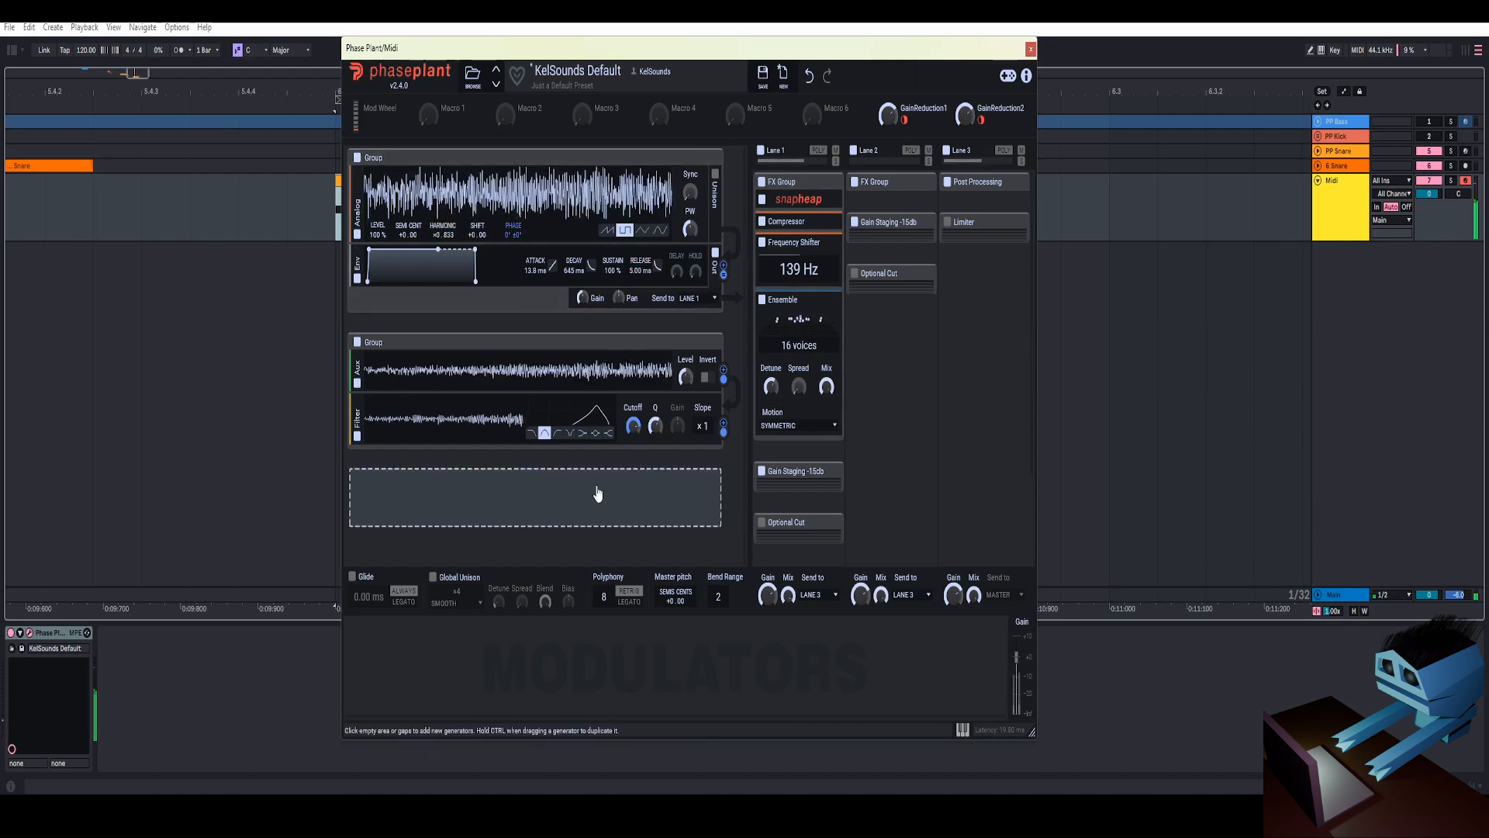
pyautogui.moveTo(633, 426); pyautogui.dragTo(633, 408)
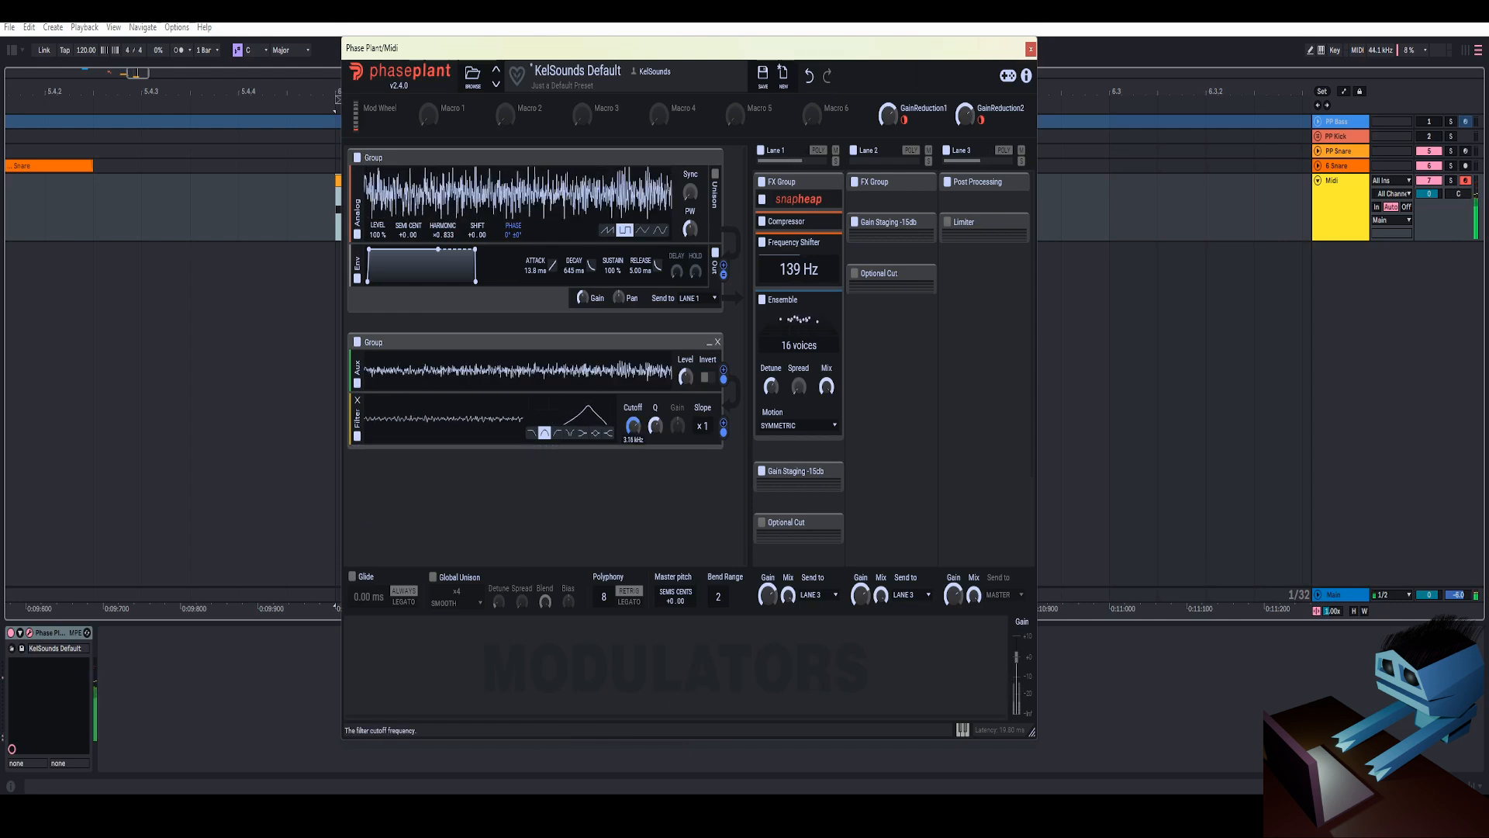
# Collapse the Ensemble and add a peak Filter below it with its cutoff at about 5.34 kHz
pyautogui.click(829, 300)
pyautogui.click(815, 321)
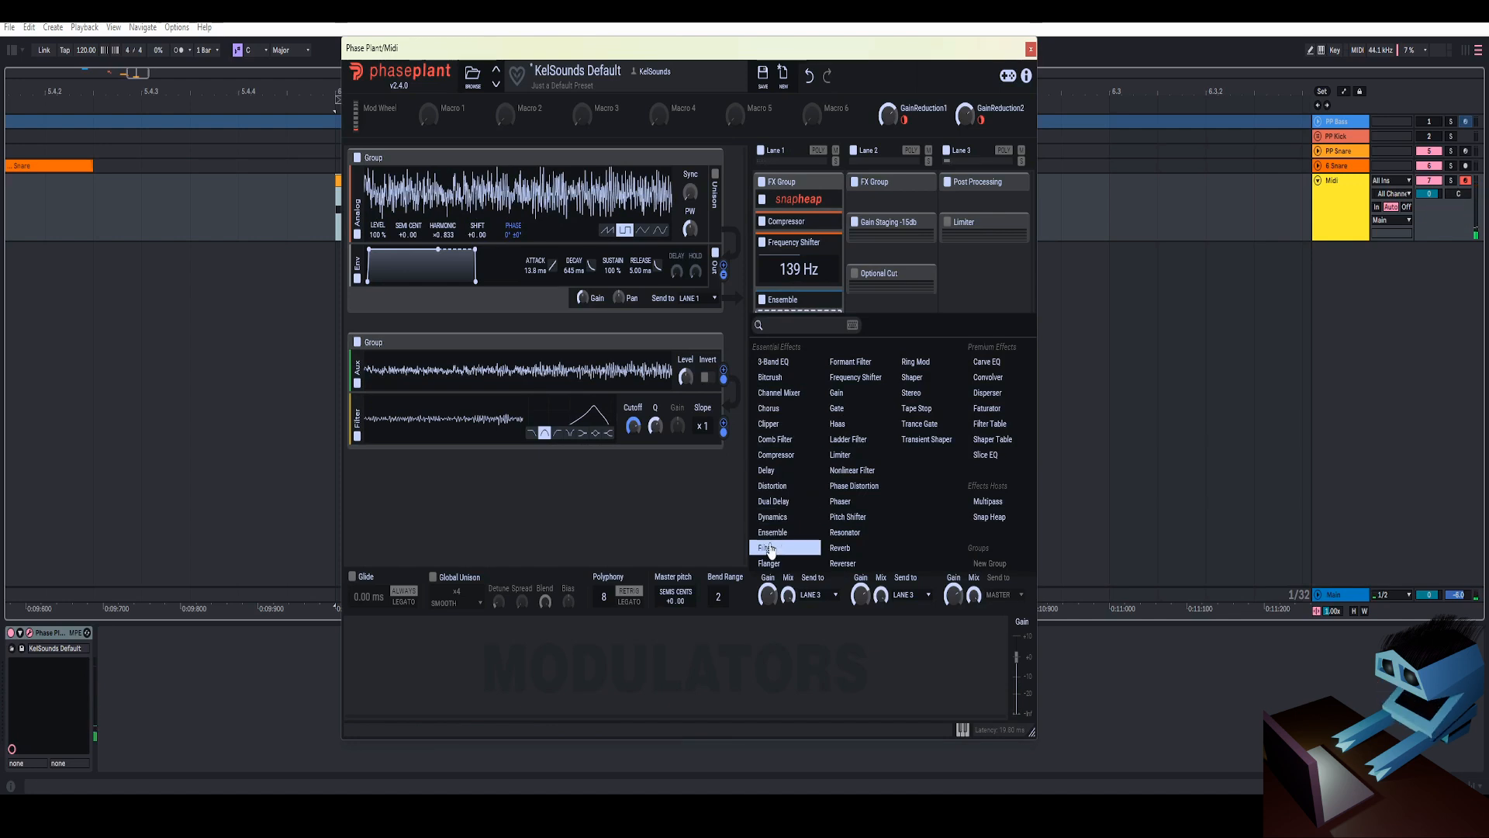
pyautogui.click(768, 547)
pyautogui.click(823, 394)
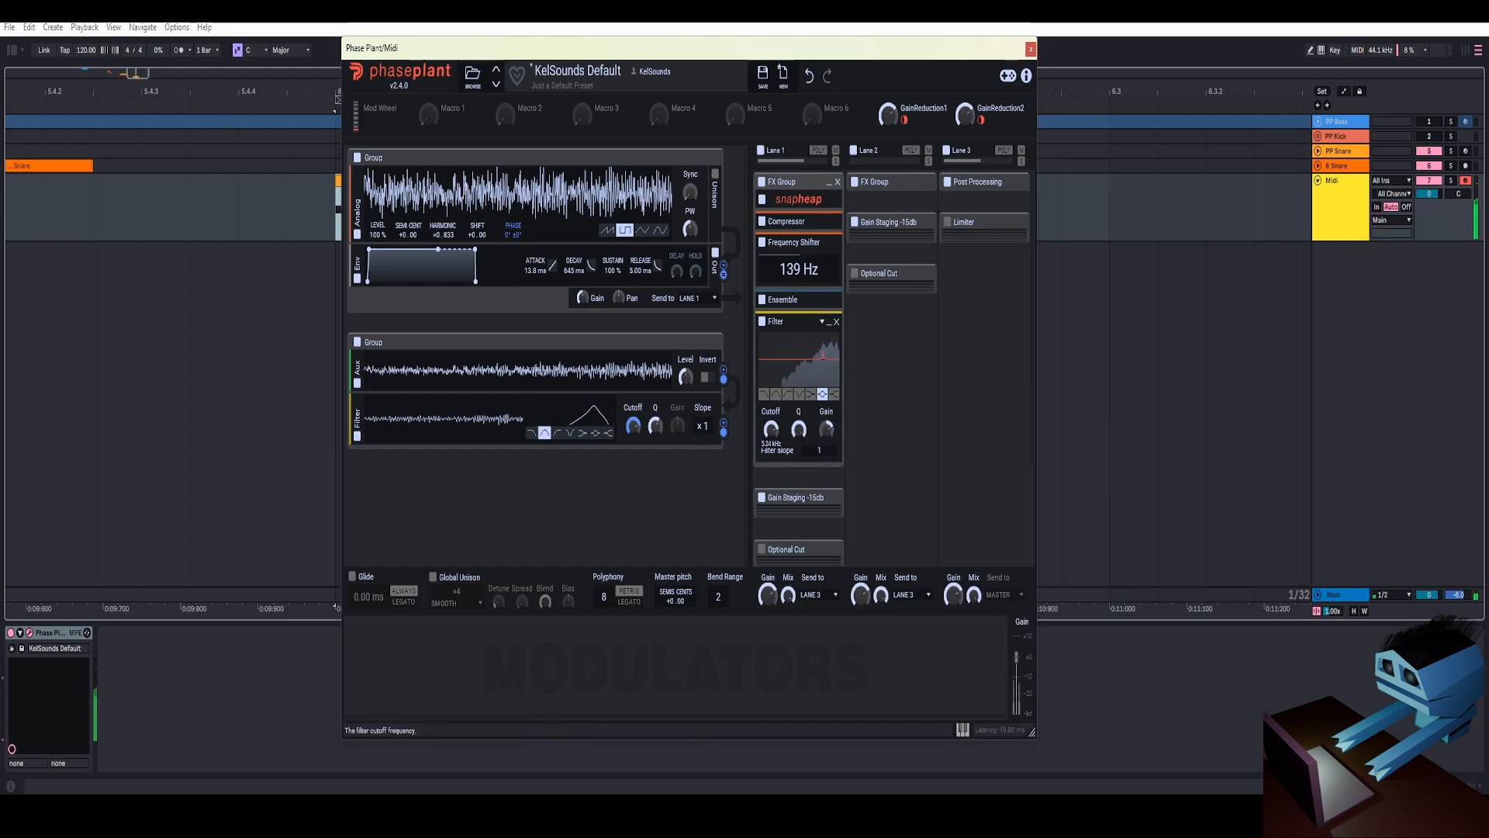
# Compare the sound without the Compressor, move it below the Filter and set the Frequency Shifter to 211 Hz
pyautogui.click(763, 223)
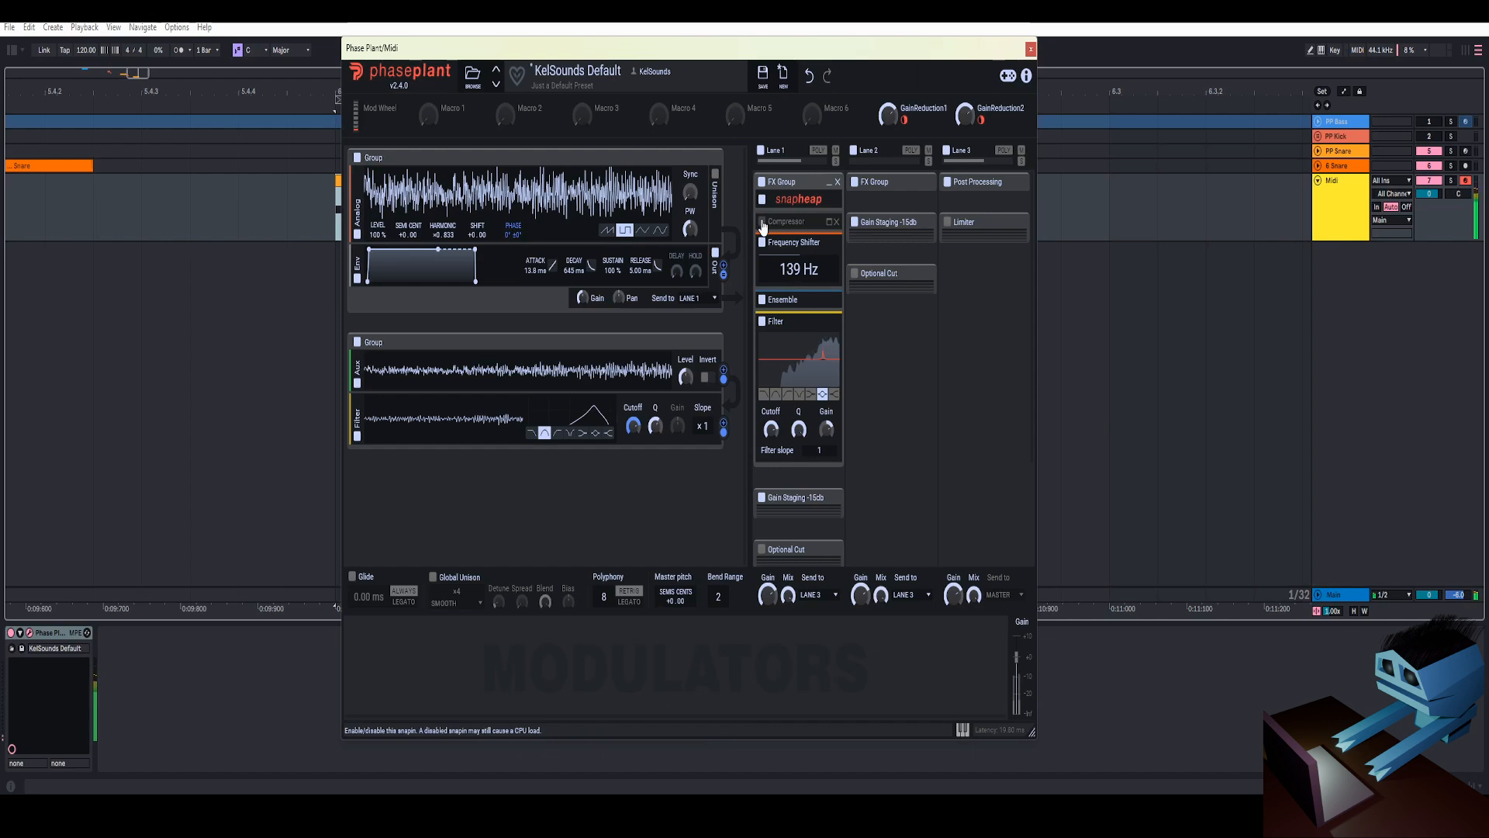
pyautogui.click(763, 223)
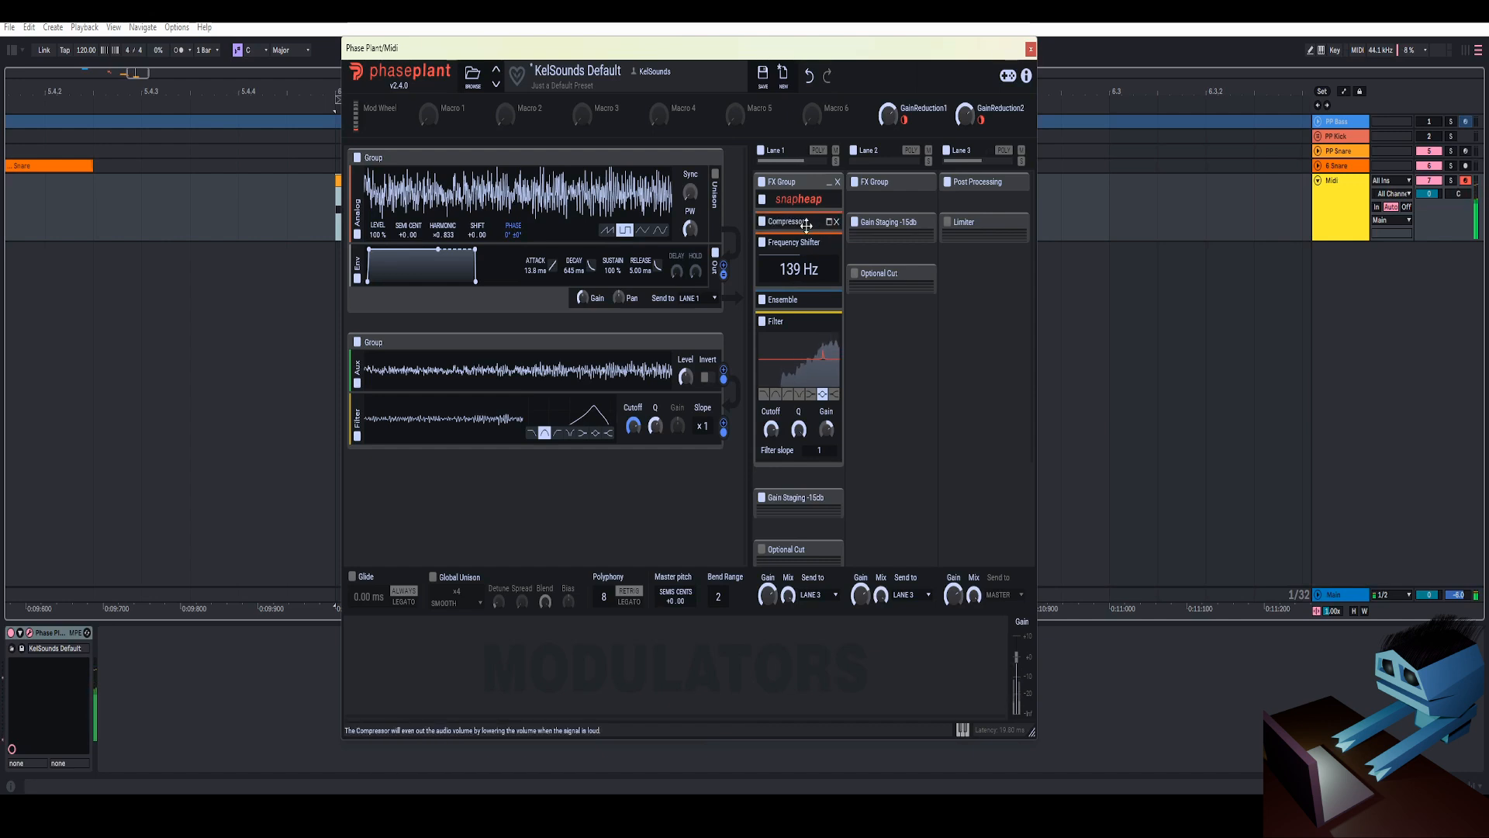
pyautogui.moveTo(788, 221); pyautogui.dragTo(787, 456)
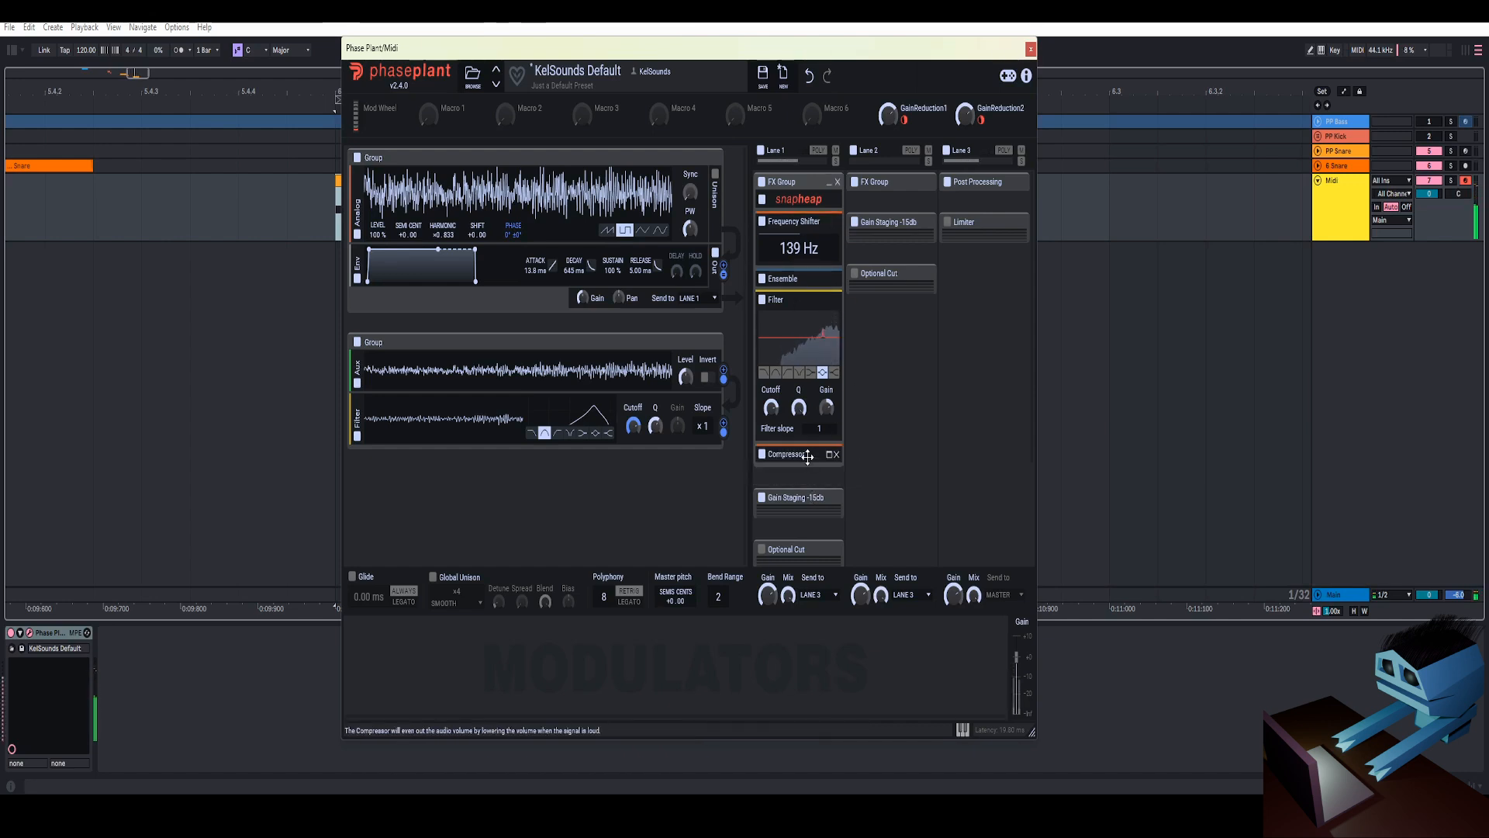
pyautogui.moveTo(798, 248); pyautogui.dragTo(798, 209)
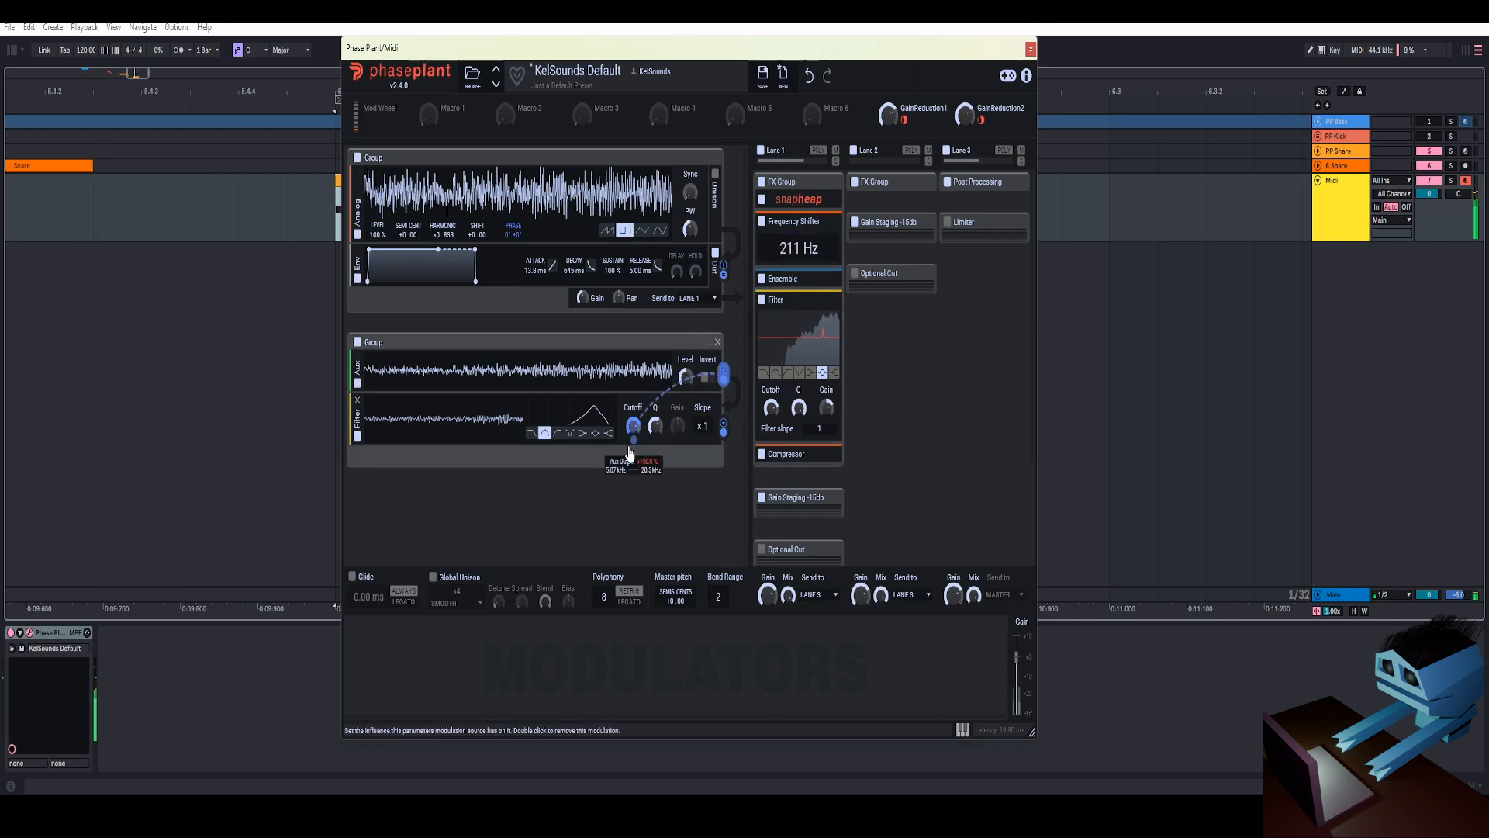
# Set the generator filter's slope to x3 with a higher Q and bypass the Frequency Shifter
pyautogui.moveTo(702, 426); pyautogui.dragTo(656, 407)
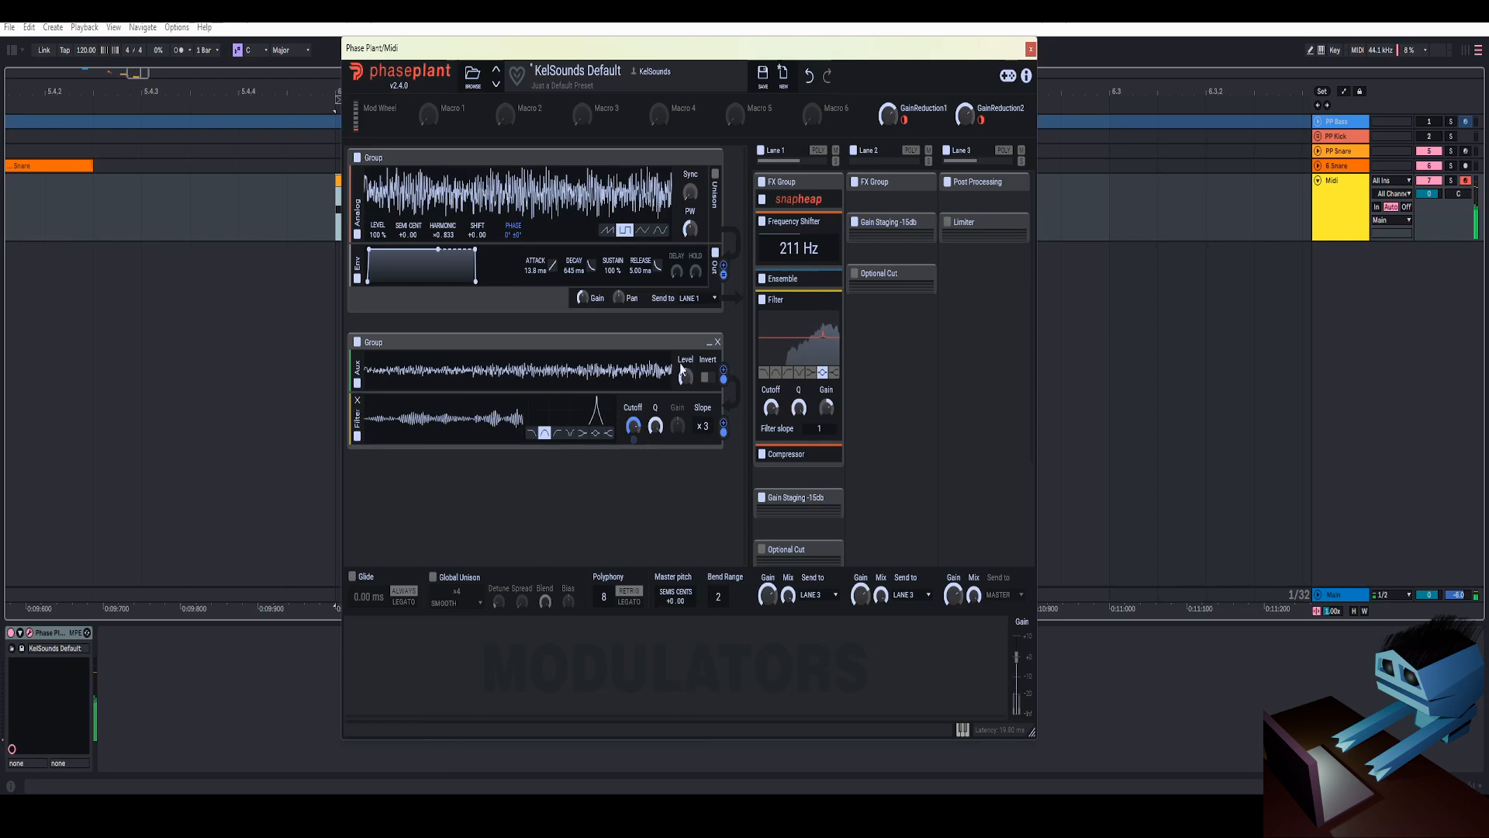
pyautogui.click(762, 223)
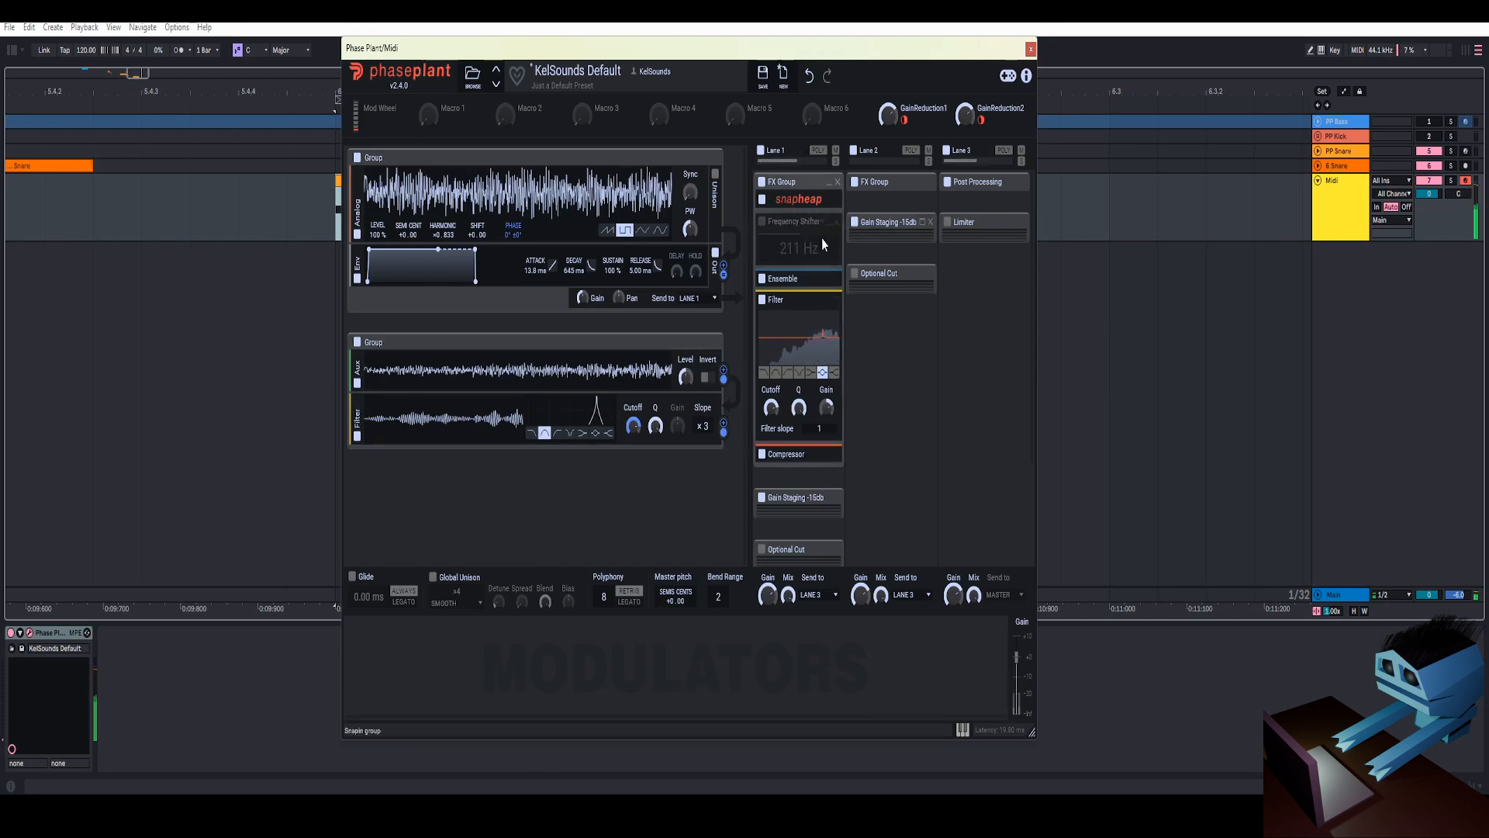
# Add a high-pass Filter after the Compressor in Lane 1's FX Group and adjust its Q
pyautogui.scroll(-2, 786, 433)
pyautogui.click(795, 406)
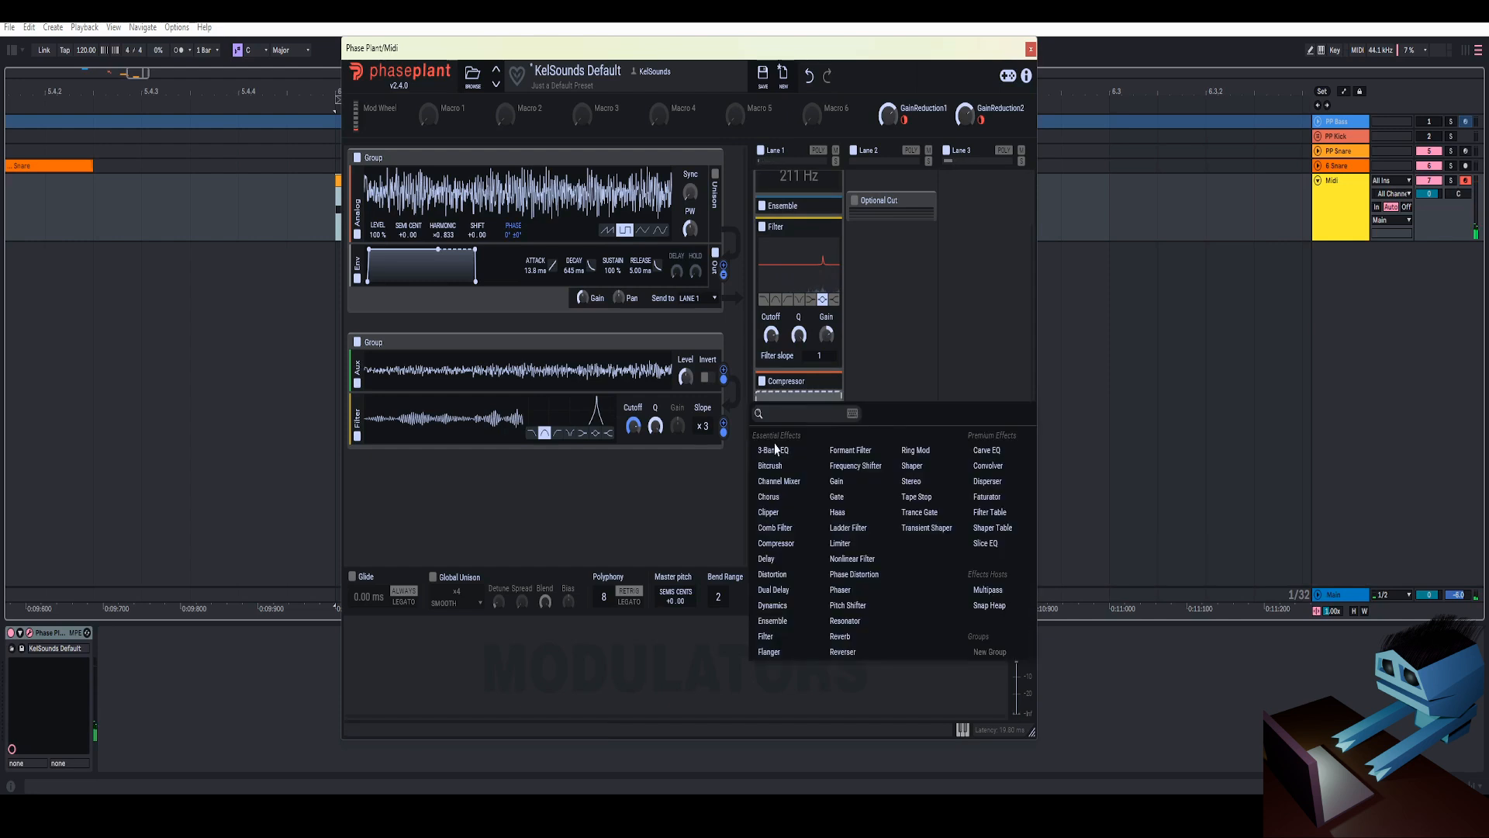
pyautogui.click(782, 637)
pyautogui.moveTo(771, 510); pyautogui.dragTo(771, 506)
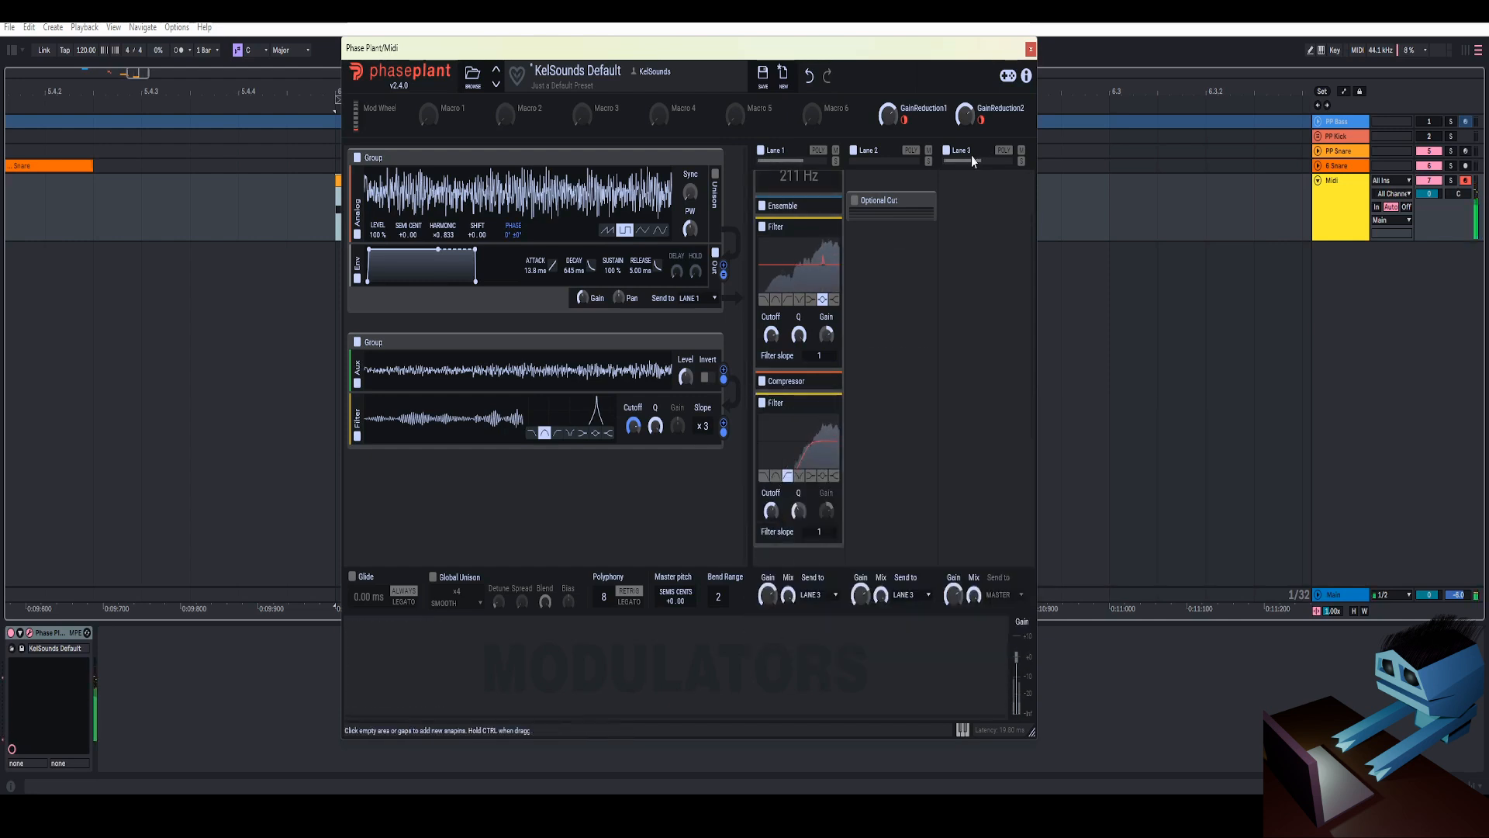
# Close the Phase Plant window and insert an audio track with Resampling as its input to record the MIDI clip
pyautogui.click(1030, 49)
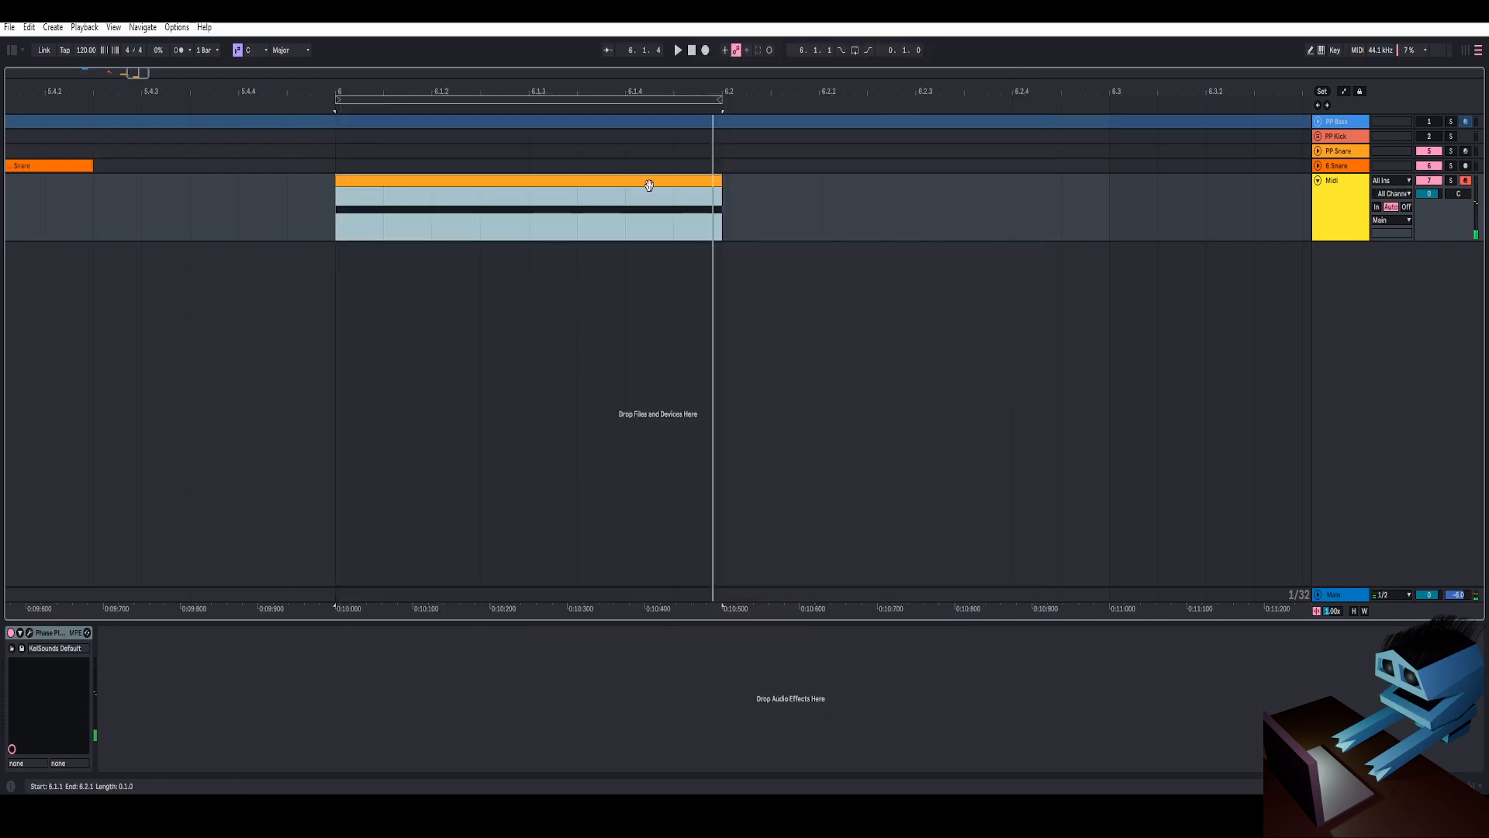
pyautogui.click(29, 633)
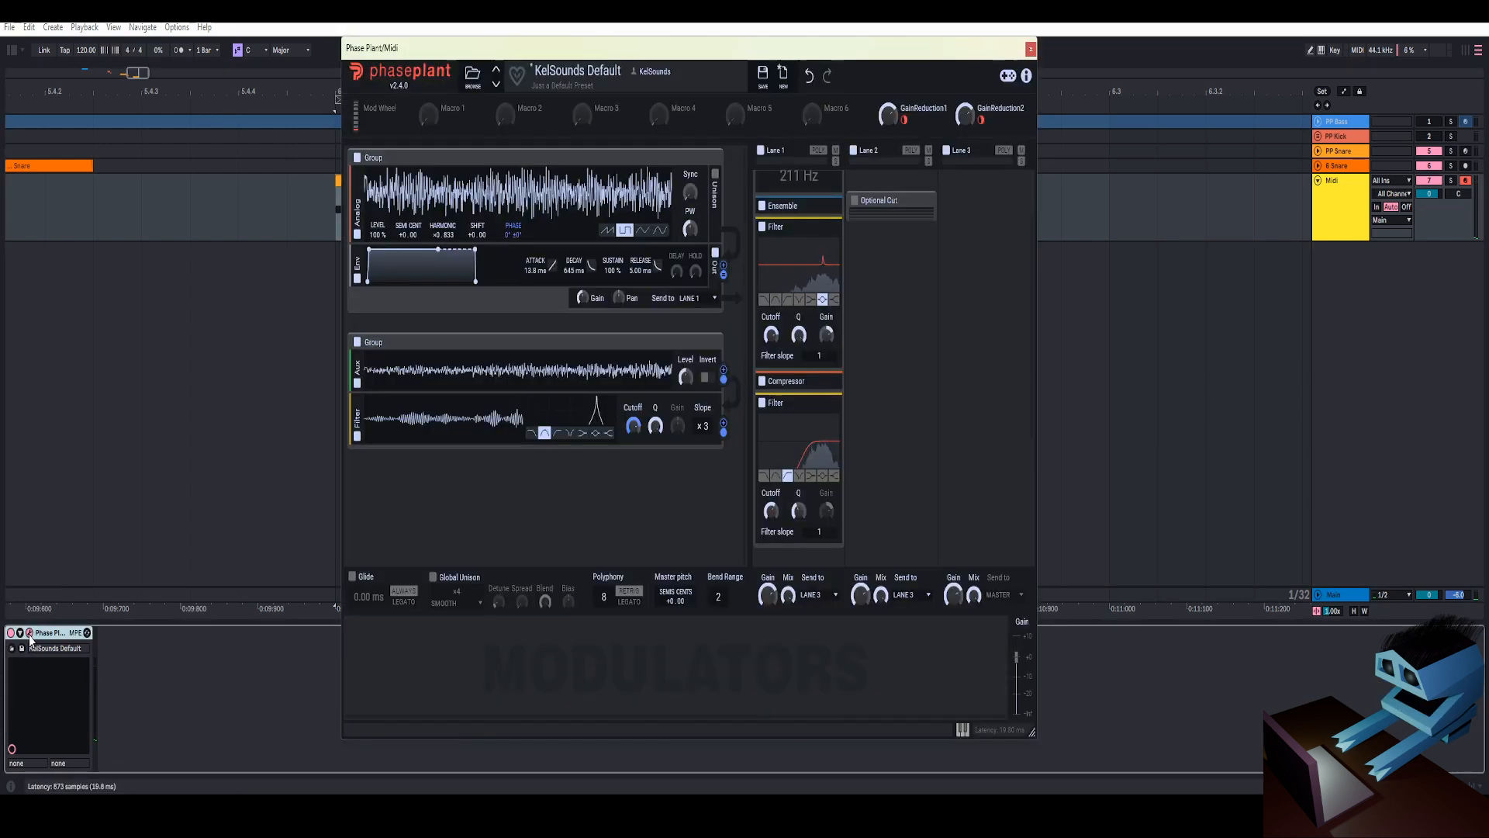
pyautogui.click(1029, 49)
pyautogui.rightClick(1328, 281)
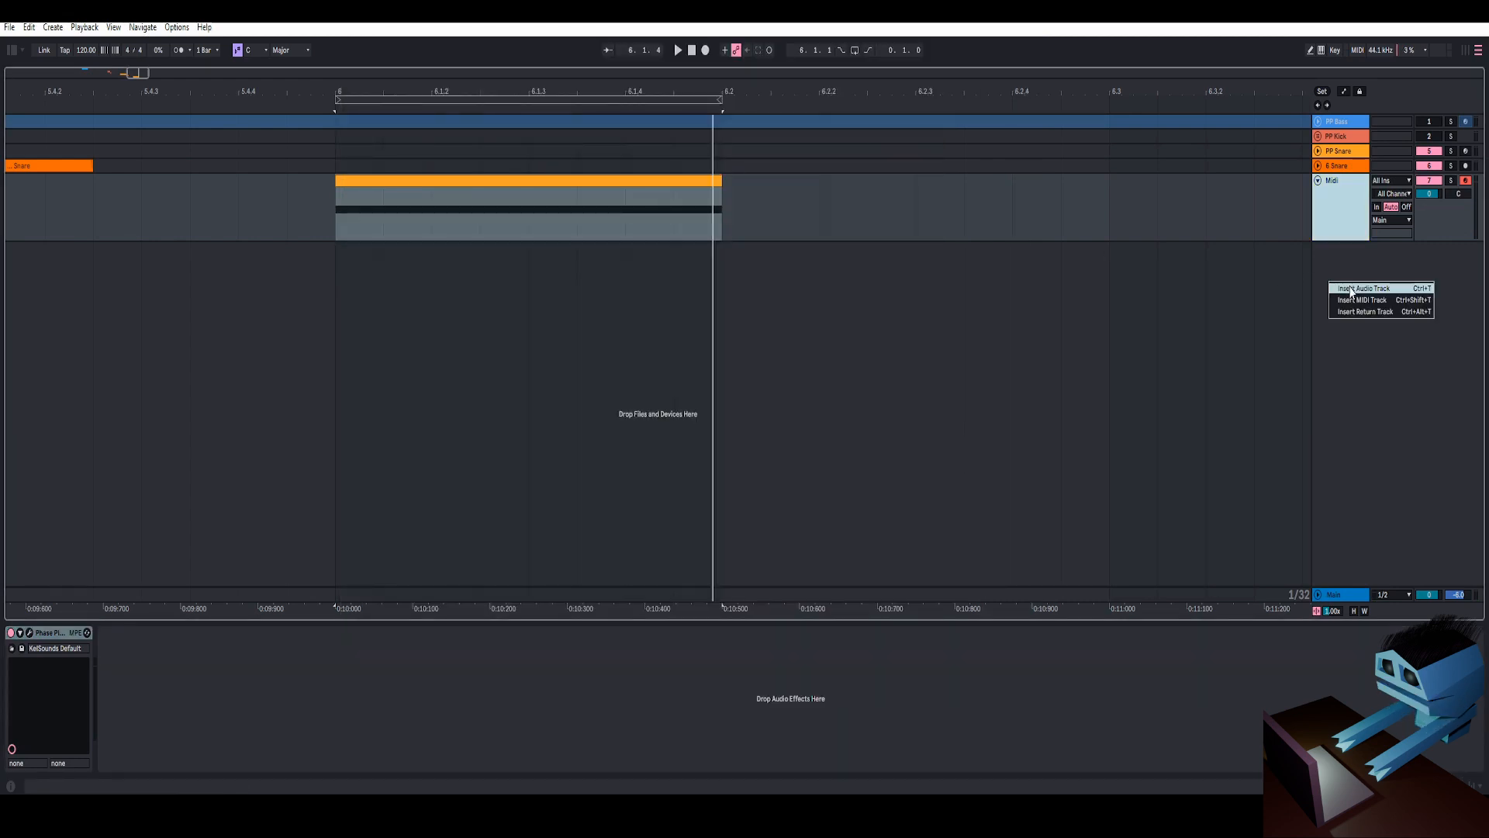
pyautogui.click(1354, 288)
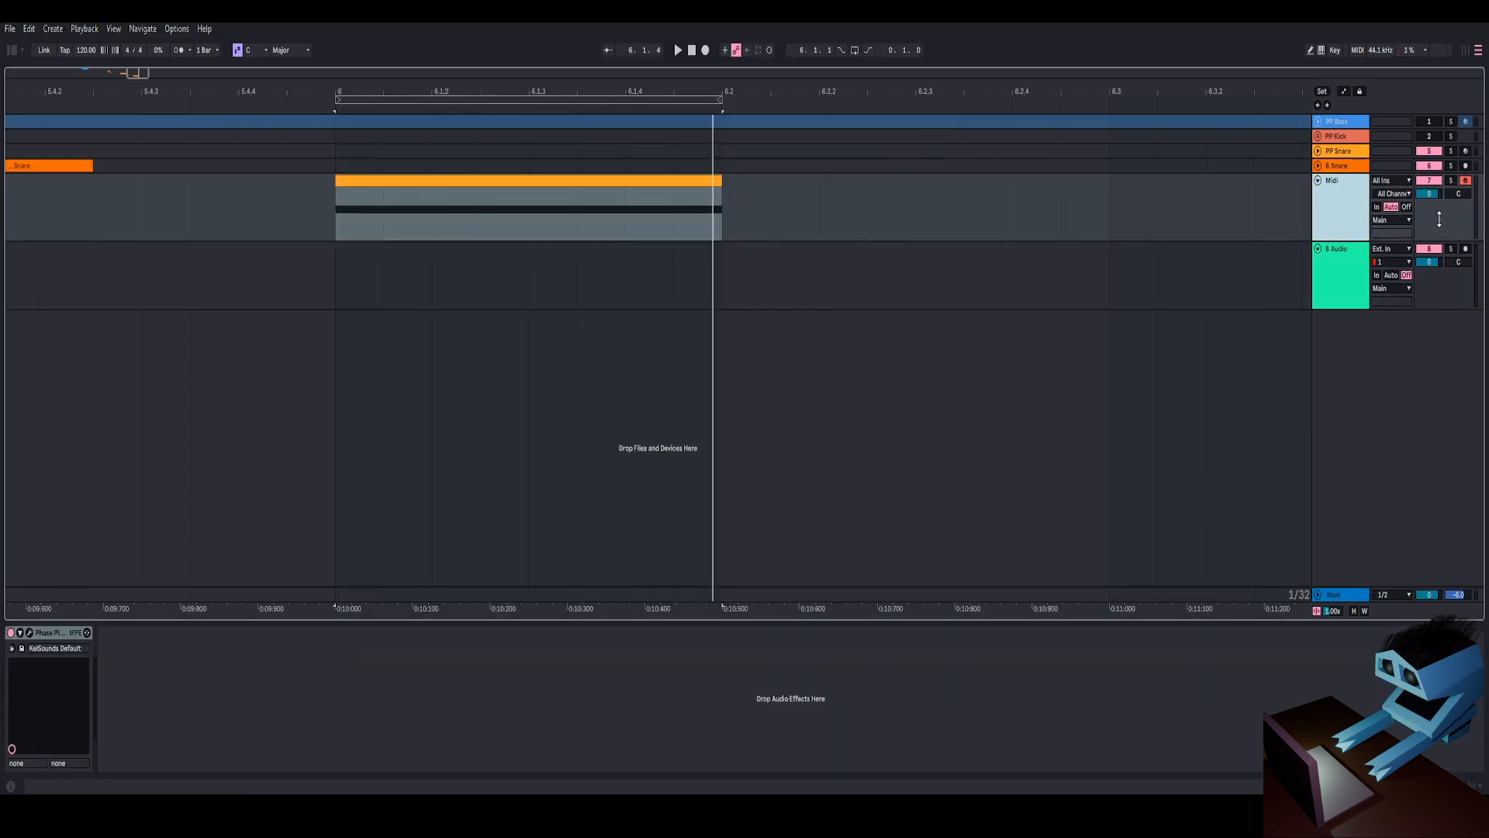
pyautogui.click(1389, 249)
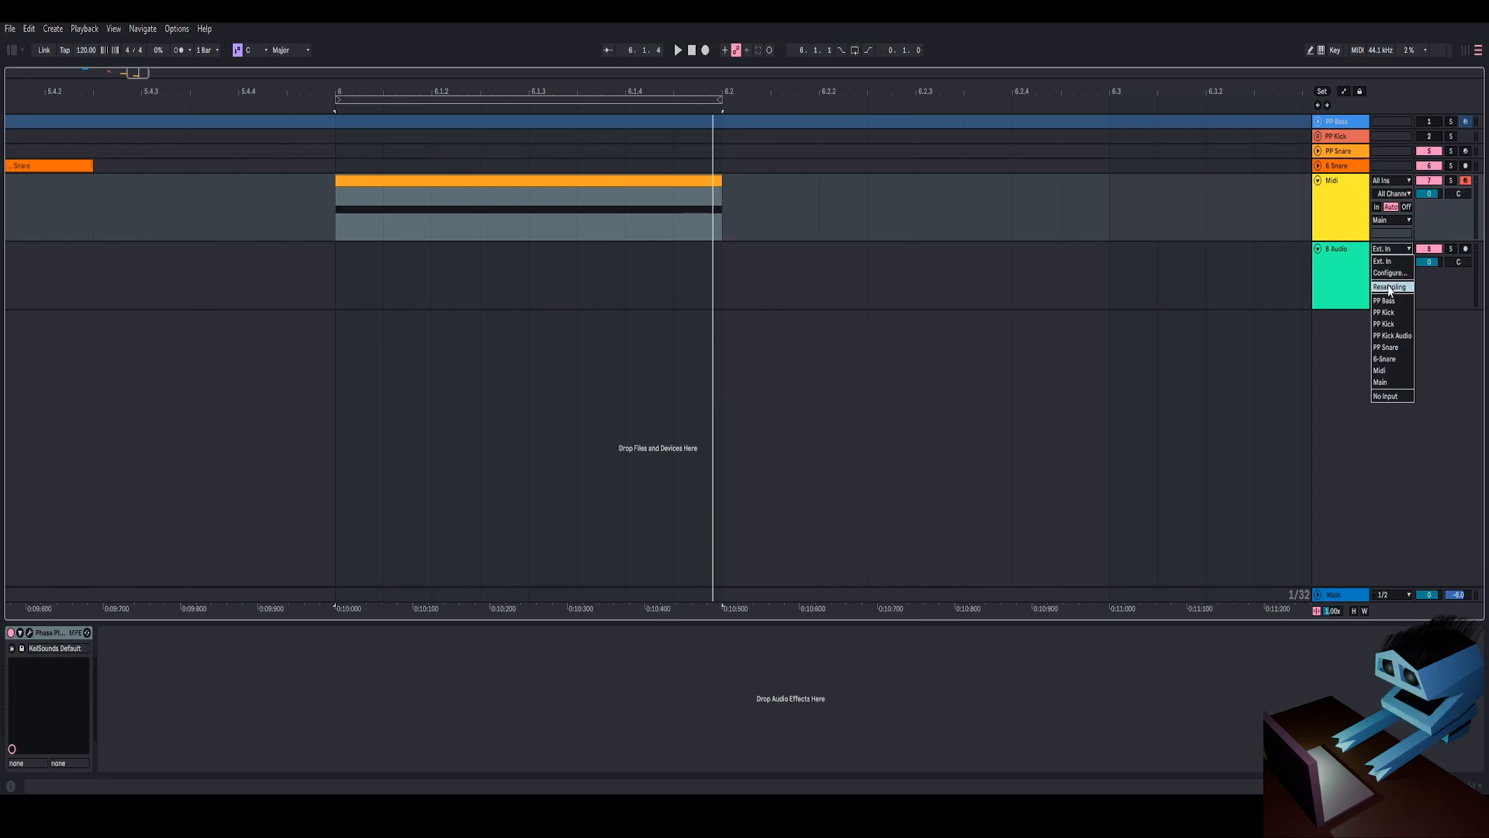
pyautogui.click(1389, 287)
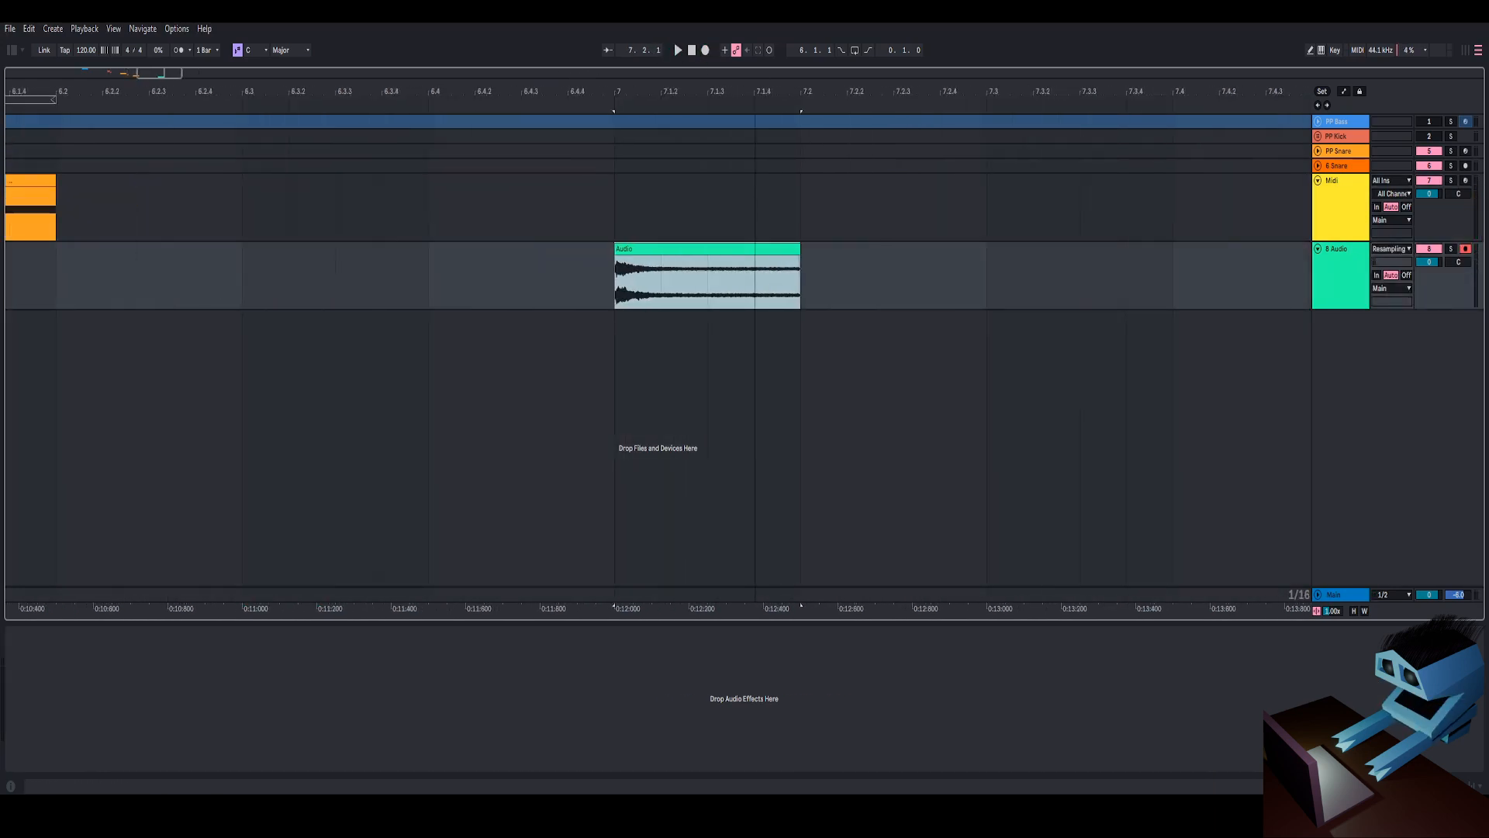
# Apply a curved fade-out across almost the whole resampled clip at bar 7 and play it back repeatedly
pyautogui.moveTo(754, 91); pyautogui.dragTo(755, 116)
pyautogui.moveTo(833, 258); pyautogui.dragTo(507, 62)
pyautogui.click(504, 249)
pyautogui.press('space')
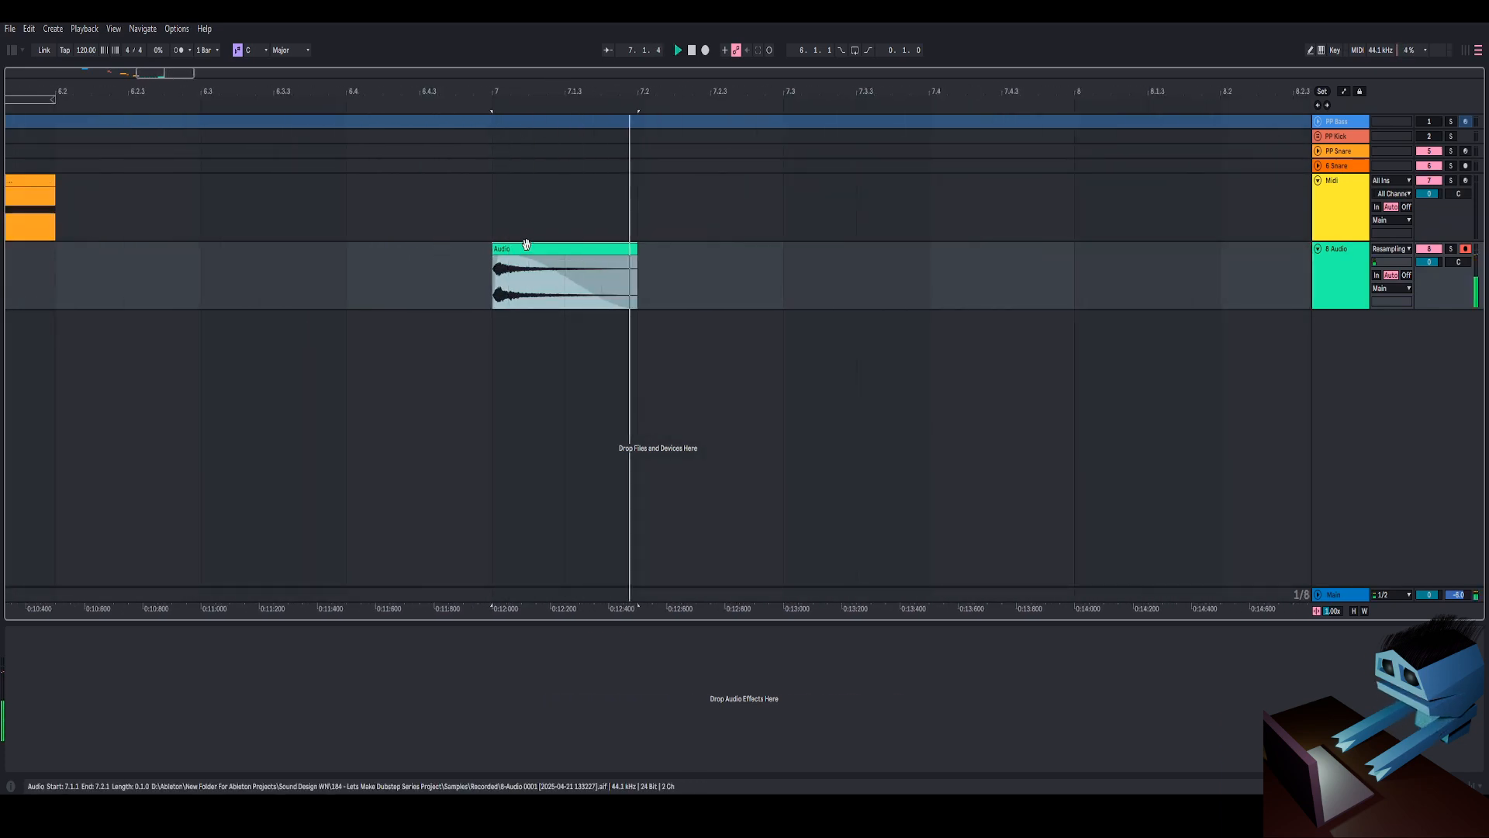
pyautogui.press('space')
pyautogui.press('space')
pyautogui.press('space')
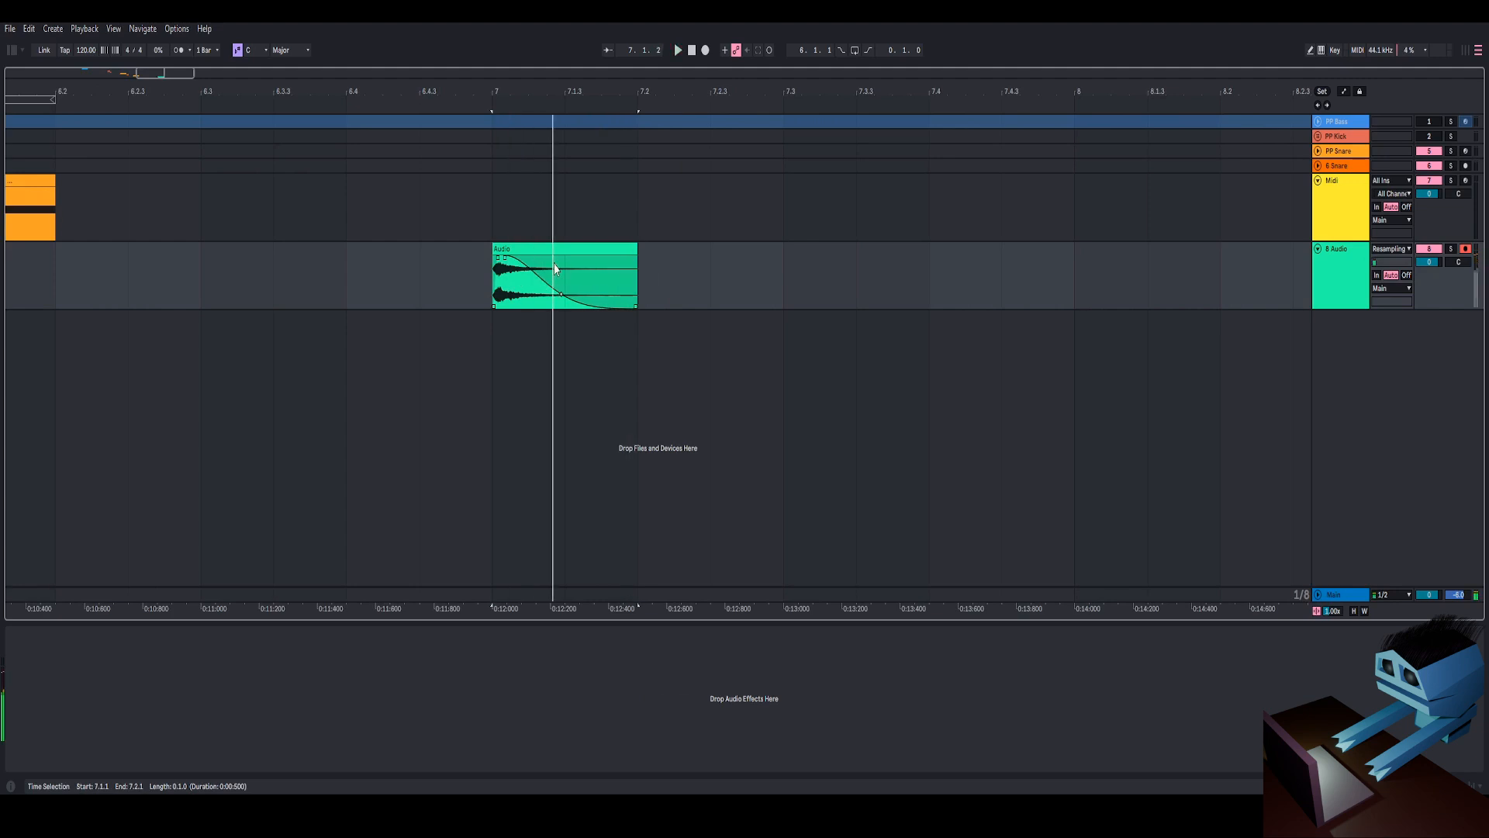
pyautogui.press('space')
pyautogui.press('space')
pyautogui.press('space')
pyautogui.press('space')
pyautogui.press('space')
pyautogui.press('space')
# Return to the MIDI clip at bar 6 and play it
pyautogui.moveTo(343, 87); pyautogui.dragTo(668, 87)
pyautogui.press('space')
pyautogui.press('space')
pyautogui.click(354, 178)
pyautogui.press('space')
pyautogui.press('space')
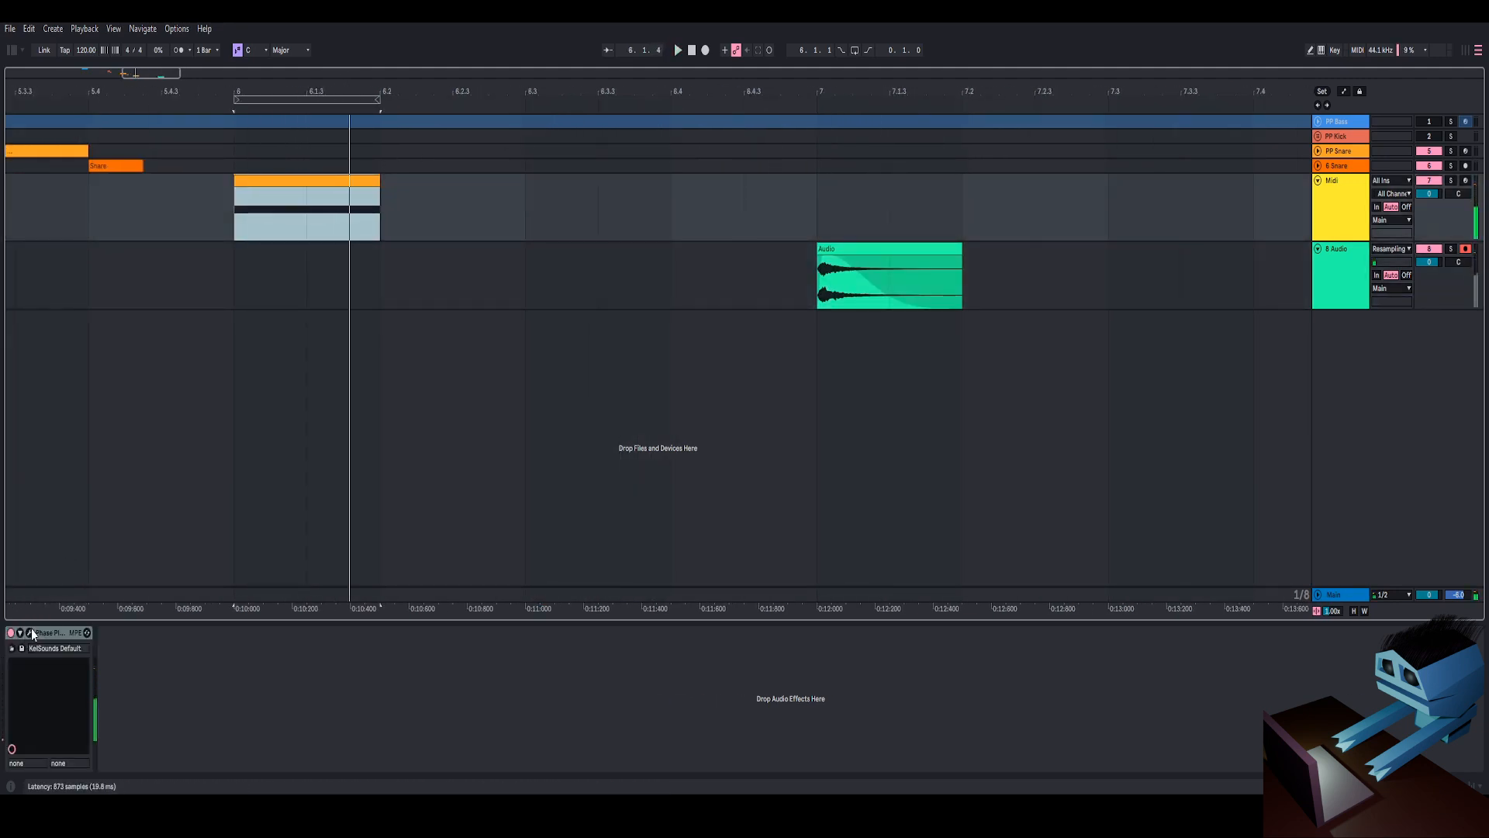
# Reopen Phase Plant, duplicate the peak Filter directly above the Compressor and change the copy's cutoff
pyautogui.click(31, 633)
pyautogui.moveTo(794, 230); pyautogui.dragTo(795, 377)
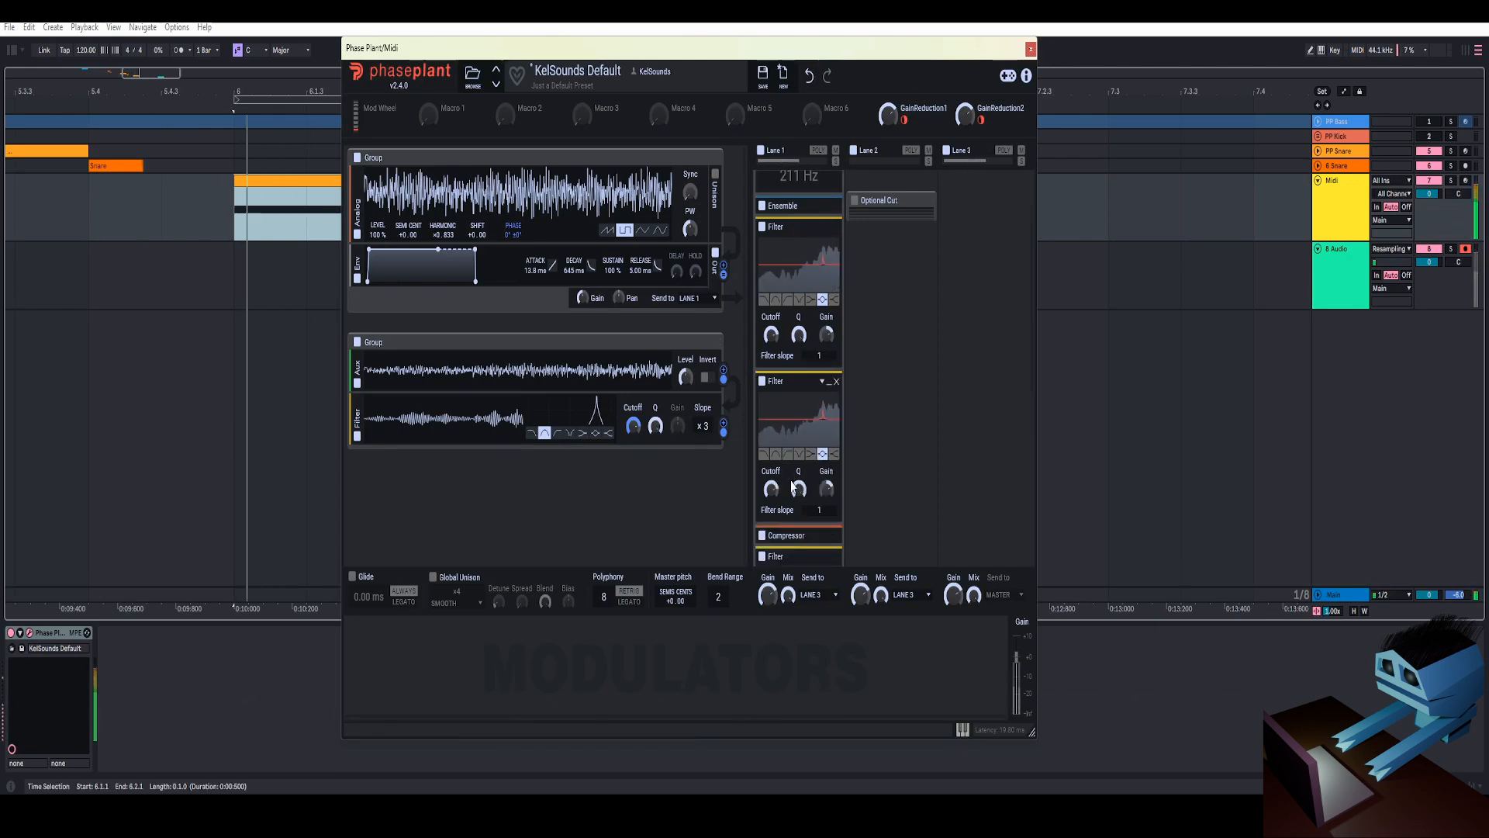
pyautogui.moveTo(771, 489); pyautogui.dragTo(771, 481)
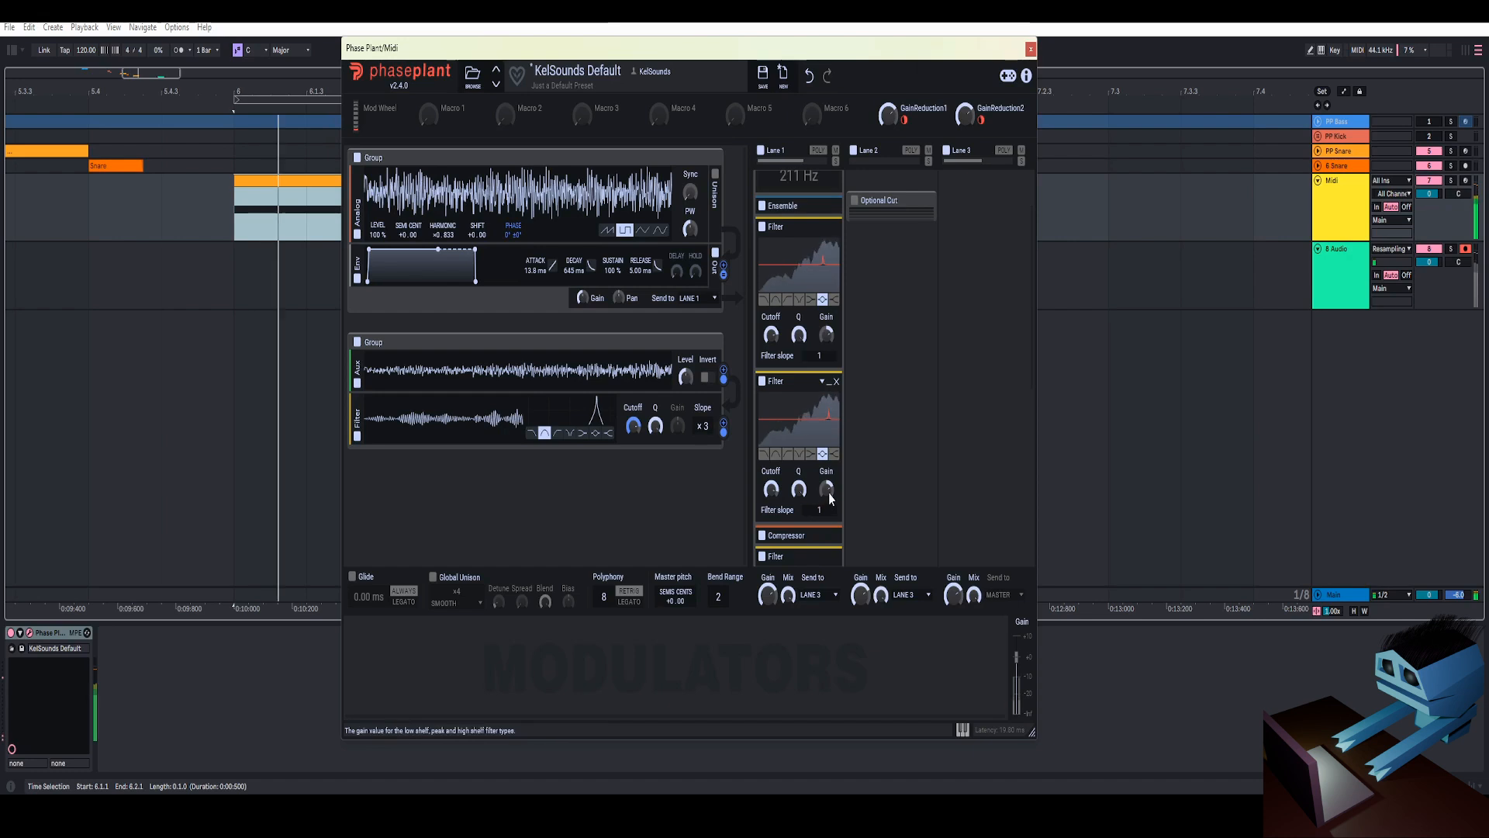
# Set the high-pass Filter's cutoff to about 2.18 kHz and add a Clipper with an adjusted threshold to Lane 3's Post Processing group
pyautogui.scroll(-3, 826, 458)
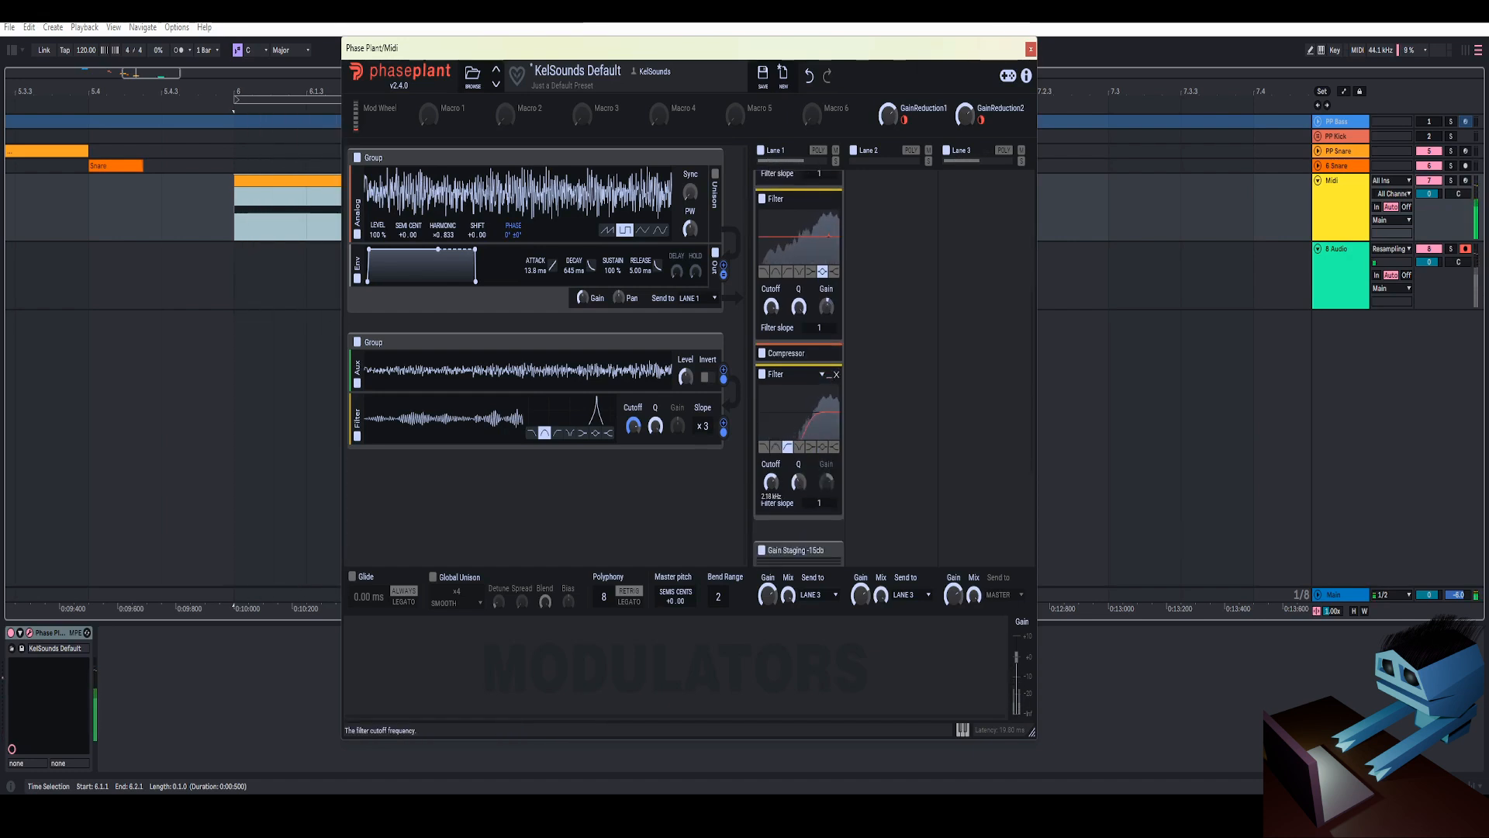
pyautogui.scroll(-3, 778, 461)
pyautogui.moveTo(807, 418); pyautogui.dragTo(975, 226)
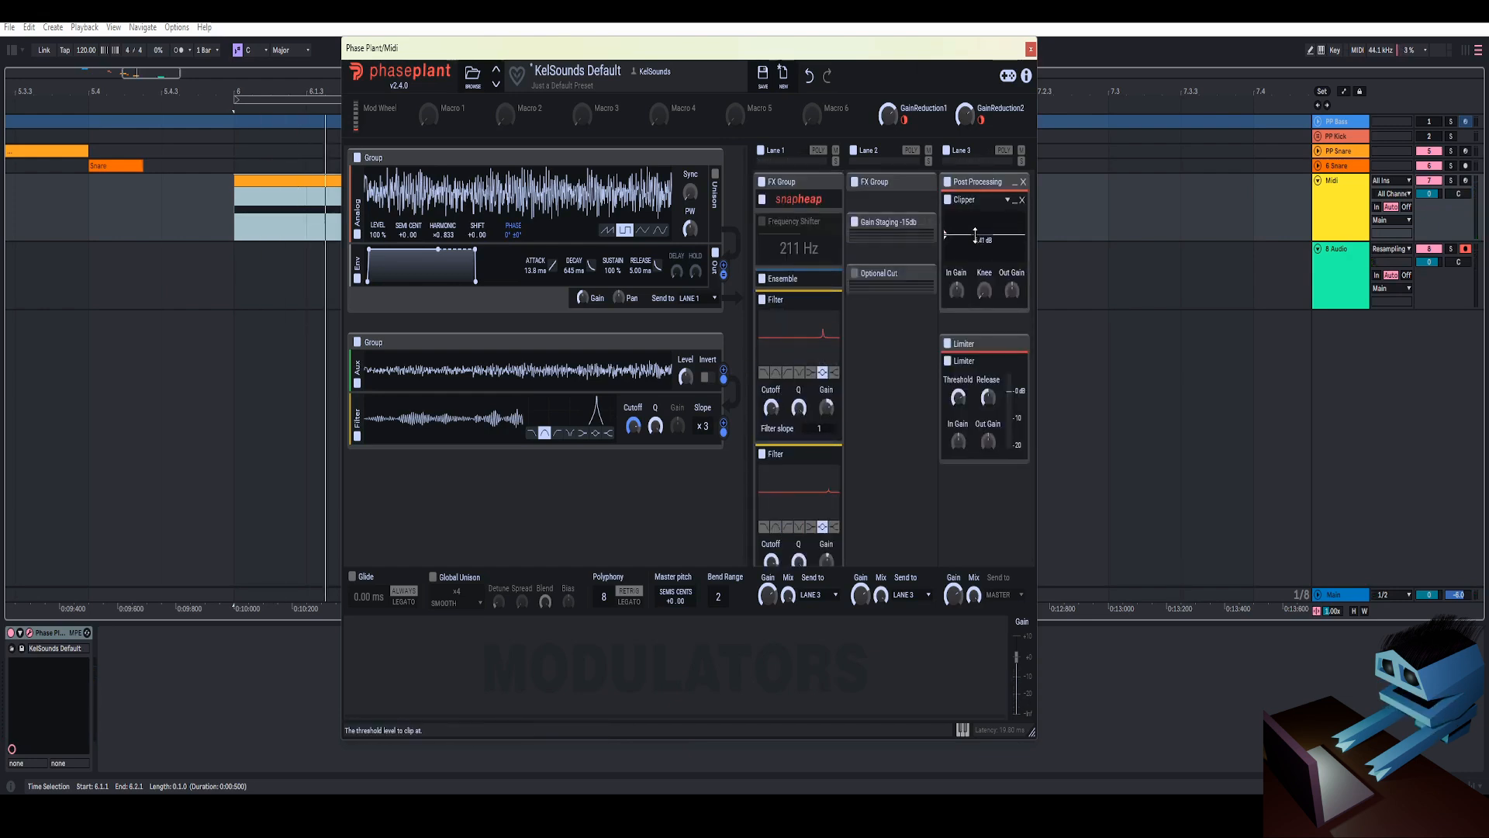
pyautogui.press('space')
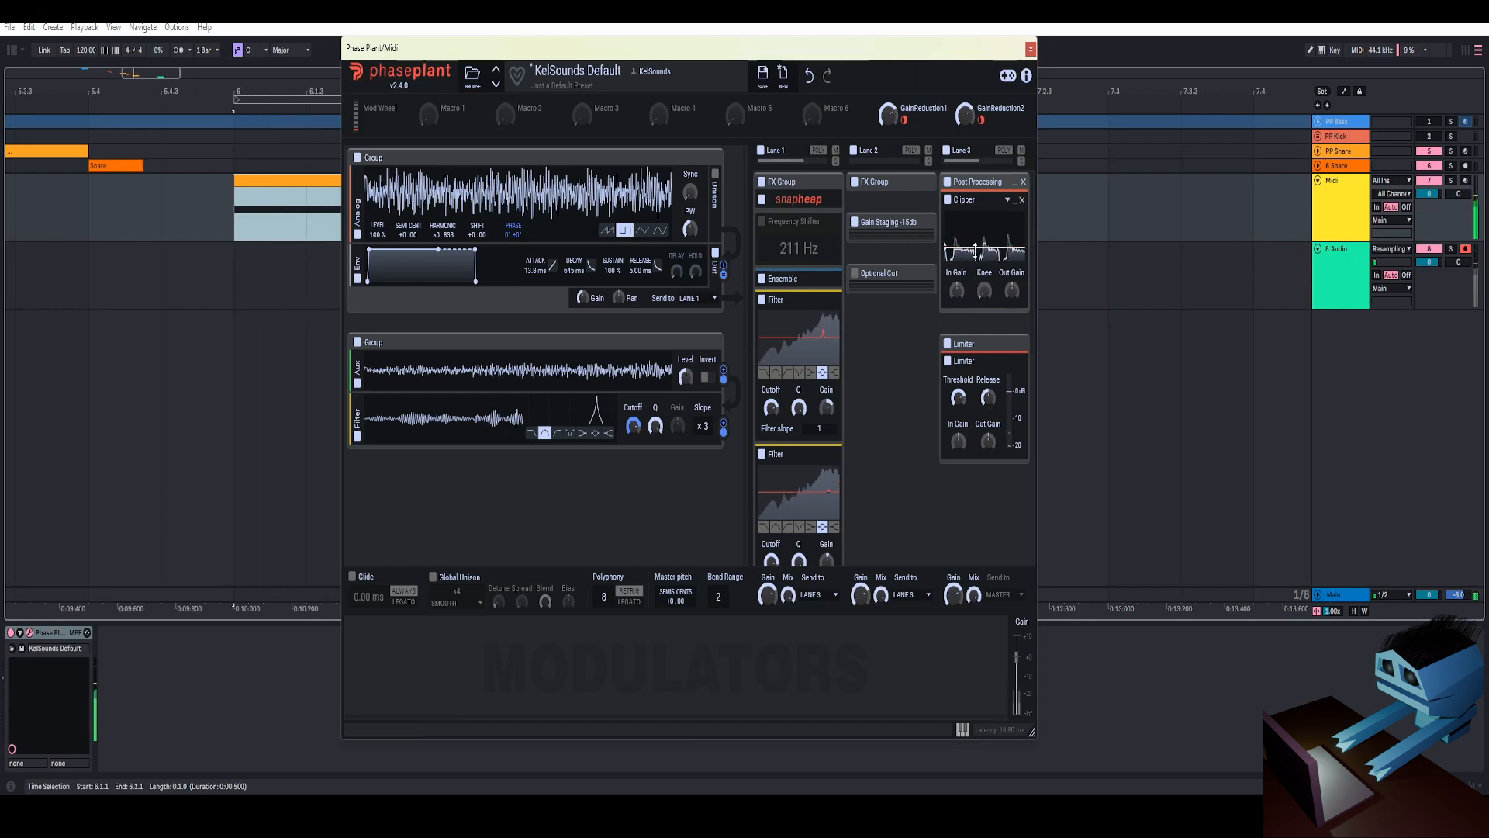
# Move the high-pass Filter from Lane 1 to below the Clipper in Lane 3 and adjust the Limiter's input gain
pyautogui.moveTo(809, 371); pyautogui.dragTo(989, 315)
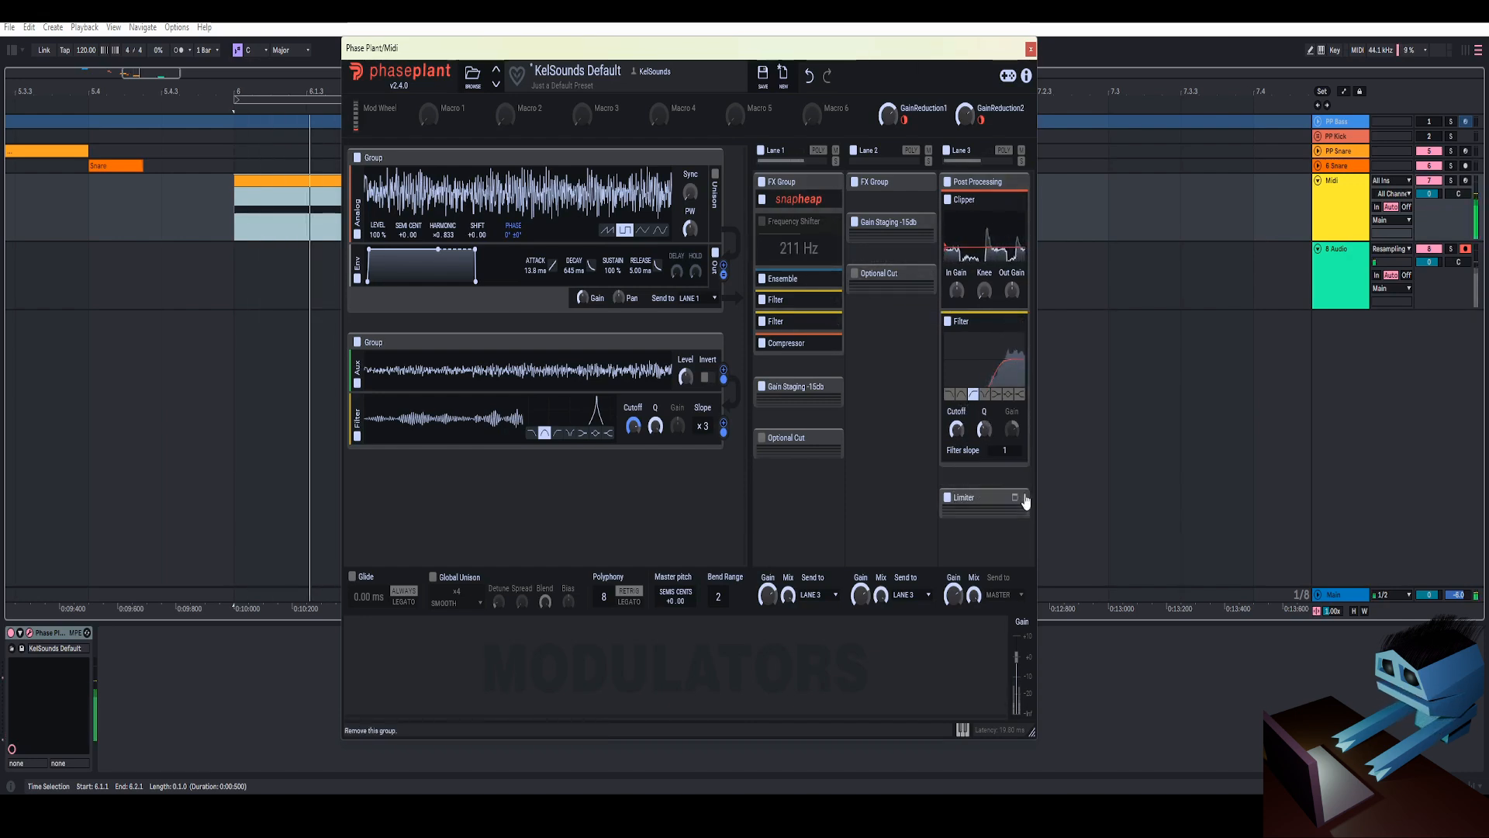
pyautogui.click(1024, 498)
pyautogui.scroll(-1, 985, 465)
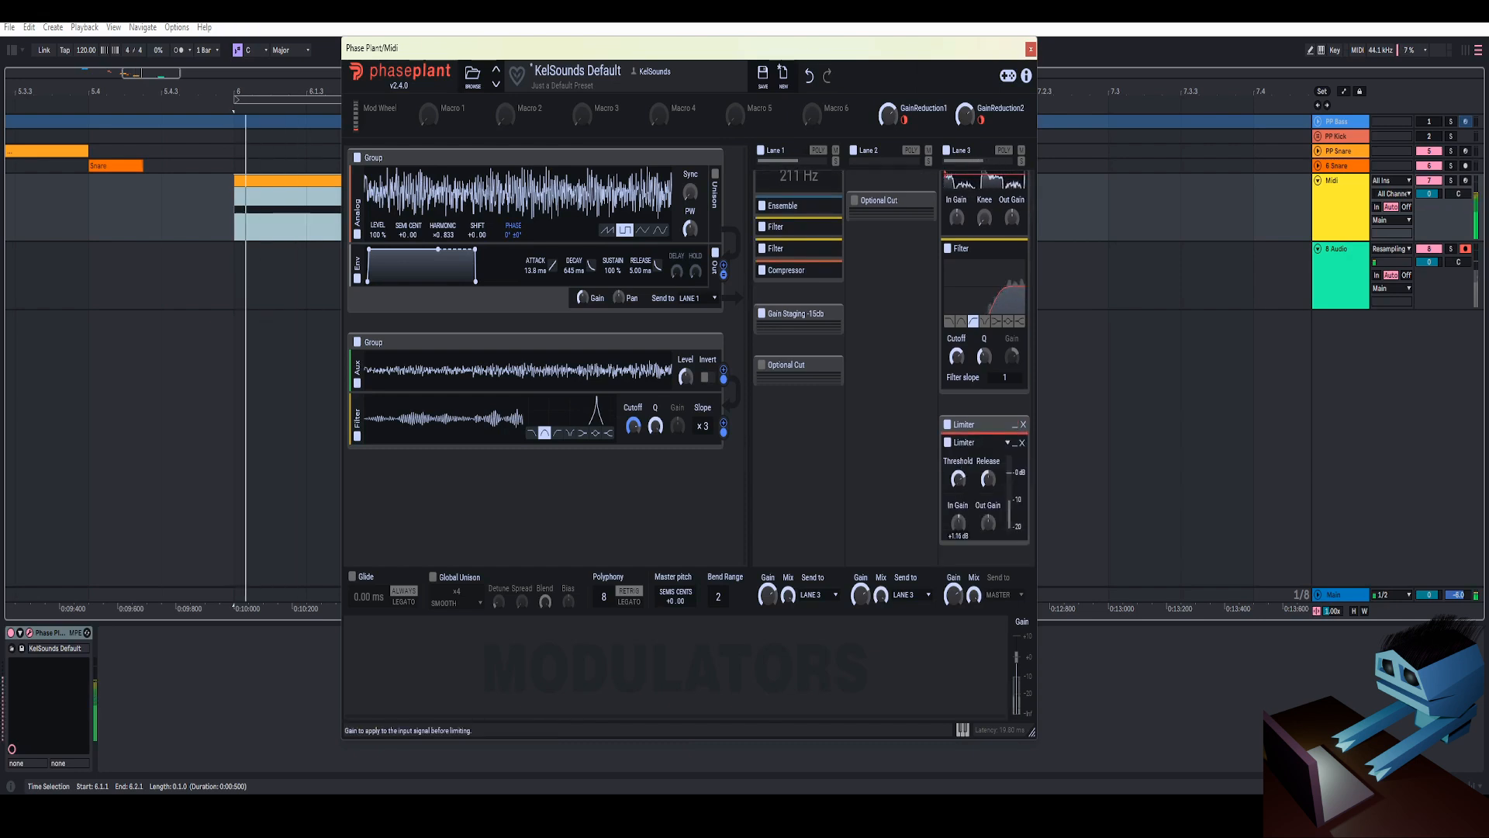
pyautogui.moveTo(959, 523); pyautogui.dragTo(959, 492)
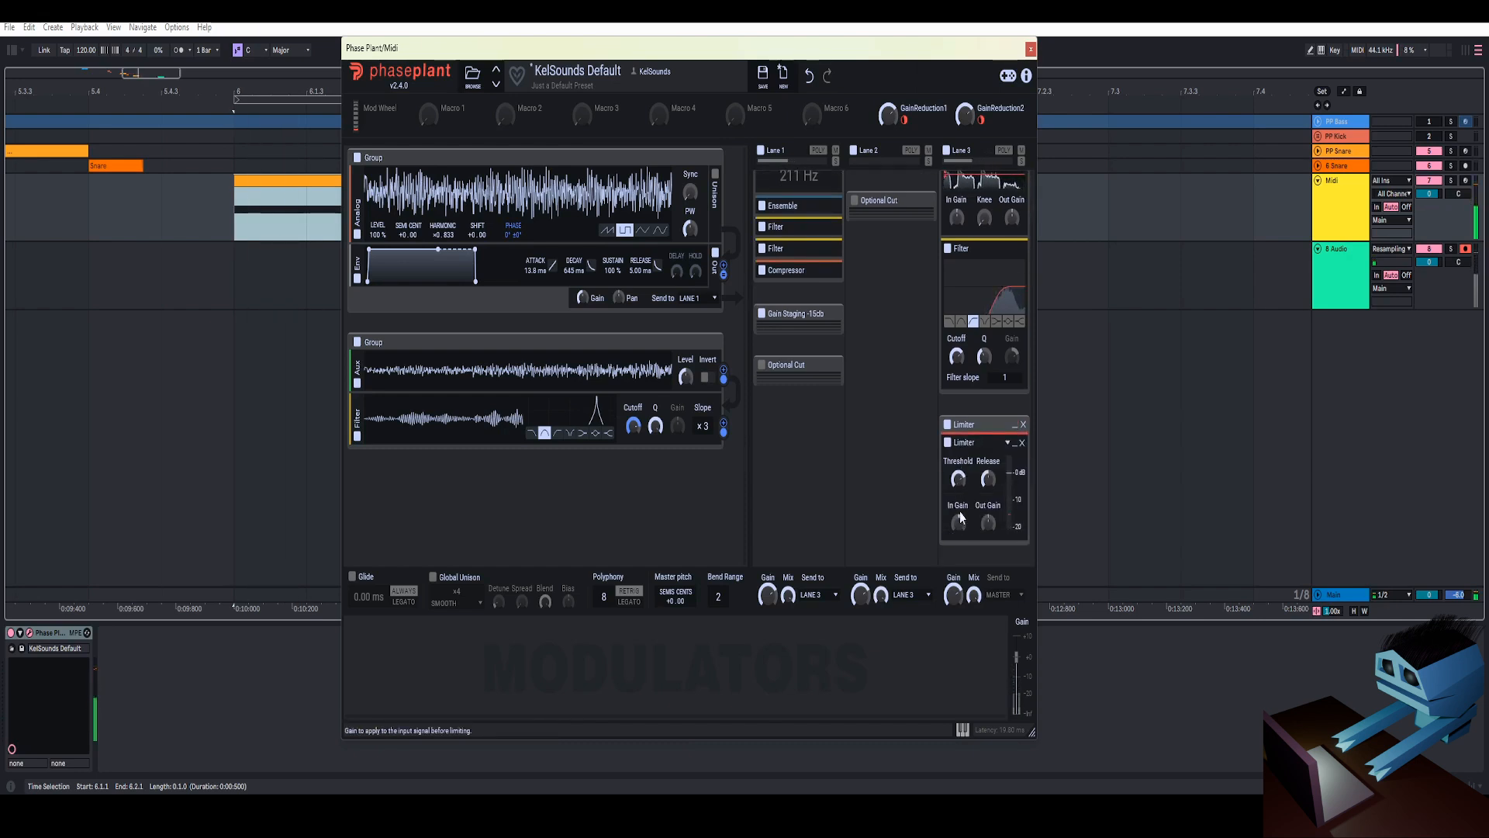
pyautogui.scroll(1, 816, 258)
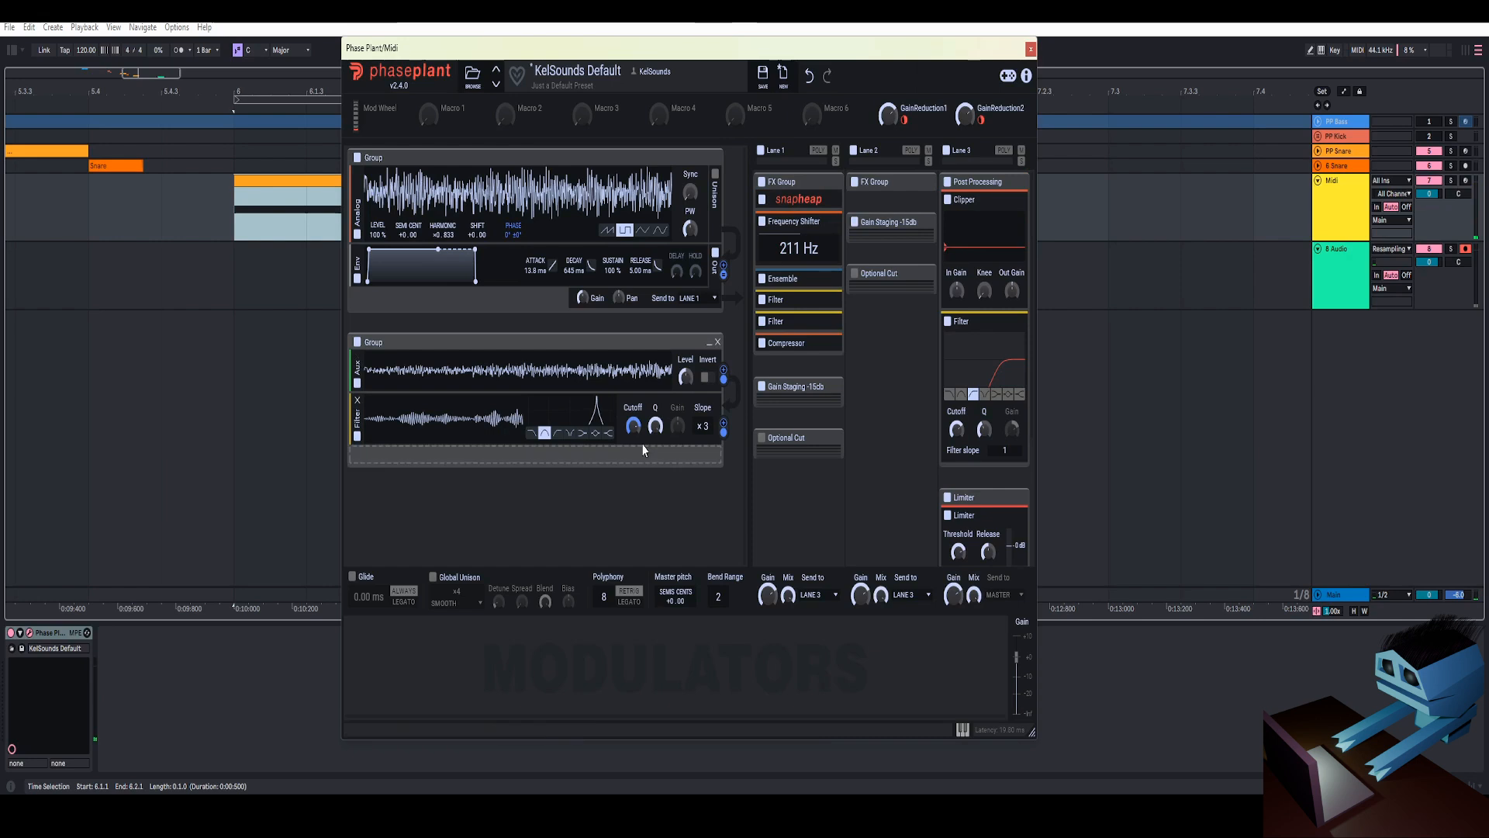
# Play the clip while adjusting the cutoff of the peak Filter in the Aux group and raising its slope to x6
pyautogui.press('space')
pyautogui.moveTo(633, 426); pyautogui.dragTo(632, 463)
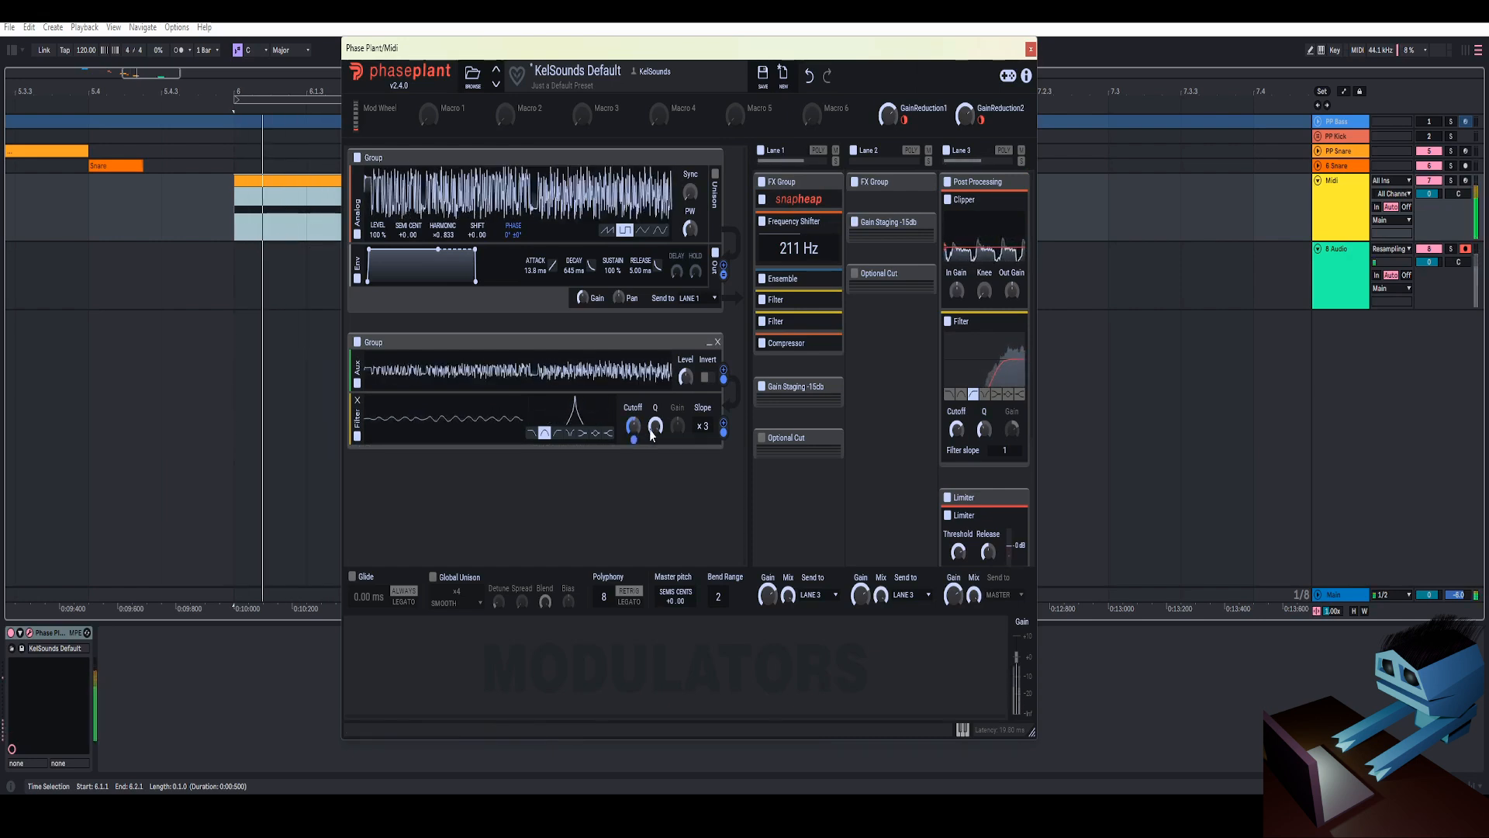
pyautogui.moveTo(703, 426); pyautogui.dragTo(633, 414)
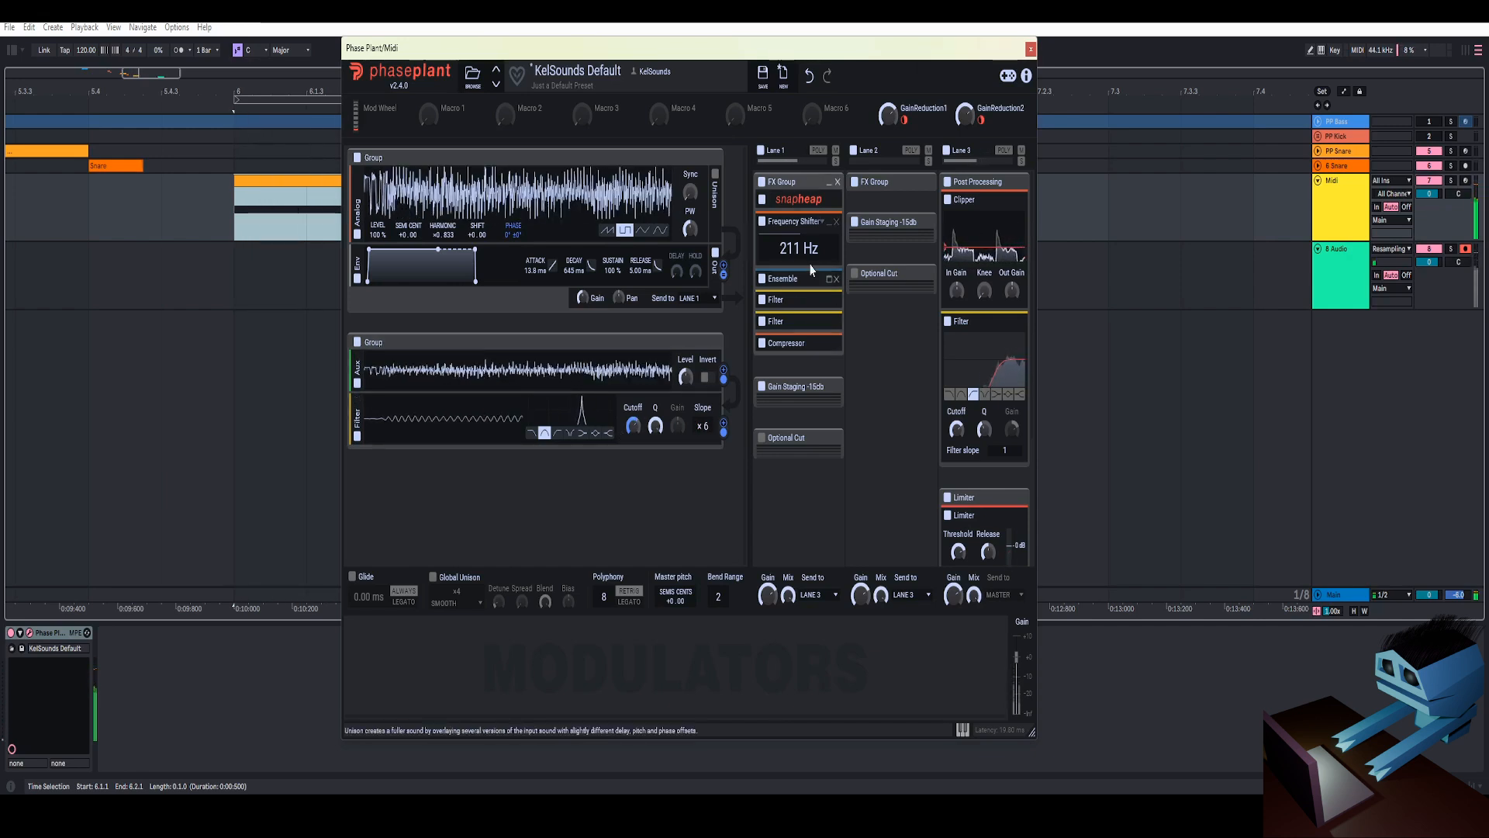
# Raise the Lane 1 Frequency Shifter to 1.54 kHz and set the Lane 3 high-pass Filter's cutoff to about 2.22 kHz
pyautogui.moveTo(789, 246)
pyautogui.mouseDown()
pyautogui.moveTo(788, 206)
pyautogui.moveTo(789, 256)
pyautogui.mouseUp()
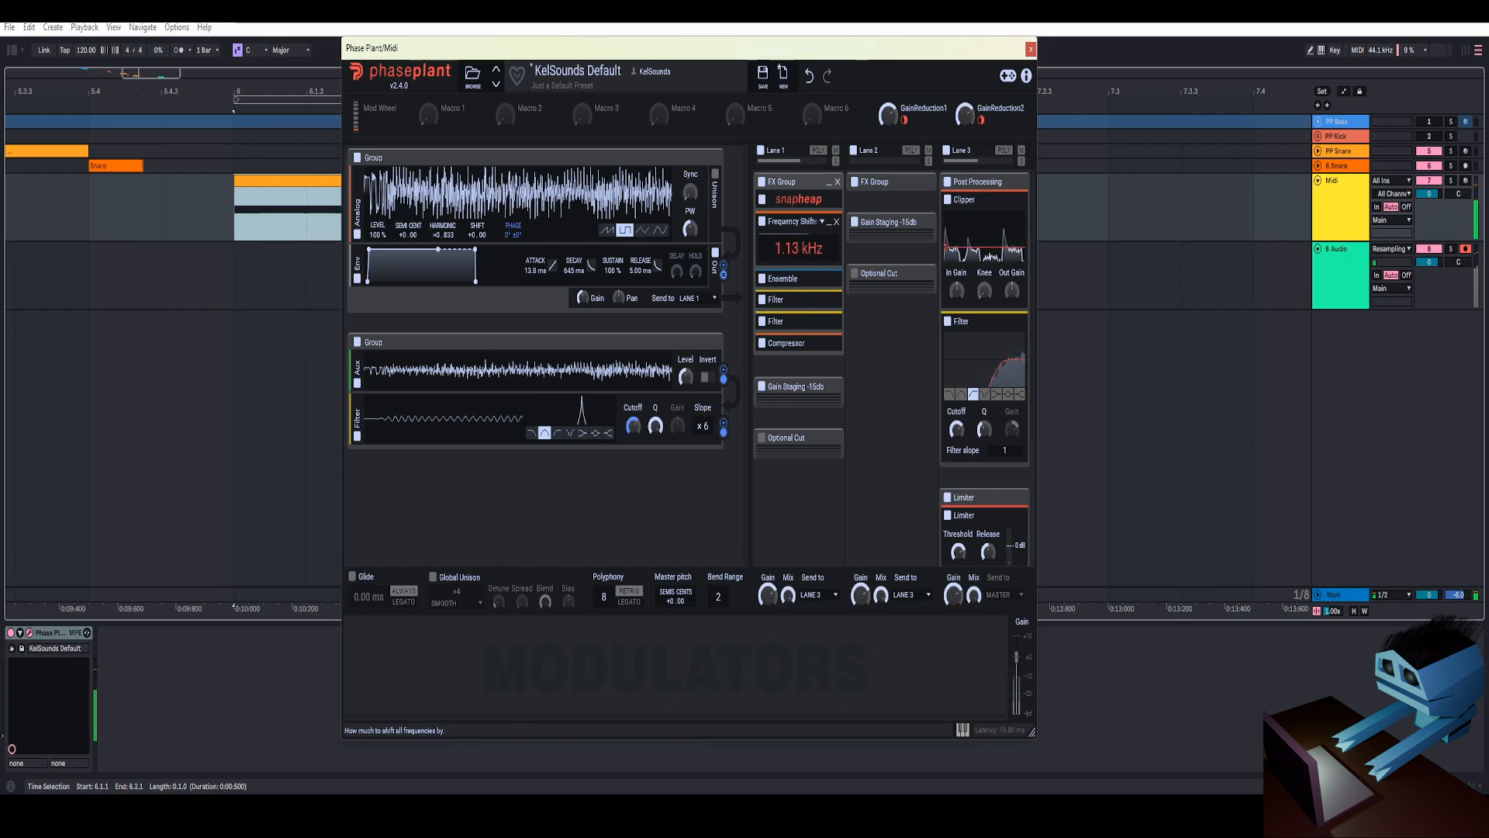
pyautogui.click(761, 222)
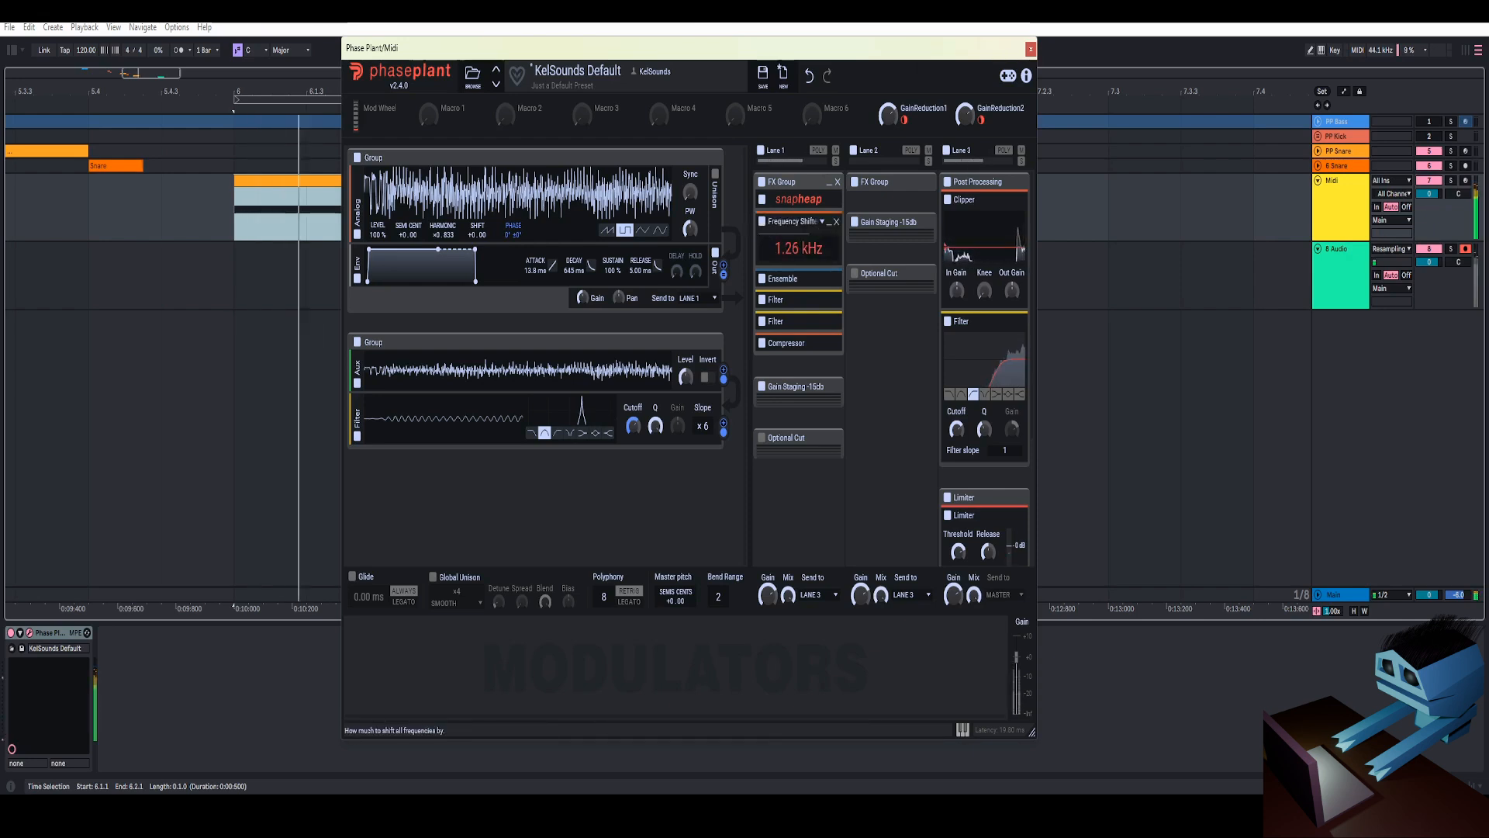
pyautogui.moveTo(796, 247); pyautogui.dragTo(796, 241)
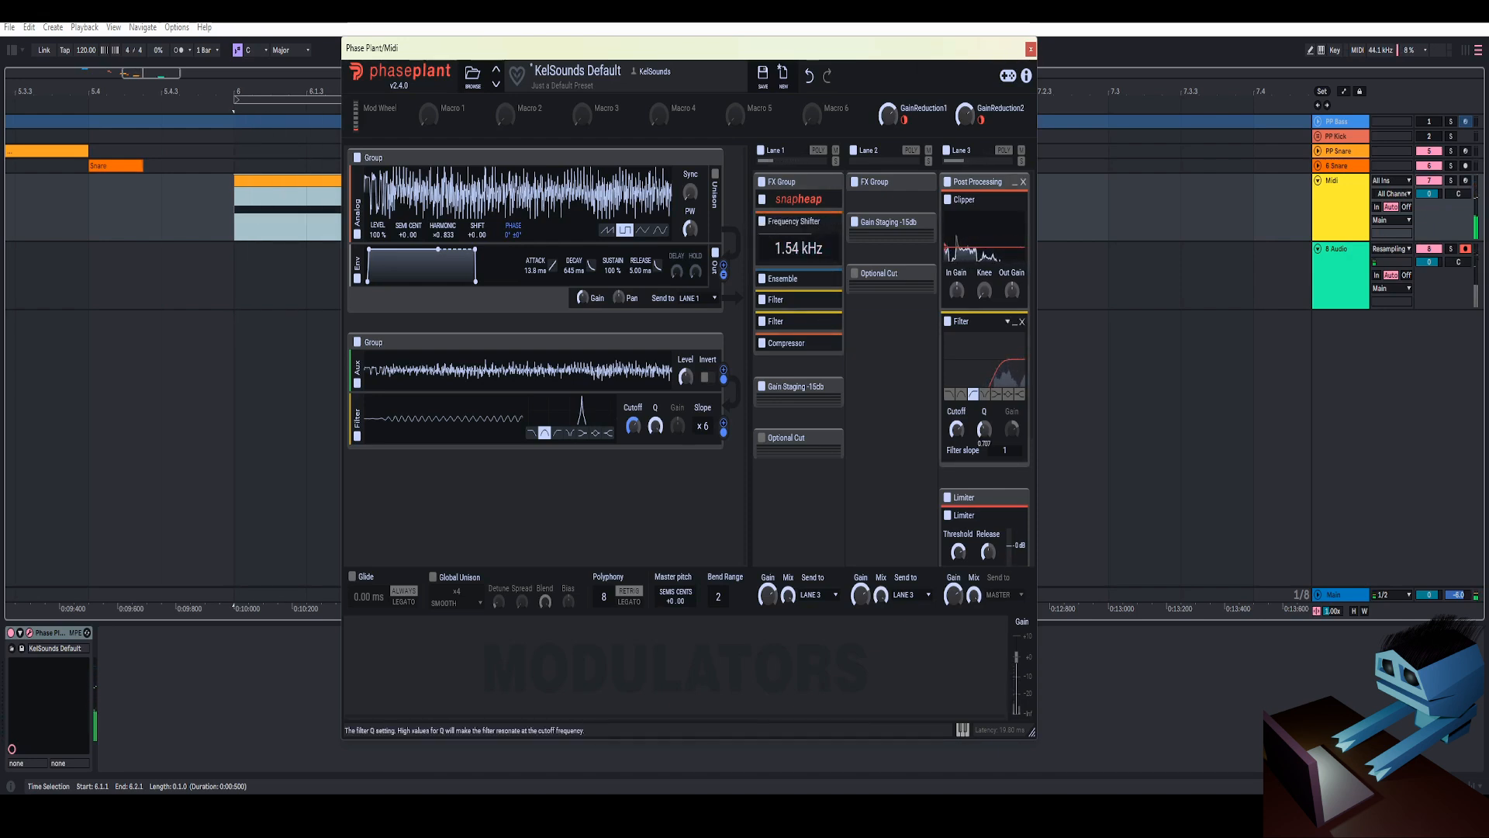
pyautogui.moveTo(984, 429); pyautogui.dragTo(984, 436)
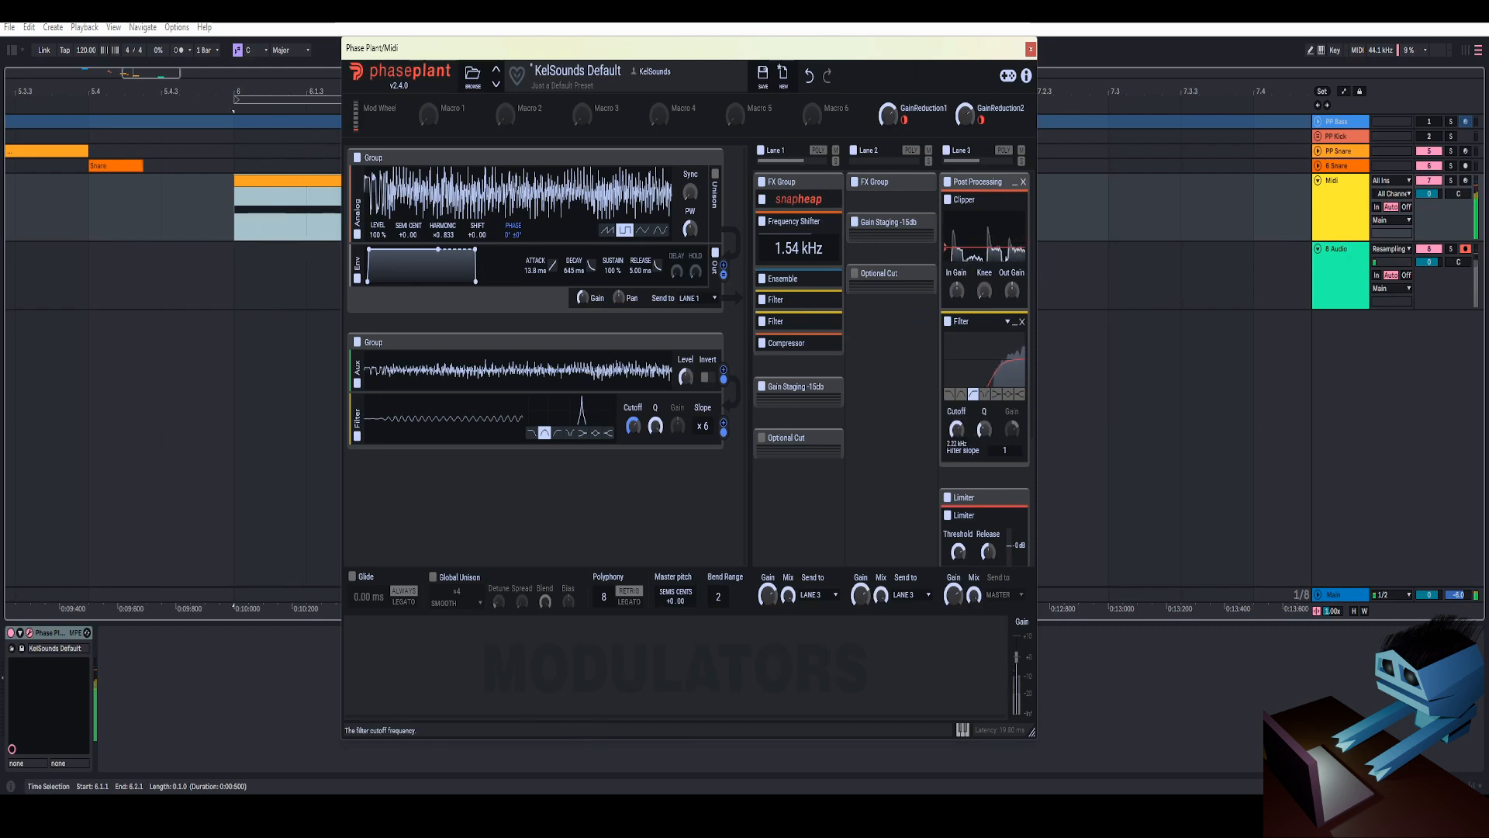
# Close Phase Plant and record the MIDI clip from bar 6 onto the resampling audio track
pyautogui.click(1031, 49)
pyautogui.click(233, 285)
pyautogui.press('space')
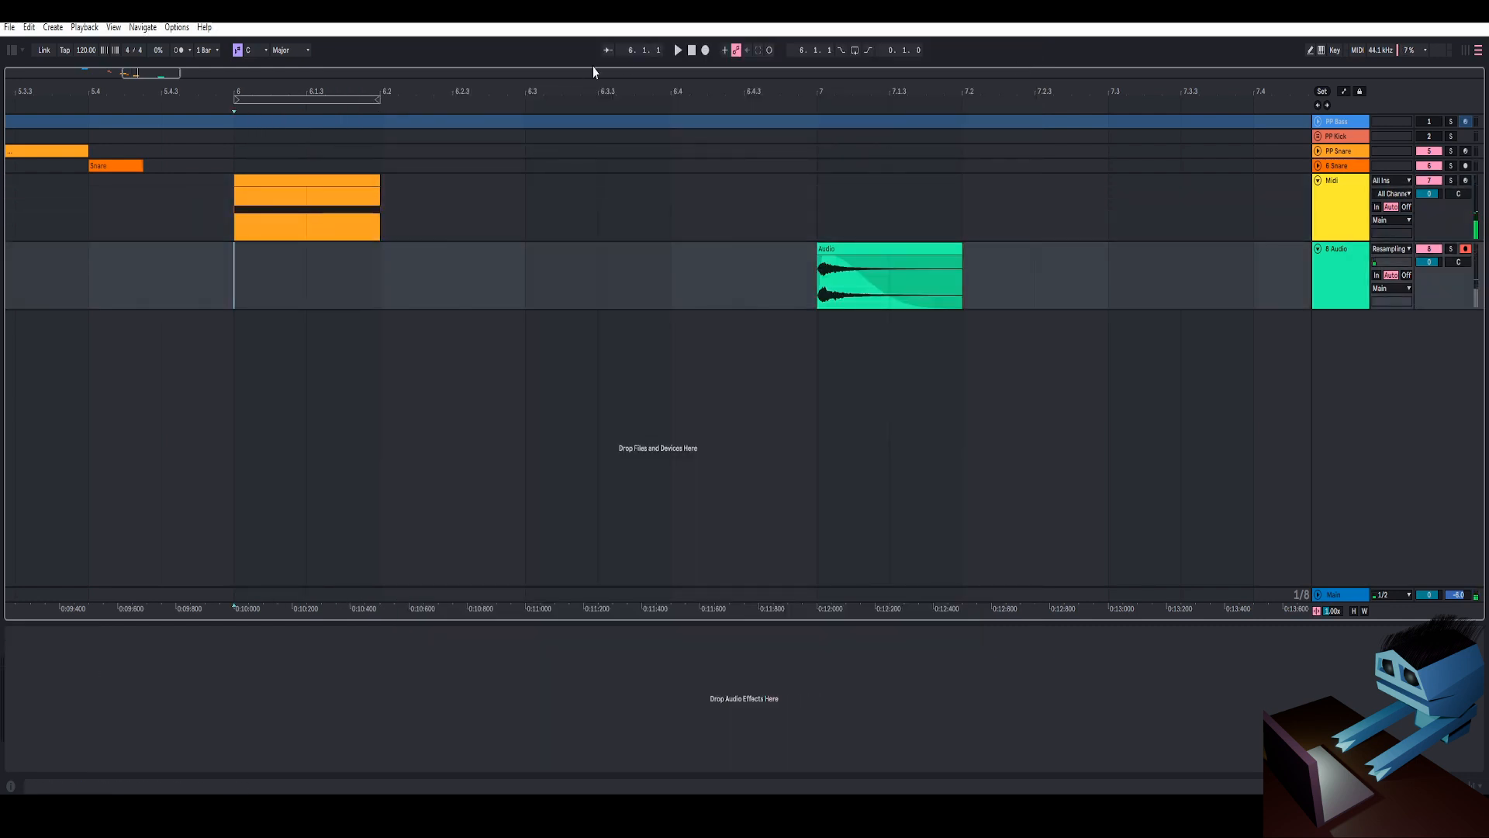
pyautogui.click(705, 50)
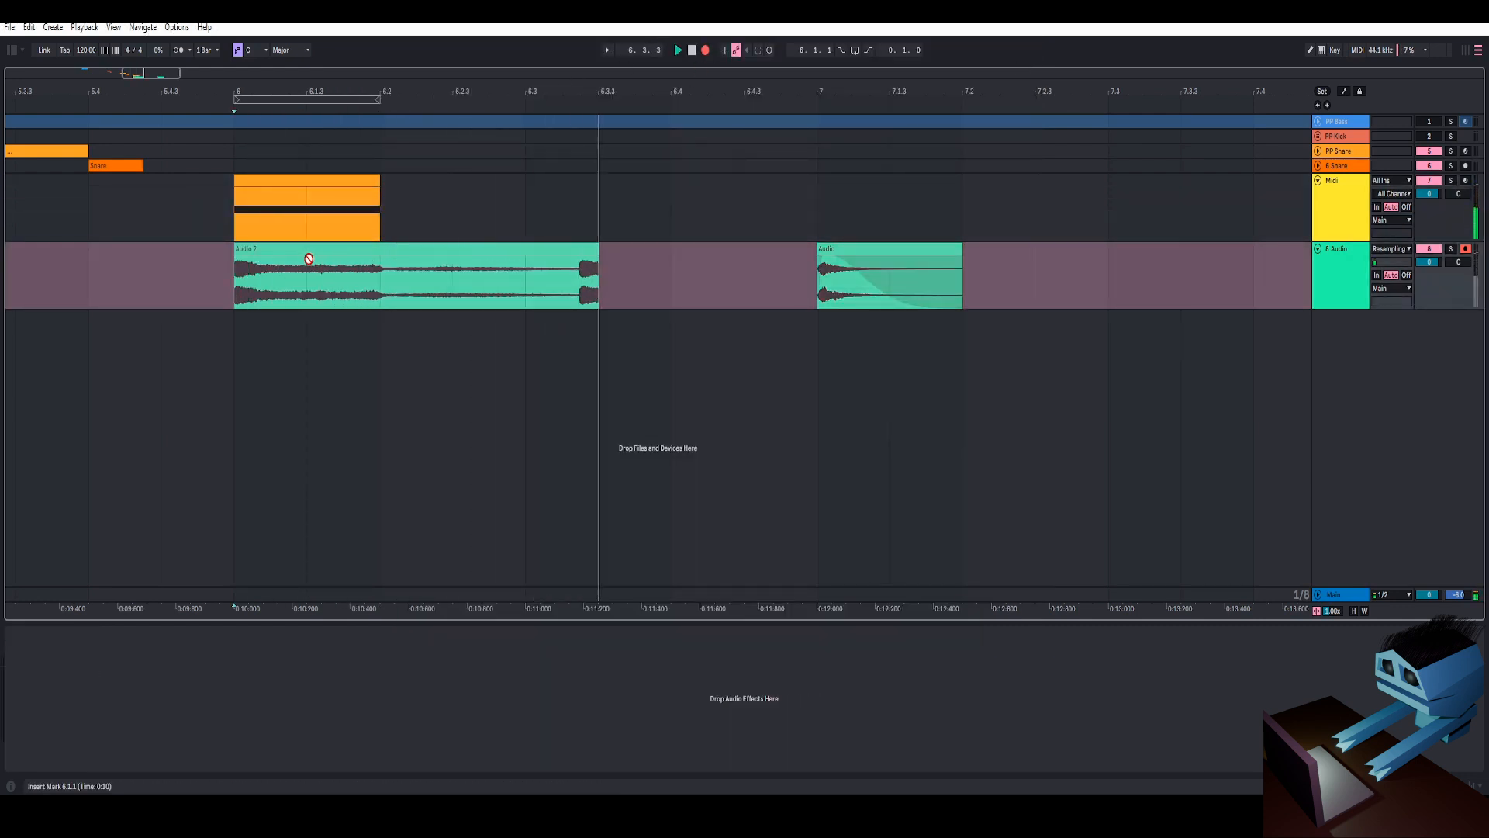
pyautogui.press('space')
# Move the recorded clip to 6.4, shorten it to end at bar 7, and give it a long curved fade-out
pyautogui.moveTo(238, 260); pyautogui.dragTo(675, 265)
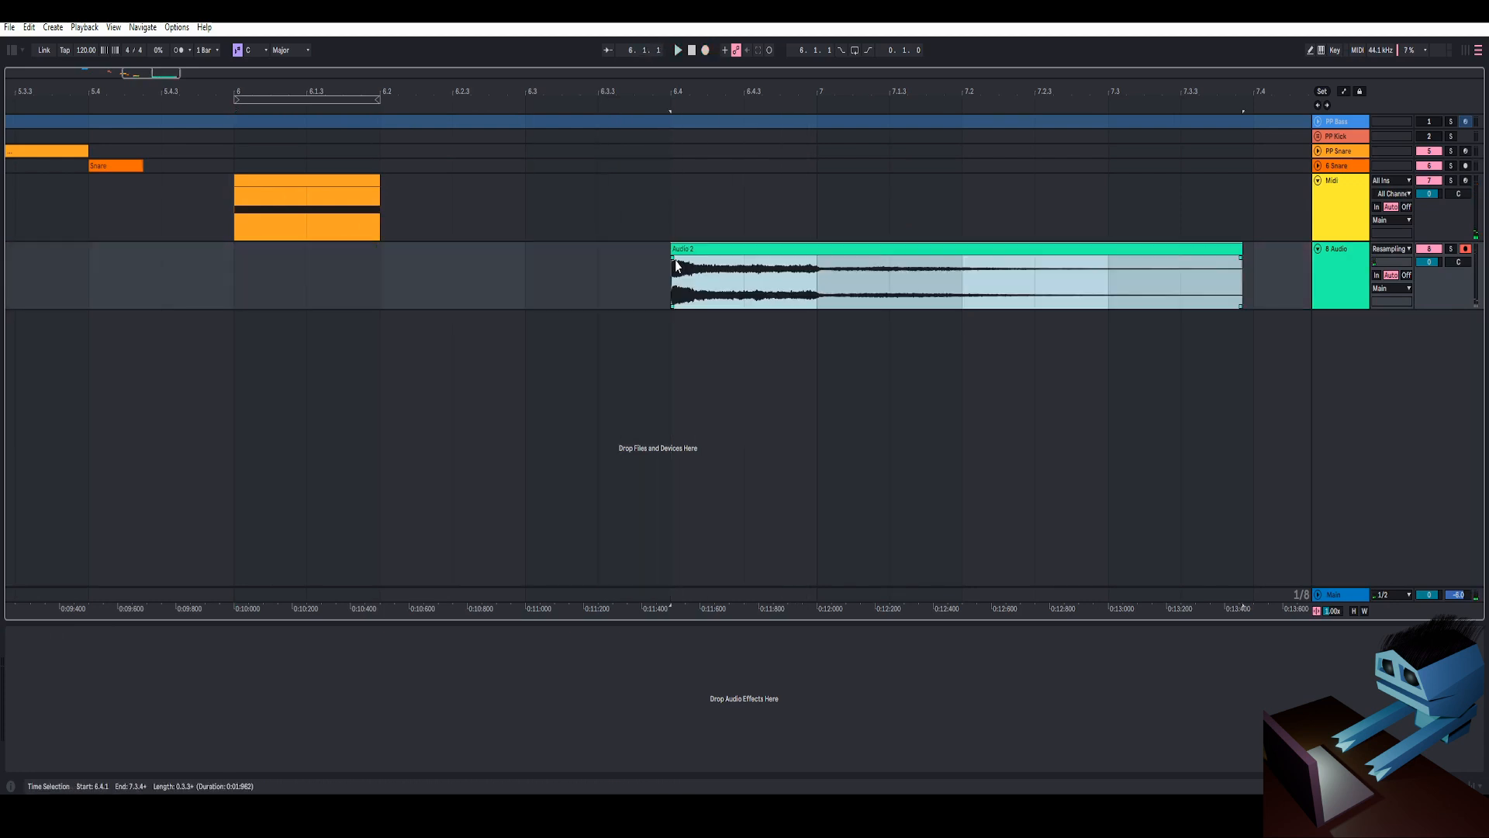
pyautogui.moveTo(1238, 249); pyautogui.dragTo(710, 269)
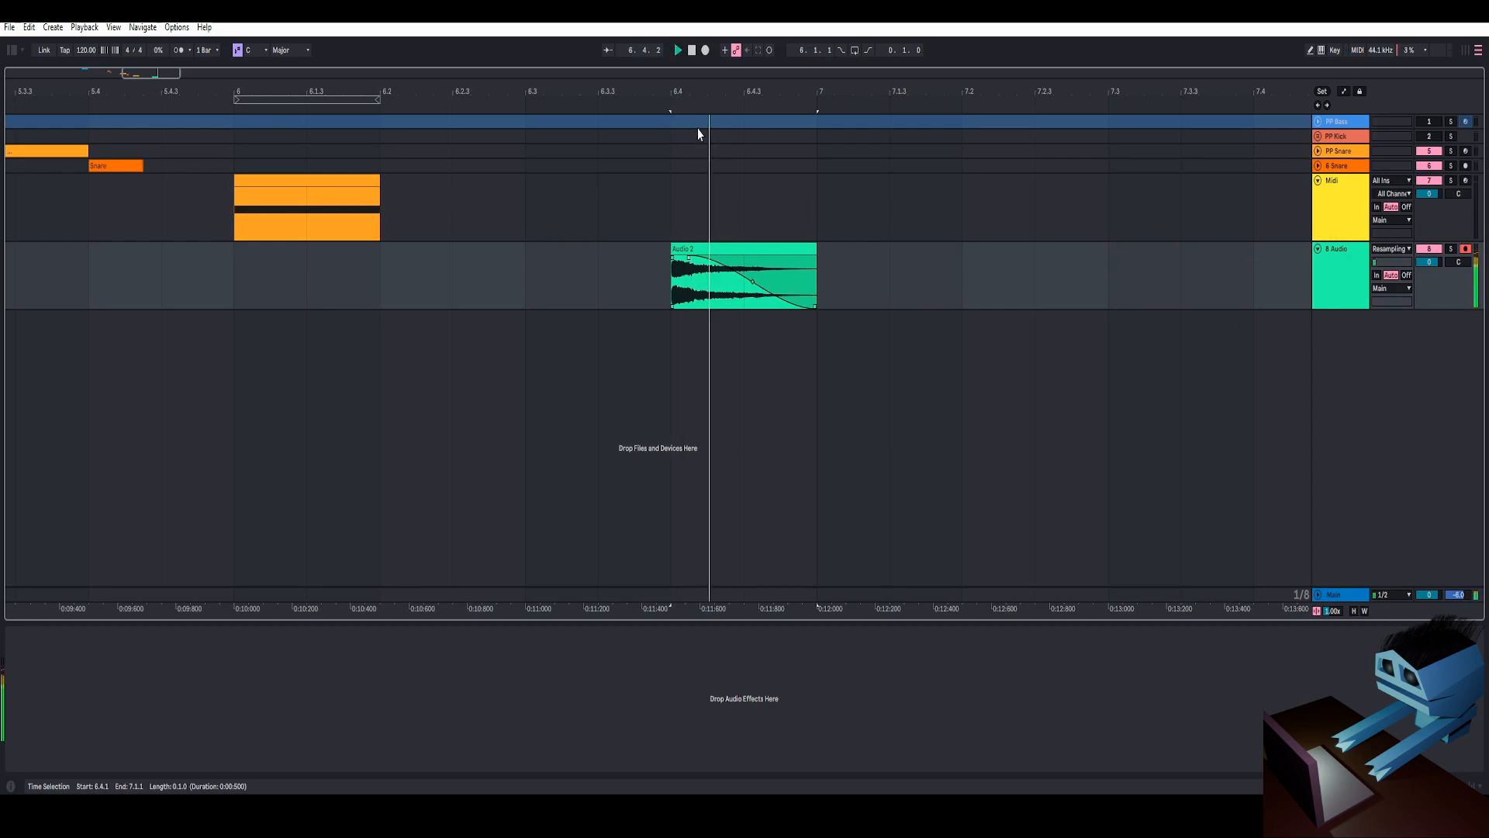
pyautogui.moveTo(688, 93); pyautogui.dragTo(688, 159)
pyautogui.press('space')
pyautogui.press('space')
pyautogui.press('space')
# Add a short fade-in at the start of the resampled clip and audition it
pyautogui.moveTo(630, 258); pyautogui.dragTo(663, 262)
pyautogui.press('space')
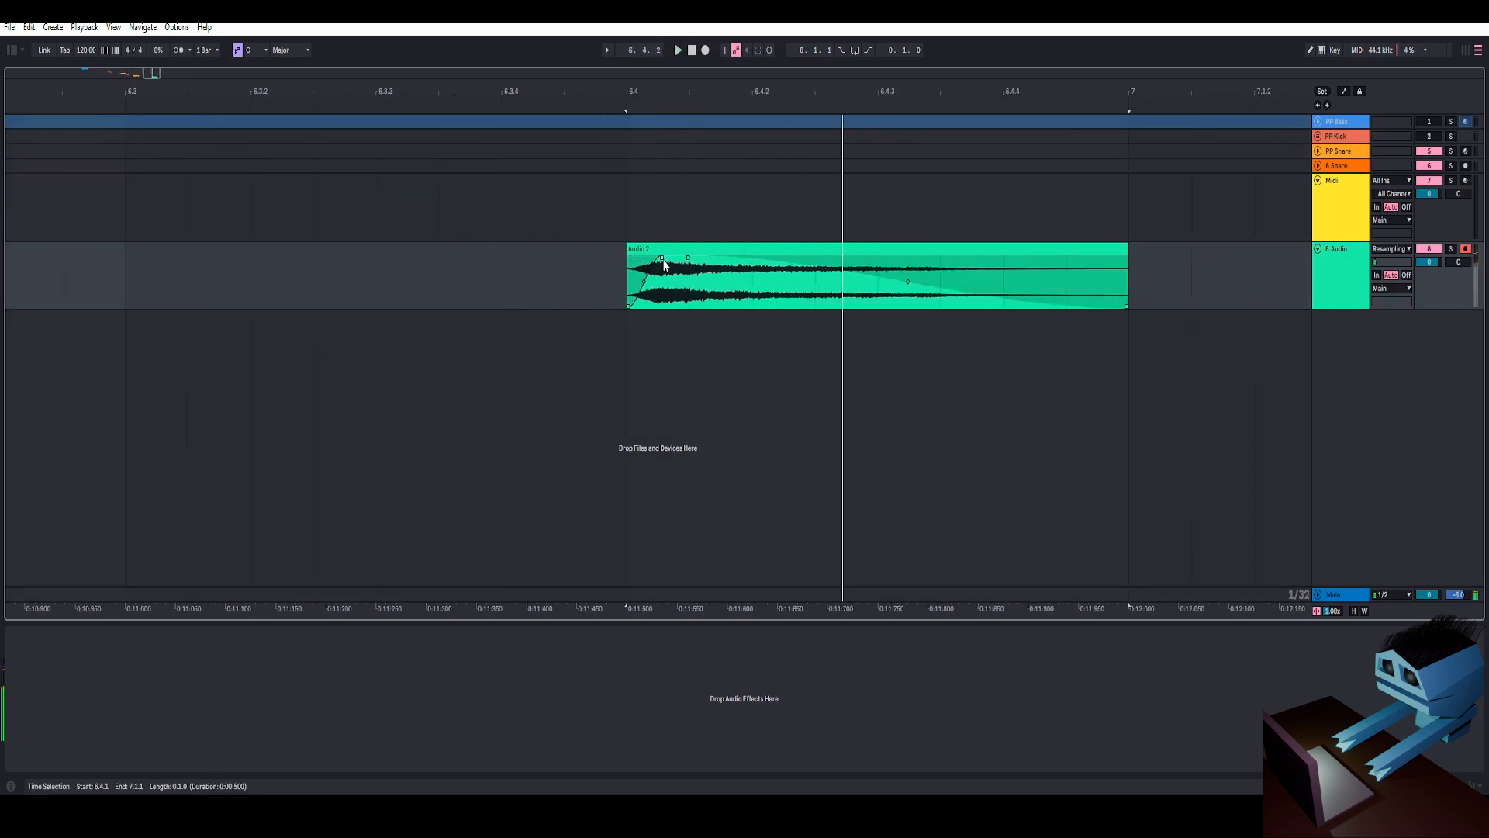
pyautogui.press('space')
pyautogui.press('space')
pyautogui.press('space')
pyautogui.press('space')
pyautogui.moveTo(693, 93); pyautogui.dragTo(693, 68)
pyautogui.press('space')
pyautogui.press('space')
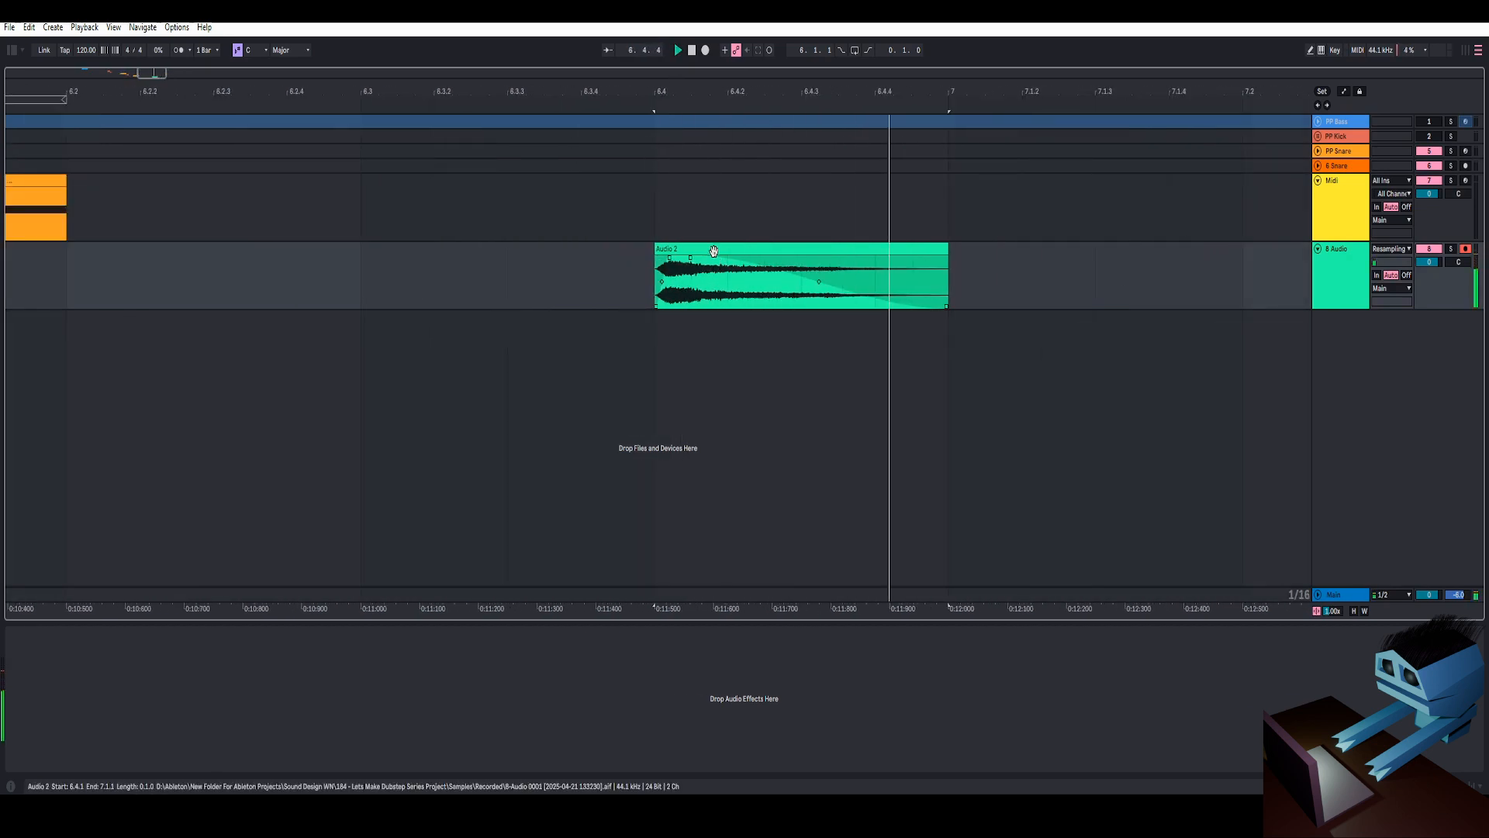
# Open the resampled clip, turn off Warp, transpose it up 5 semitones and audition the result
pyautogui.click(714, 250)
pyautogui.press('space')
pyautogui.press('space')
pyautogui.press('space')
pyautogui.click(1334, 785)
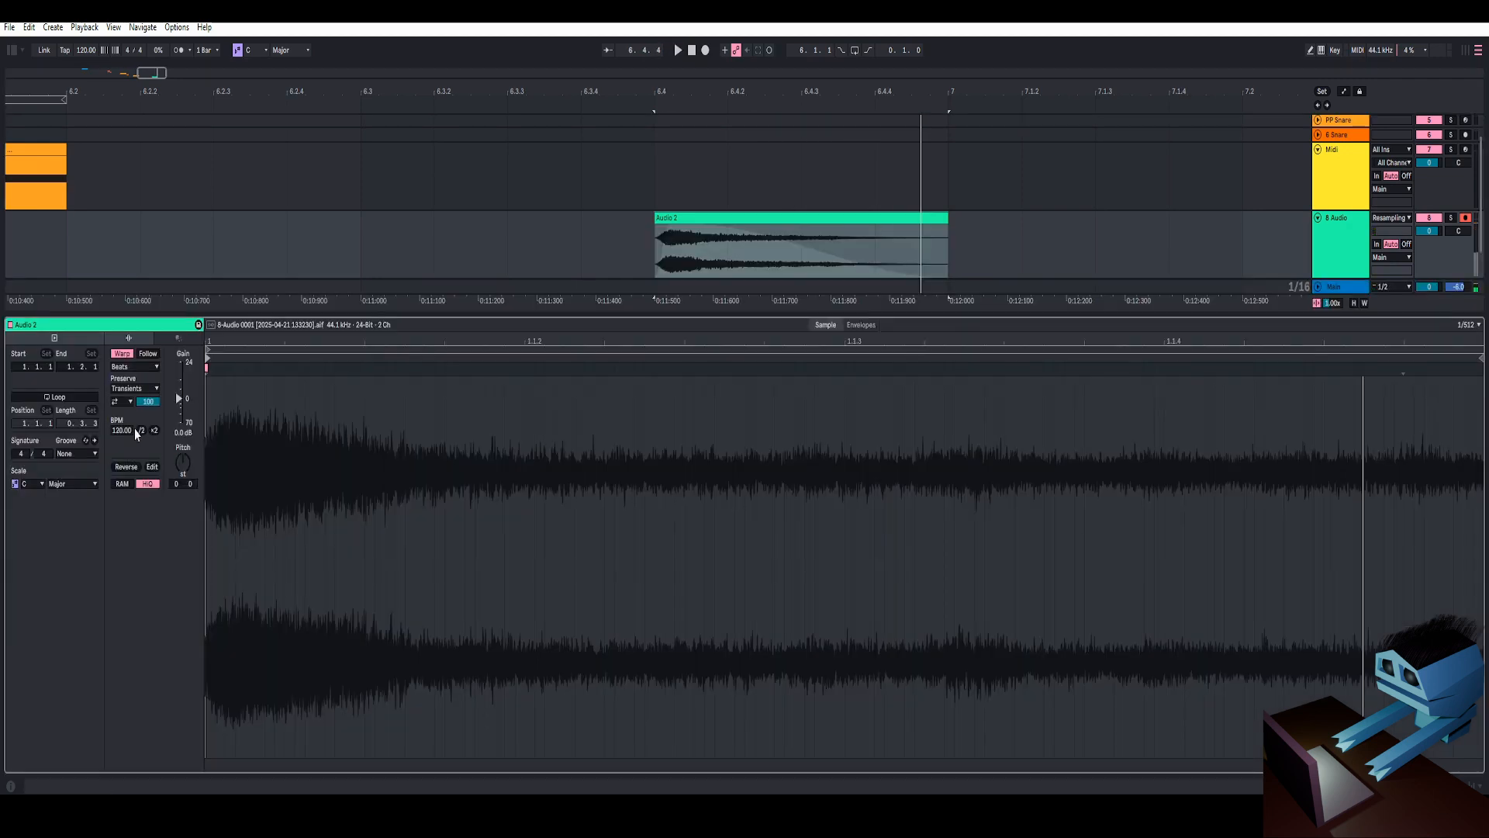
pyautogui.click(121, 355)
pyautogui.press('space')
pyautogui.moveTo(183, 463)
pyautogui.mouseDown()
pyautogui.moveTo(183, 435)
pyautogui.moveTo(183, 451)
pyautogui.mouseUp()
pyautogui.press('space')
pyautogui.press('space')
pyautogui.press('space')
pyautogui.press('space')
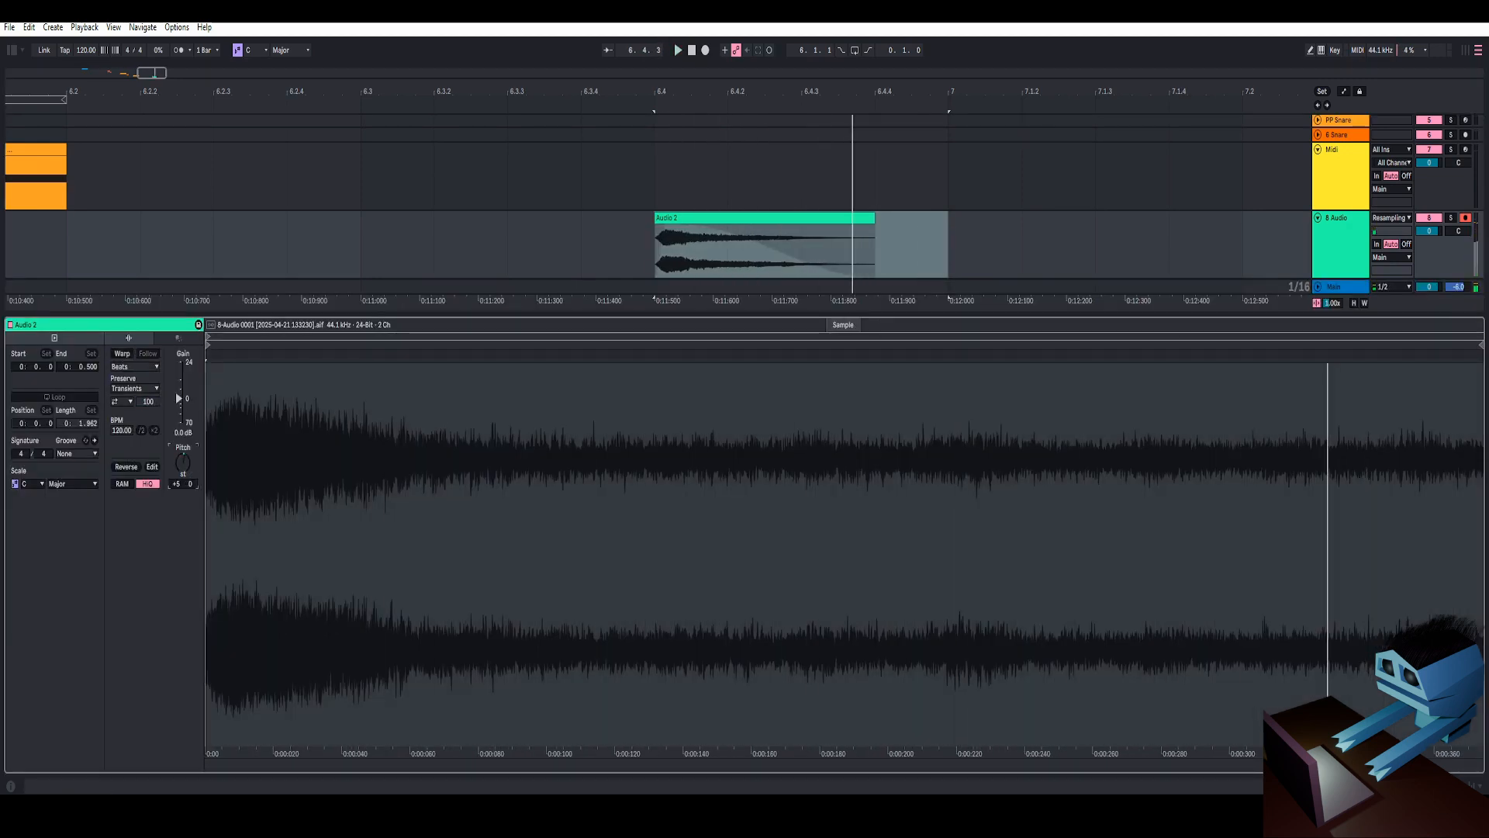
# Consolidate the faded, transposed audio clip, place it at 6.3 and play it
pyautogui.click(670, 235)
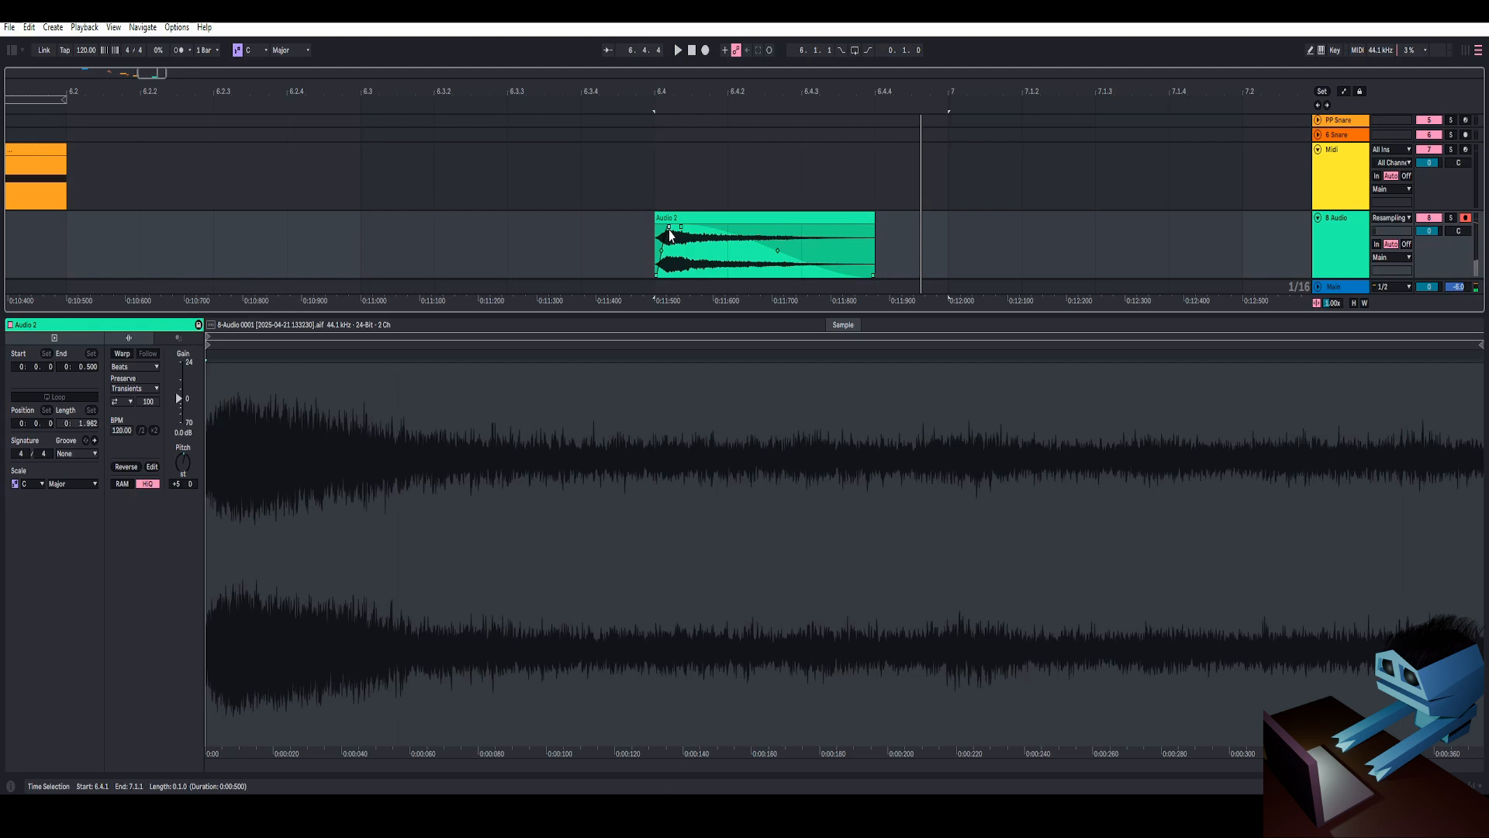
pyautogui.scroll(-2, 673, 131)
pyautogui.press('space')
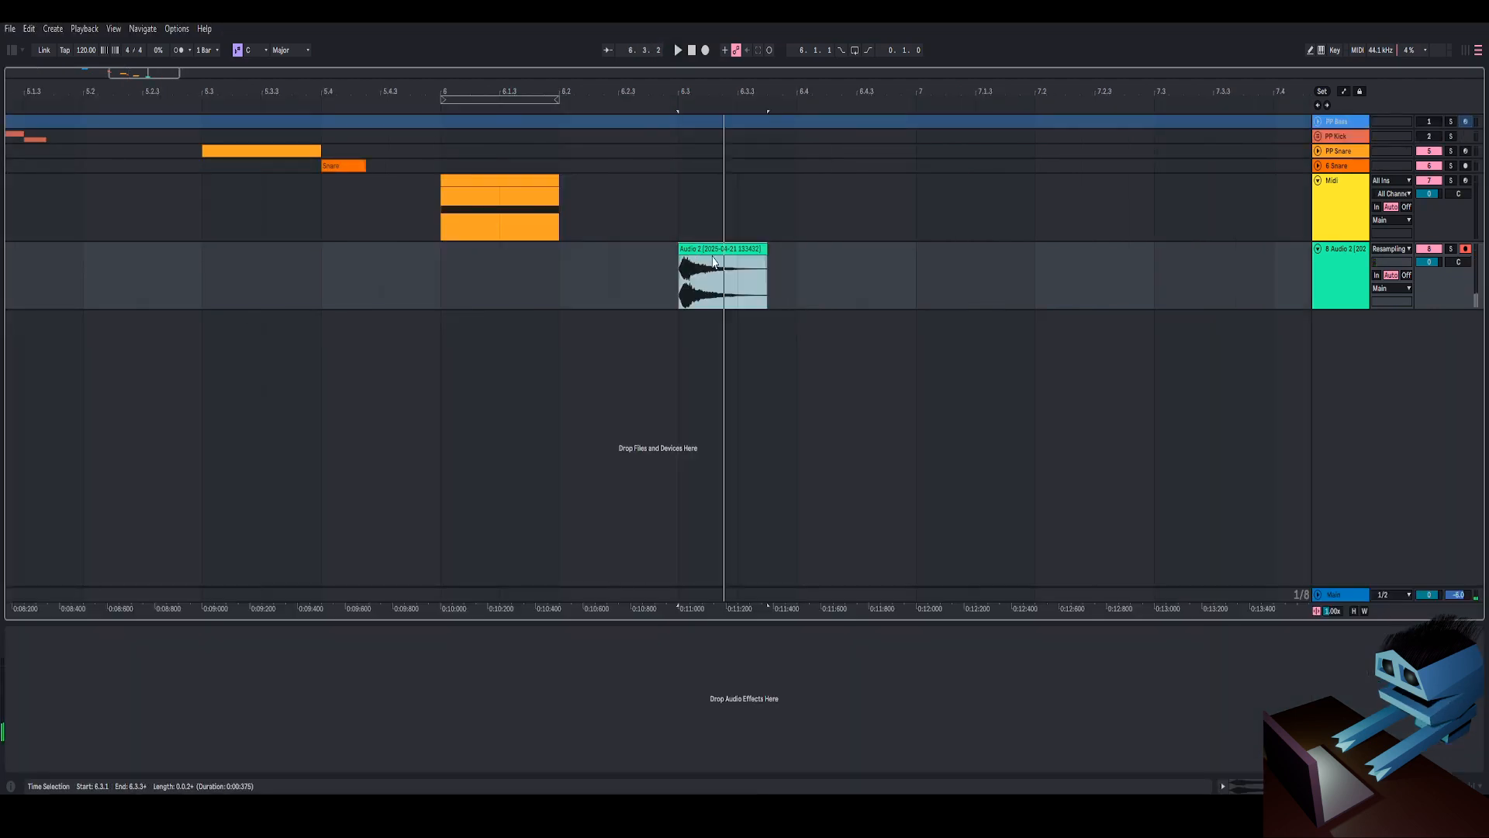
pyautogui.scroll(2, 708, 186)
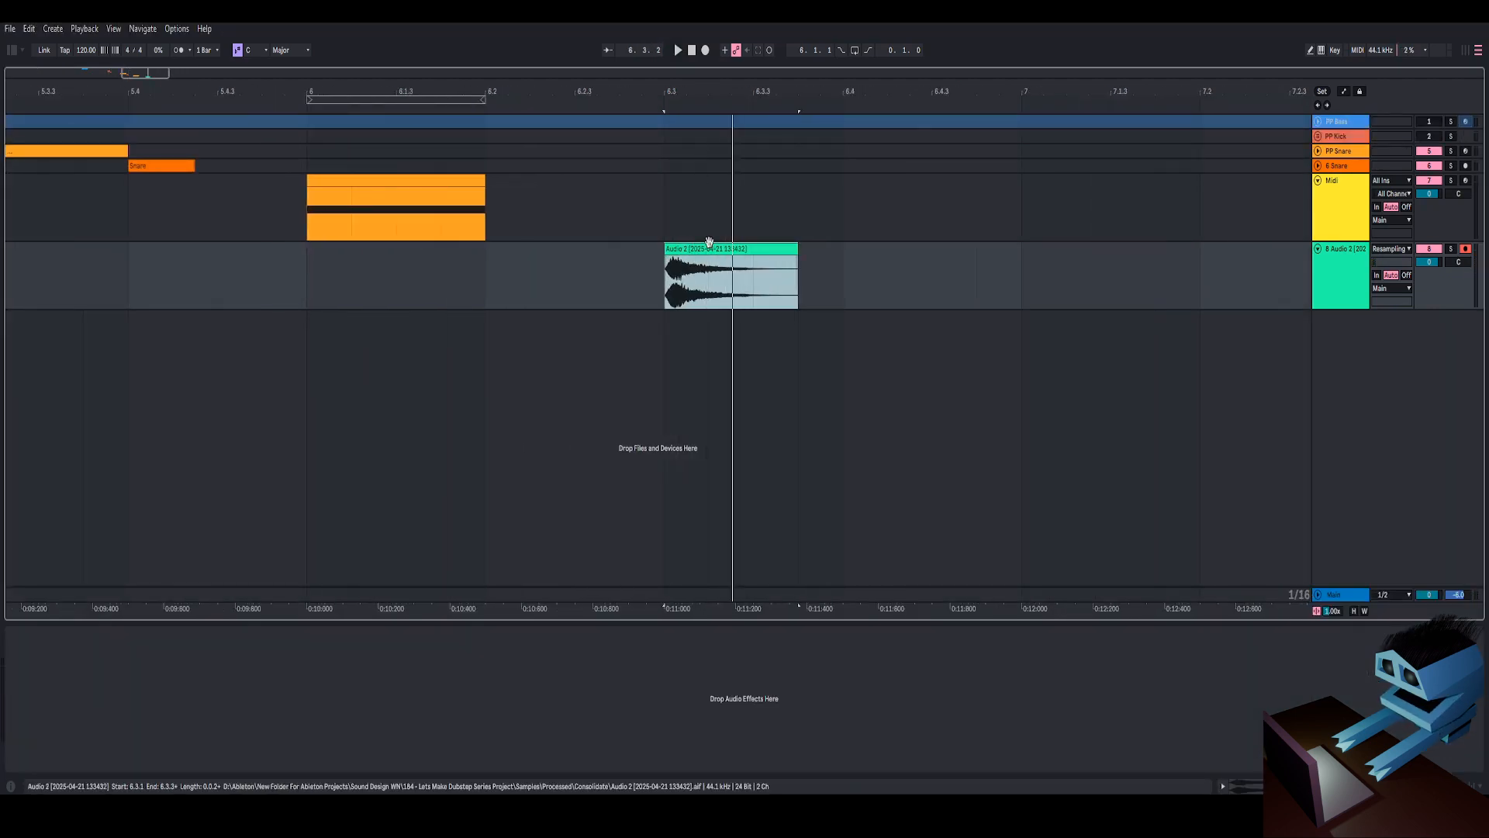
# Reopen Phase Plant on the Midi track and add an LFO with looping off, shaped as a falling ramp
pyautogui.click(399, 180)
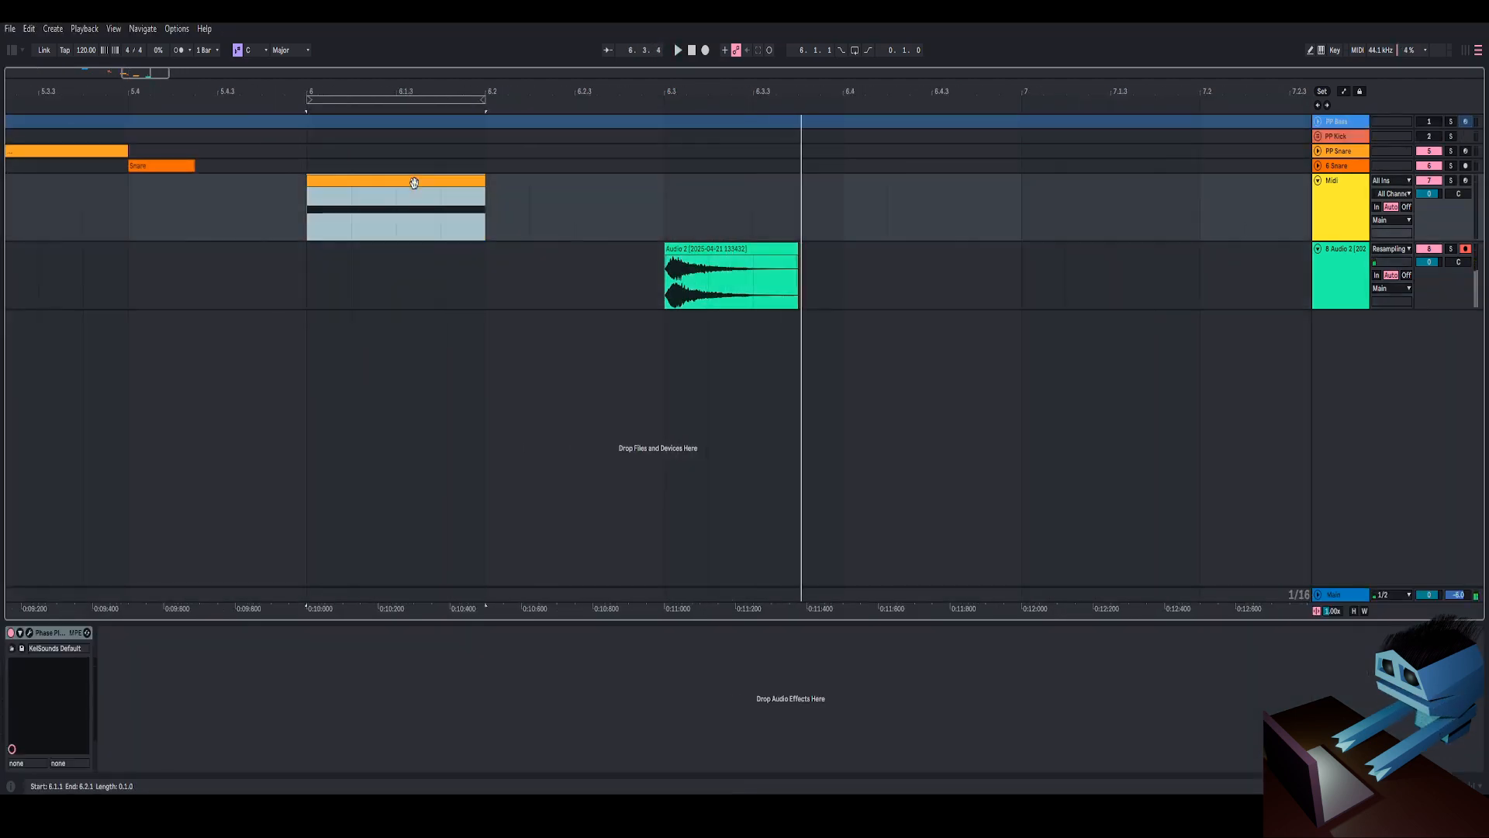
pyautogui.click(31, 632)
pyautogui.click(436, 663)
pyautogui.click(460, 604)
pyautogui.click(457, 695)
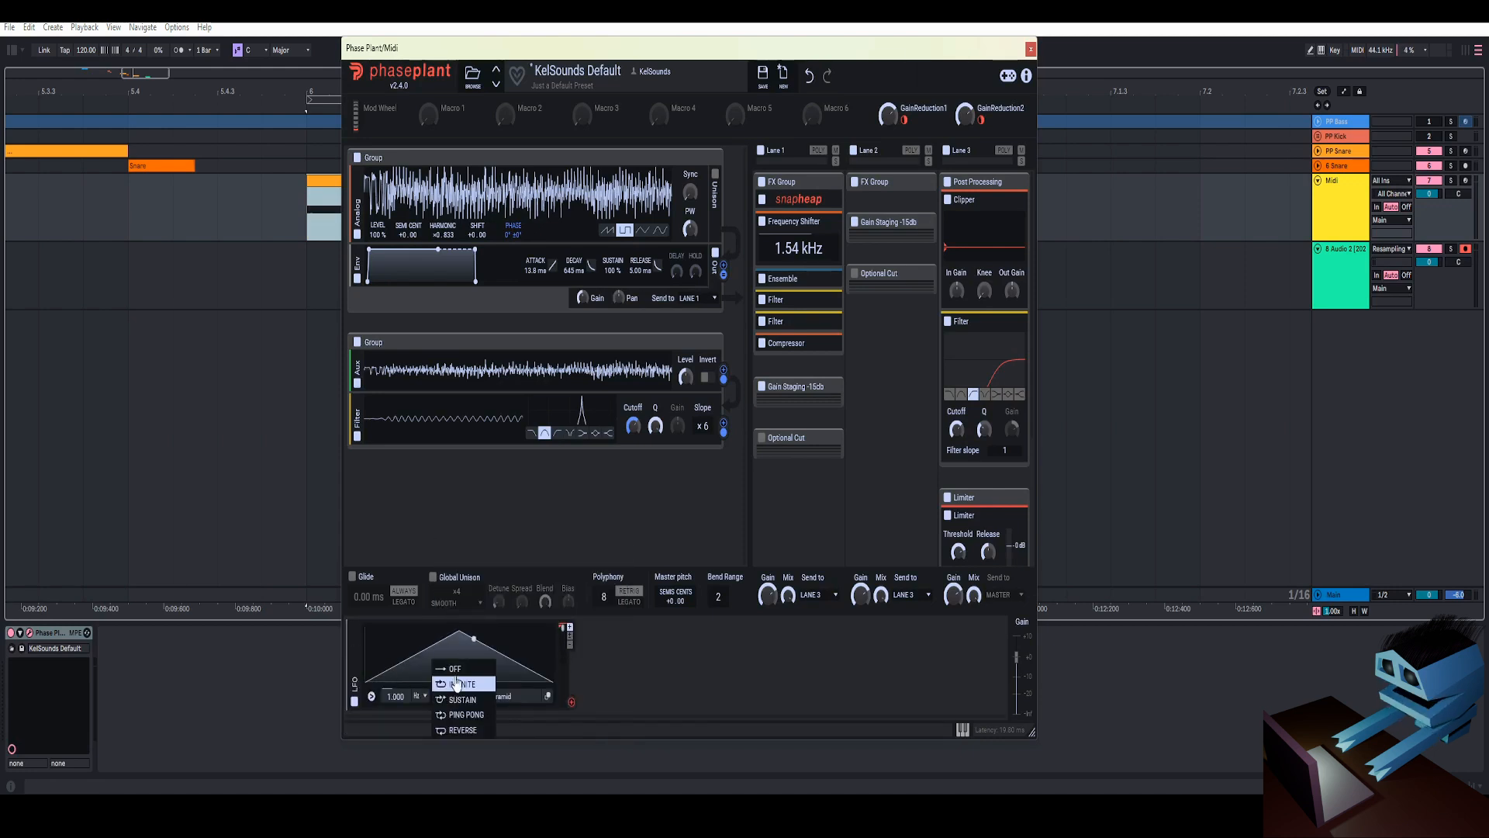
pyautogui.click(455, 669)
pyautogui.moveTo(460, 630); pyautogui.dragTo(328, 539)
# Add a Gain effect at 0.0 % below the Filter in Lane 3 and modulate its amount with the LFO
pyautogui.scroll(-3, 988, 316)
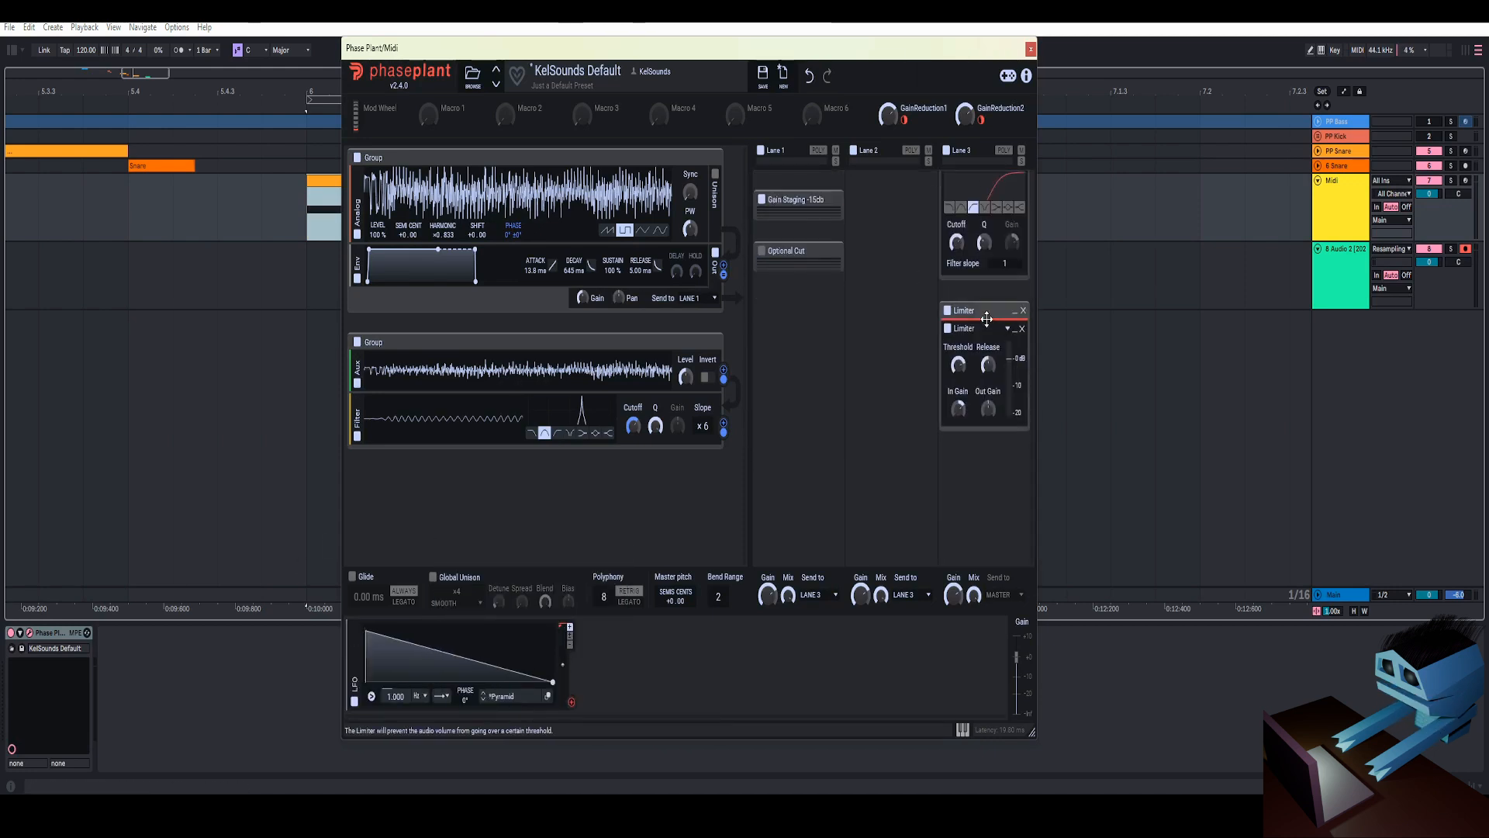
pyautogui.click(983, 280)
pyautogui.click(854, 380)
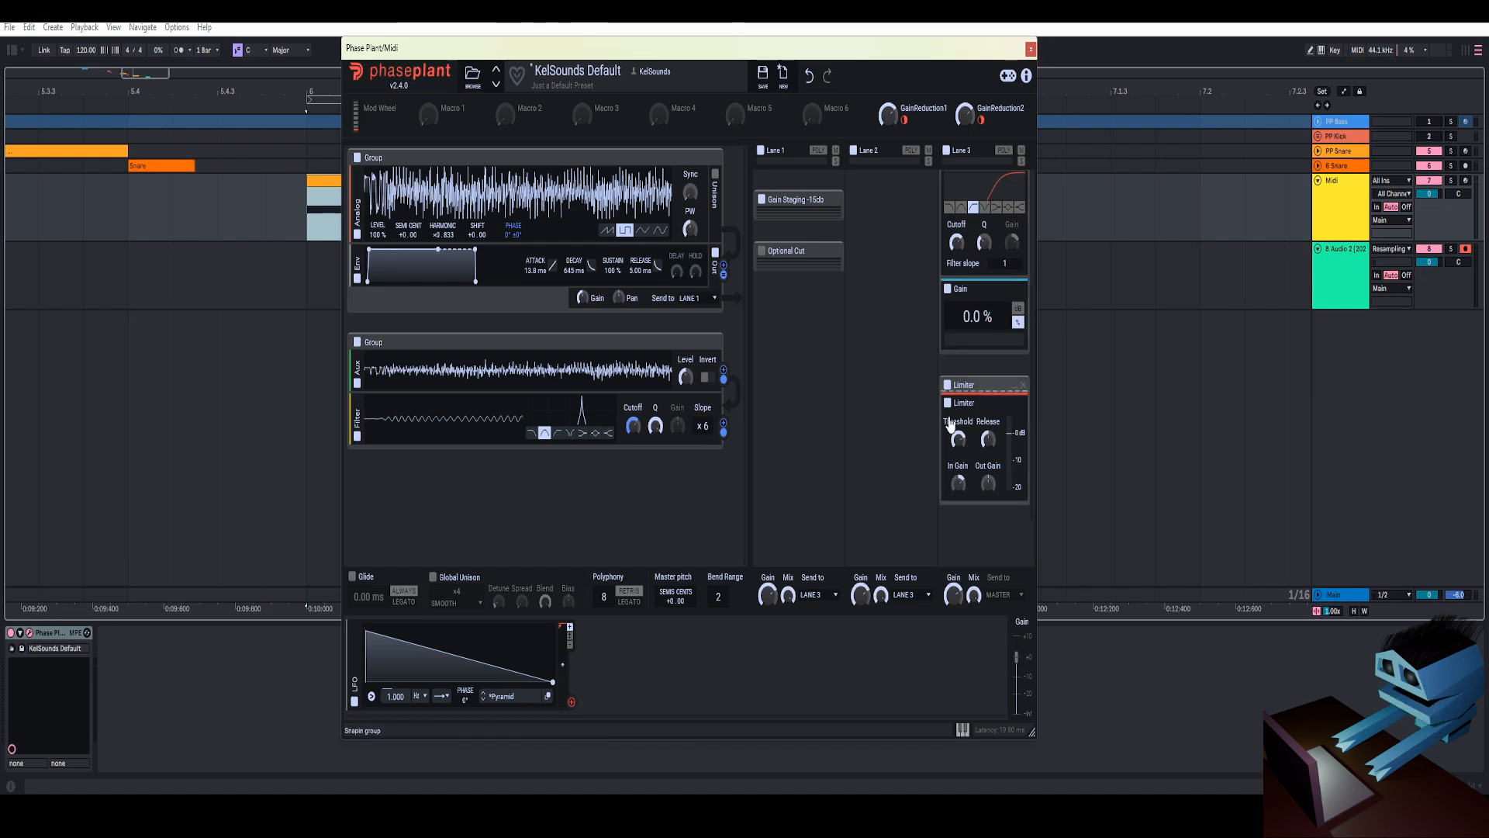
pyautogui.moveTo(572, 702); pyautogui.dragTo(978, 326)
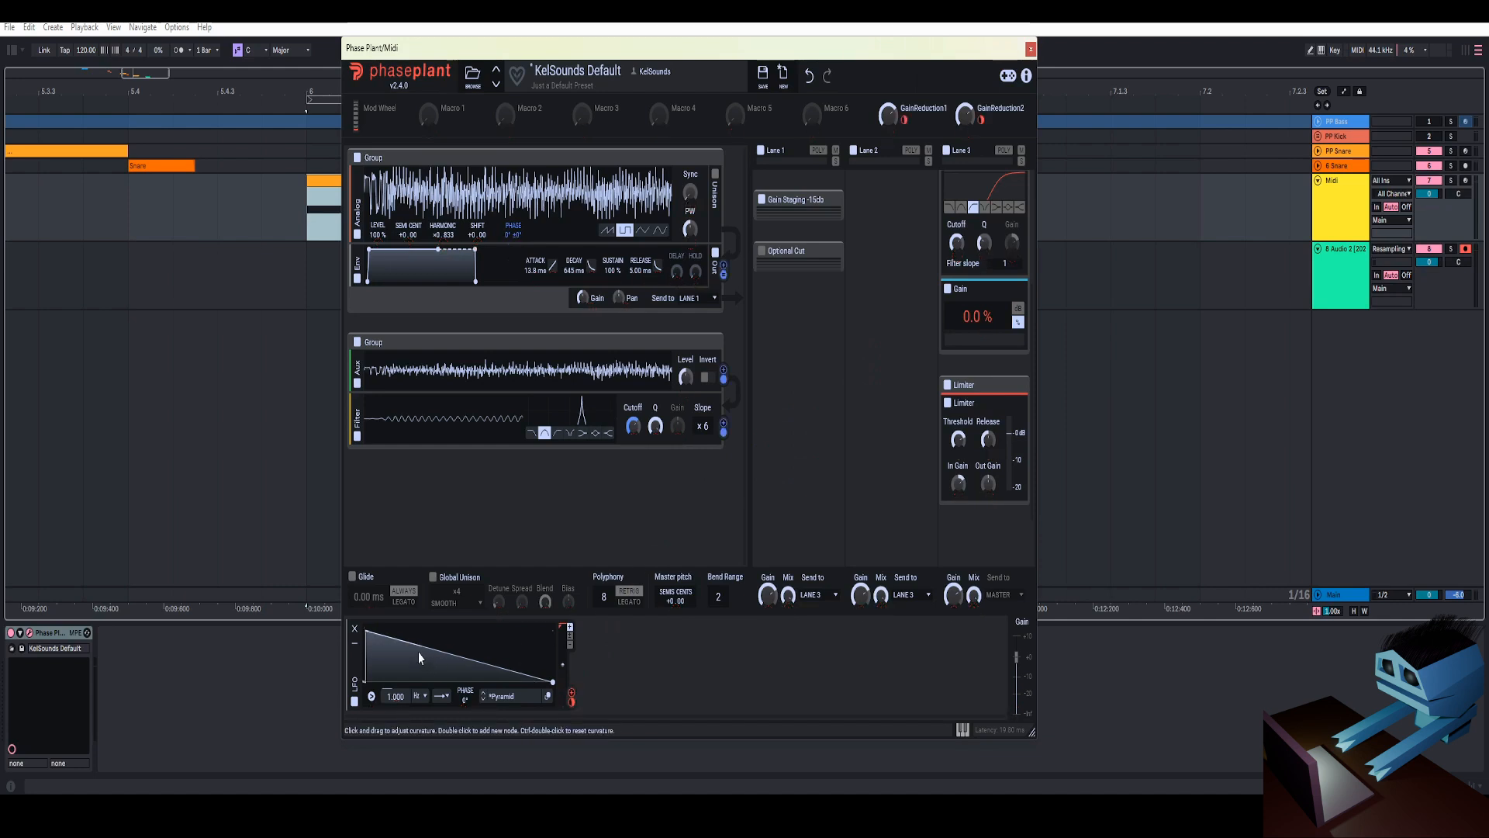
# Reshape the LFO into a short hold with a curved decay and set its rate to 2.391 Hz
pyautogui.moveTo(406, 635); pyautogui.dragTo(473, 682)
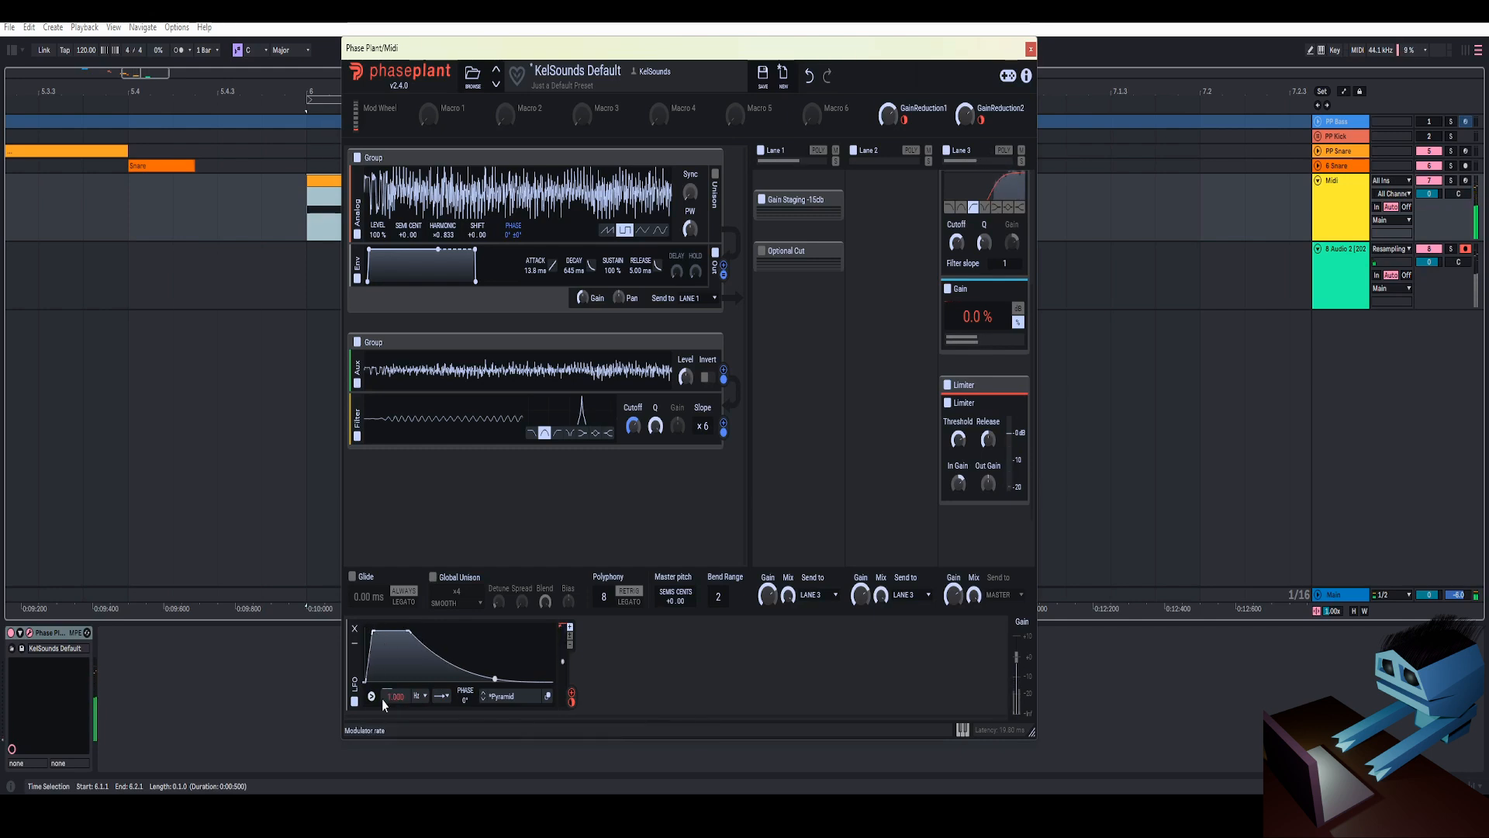
pyautogui.moveTo(394, 695); pyautogui.dragTo(395, 693)
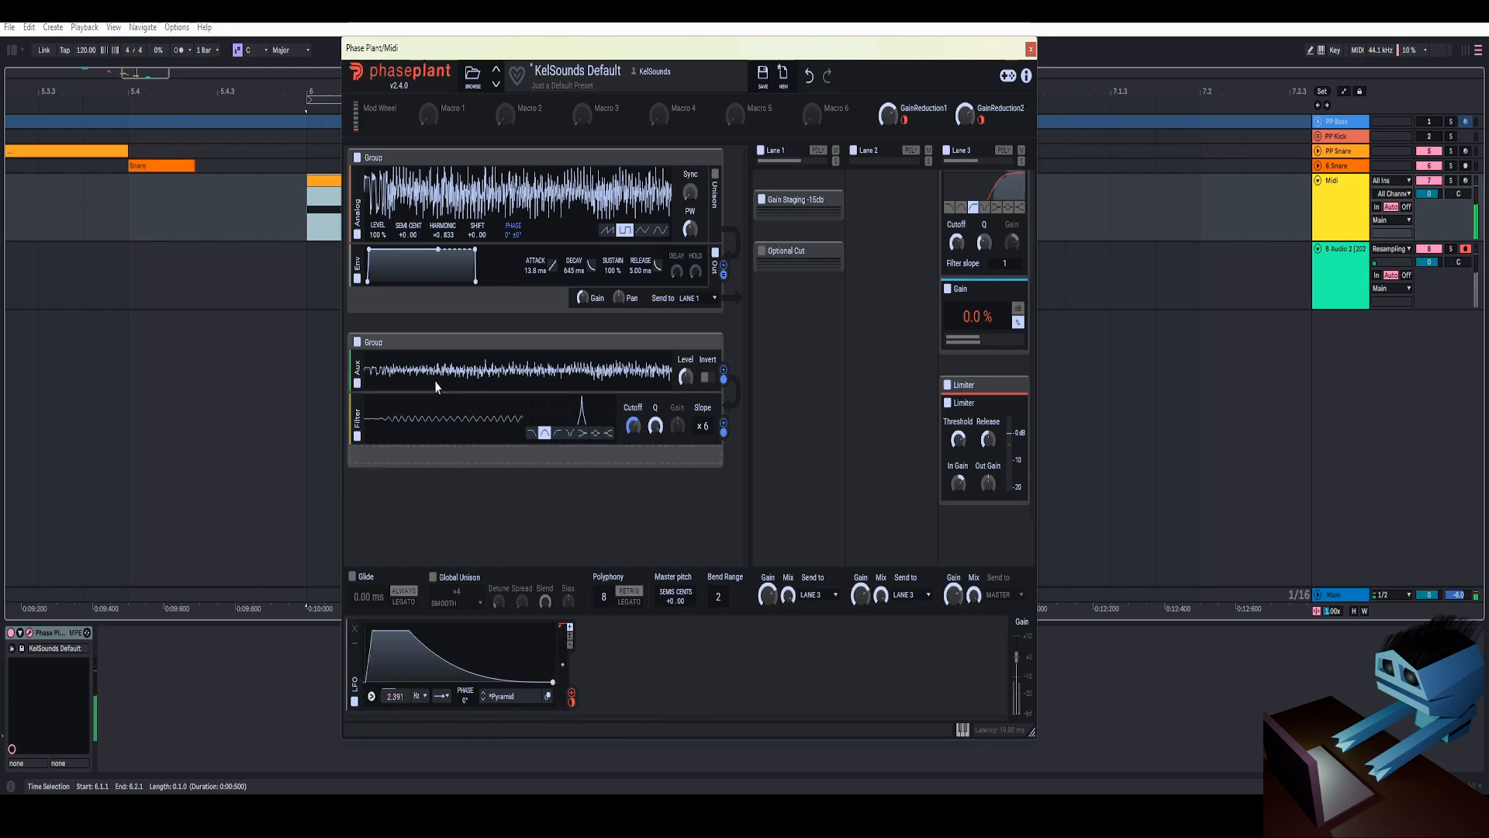
# Set the Analog oscillator's harmonic to 42 and raise the cutoff of the Aux group's peak Filter
pyautogui.moveTo(633, 425)
pyautogui.mouseDown()
pyautogui.moveTo(633, 400)
pyautogui.moveTo(633, 439)
pyautogui.moveTo(633, 414)
pyautogui.mouseUp()
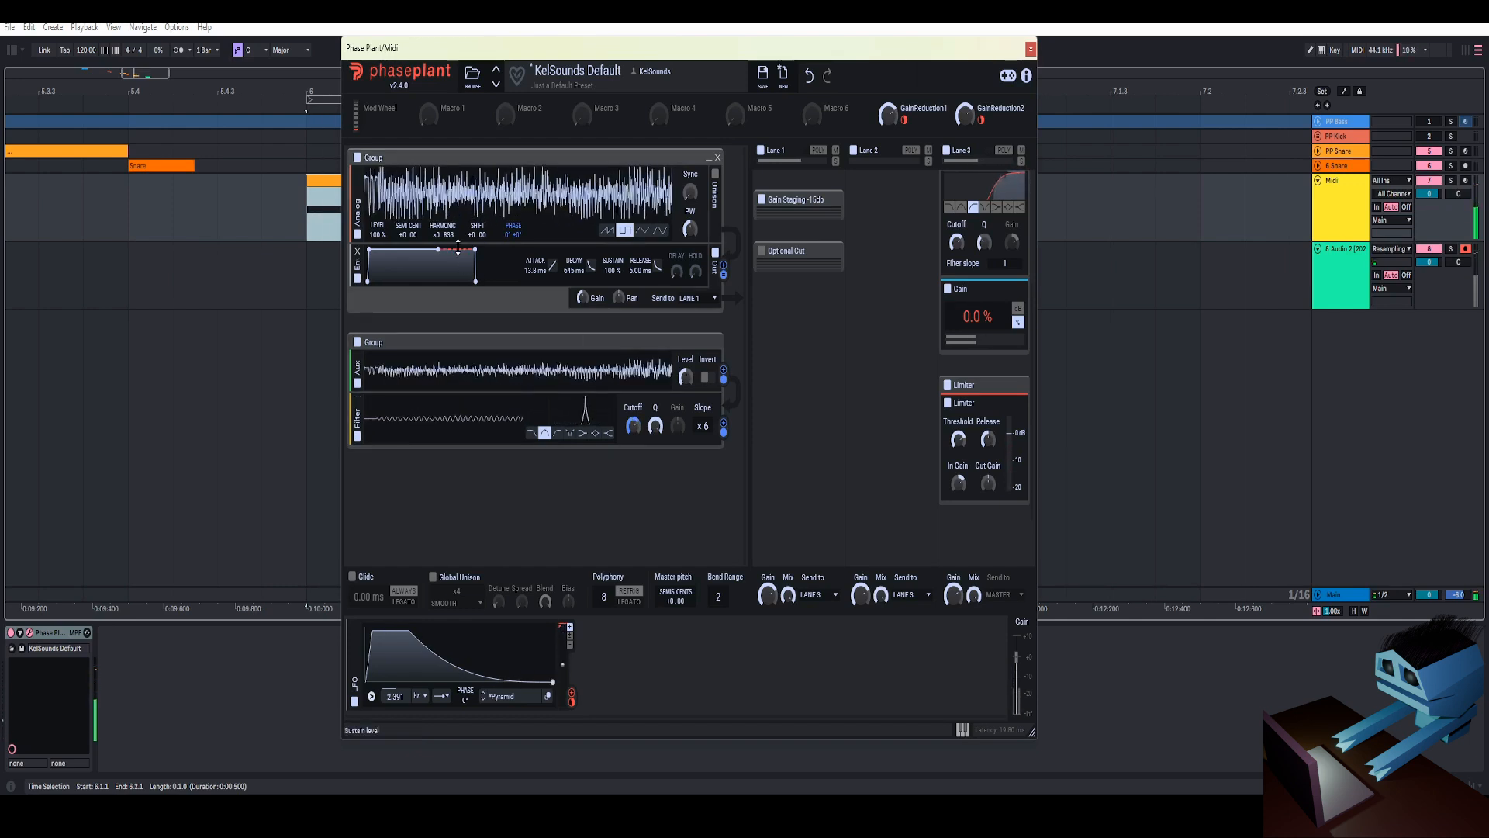
pyautogui.moveTo(443, 235); pyautogui.dragTo(443, 202)
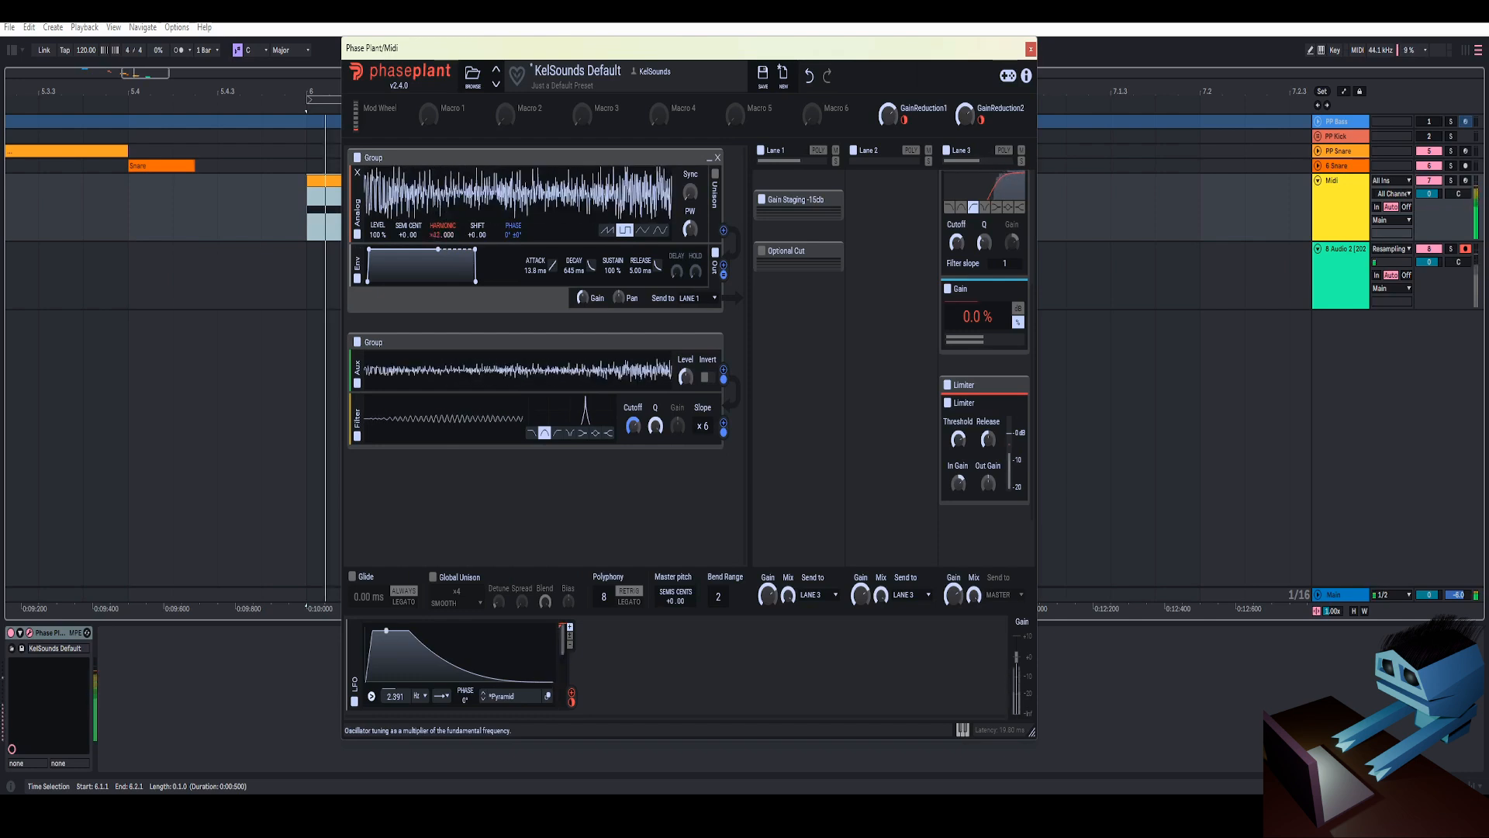
pyautogui.moveTo(633, 425); pyautogui.dragTo(633, 416)
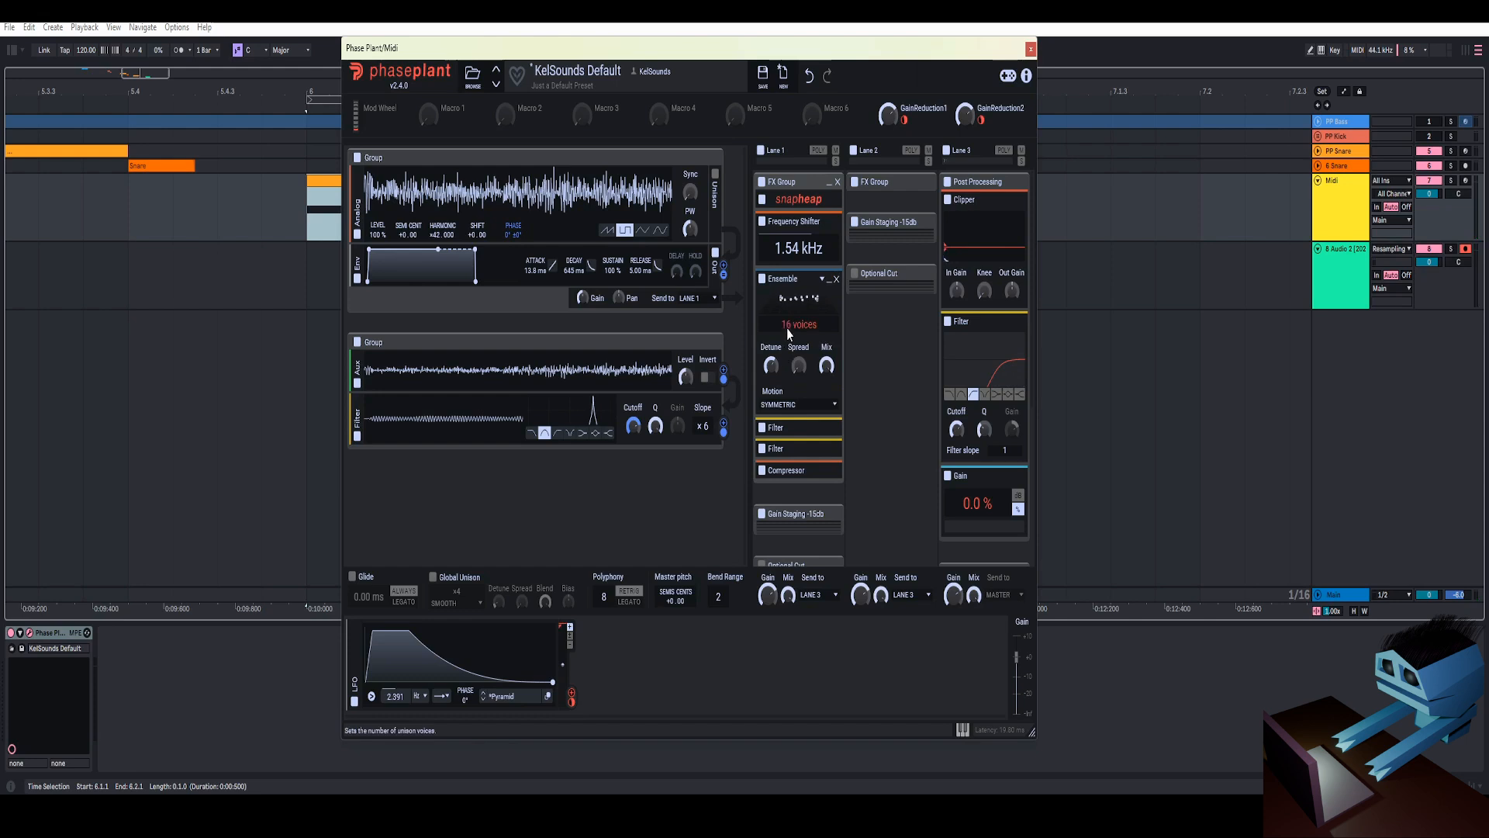
# Set the Lane 1 Ensemble to 16 voices with about 12 % detune, then duplicate it and adjust the copy's spread
pyautogui.moveTo(771, 365); pyautogui.dragTo(771, 396)
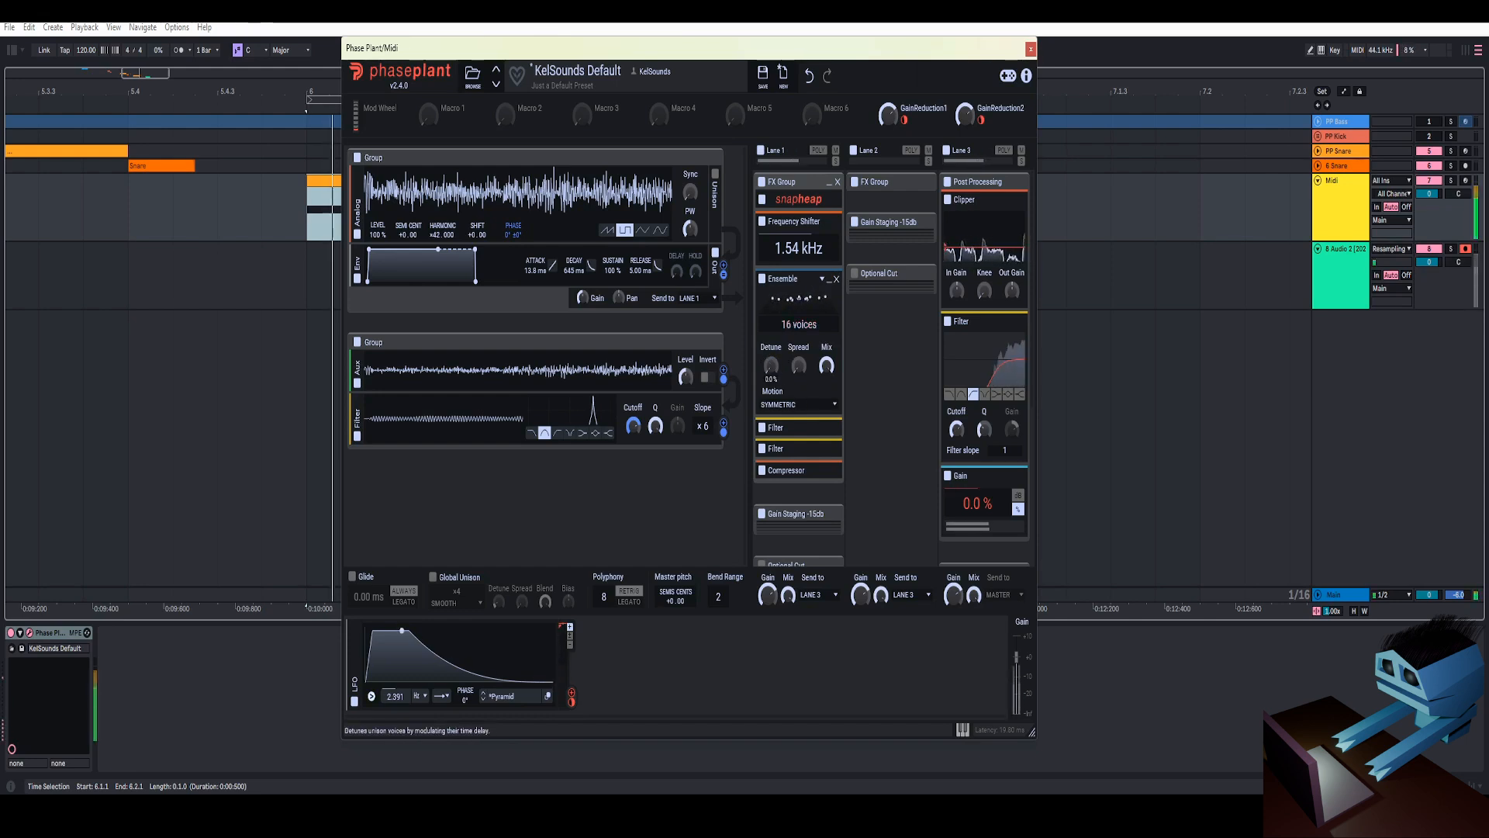
pyautogui.moveTo(773, 366); pyautogui.dragTo(773, 346)
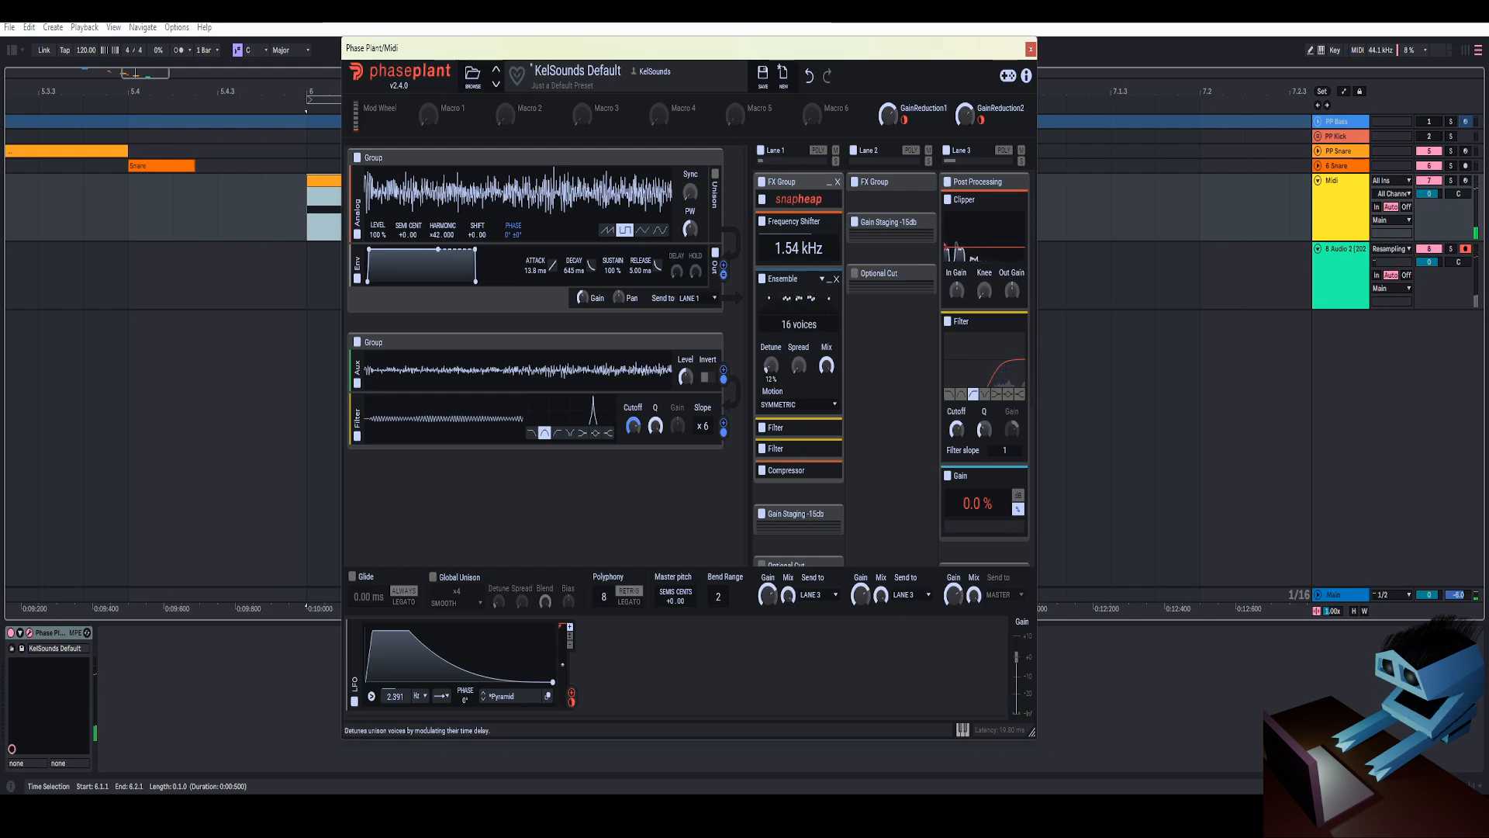
pyautogui.hotkey('ctrl', 'd')
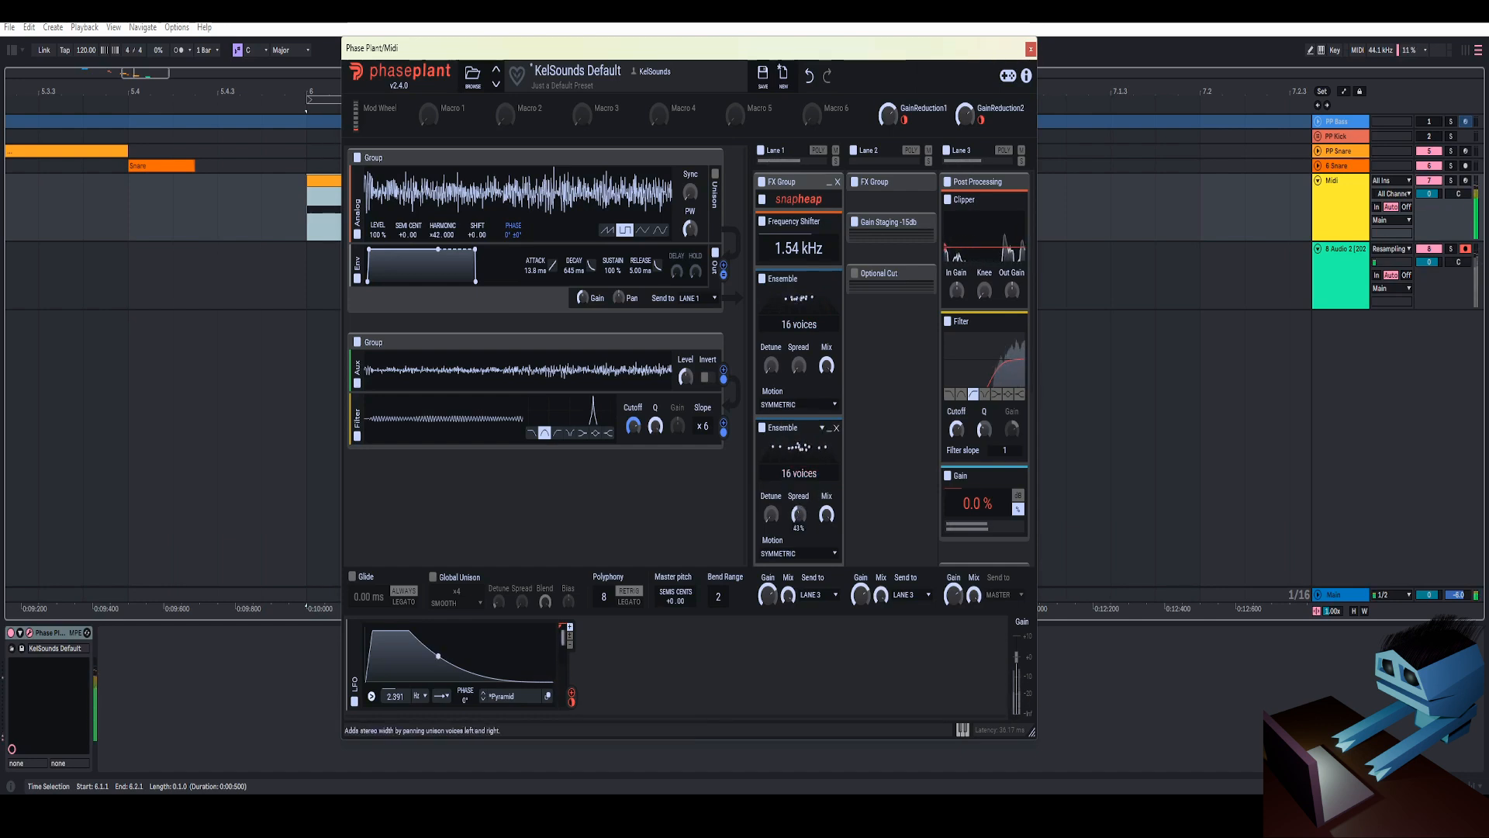
# Collapse the Frequency Shifter and both Ensemble effects in Lane 1 and close Phase Plant
pyautogui.click(829, 222)
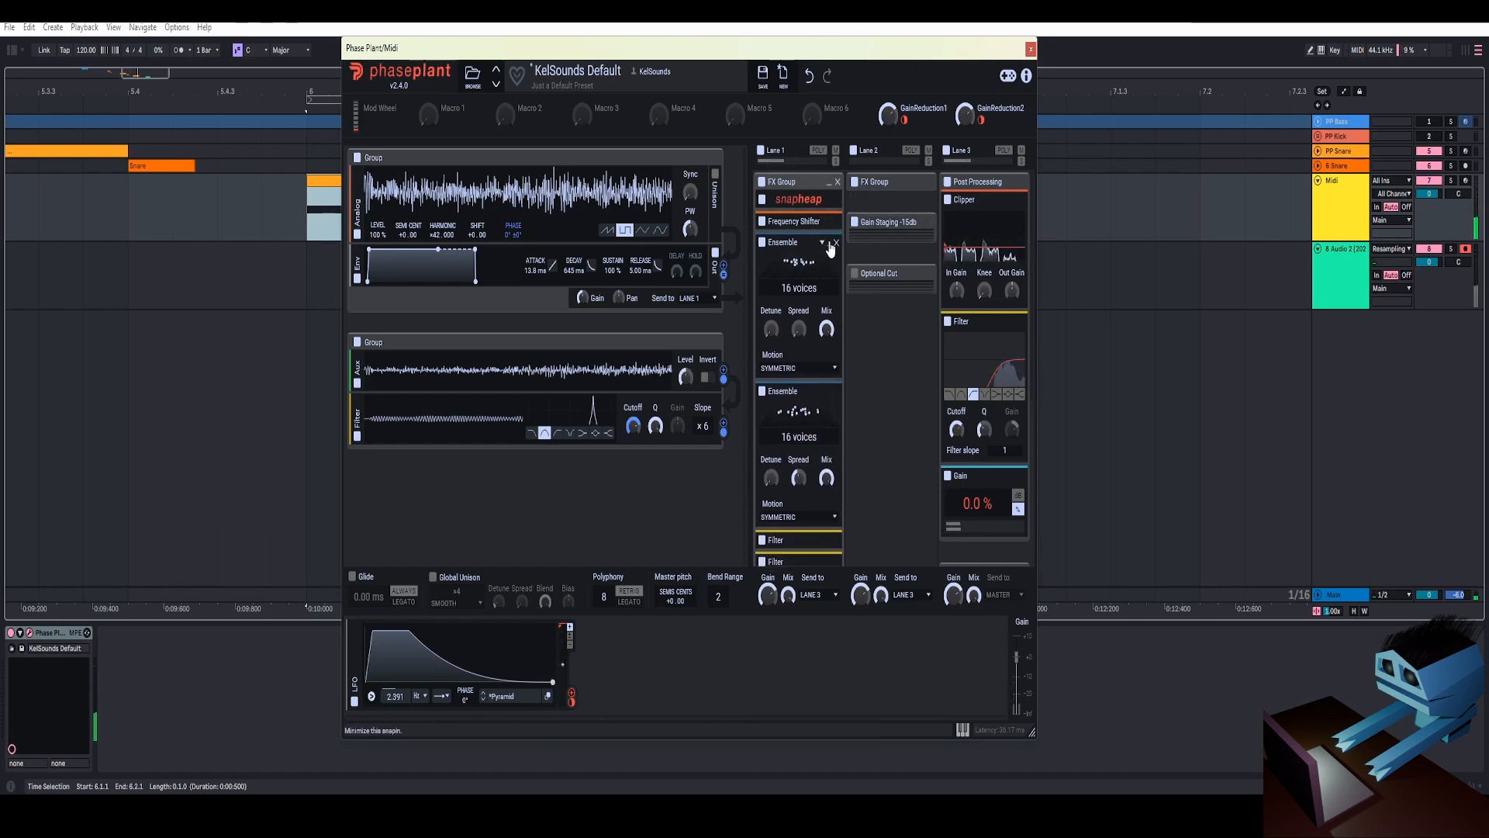
pyautogui.click(829, 244)
pyautogui.click(830, 266)
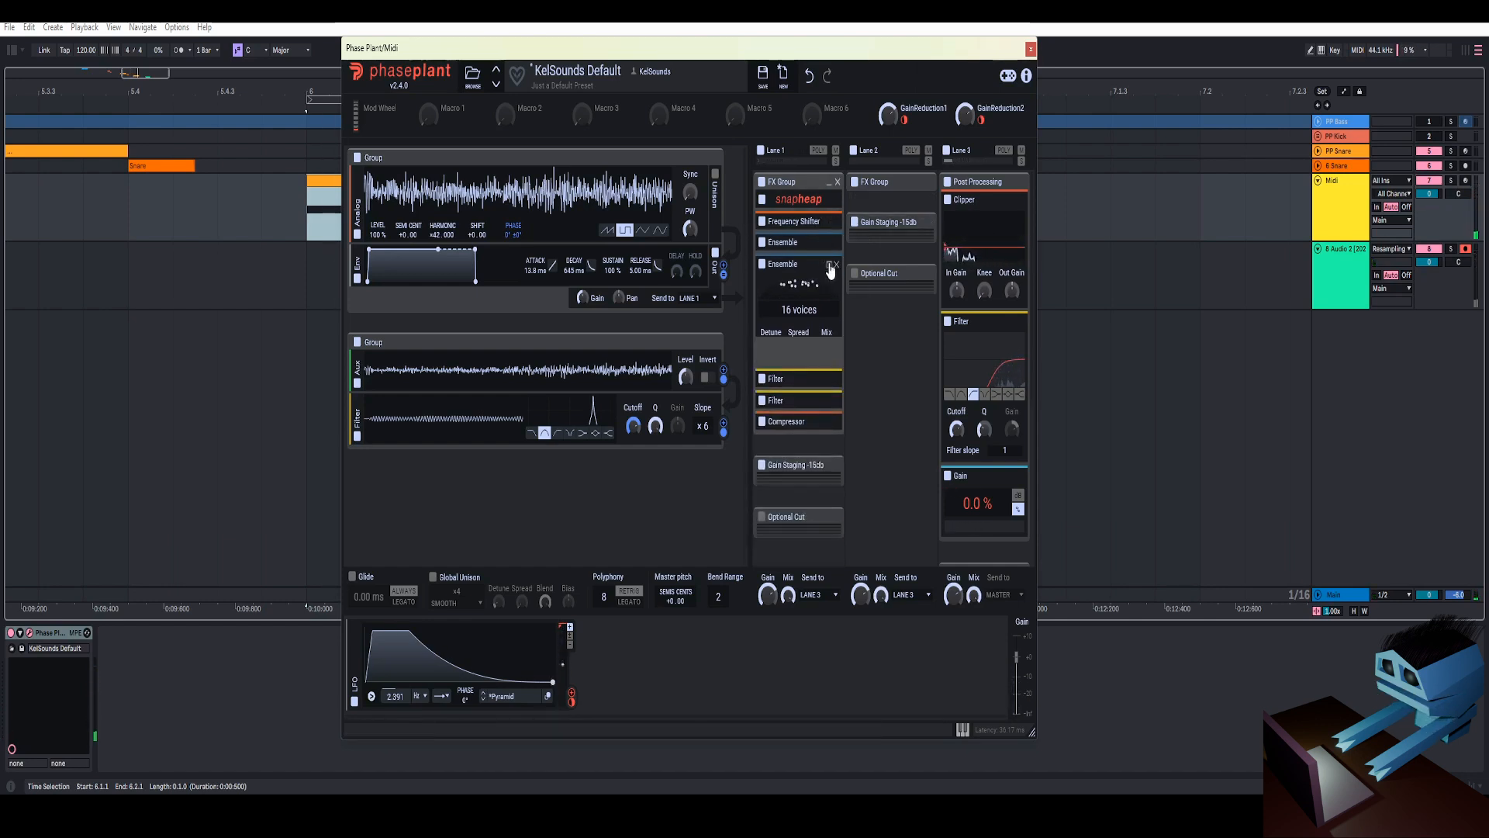
pyautogui.click(1031, 51)
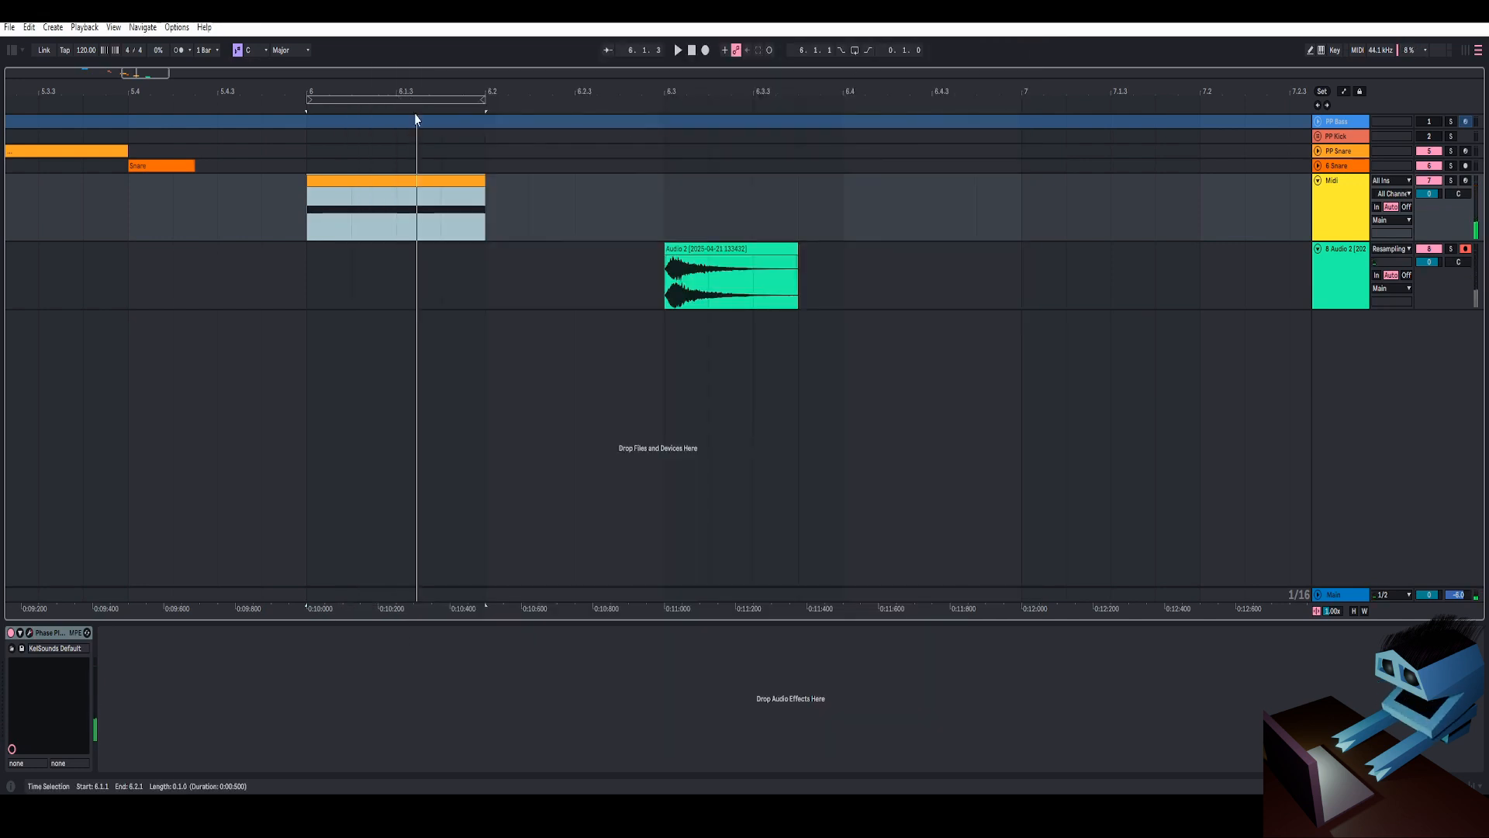
# Revisit the resampled audio clip at 6.3 and select the MIDI clip at bar 6
pyautogui.moveTo(751, 91); pyautogui.dragTo(586, 69)
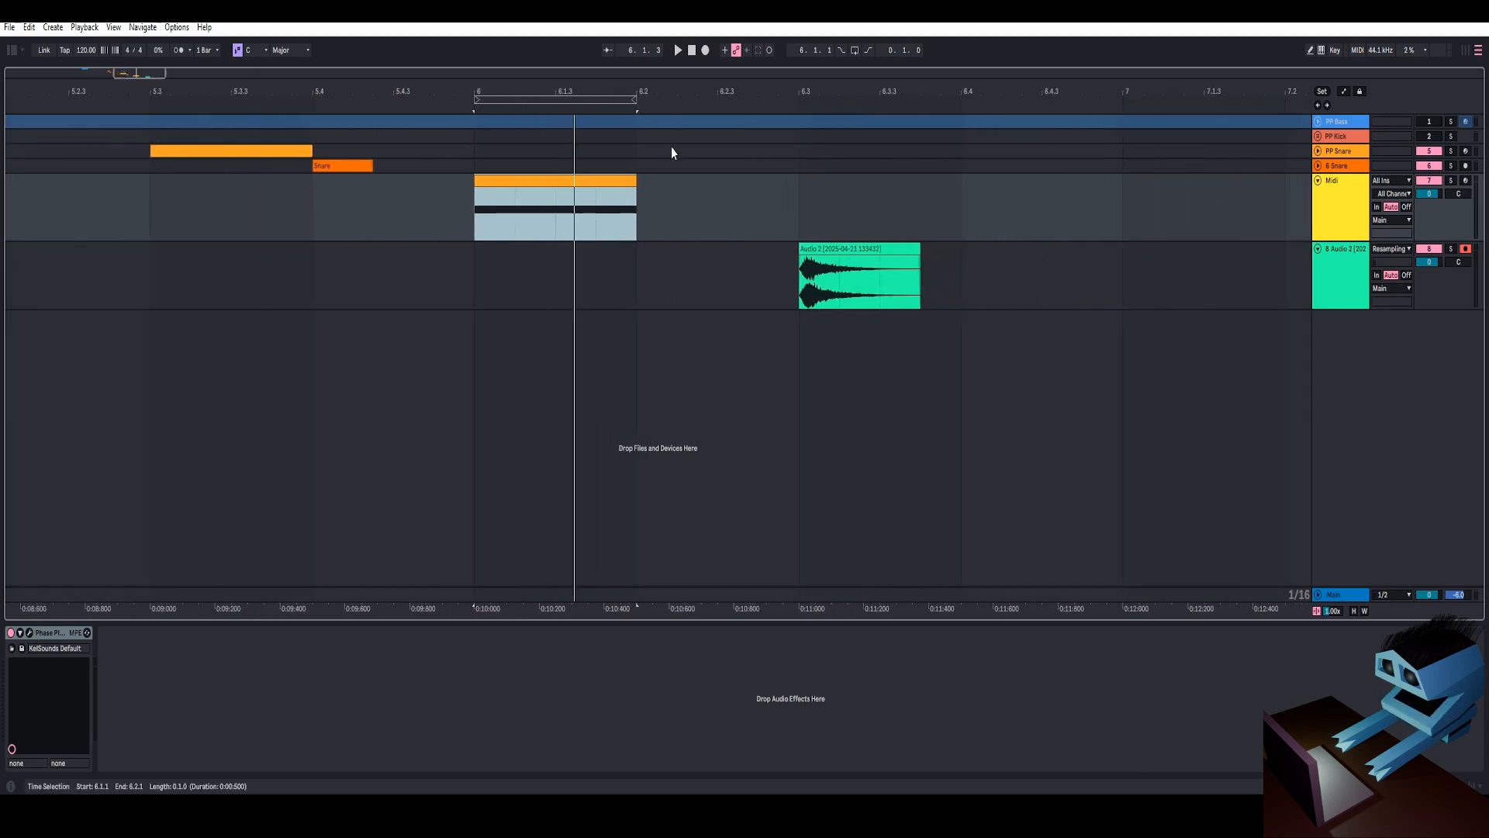
pyautogui.click(755, 259)
pyautogui.moveTo(675, 90)
pyautogui.mouseDown()
pyautogui.moveTo(695, 71)
pyautogui.moveTo(749, 116)
pyautogui.moveTo(750, 86)
pyautogui.mouseUp()
pyautogui.click(782, 248)
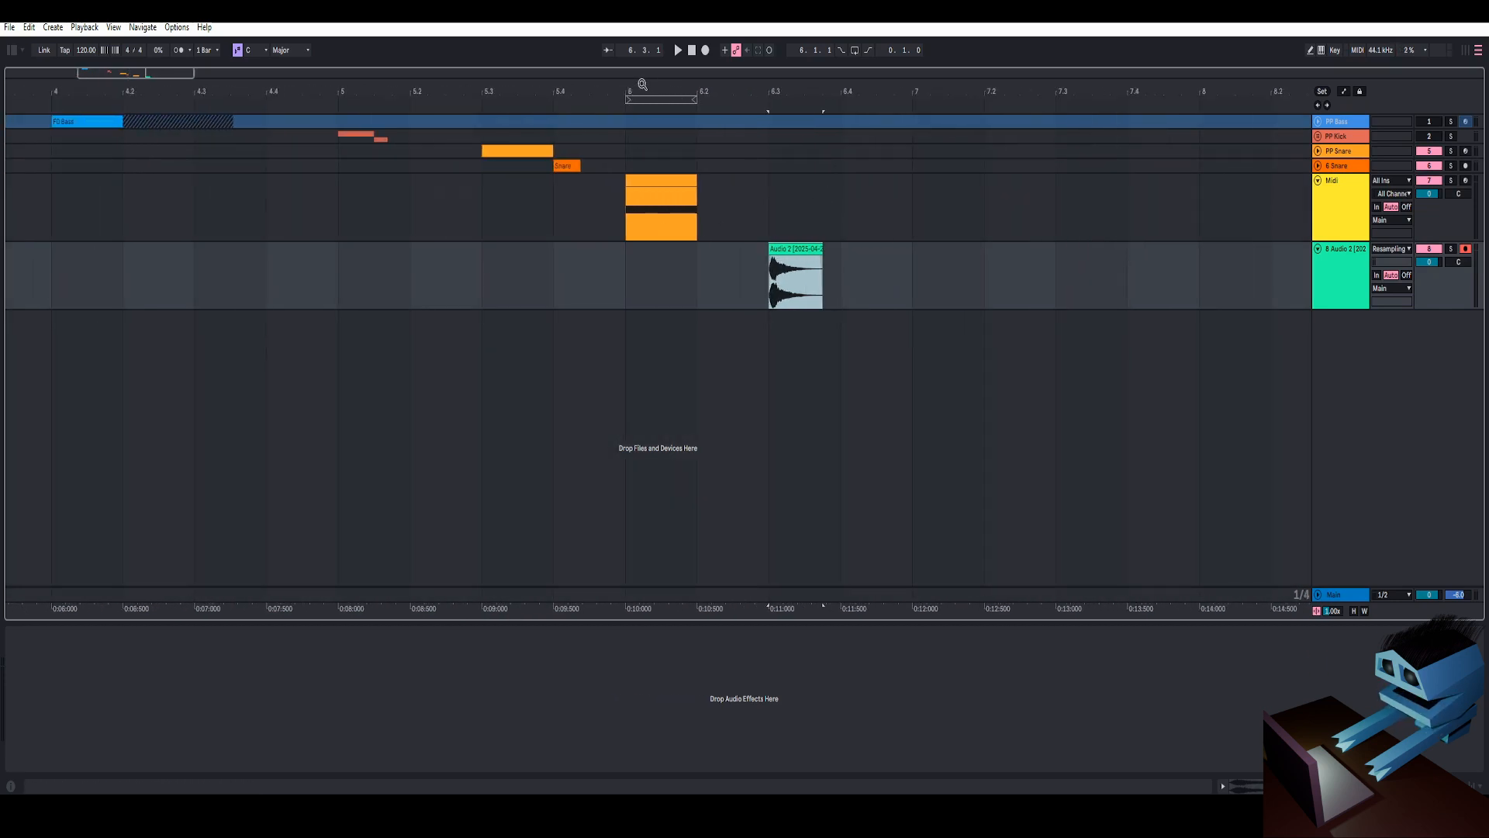
pyautogui.moveTo(642, 84); pyautogui.dragTo(608, 117)
pyautogui.click(518, 179)
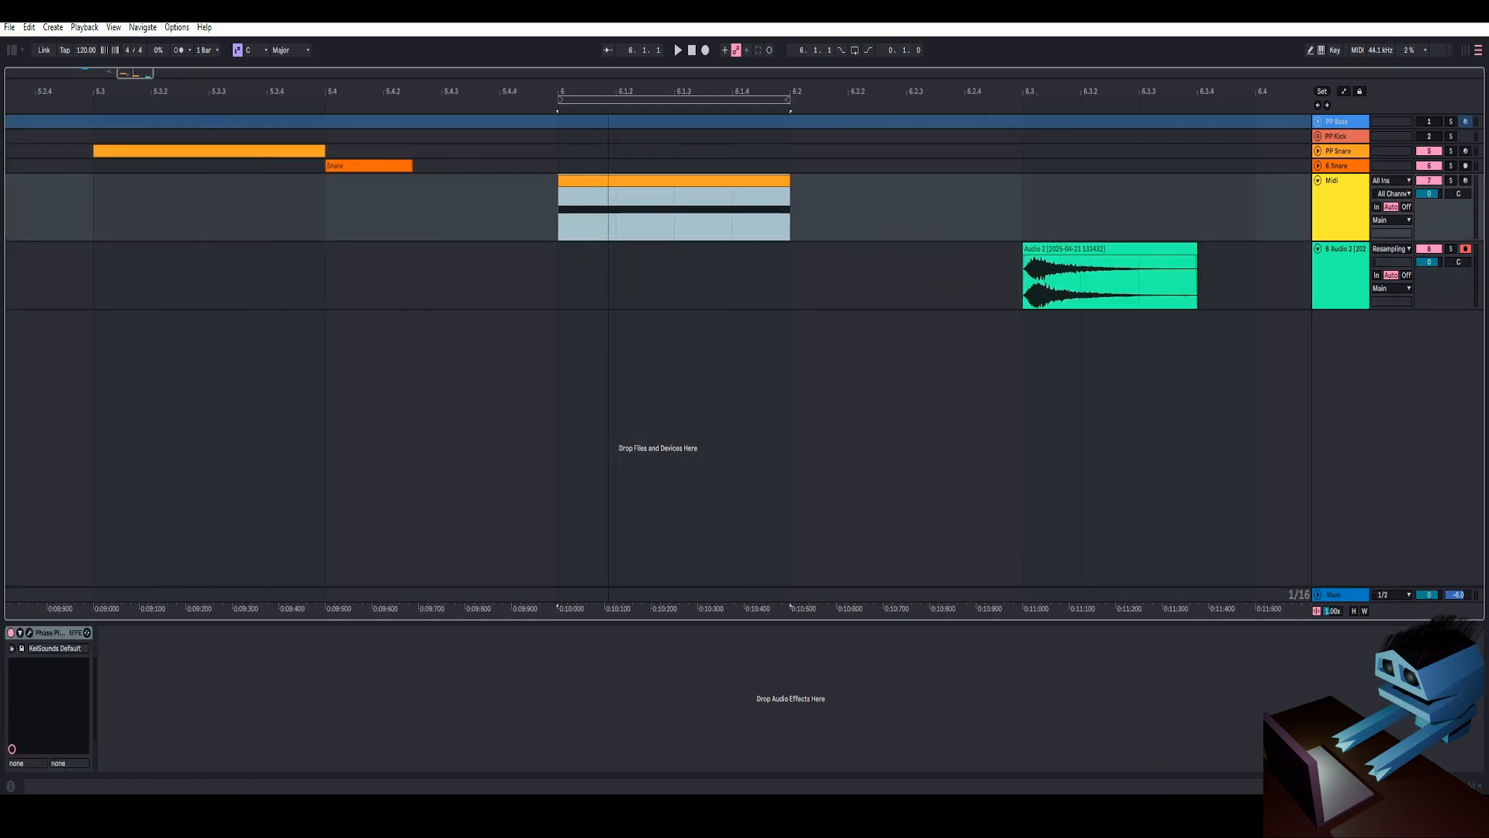